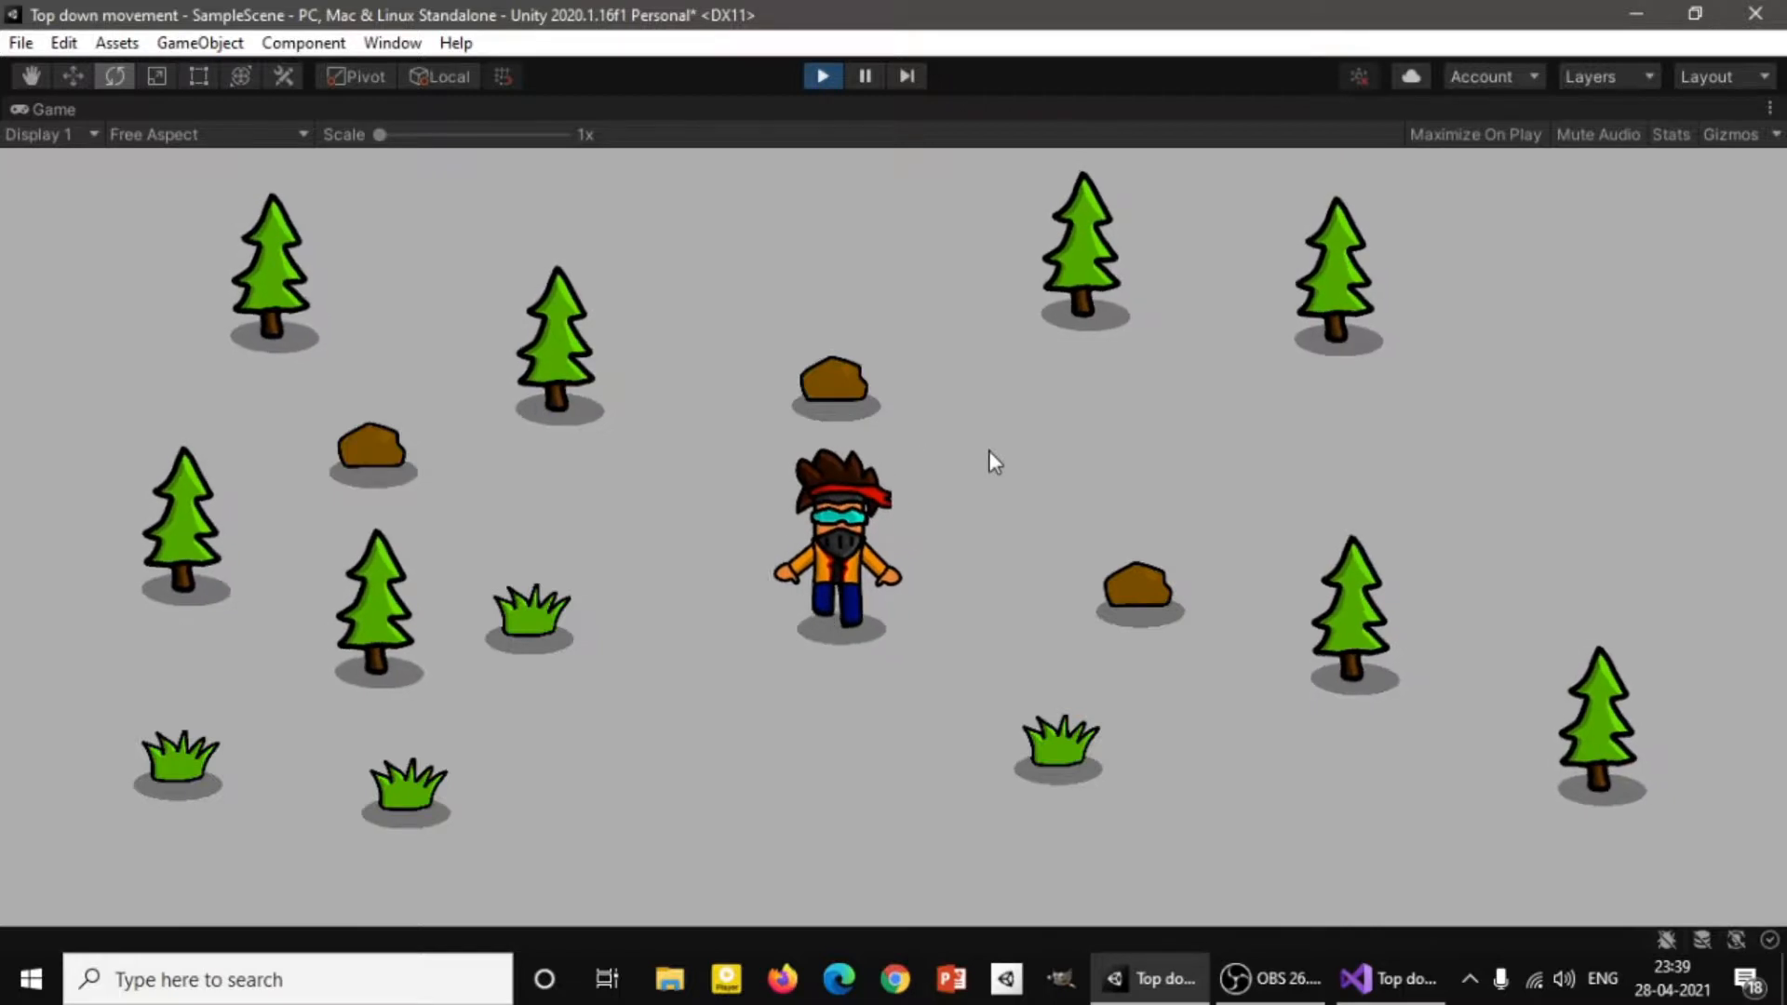
# Preview the player's walking animation by moving the character up, right and down in the running game.
pyautogui.press('w')
pyautogui.press('d')
pyautogui.press('s')
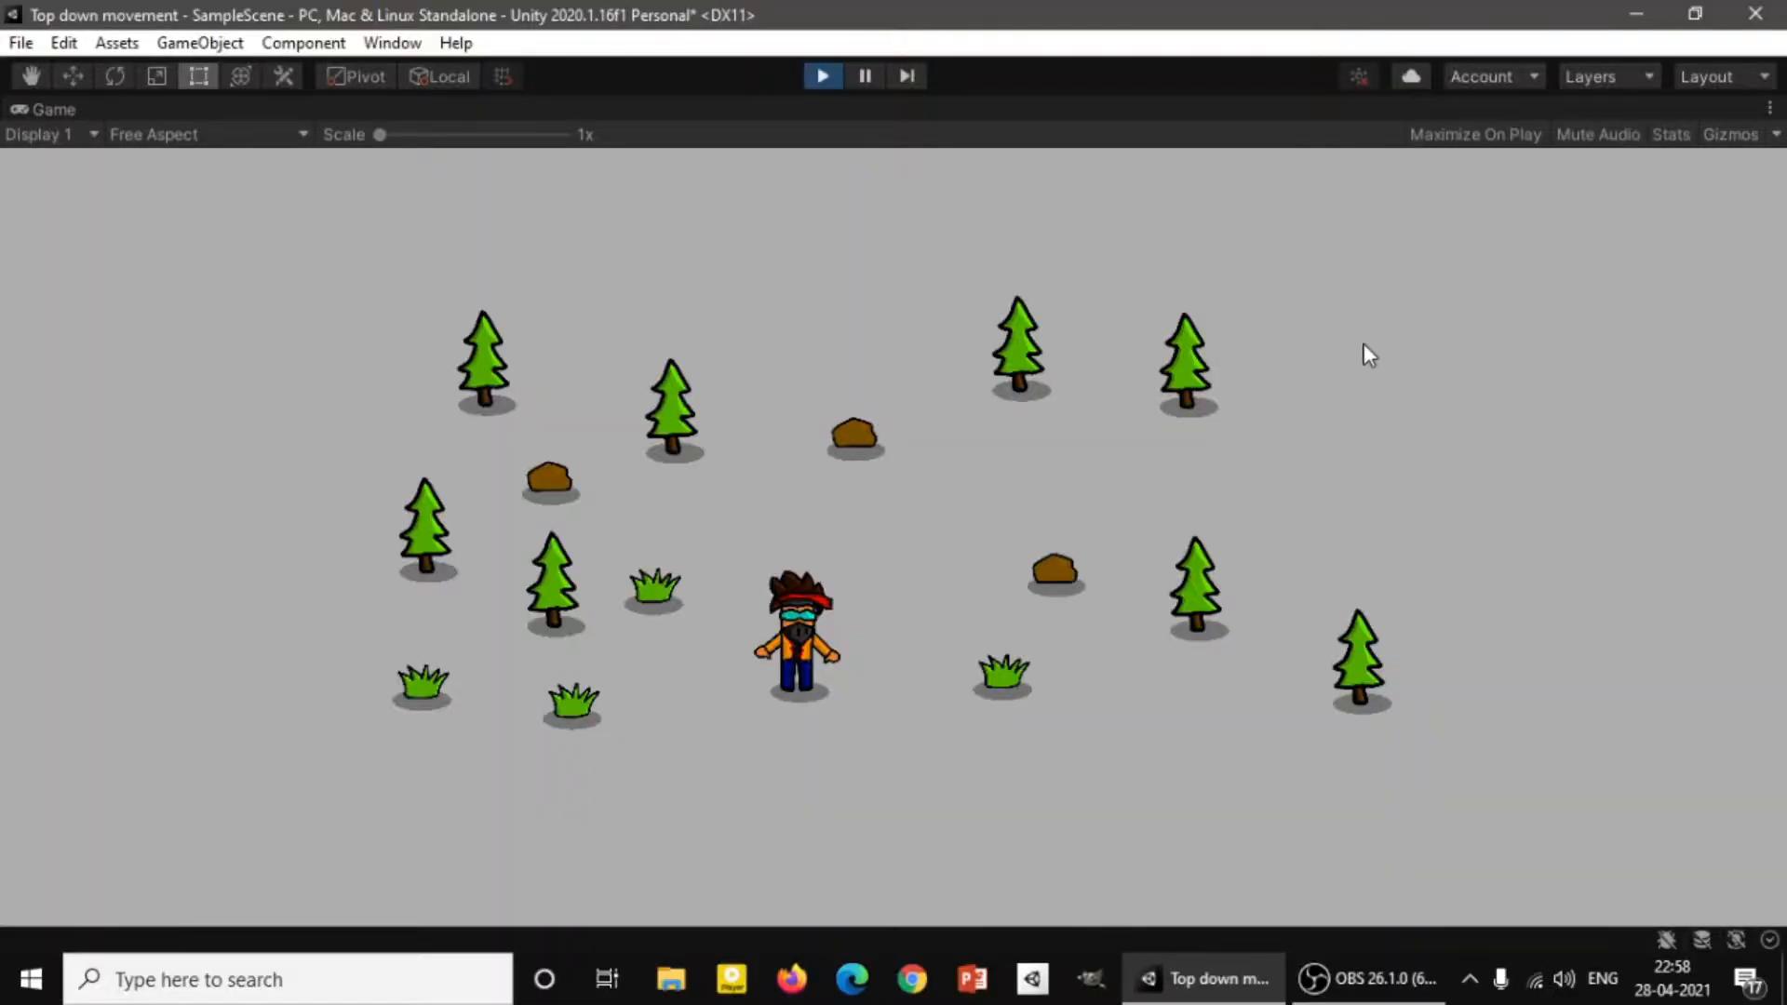
# Playtest the character's movement in all four directions around the trees, rocks and grass, and stop the game.
pyautogui.press('s')
pyautogui.press('d')
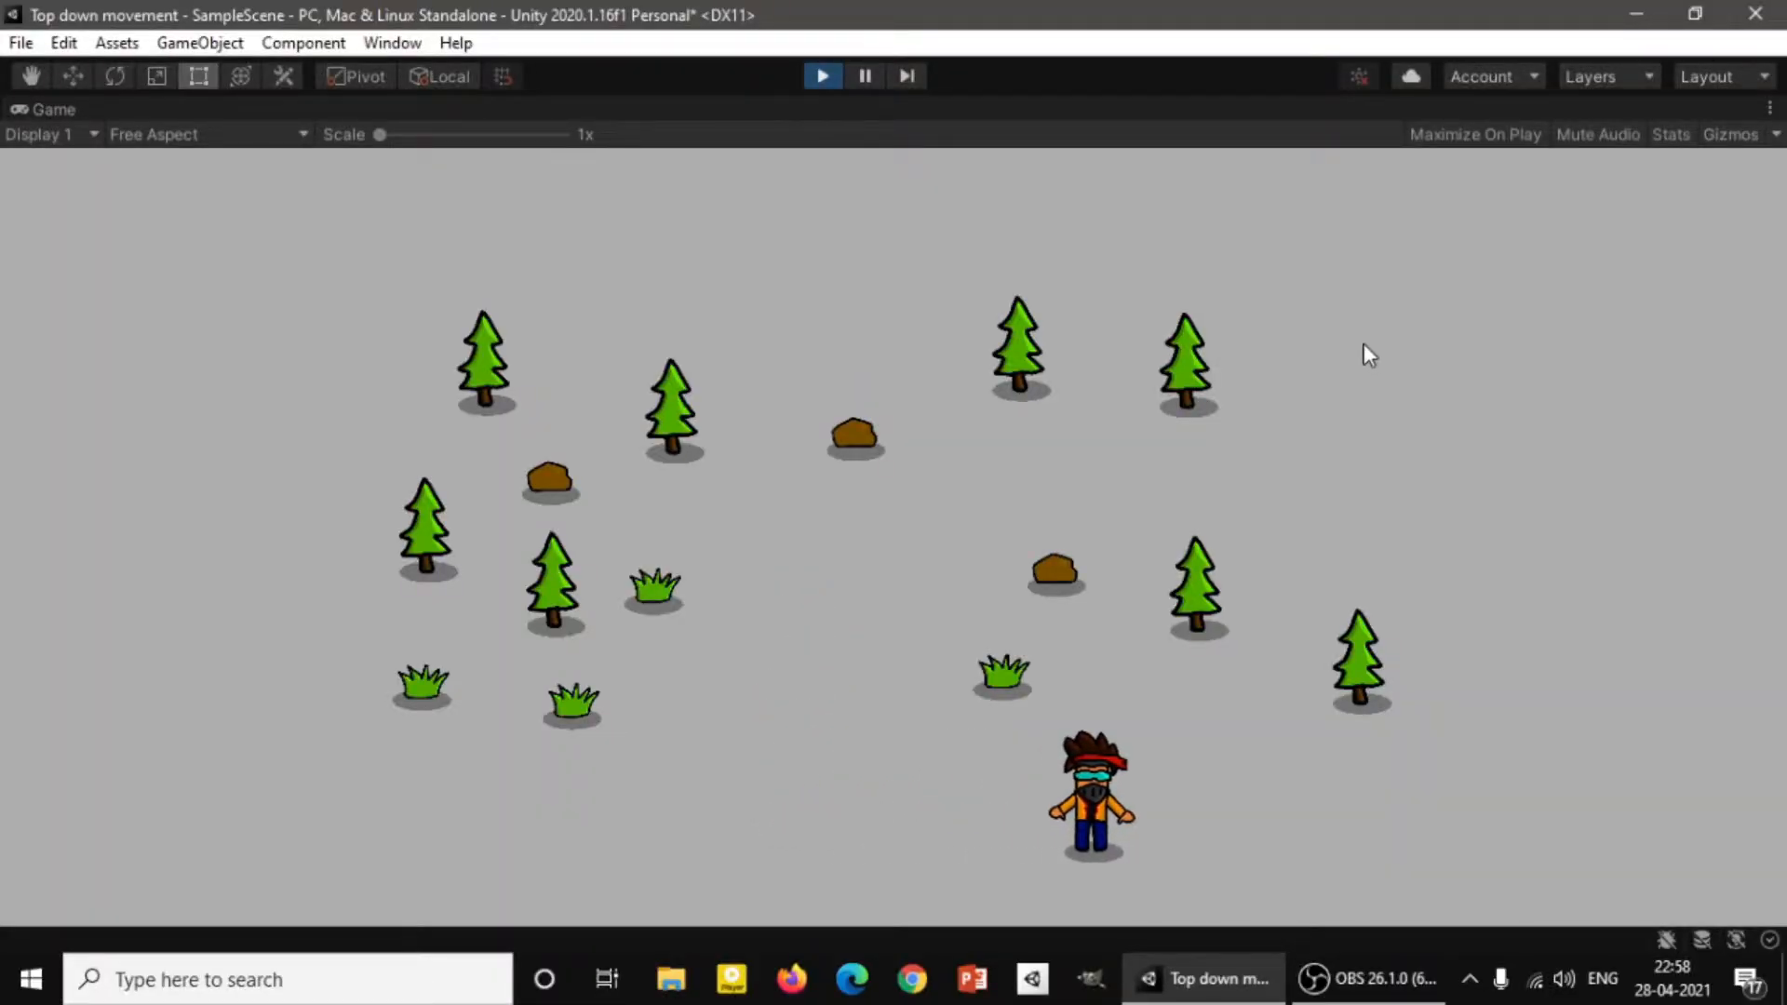
pyautogui.press('w')
pyautogui.press('a')
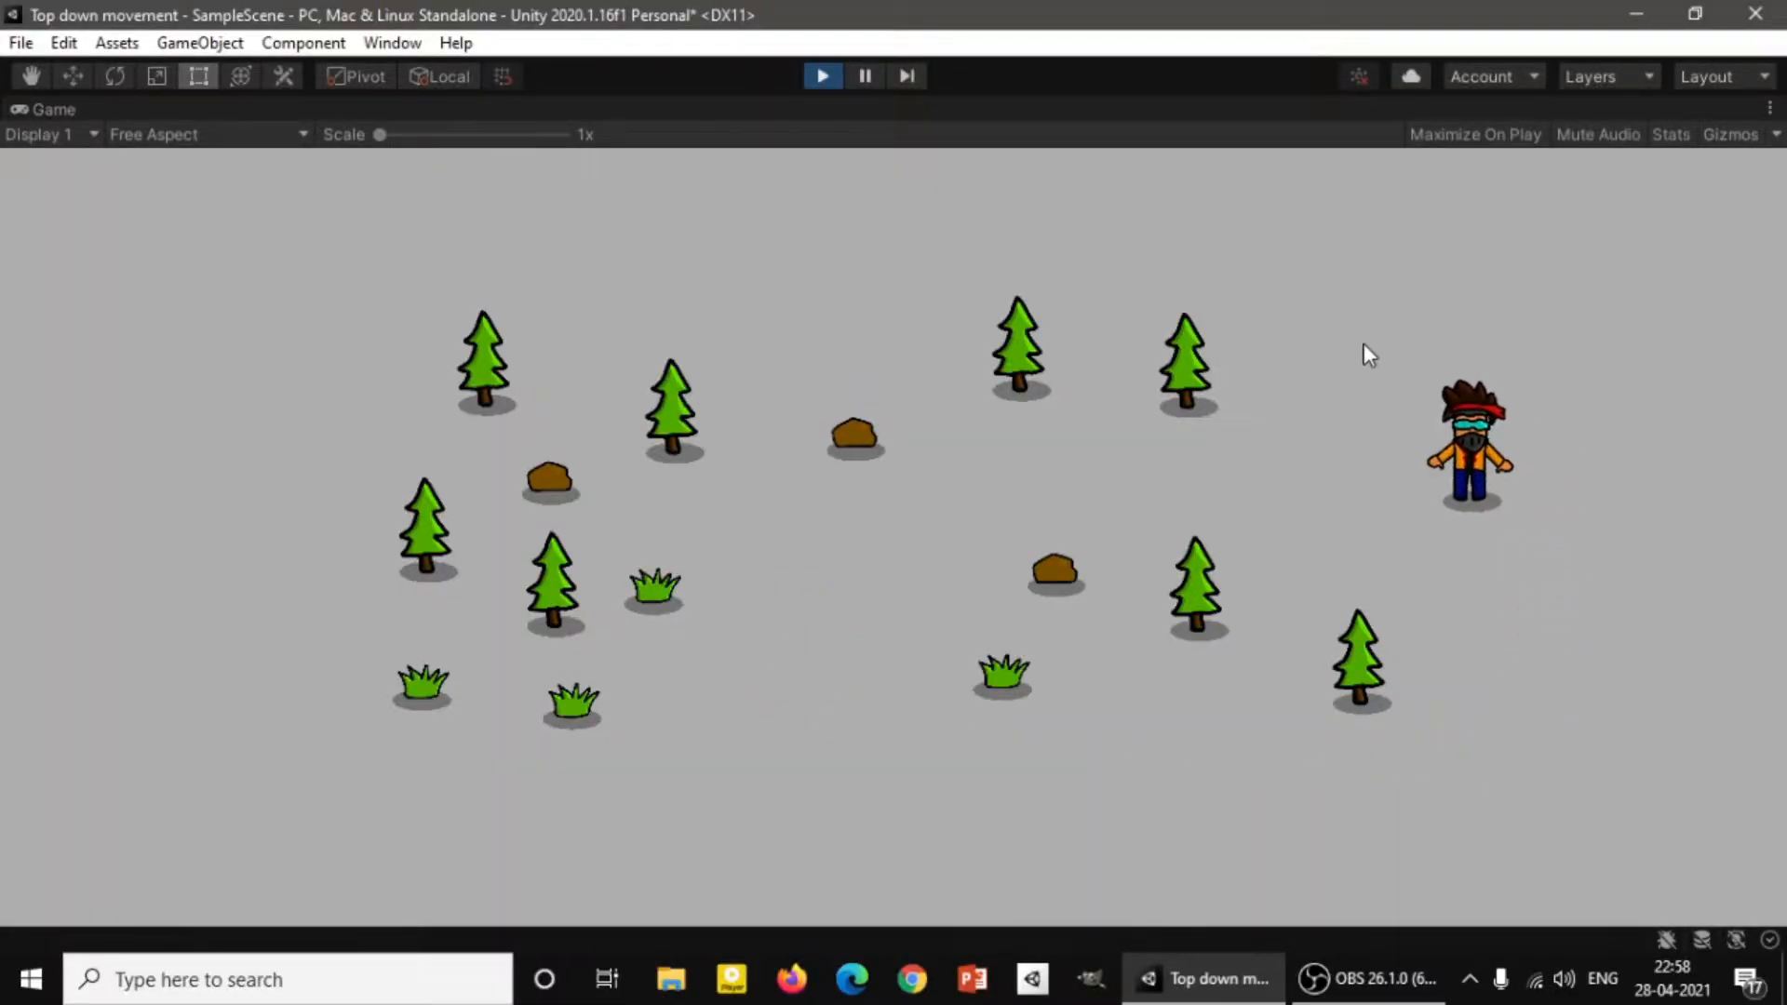
pyautogui.press('d')
pyautogui.press('s')
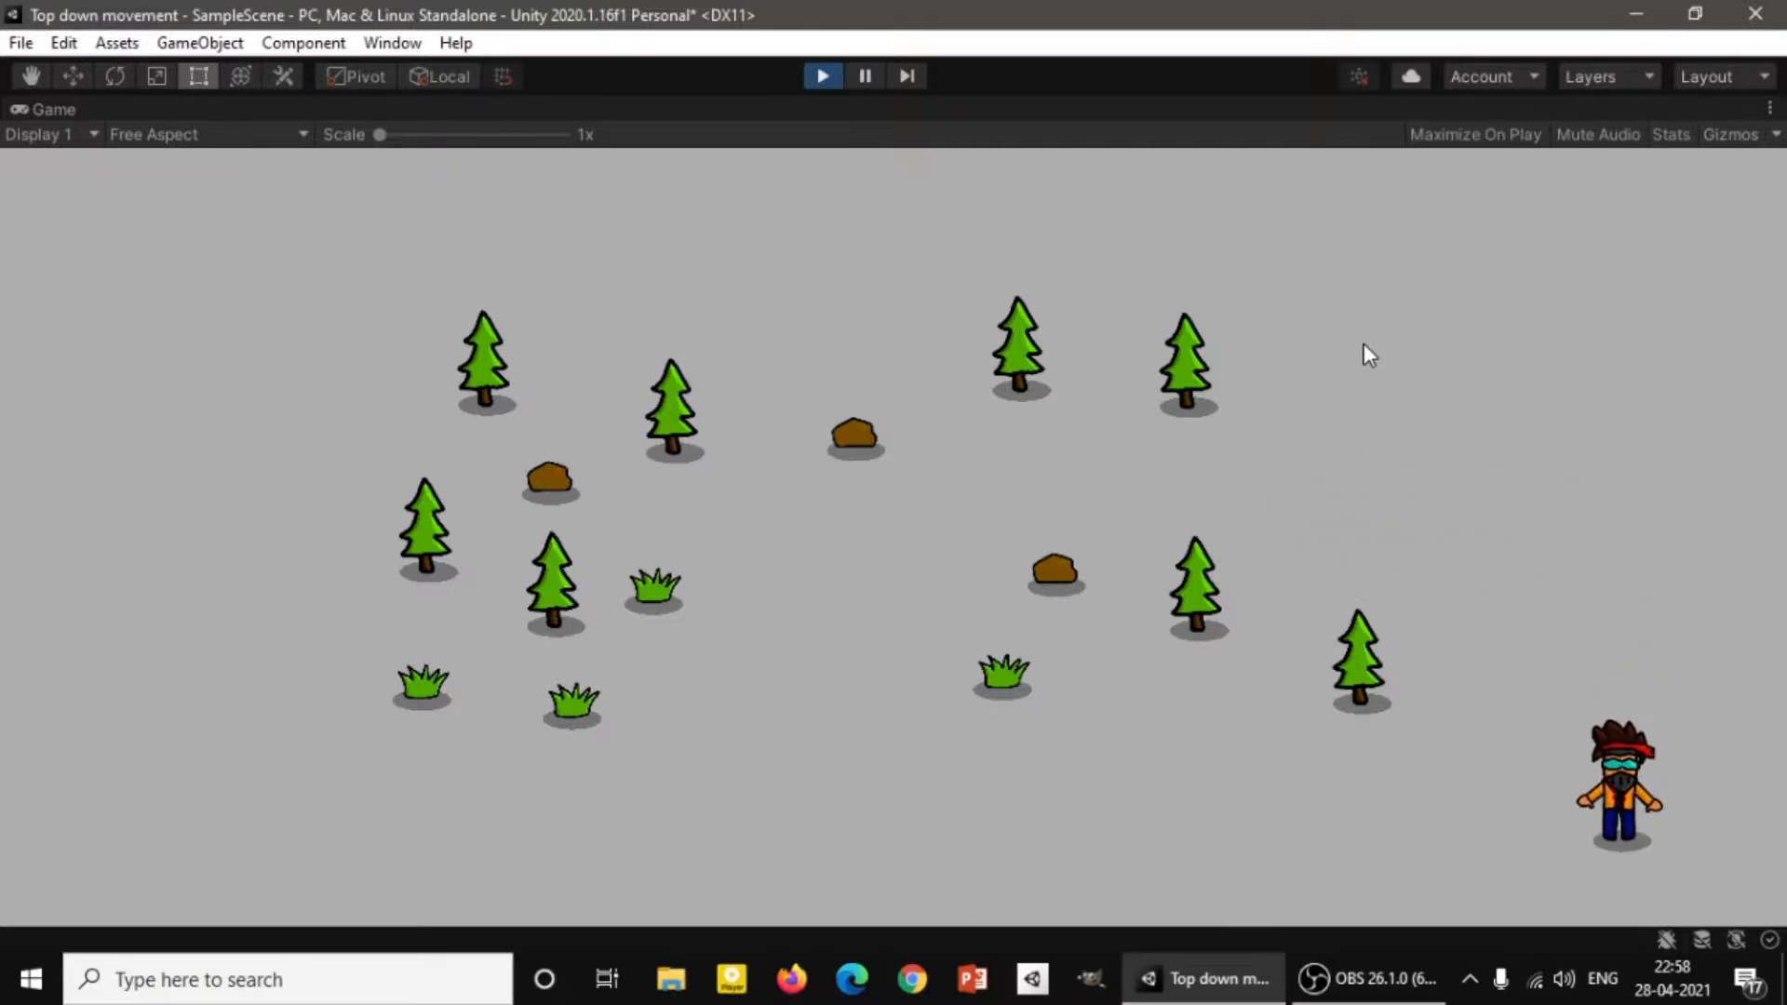
pyautogui.press('a')
pyautogui.press('a')
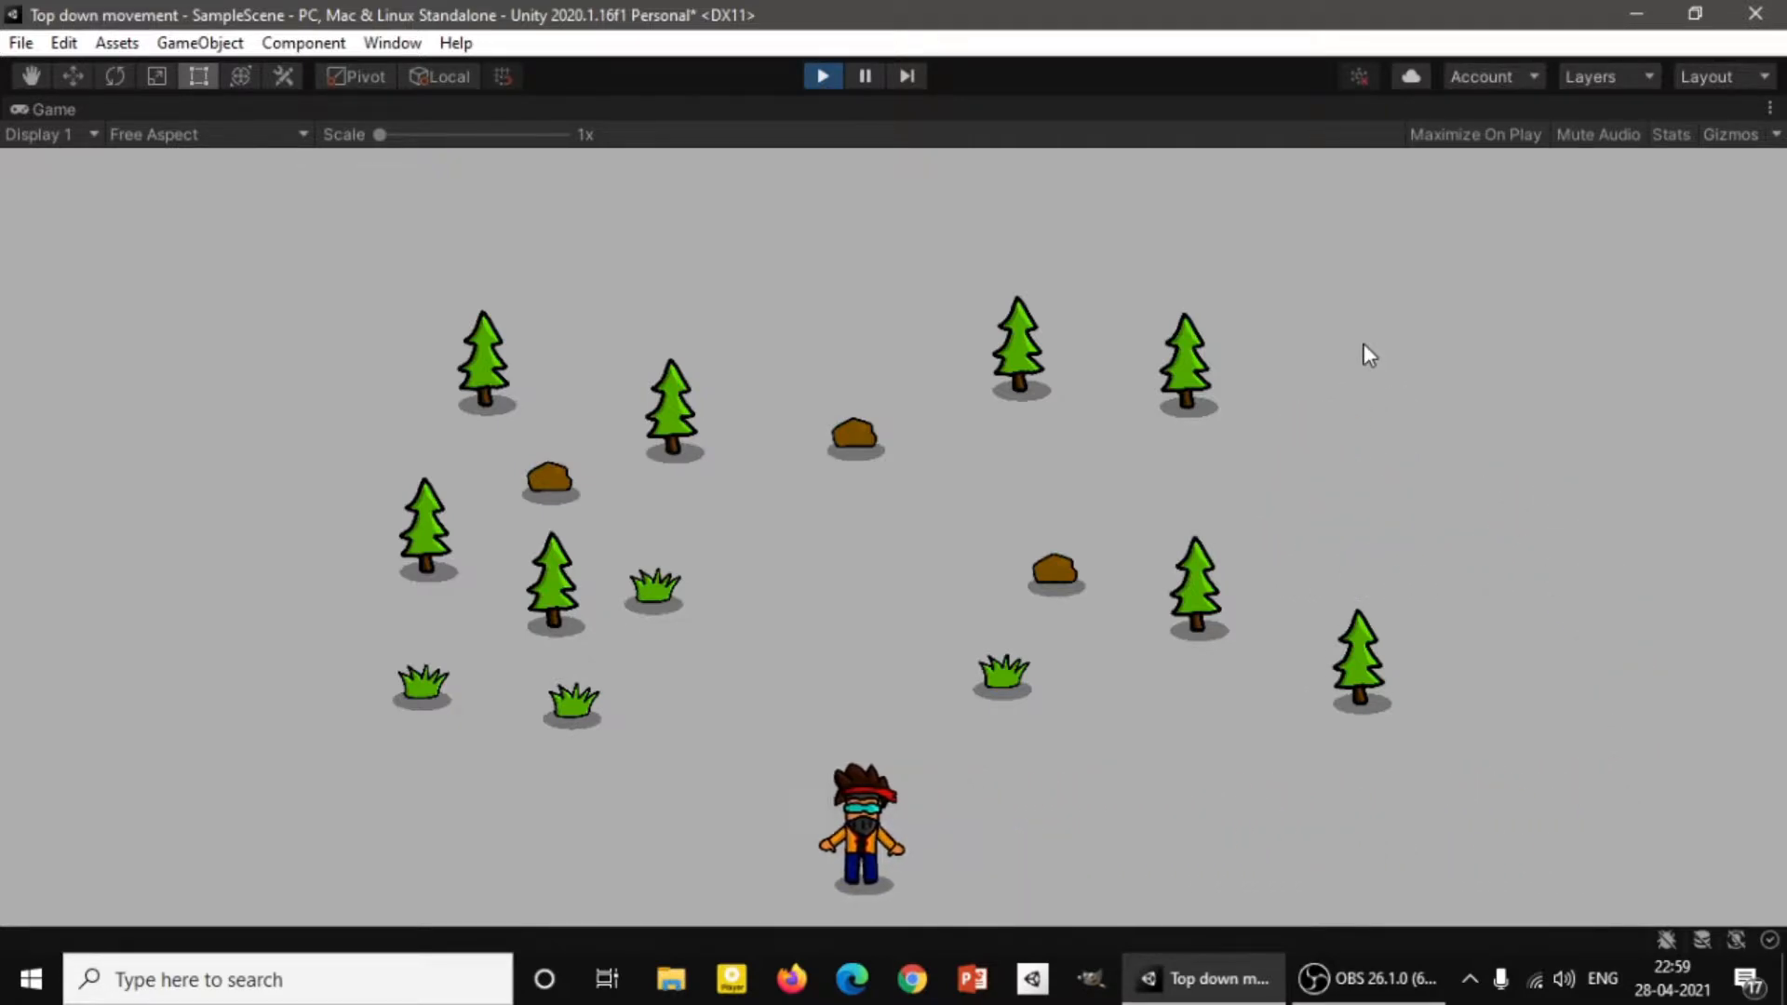
pyautogui.press('w')
pyautogui.press('d')
pyautogui.press('s')
pyautogui.press('a')
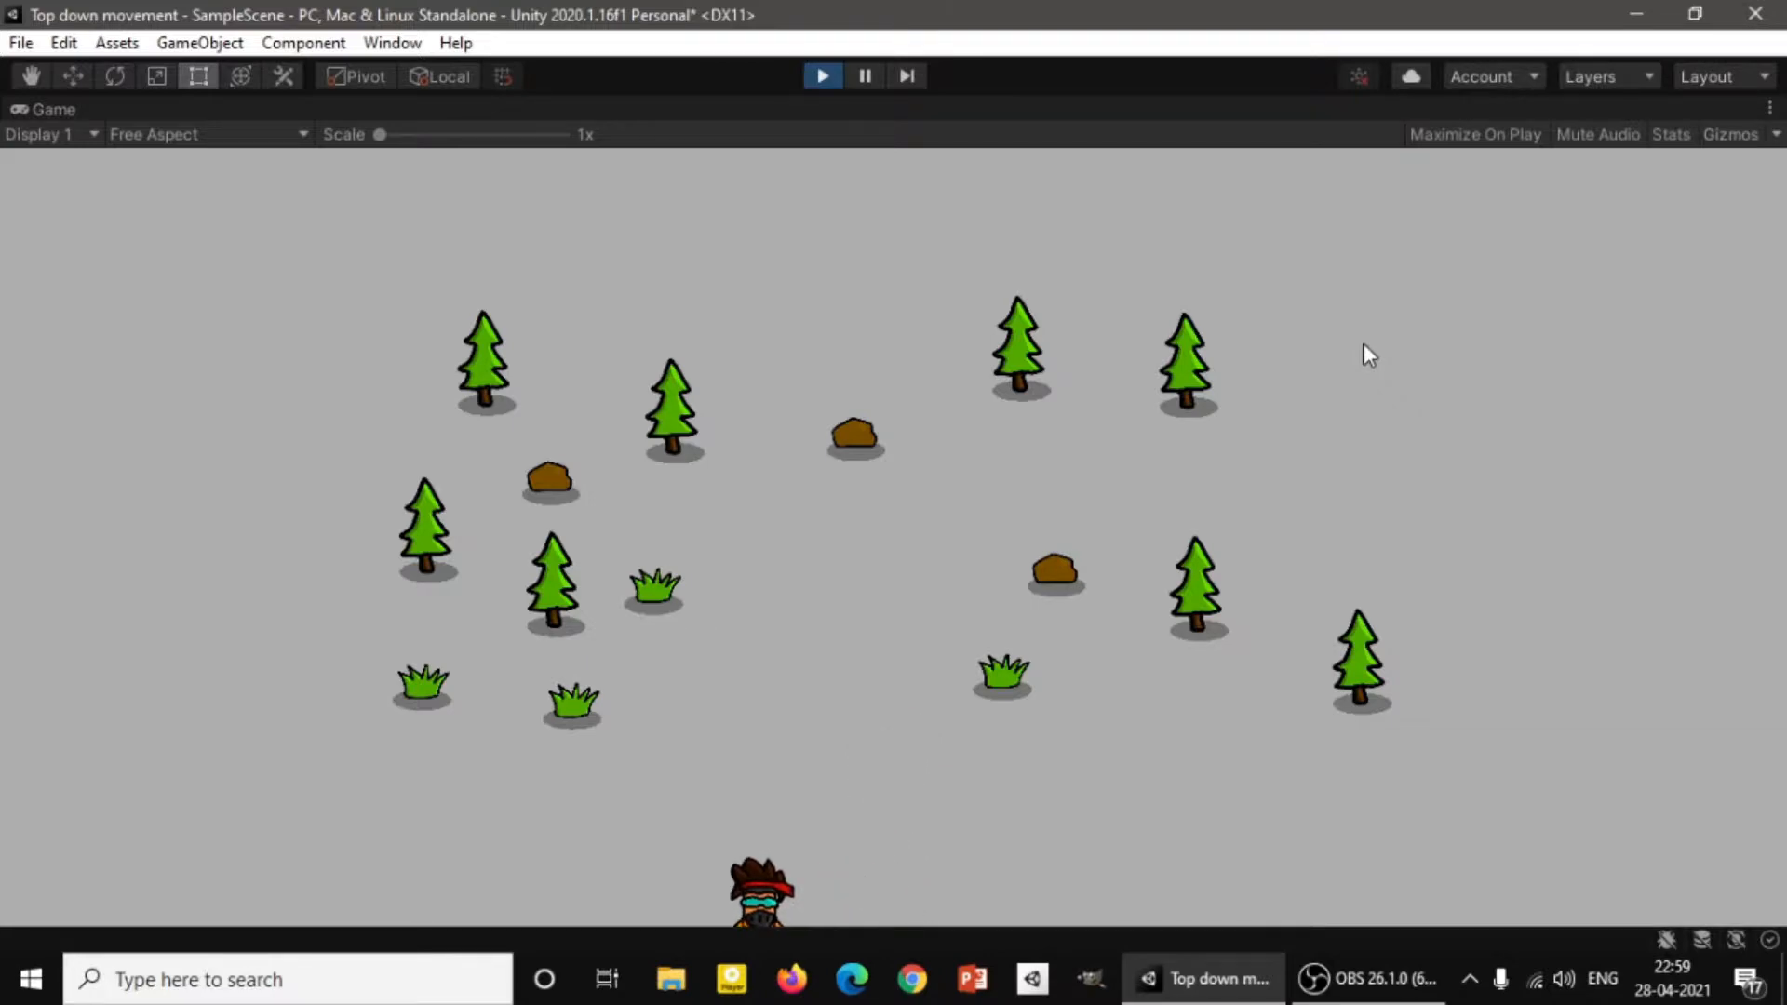
pyautogui.press('w')
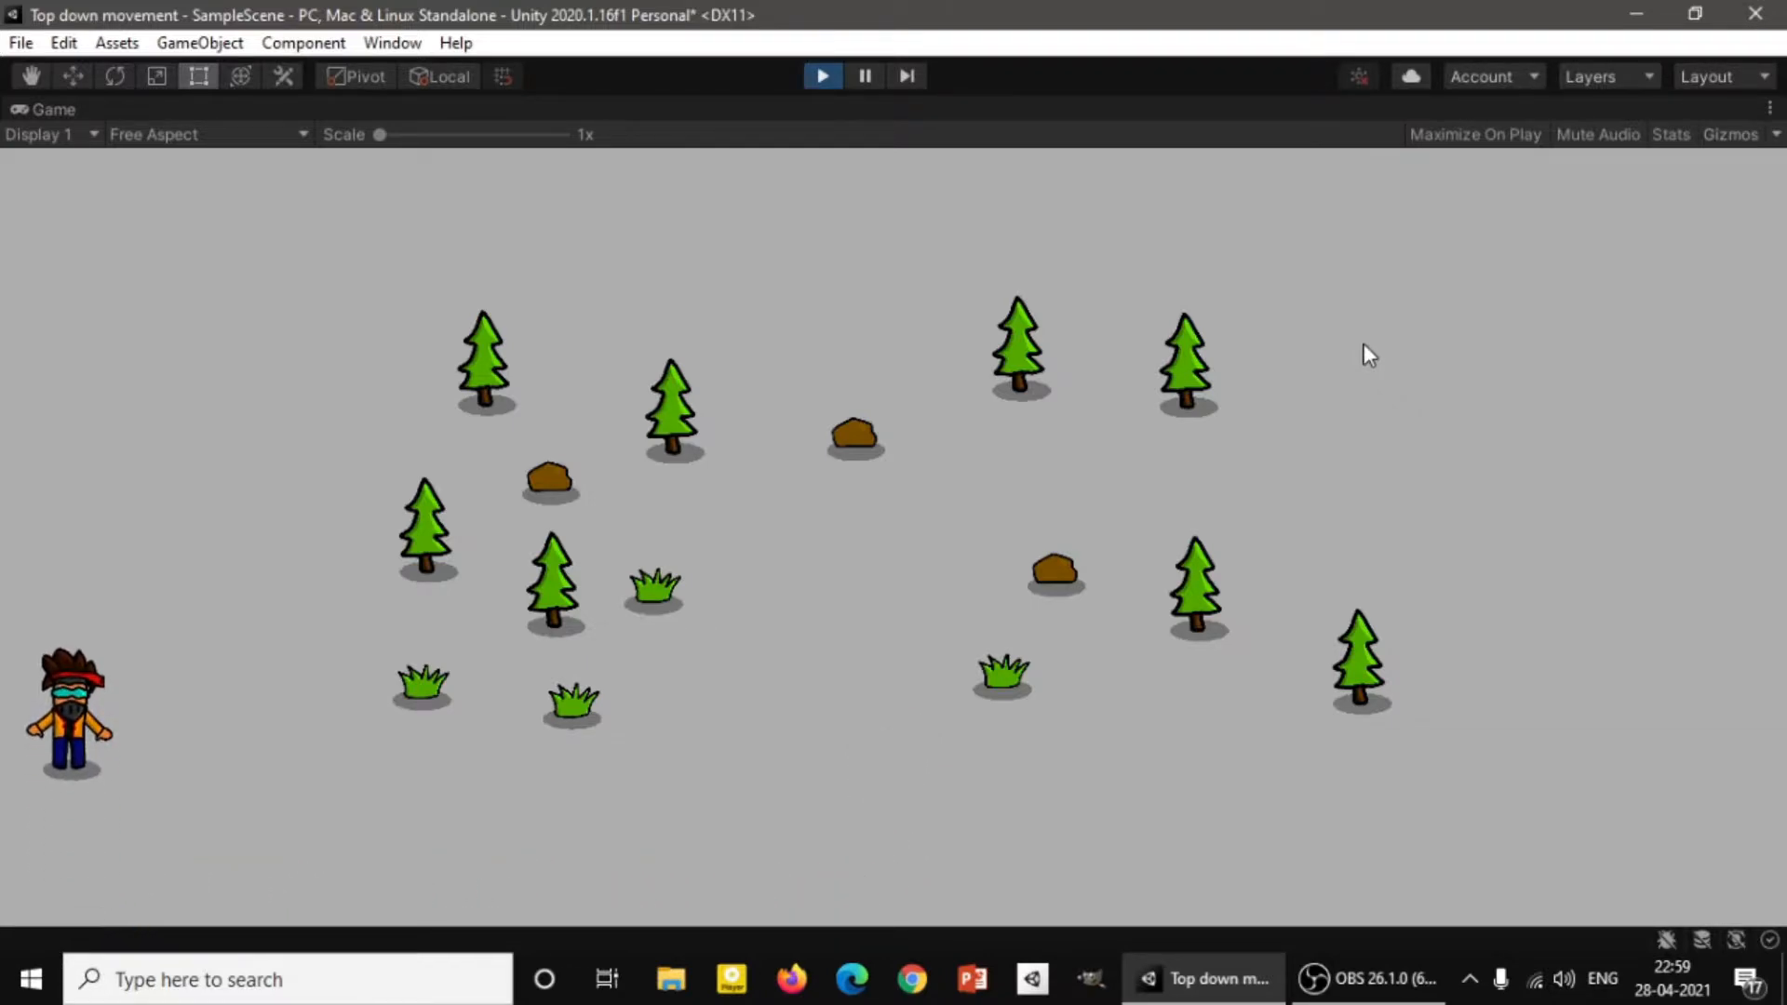
pyautogui.press('d')
pyautogui.press('s')
pyautogui.press('w')
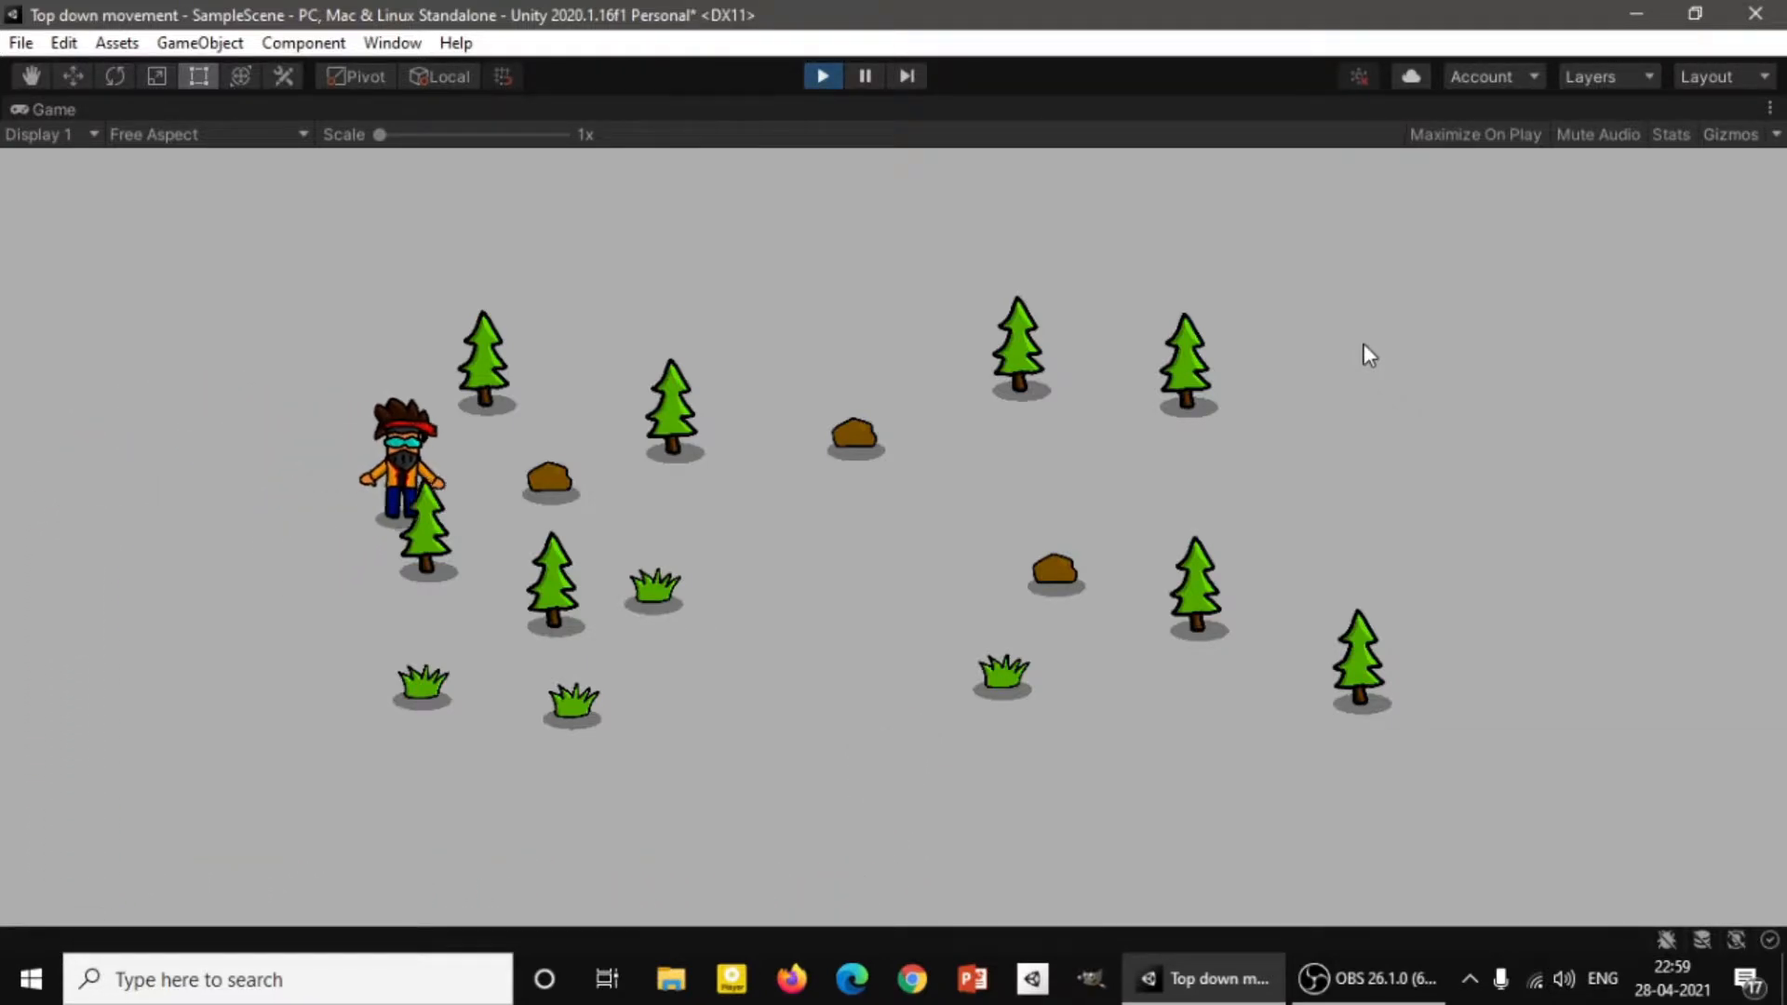
pyautogui.press('s')
pyautogui.press('a')
pyautogui.press('w')
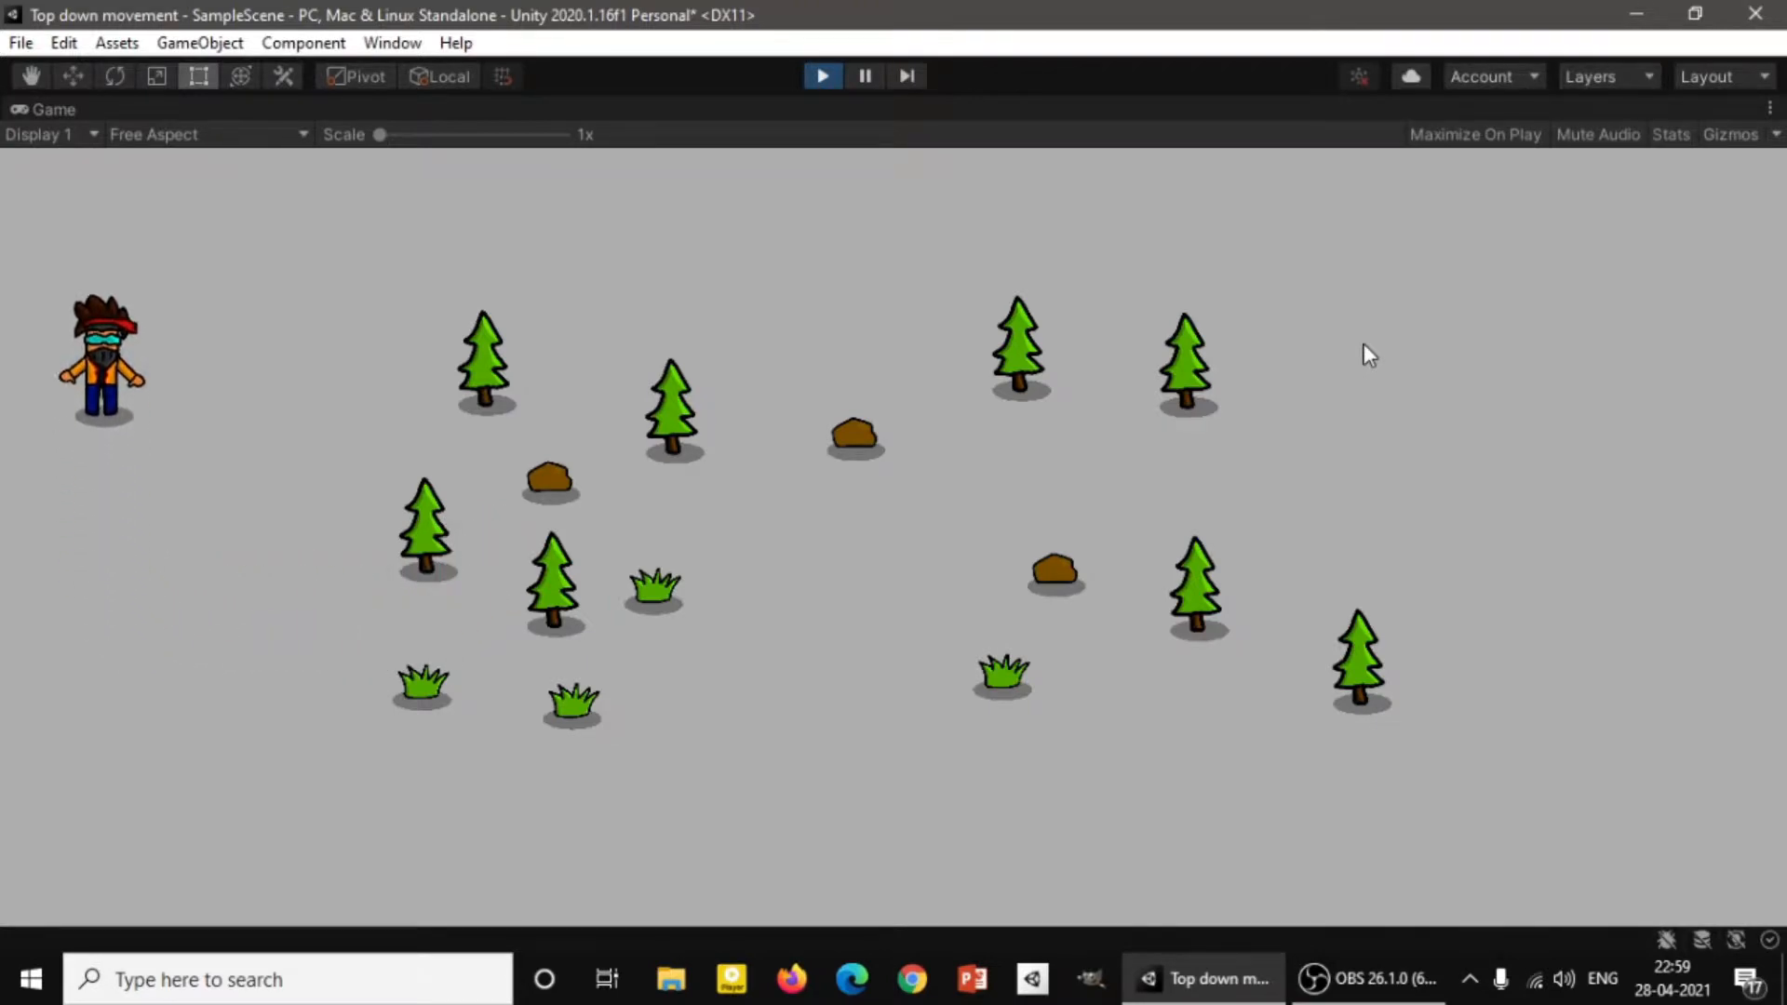
pyautogui.press('d')
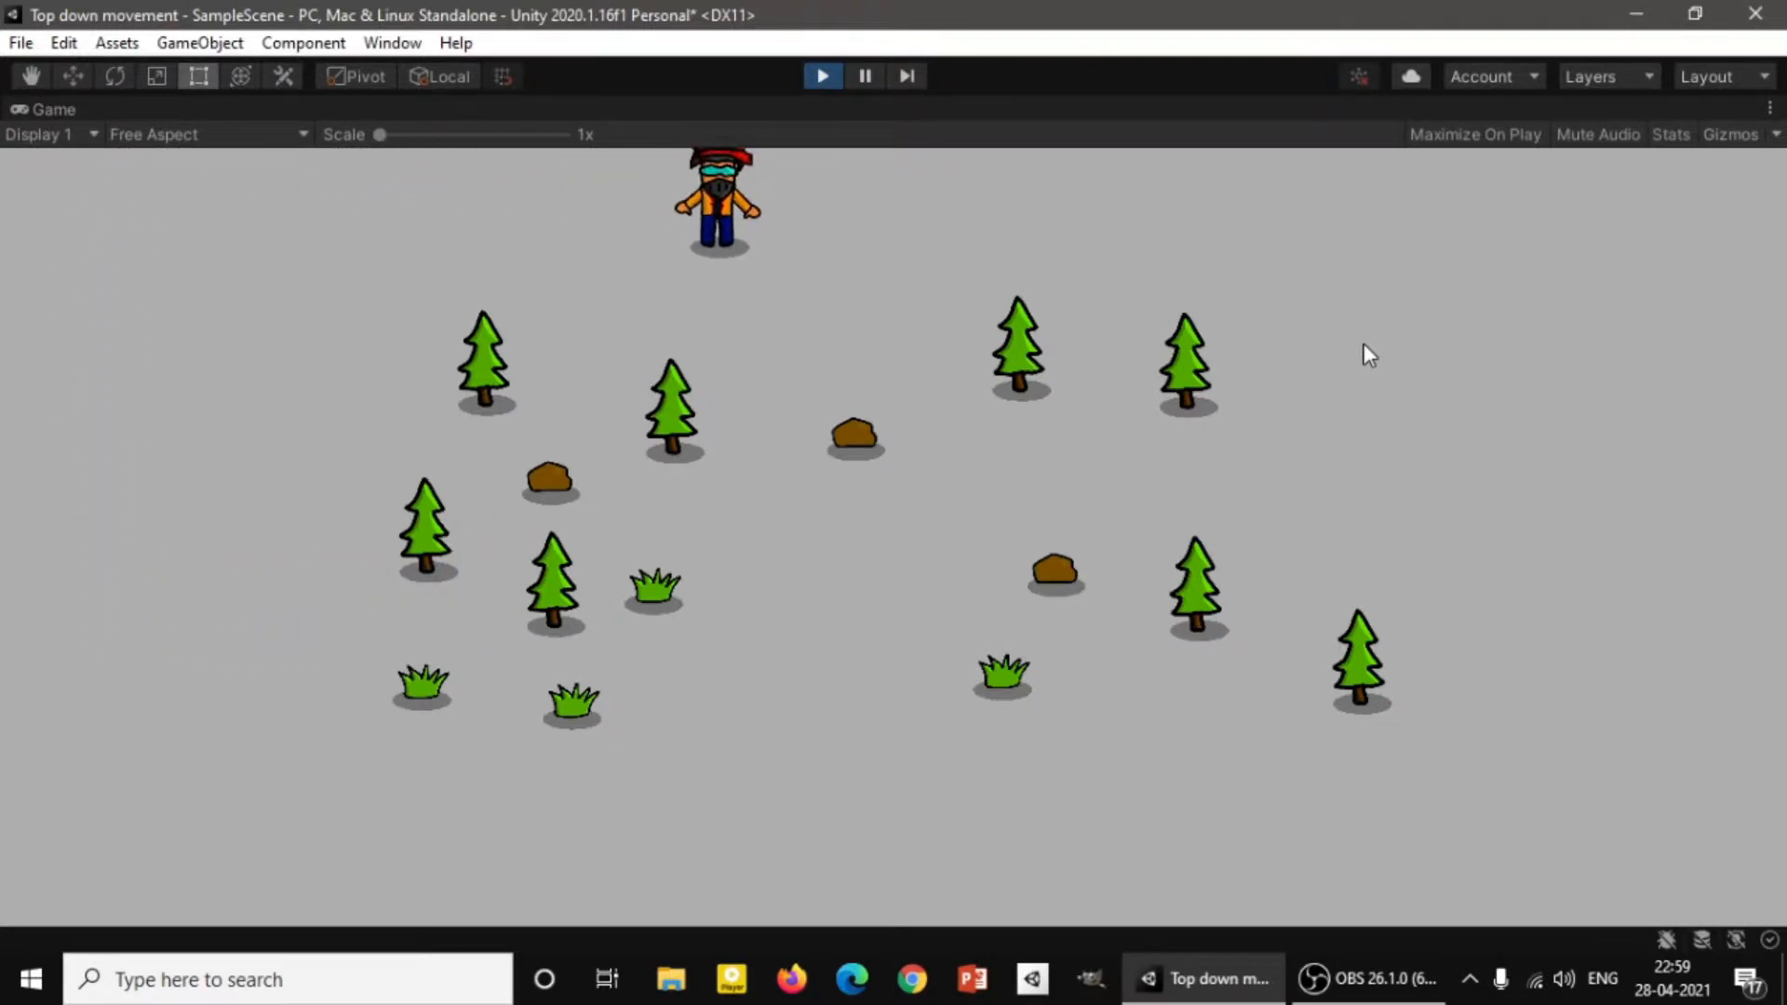
pyautogui.press('s')
pyautogui.press('s')
pyautogui.press('d')
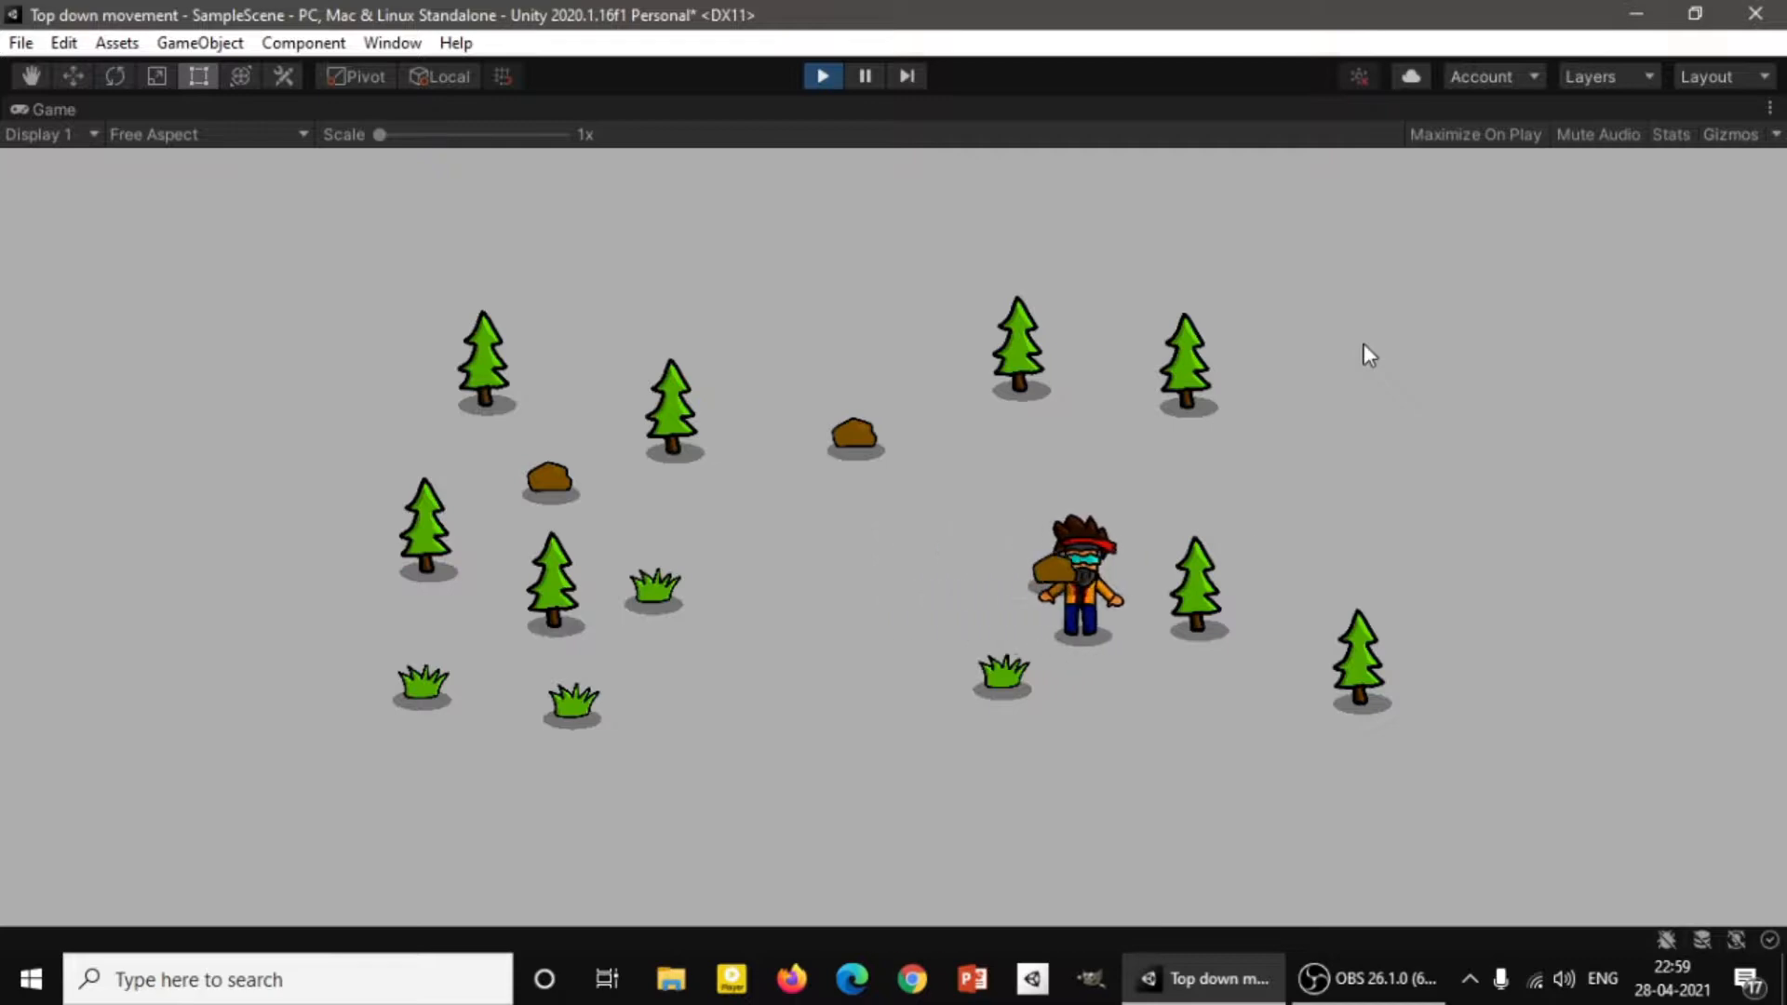
pyautogui.press('s')
pyautogui.press('a')
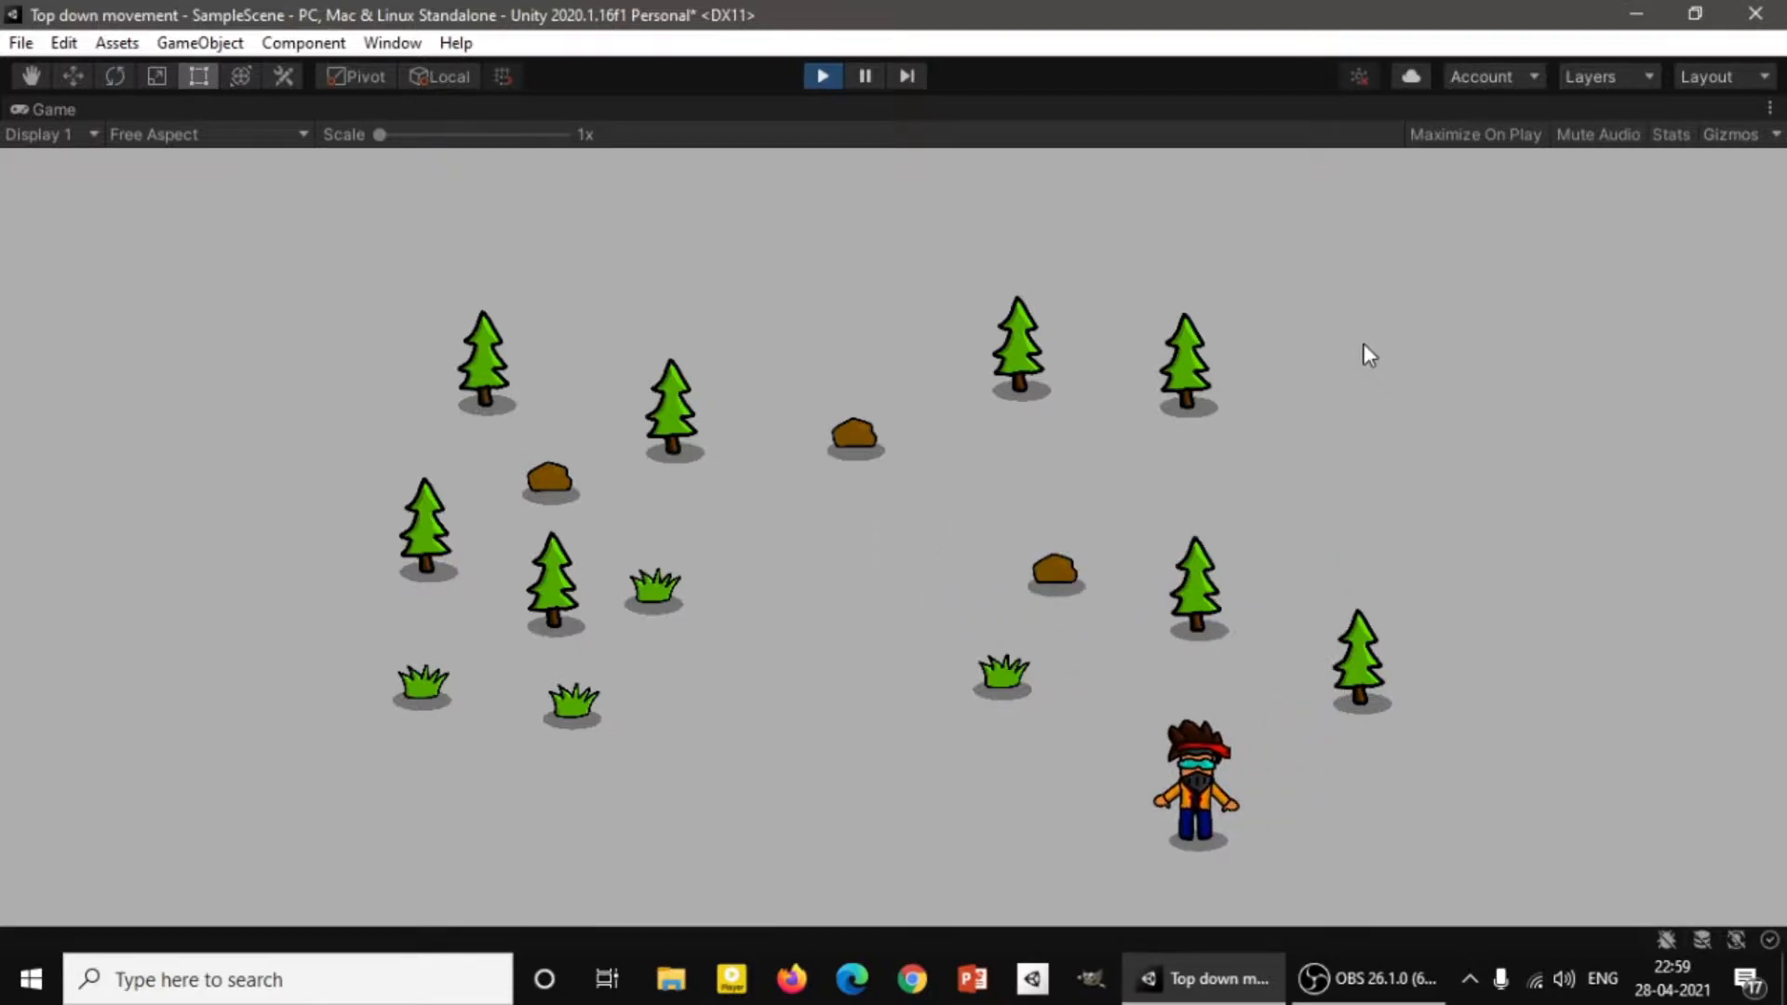
pyautogui.press('w')
pyautogui.press('a')
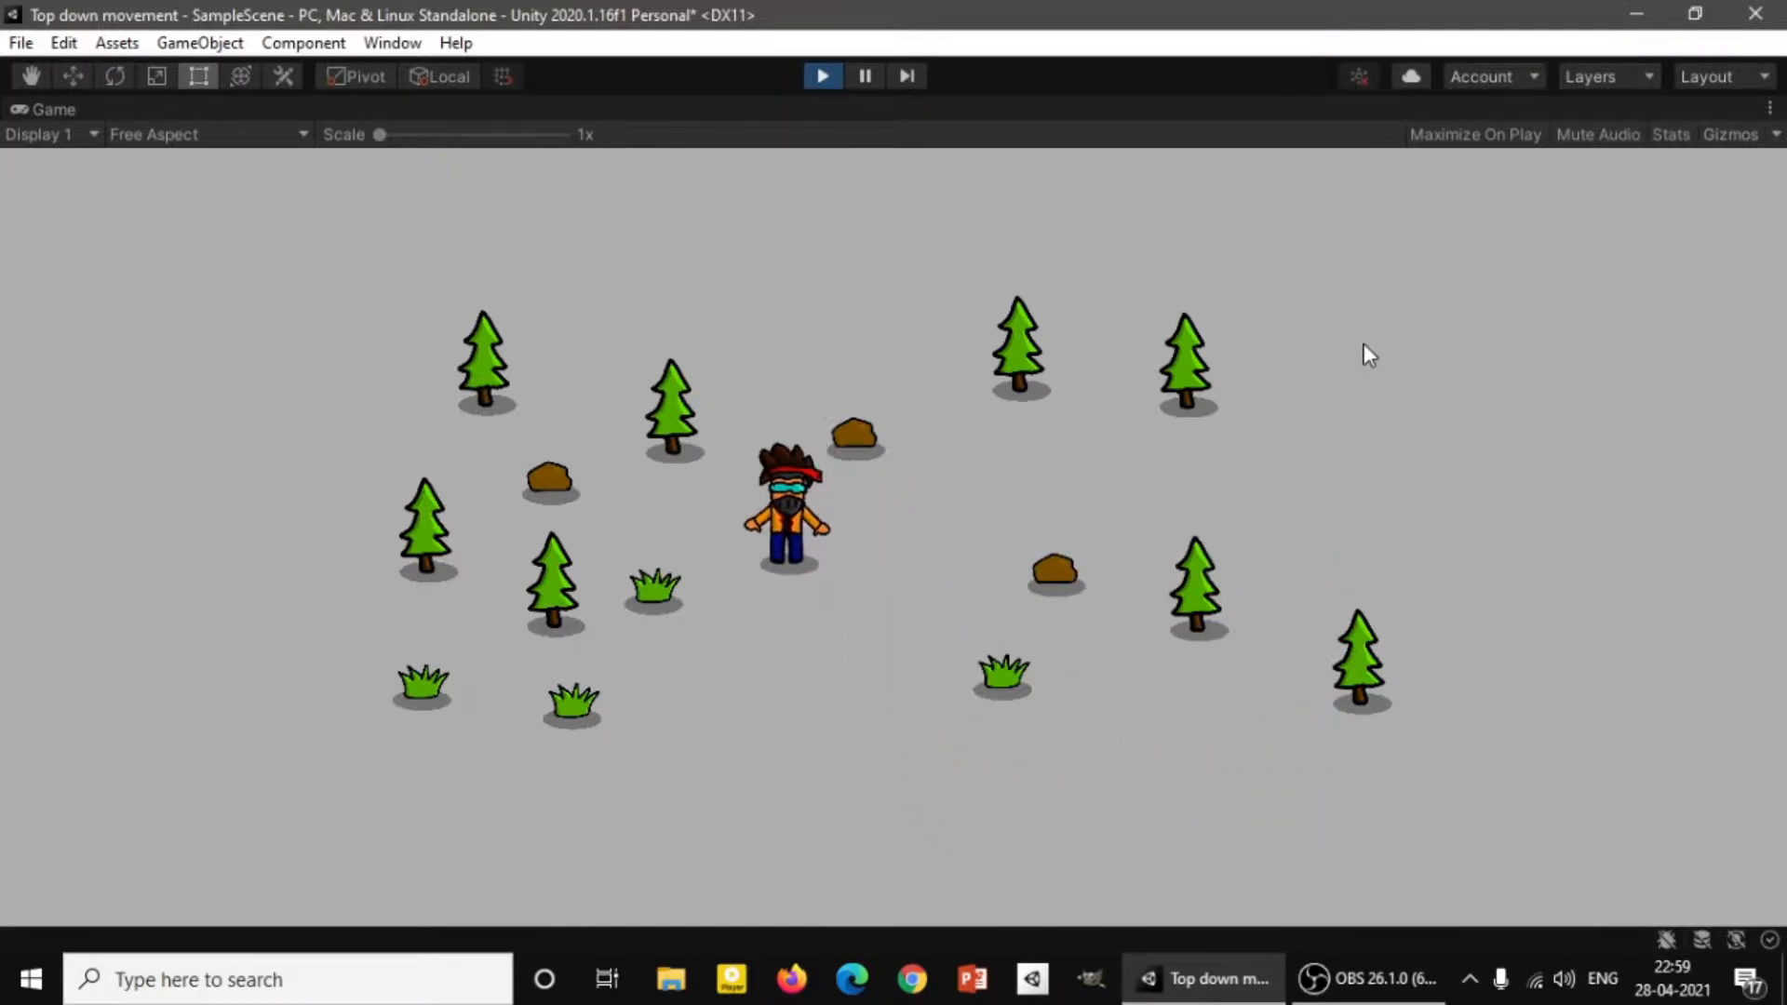
pyautogui.press('s')
pyautogui.click(822, 76)
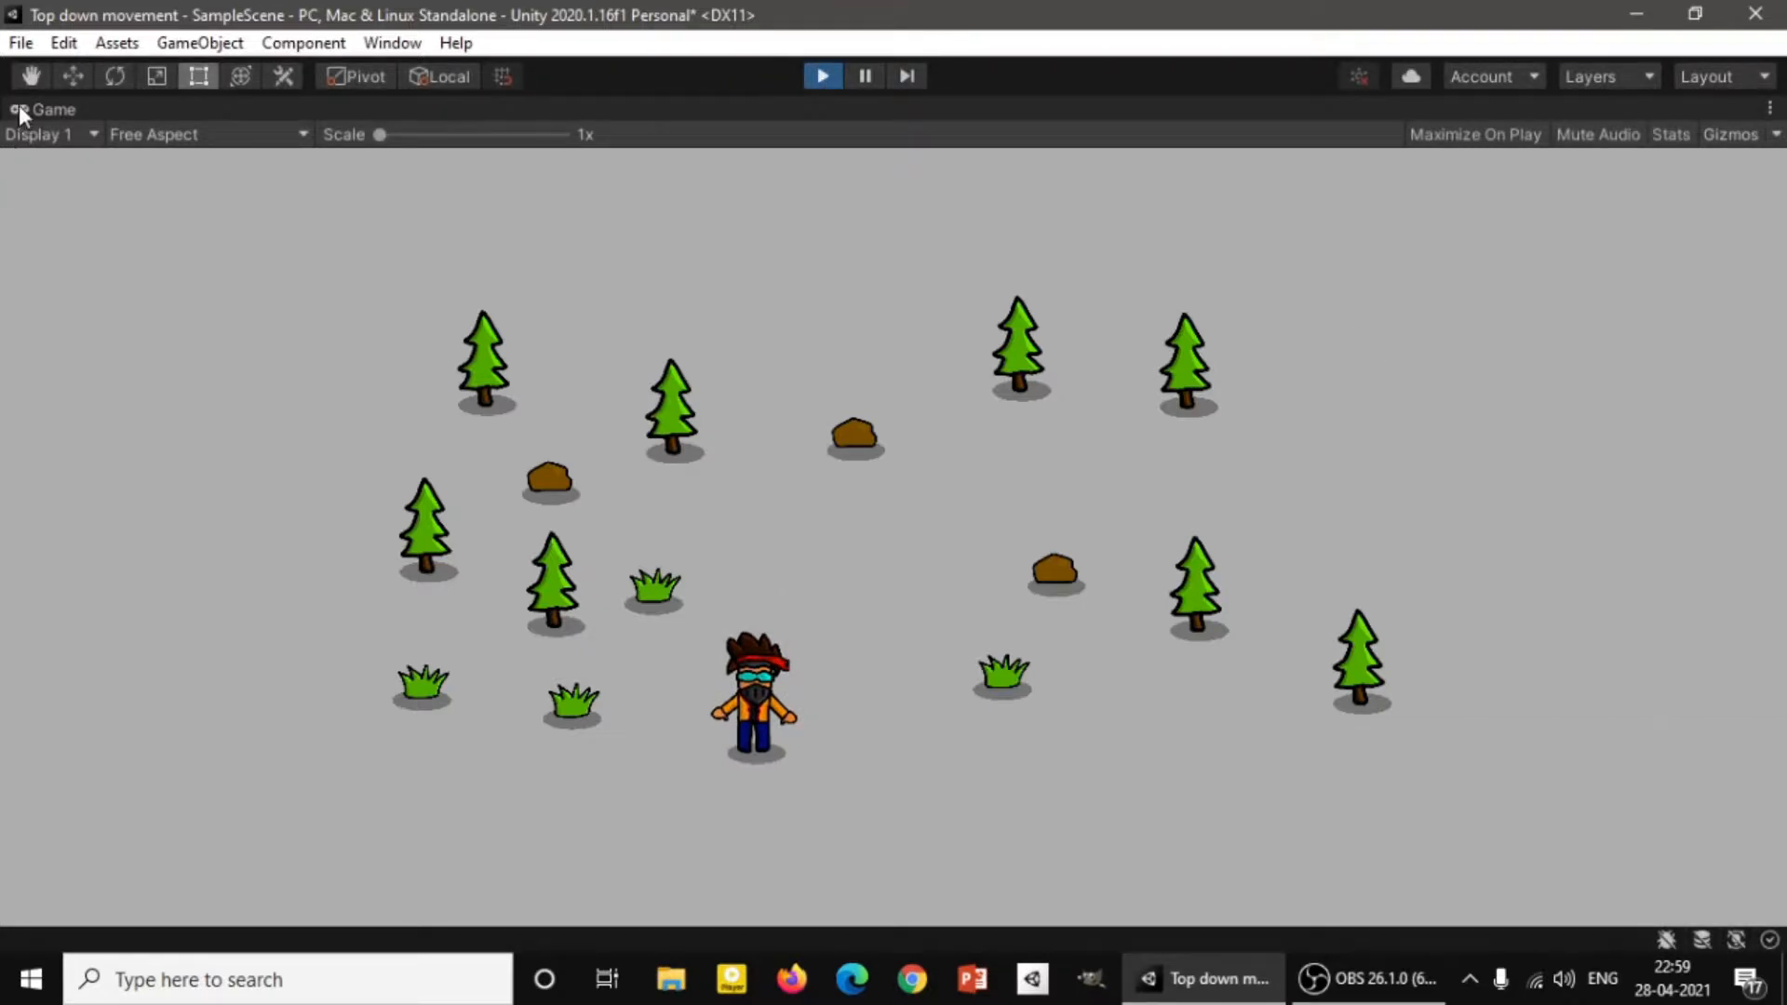
# Shrink the Main Camera's view to a size of about 5.92 around the environment and check the framing in the game view.
pyautogui.click(456, 109)
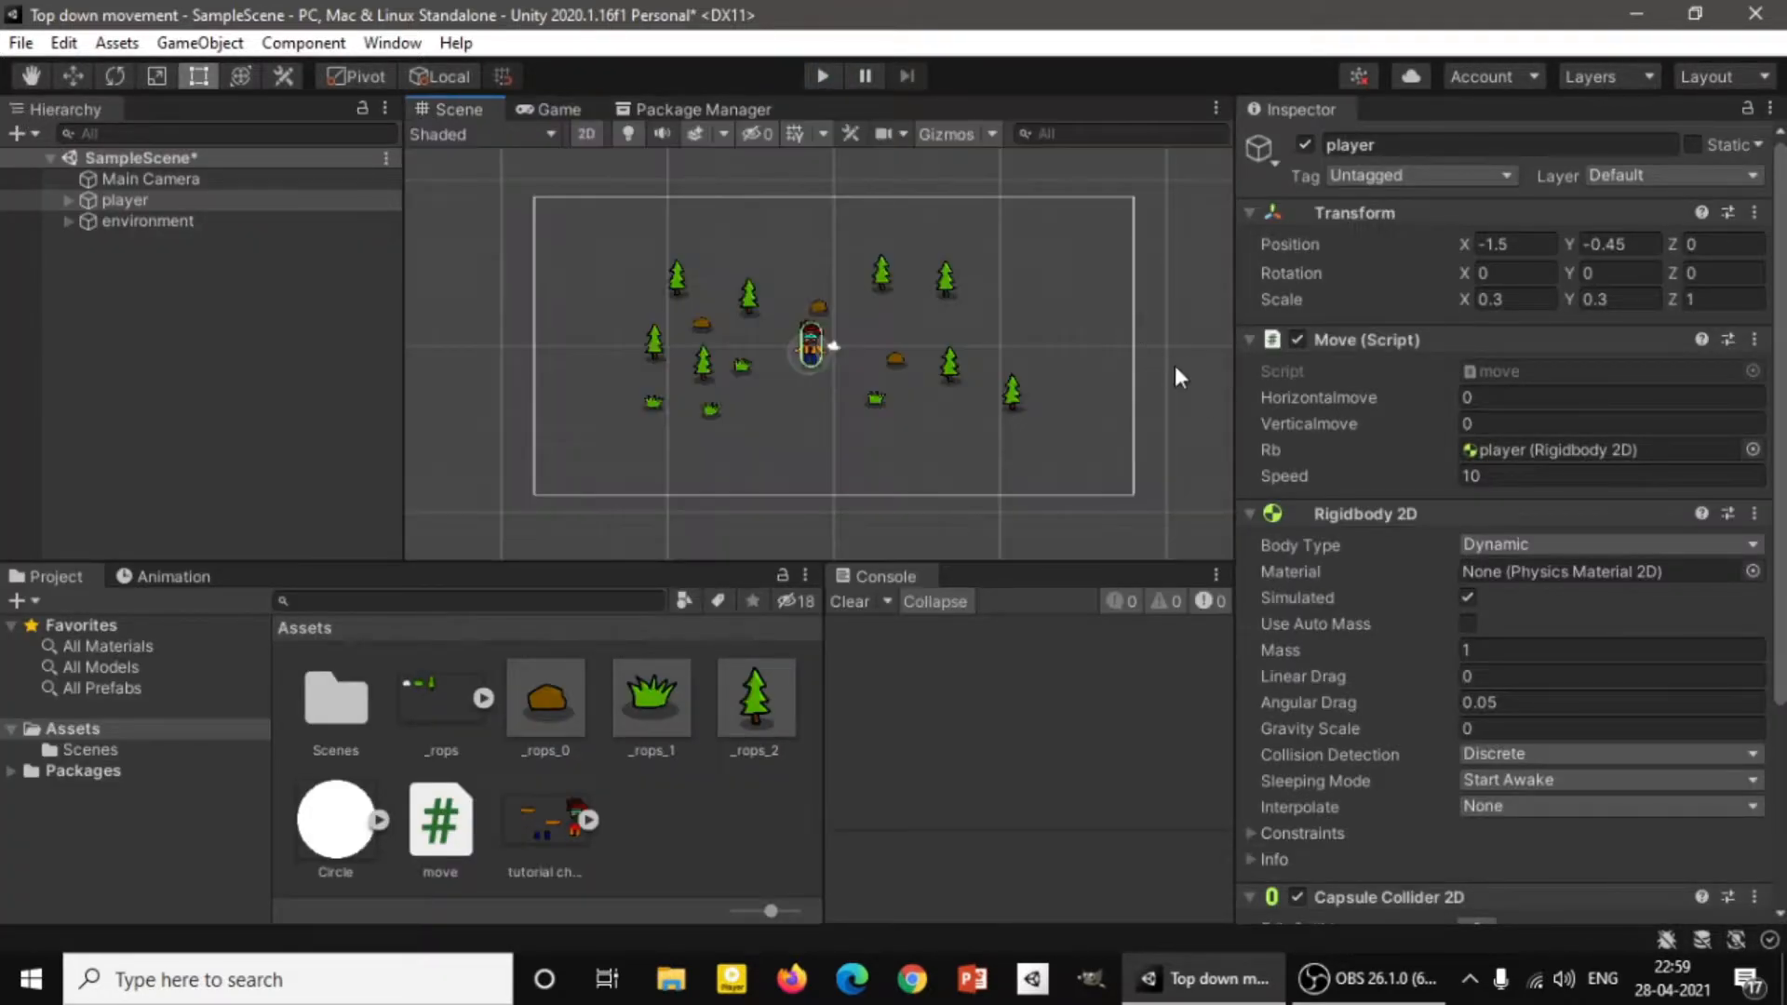
pyautogui.click(262, 179)
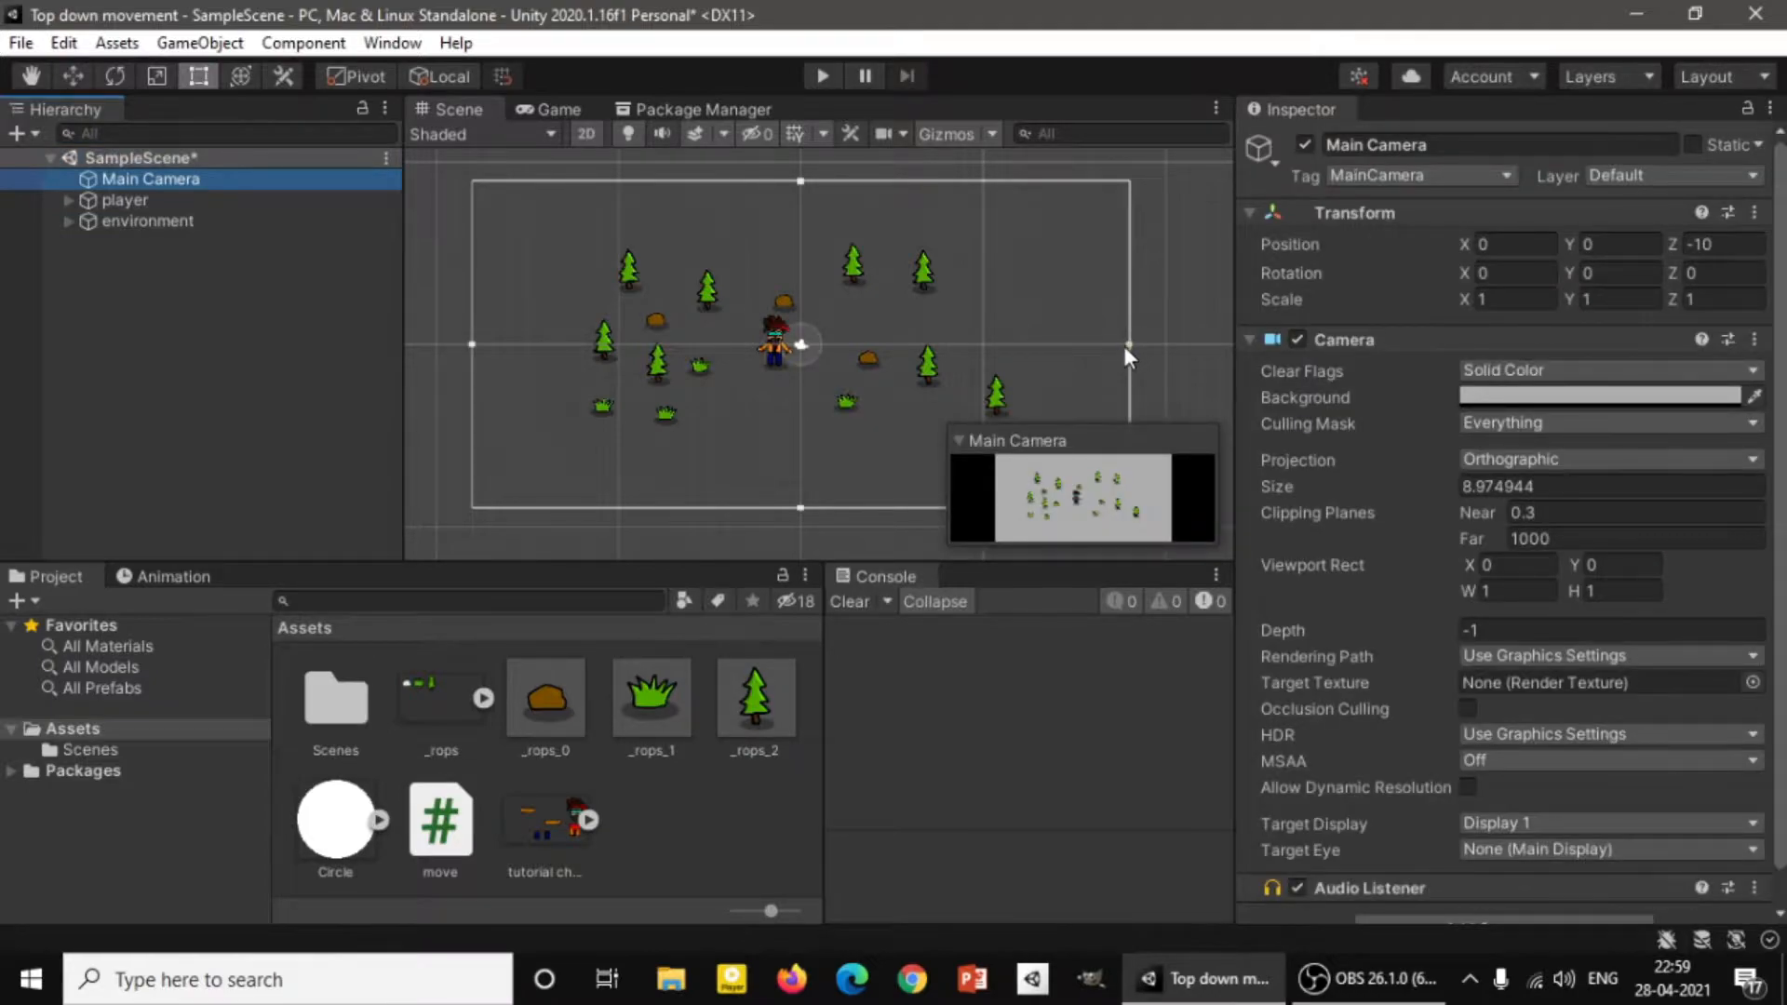
pyautogui.moveTo(1124, 344); pyautogui.dragTo(1012, 354)
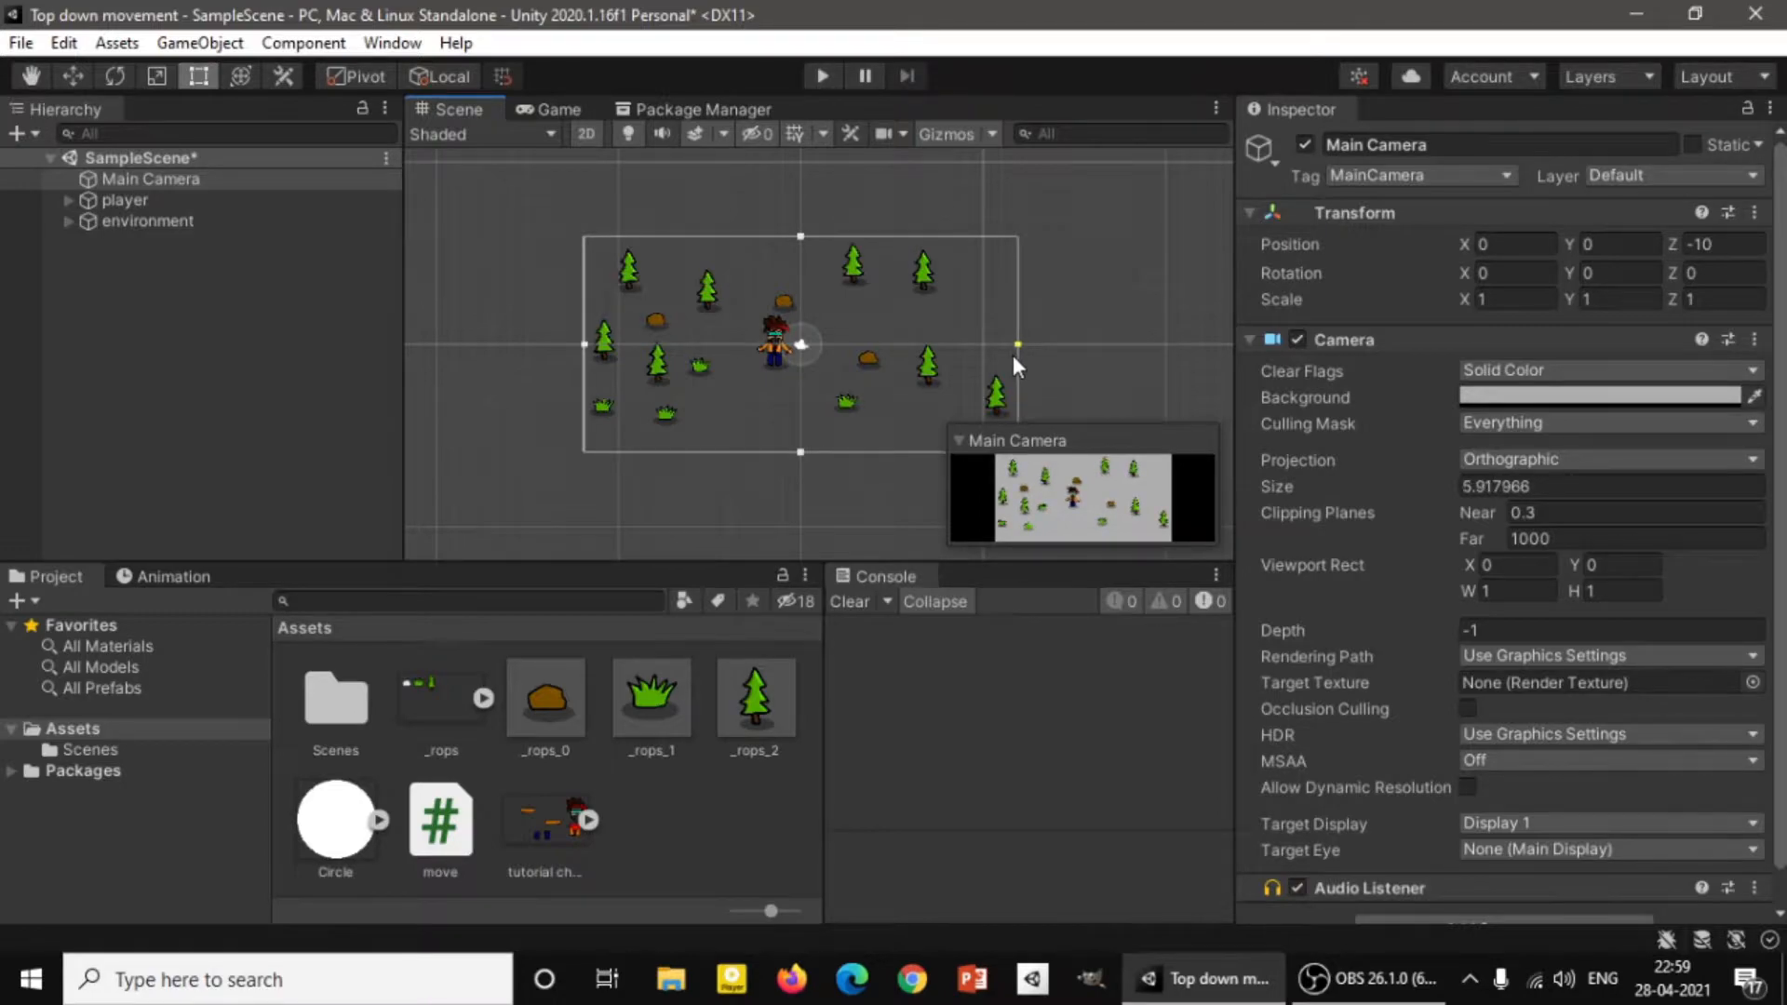
pyautogui.click(549, 109)
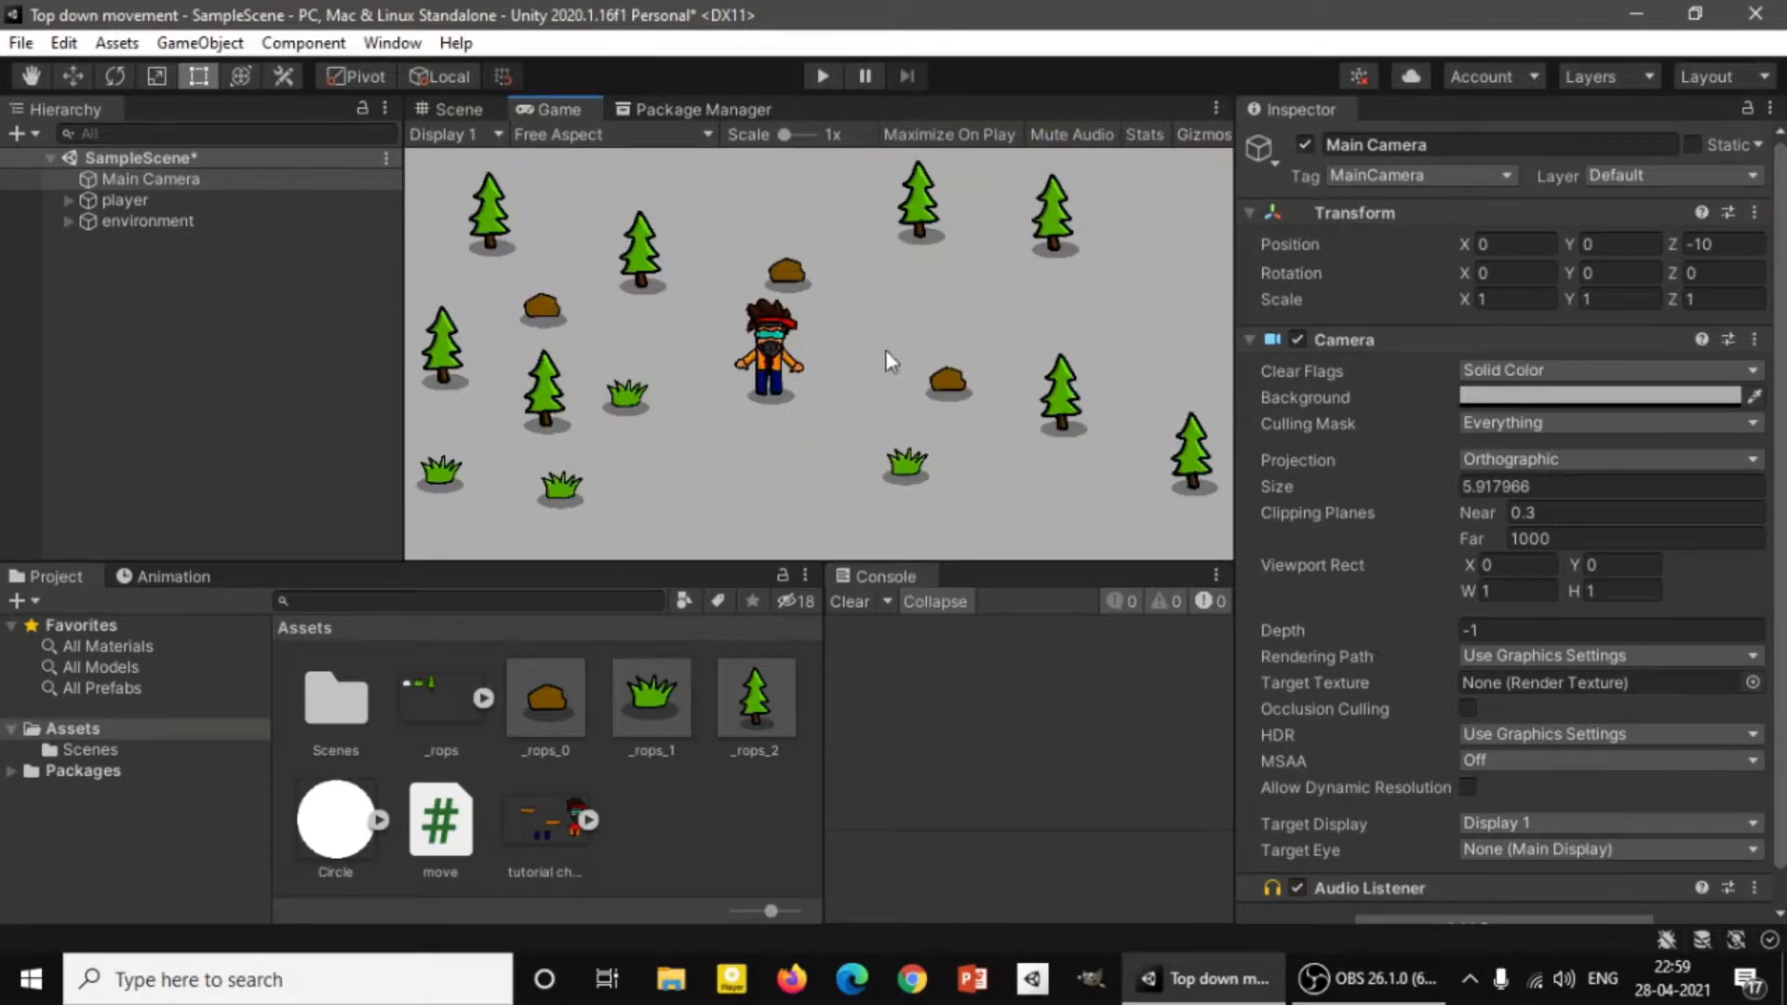
pyautogui.click(483, 105)
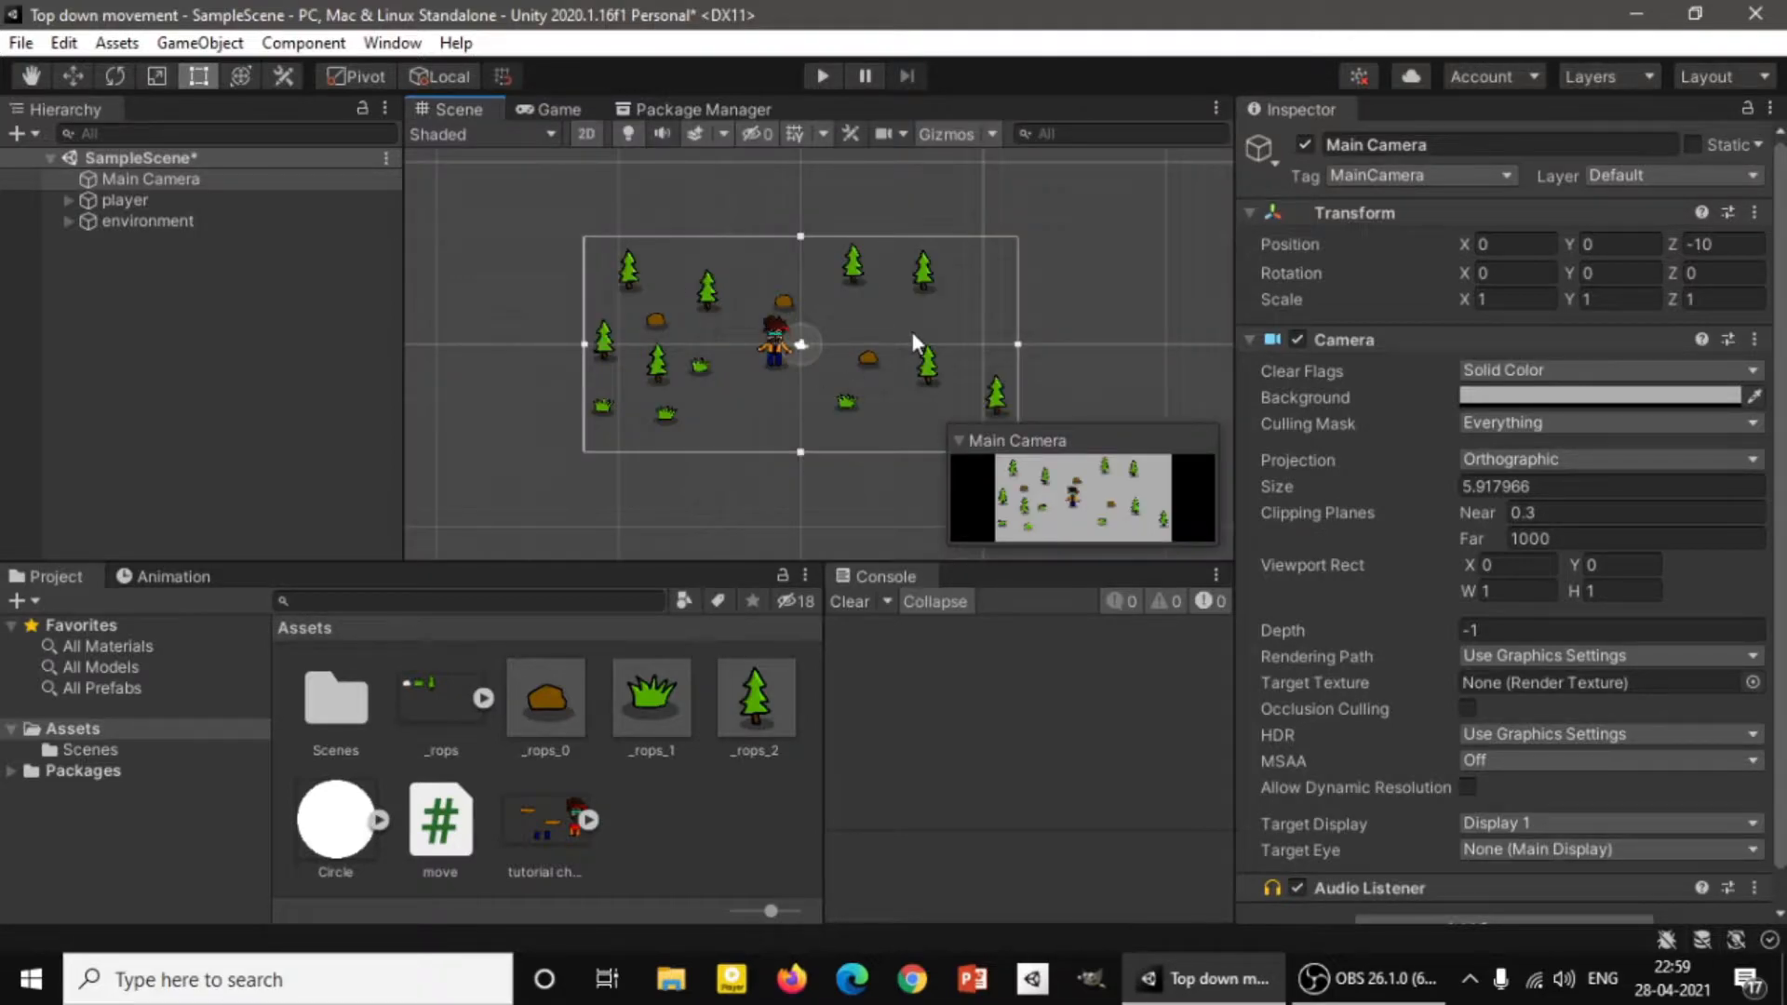
# Select the player object, show its Animation window and open the Animator window.
pyautogui.scroll(4, 726, 363)
pyautogui.click(124, 199)
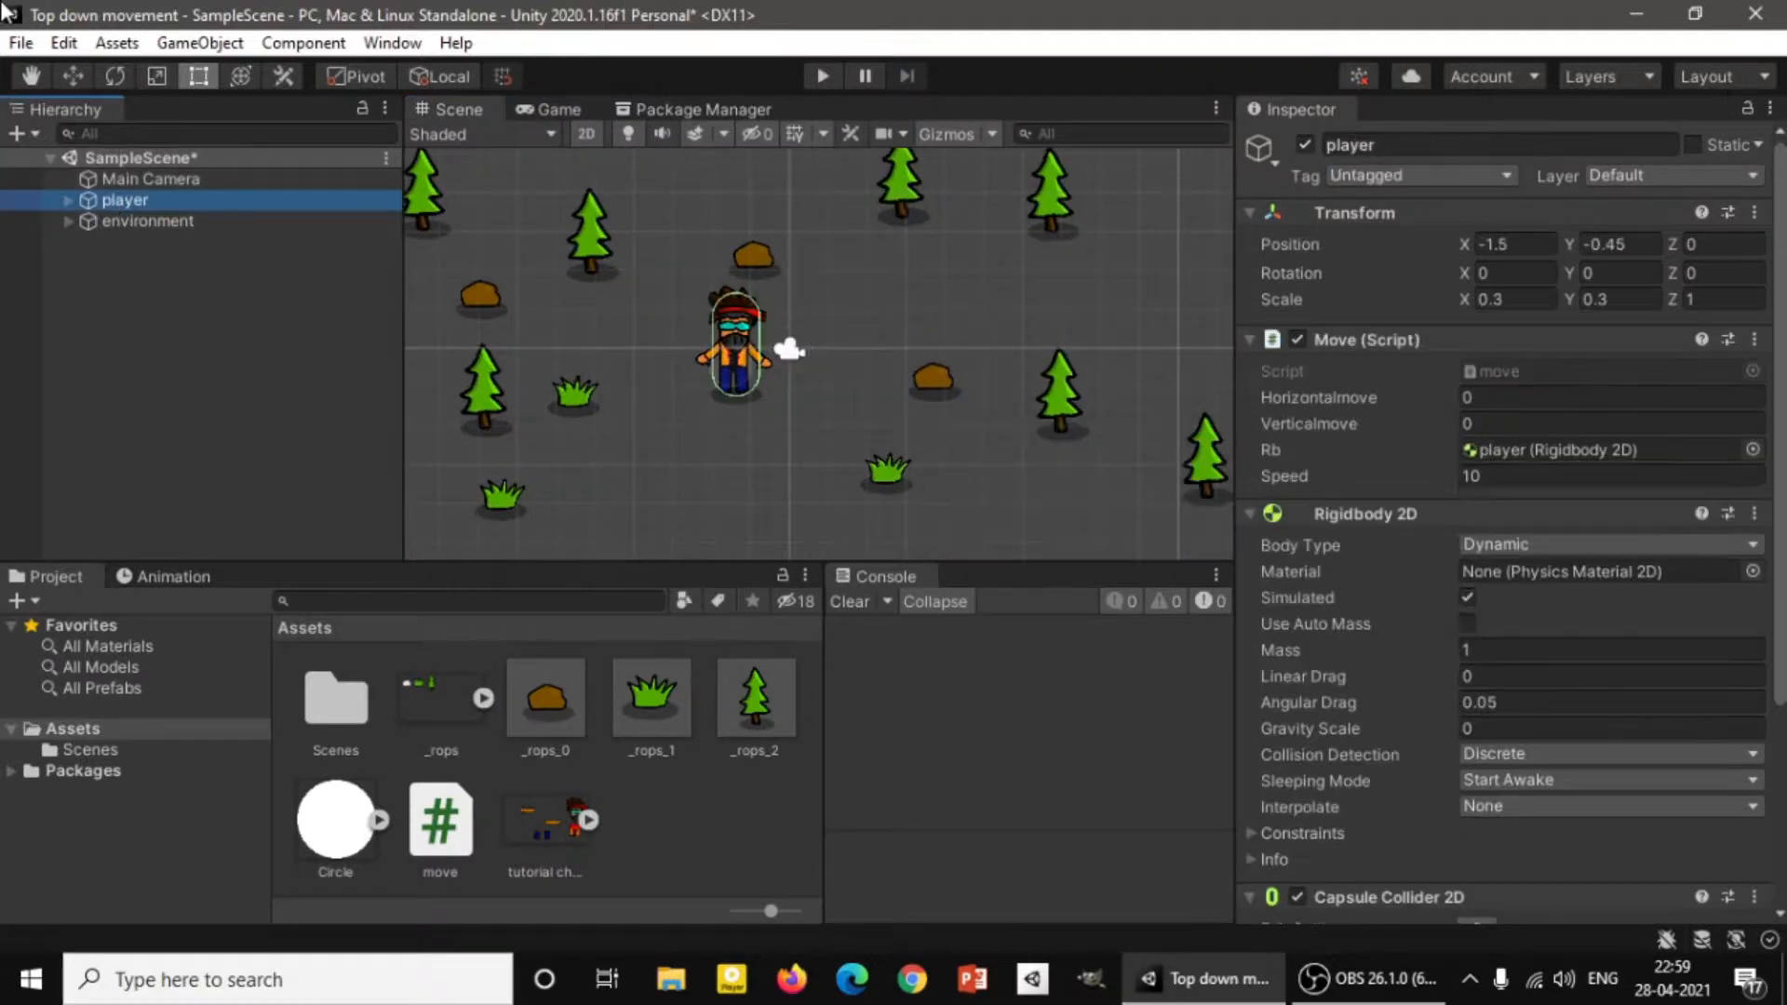
pyautogui.click(172, 575)
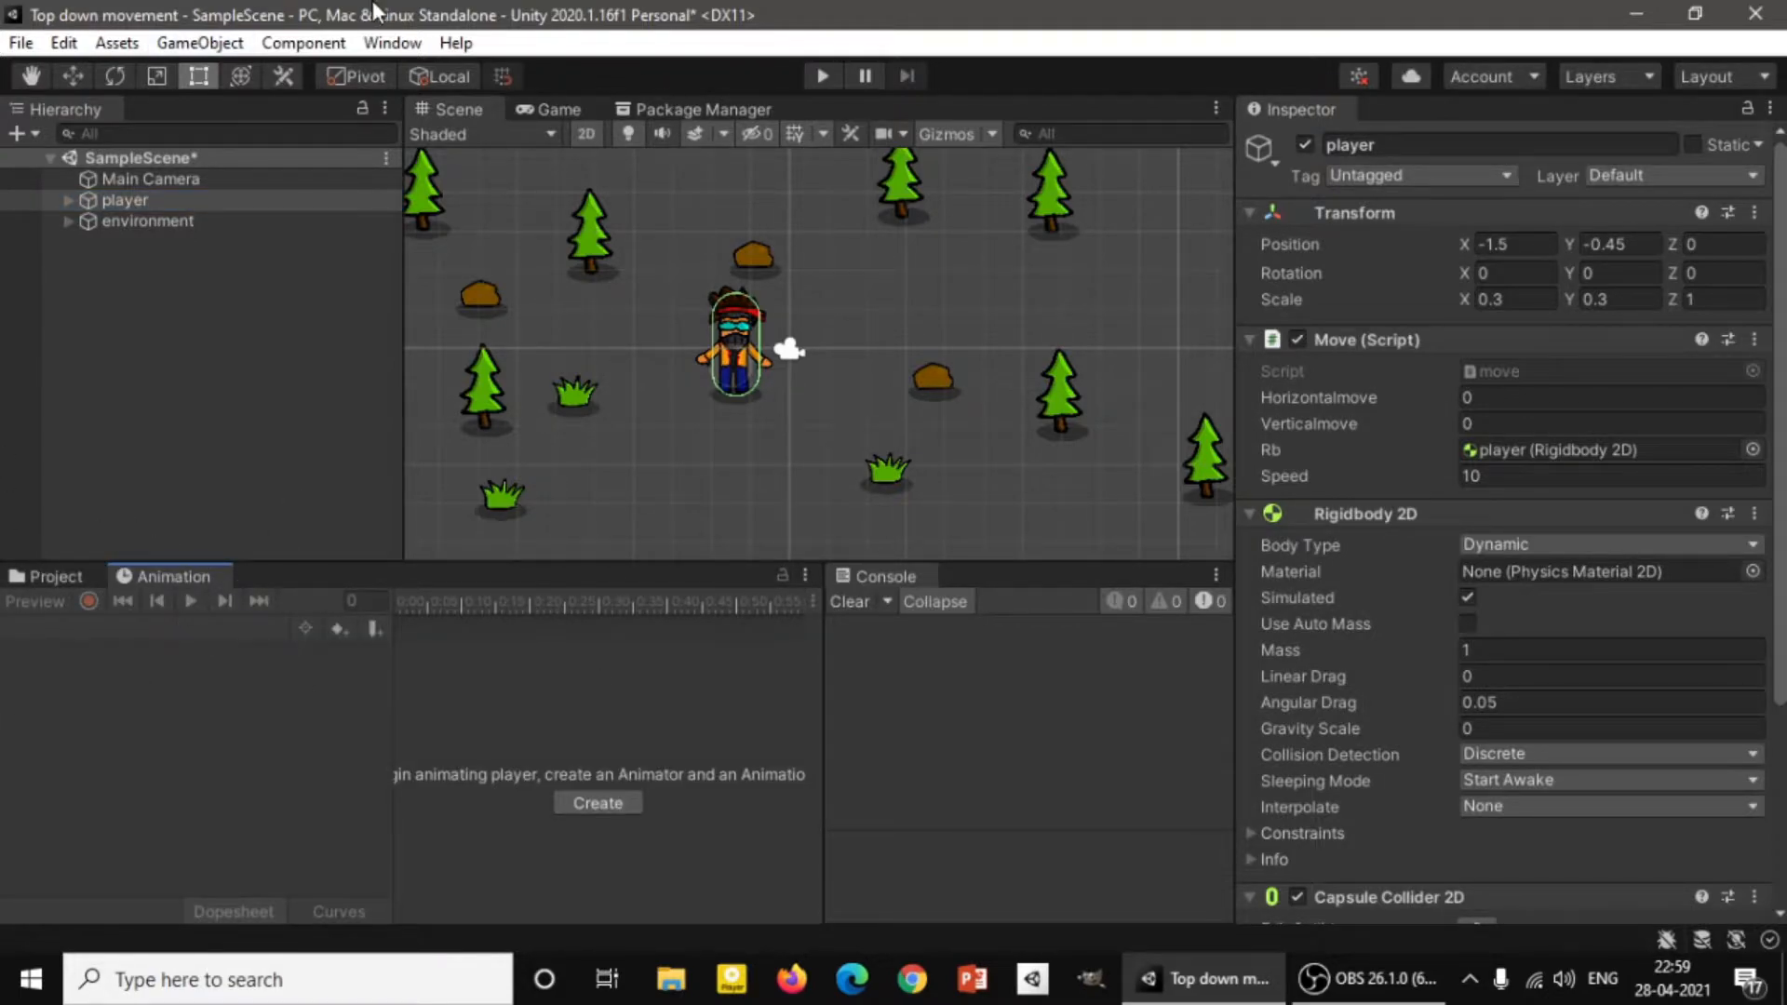
pyautogui.click(405, 43)
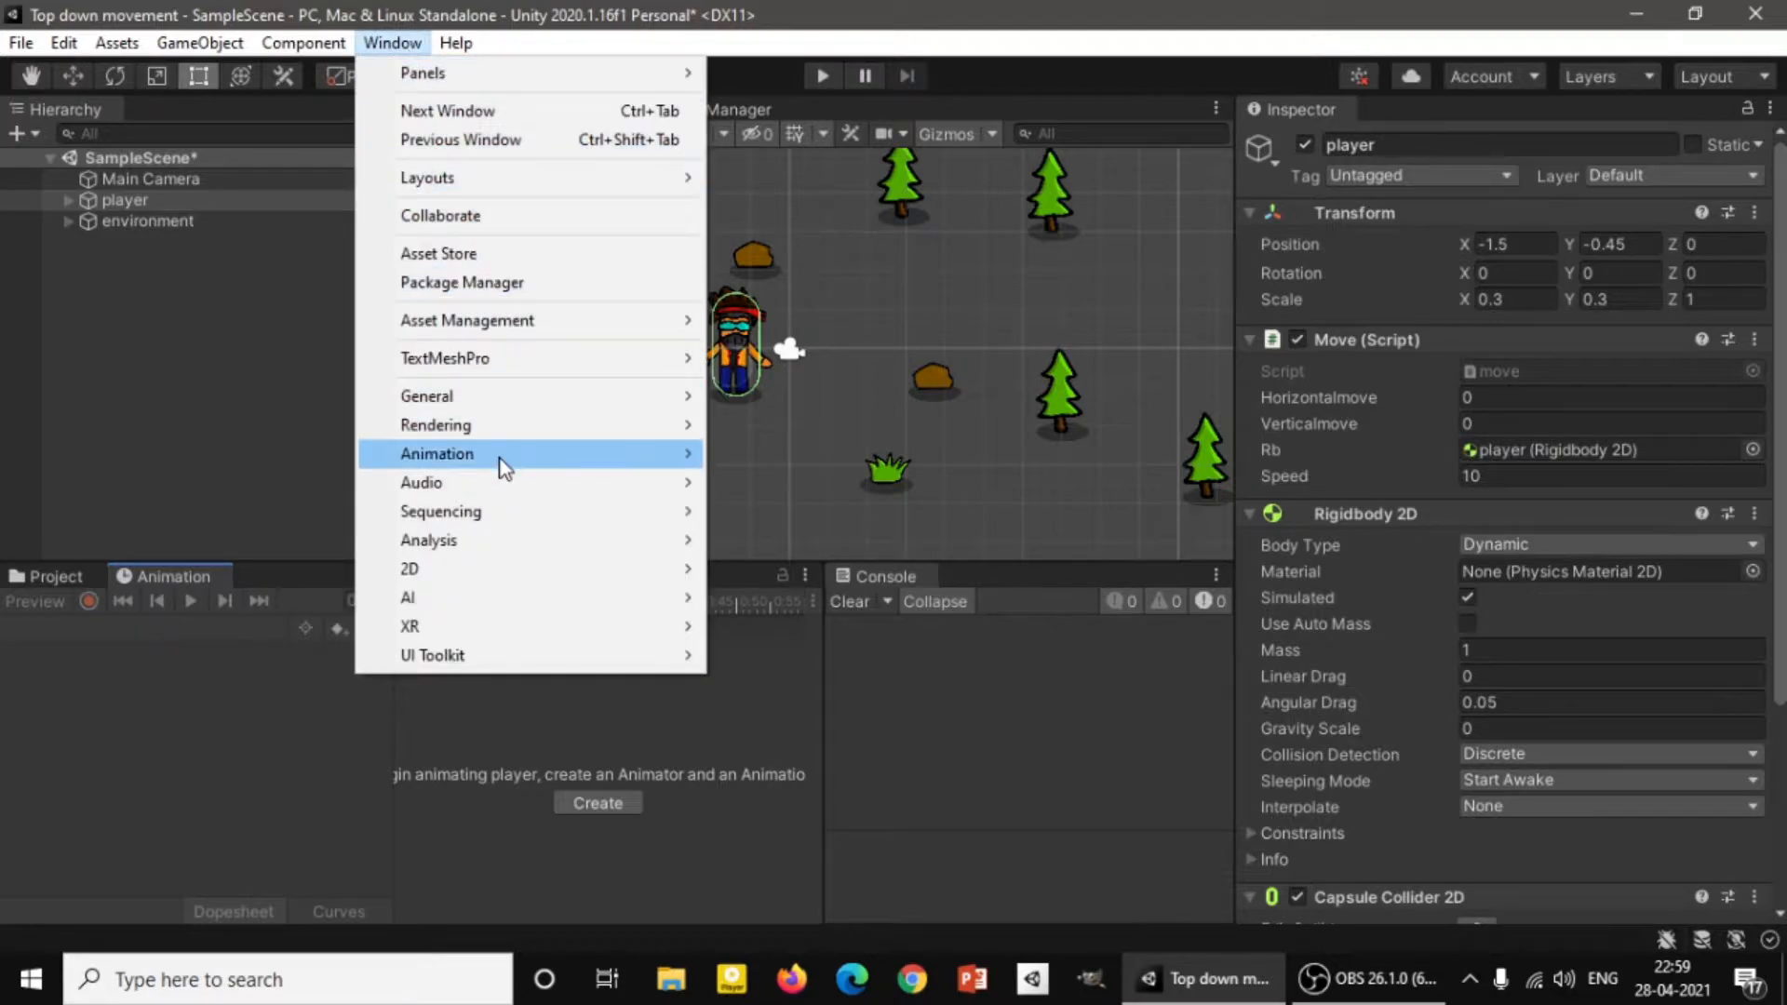
pyautogui.moveTo(544, 463)
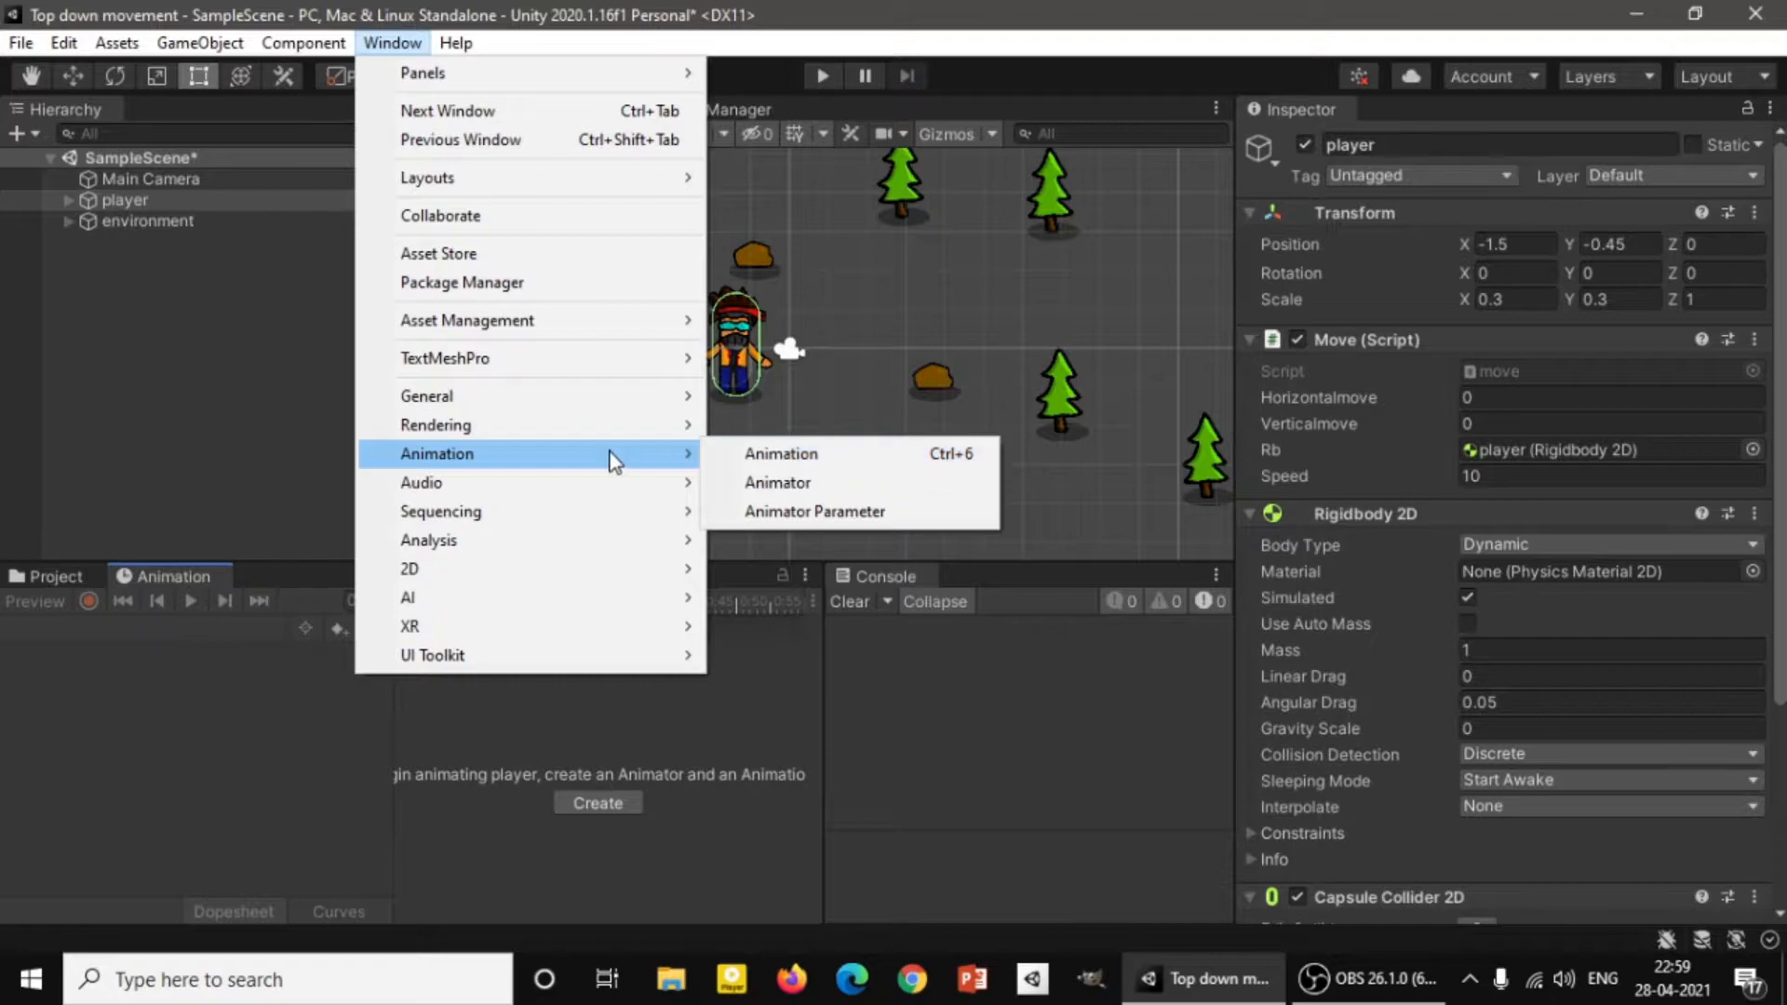
pyautogui.click(796, 484)
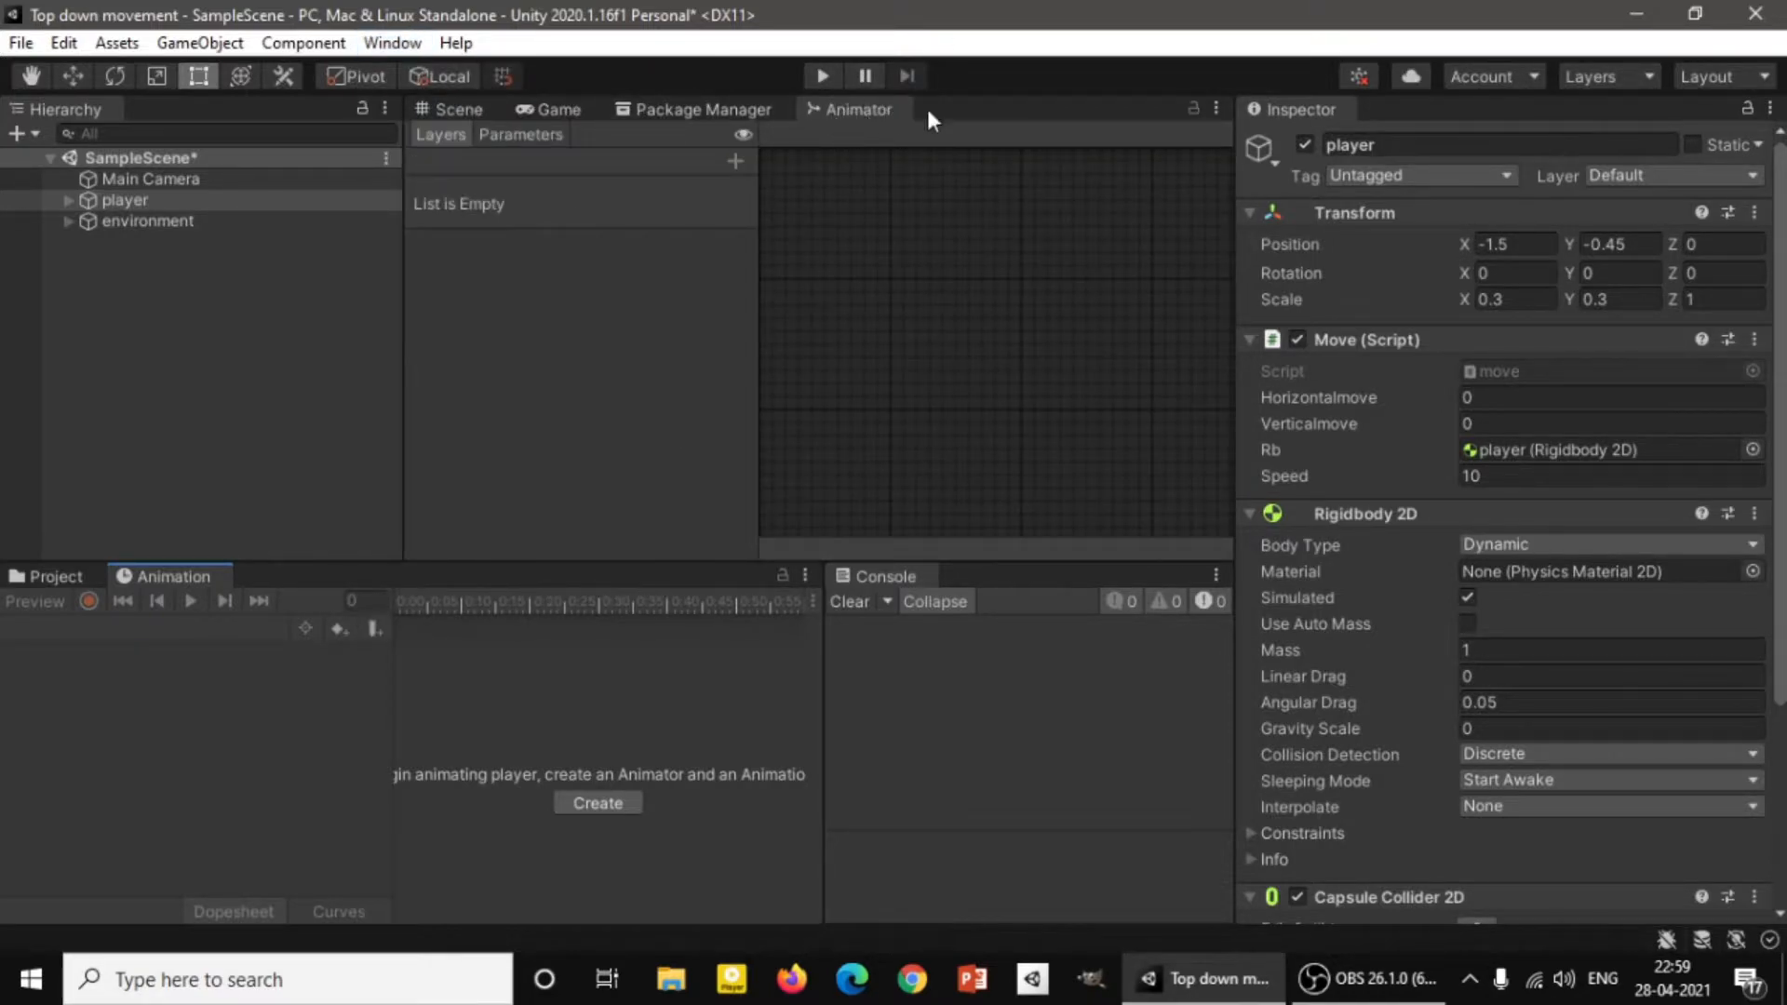
# Return to the scene view, review the player's components, and dock the Console with the Project and Animation windows.
pyautogui.click(471, 110)
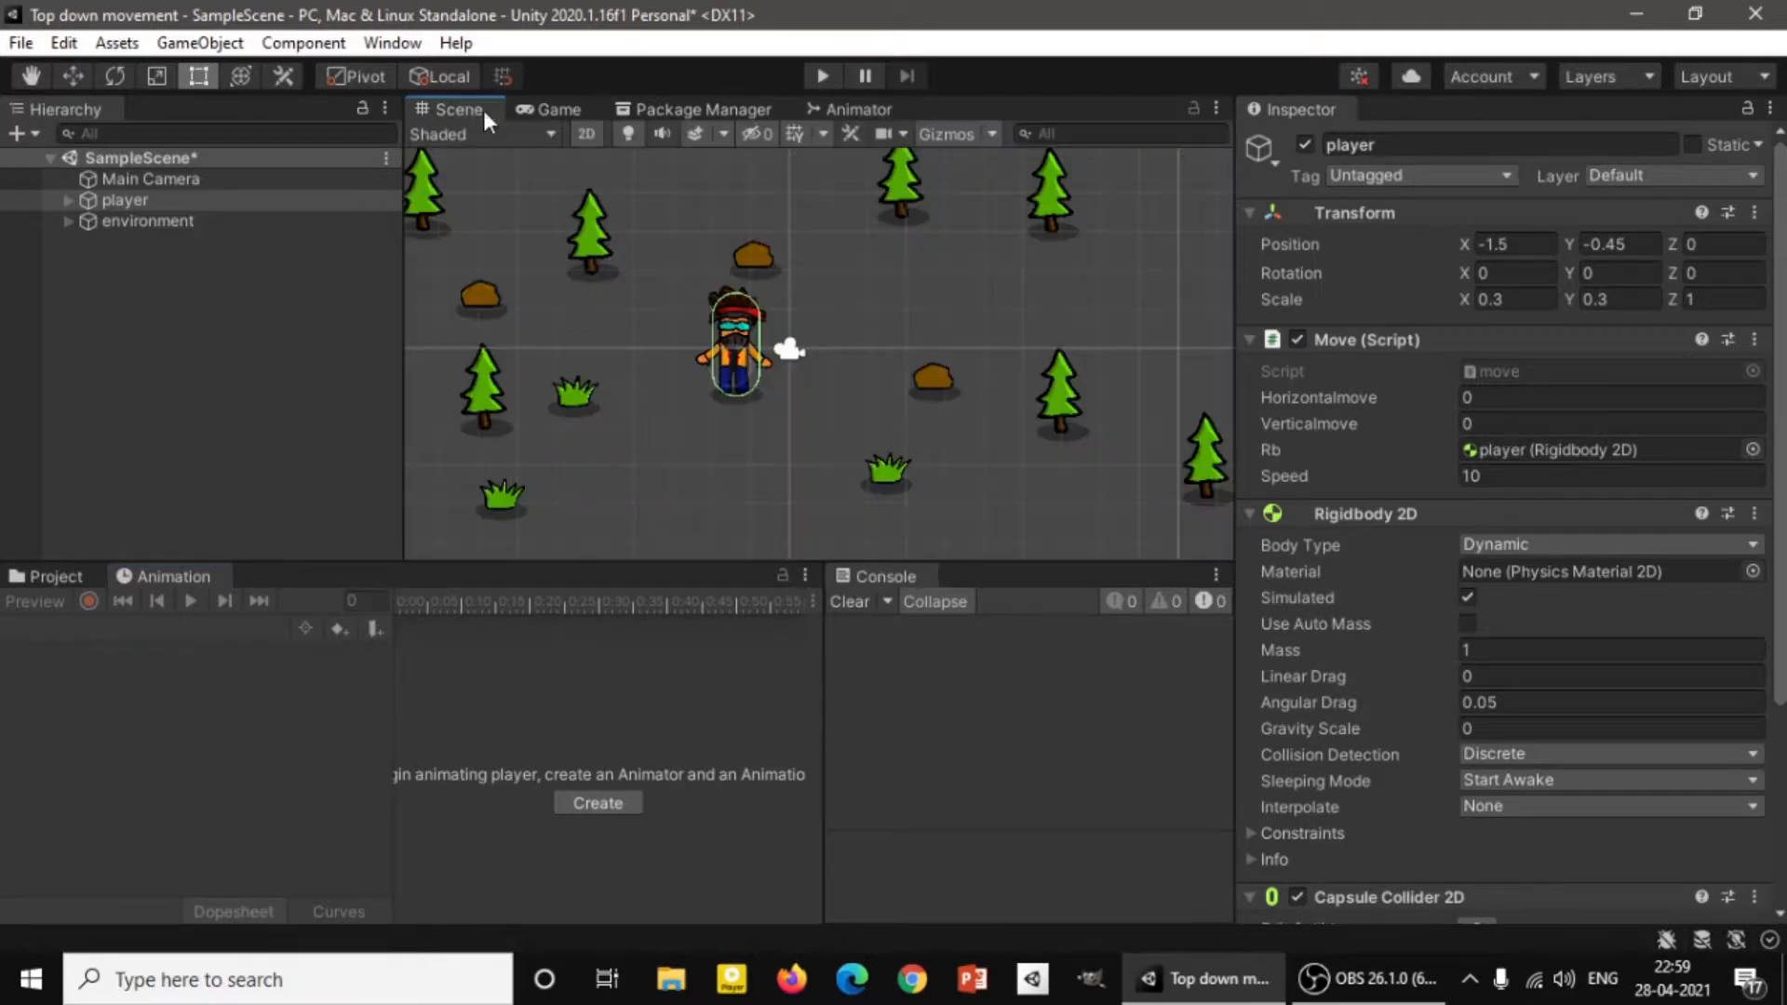
pyautogui.scroll(2, 856, 352)
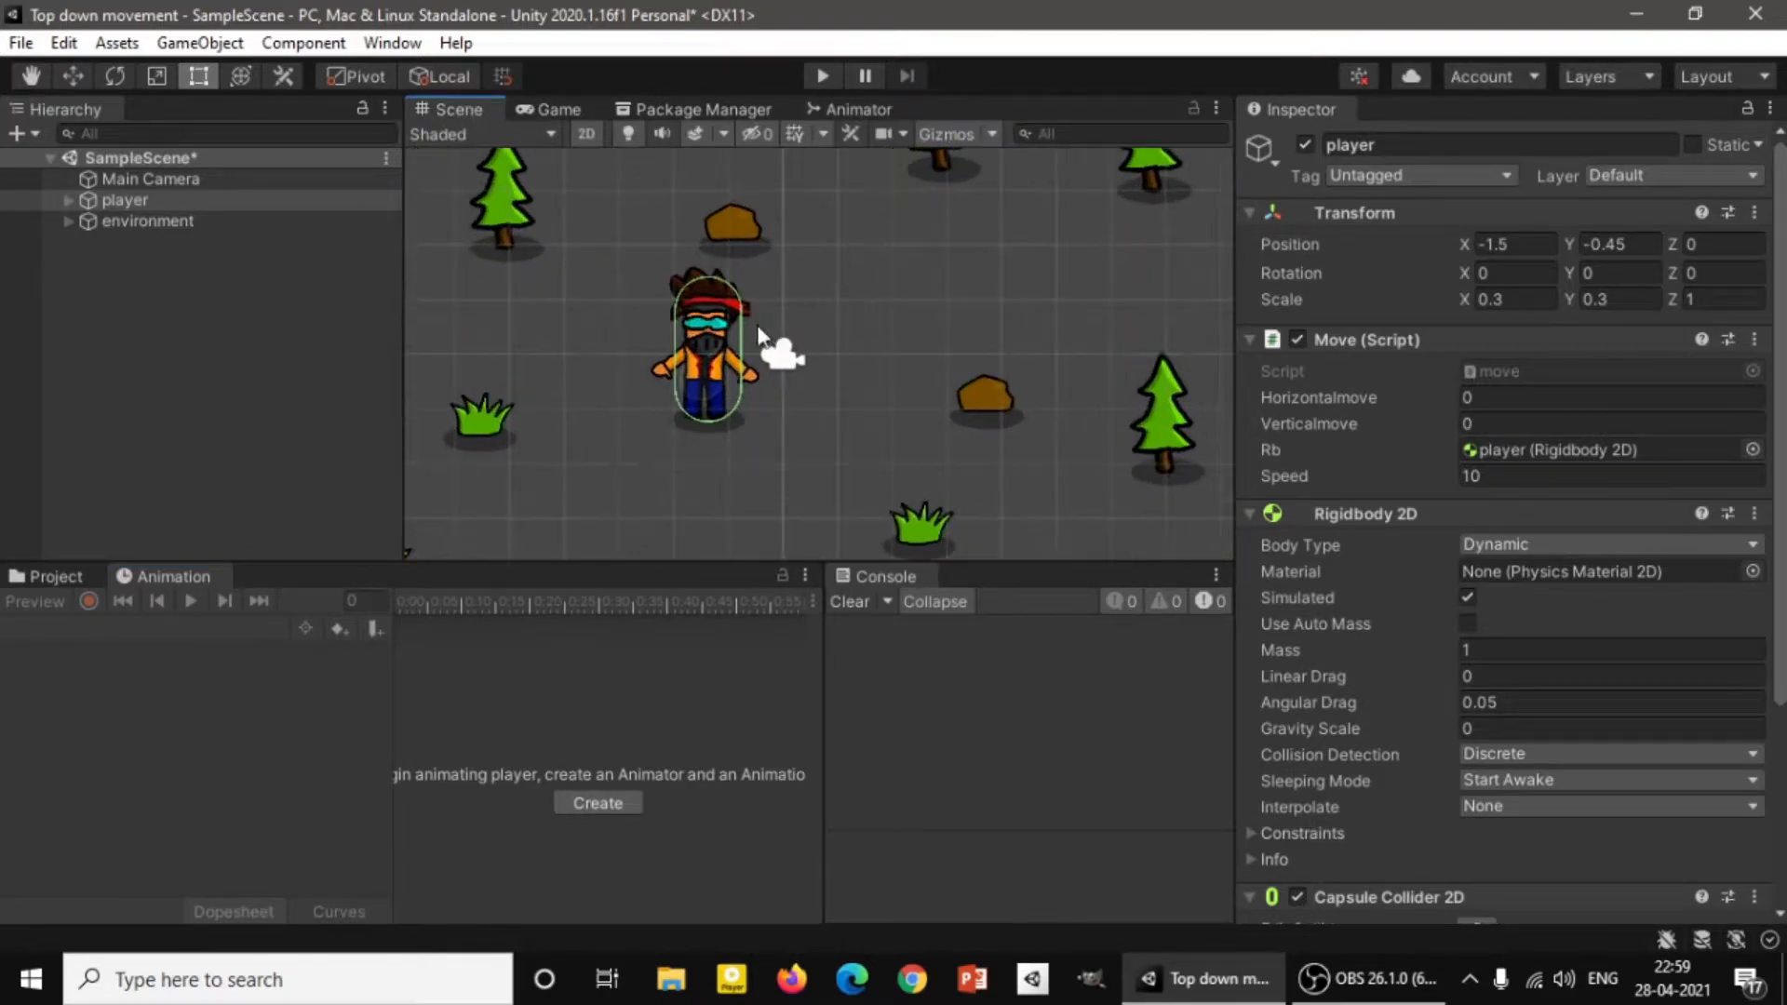
pyautogui.click(140, 201)
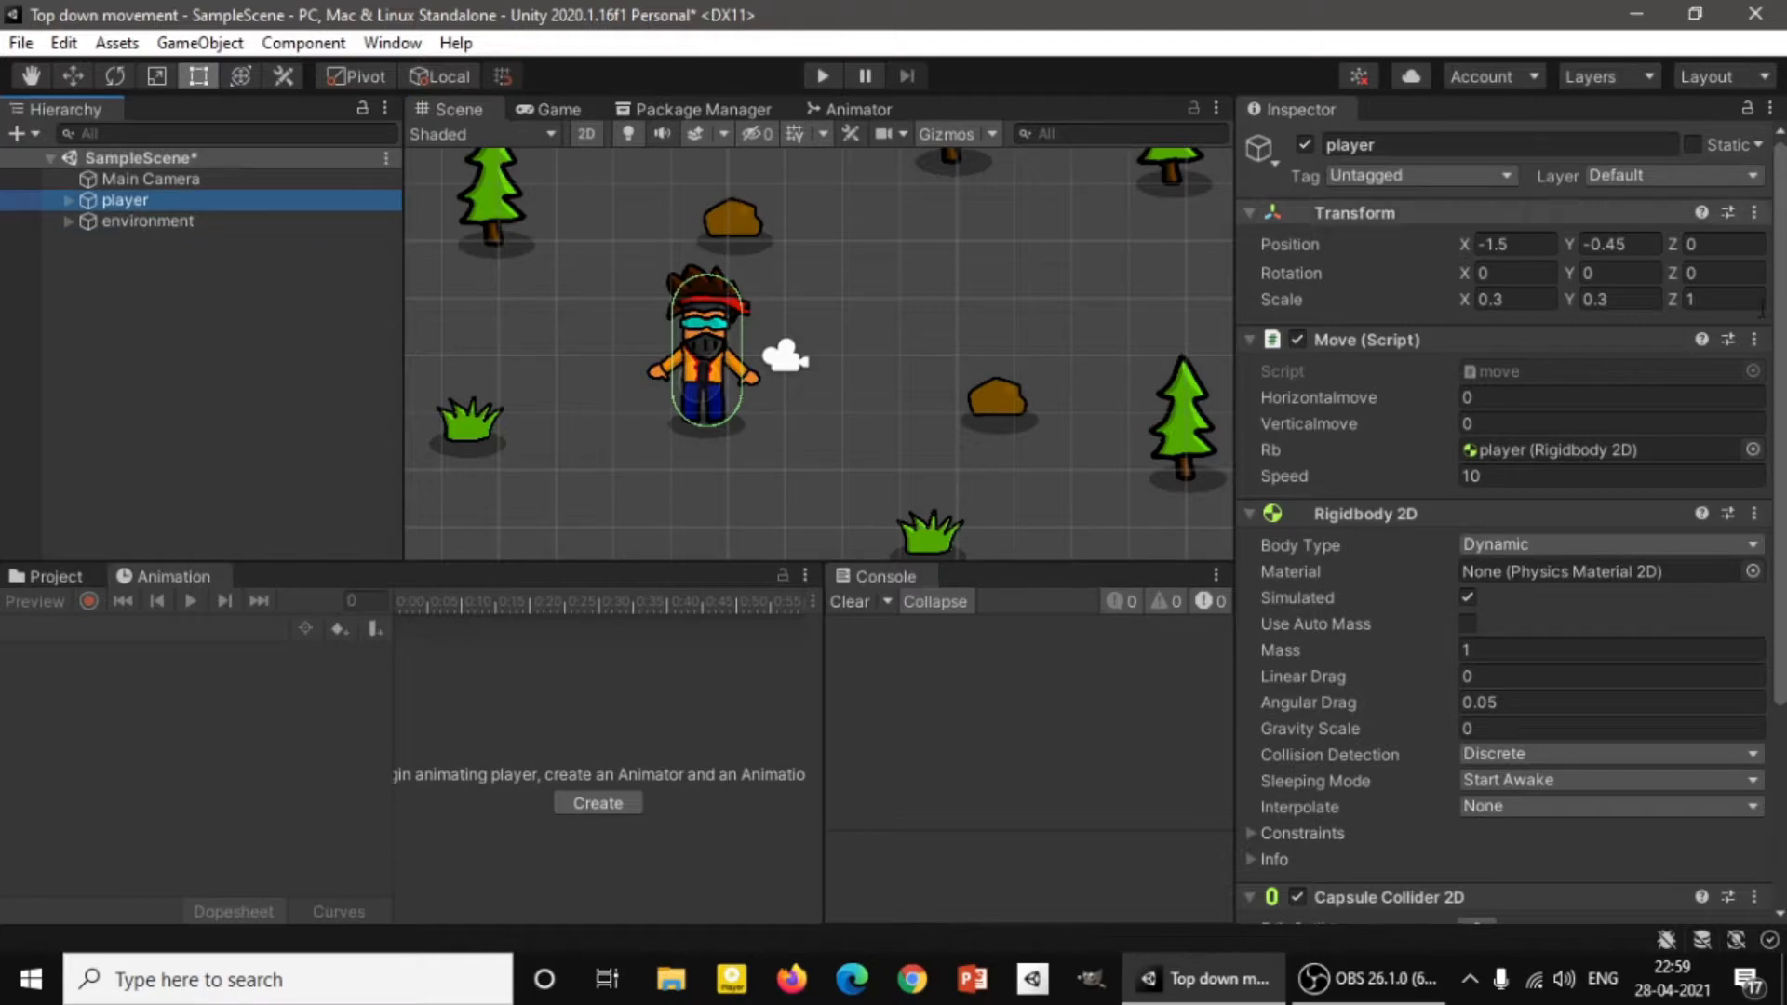
pyautogui.scroll(-5, 1499, 558)
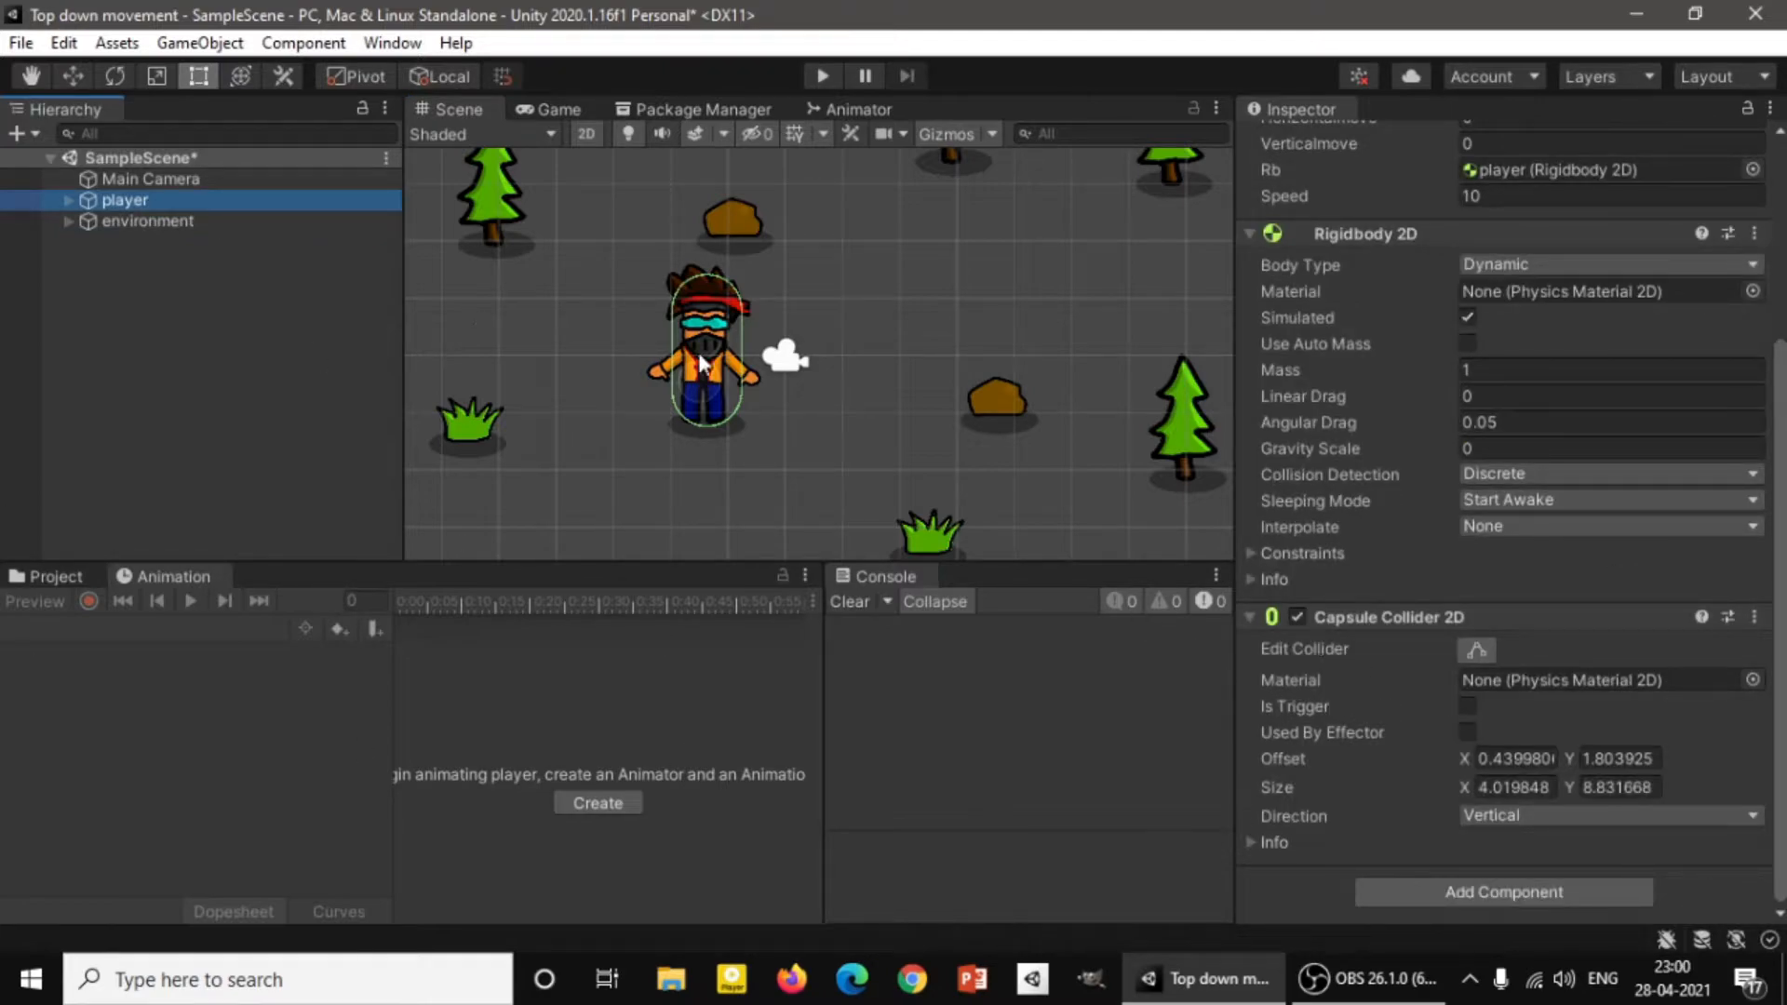
pyautogui.moveTo(881, 573); pyautogui.dragTo(110, 801)
pyautogui.click(150, 575)
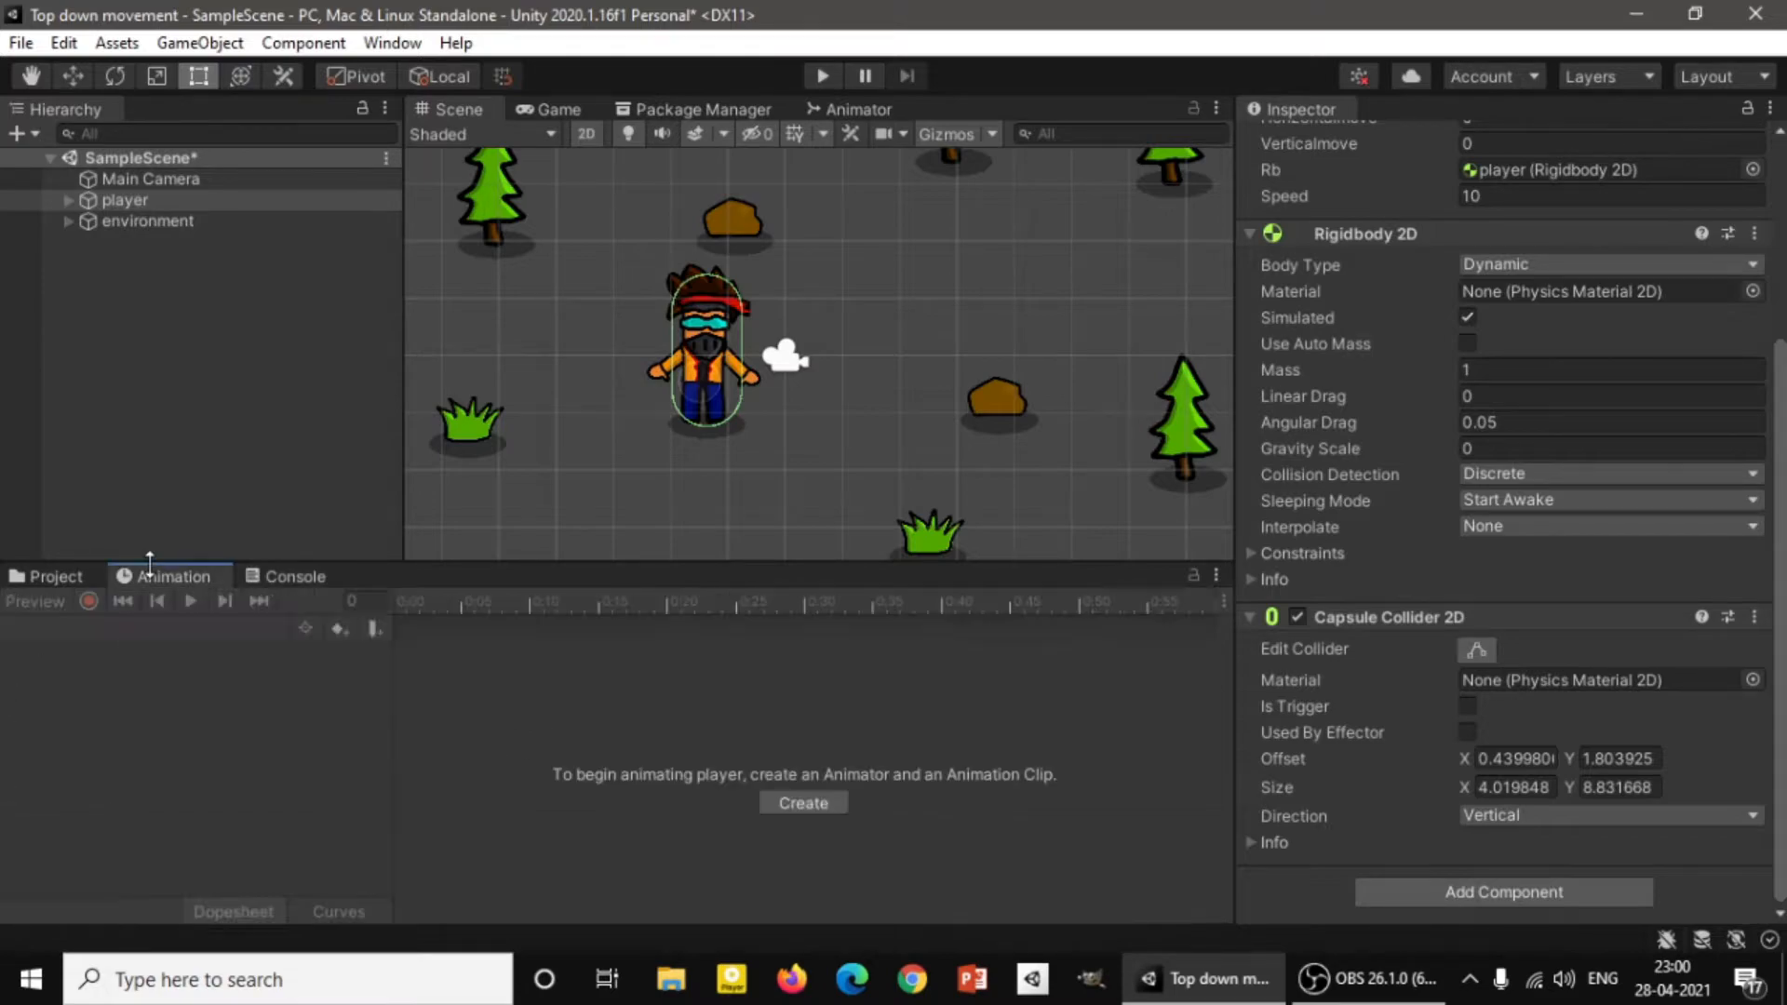
# Start a new animation clip for the player, and create and open a folder named animation inside Assets as its save location.
pyautogui.click(162, 205)
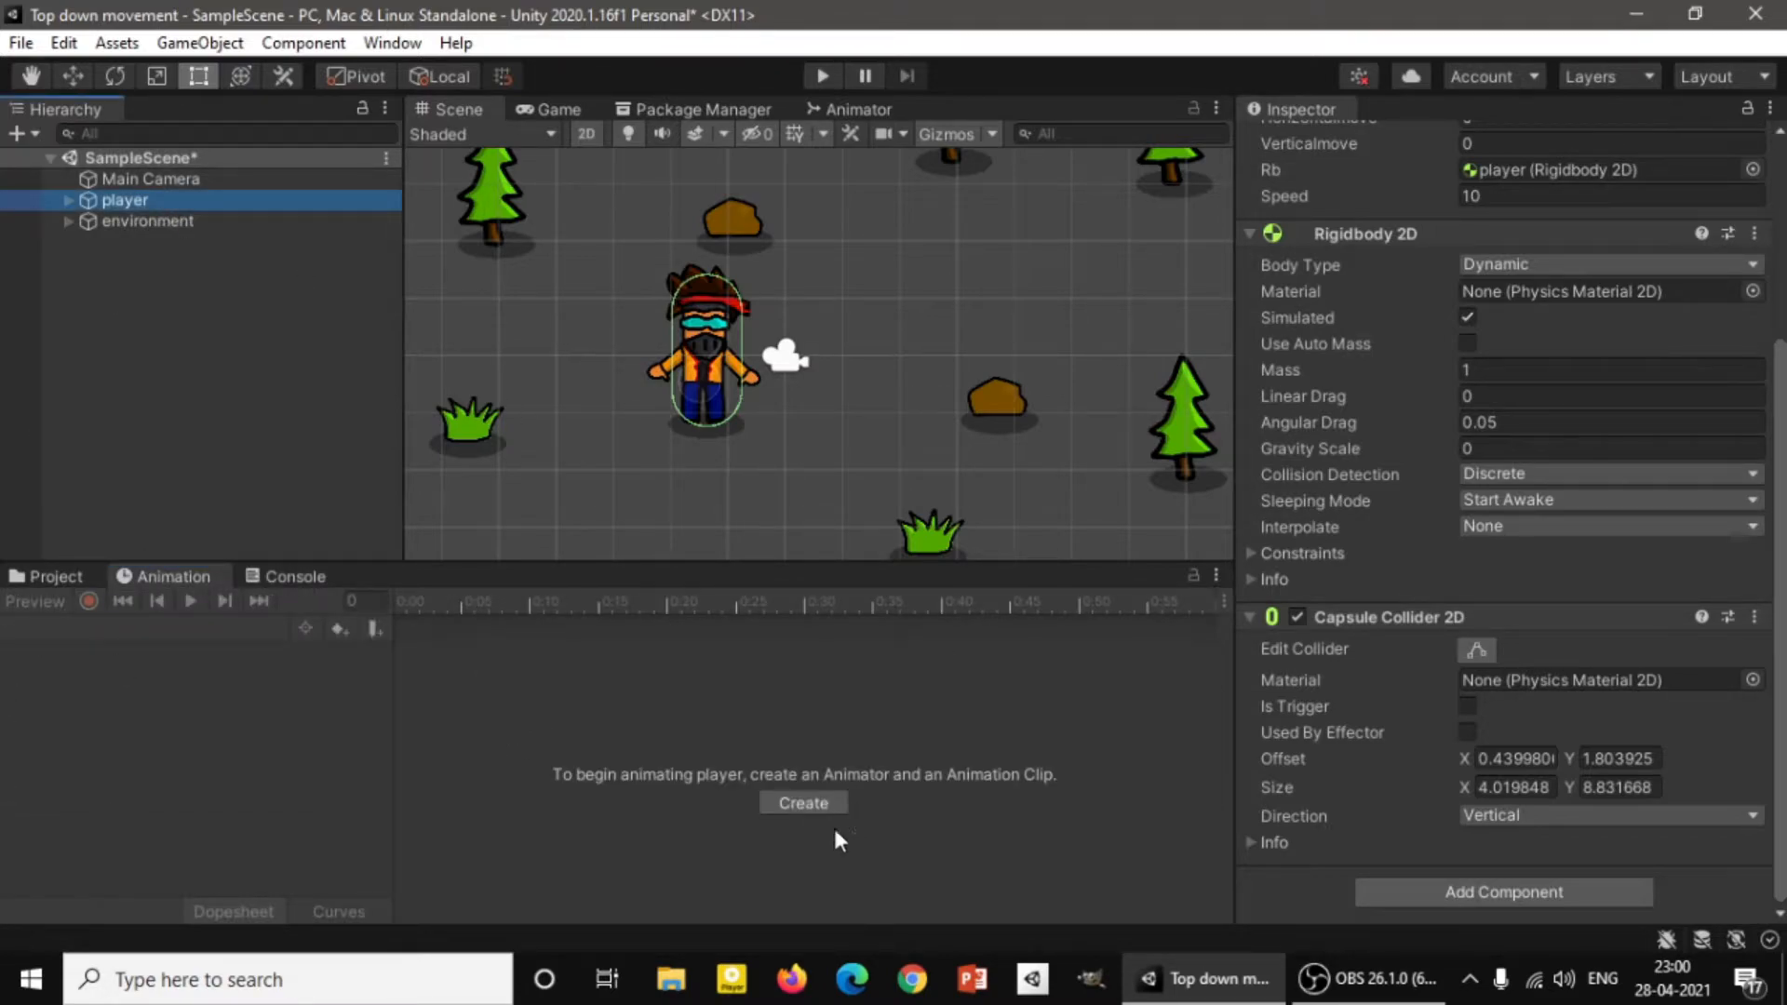
pyautogui.click(774, 804)
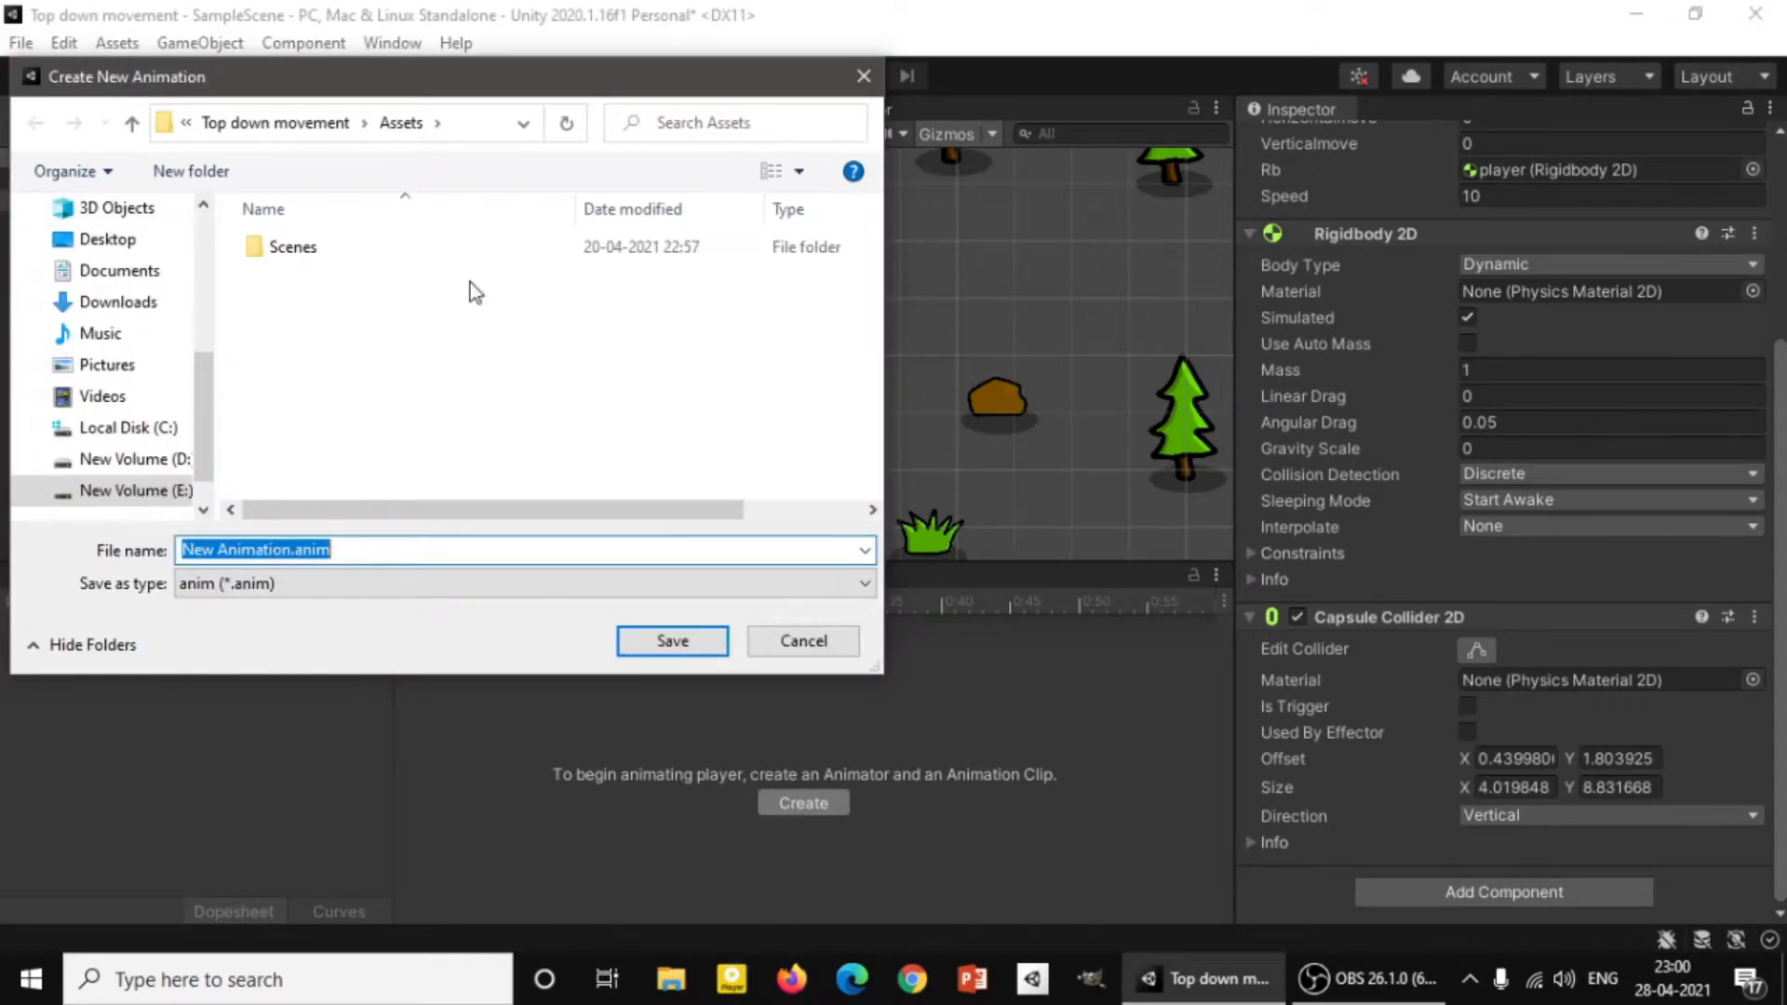
pyautogui.click(206, 181)
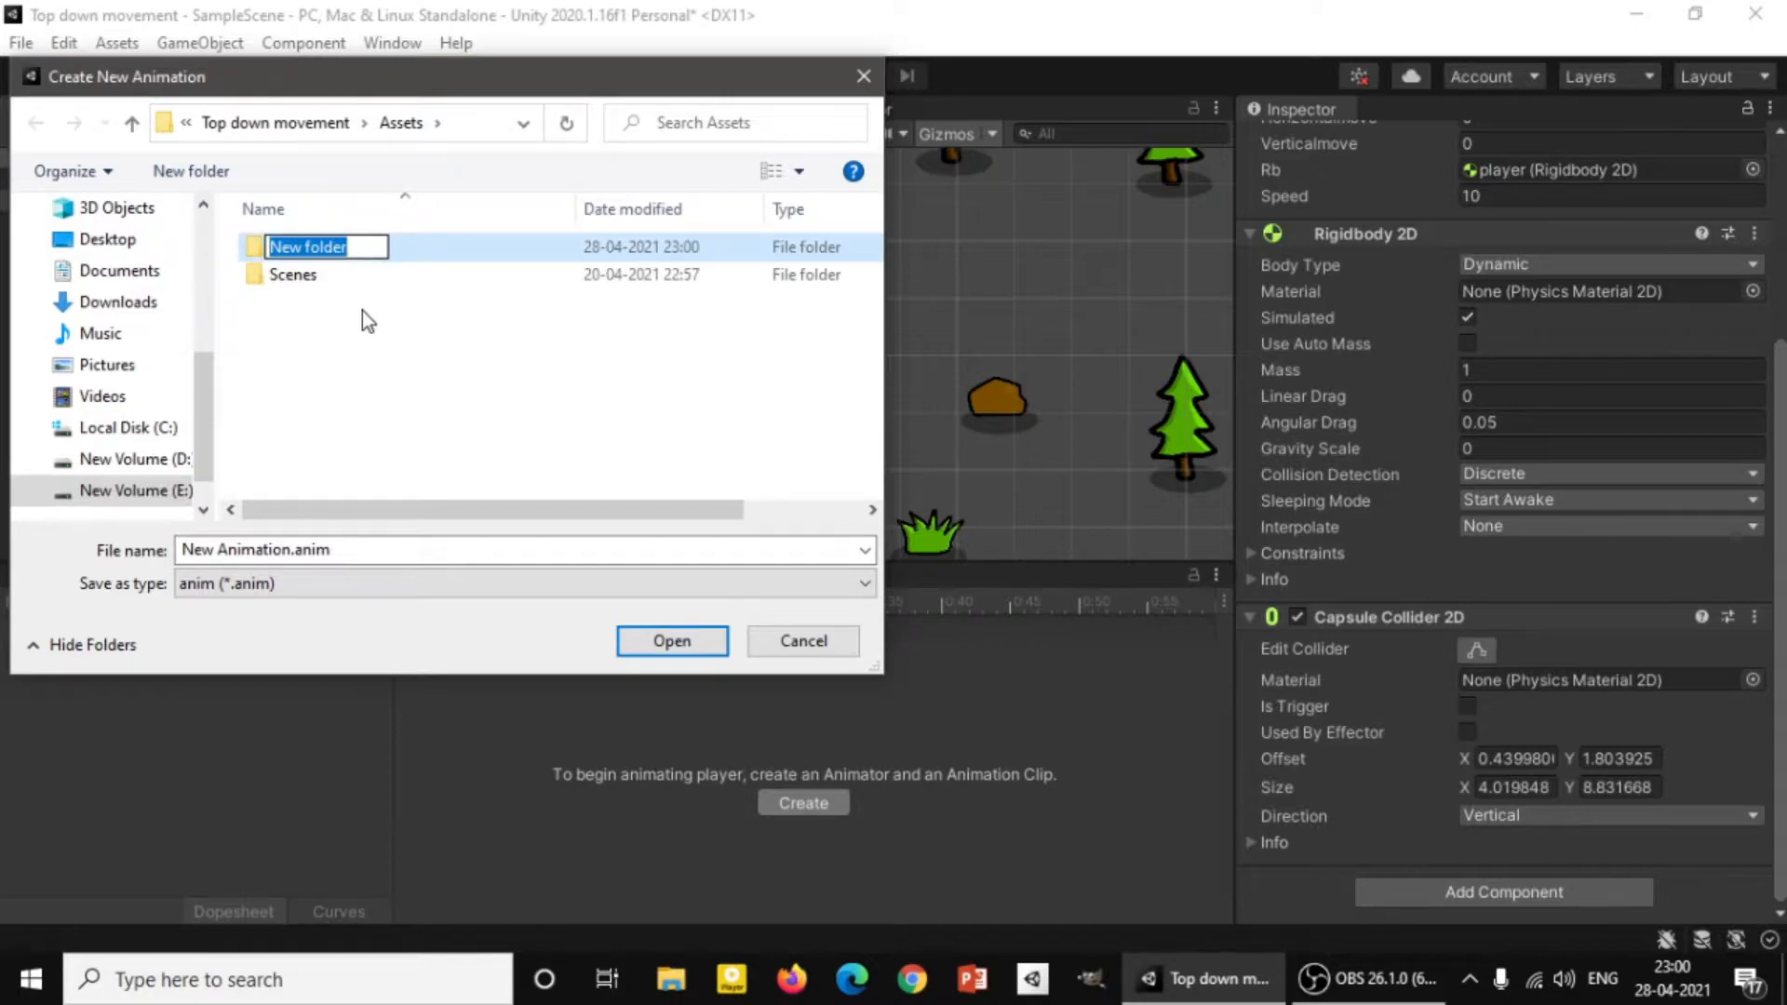
pyautogui.write('animatui')
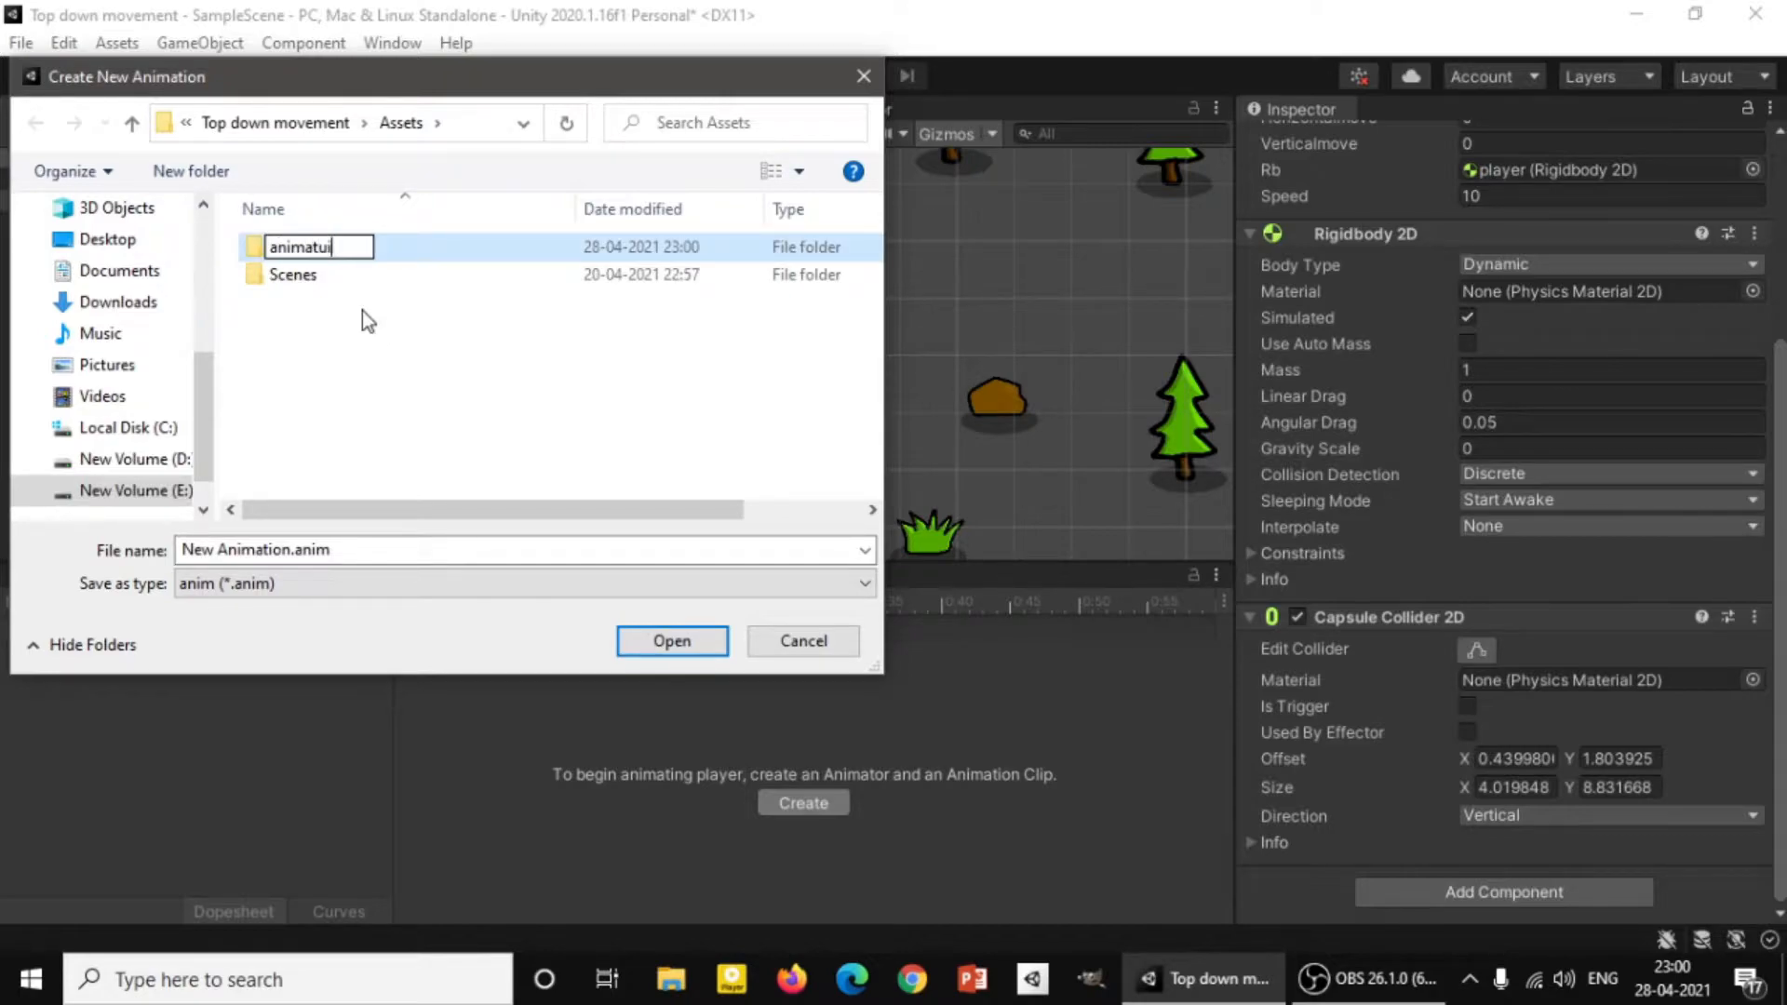
pyautogui.press('BackSpace')
pyautogui.press('BackSpace')
pyautogui.write('ion')
pyautogui.press('Return')
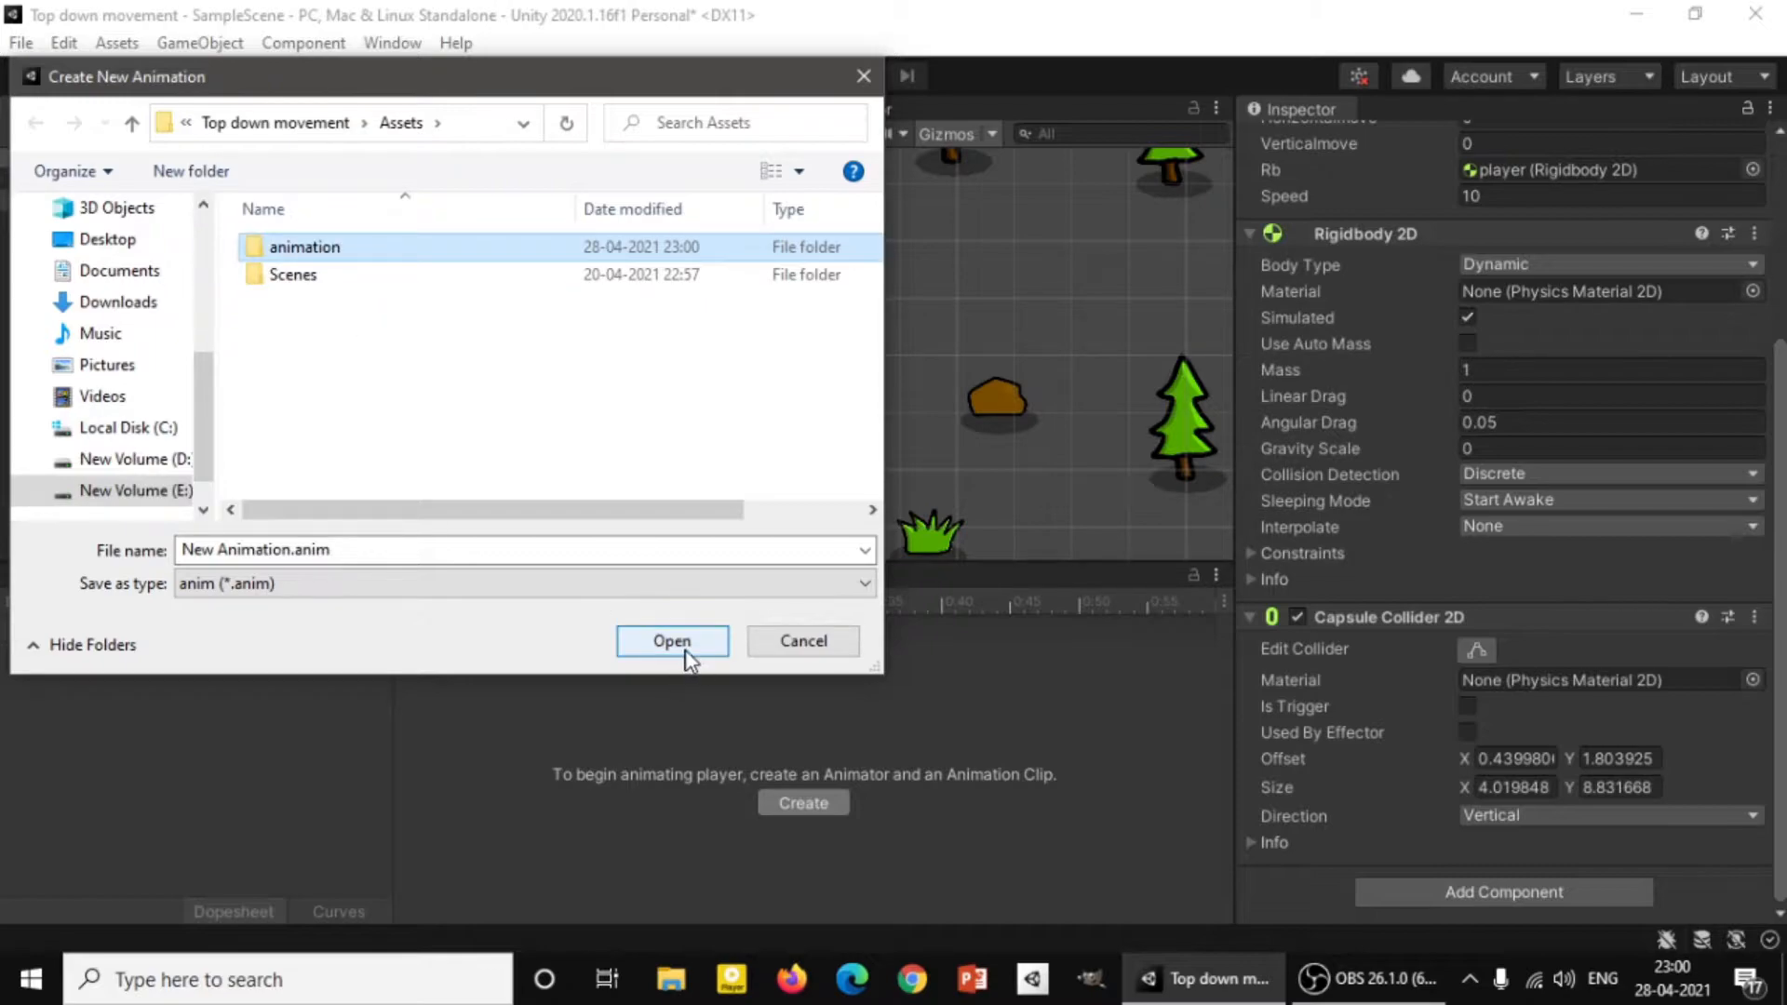
pyautogui.click(685, 651)
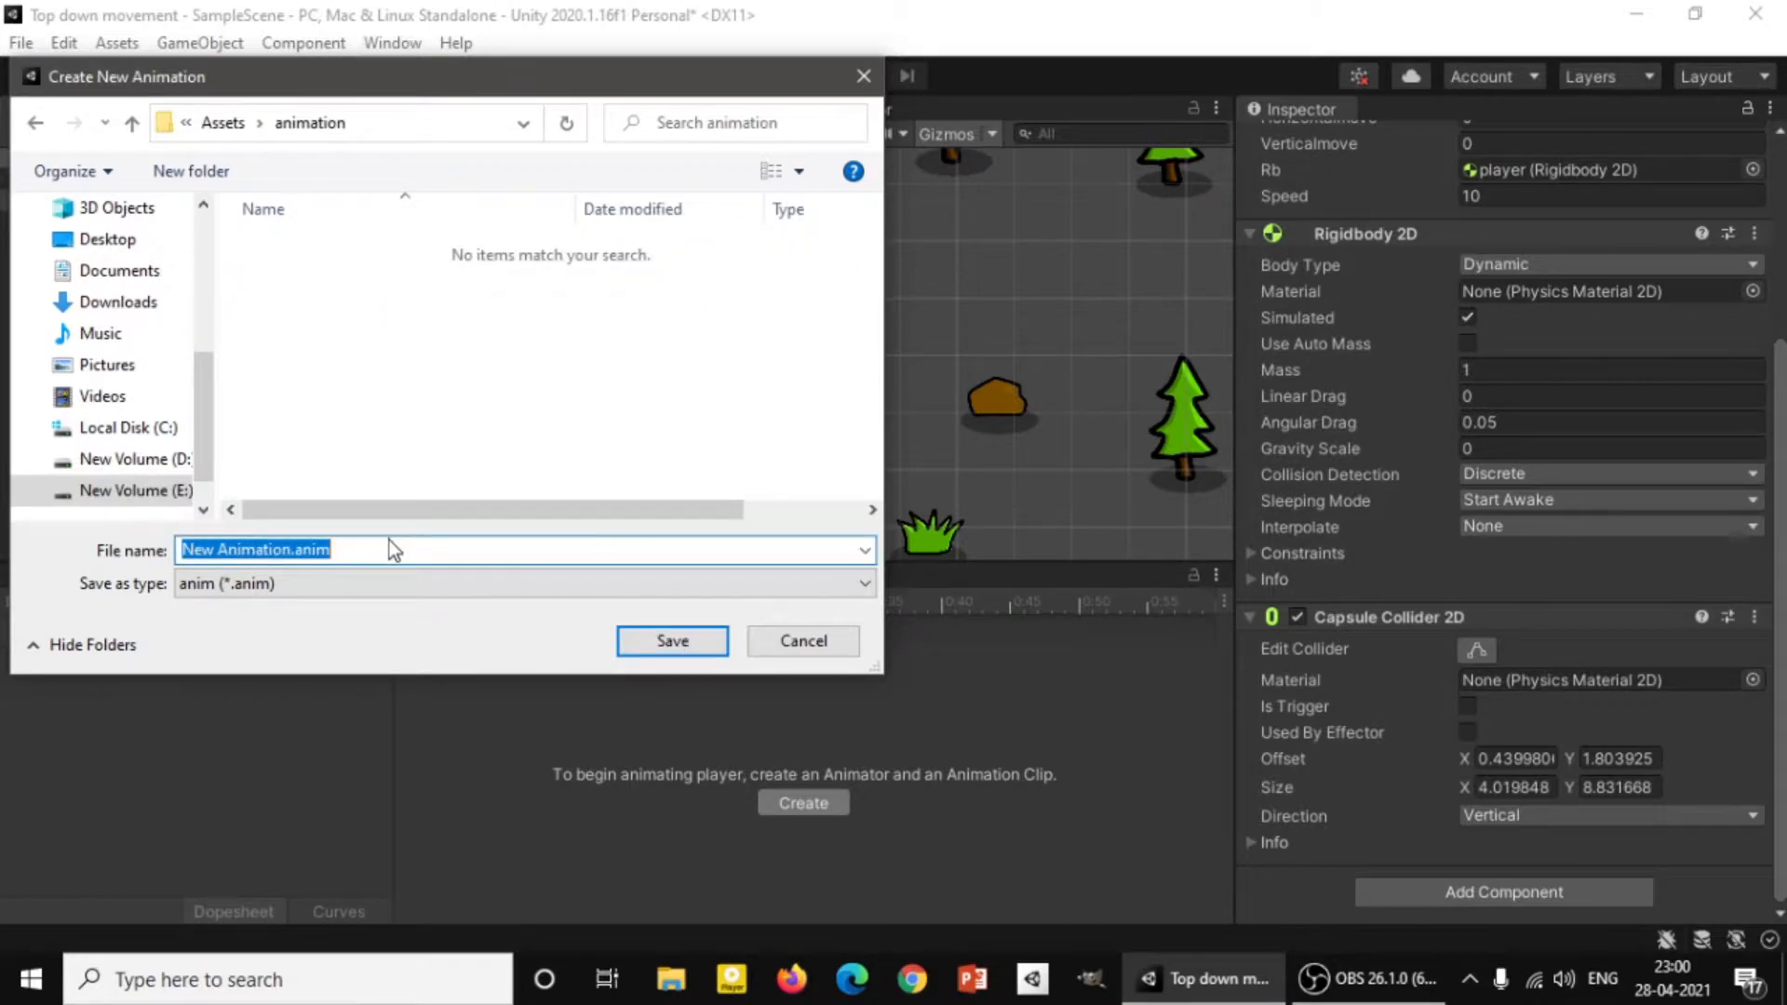
# Save the new animation clip as run in the animation folder and expand the player object to list its body parts.
pyautogui.write('idle')
pyautogui.press('Return')
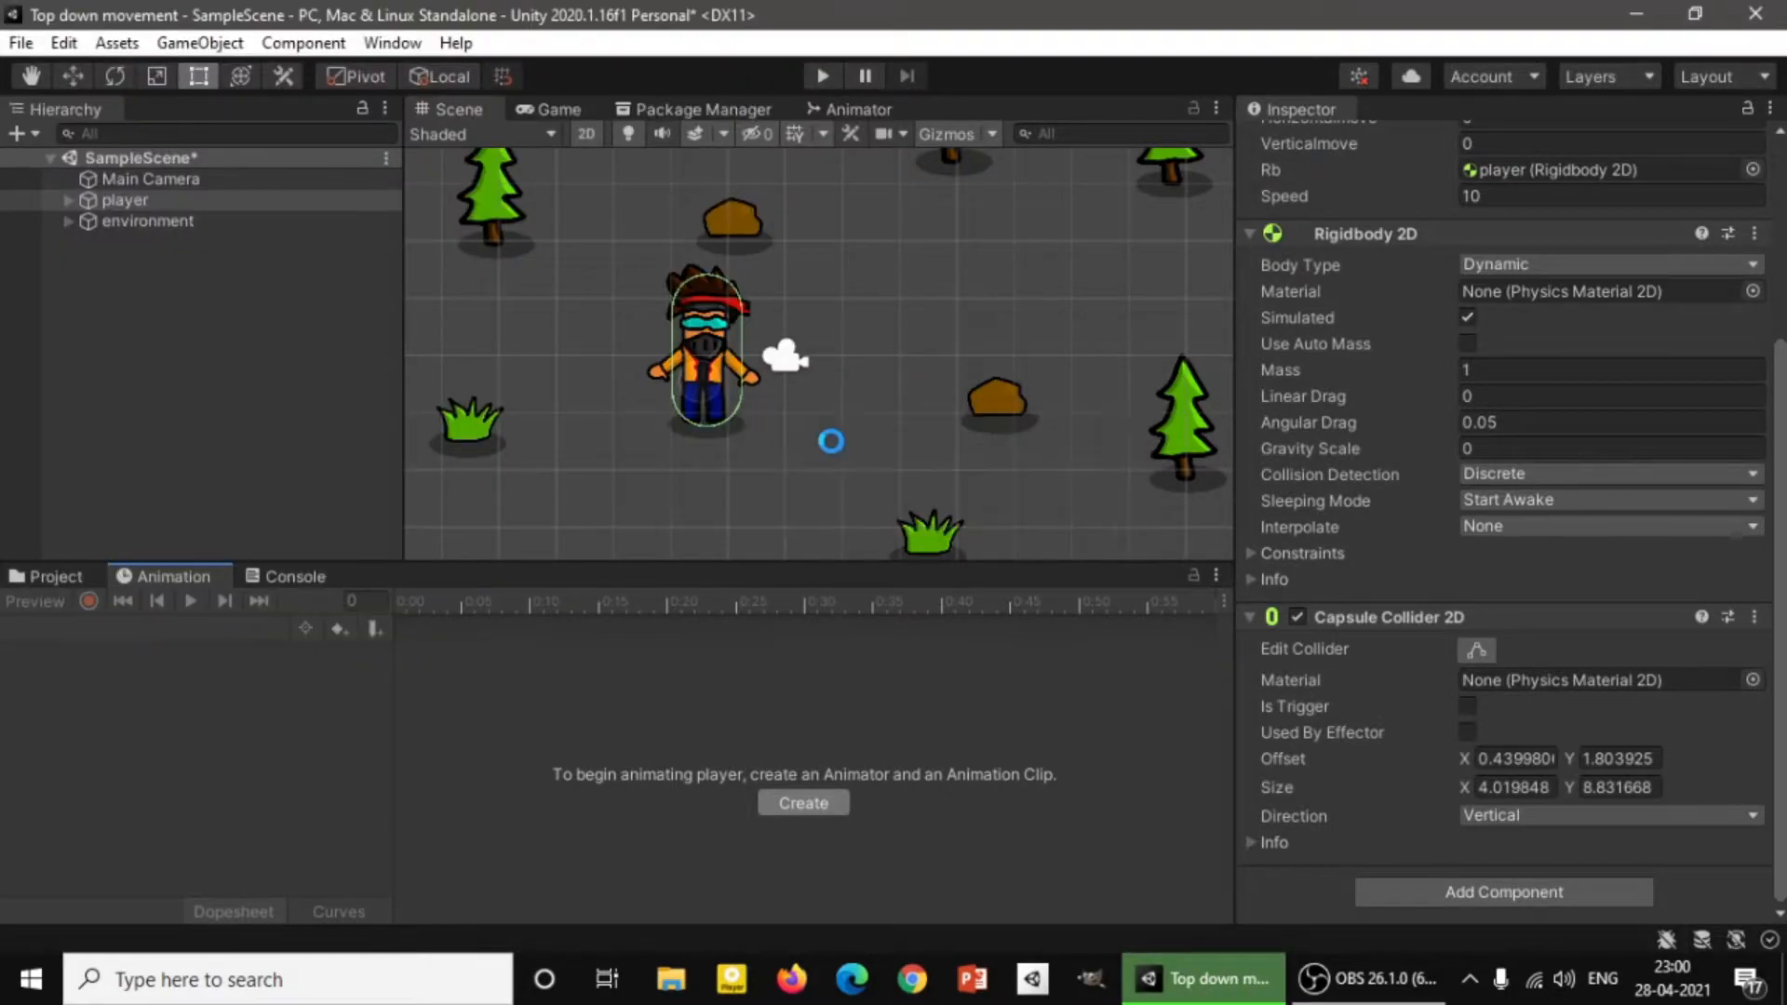
pyautogui.scroll(3, 757, 281)
pyautogui.scroll(-1, 750, 288)
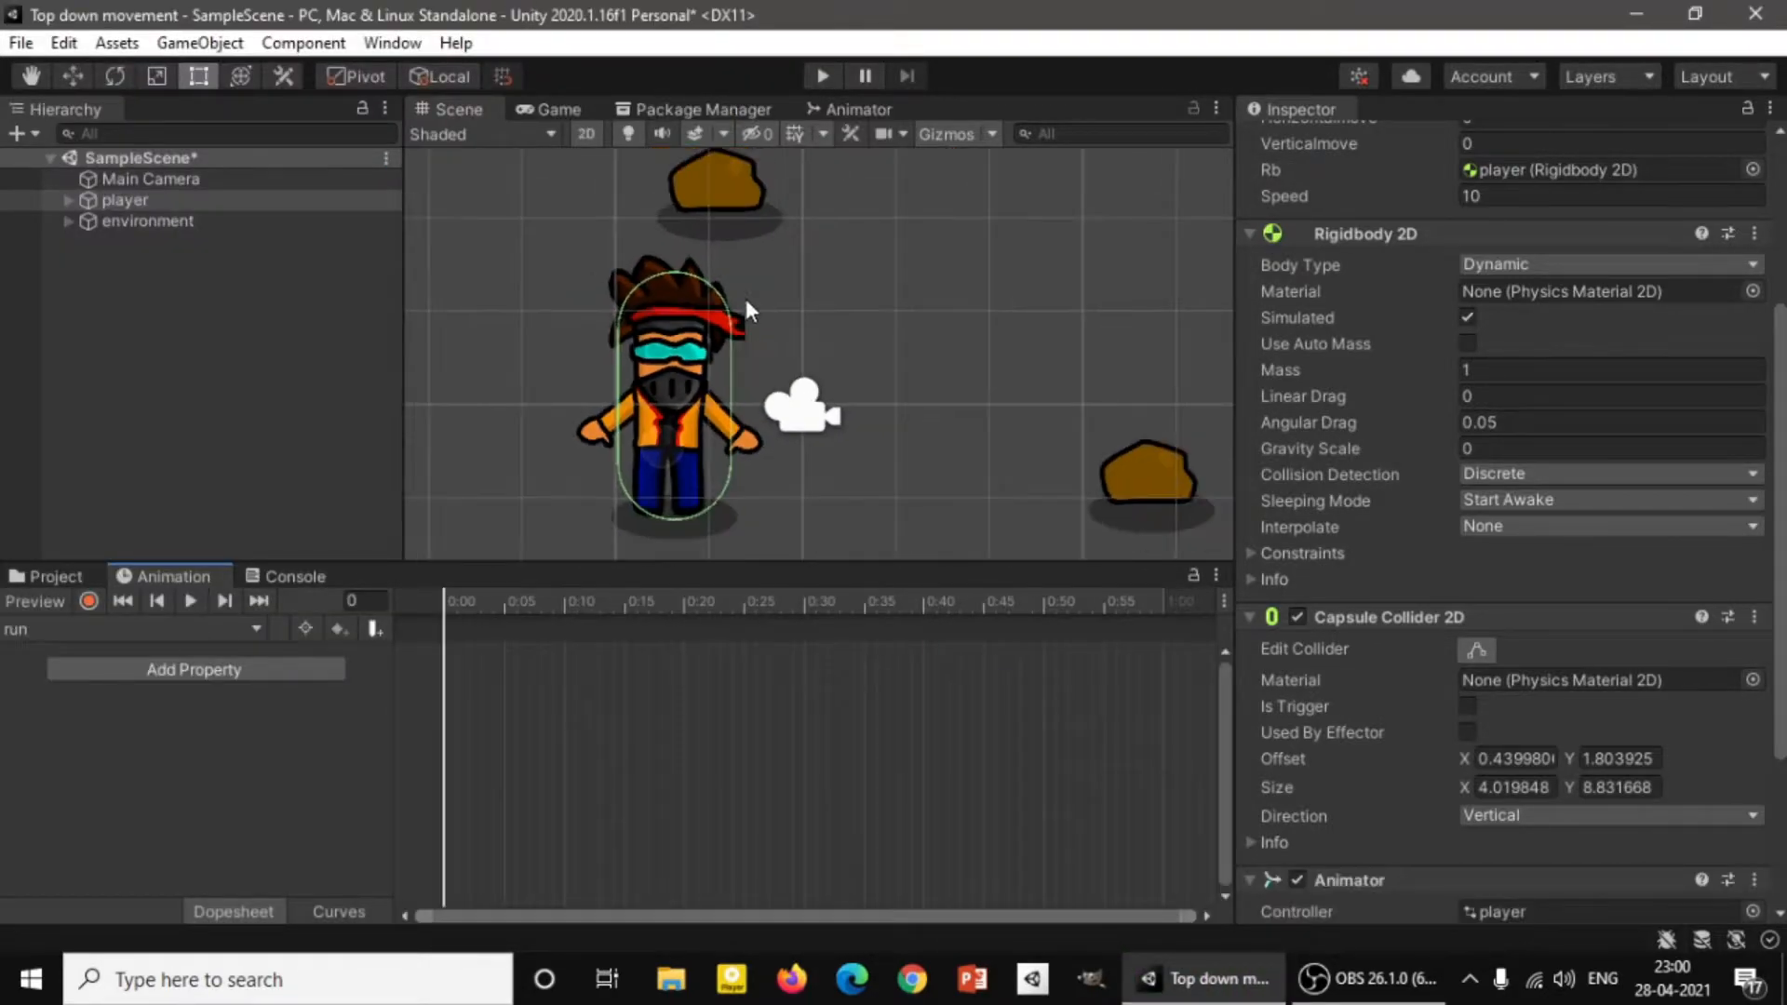
pyautogui.moveTo(799, 284); pyautogui.dragTo(848, 253, button='middle')
pyautogui.scroll(3, 840, 262)
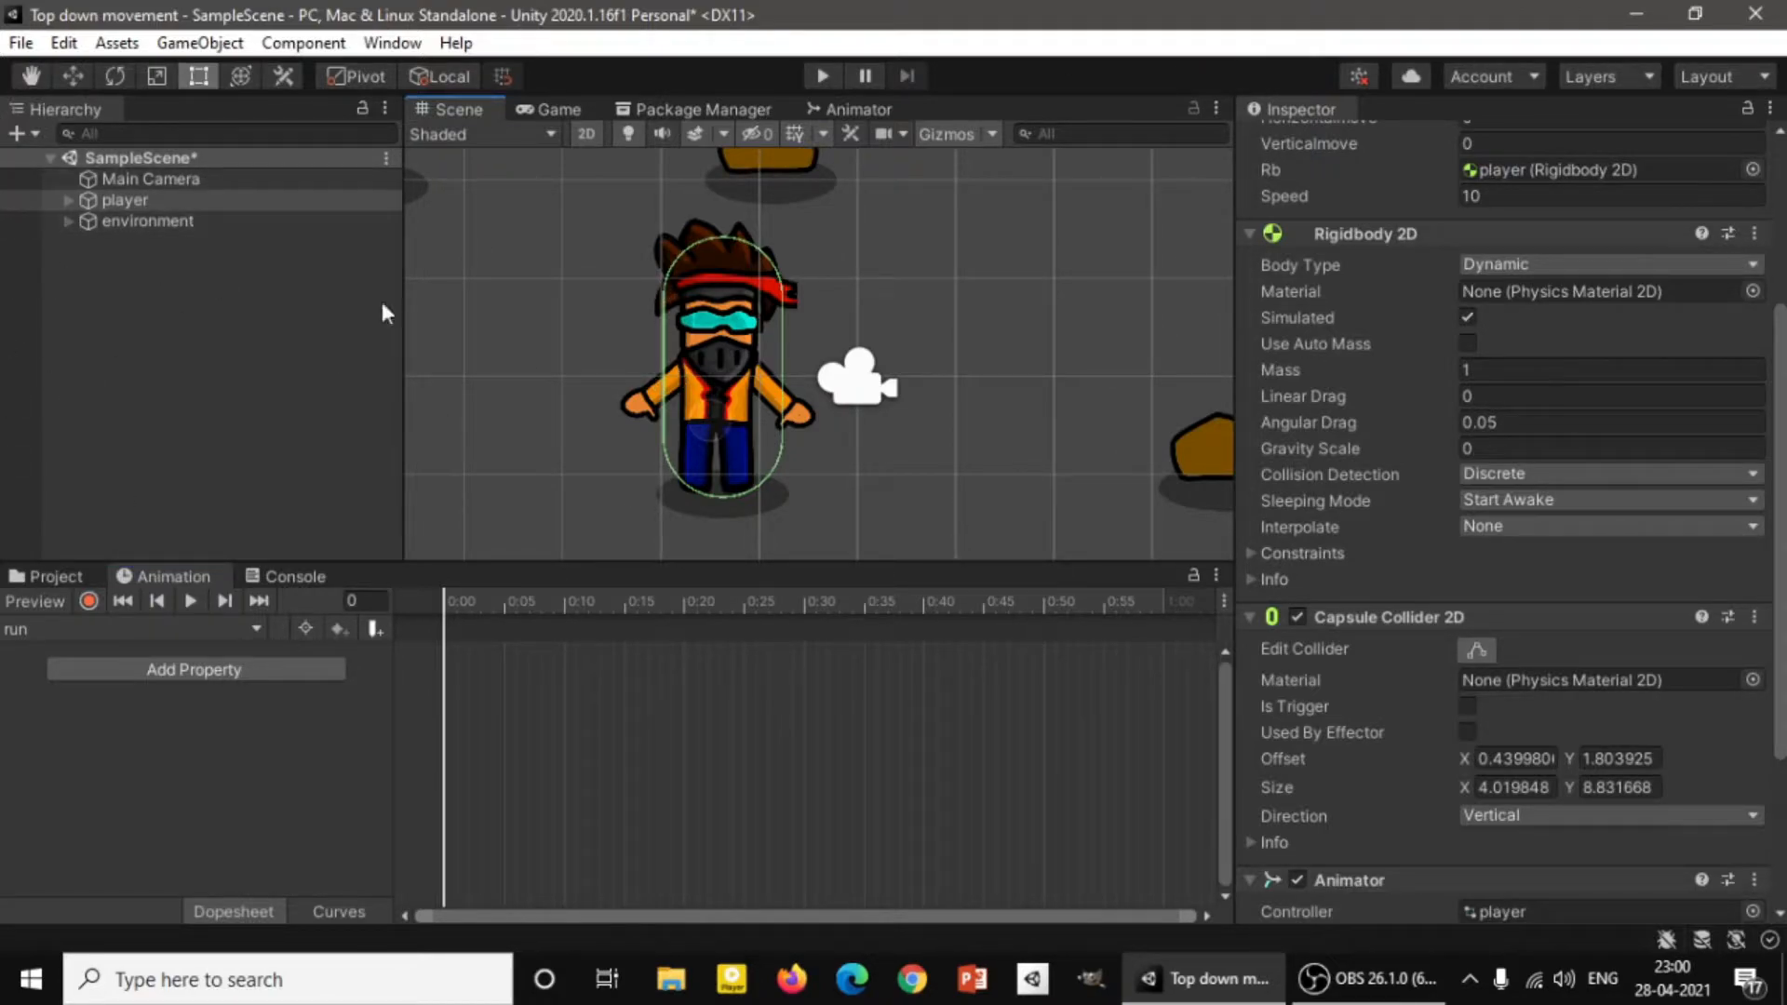
pyautogui.click(68, 197)
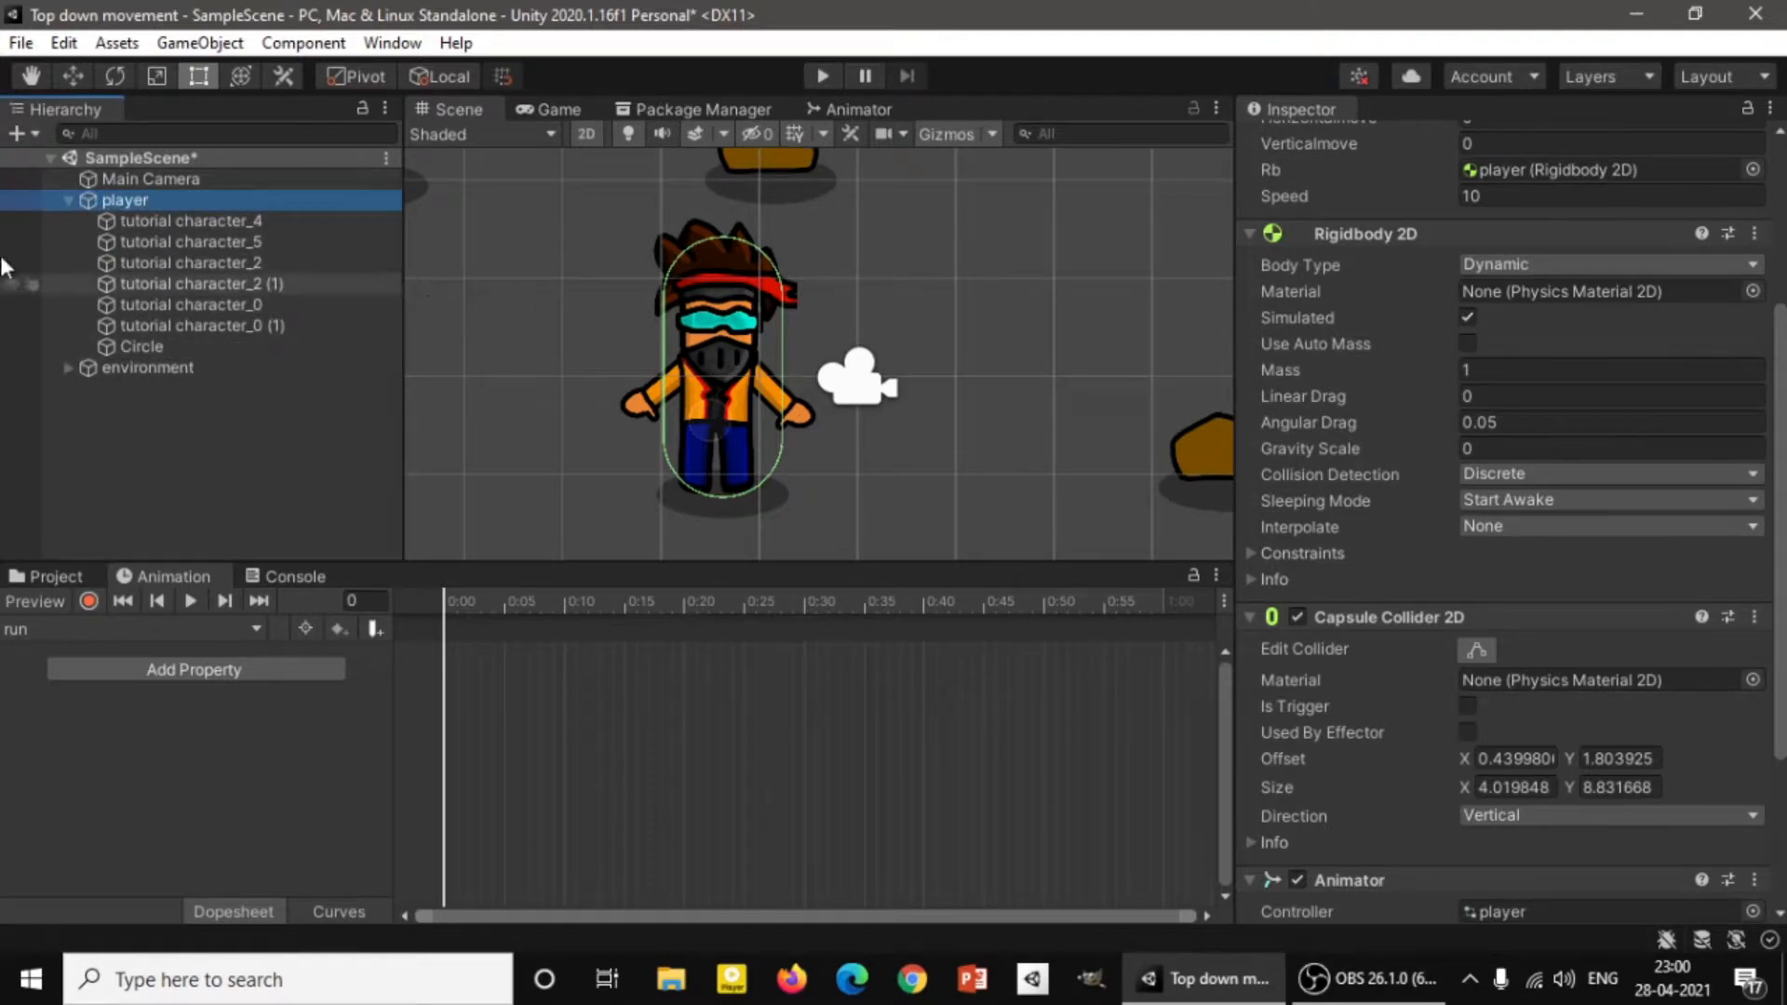
# Try shifting the whole player sideways with the Move tool, undo each shift and clear the selection.
pyautogui.click(73, 76)
pyautogui.moveTo(791, 428)
pyautogui.mouseDown()
pyautogui.moveTo(863, 404)
pyautogui.moveTo(783, 405)
pyautogui.mouseUp()
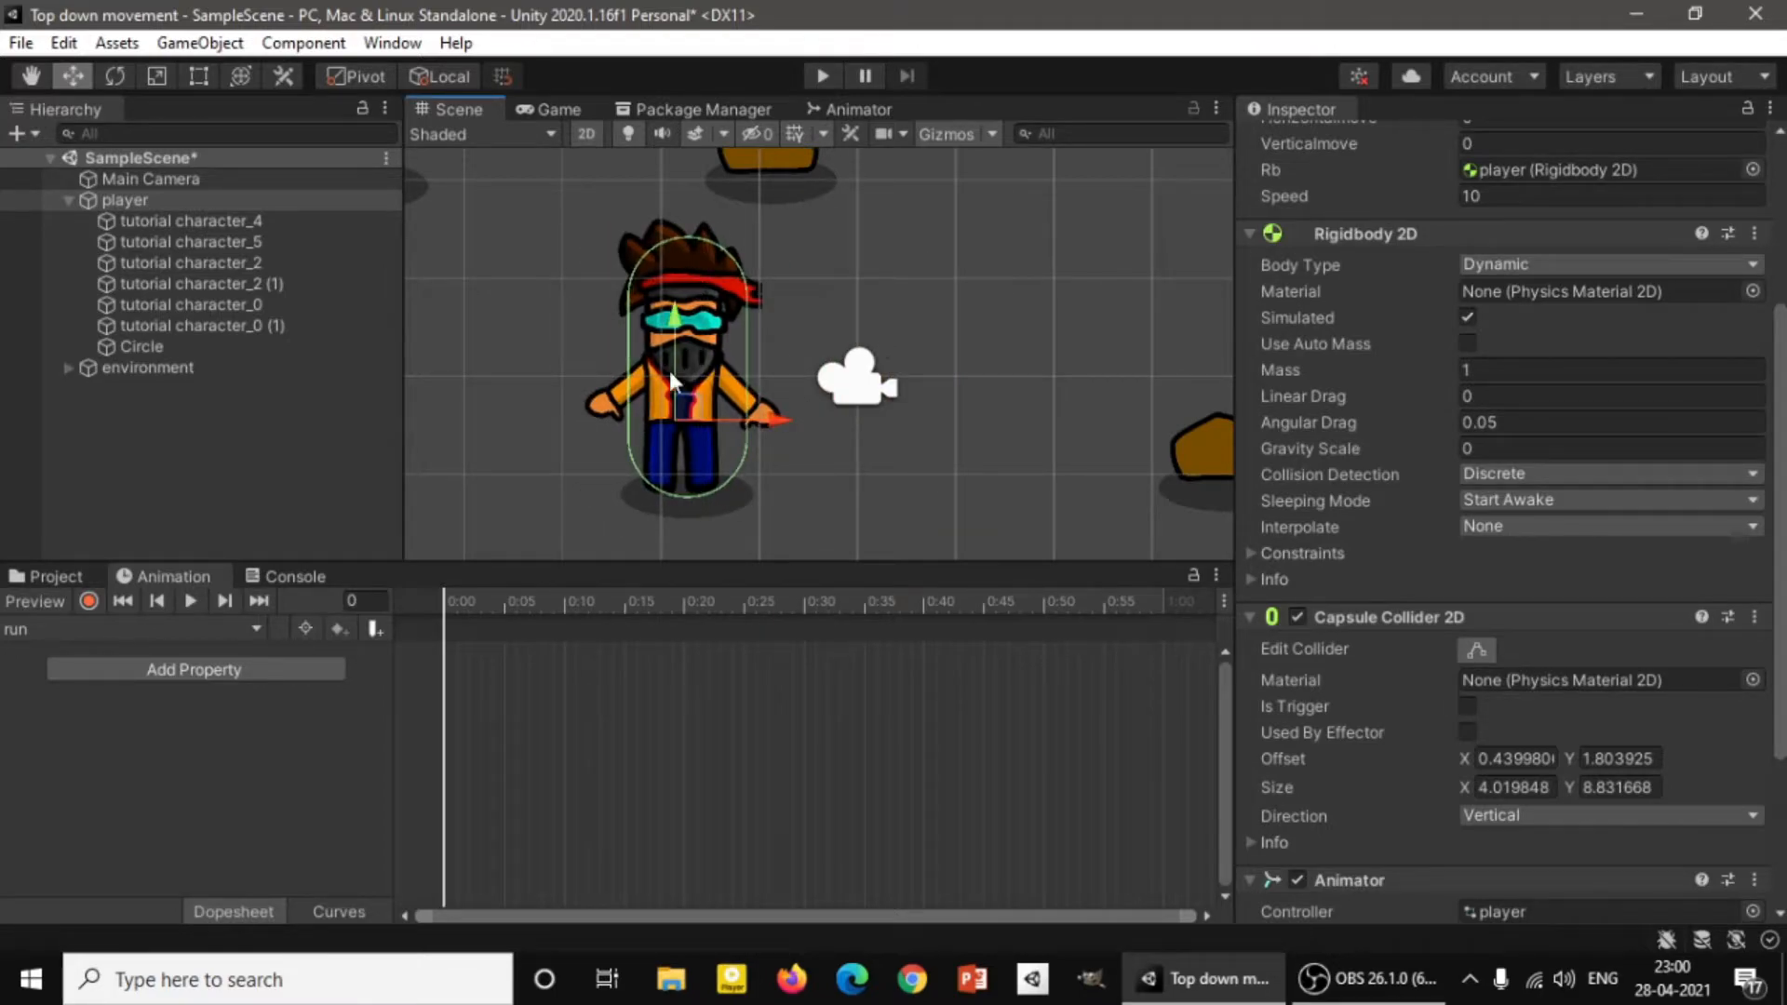
pyautogui.hotkey('ctrl', 'z')
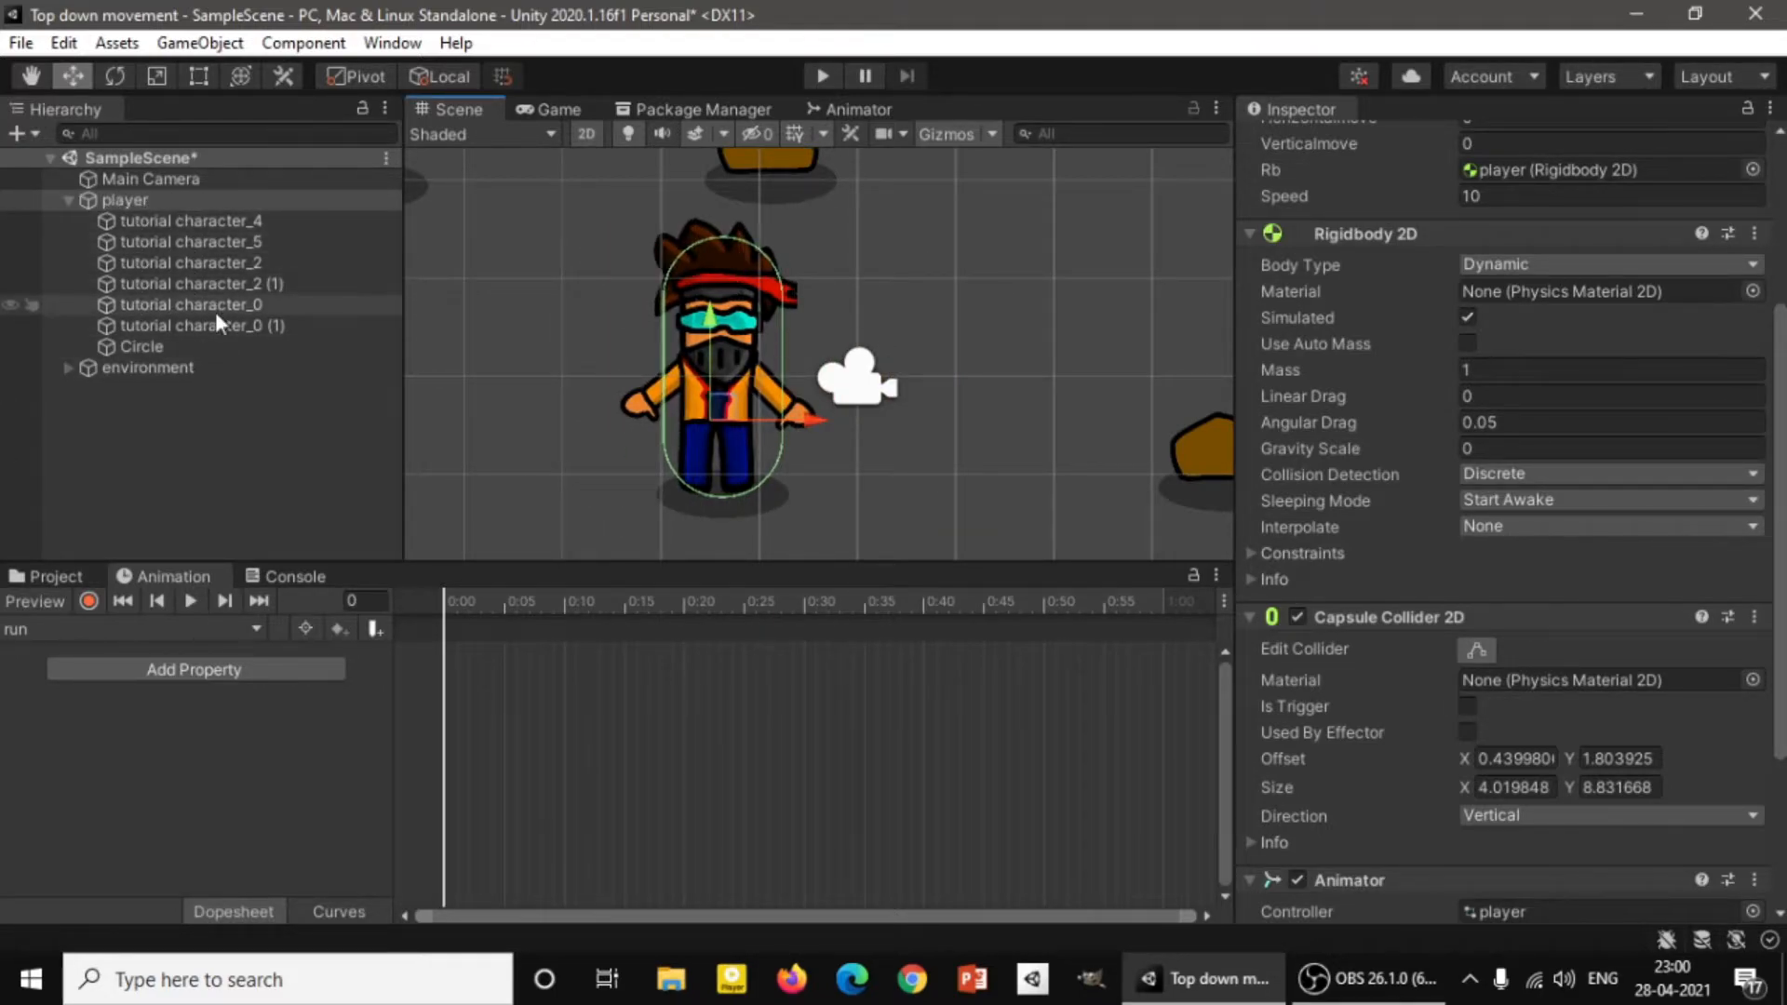
pyautogui.click(170, 194)
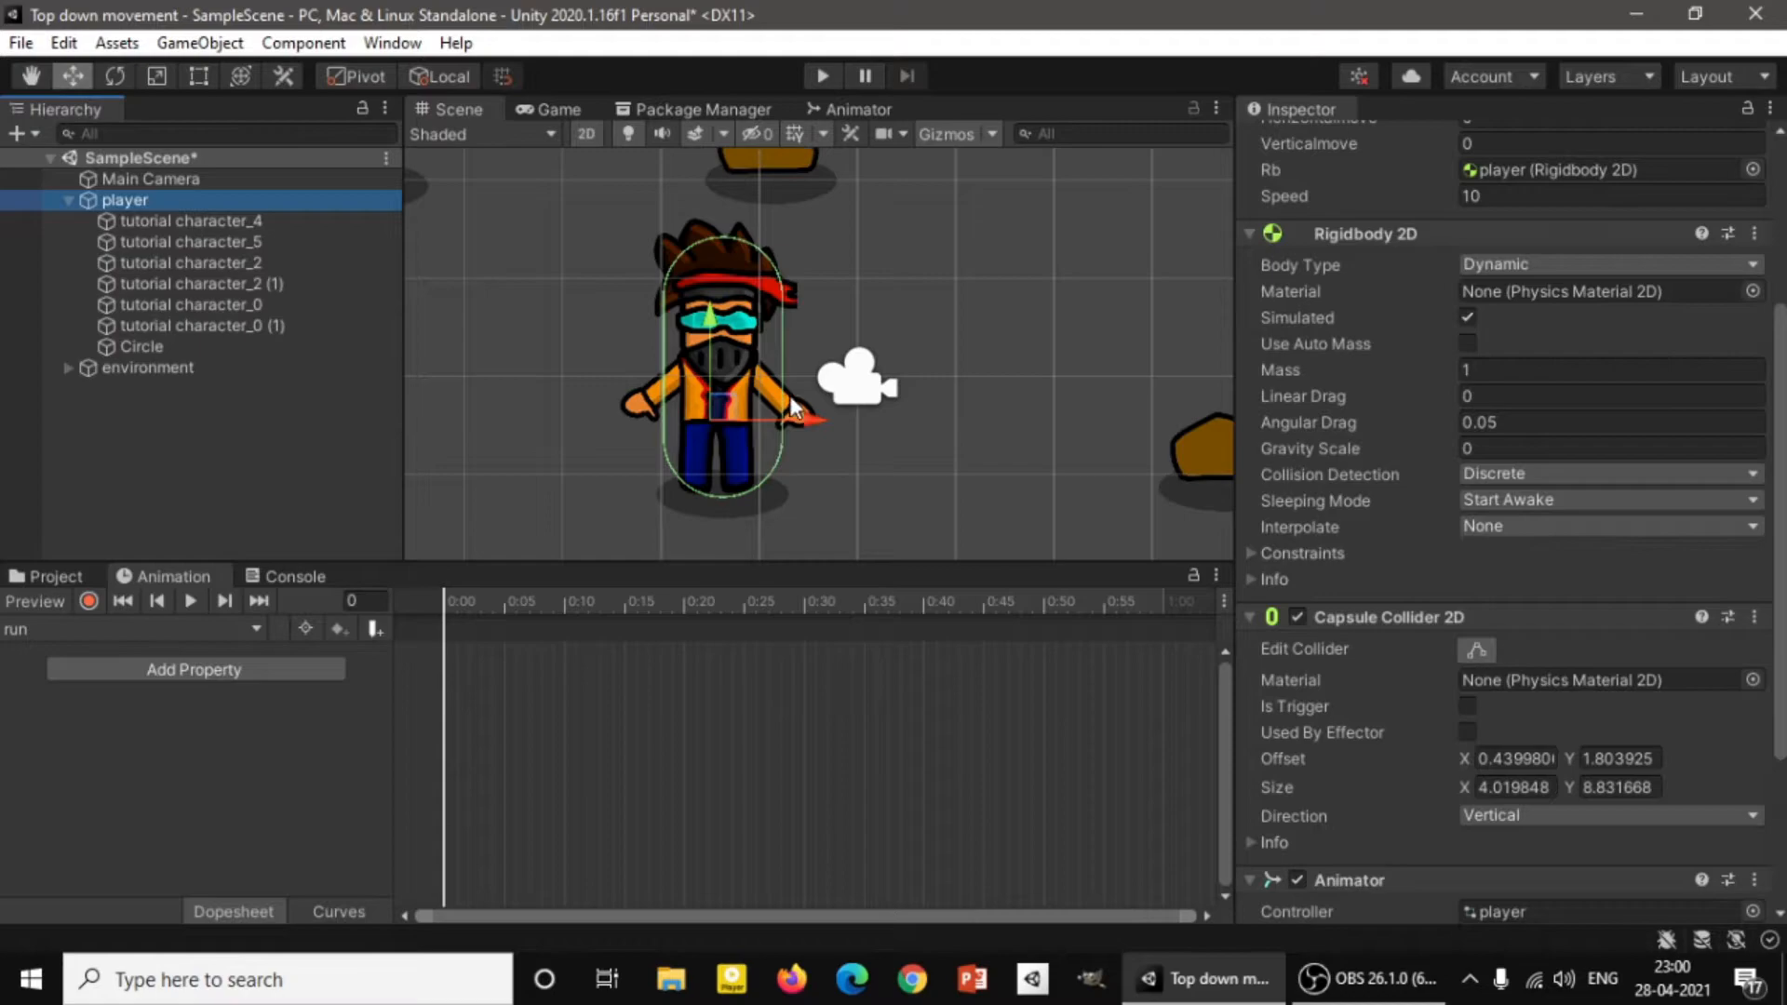
pyautogui.moveTo(817, 412); pyautogui.dragTo(769, 416)
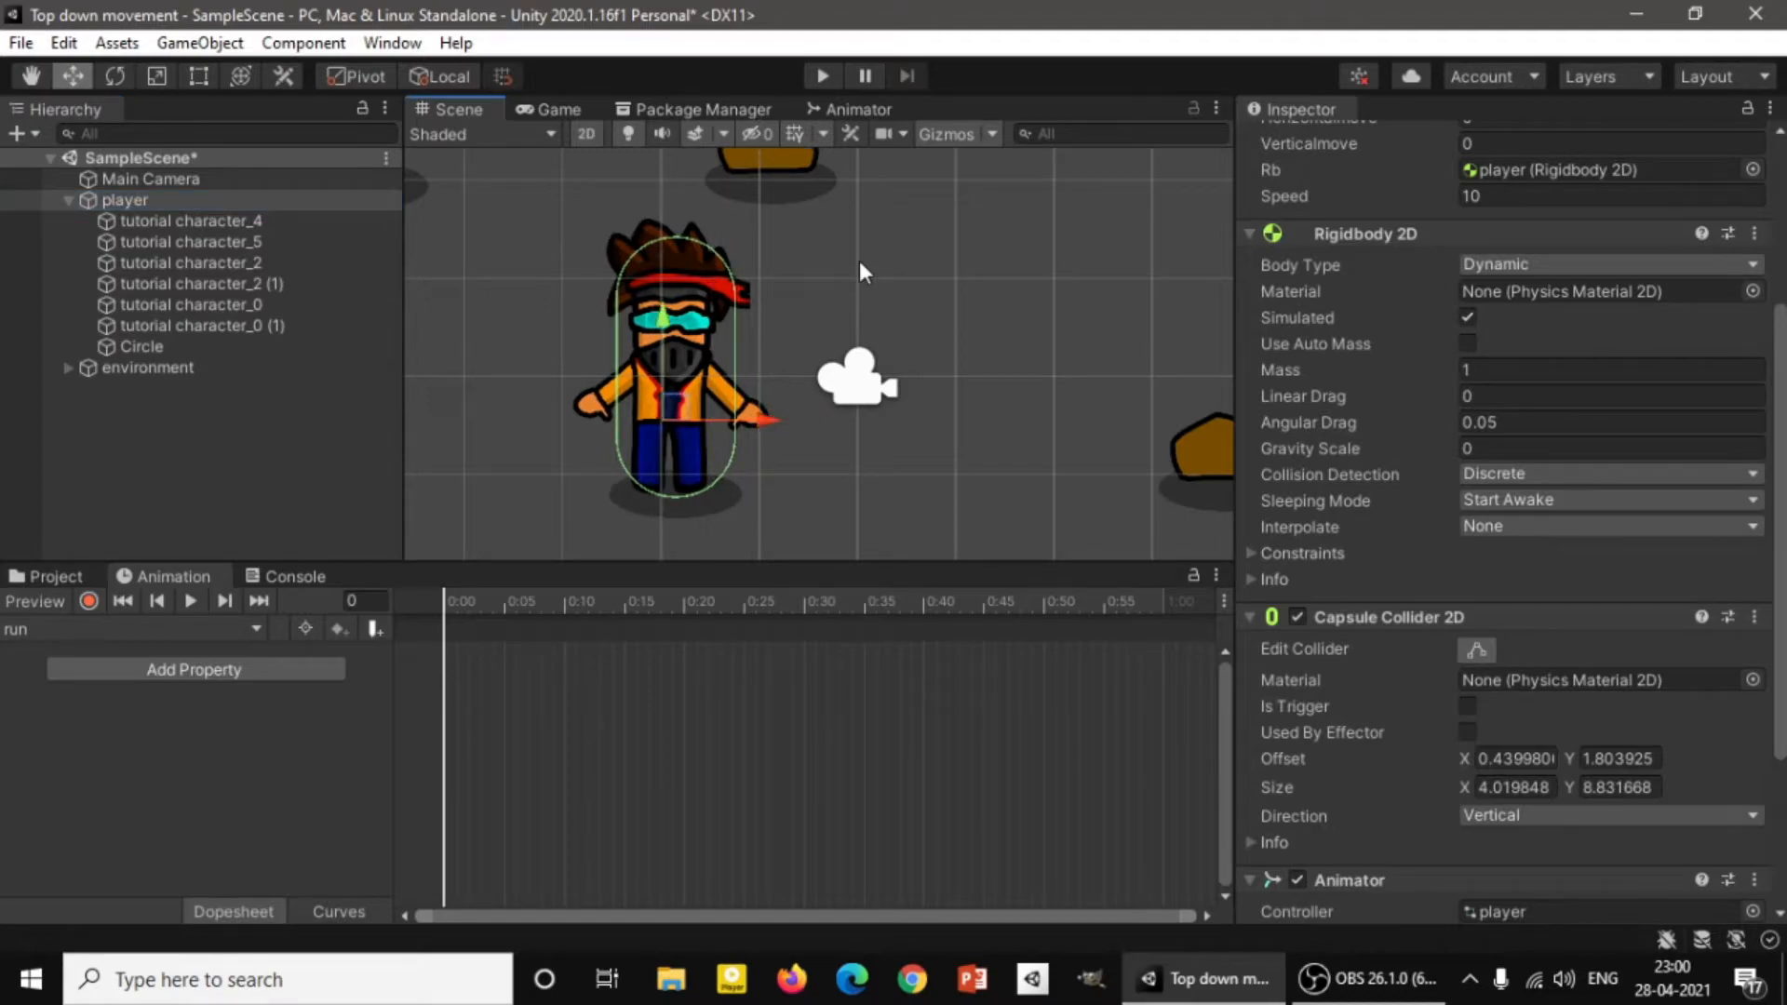
pyautogui.hotkey('ctrl', 'z')
pyautogui.click(199, 458)
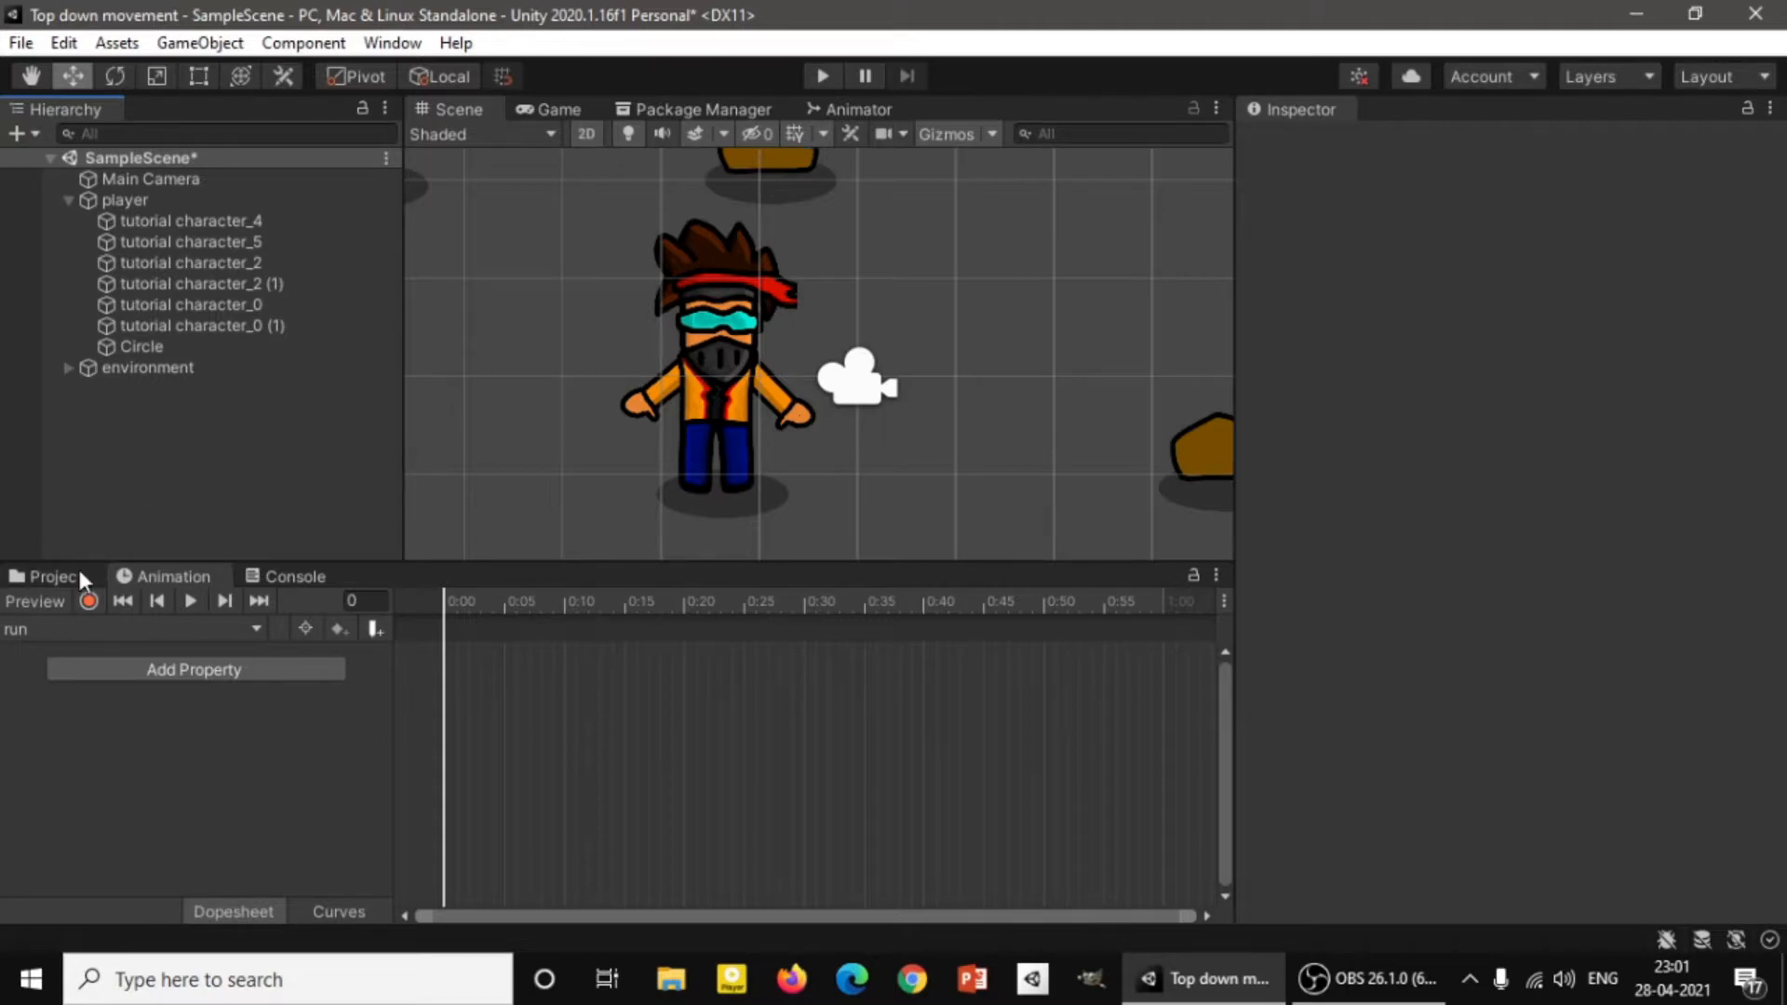
# Try moving the player's leg tutorial character_2 (1) with animation recording on, undo the move and stop recording.
pyautogui.click(88, 601)
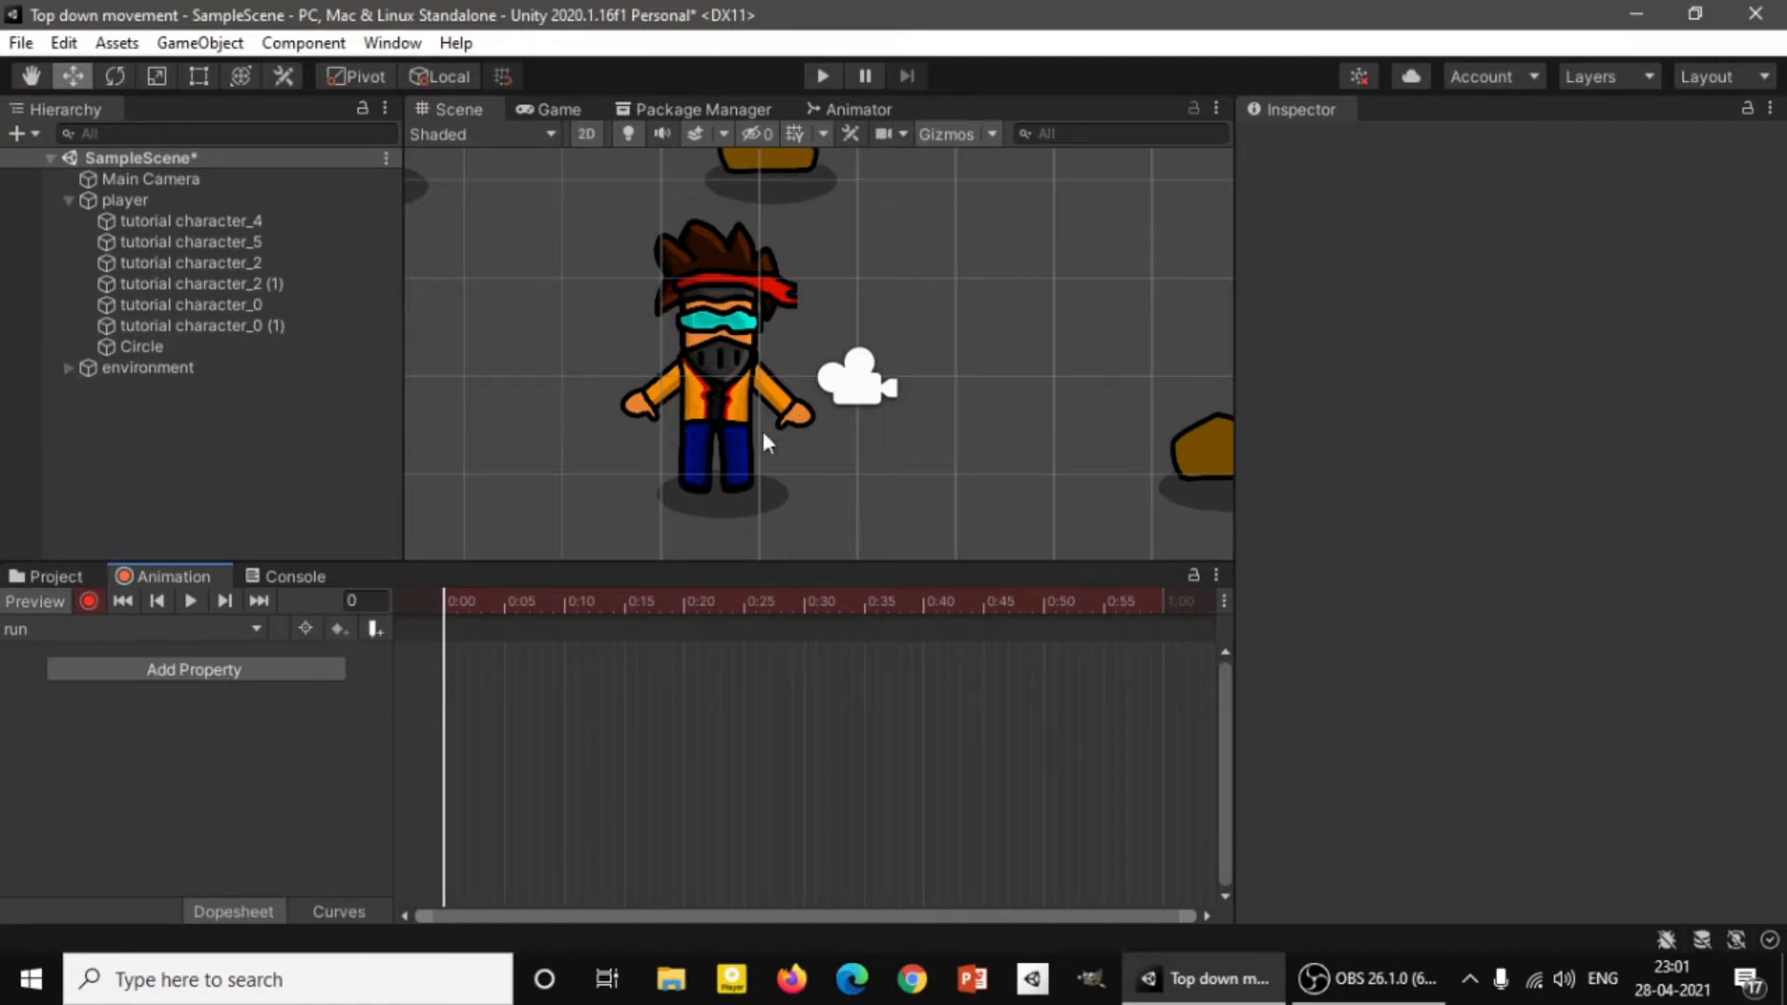
pyautogui.click(685, 458)
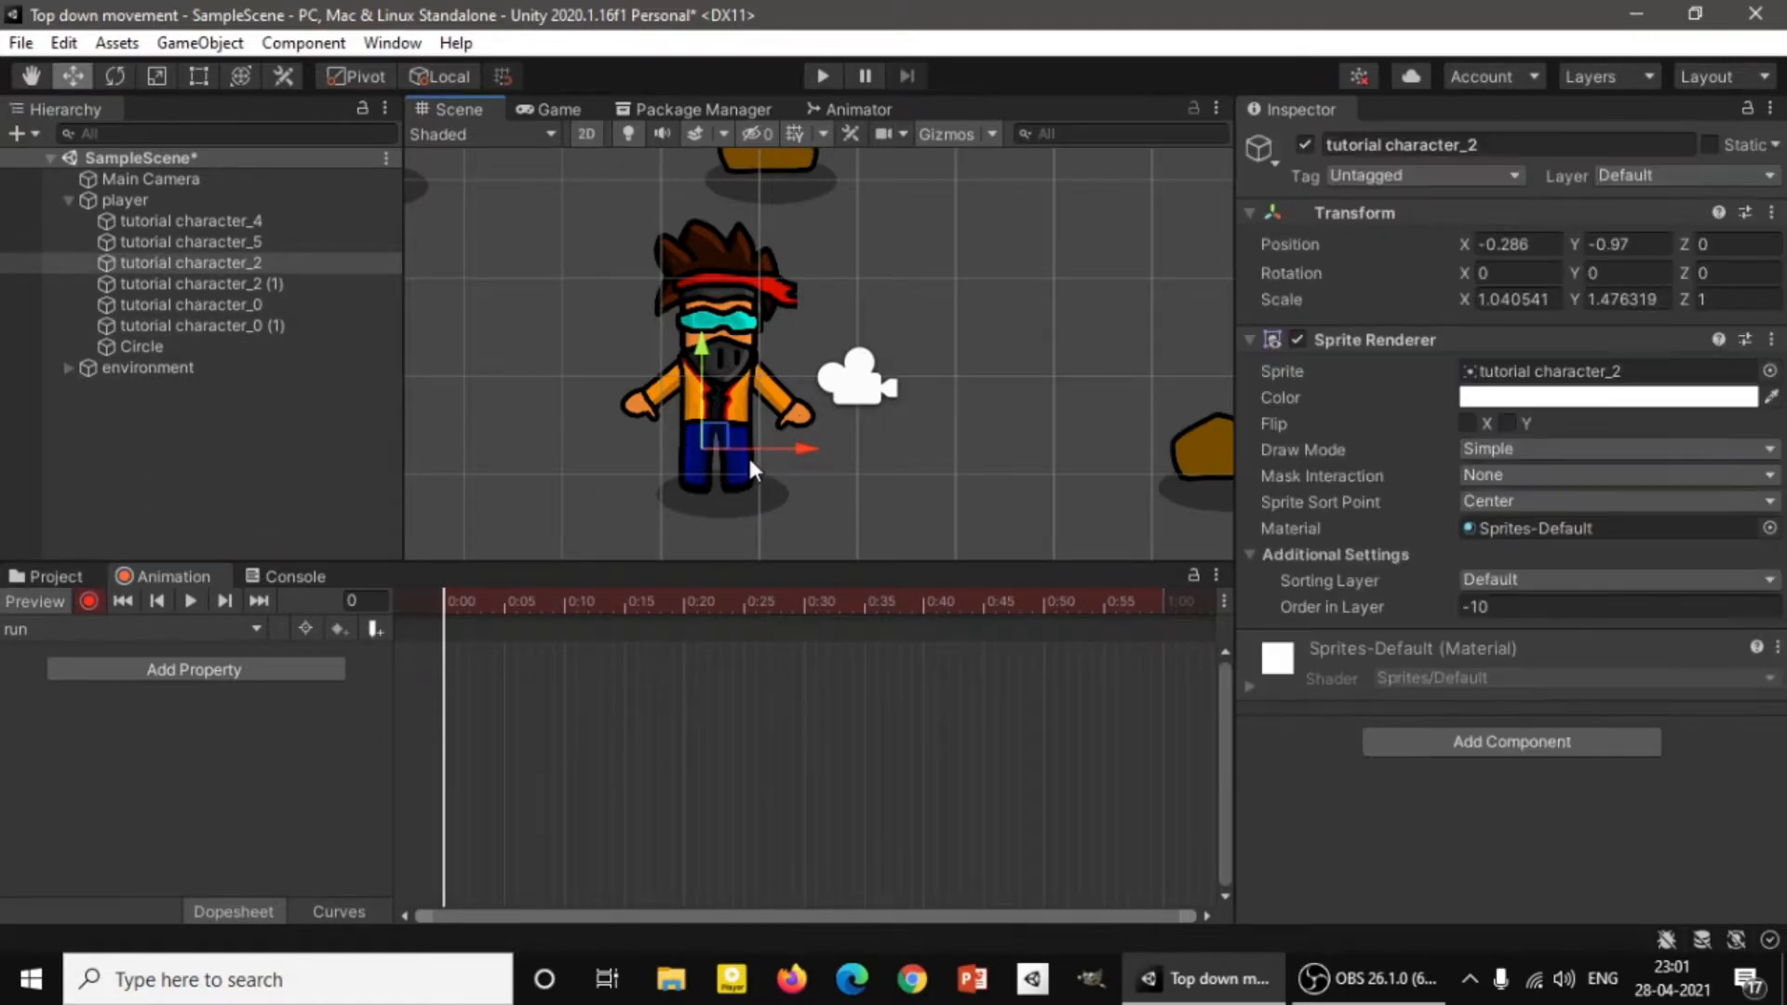
pyautogui.click(700, 478)
pyautogui.click(740, 466)
pyautogui.click(733, 478)
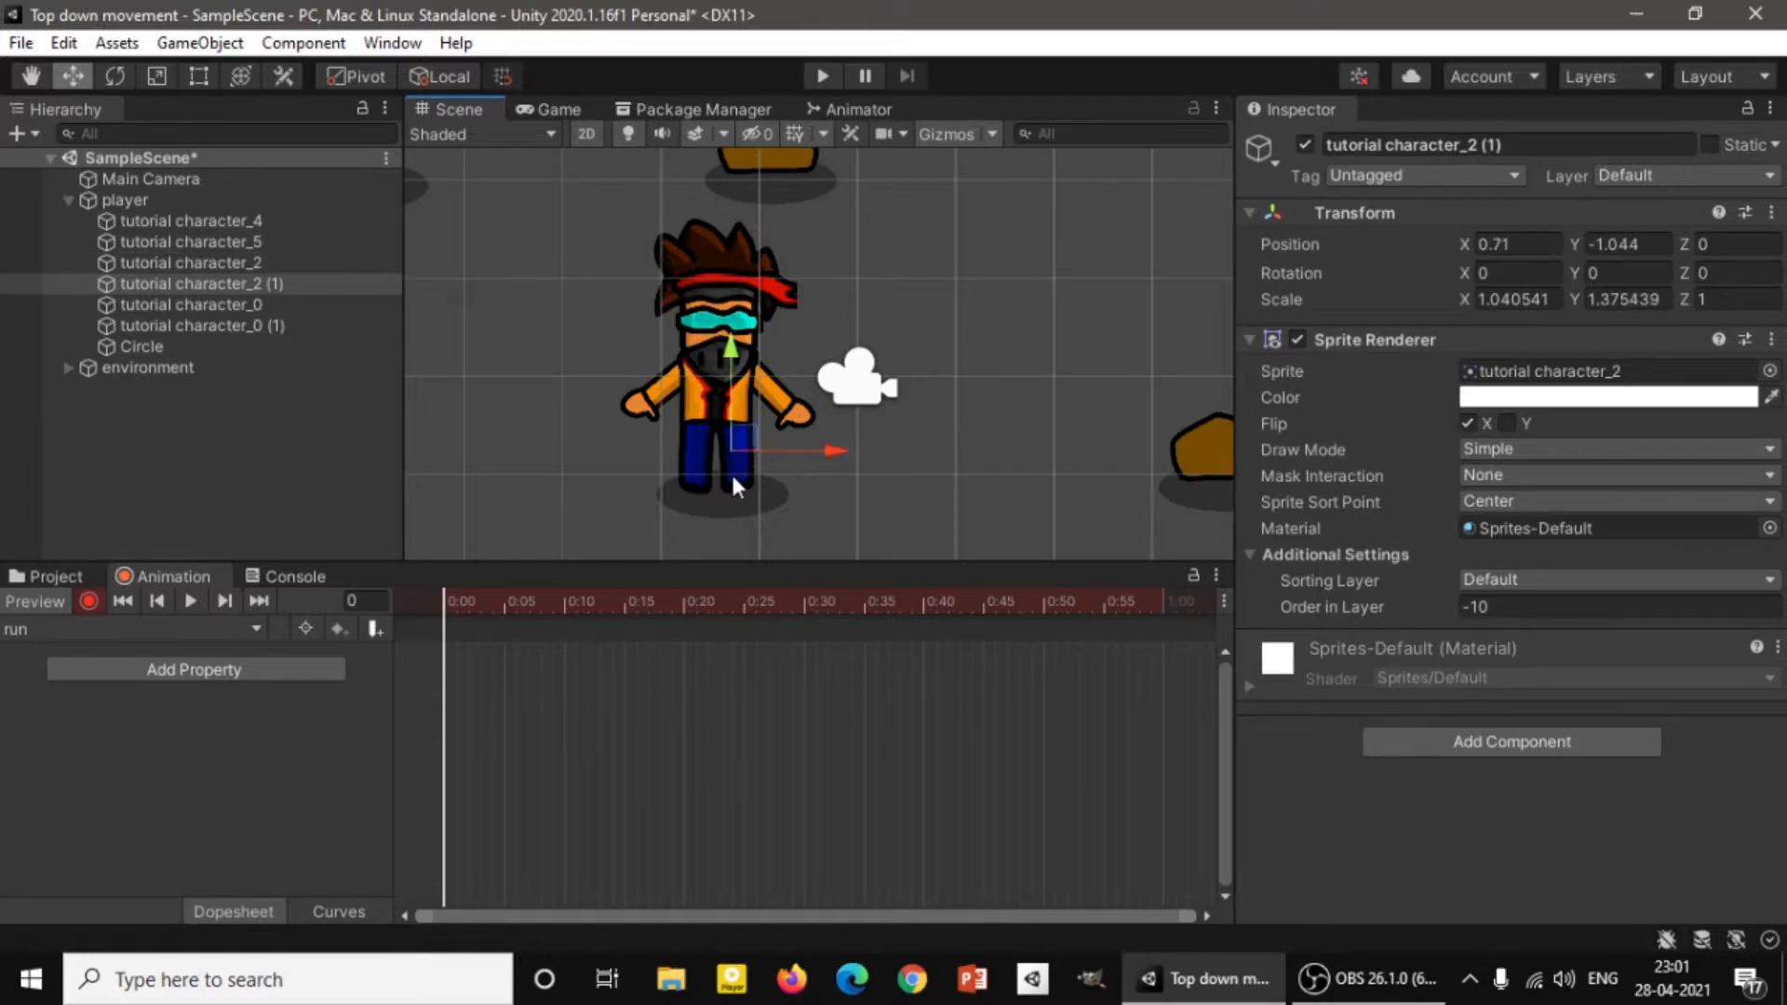
pyautogui.moveTo(740, 365); pyautogui.dragTo(737, 382)
pyautogui.hotkey('ctrl', 'z')
pyautogui.click(90, 601)
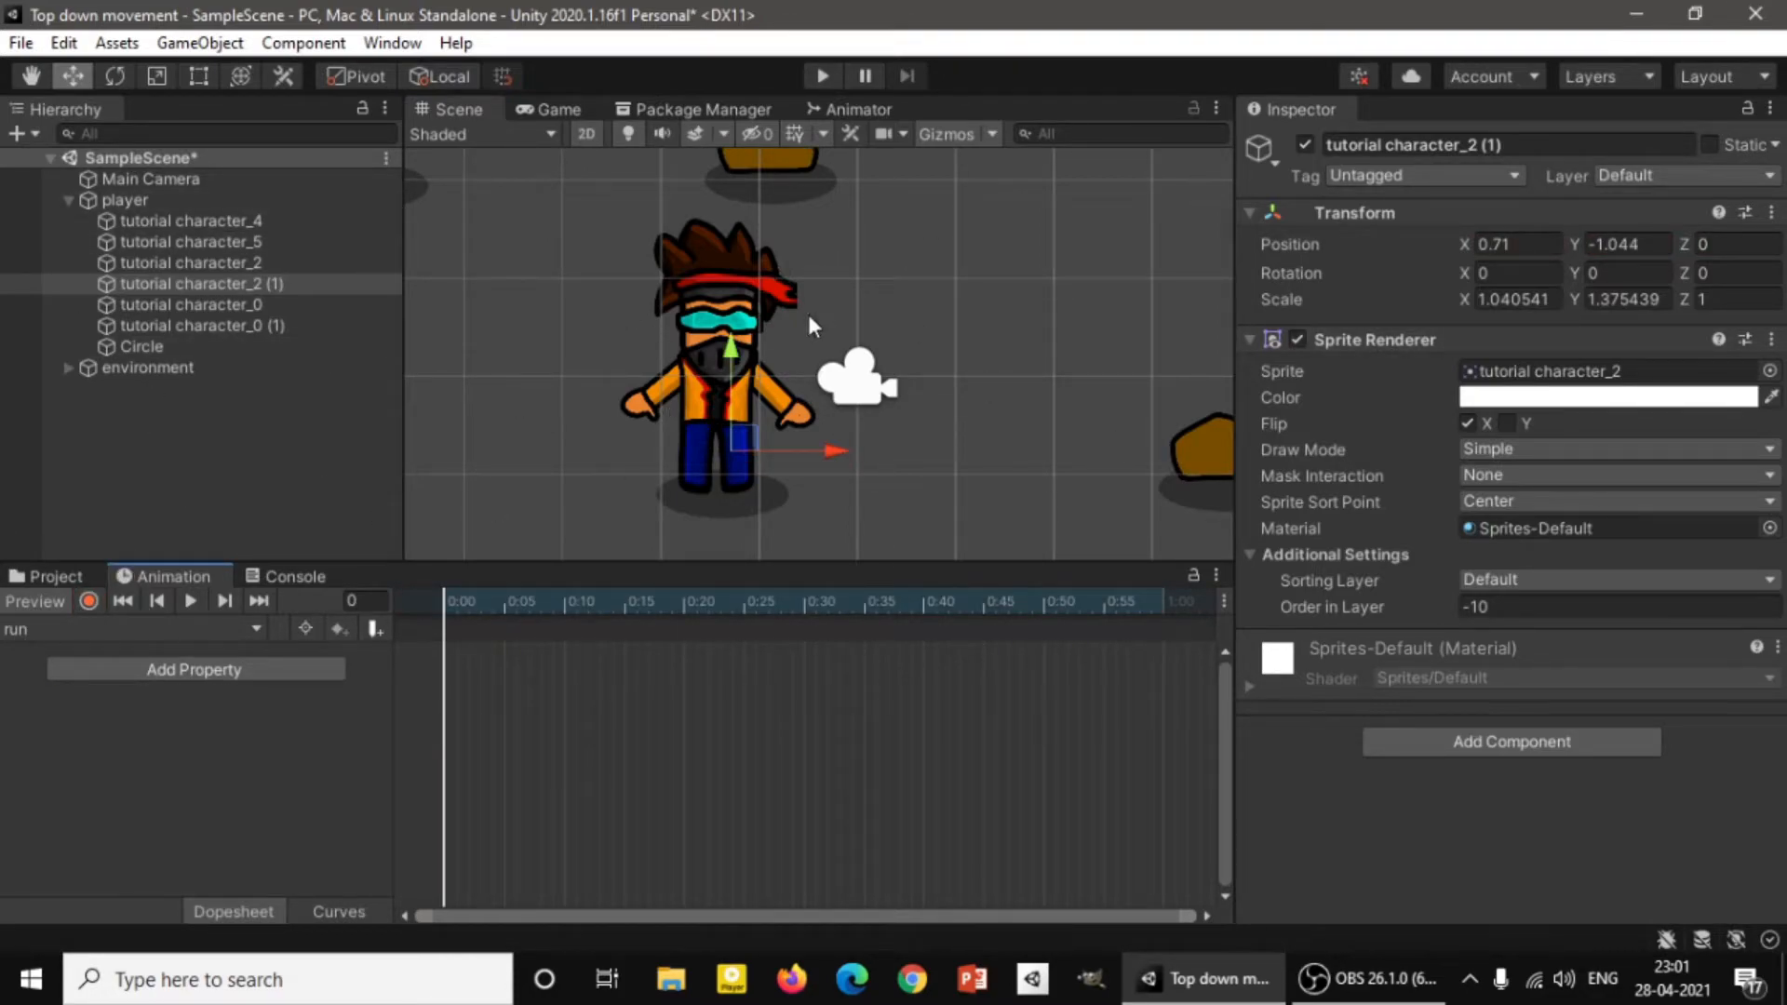
# Examine how the tutorial character sprite sheet is sliced into body parts in the Sprite Editor, and close it.
pyautogui.scroll(2, 808, 324)
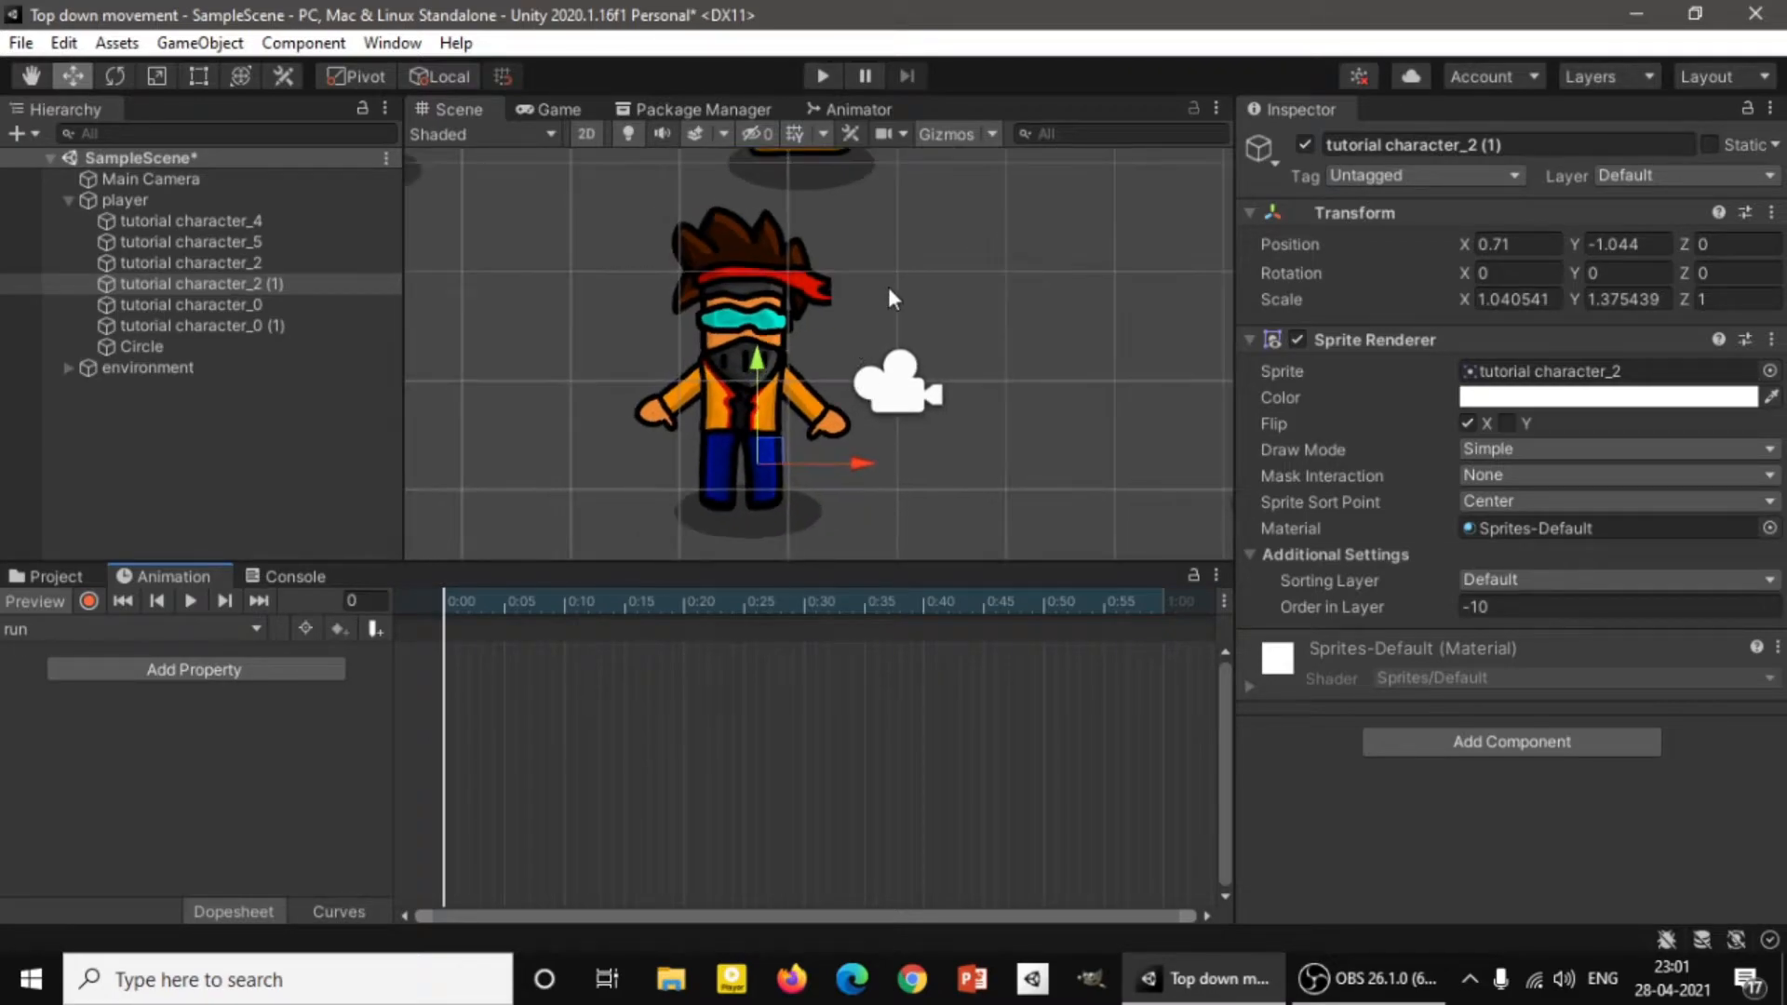
pyautogui.moveTo(936, 302); pyautogui.dragTo(889, 295, button='middle')
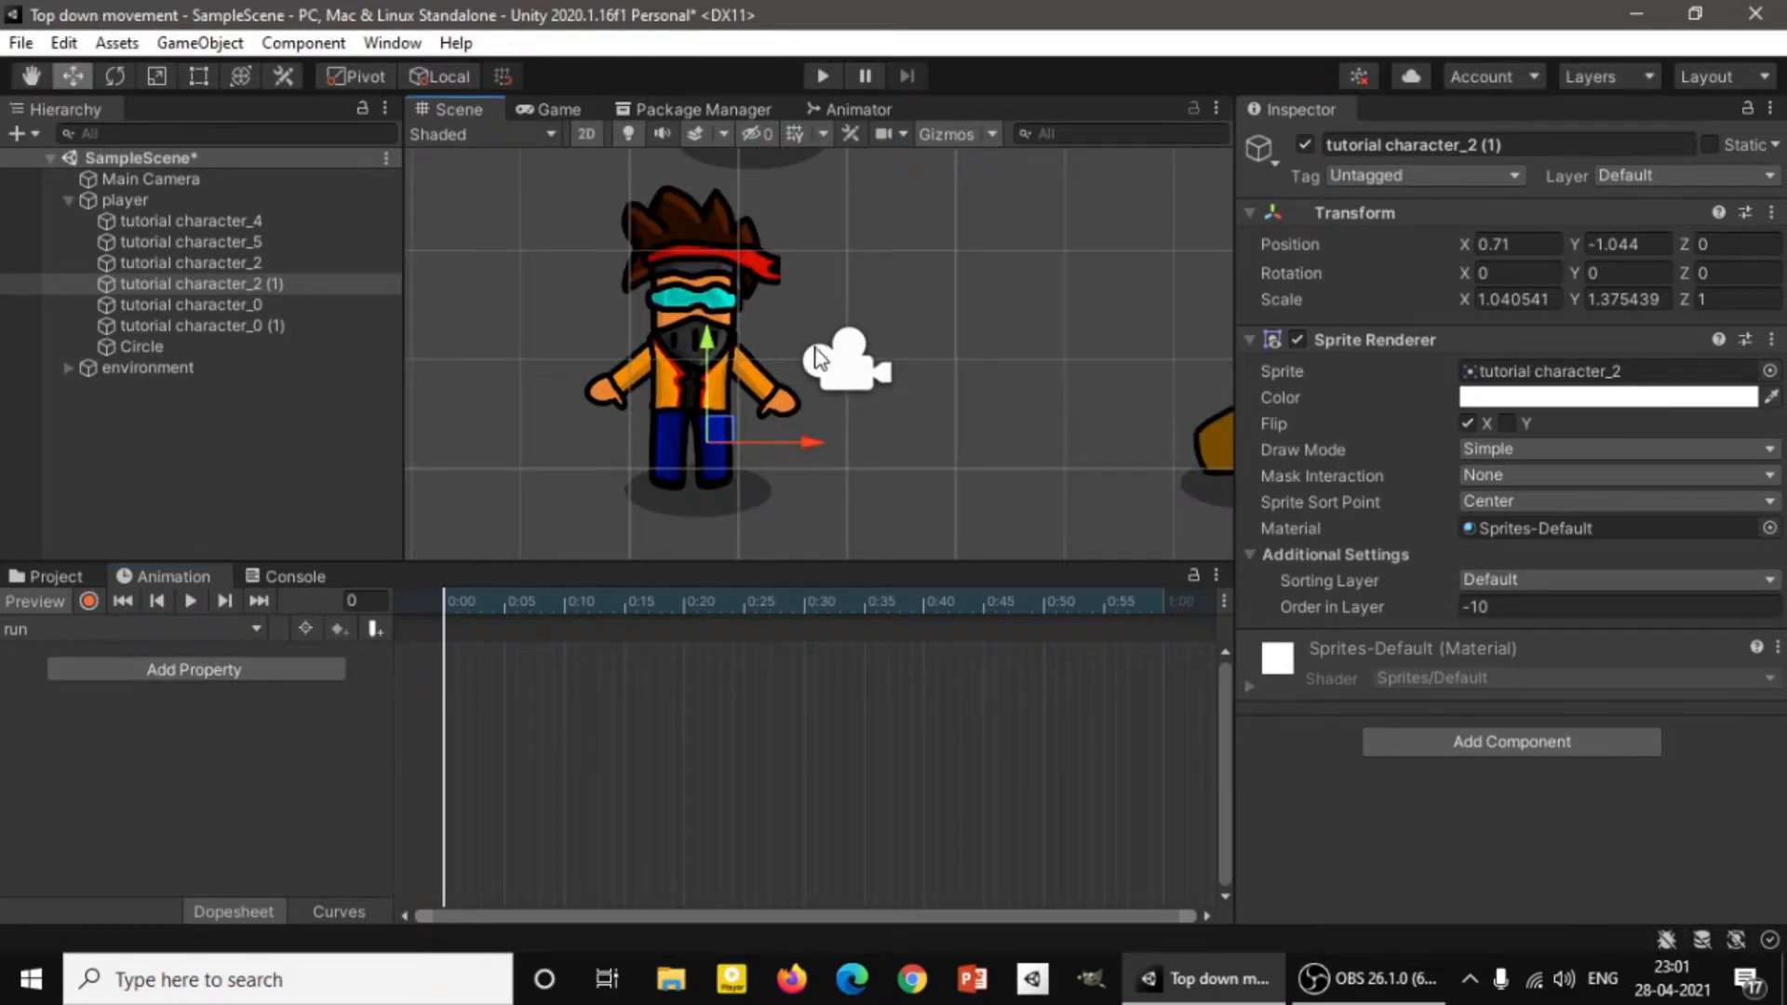
pyautogui.scroll(1, 912, 443)
pyautogui.click(41, 577)
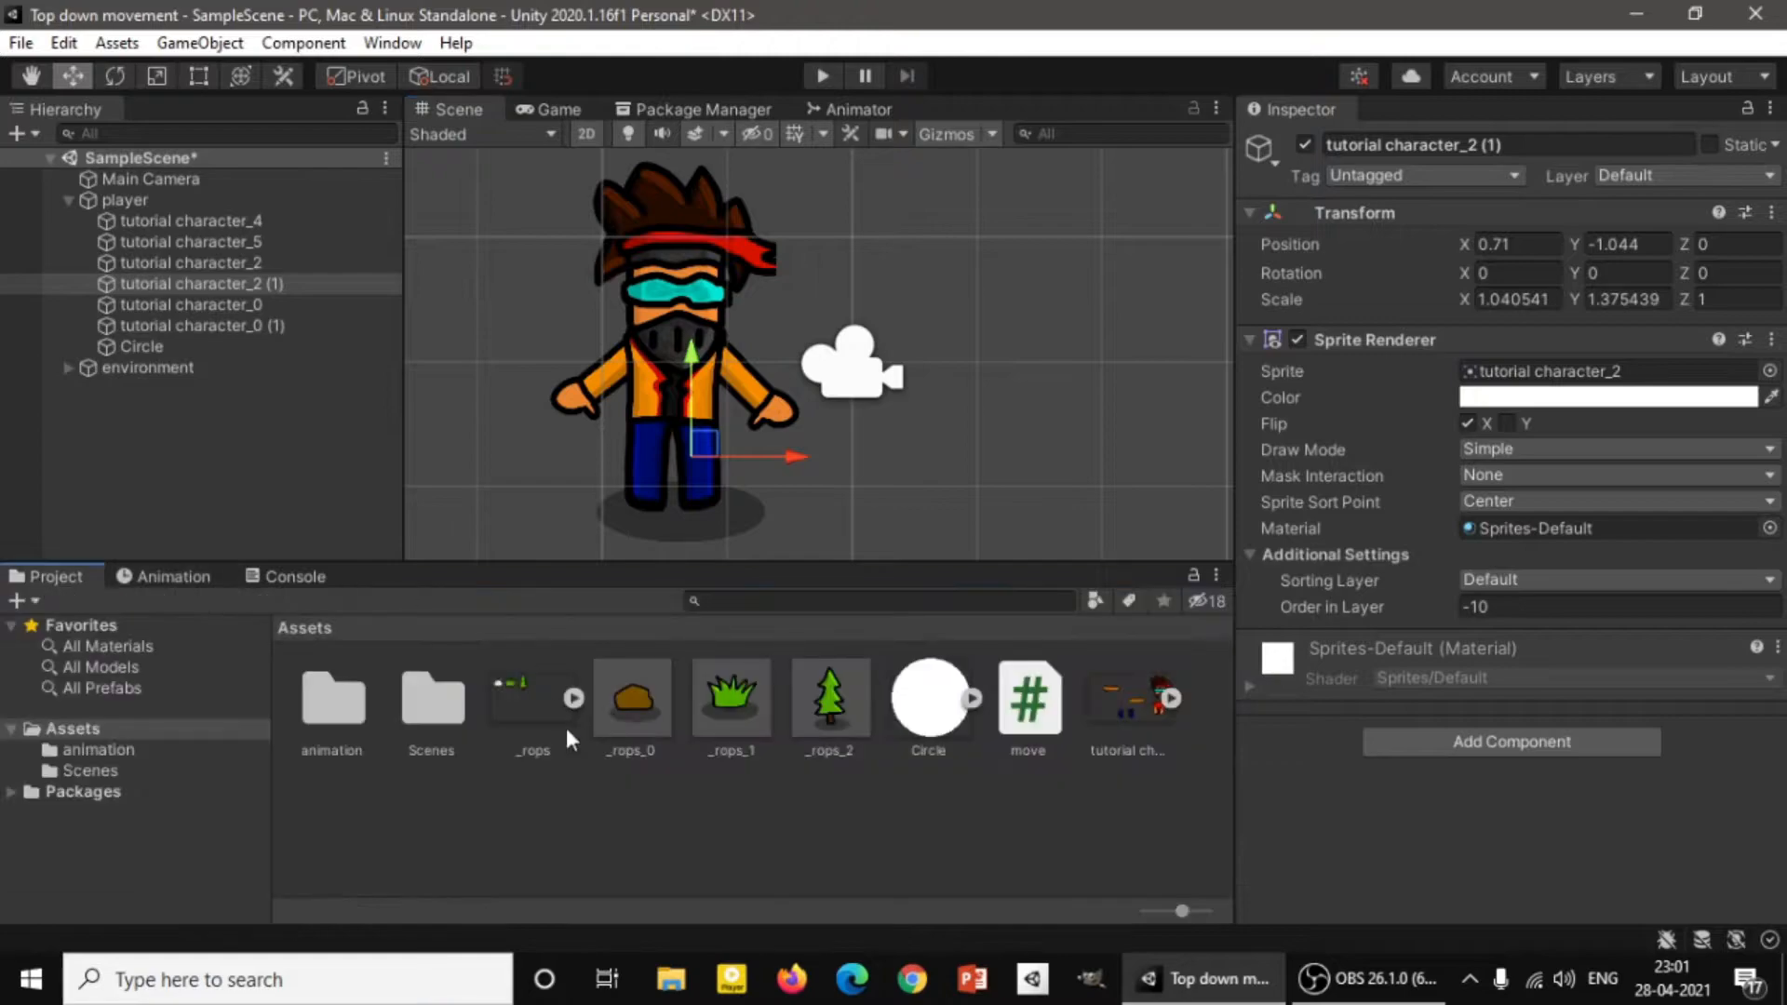
pyautogui.click(1143, 711)
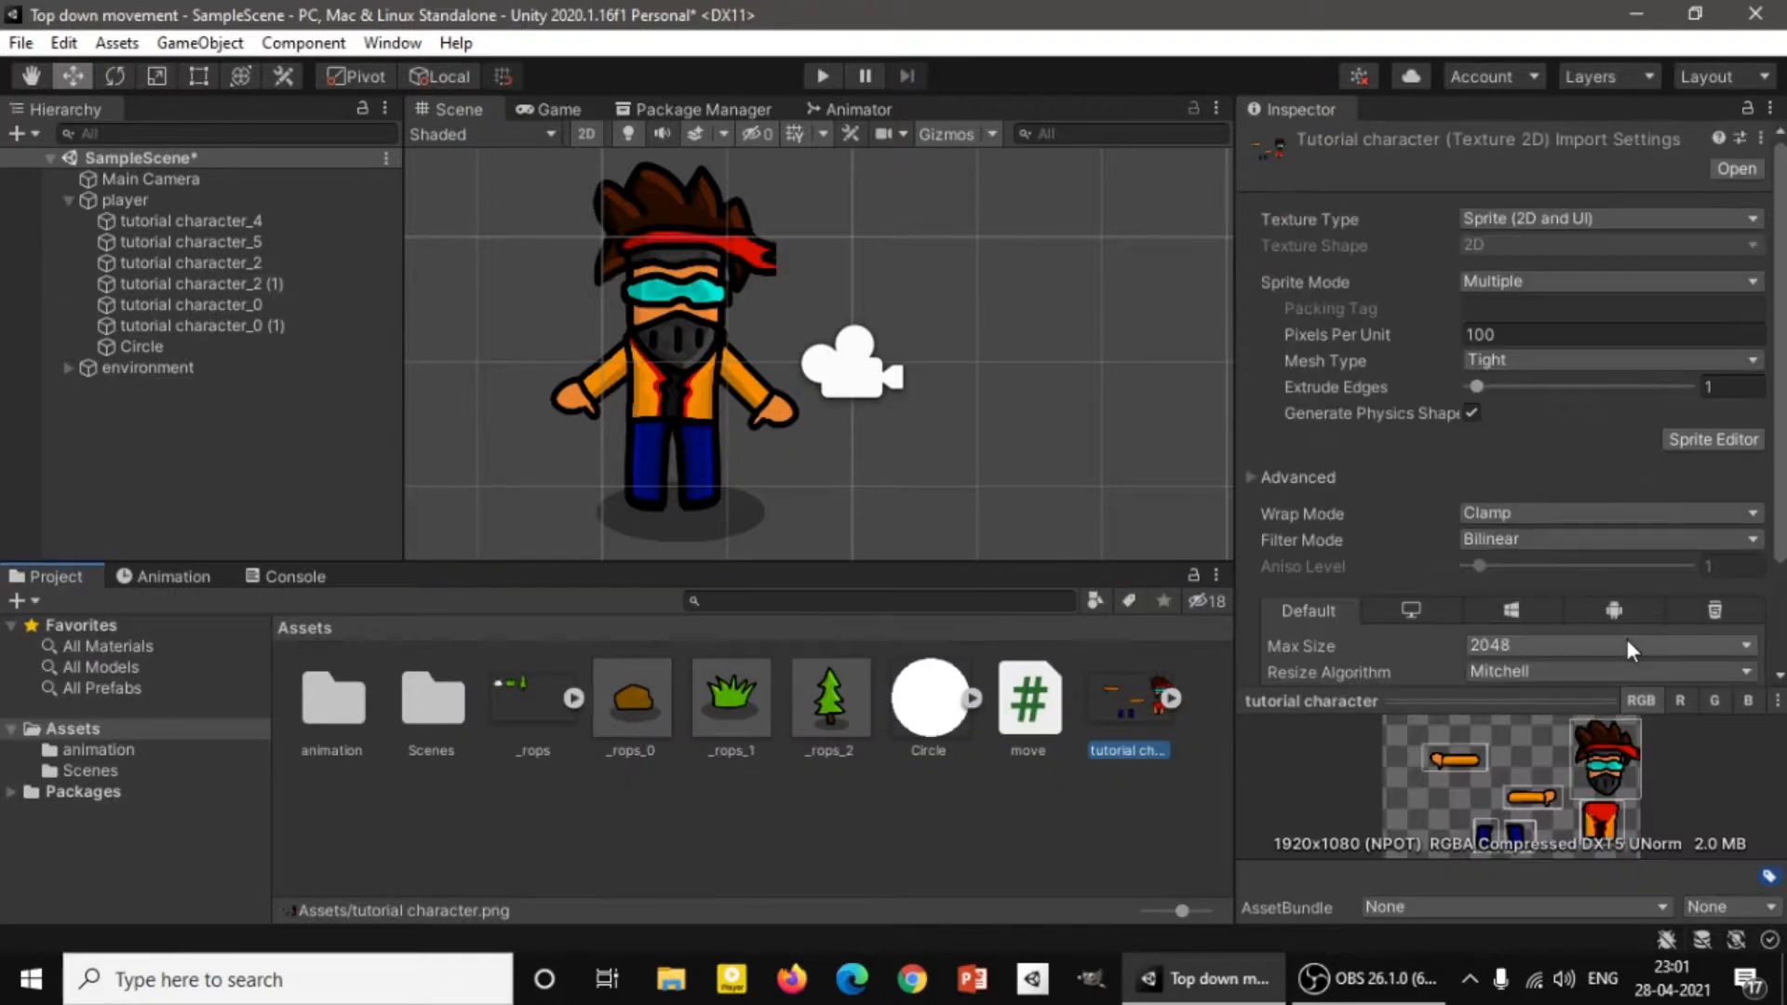
pyautogui.click(1708, 440)
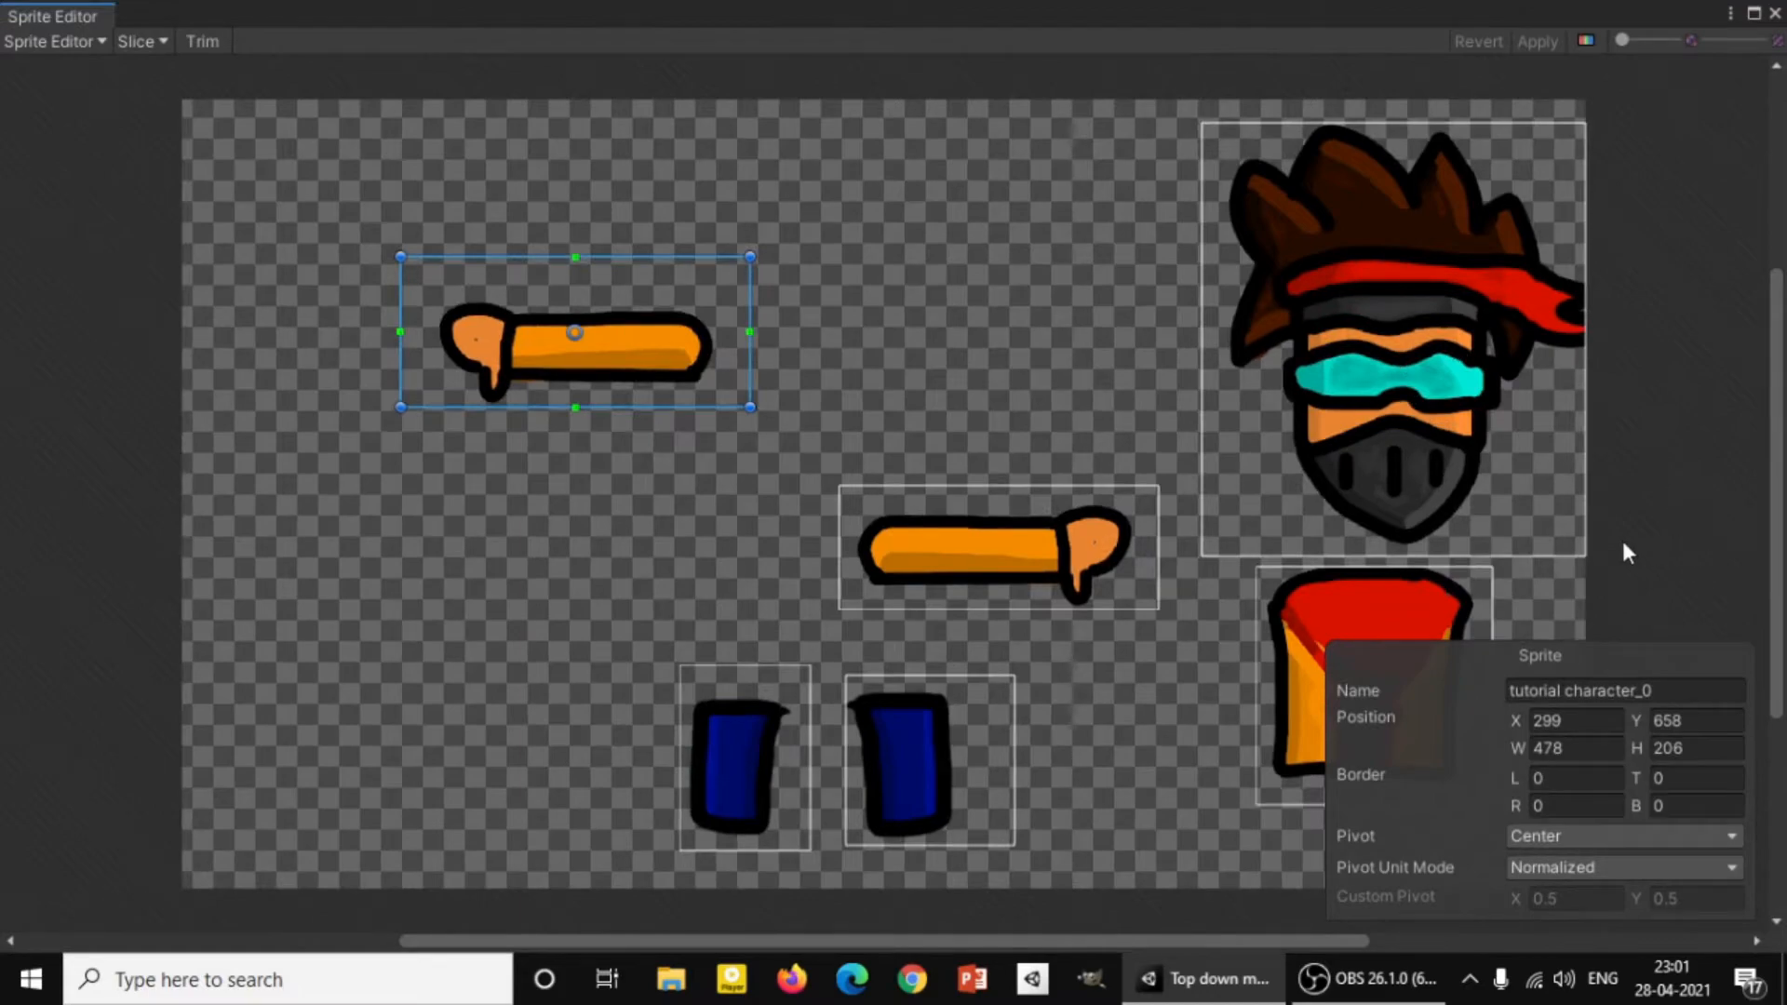
pyautogui.click(1657, 463)
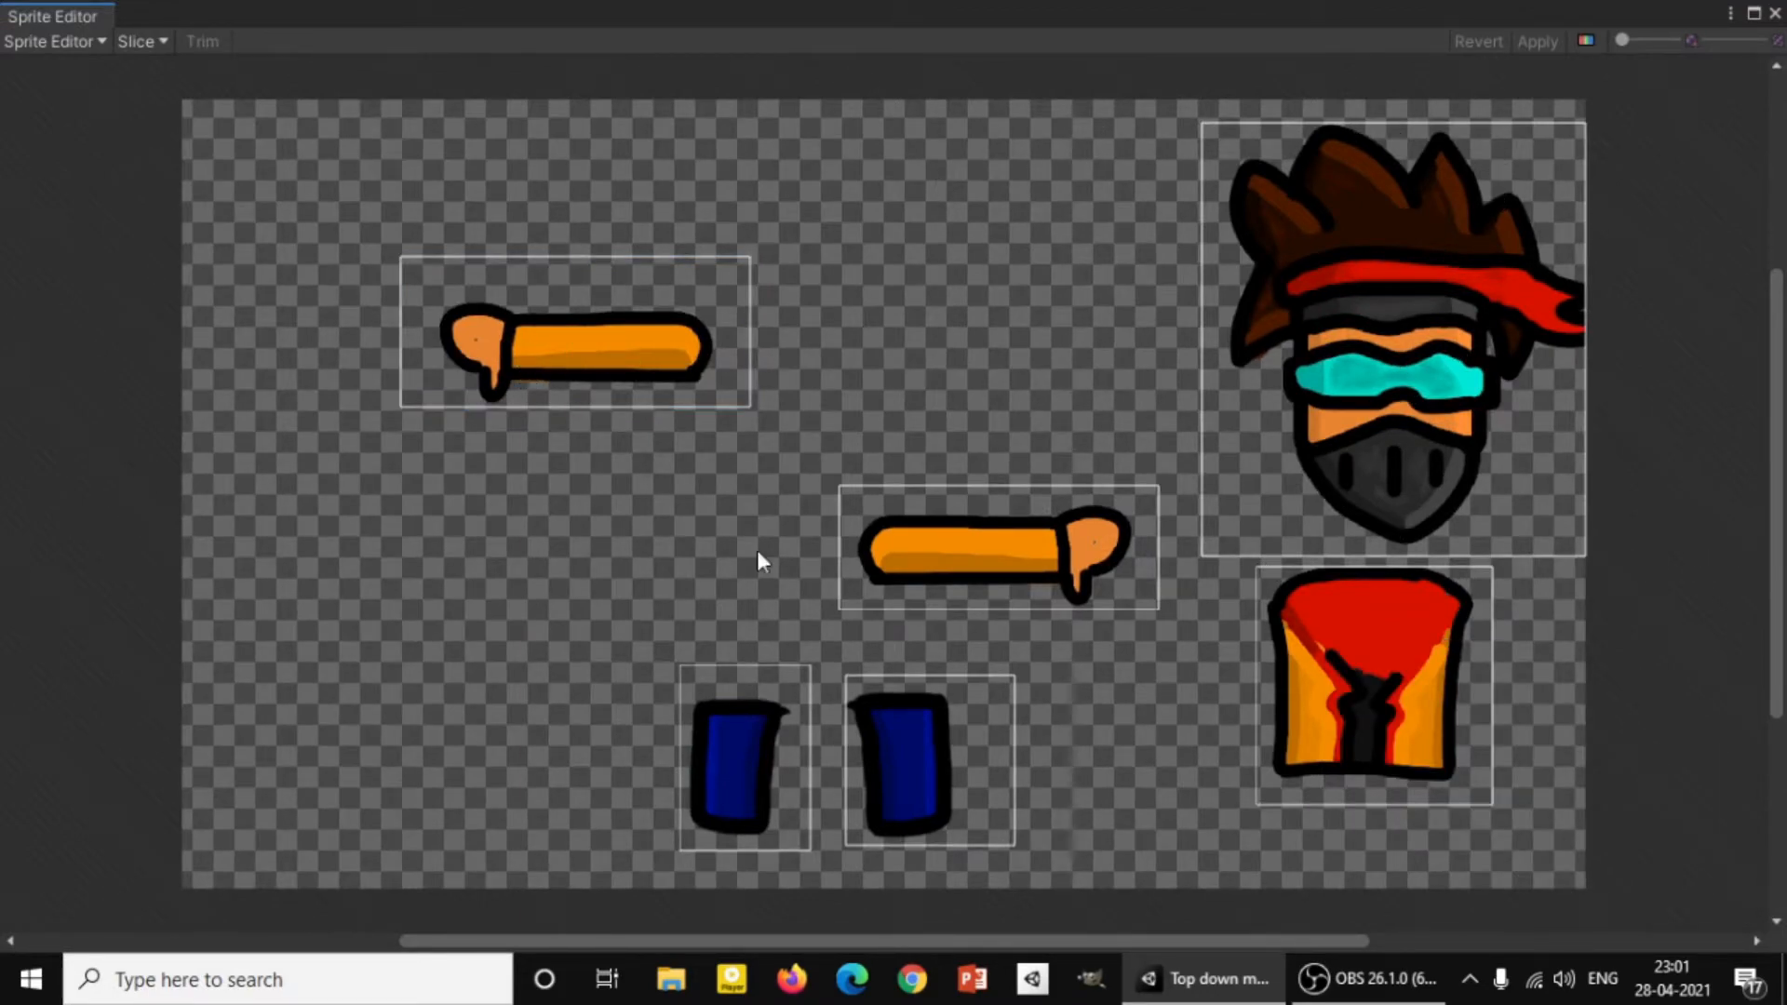
pyautogui.click(1774, 13)
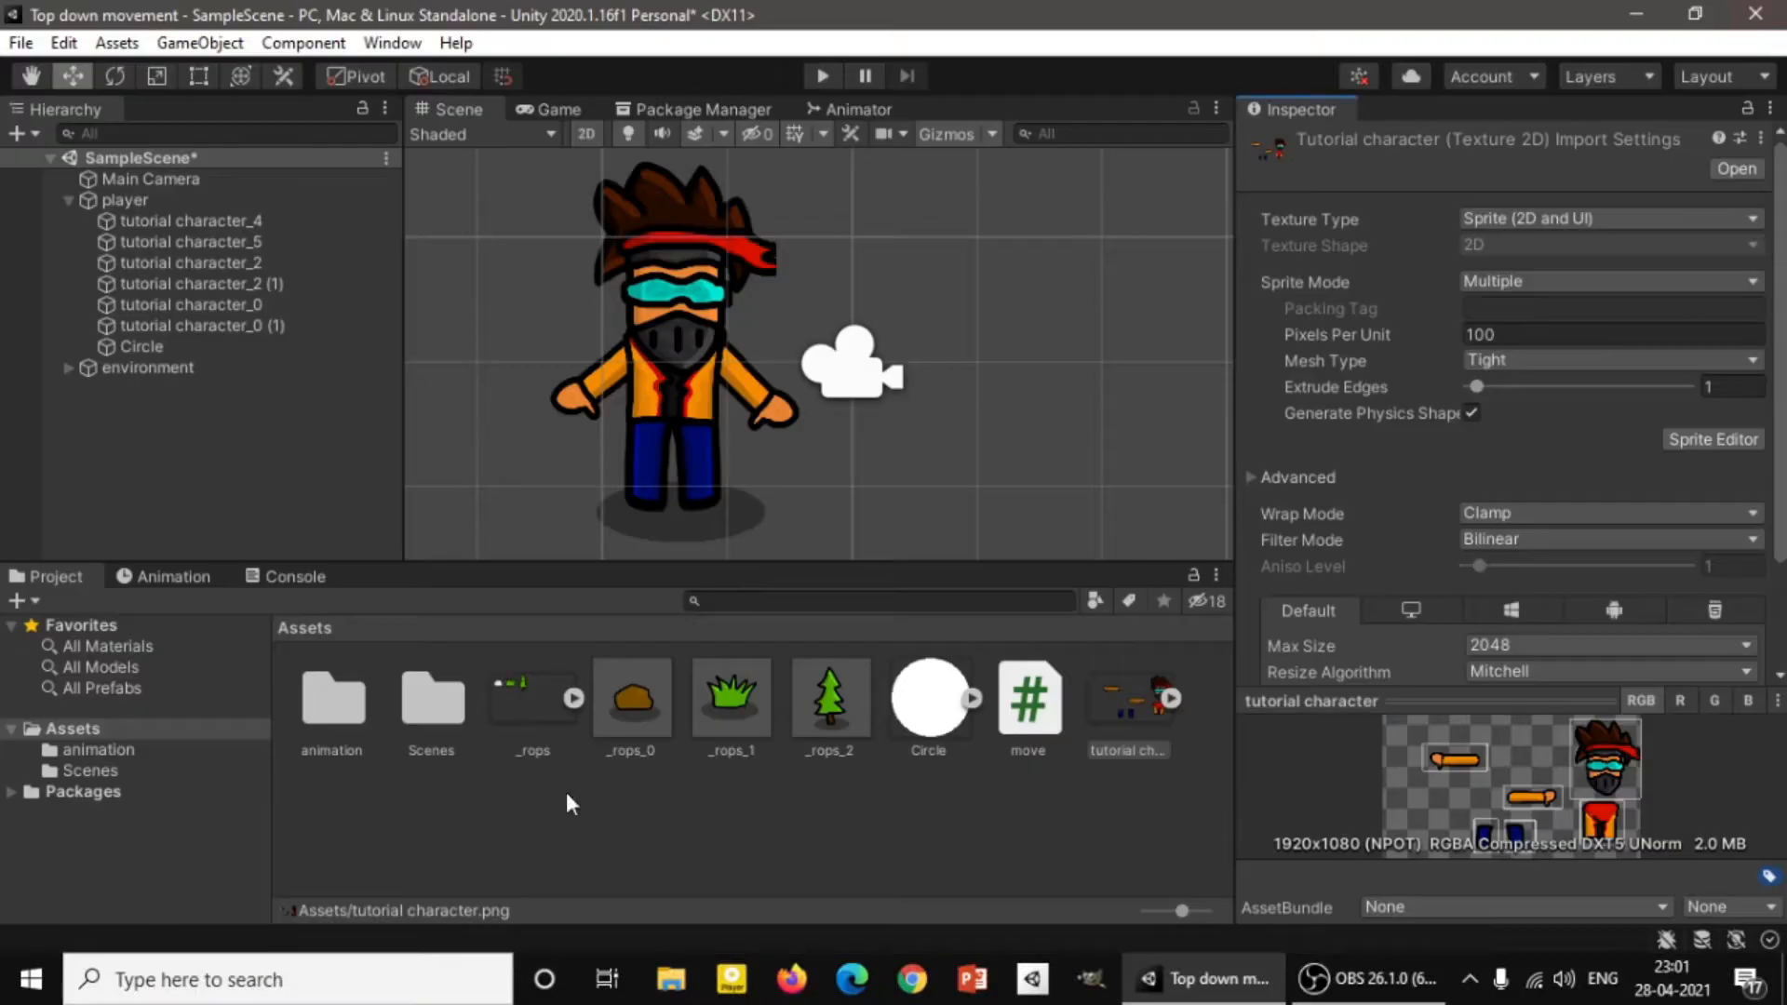
# Try raising the leg tutorial character_2 in the scene and undo the move.
pyautogui.click(667, 454)
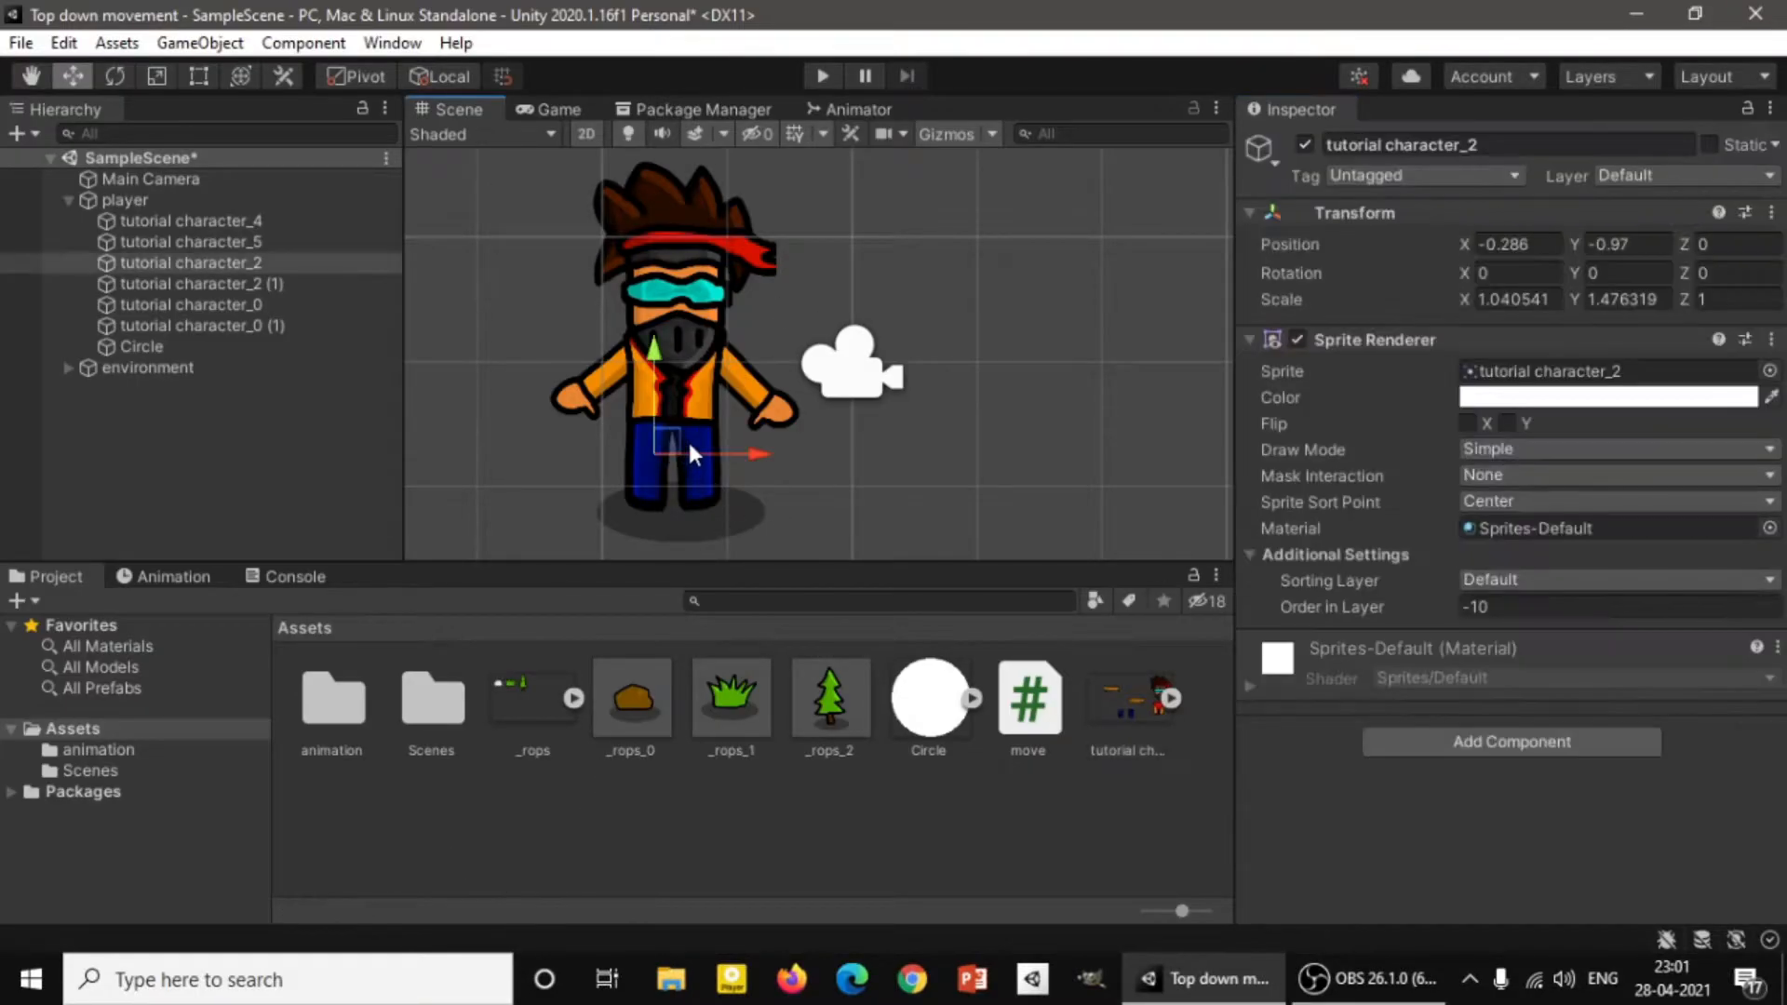
pyautogui.moveTo(648, 346); pyautogui.dragTo(654, 277)
pyautogui.hotkey('ctrl', 'z')
# Start recording the run clip and raise the leg tutorial character_2 (1) to Y -0.52 at frame 0.
pyautogui.click(173, 577)
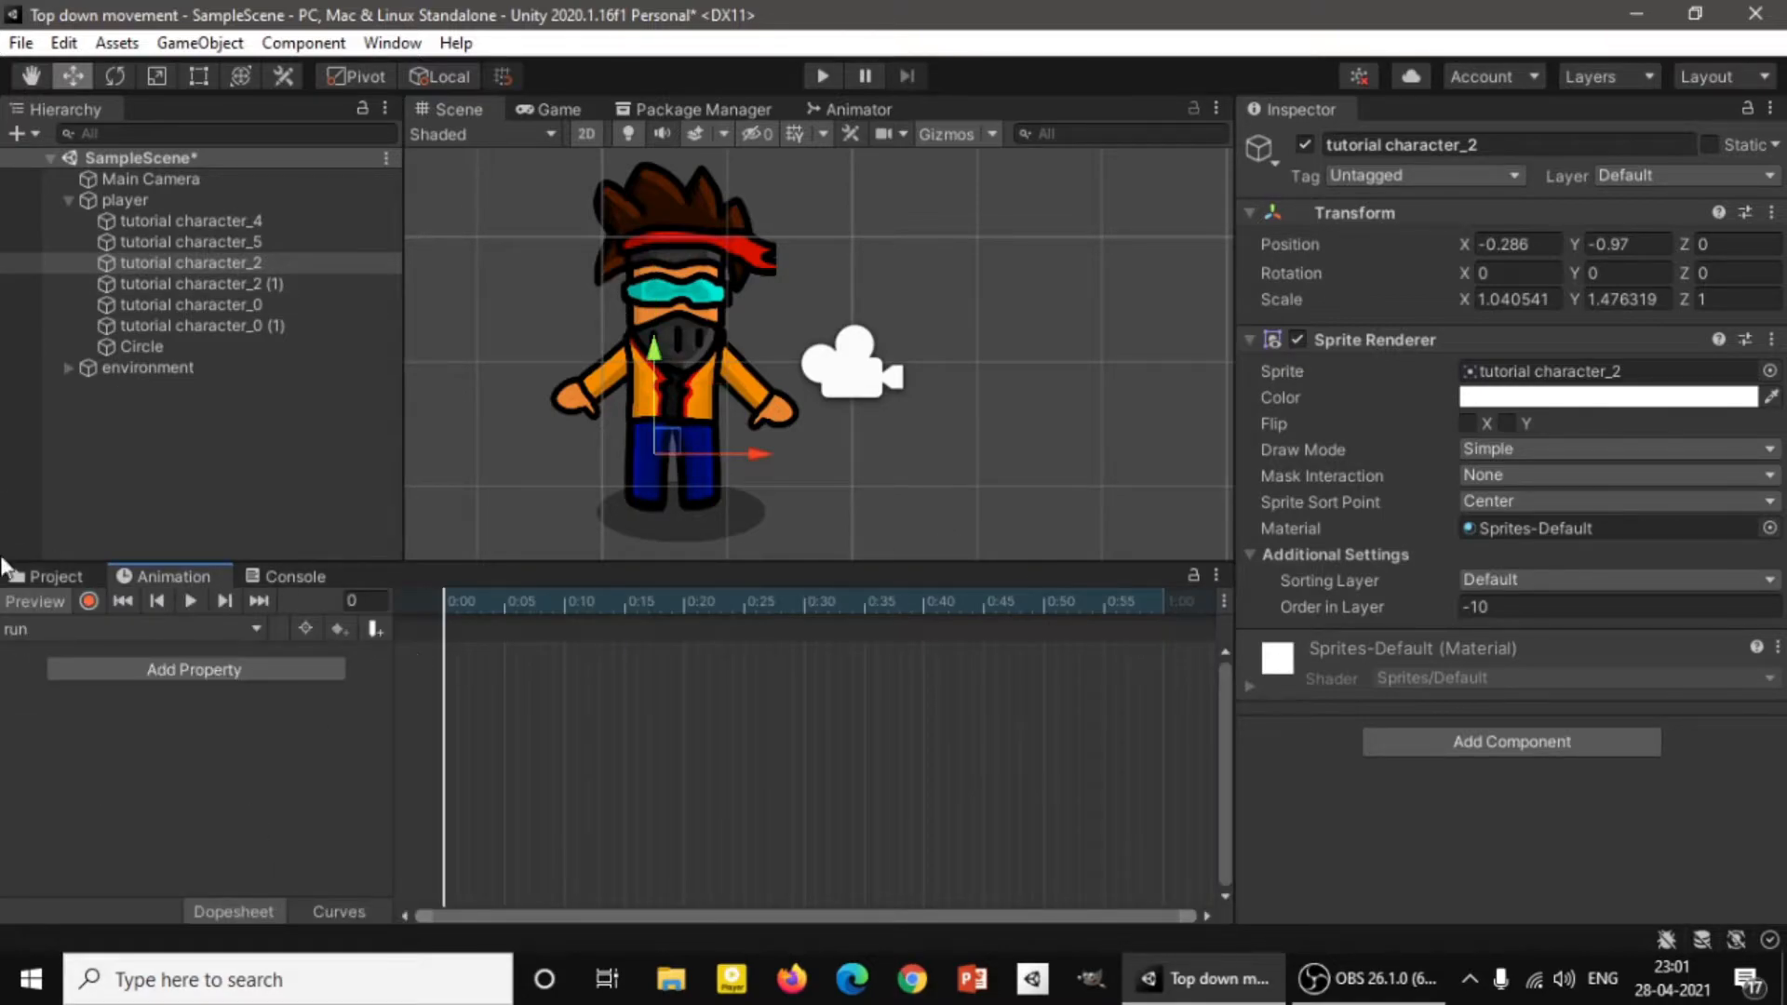
pyautogui.click(88, 601)
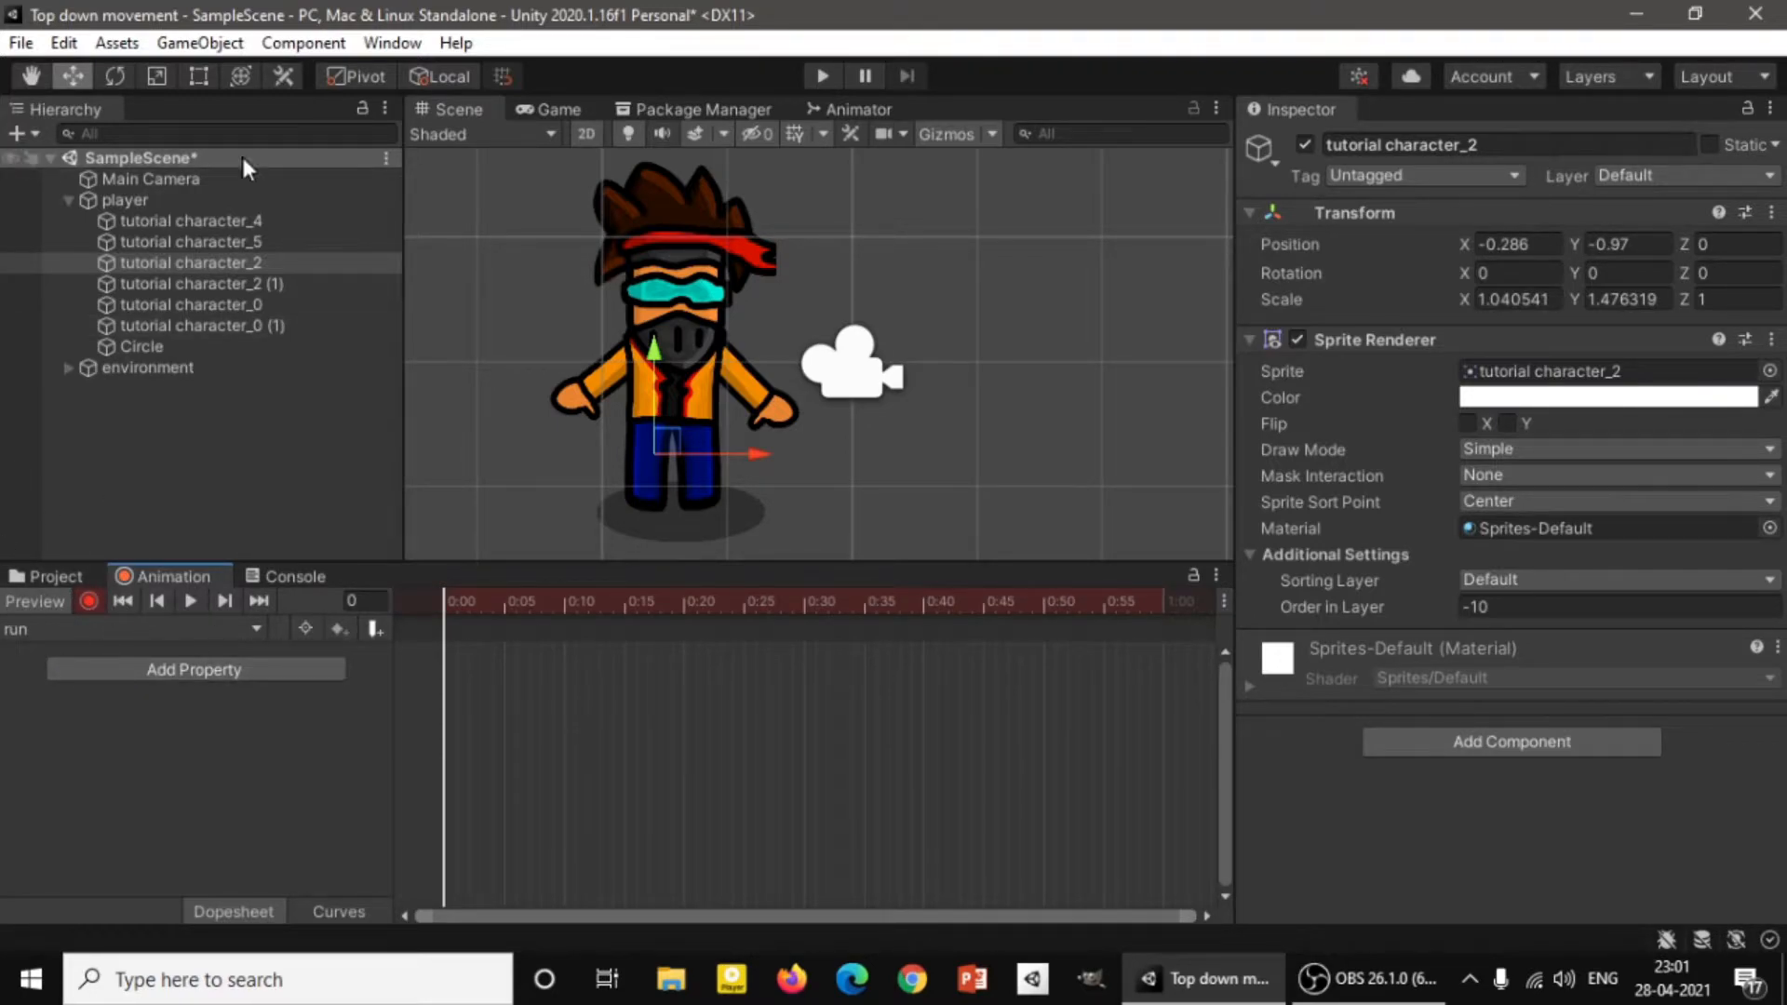
pyautogui.click(699, 479)
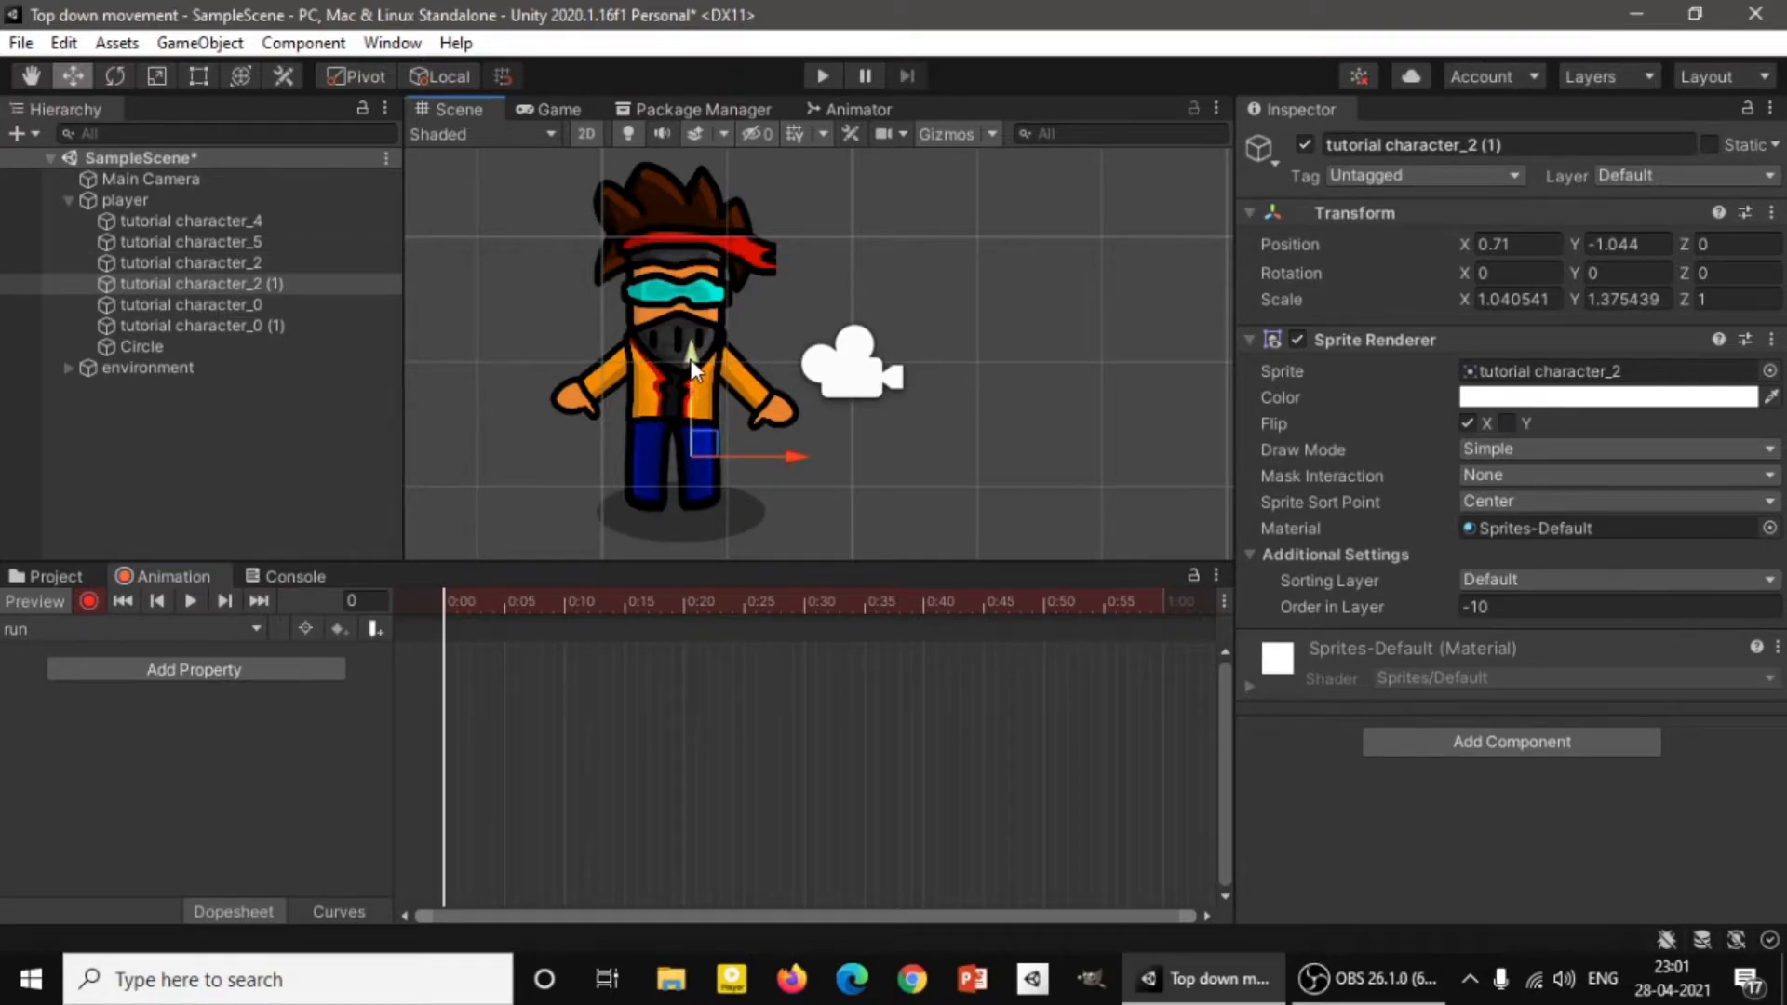
pyautogui.moveTo(693, 367); pyautogui.dragTo(689, 342)
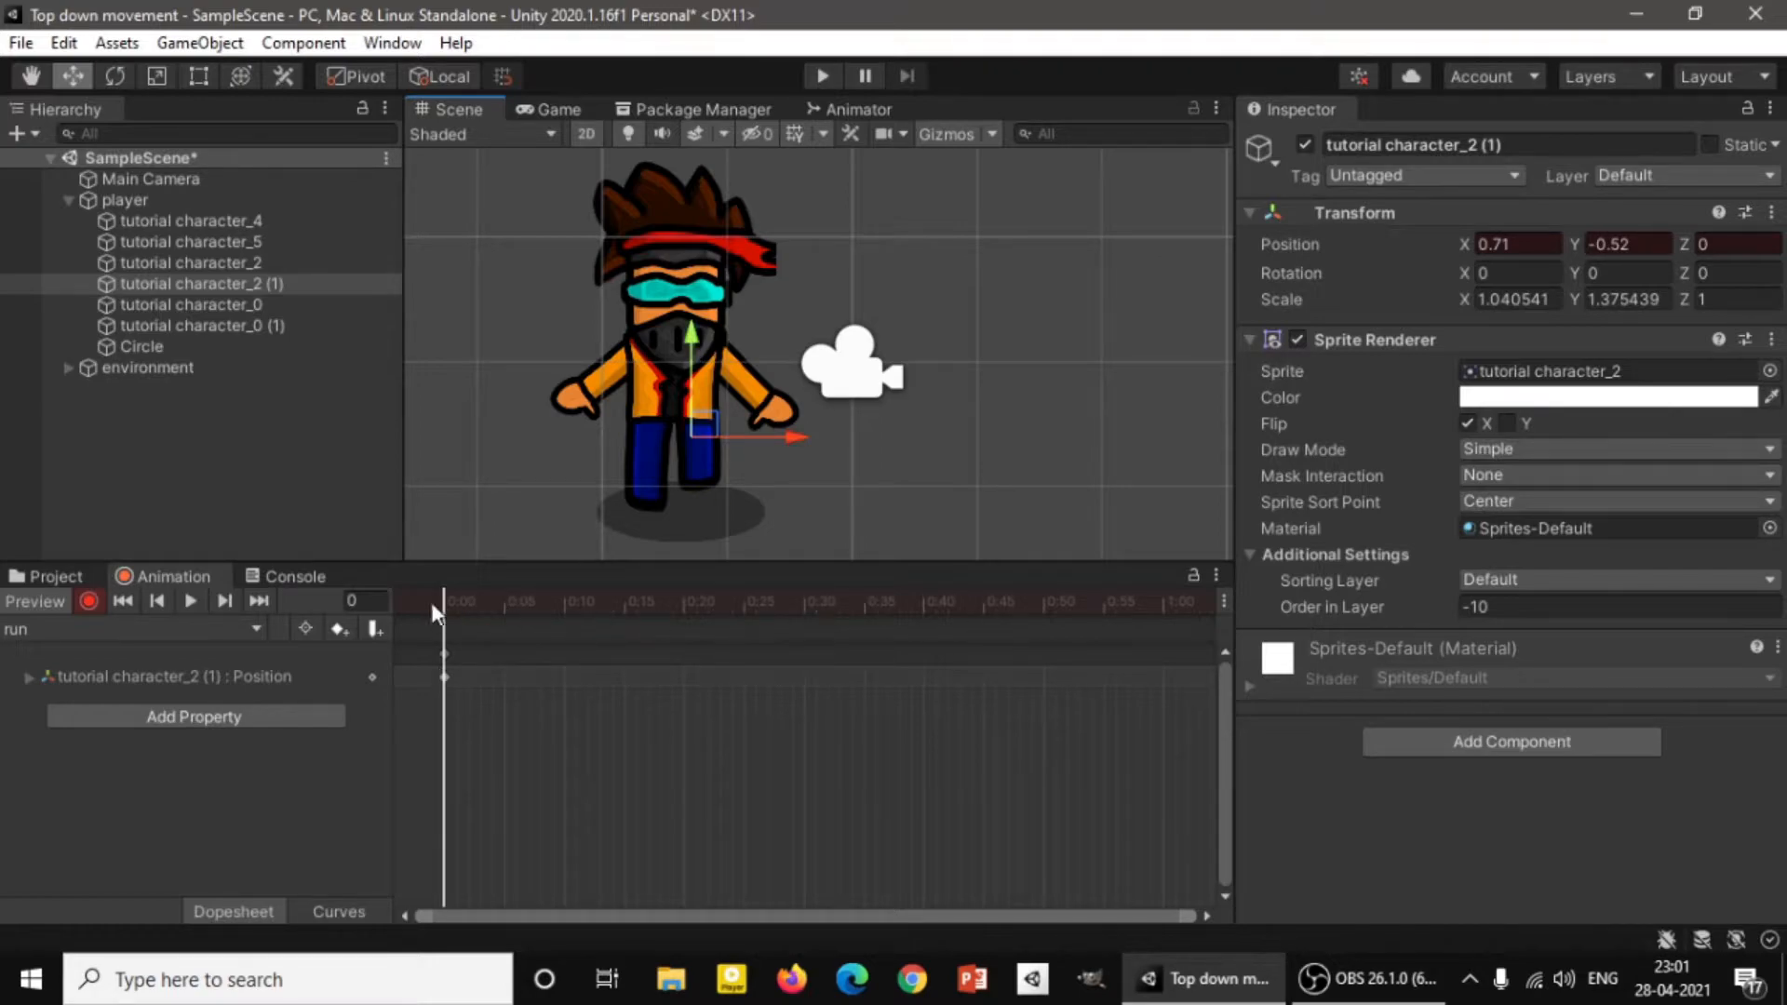
# At frame 5, lower the leg tutorial character_2 (1), raise tutorial character_2 to Y -0.37, and stop recording.
pyautogui.click(504, 607)
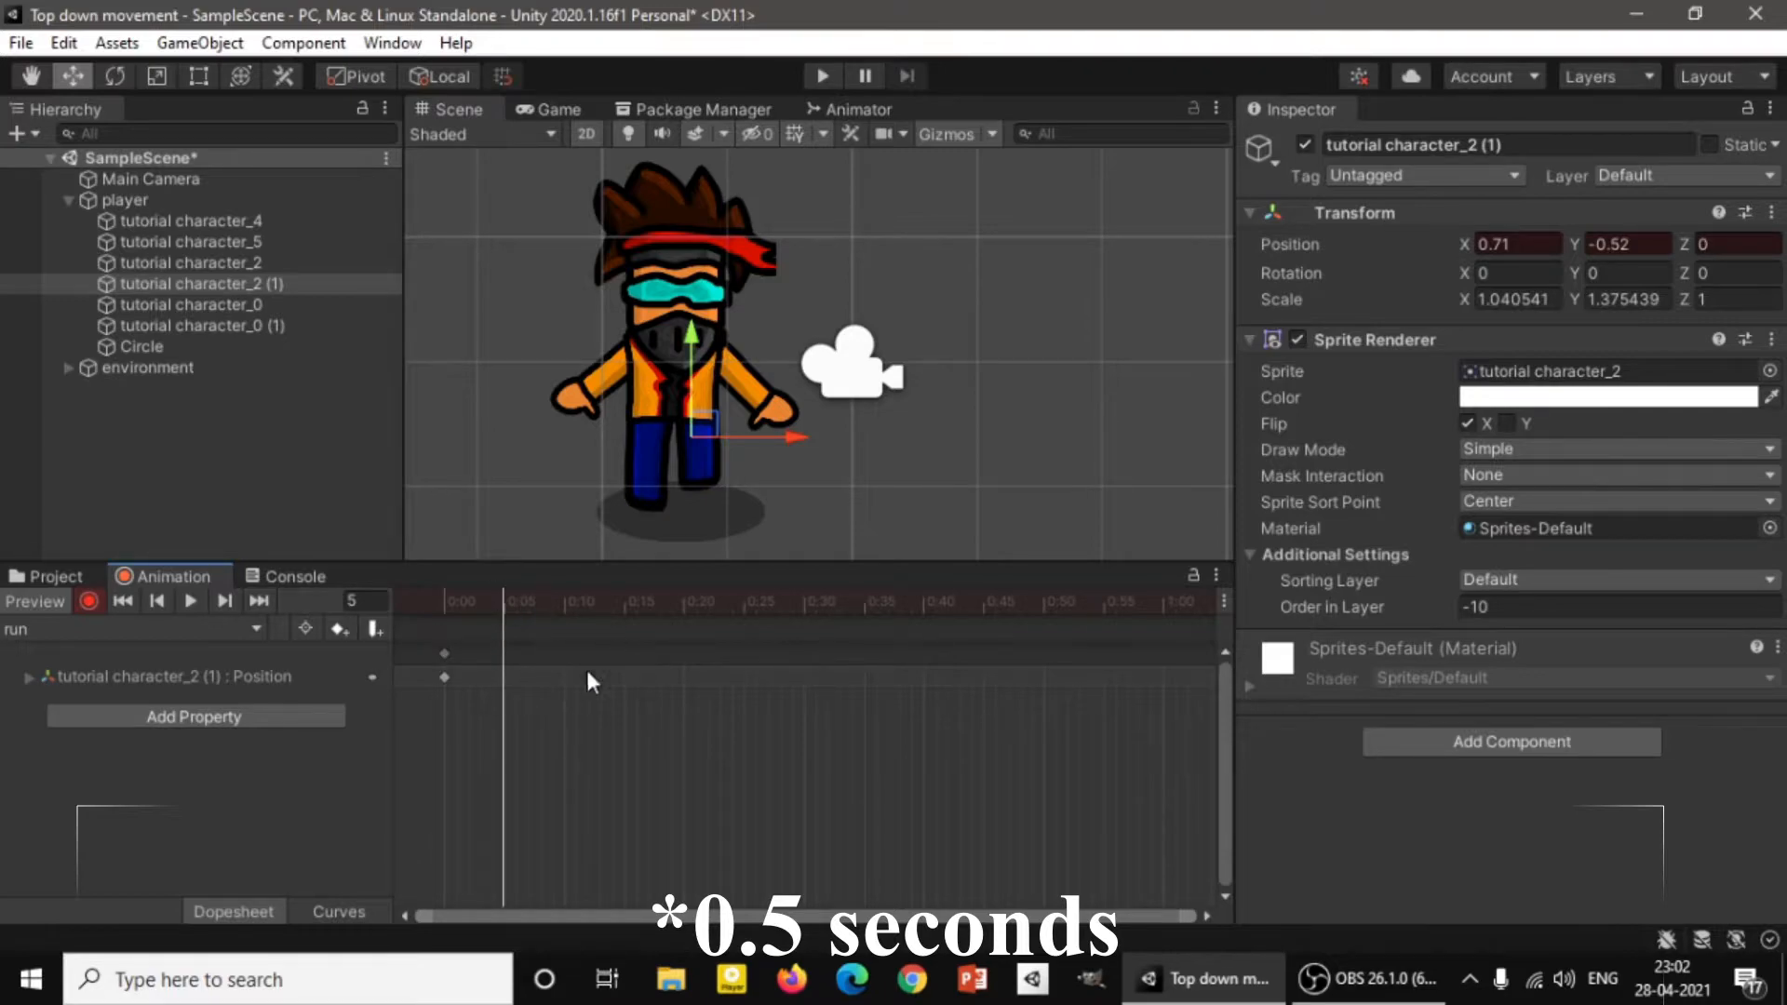
pyautogui.click(921, 603)
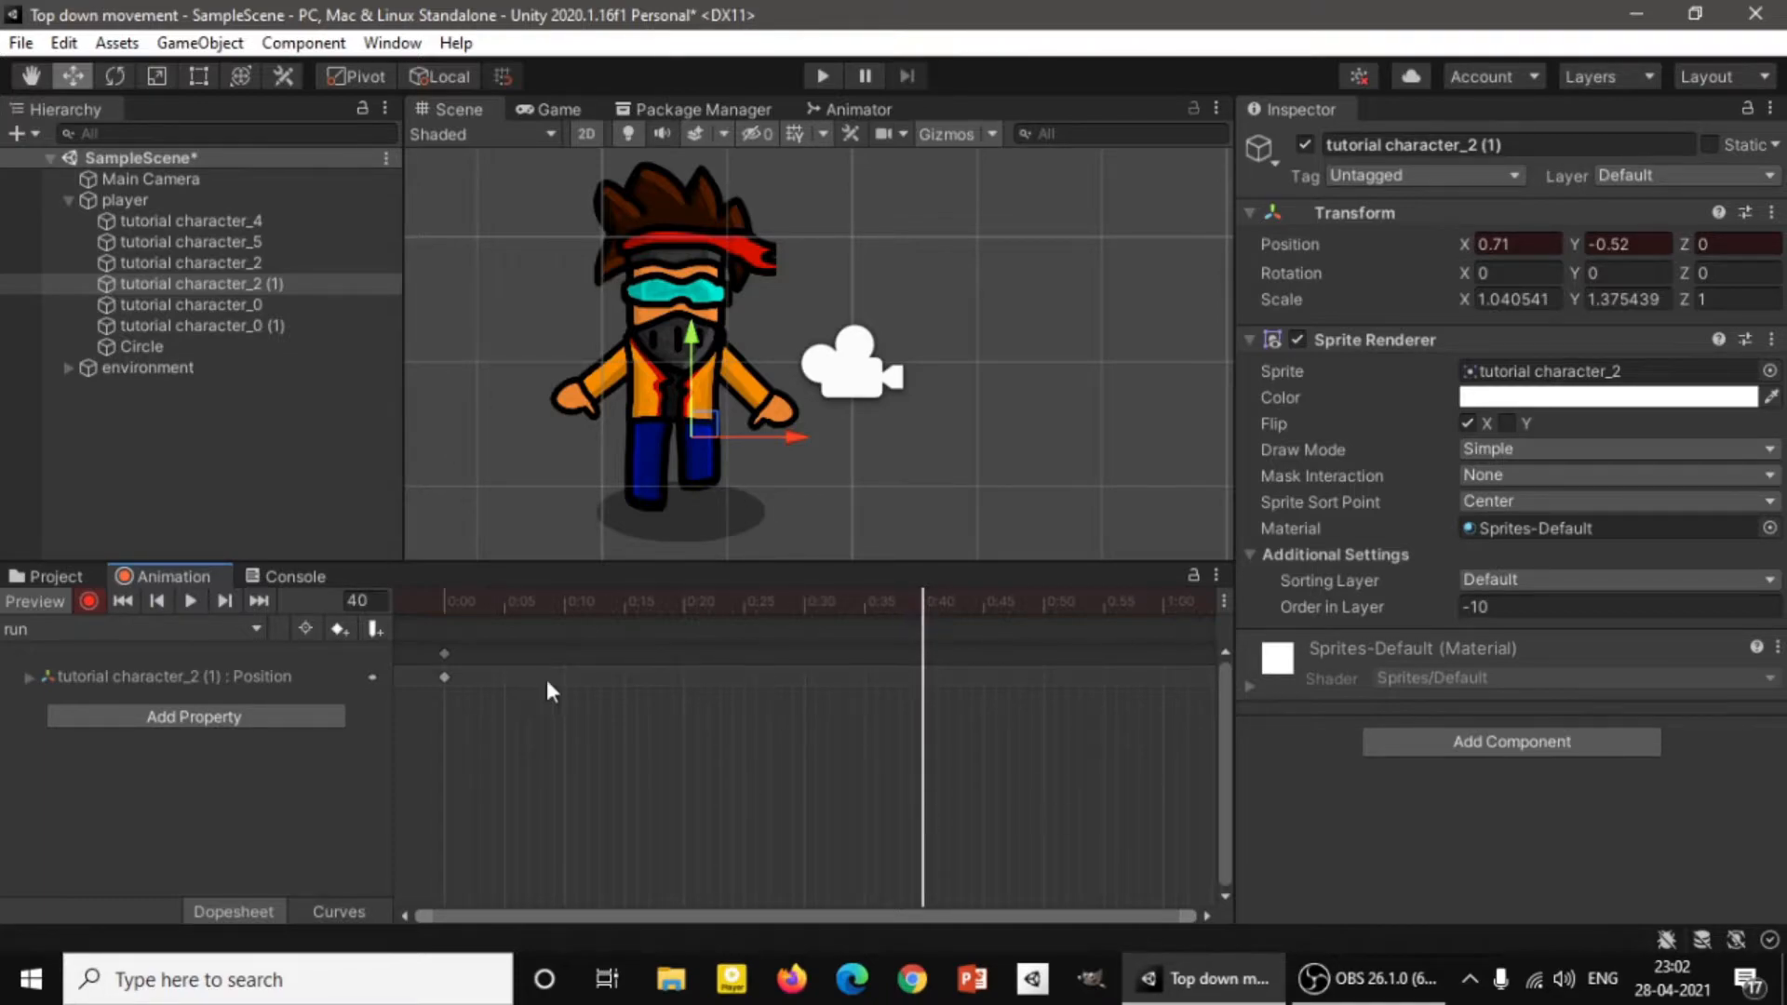
pyautogui.click(500, 603)
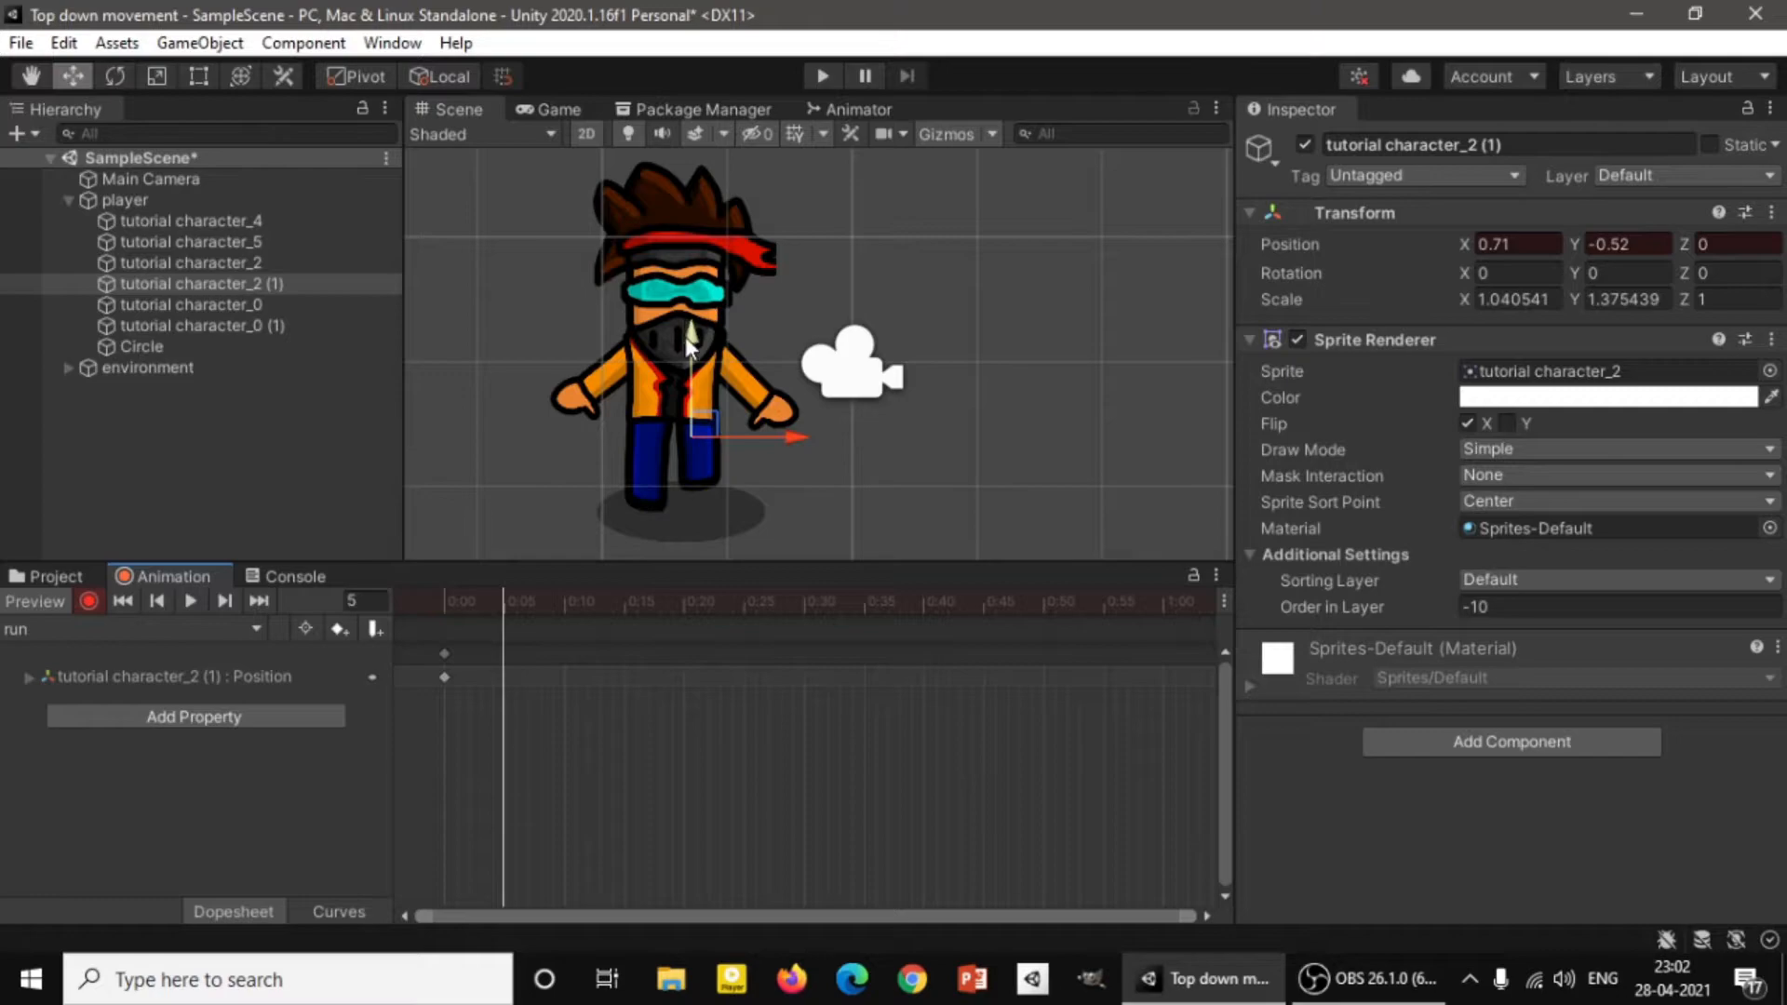
pyautogui.moveTo(694, 335); pyautogui.dragTo(649, 335)
pyautogui.click(648, 474)
pyautogui.click(89, 600)
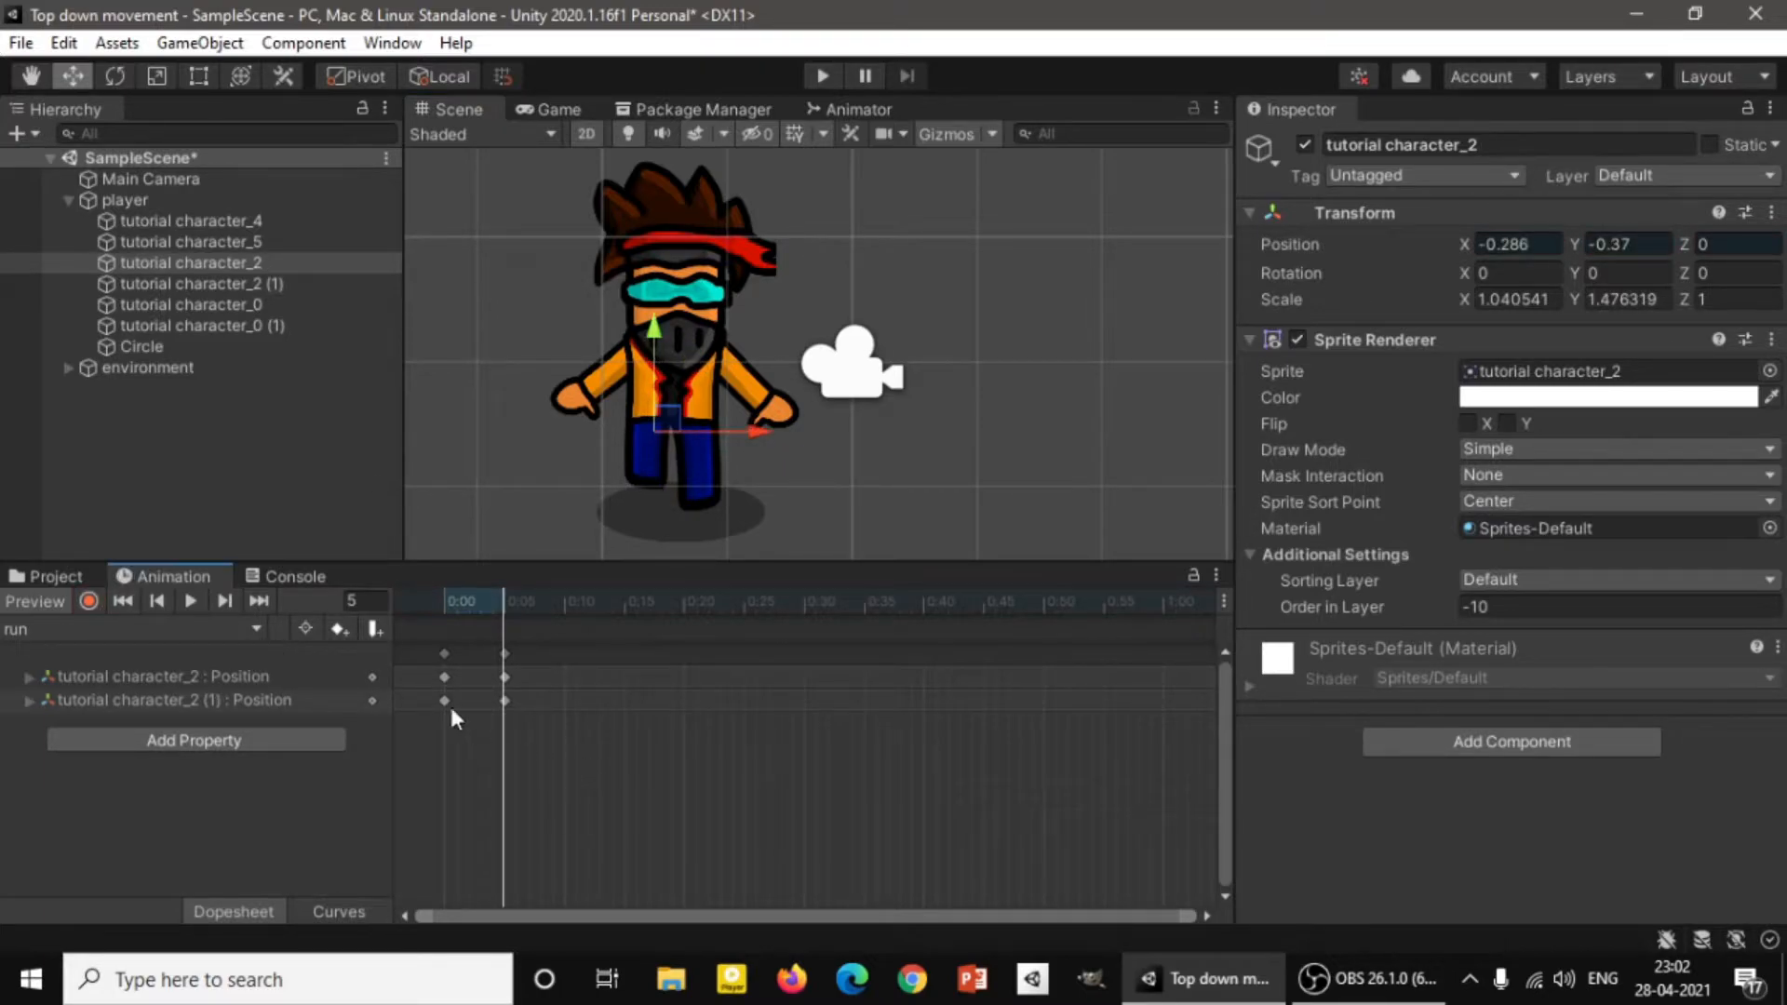
# Copy both legs' position keyframes from frame 0 to frame 10 and return the playhead to the start.
pyautogui.moveTo(465, 724); pyautogui.dragTo(405, 535)
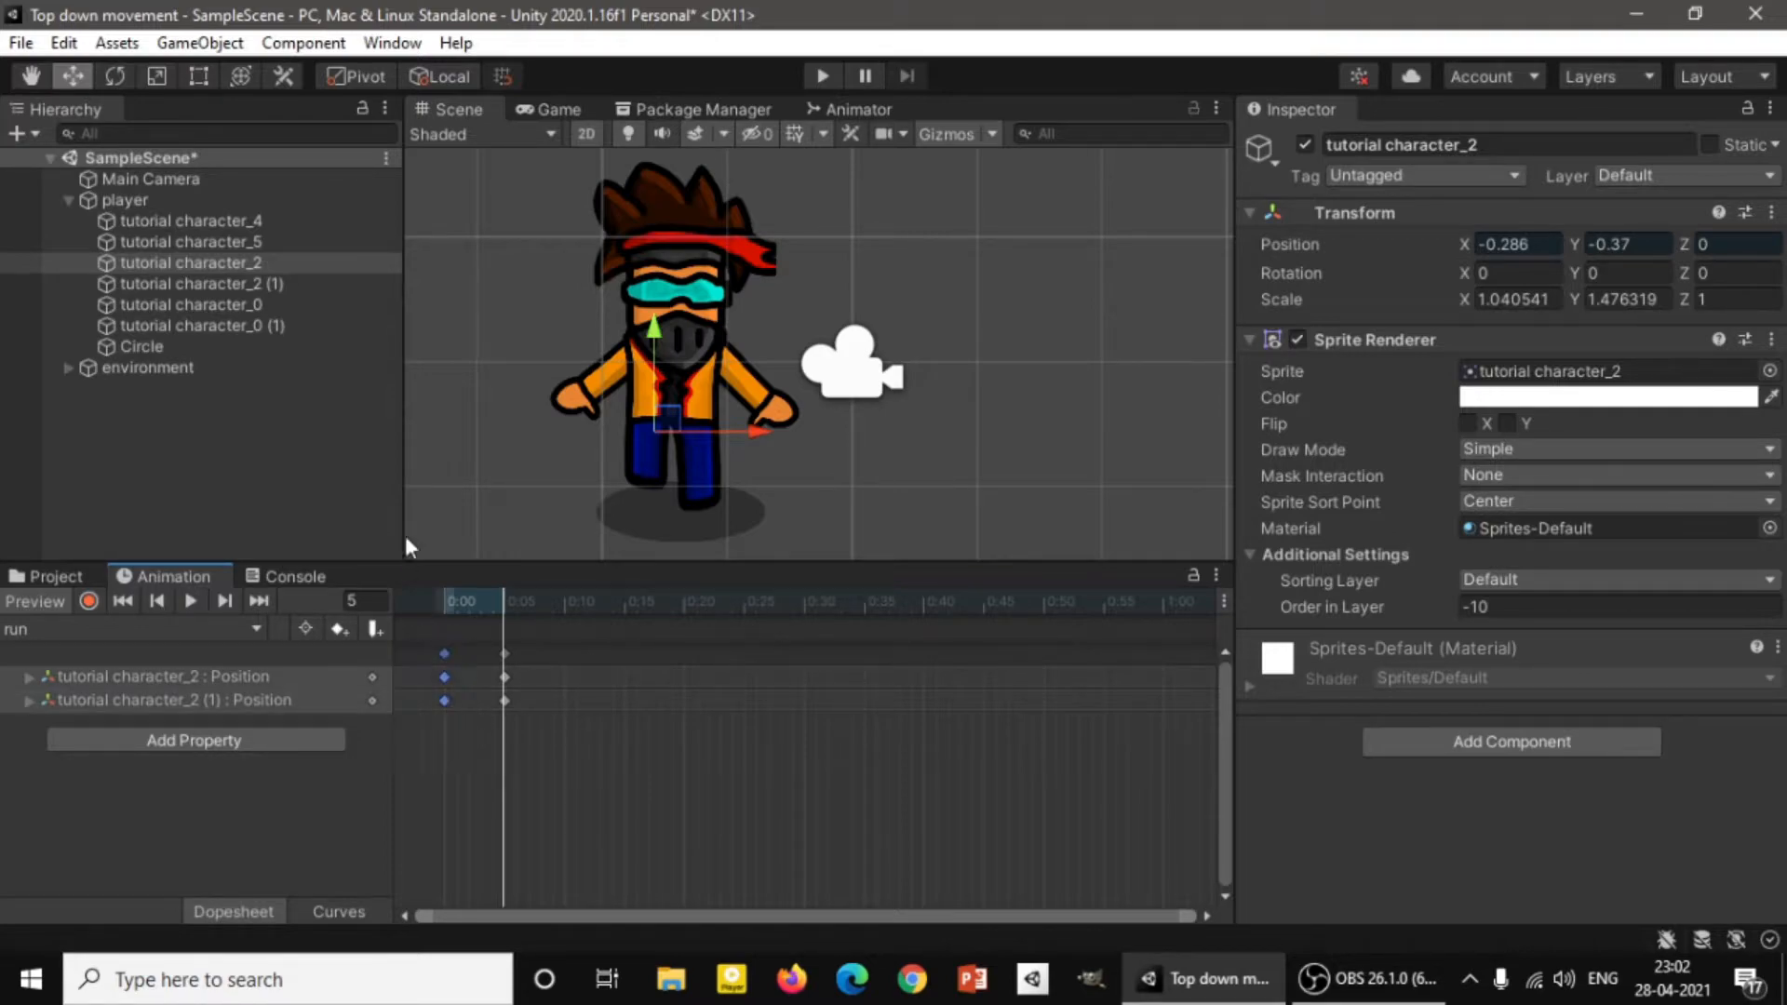
pyautogui.click(566, 605)
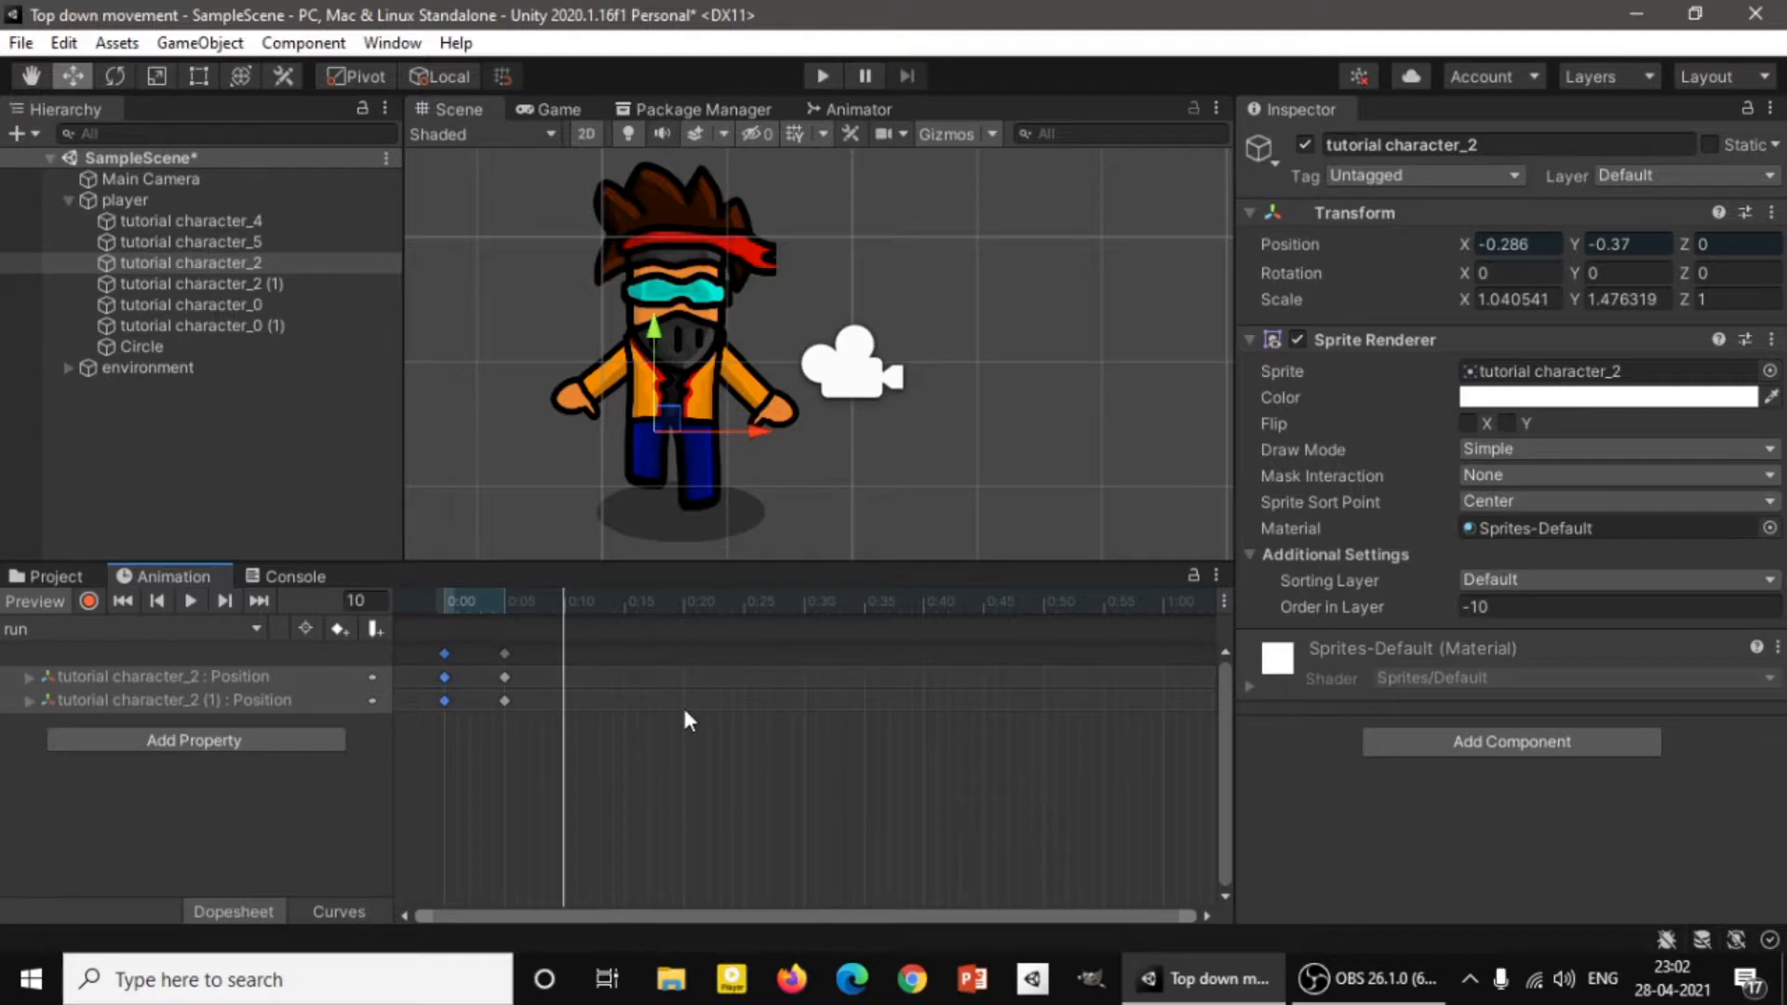
pyautogui.hotkey('ctrl', 'v')
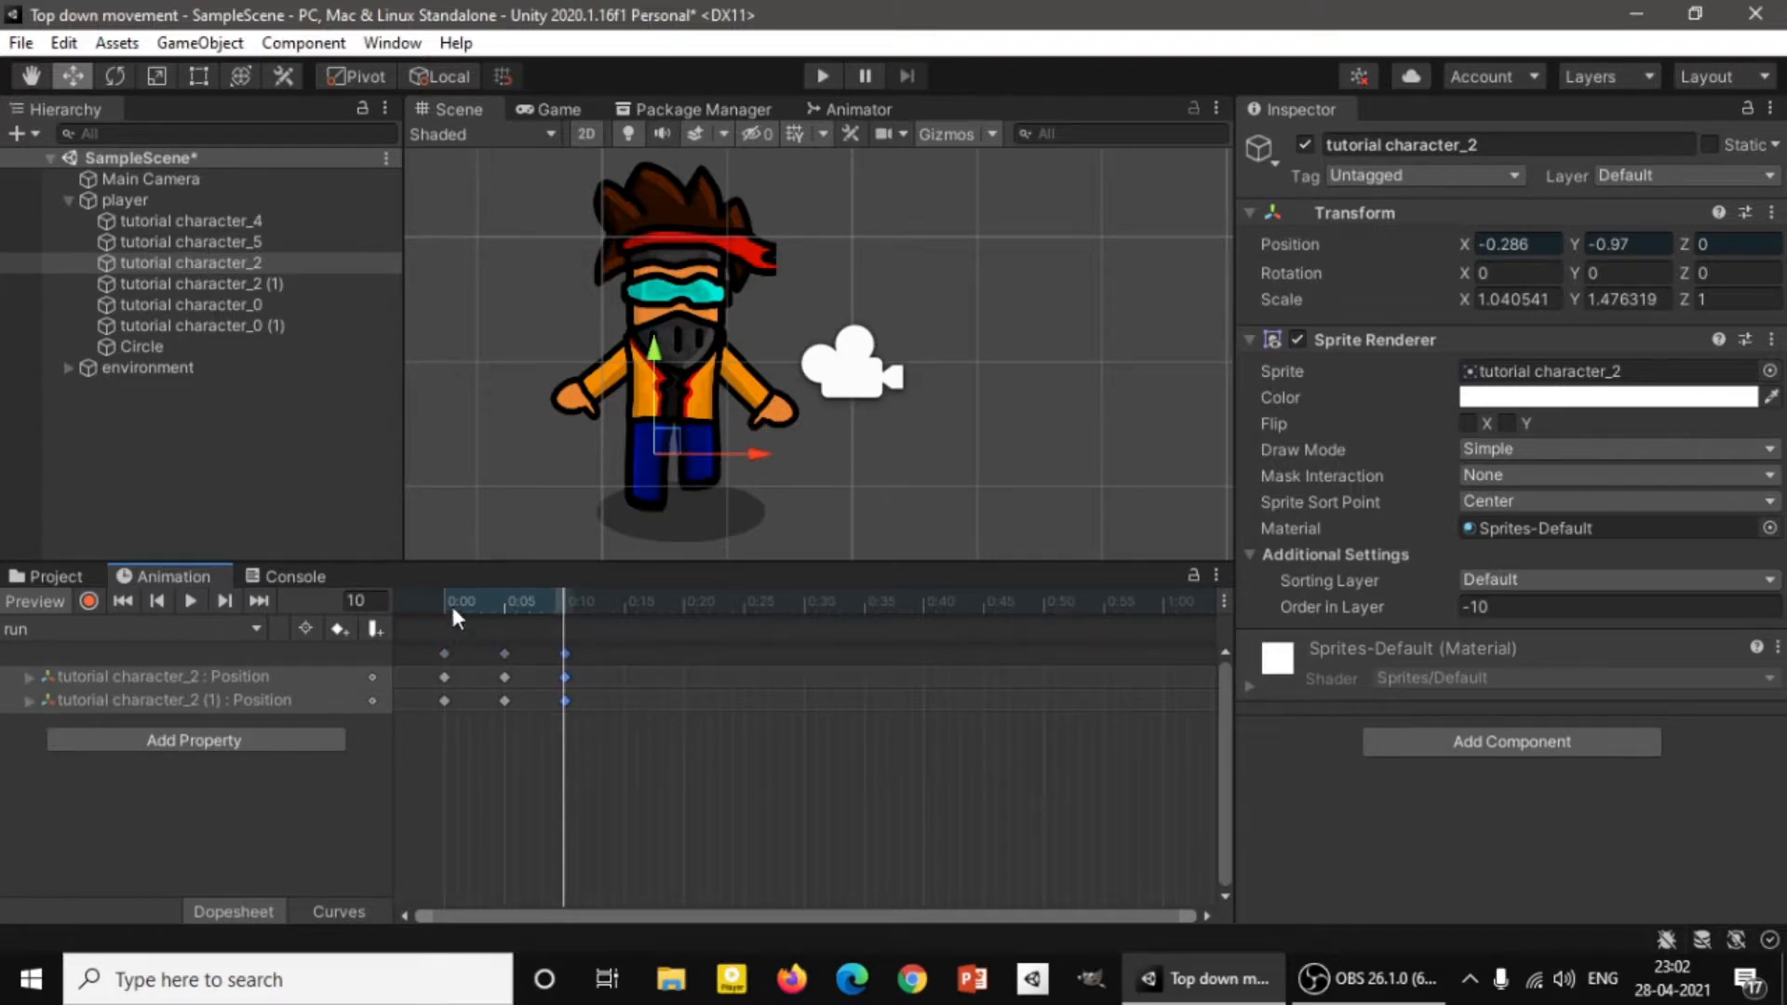
pyautogui.moveTo(447, 703); pyautogui.dragTo(398, 562)
pyautogui.click(457, 747)
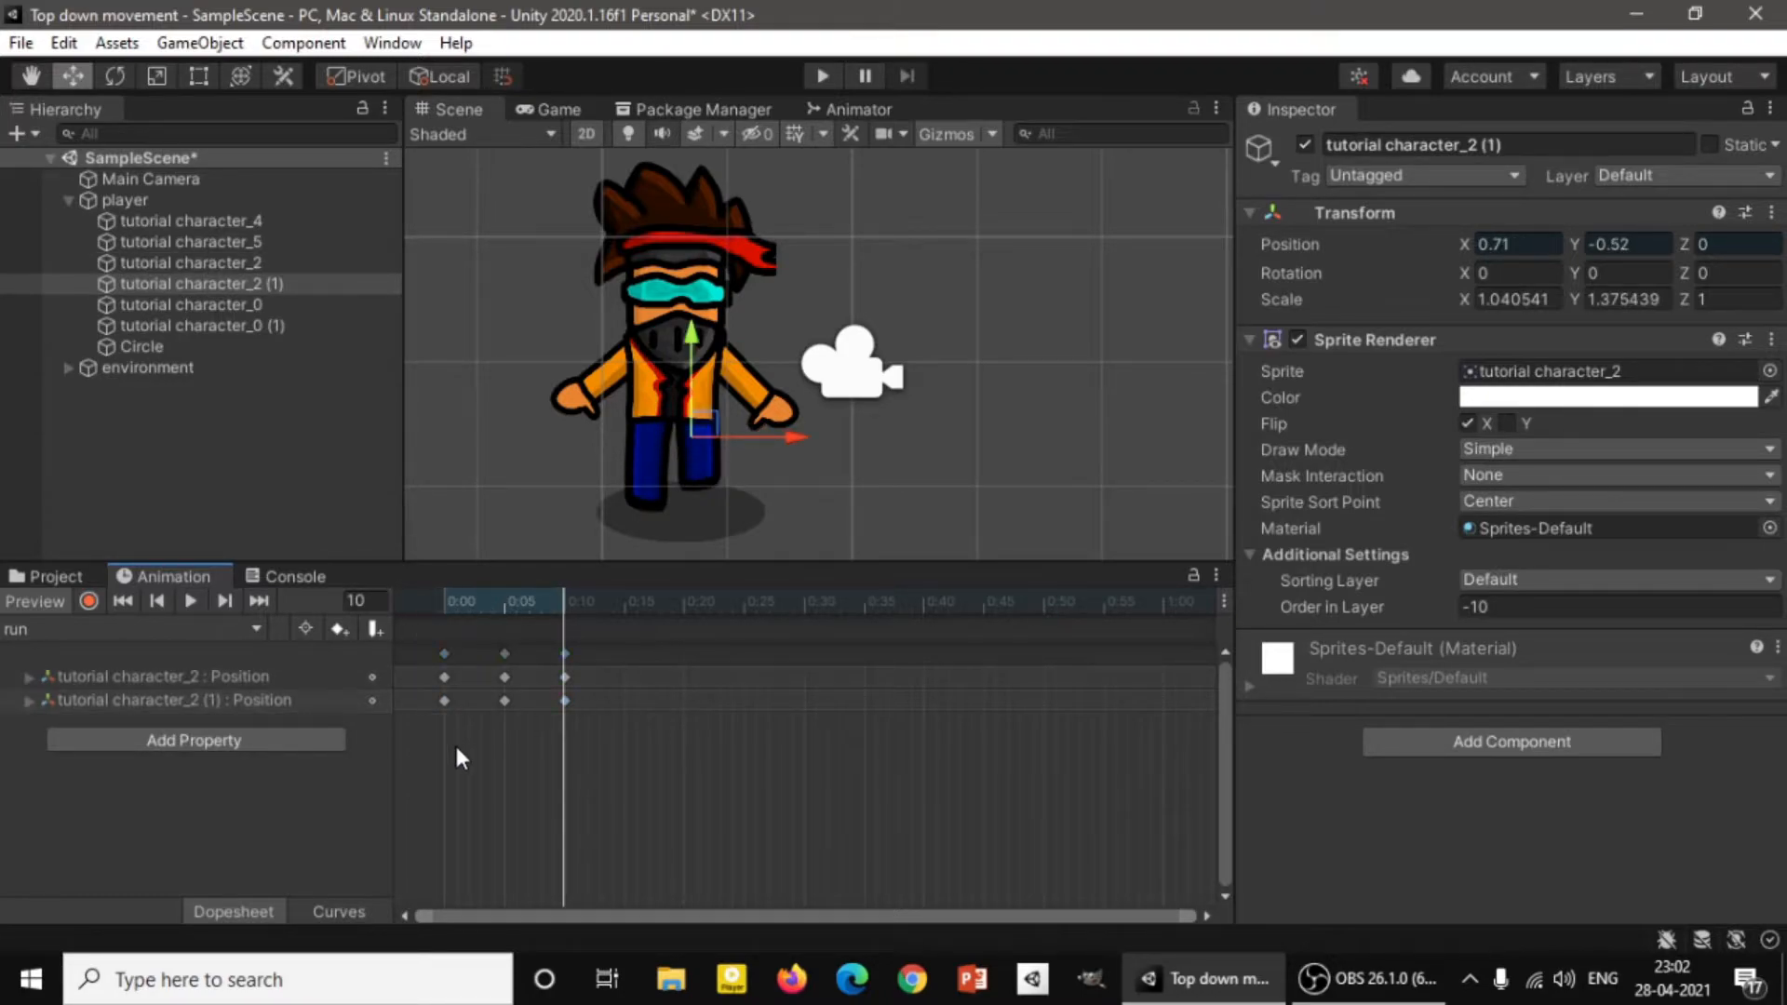
pyautogui.moveTo(466, 754); pyautogui.dragTo(422, 606)
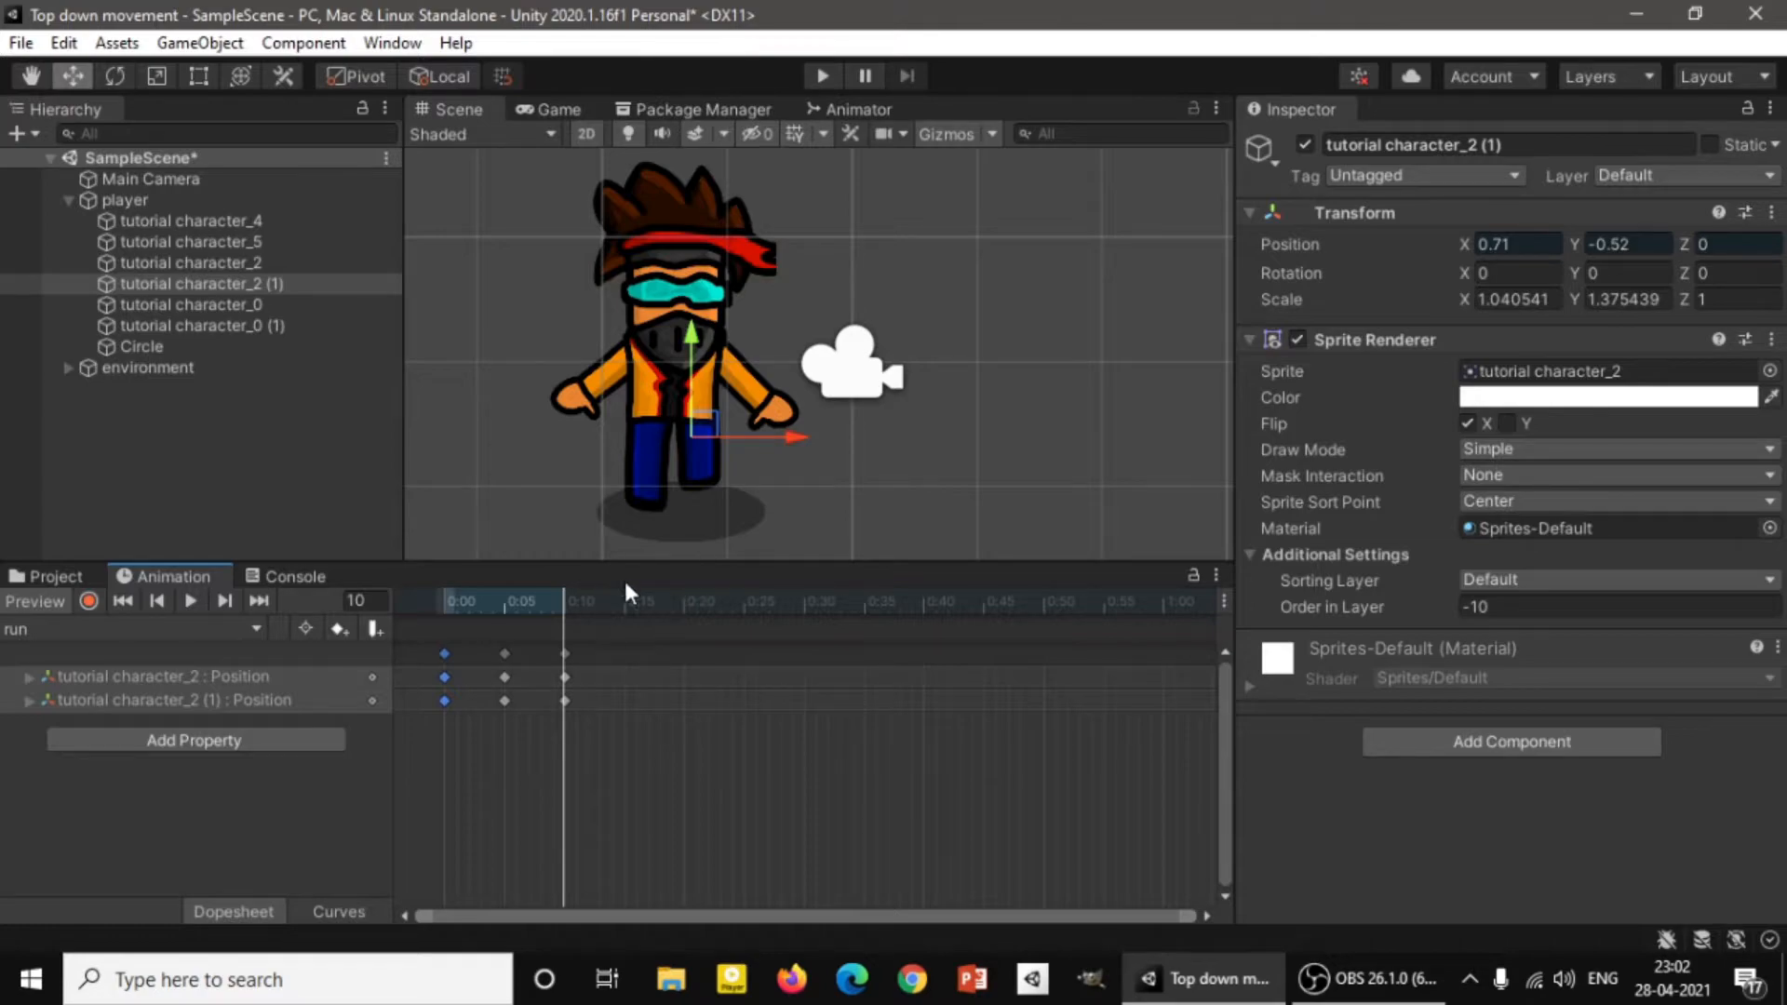
pyautogui.click(440, 597)
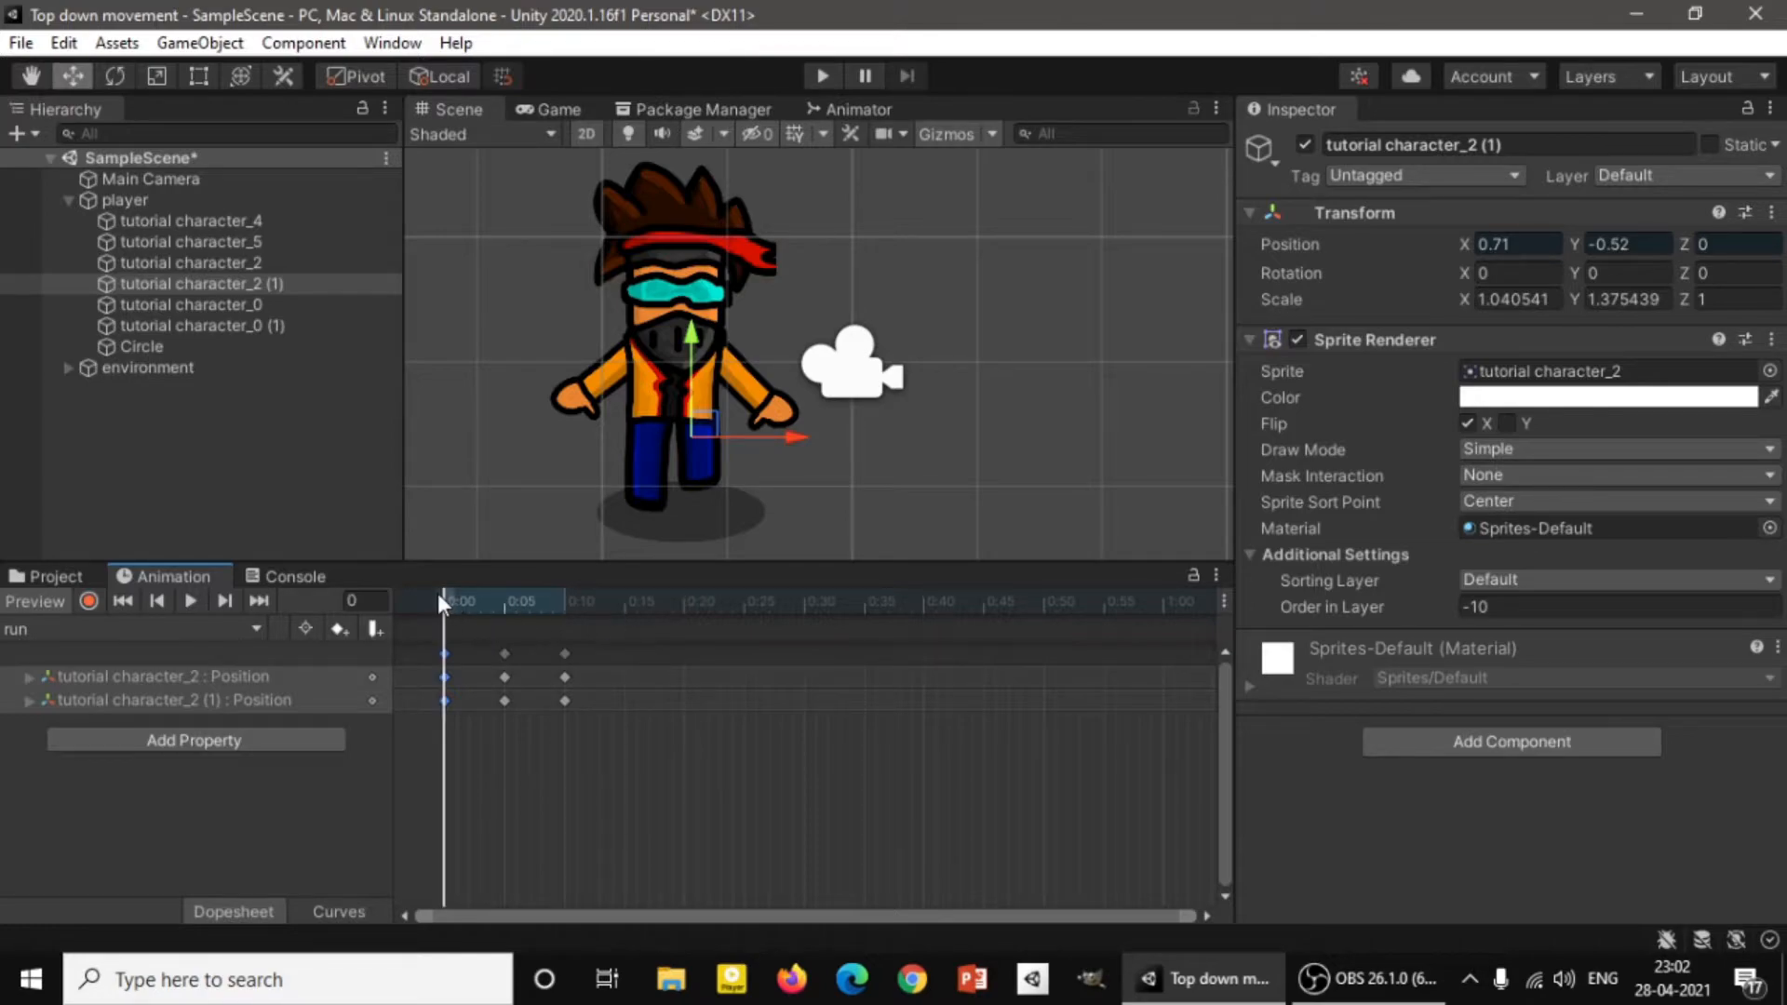
# Play back the run clip and examine the leg motion in the Game view and the Scene view.
pyautogui.click(189, 600)
pyautogui.click(558, 110)
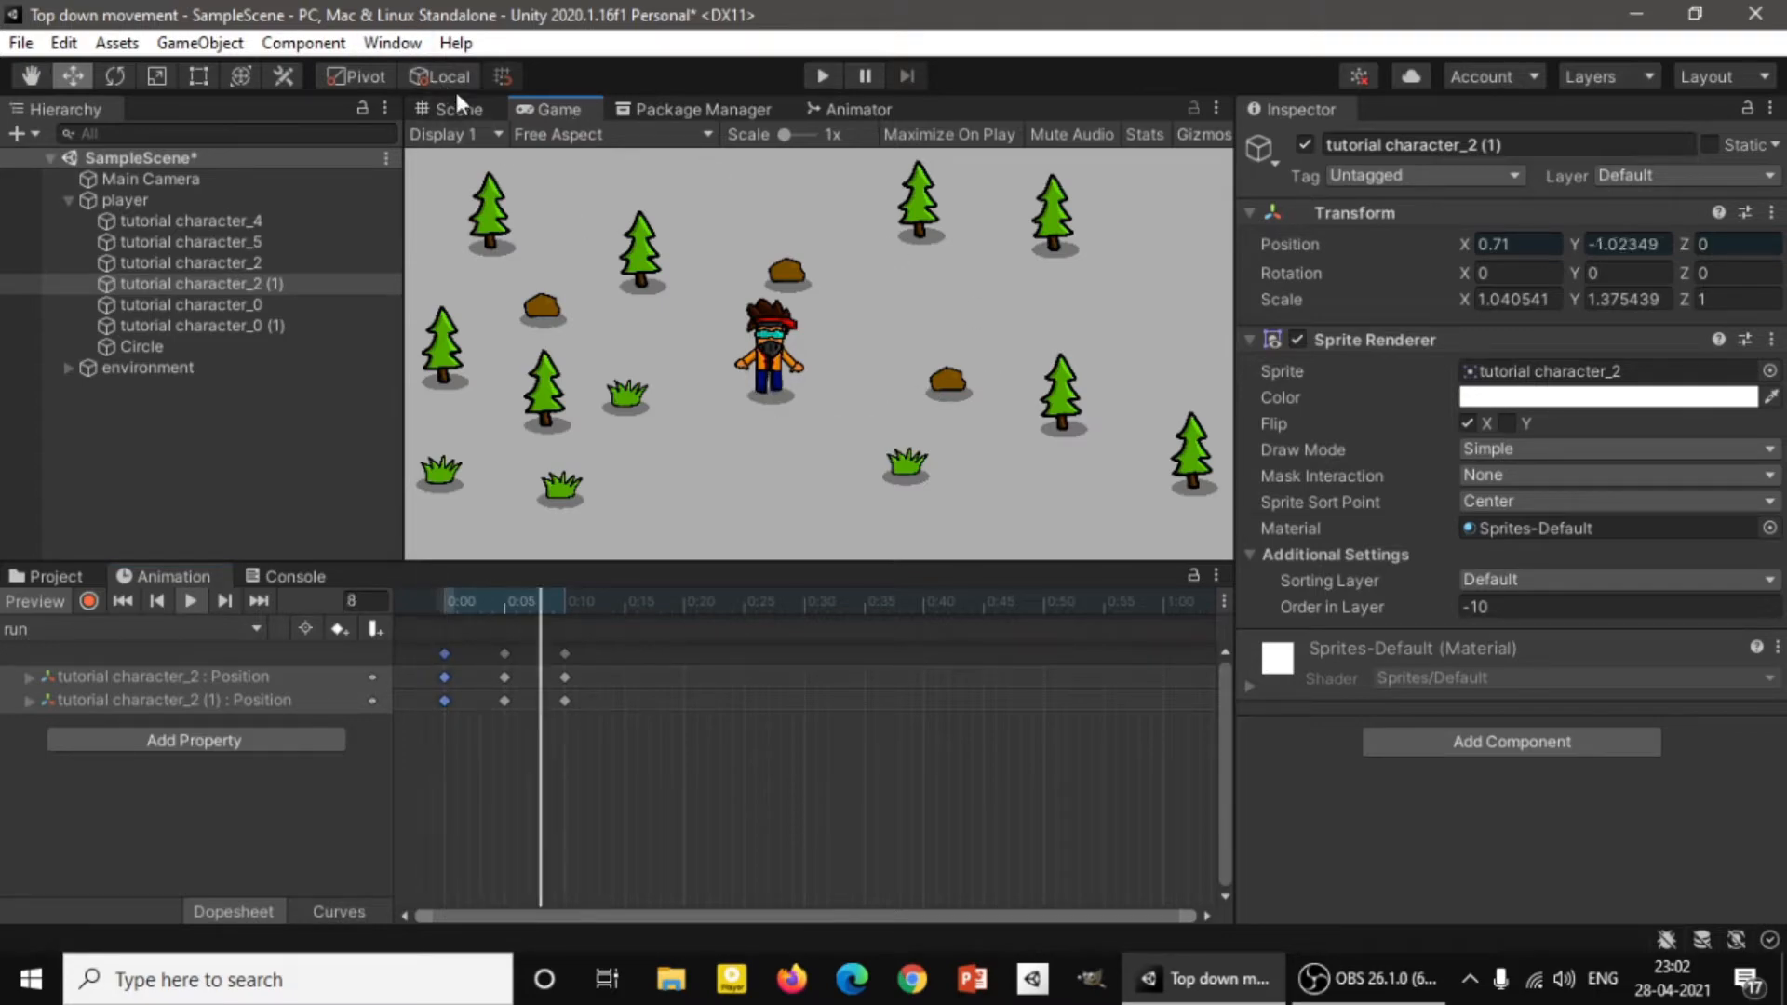
pyautogui.click(476, 110)
pyautogui.scroll(1, 791, 467)
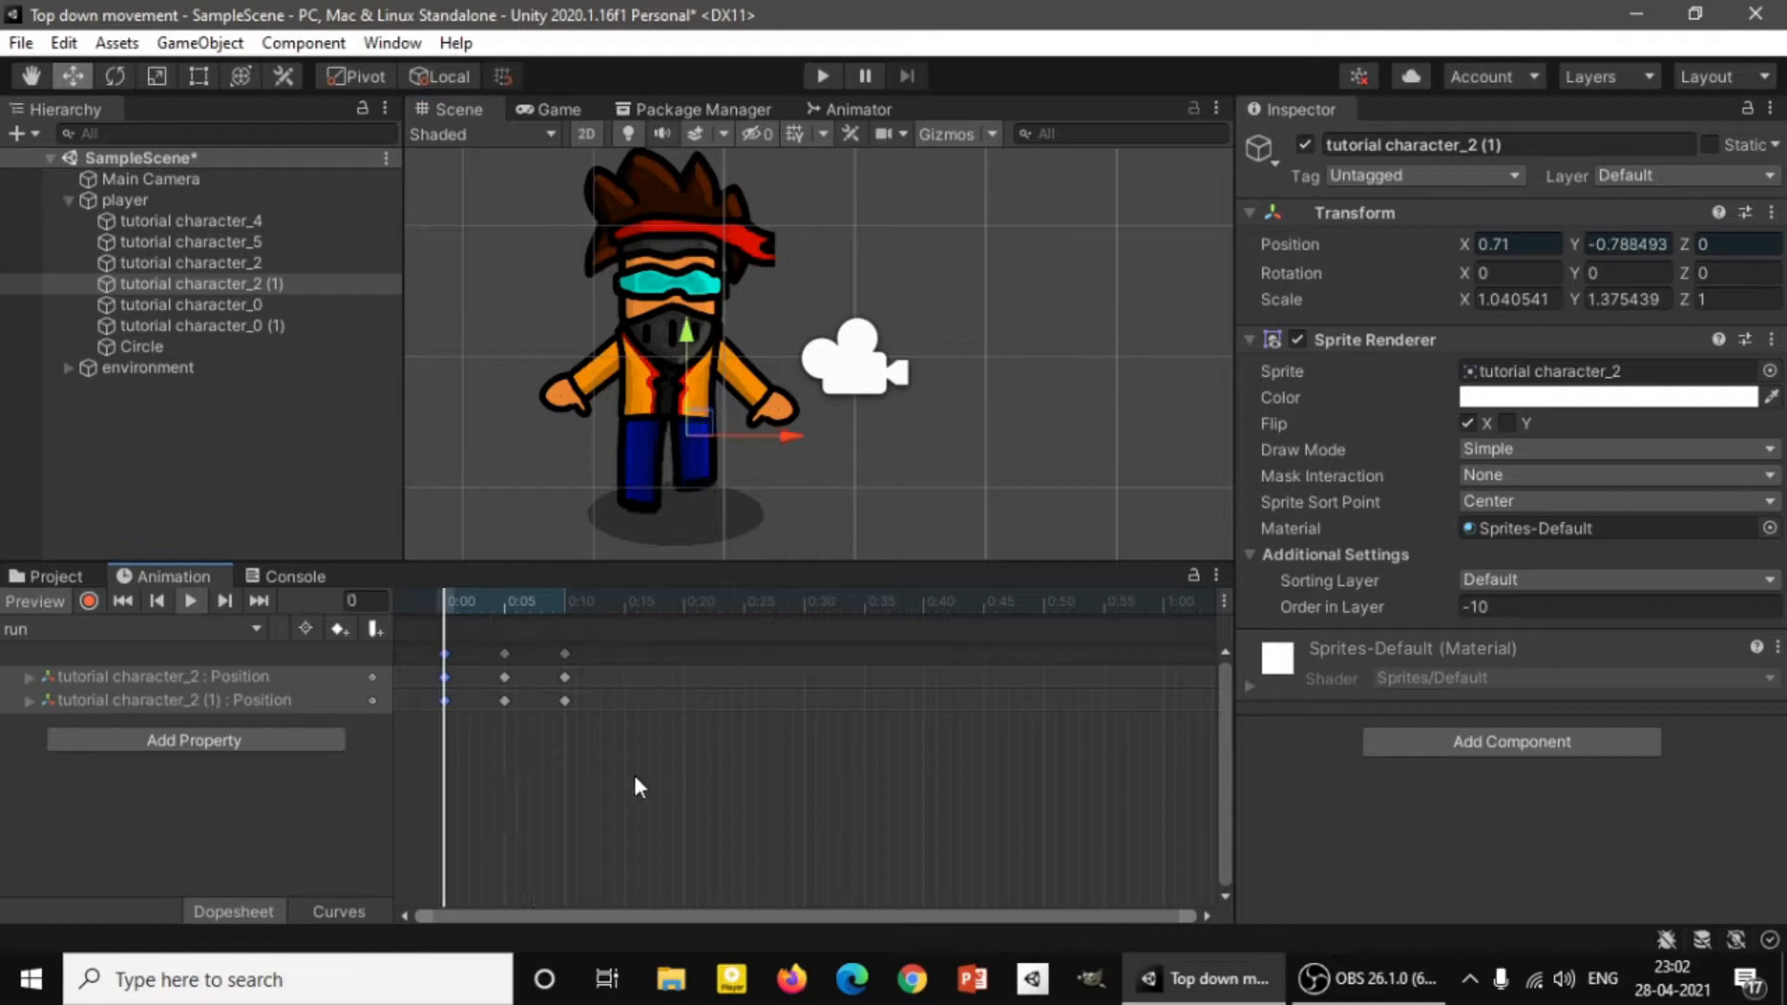
pyautogui.click(189, 601)
# Stretch all of the run clip's keyframes so the clip ends at frame 15, and play it back.
pyautogui.moveTo(640, 750); pyautogui.dragTo(410, 644)
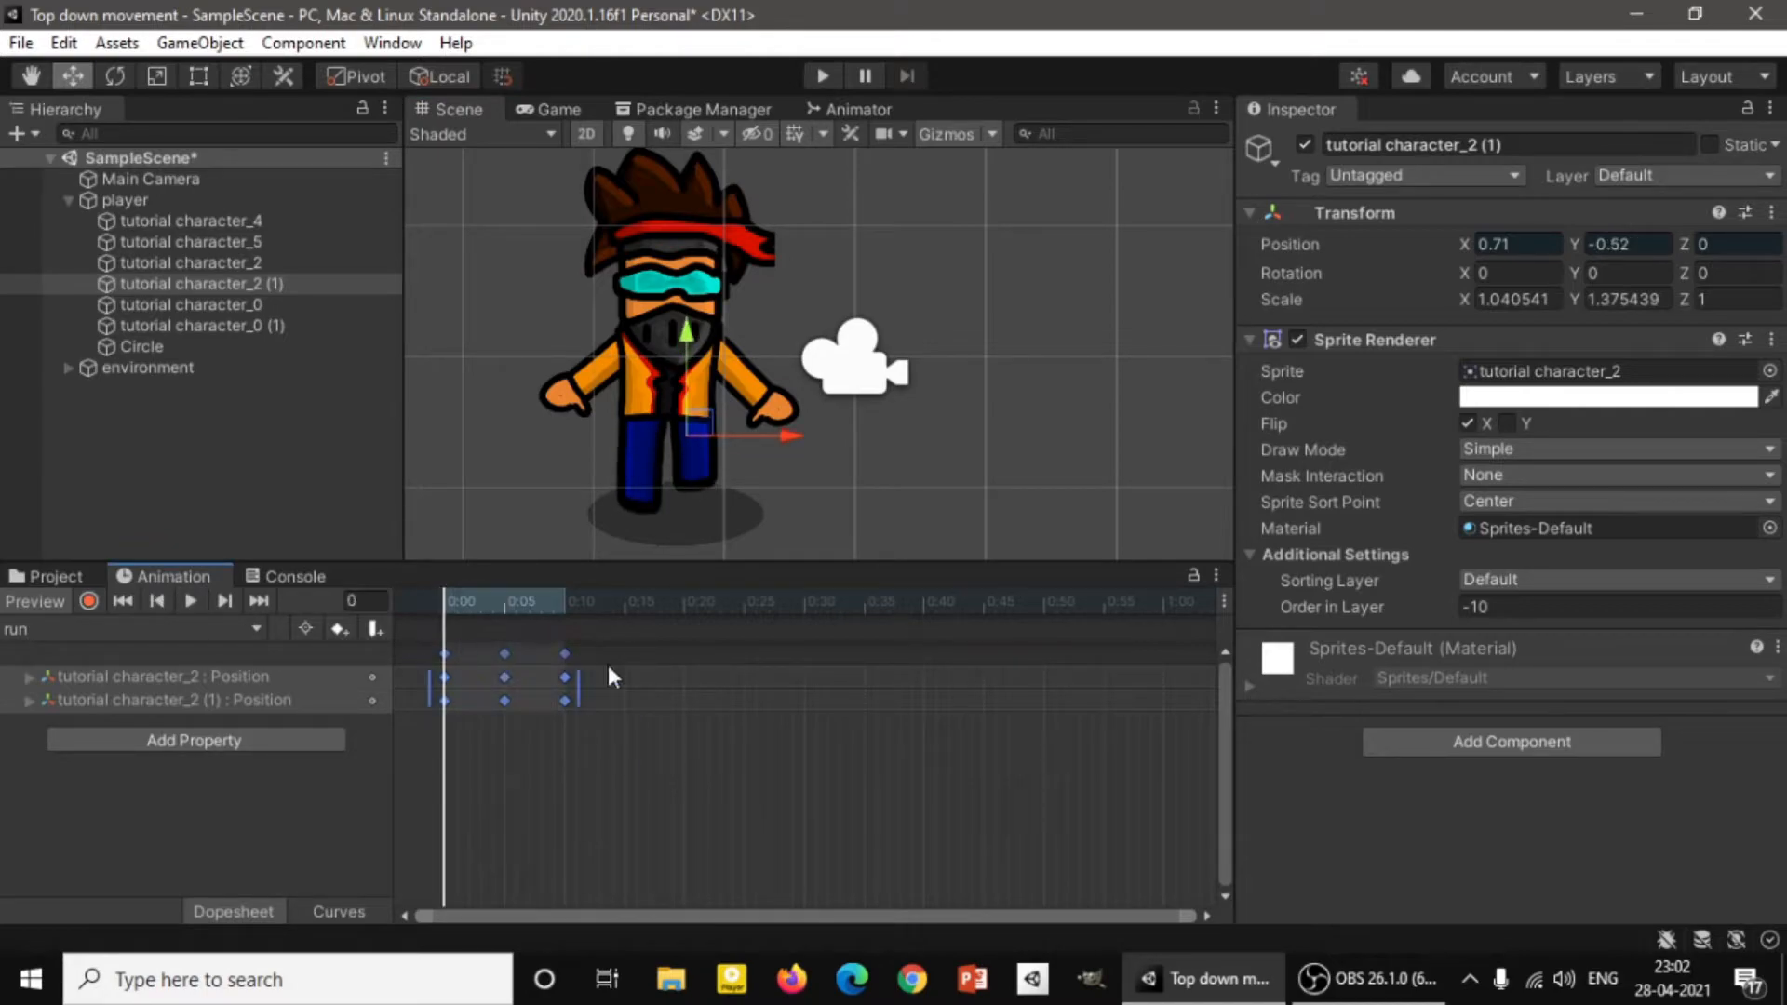
pyautogui.moveTo(577, 693); pyautogui.dragTo(638, 692)
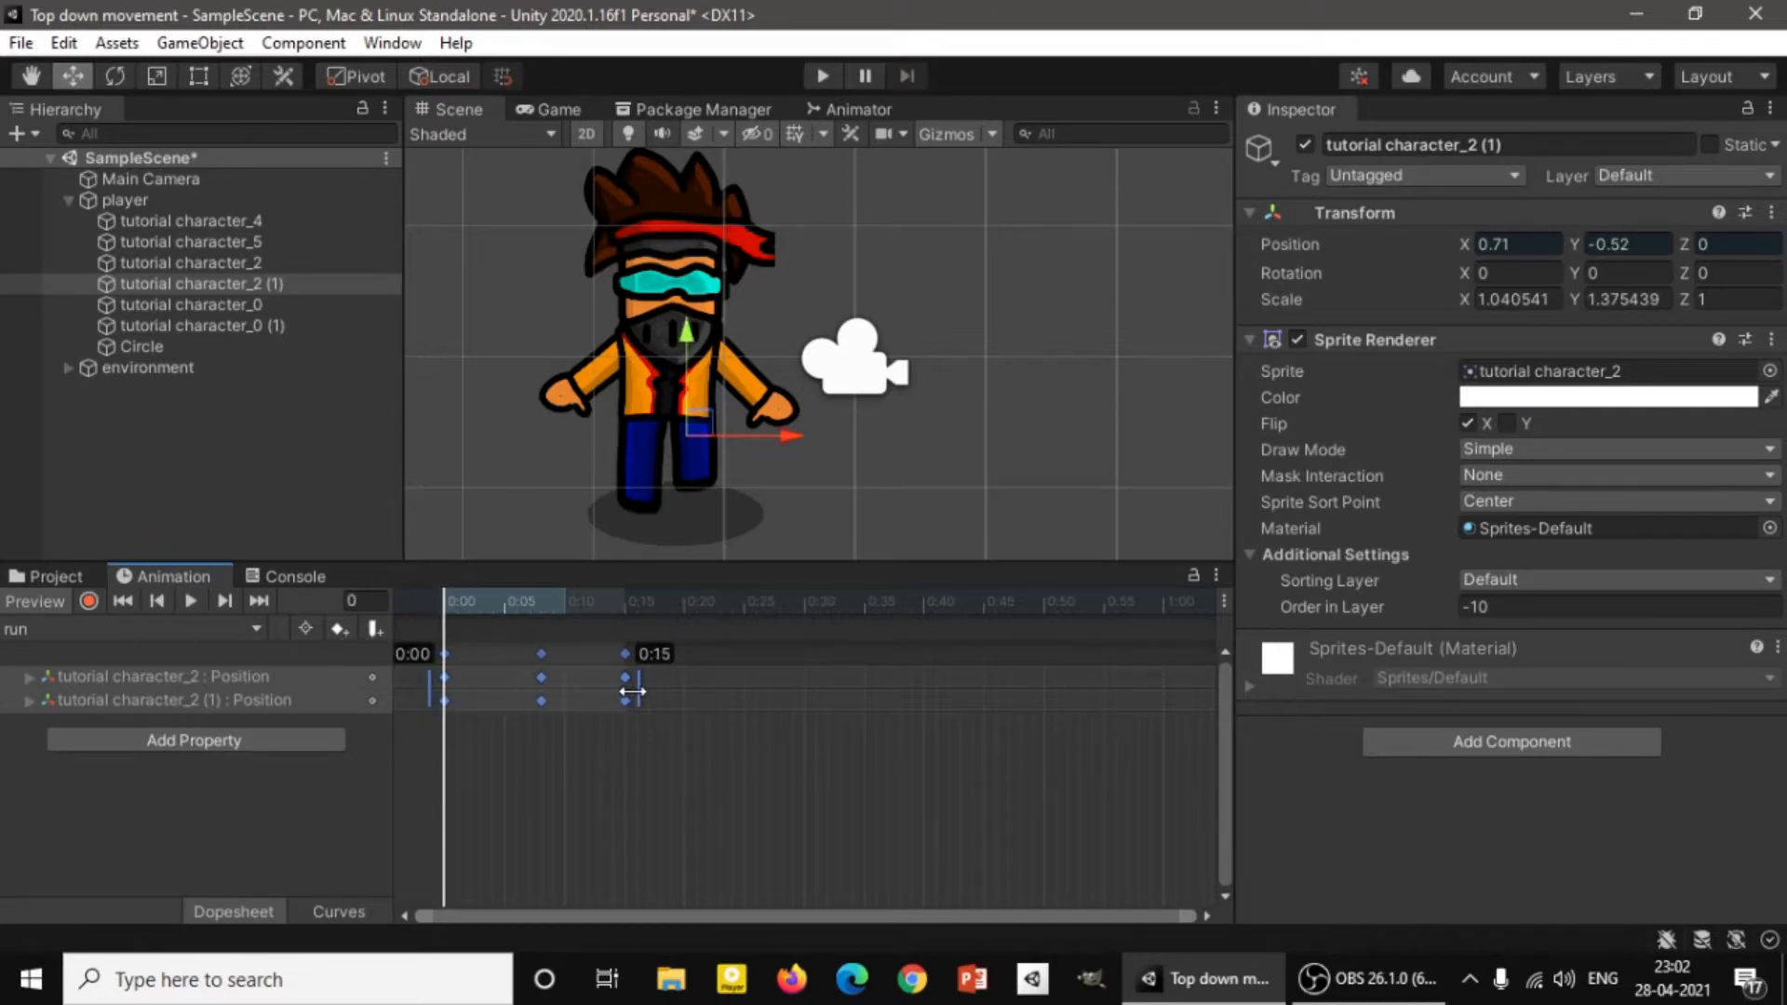
pyautogui.click(192, 600)
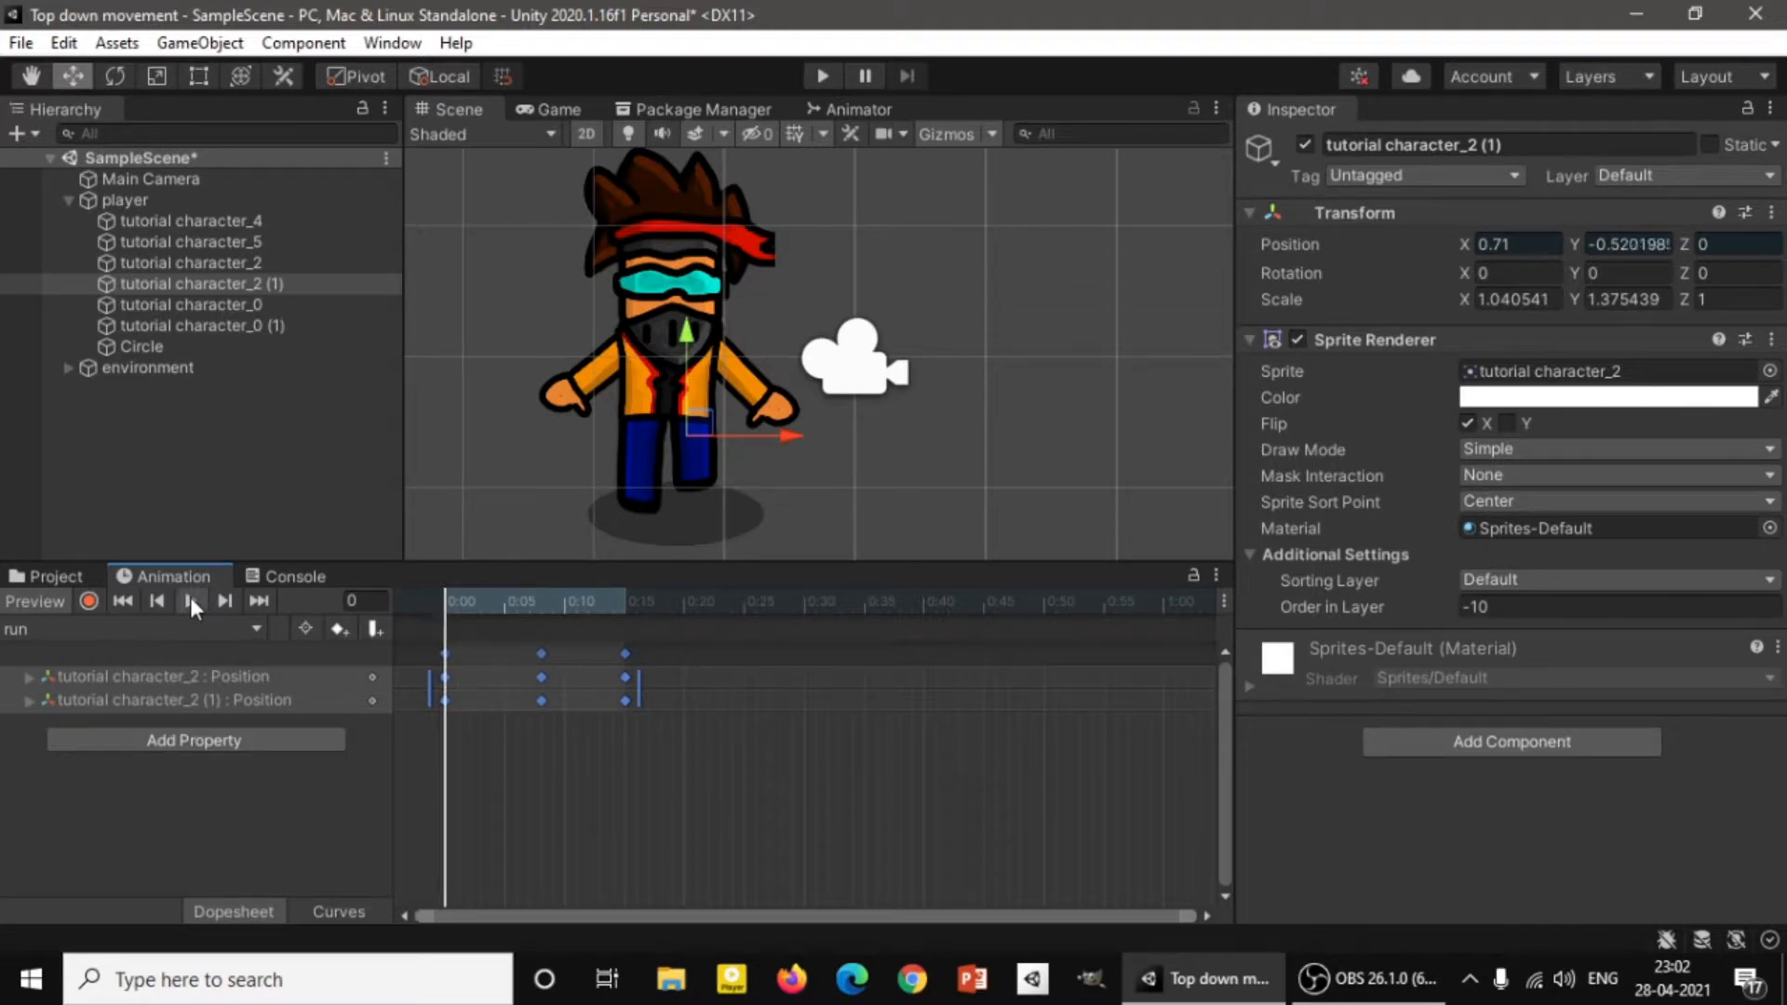
# Return the playhead to frame 0 of the run clip and start recording.
pyautogui.click(443, 605)
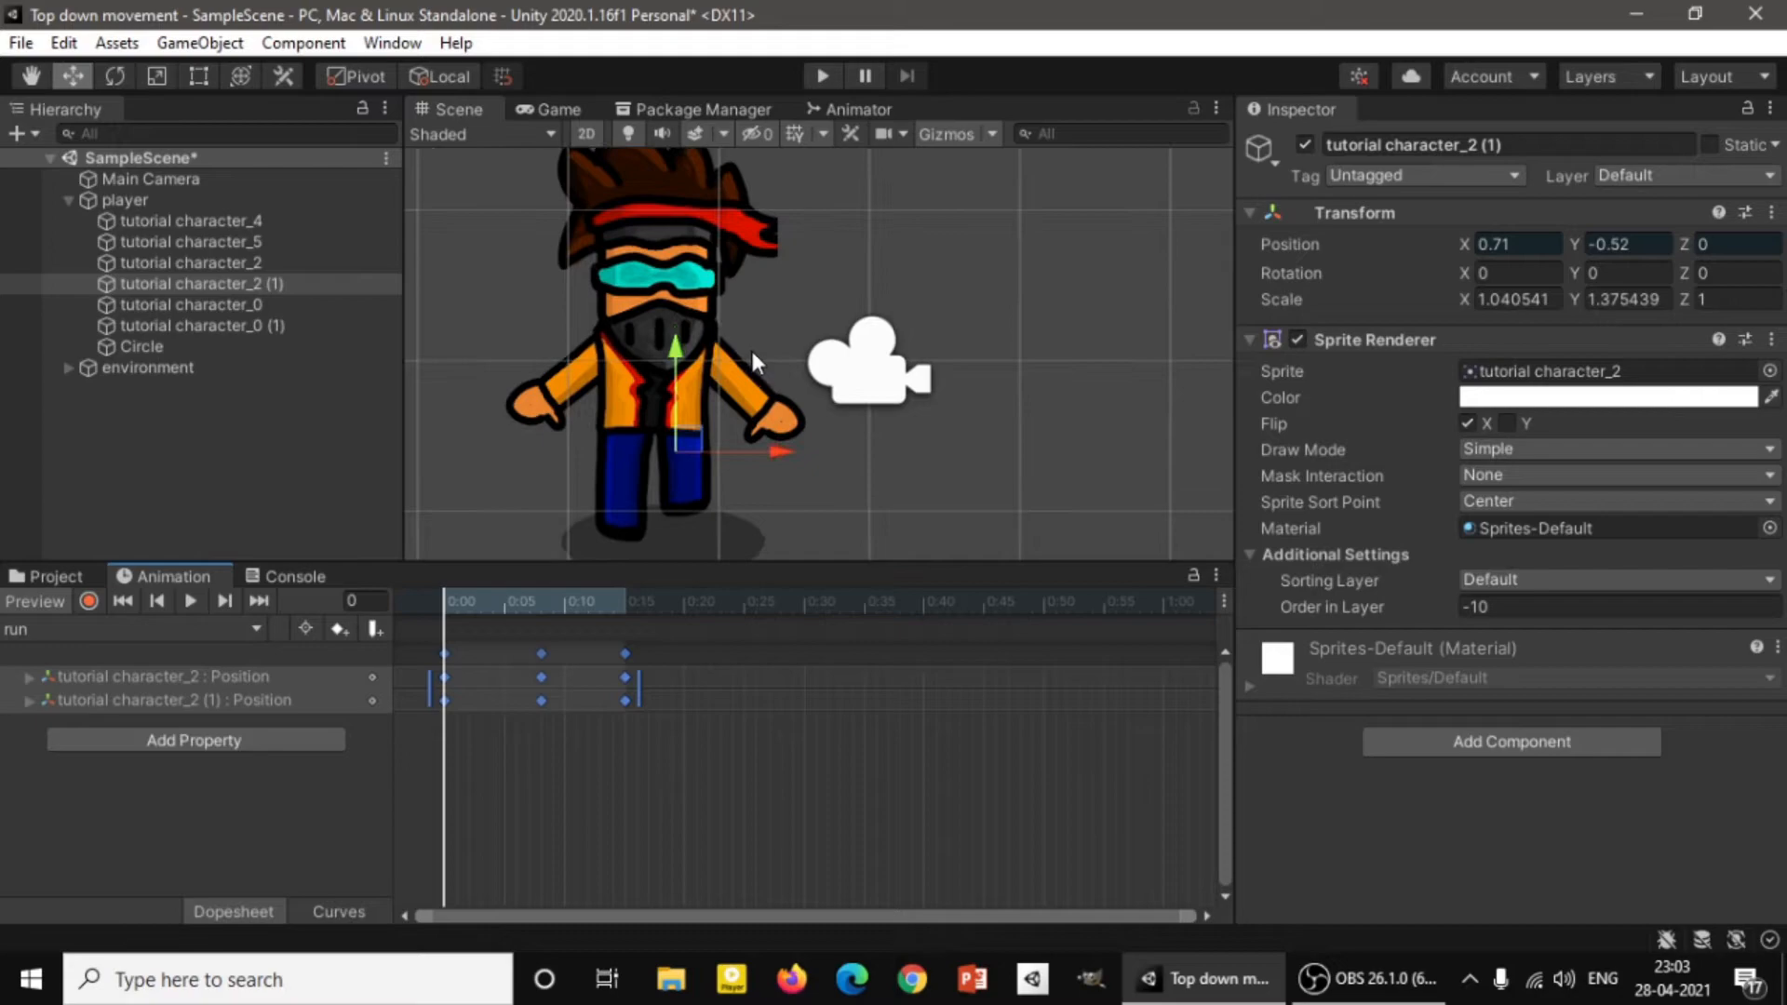
pyautogui.scroll(-1, 750, 348)
pyautogui.moveTo(769, 279)
pyautogui.mouseDown(button='middle')
pyautogui.moveTo(770, 299)
pyautogui.moveTo(765, 277)
pyautogui.mouseUp(button='middle')
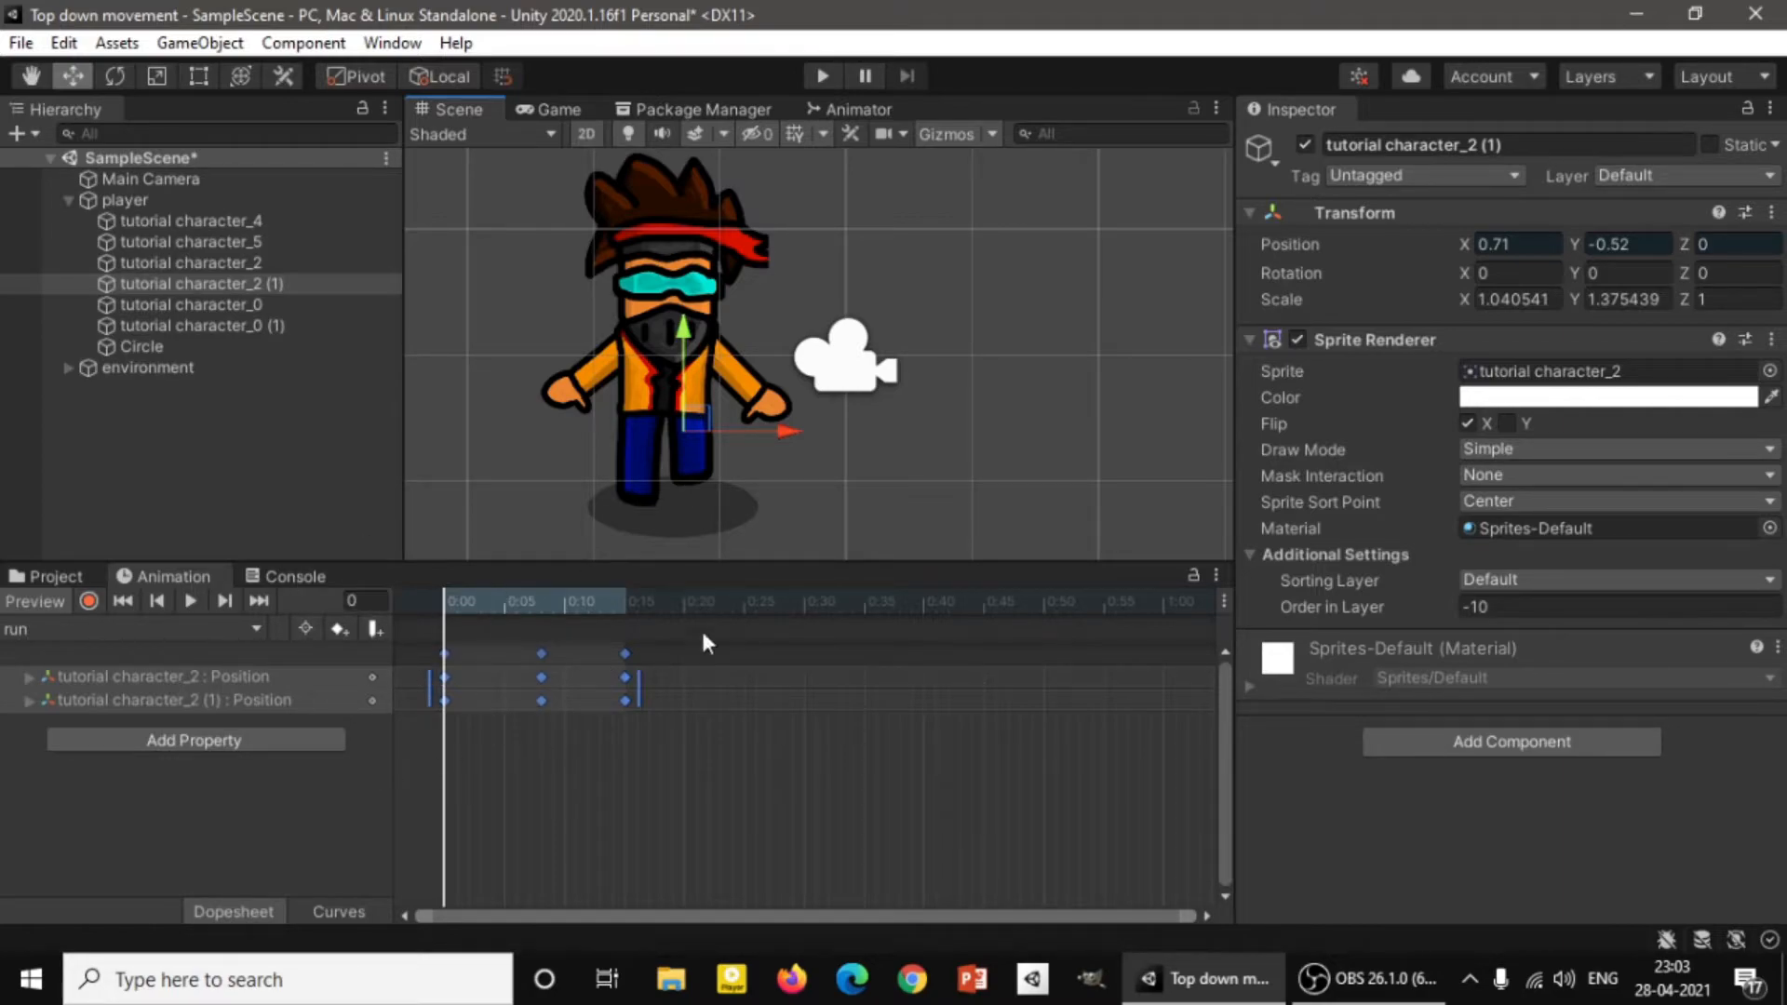
pyautogui.click(85, 605)
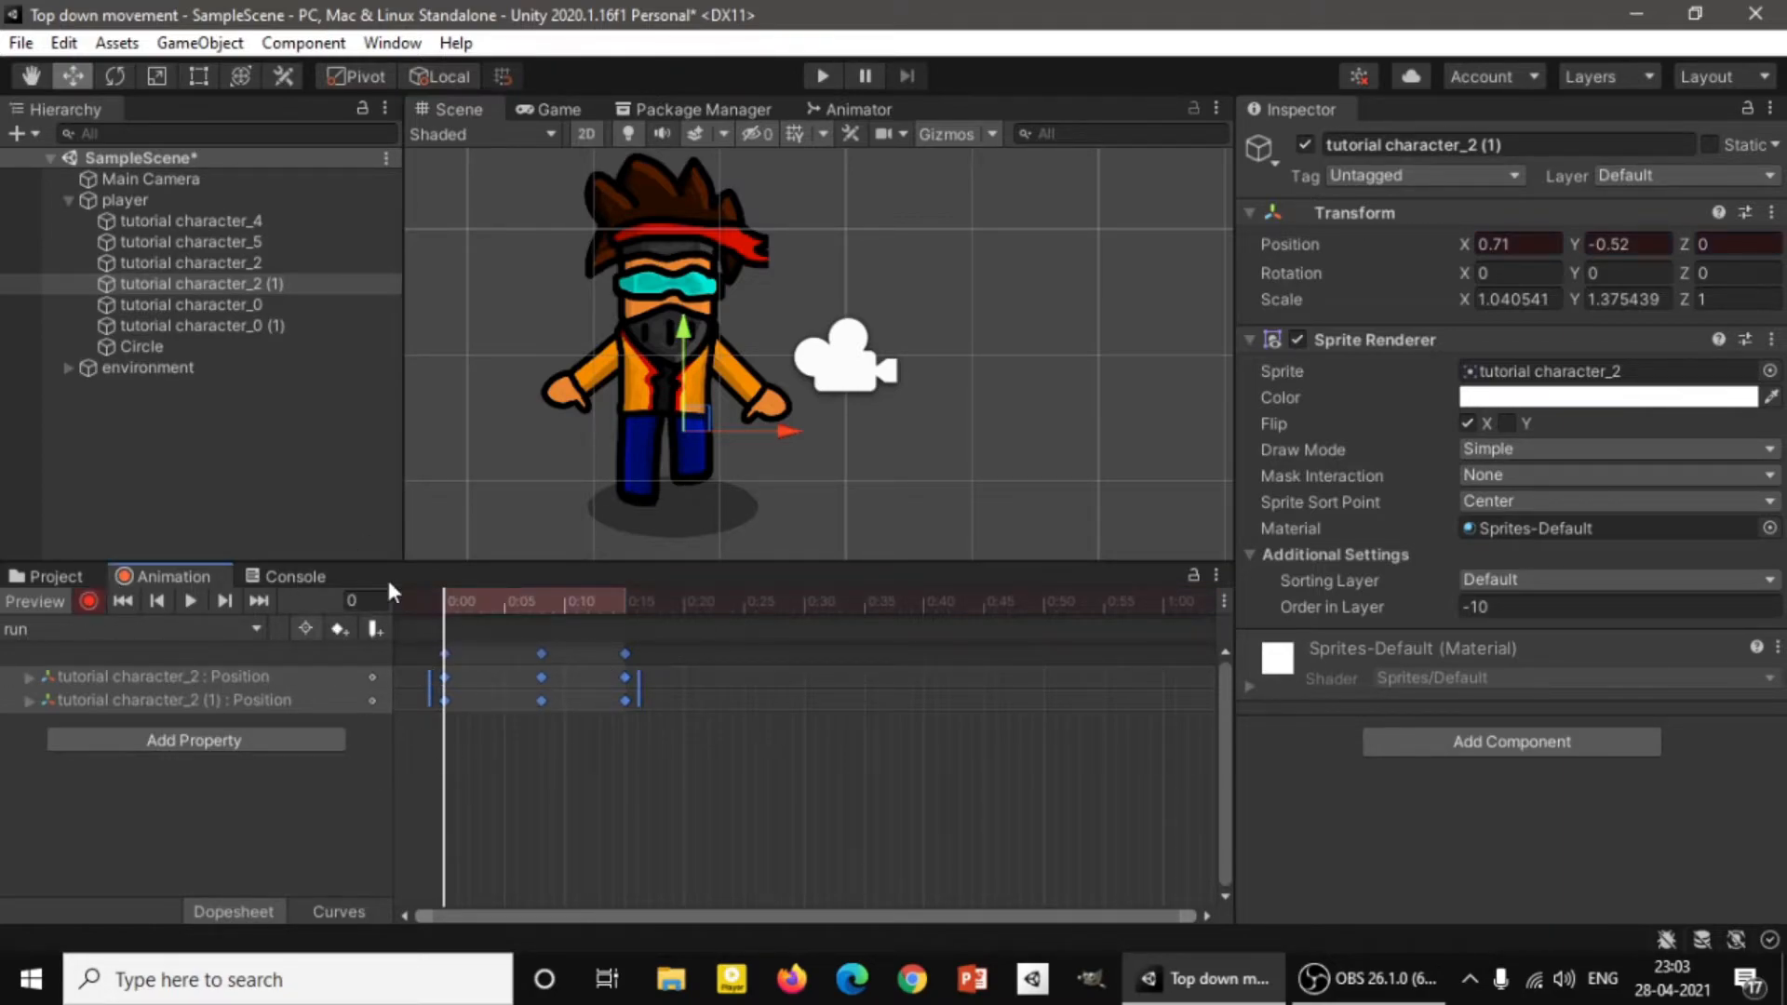
# Try moving the torso tutorial character_5 sideways at frame 5 and undo the move.
pyautogui.click(502, 603)
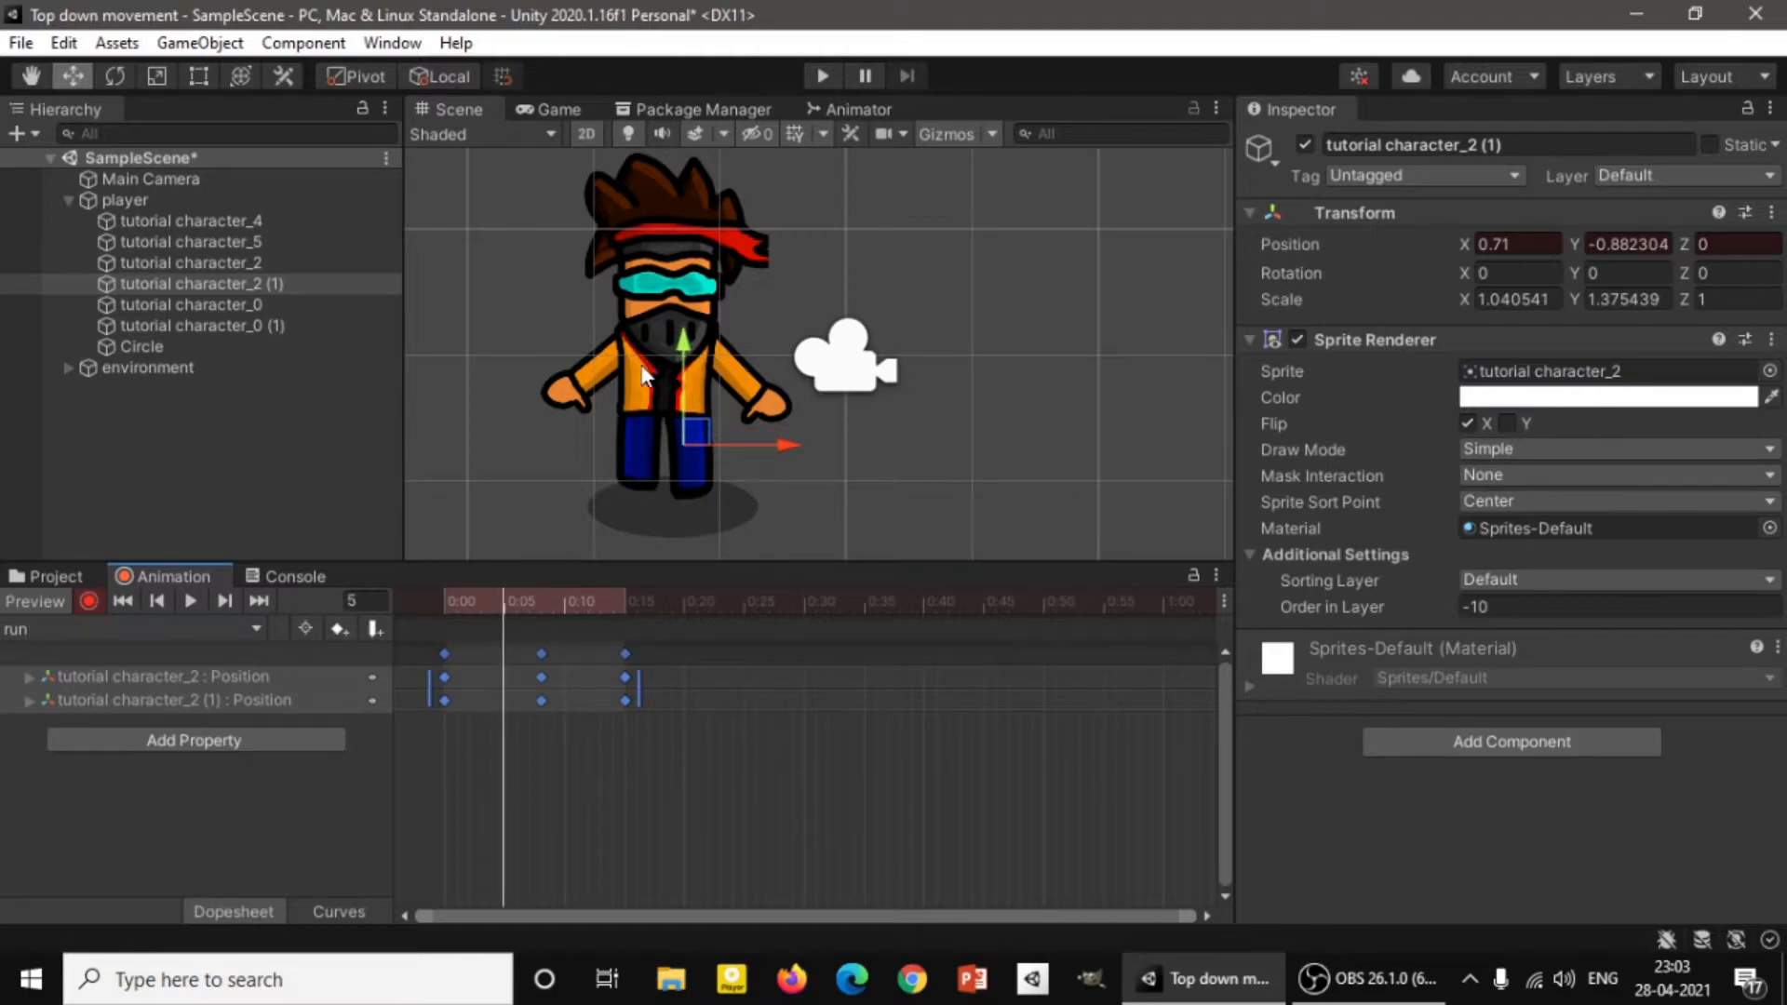
pyautogui.click(689, 360)
pyautogui.moveTo(769, 364); pyautogui.dragTo(950, 372)
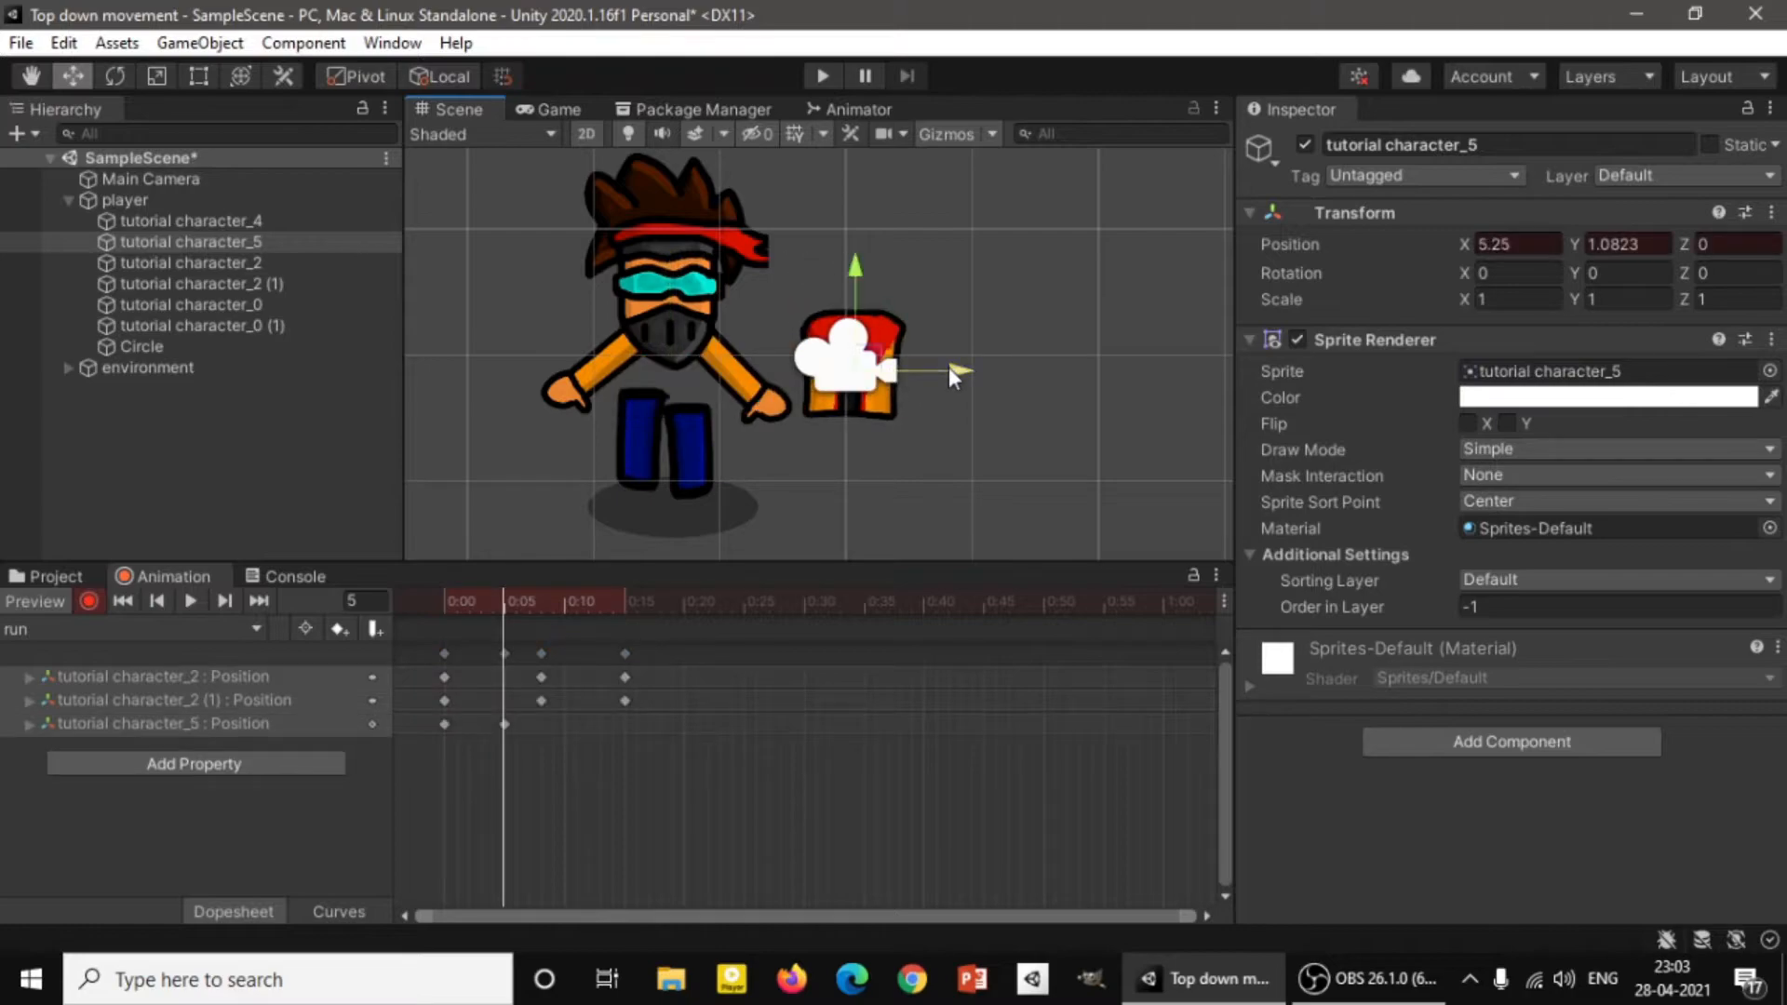
pyautogui.hotkey('ctrl', 'z')
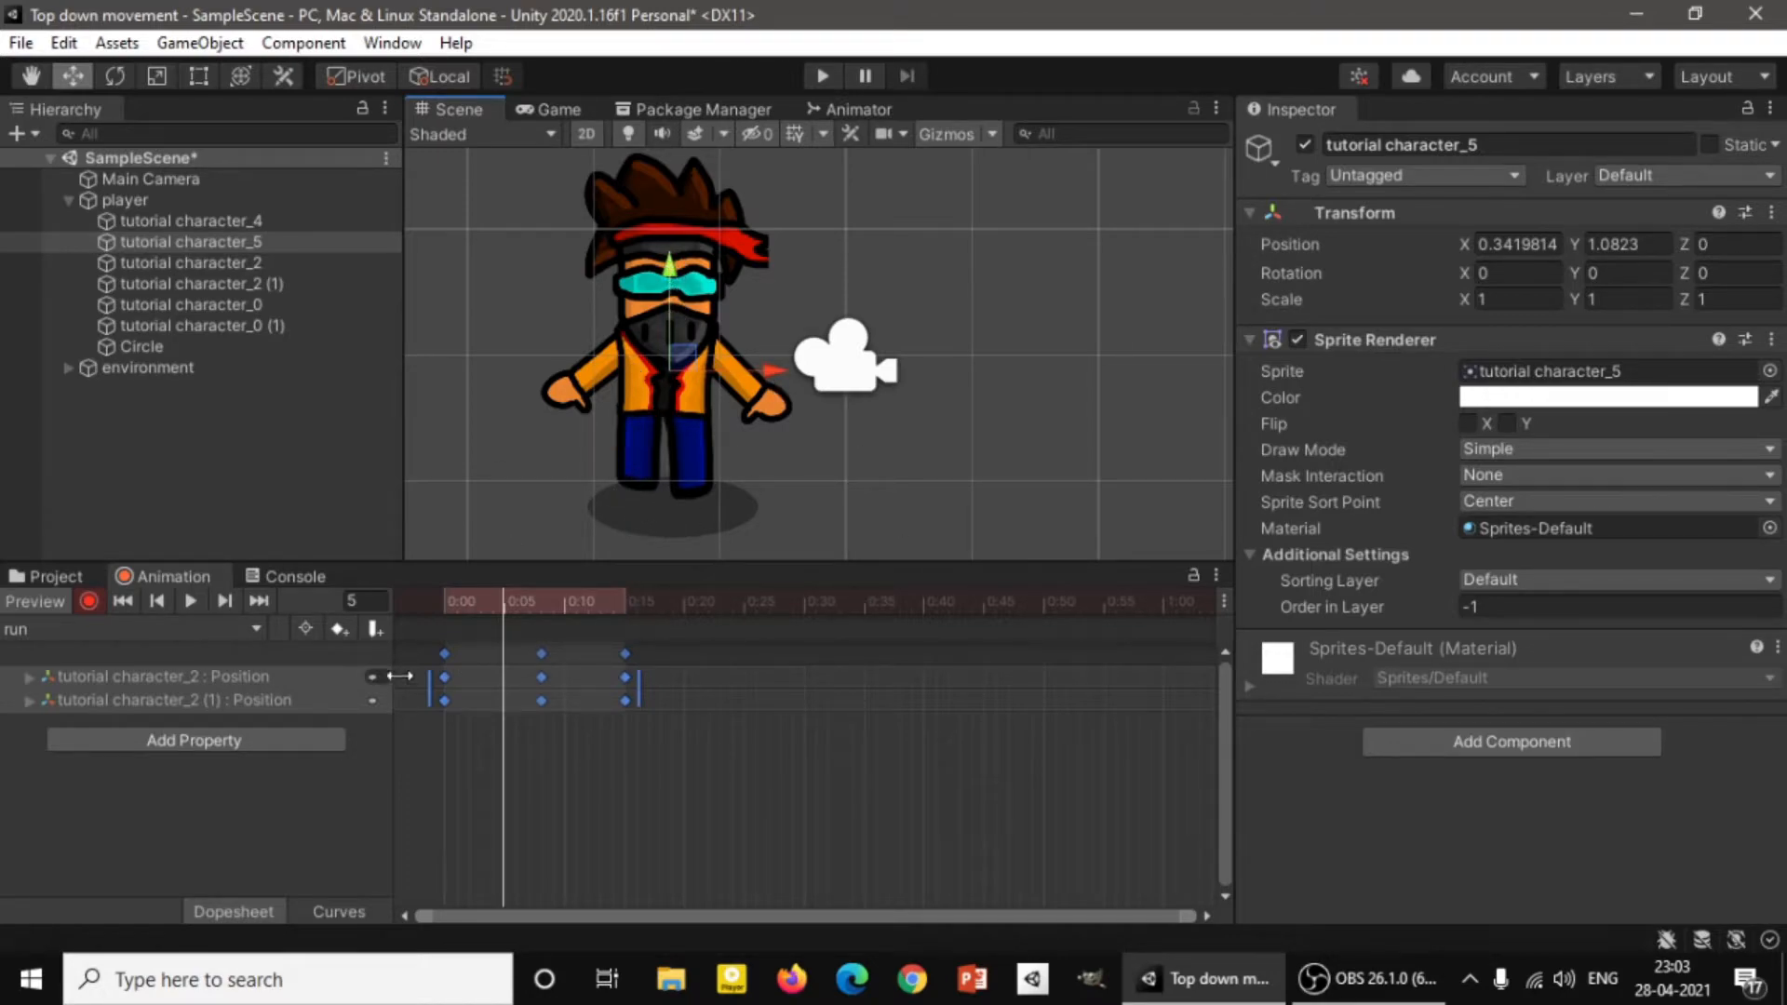
# At frame 0, lower the torso tutorial character_5 to Y 0.77 and the head tutorial character_4 to Y 3.5.
pyautogui.click(443, 599)
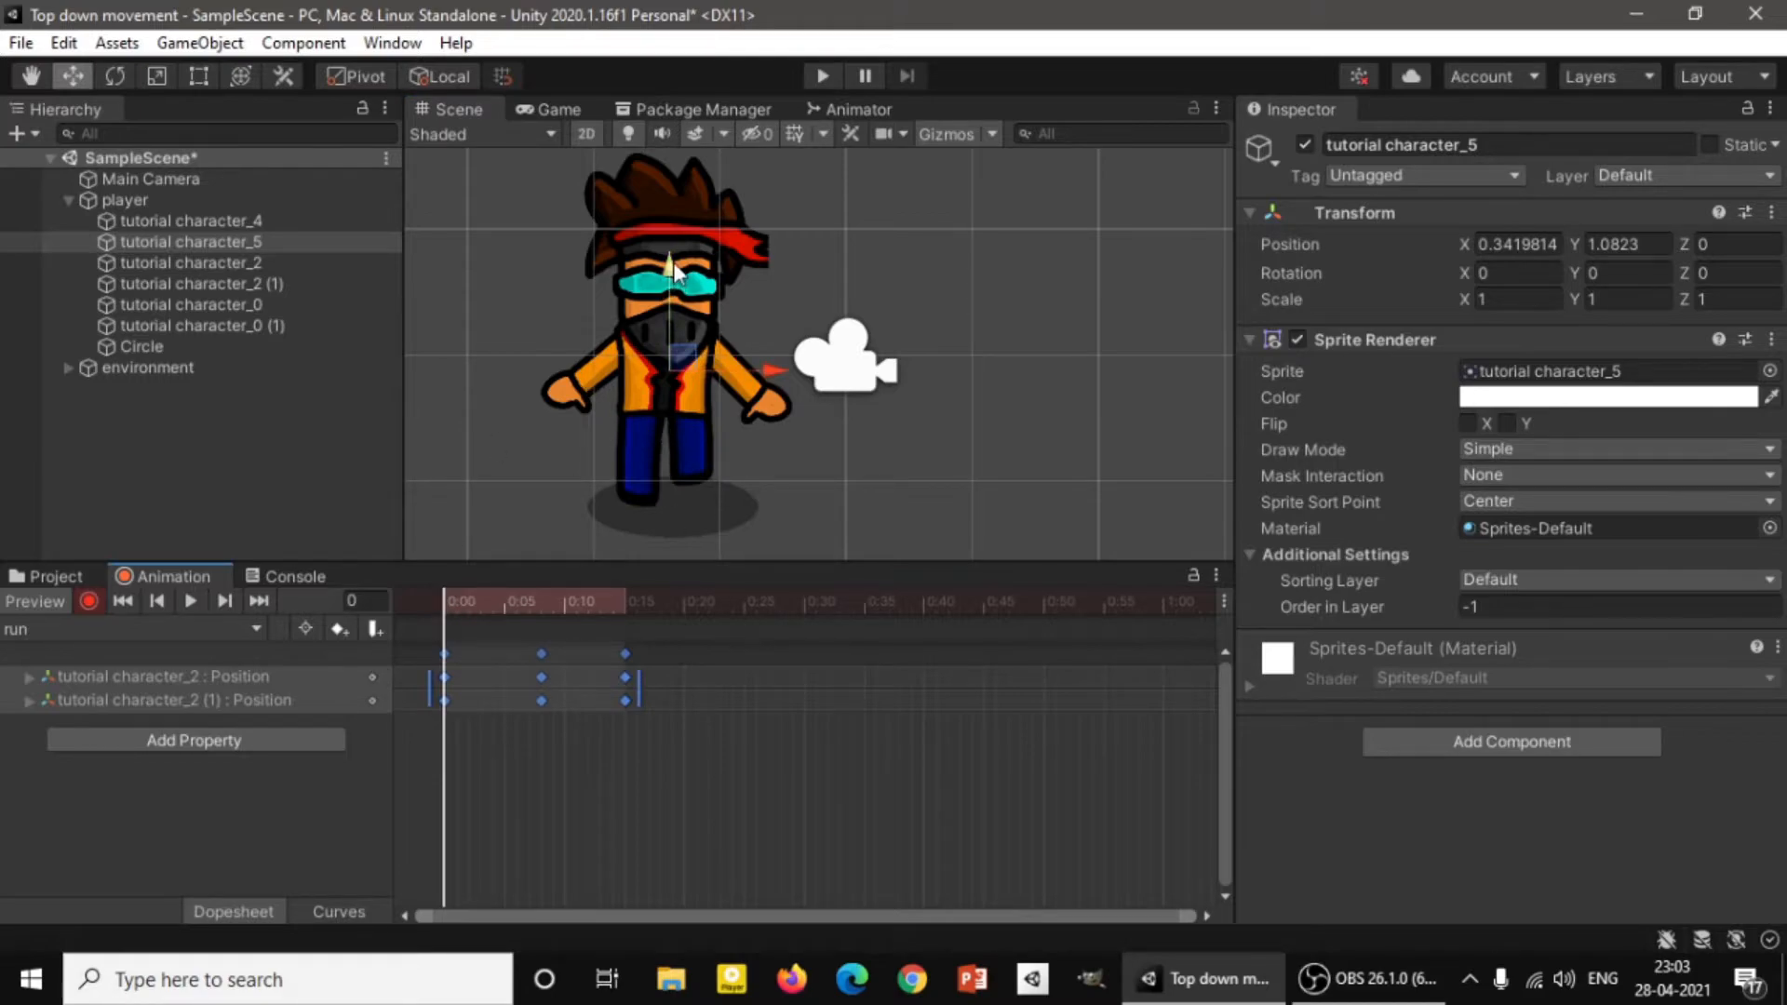
pyautogui.moveTo(673, 261); pyautogui.dragTo(674, 282)
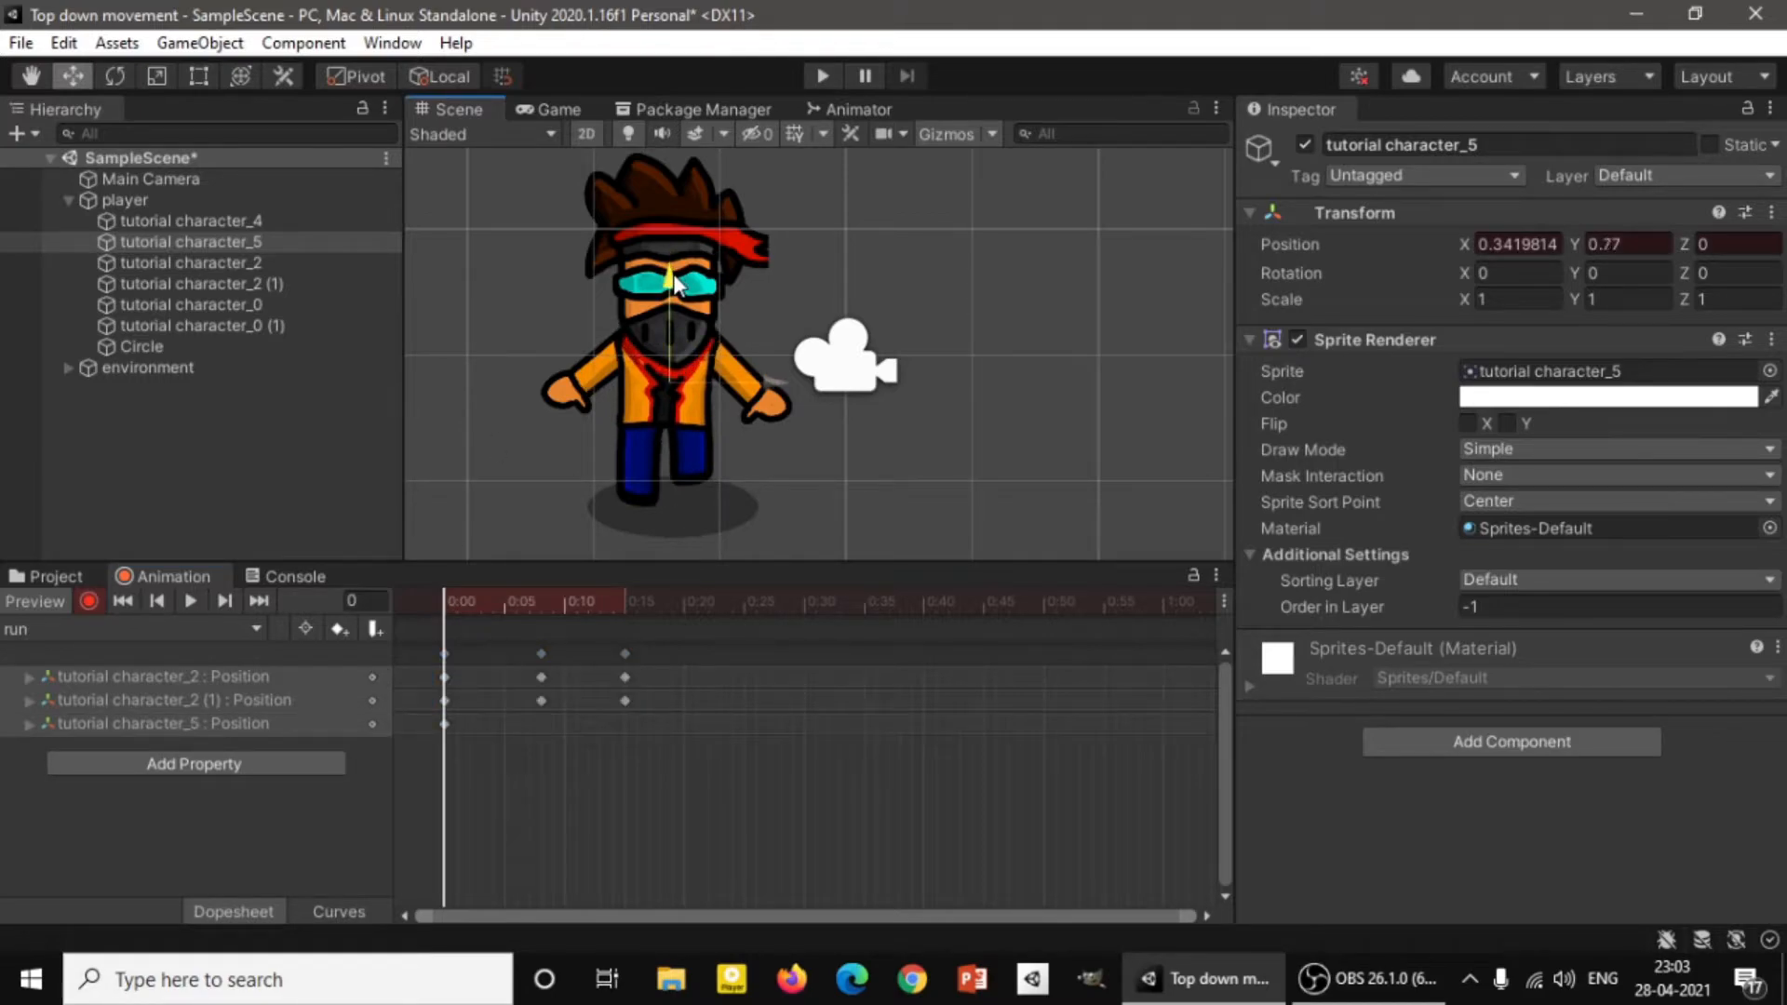
pyautogui.click(685, 222)
pyautogui.moveTo(672, 158); pyautogui.dragTo(668, 170)
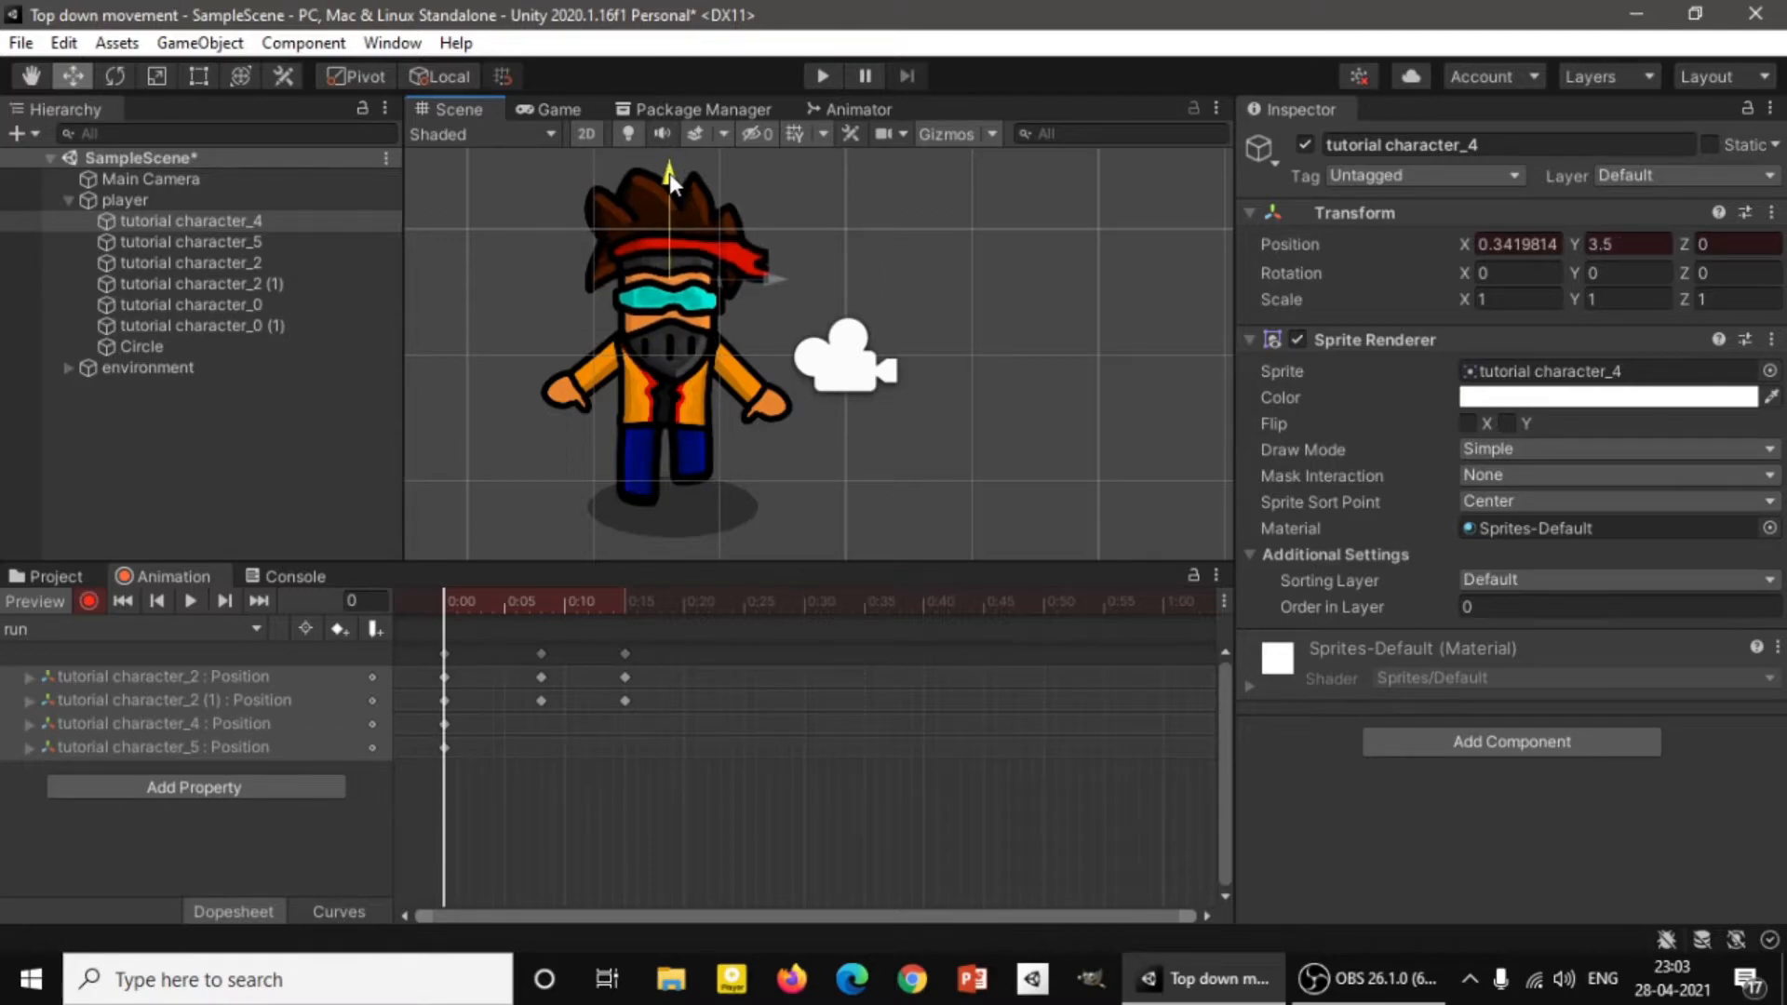
# At frame 0, lower the arms, placing tutorial character_0 at X -1.47, Y 1.03 and tutorial character_0 (1) at X 2.05, Y 0.95.
pyautogui.click(586, 378)
pyautogui.keyDown('shift'); pyautogui.click(752, 389); pyautogui.keyUp('shift')
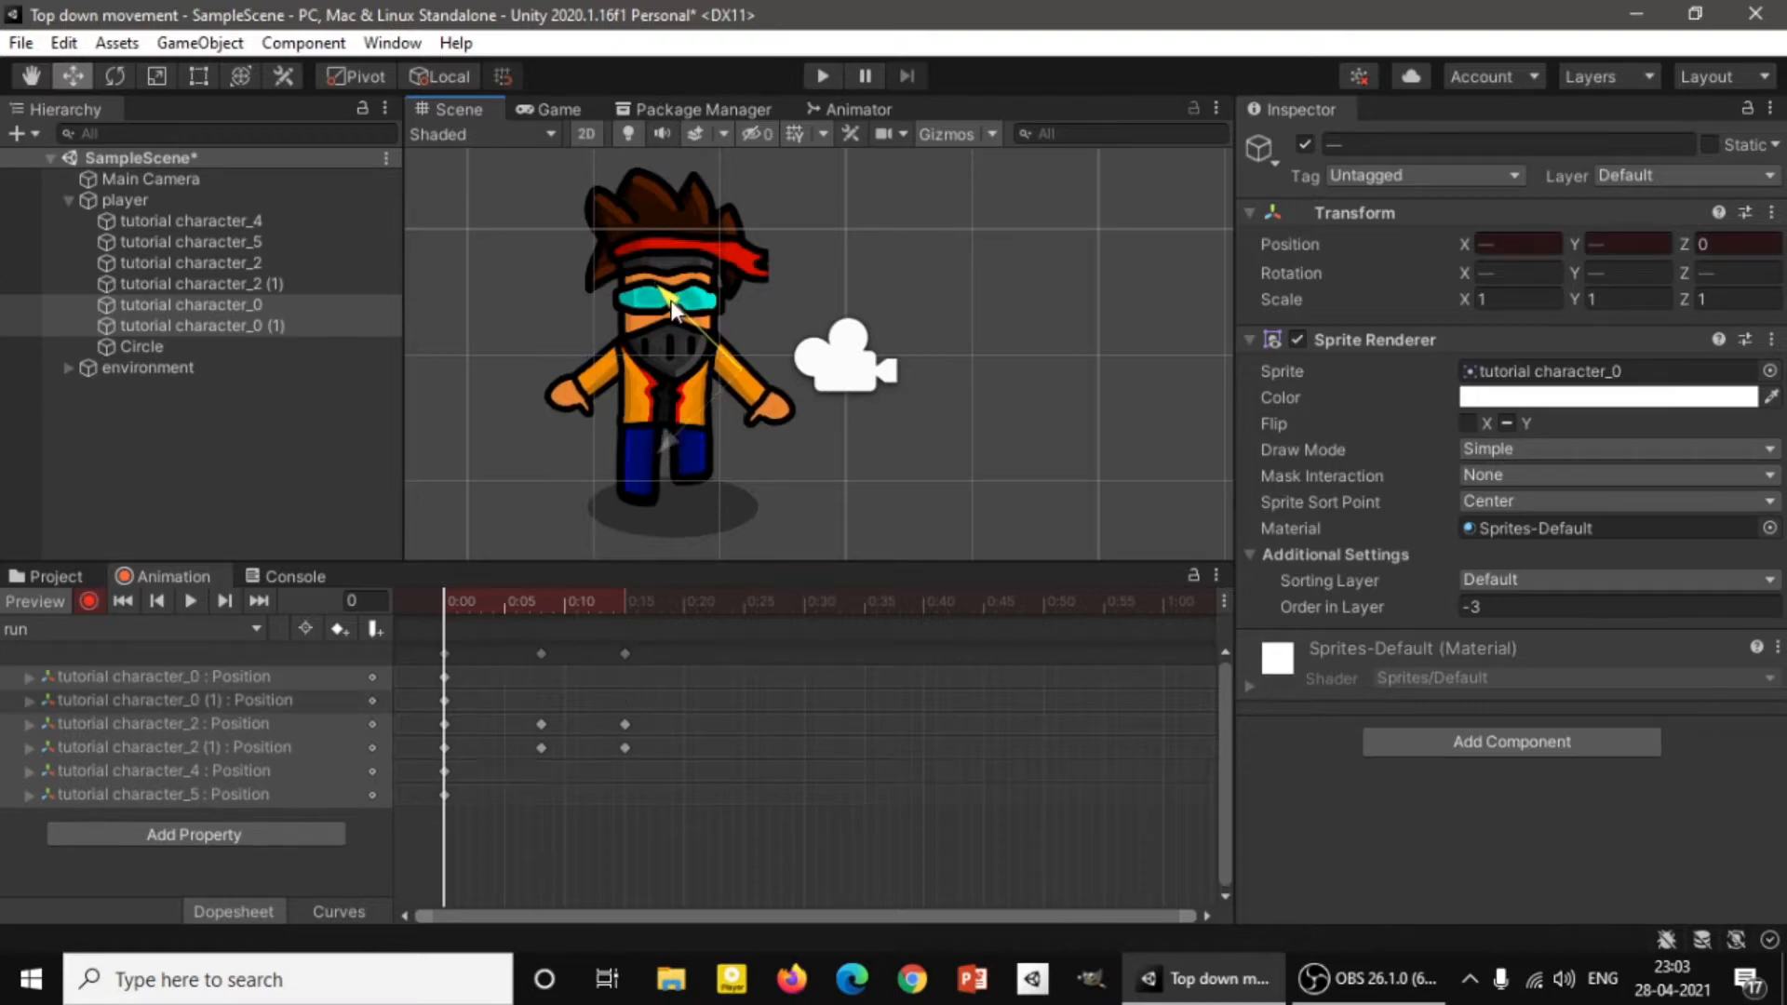
pyautogui.click(586, 373)
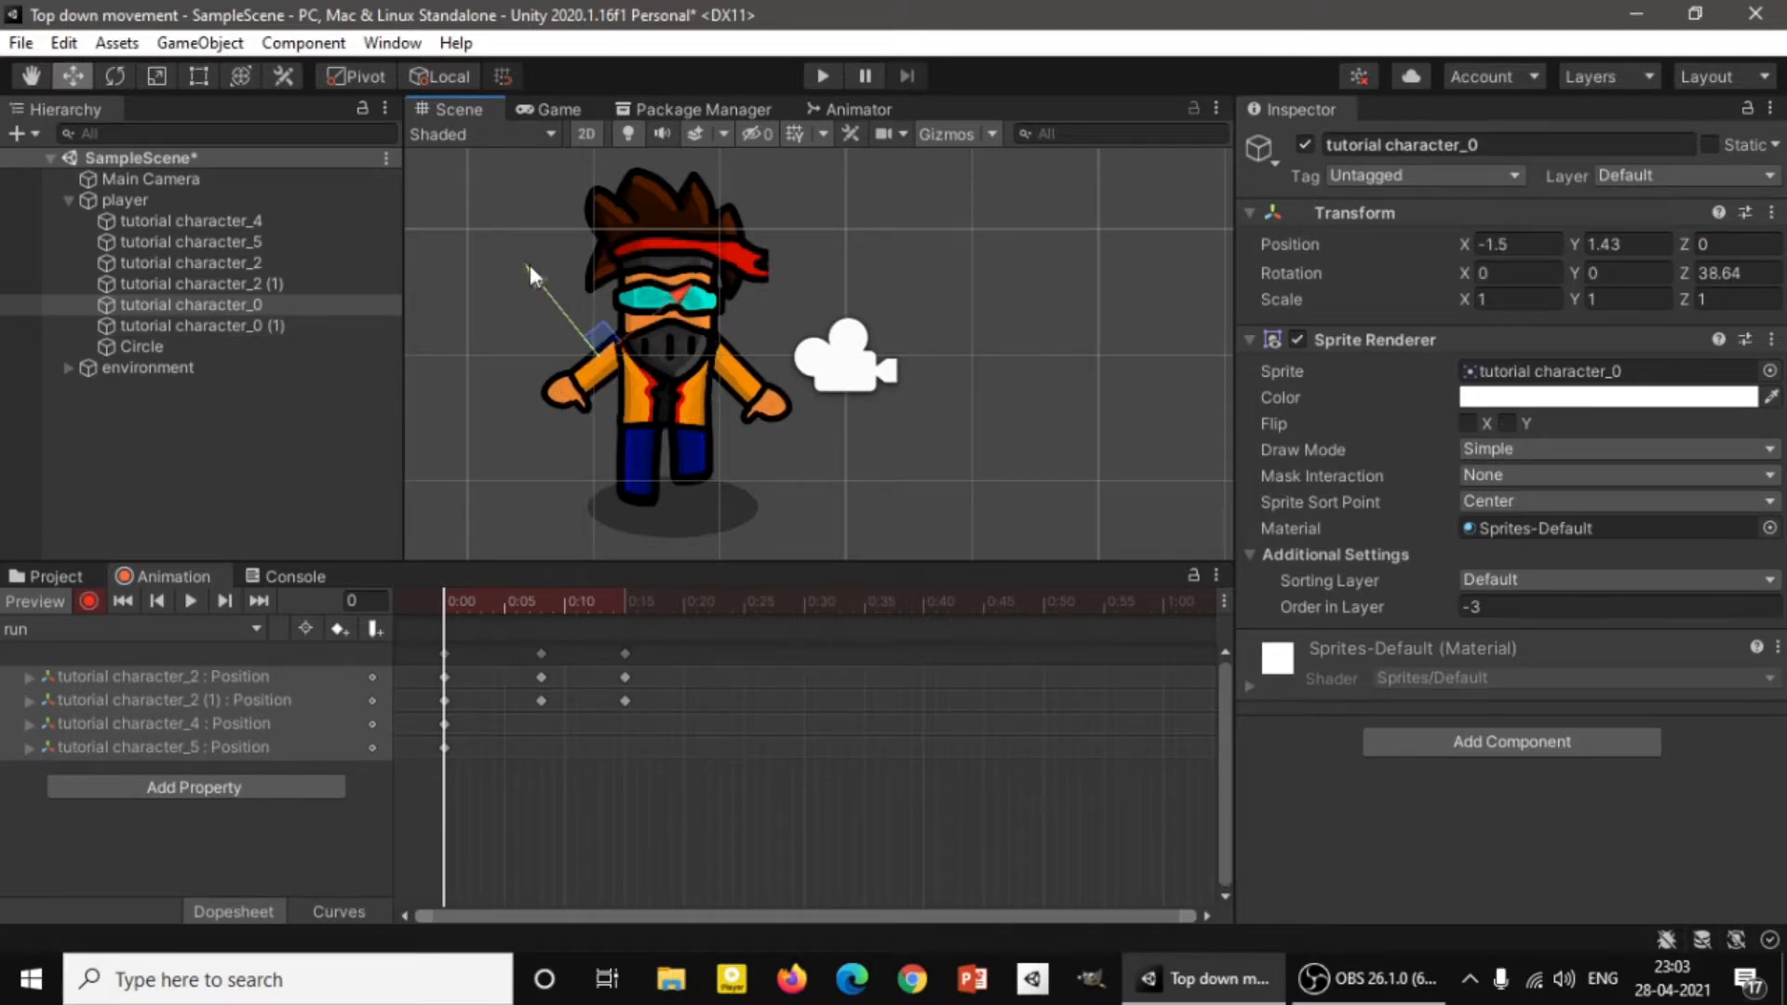
pyautogui.moveTo(527, 268); pyautogui.dragTo(598, 352)
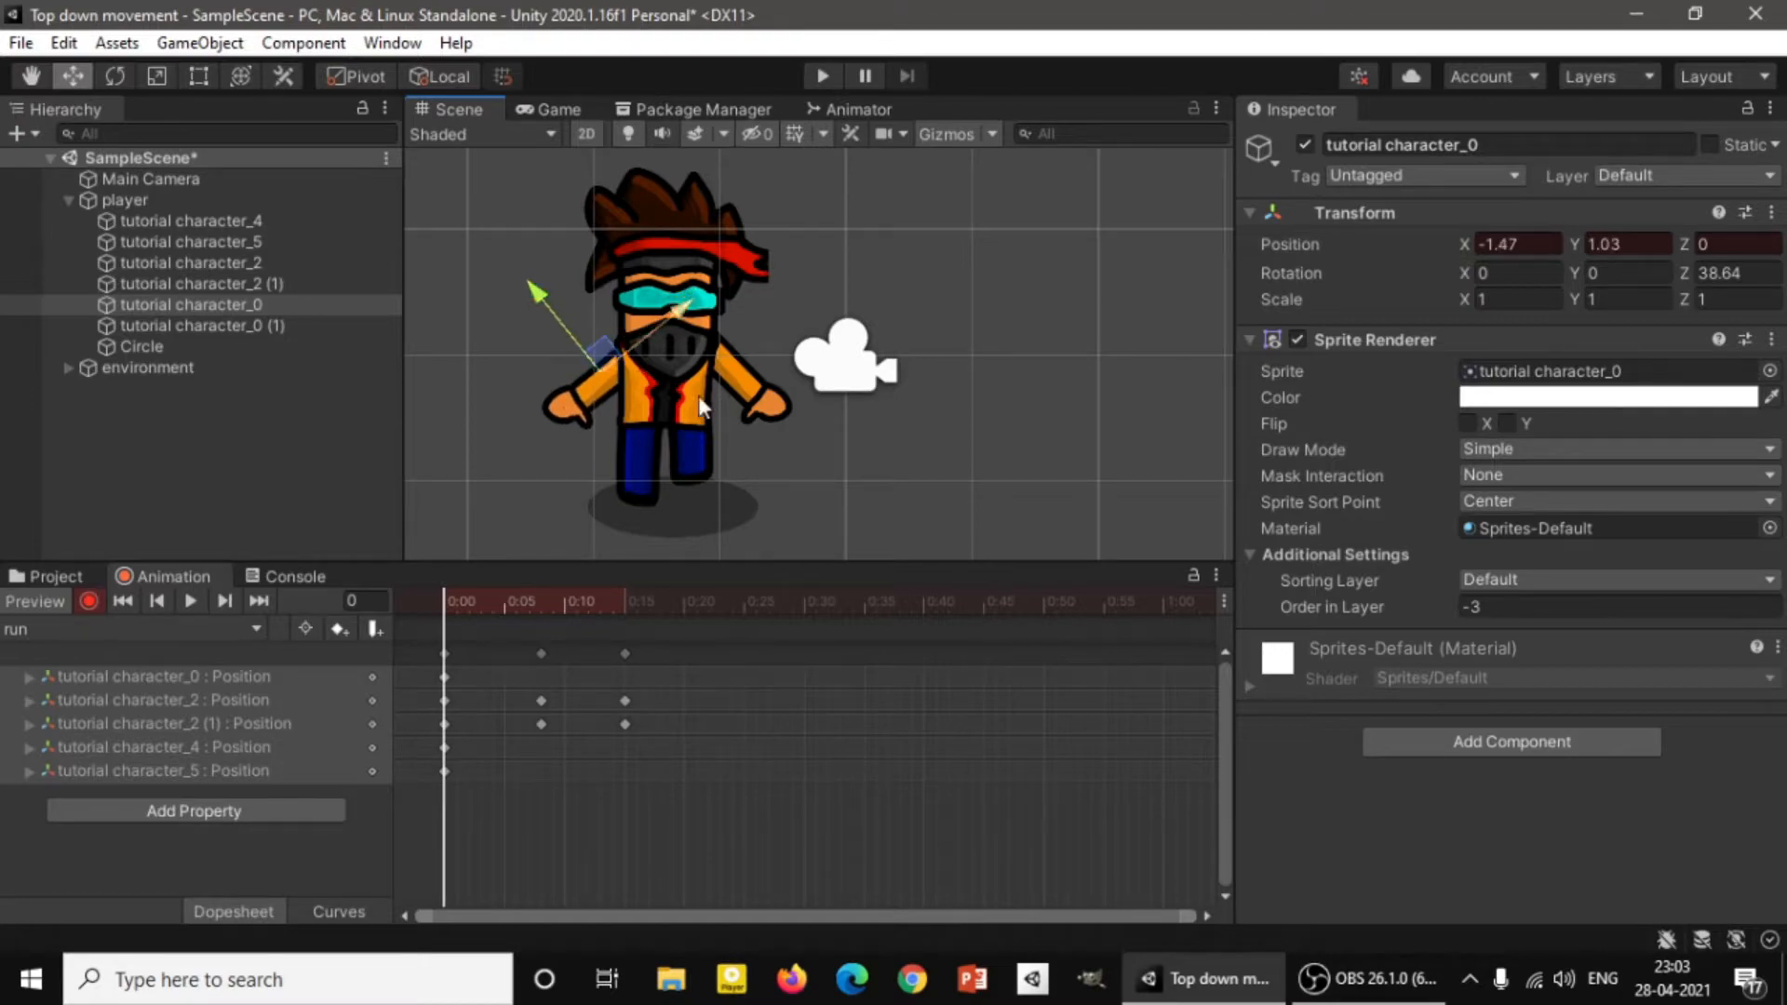
pyautogui.click(725, 389)
pyautogui.moveTo(726, 389); pyautogui.dragTo(718, 381)
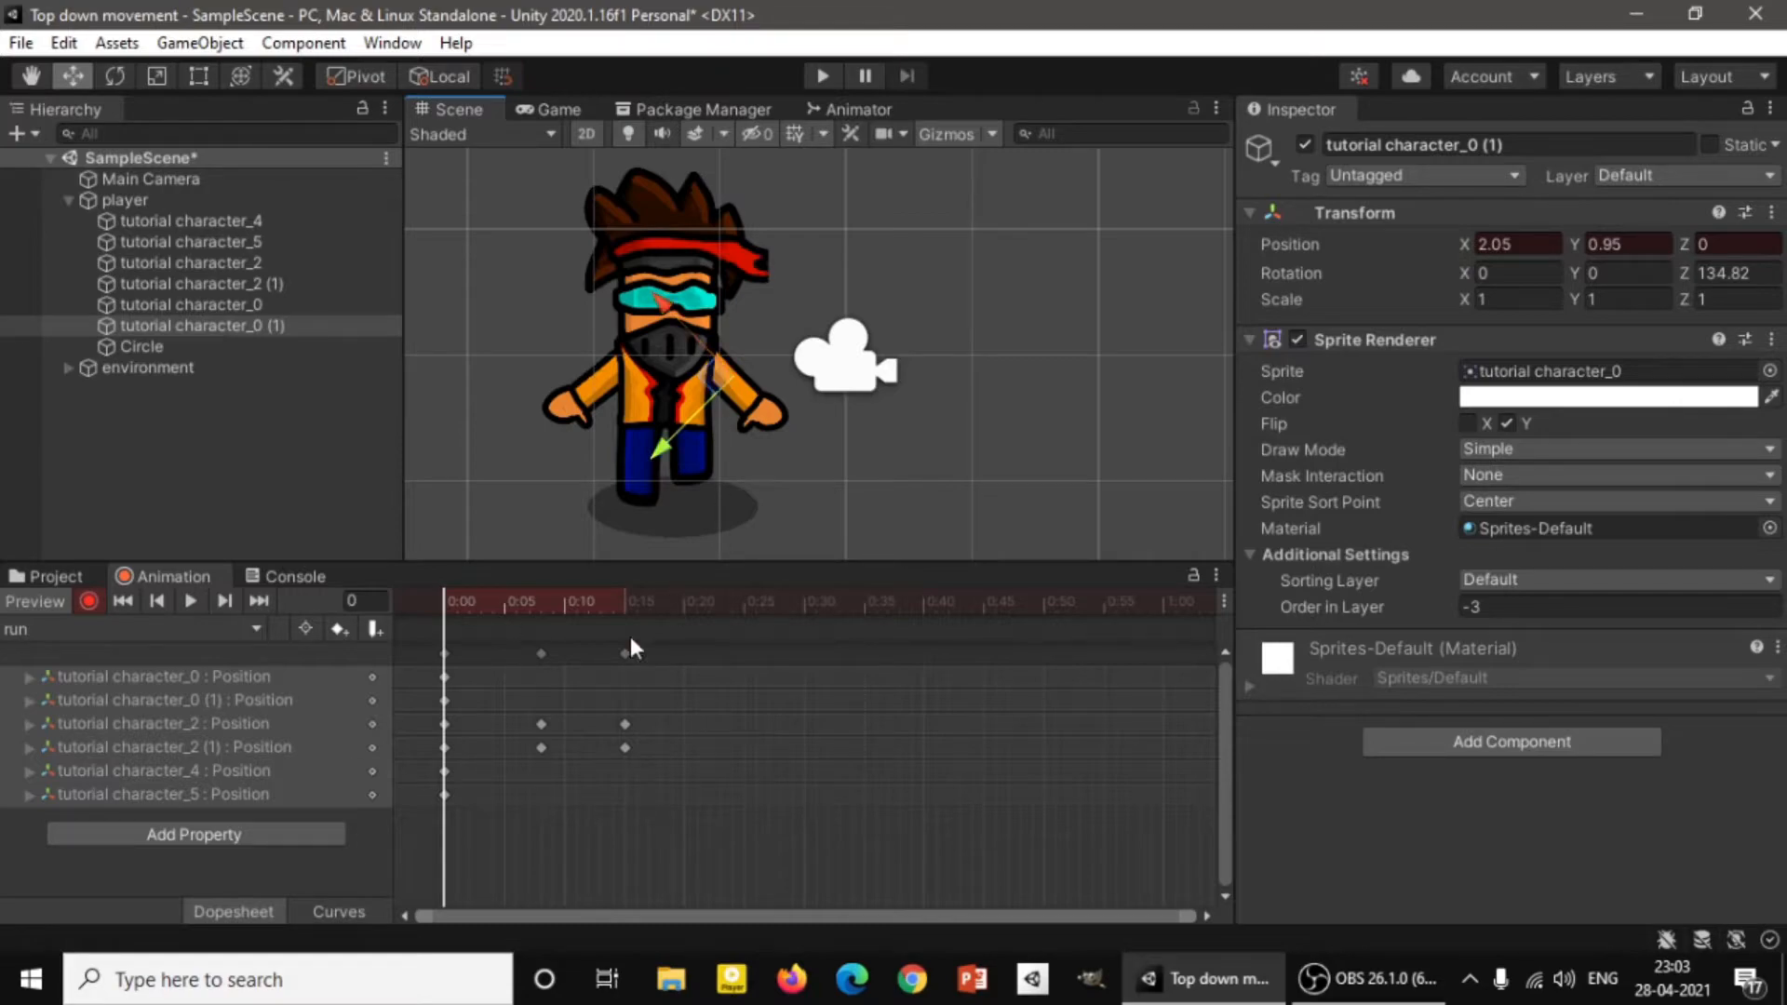
# At frame 8, select the head, torso and both arms together and raise them slightly.
pyautogui.moveTo(546, 599); pyautogui.dragTo(540, 600)
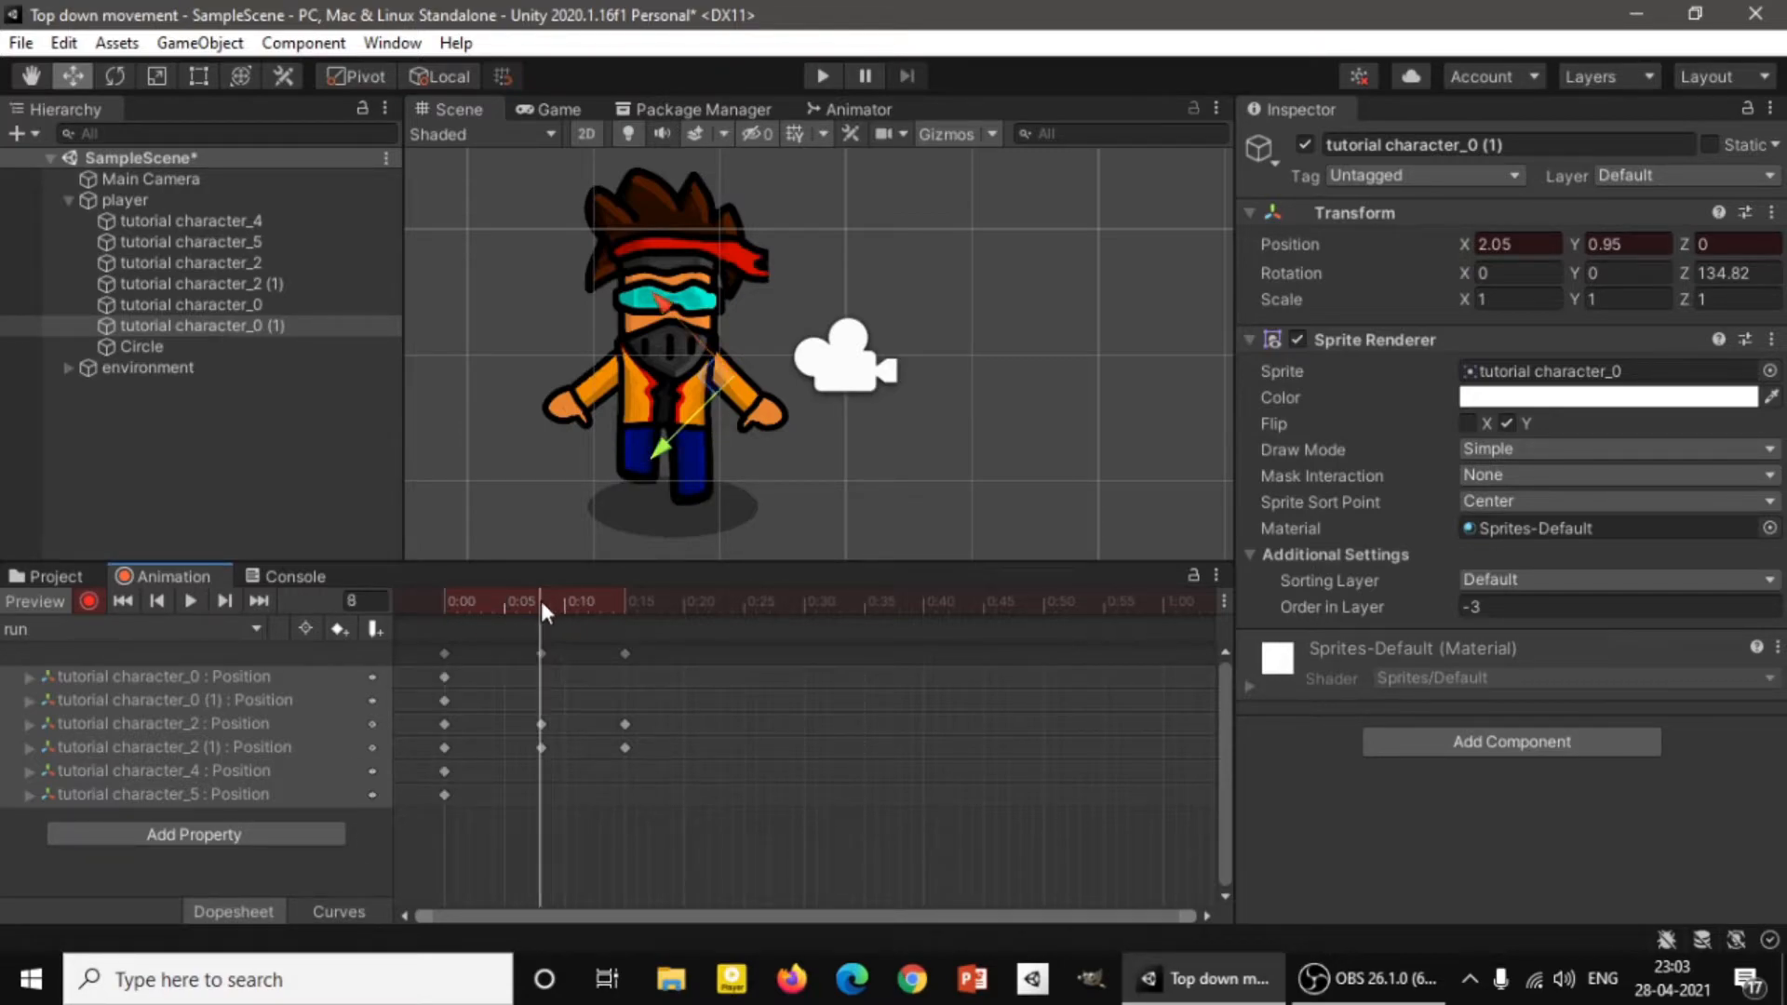
pyautogui.click(596, 389)
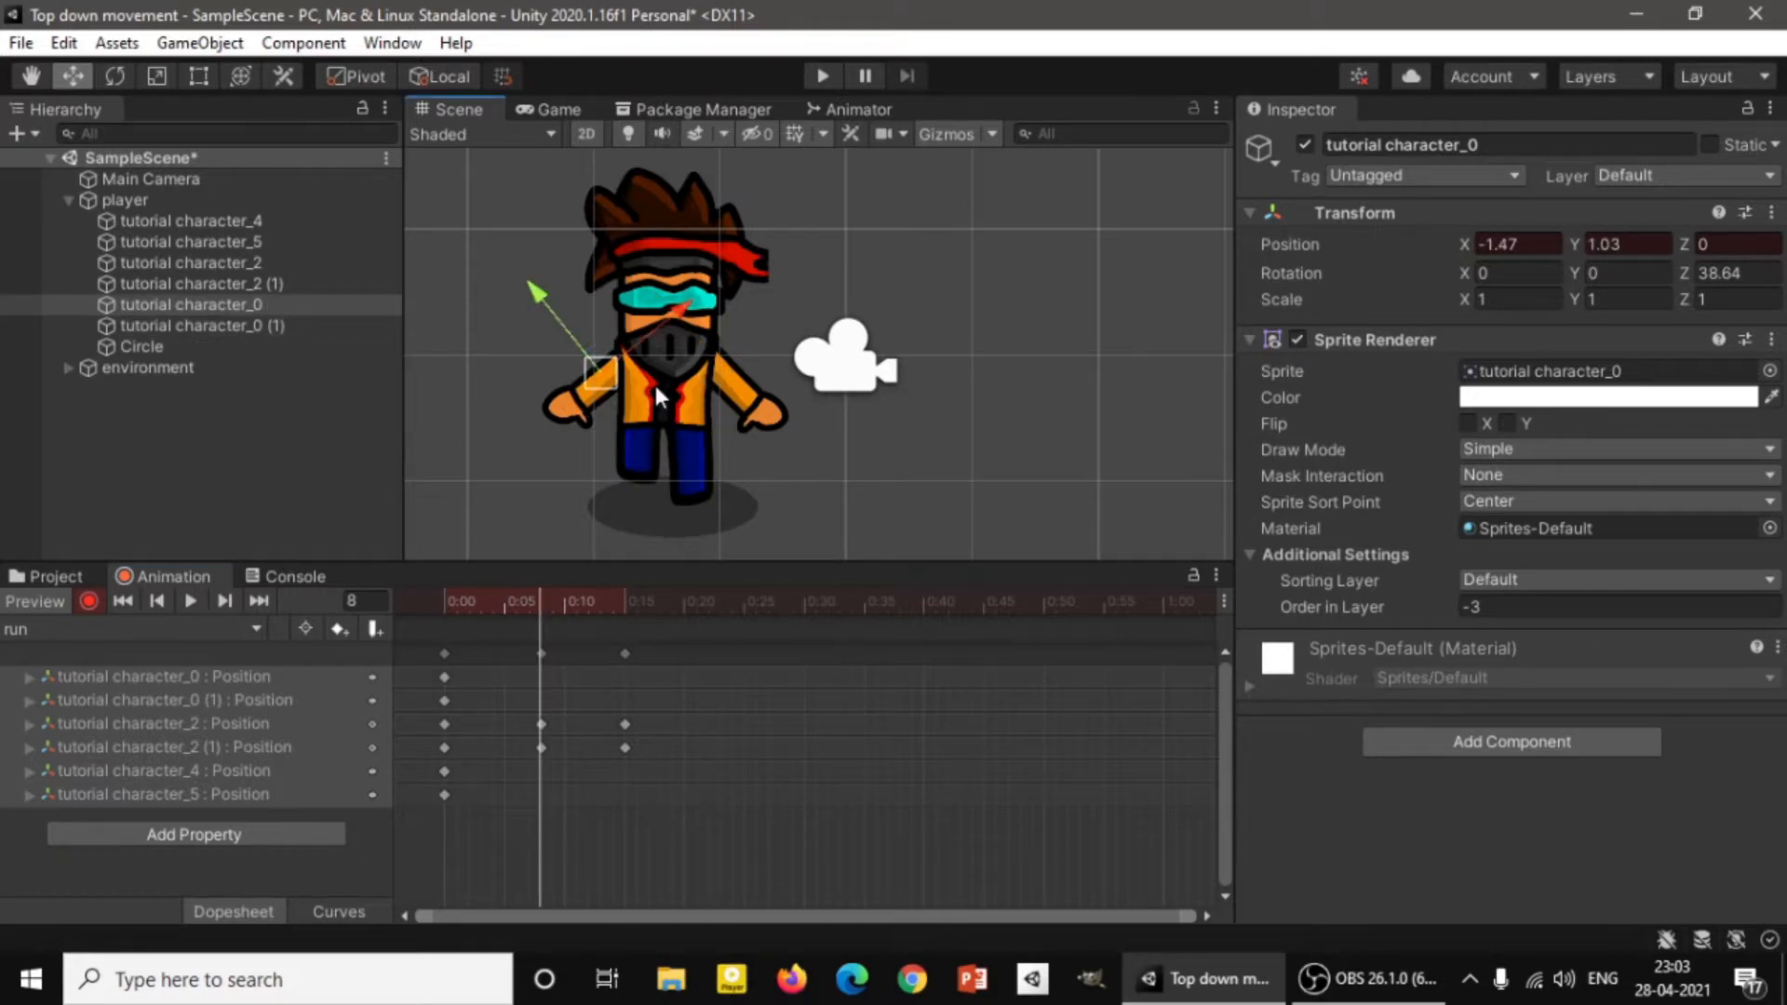
pyautogui.keyDown('shift'); pyautogui.click(759, 410); pyautogui.keyUp('shift')
pyautogui.moveTo(760, 400); pyautogui.dragTo(763, 399)
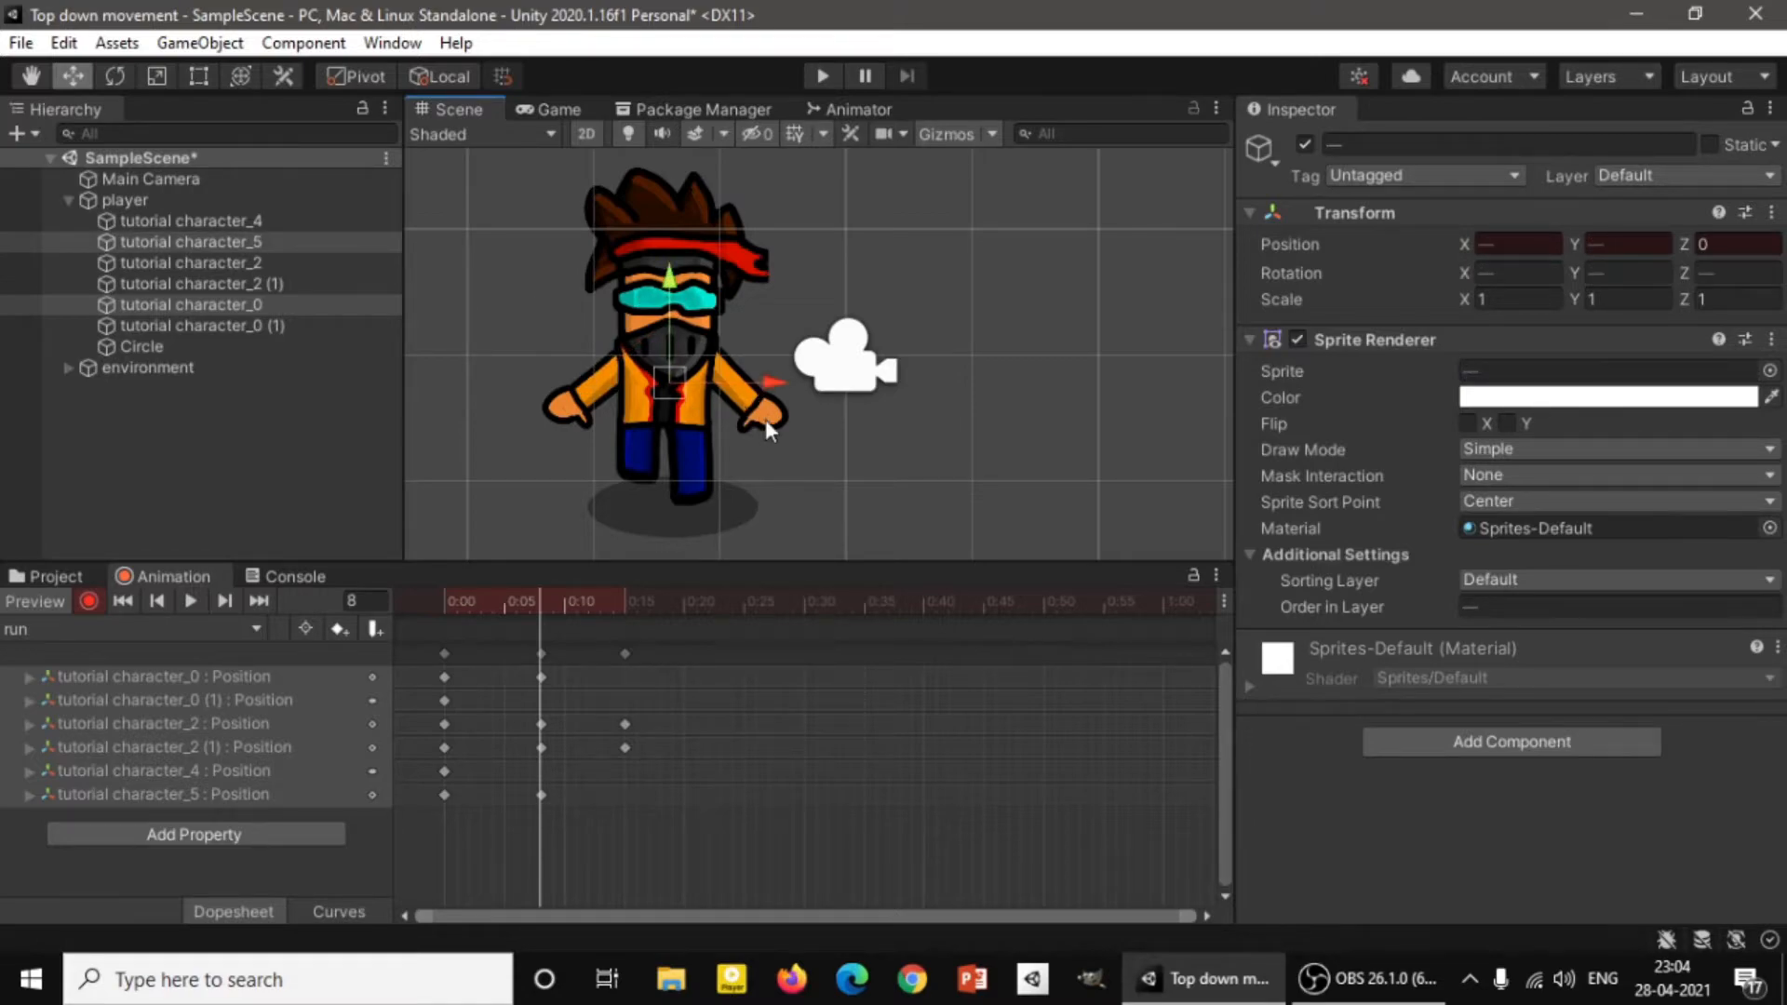
pyautogui.keyDown('shift'); pyautogui.click(743, 395); pyautogui.keyUp('shift')
pyautogui.keyDown('shift'); pyautogui.click(651, 335); pyautogui.keyUp('shift')
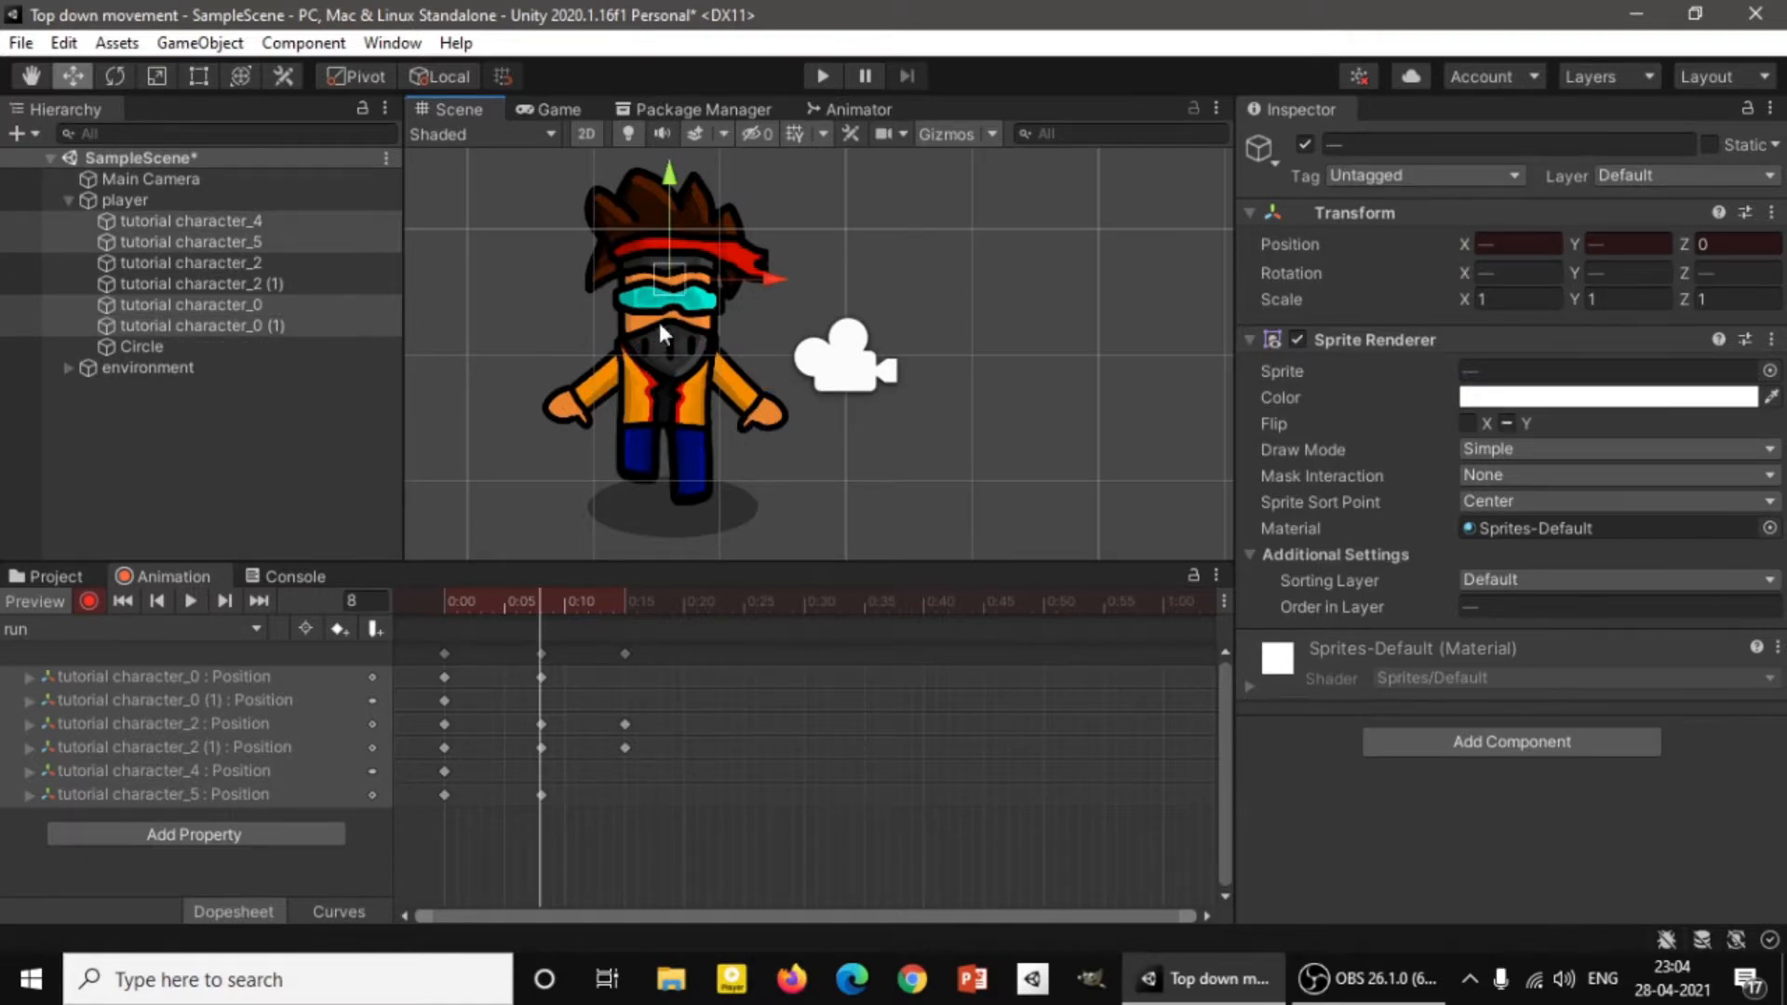
pyautogui.moveTo(672, 173); pyautogui.dragTo(672, 166)
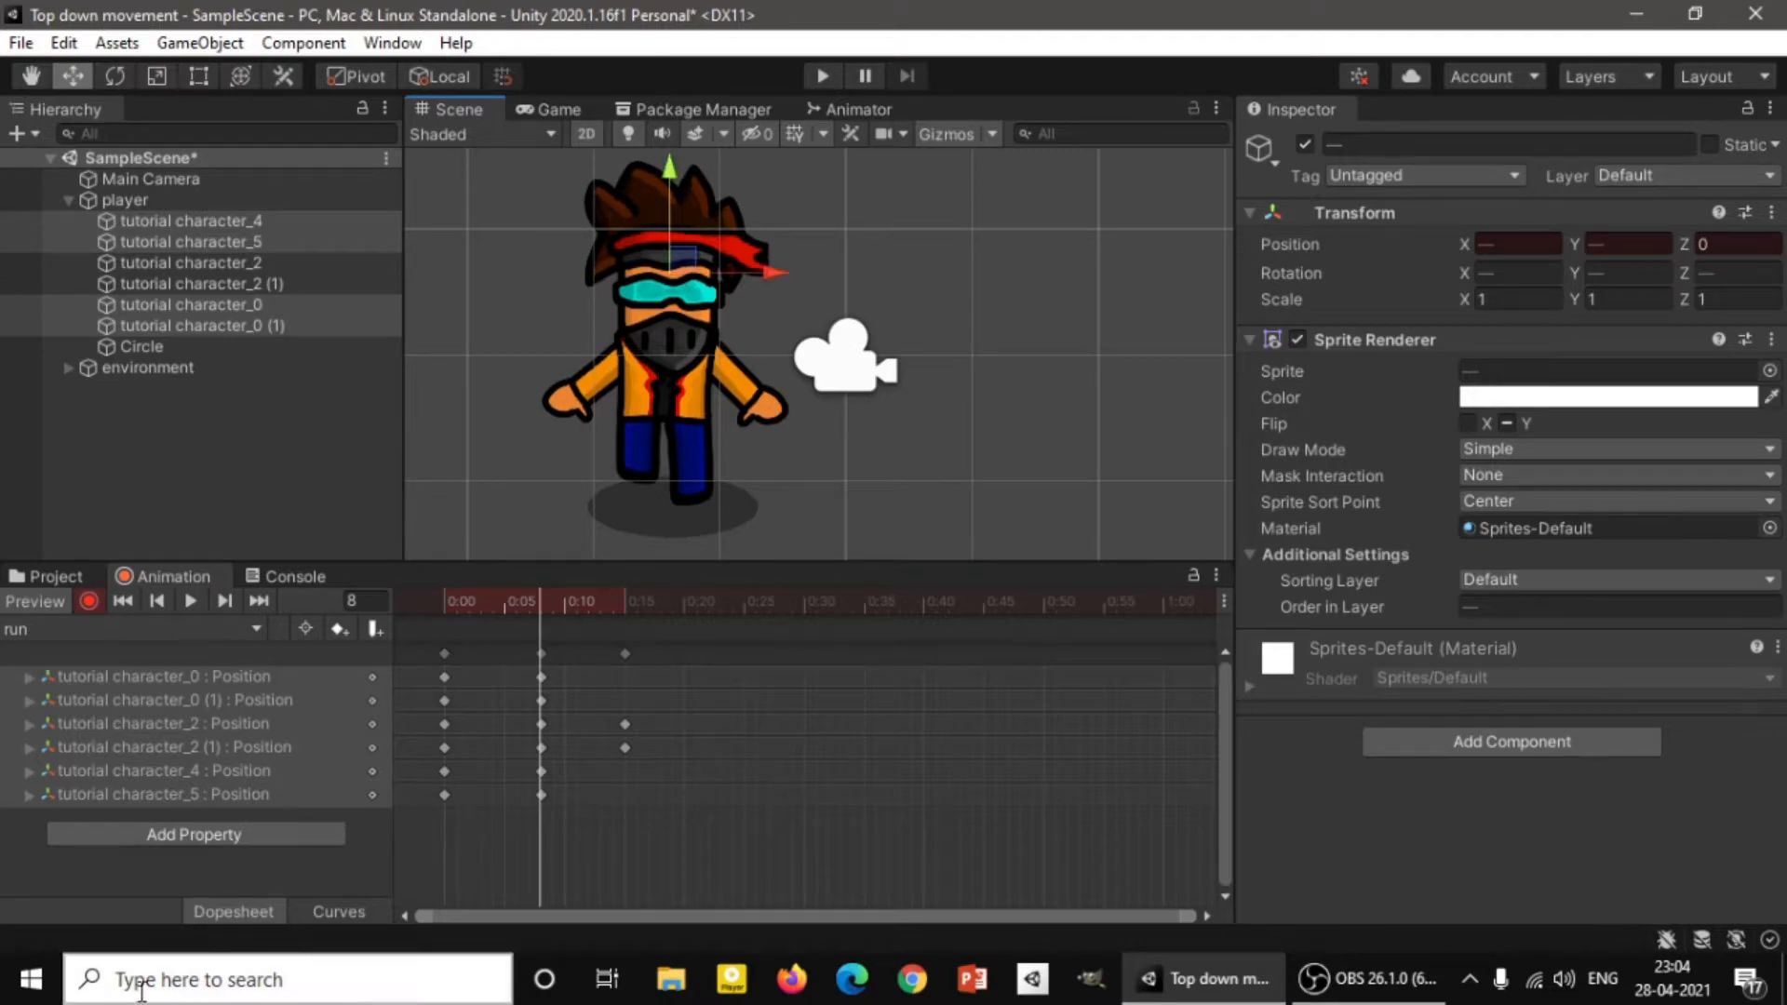
# Stop recording and replace the keyframes at frame 15 with a copy of all the frame 0 keyframes.
pyautogui.click(90, 601)
pyautogui.moveTo(671, 828); pyautogui.dragTo(618, 543)
pyautogui.press('Delete')
pyautogui.moveTo(463, 849); pyautogui.dragTo(419, 540)
pyautogui.click(624, 603)
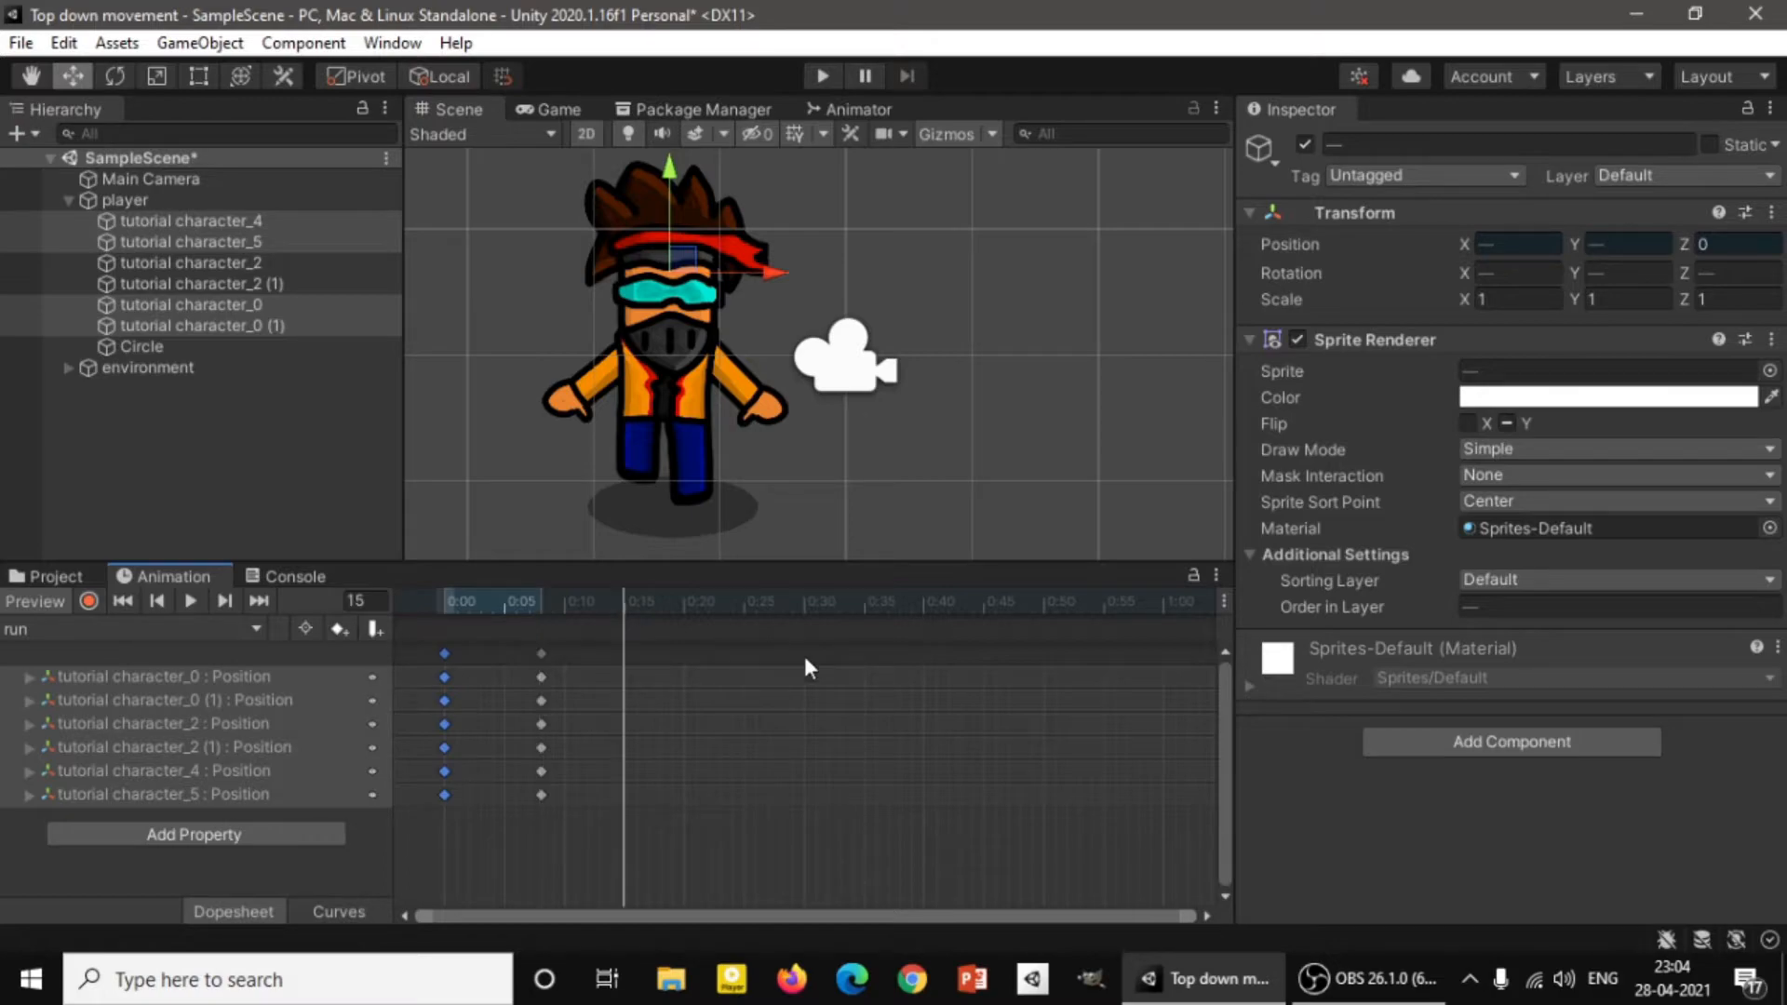
pyautogui.hotkey('ctrl', 'v')
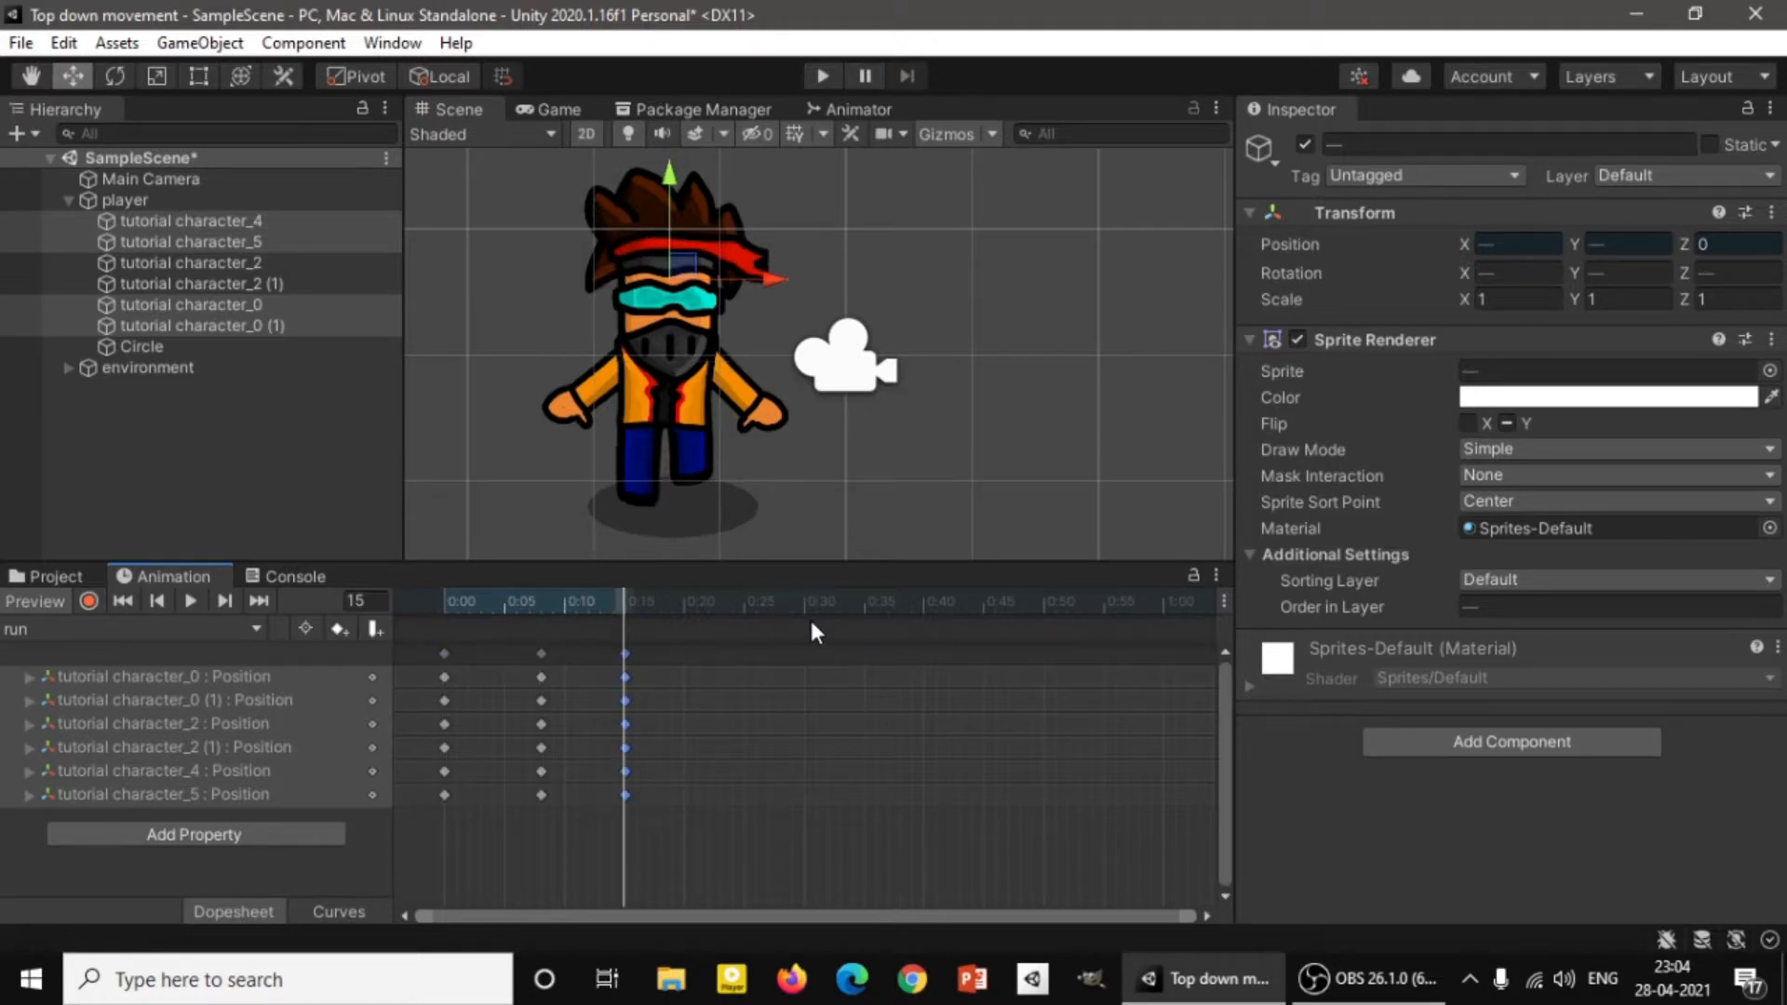
# Play back the run clip from the start and examine the full body motion in the Game and Scene views.
pyautogui.click(446, 604)
pyautogui.click(184, 602)
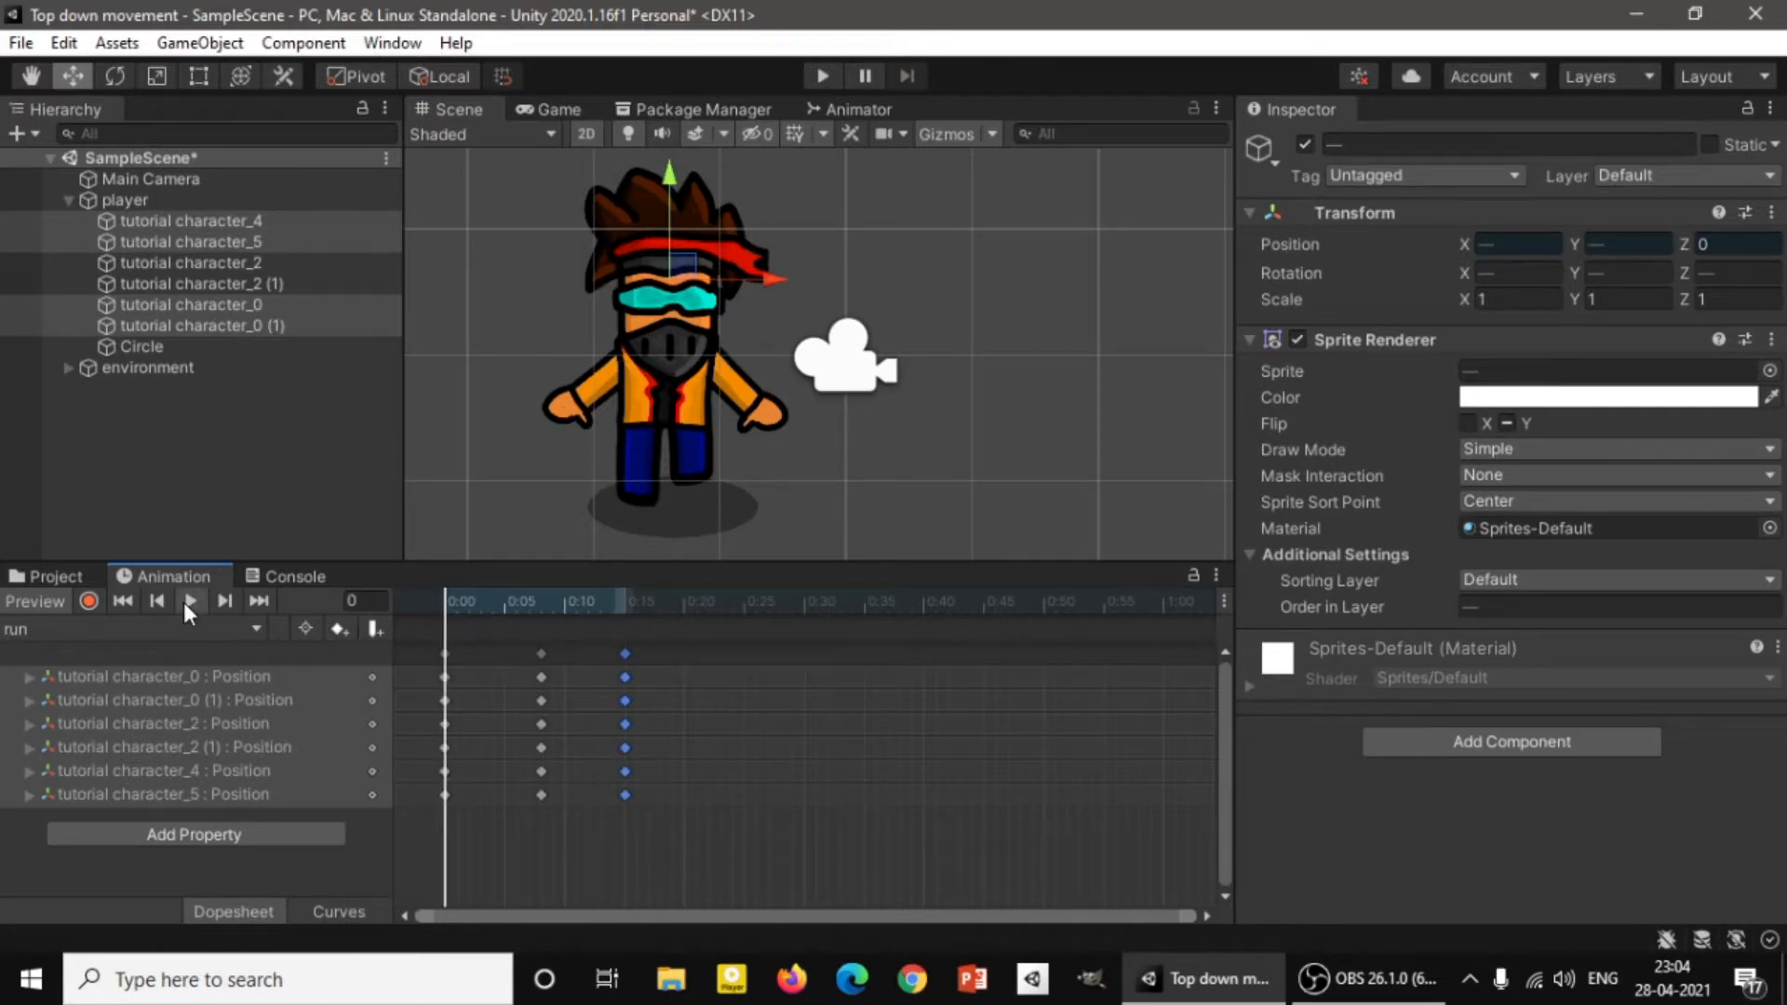
pyautogui.click(556, 113)
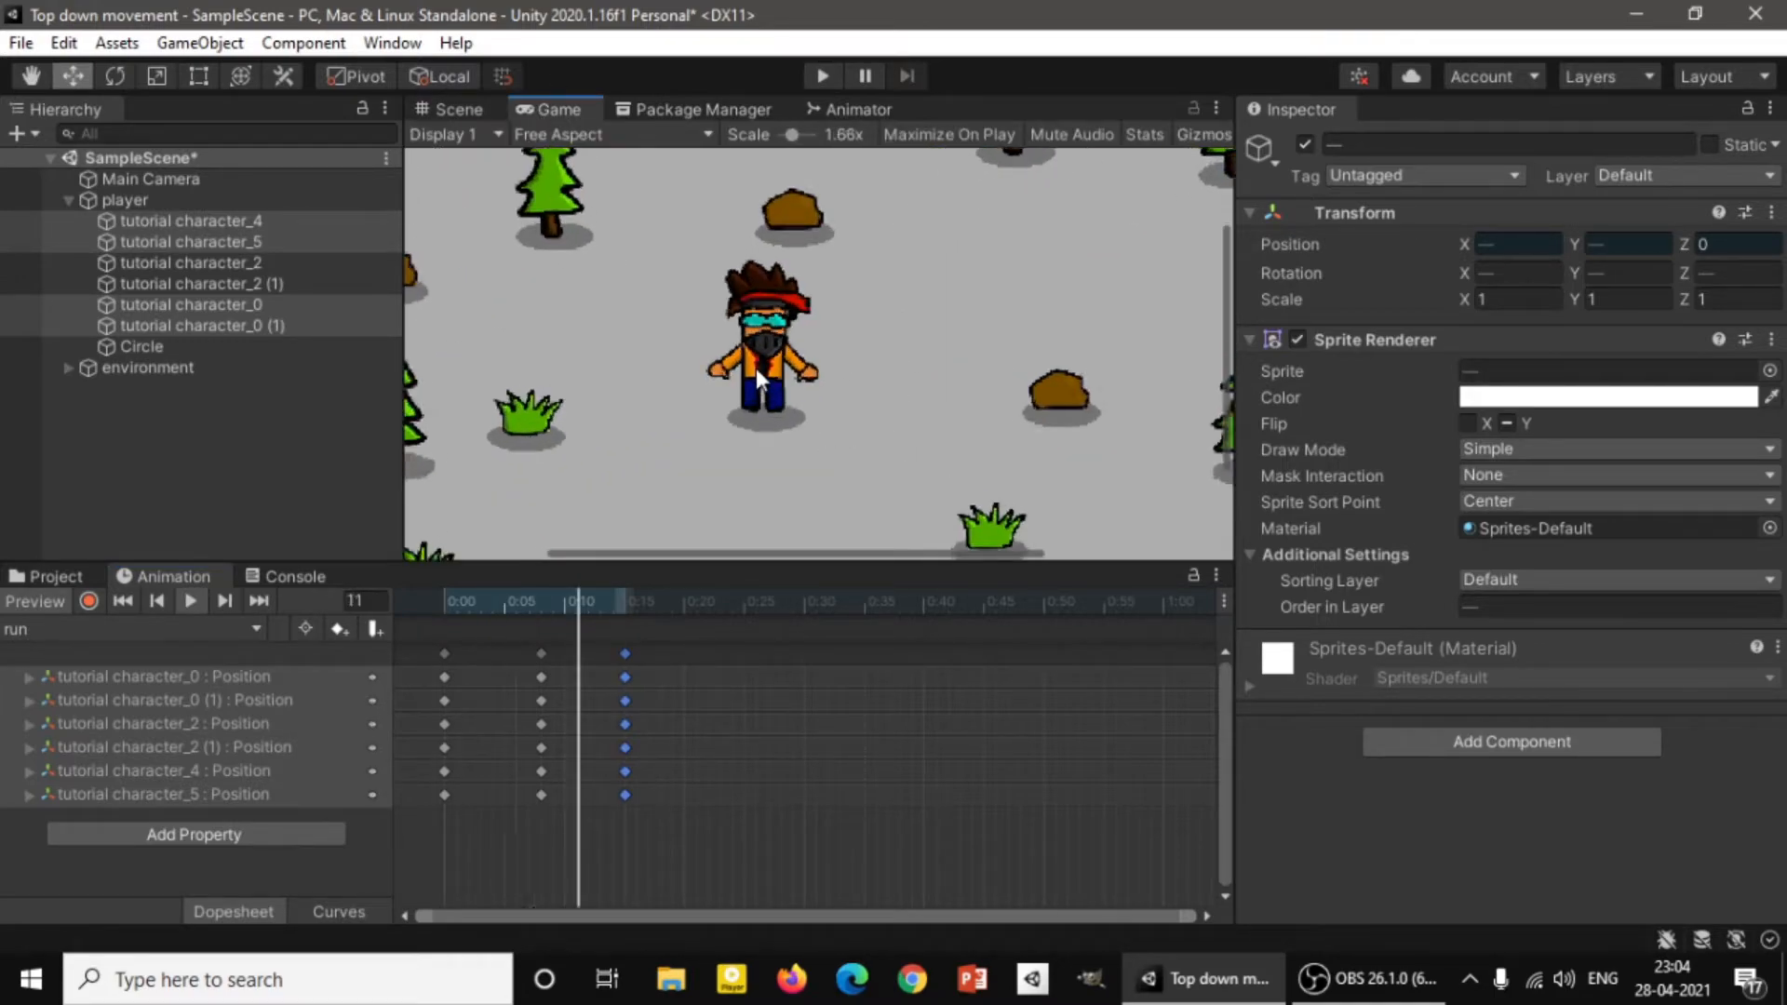
pyautogui.scroll(-1, 800, 389)
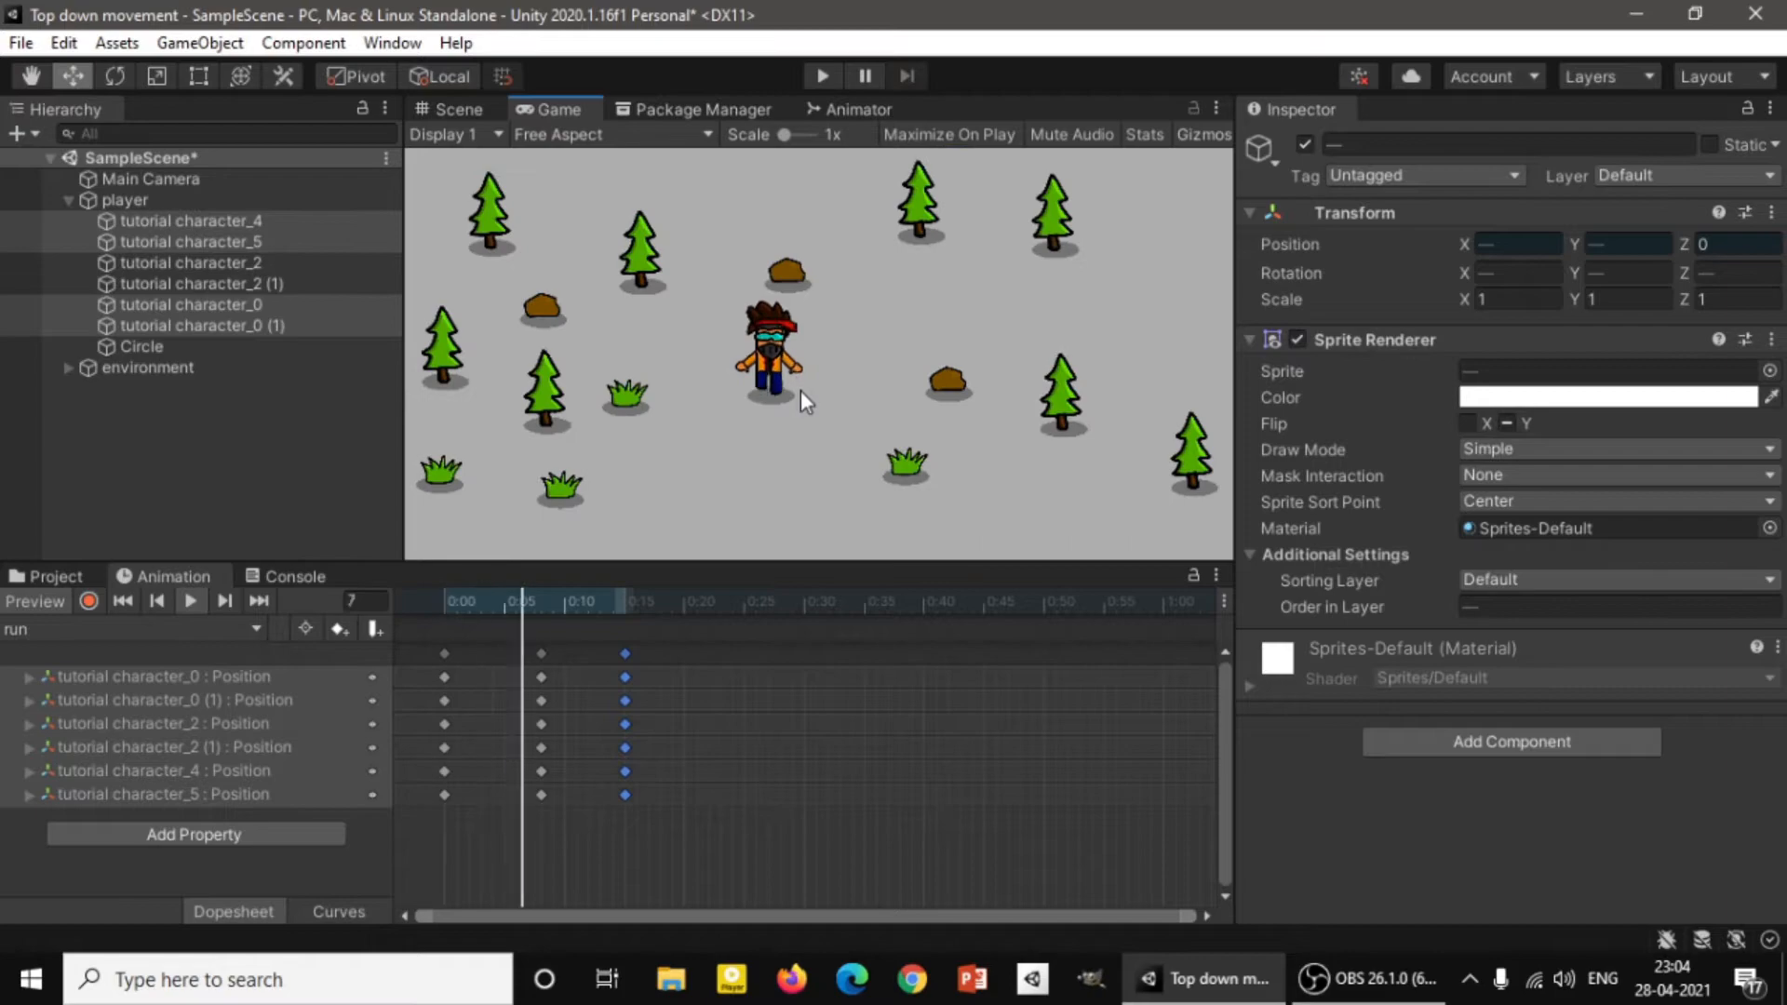
pyautogui.click(449, 108)
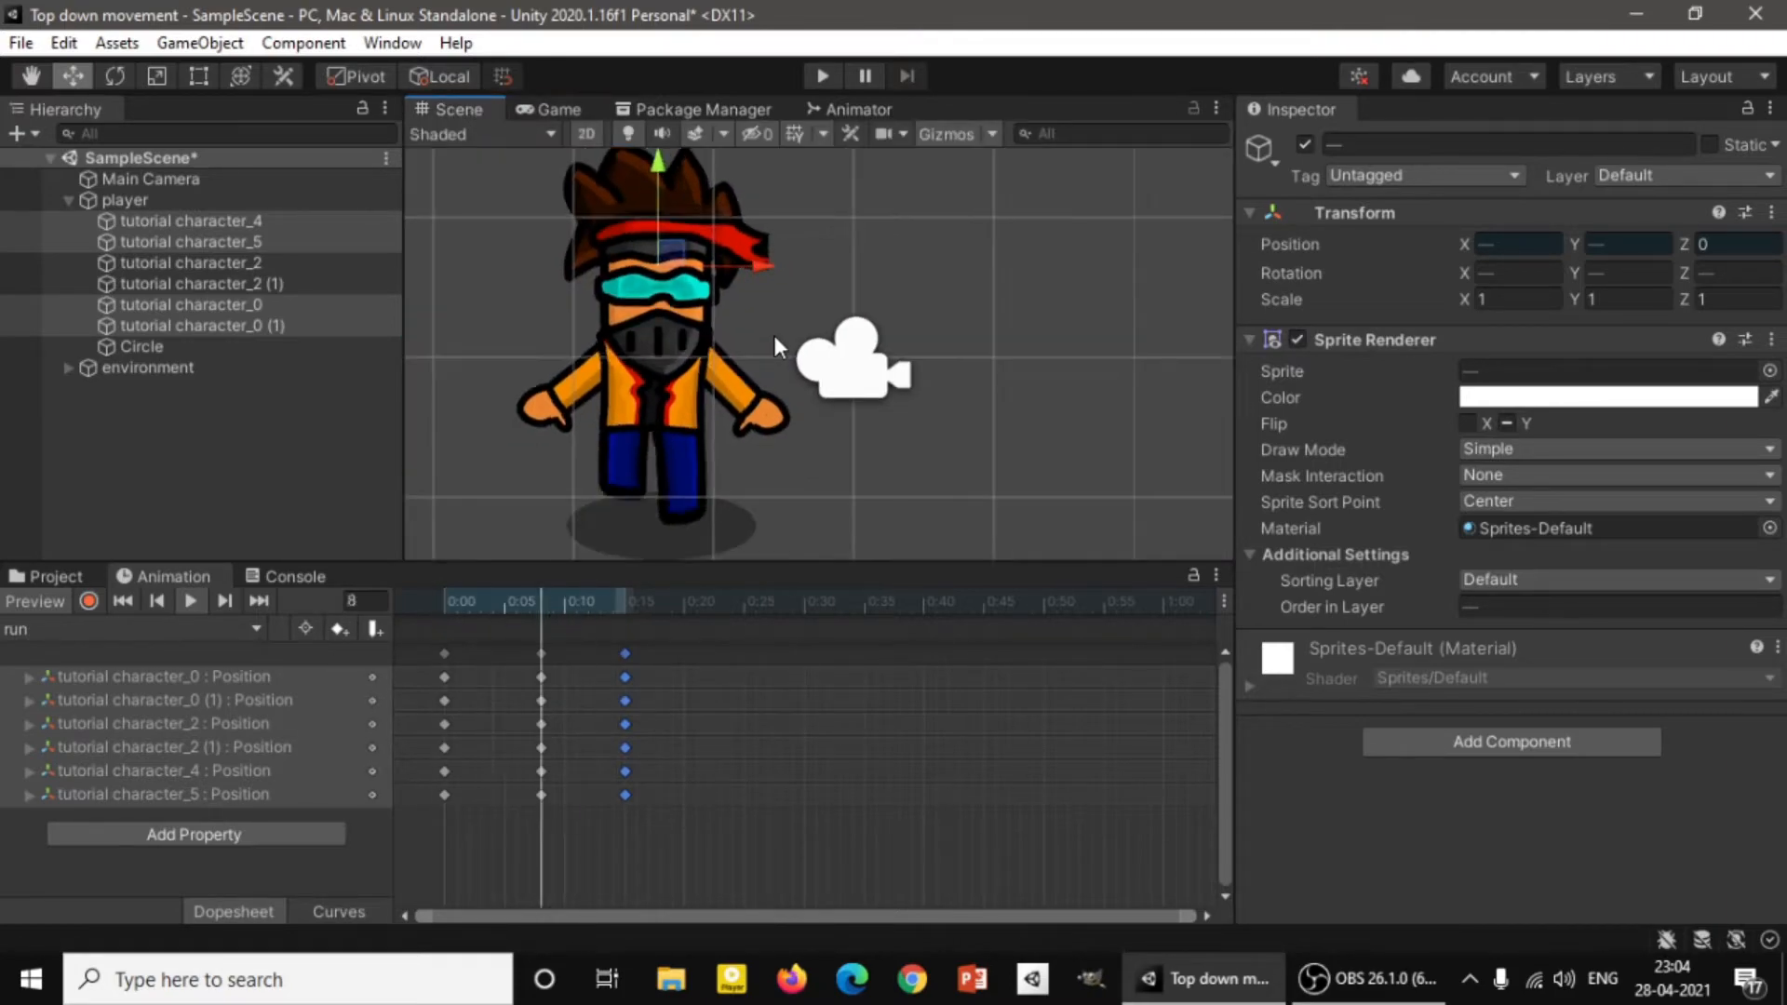
pyautogui.scroll(-2, 774, 335)
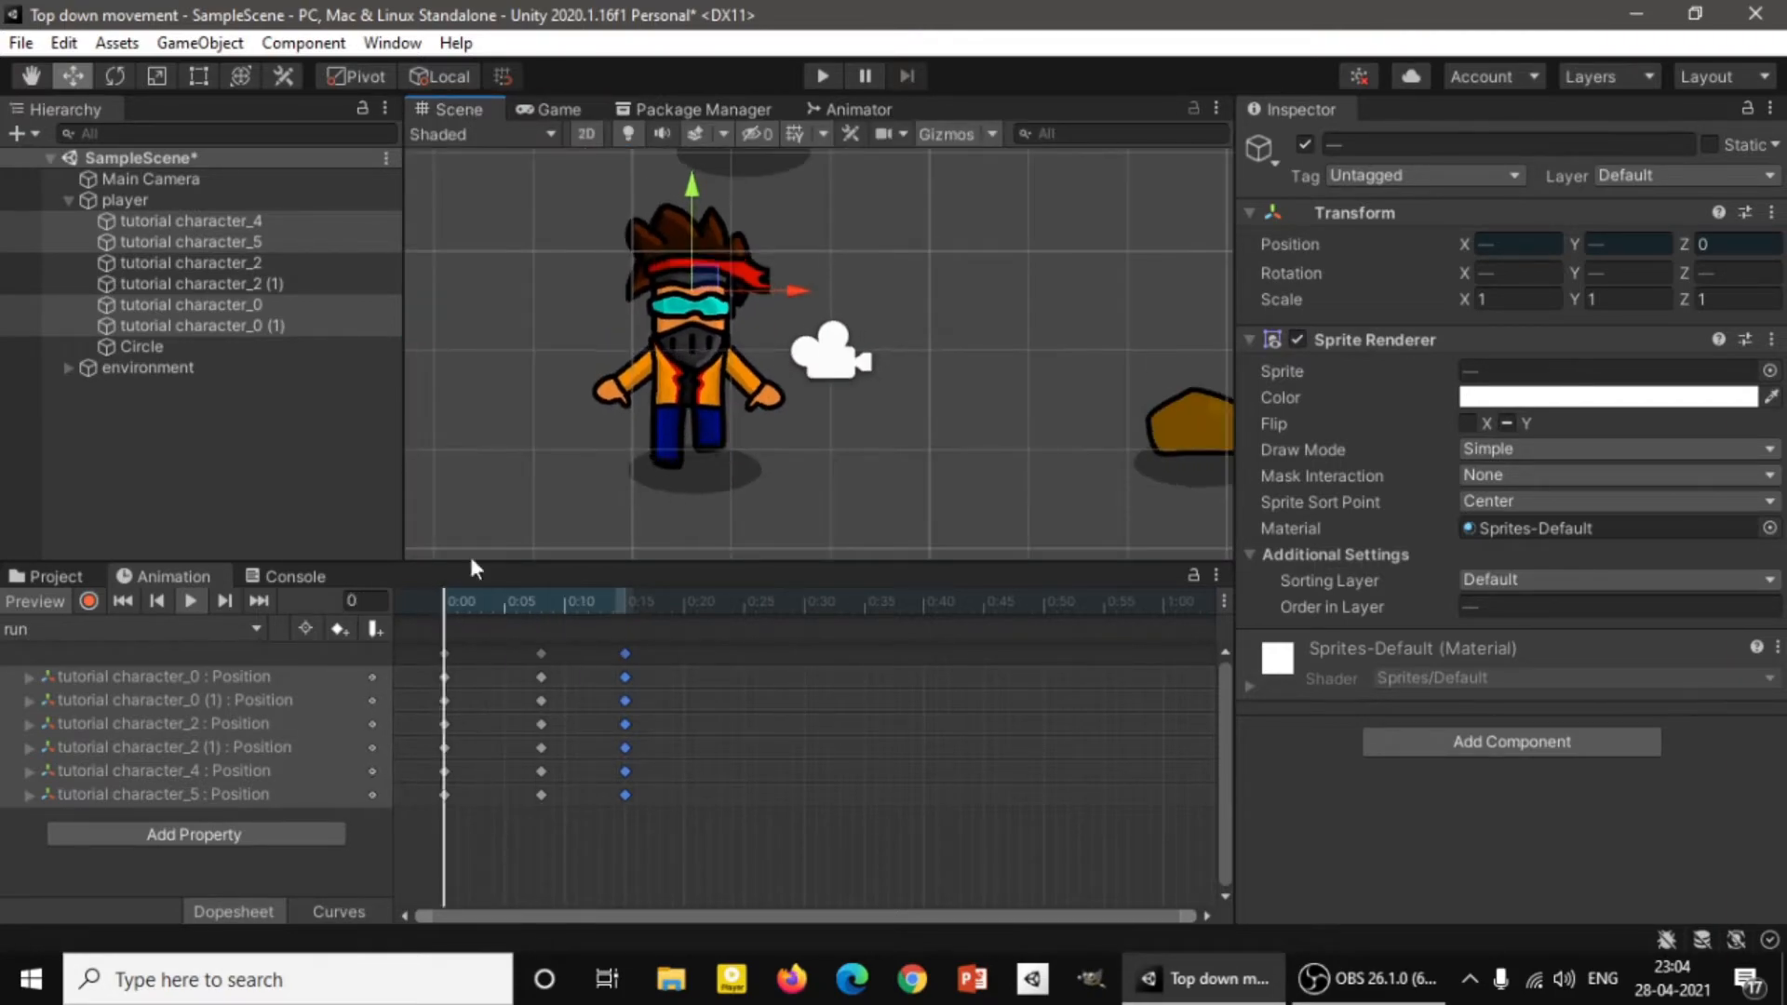
pyautogui.click(190, 600)
pyautogui.click(446, 596)
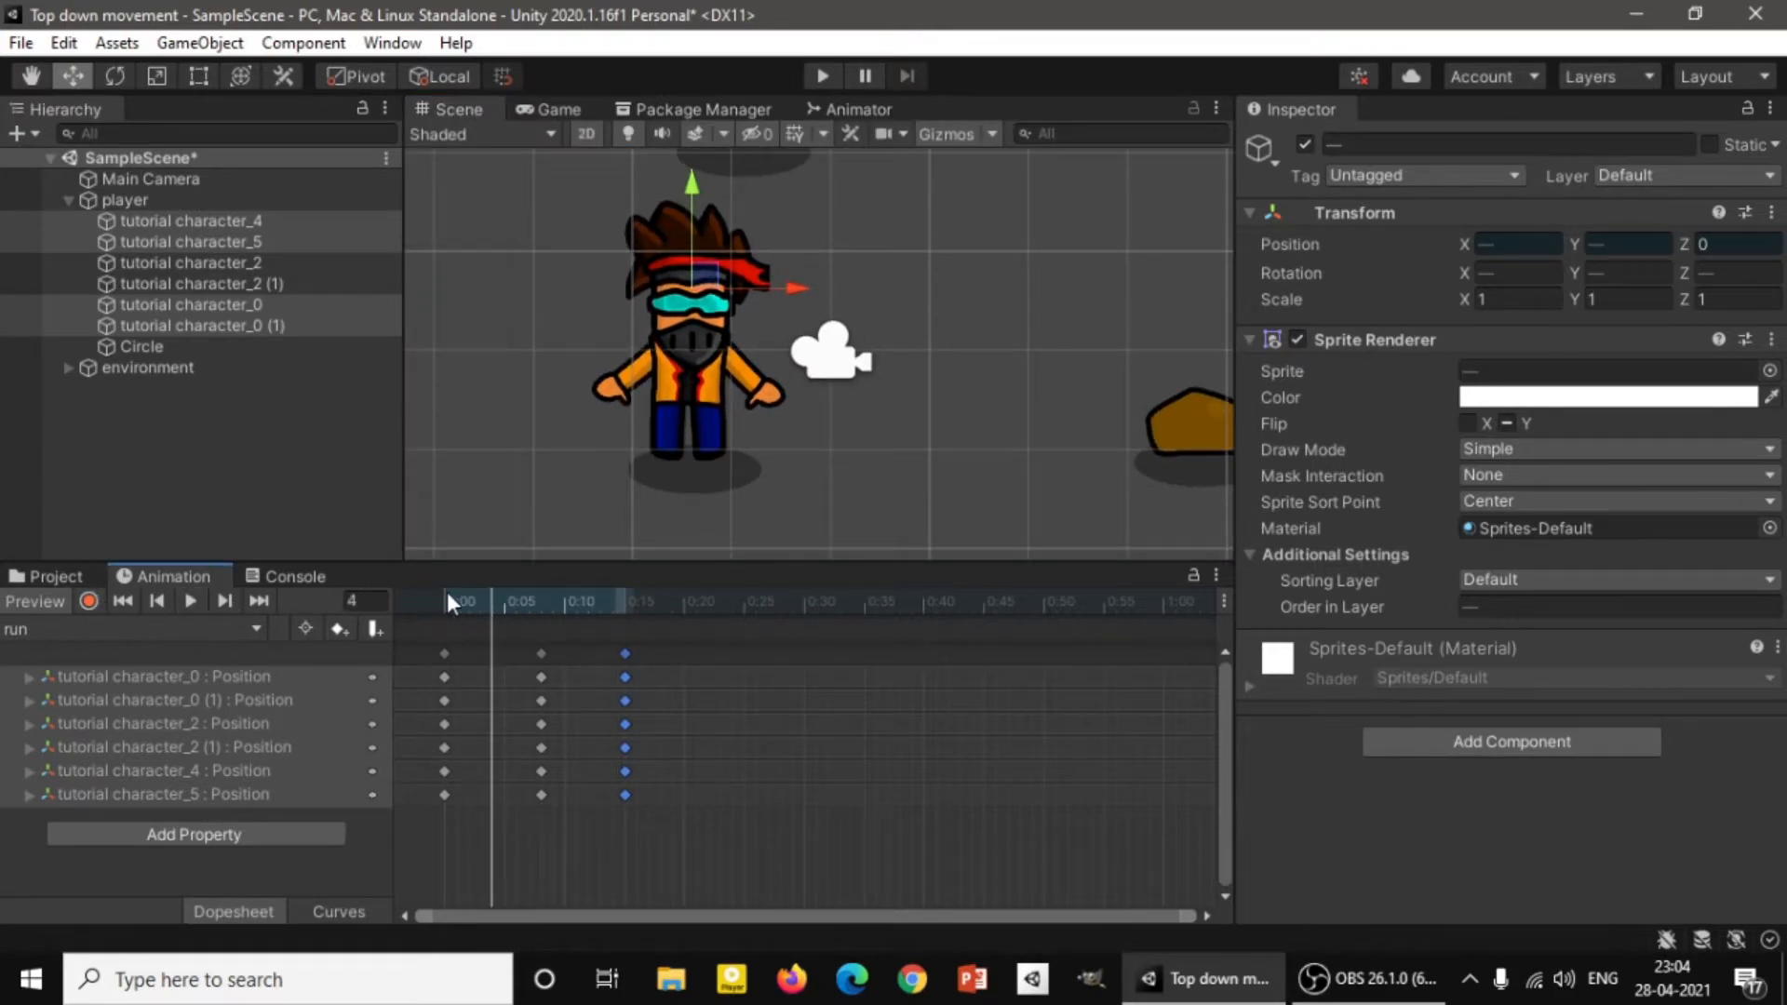
# Create a new animation clip named idle in the animation folder and start recording it.
pyautogui.click(43, 629)
pyautogui.click(91, 690)
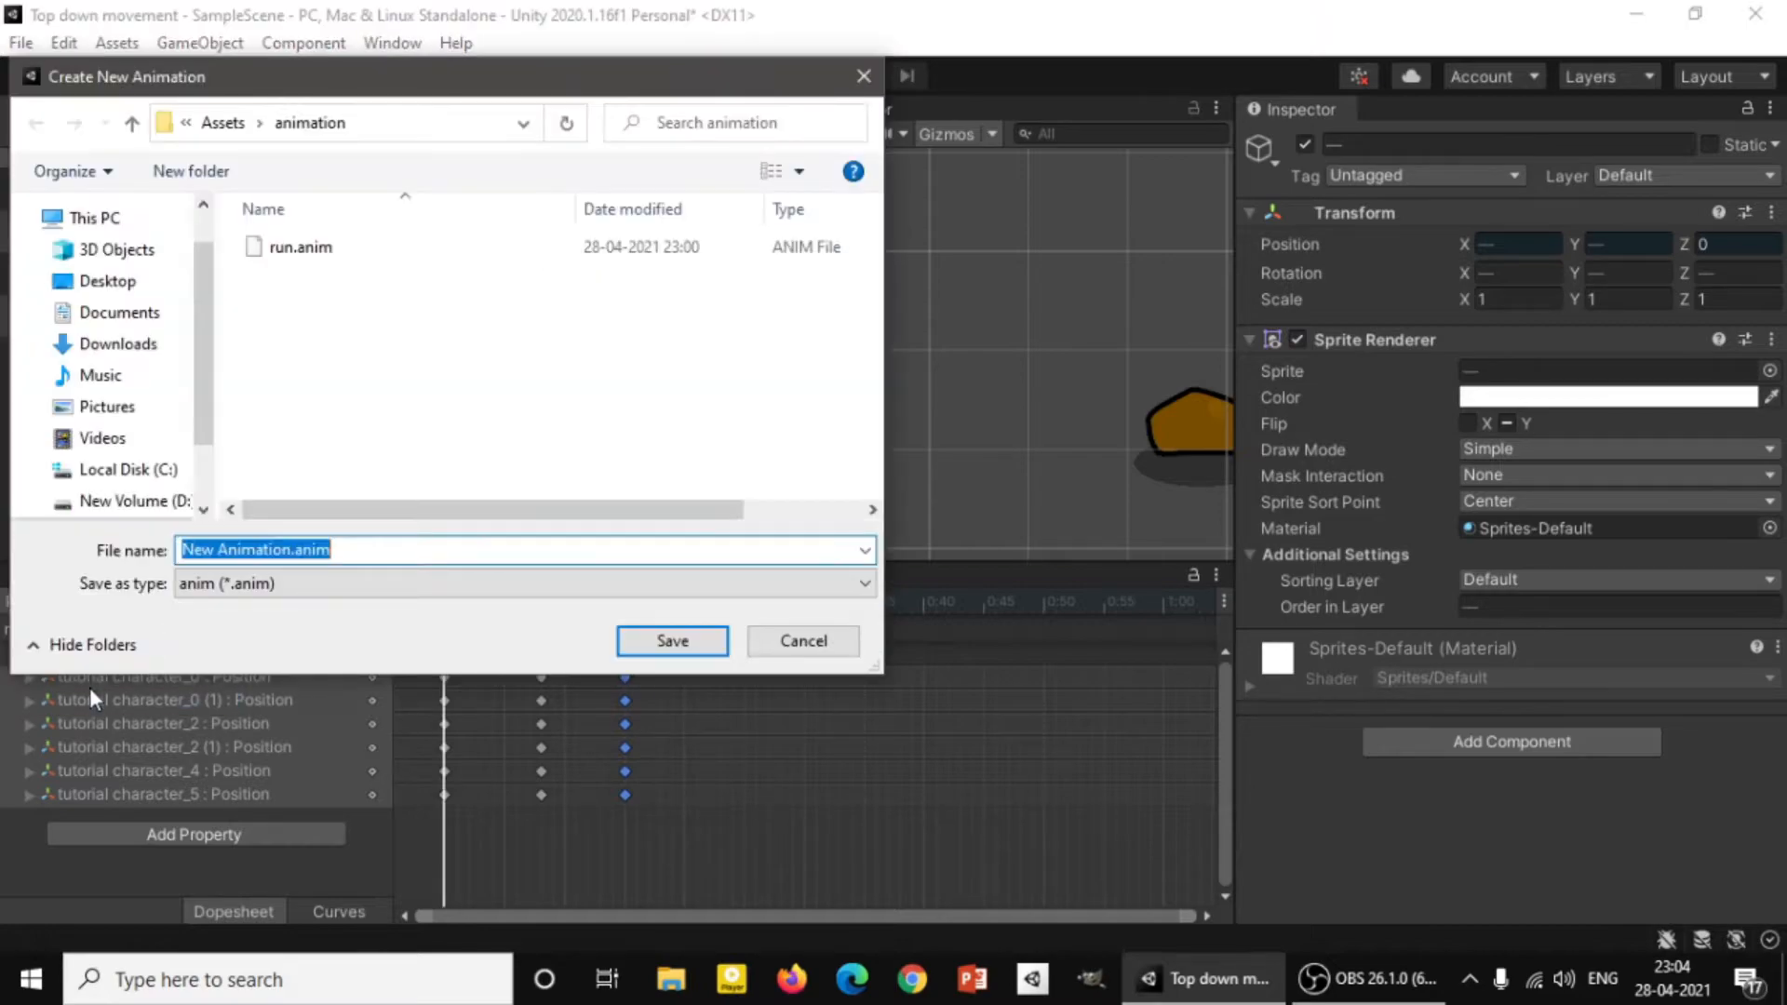
pyautogui.write('idle')
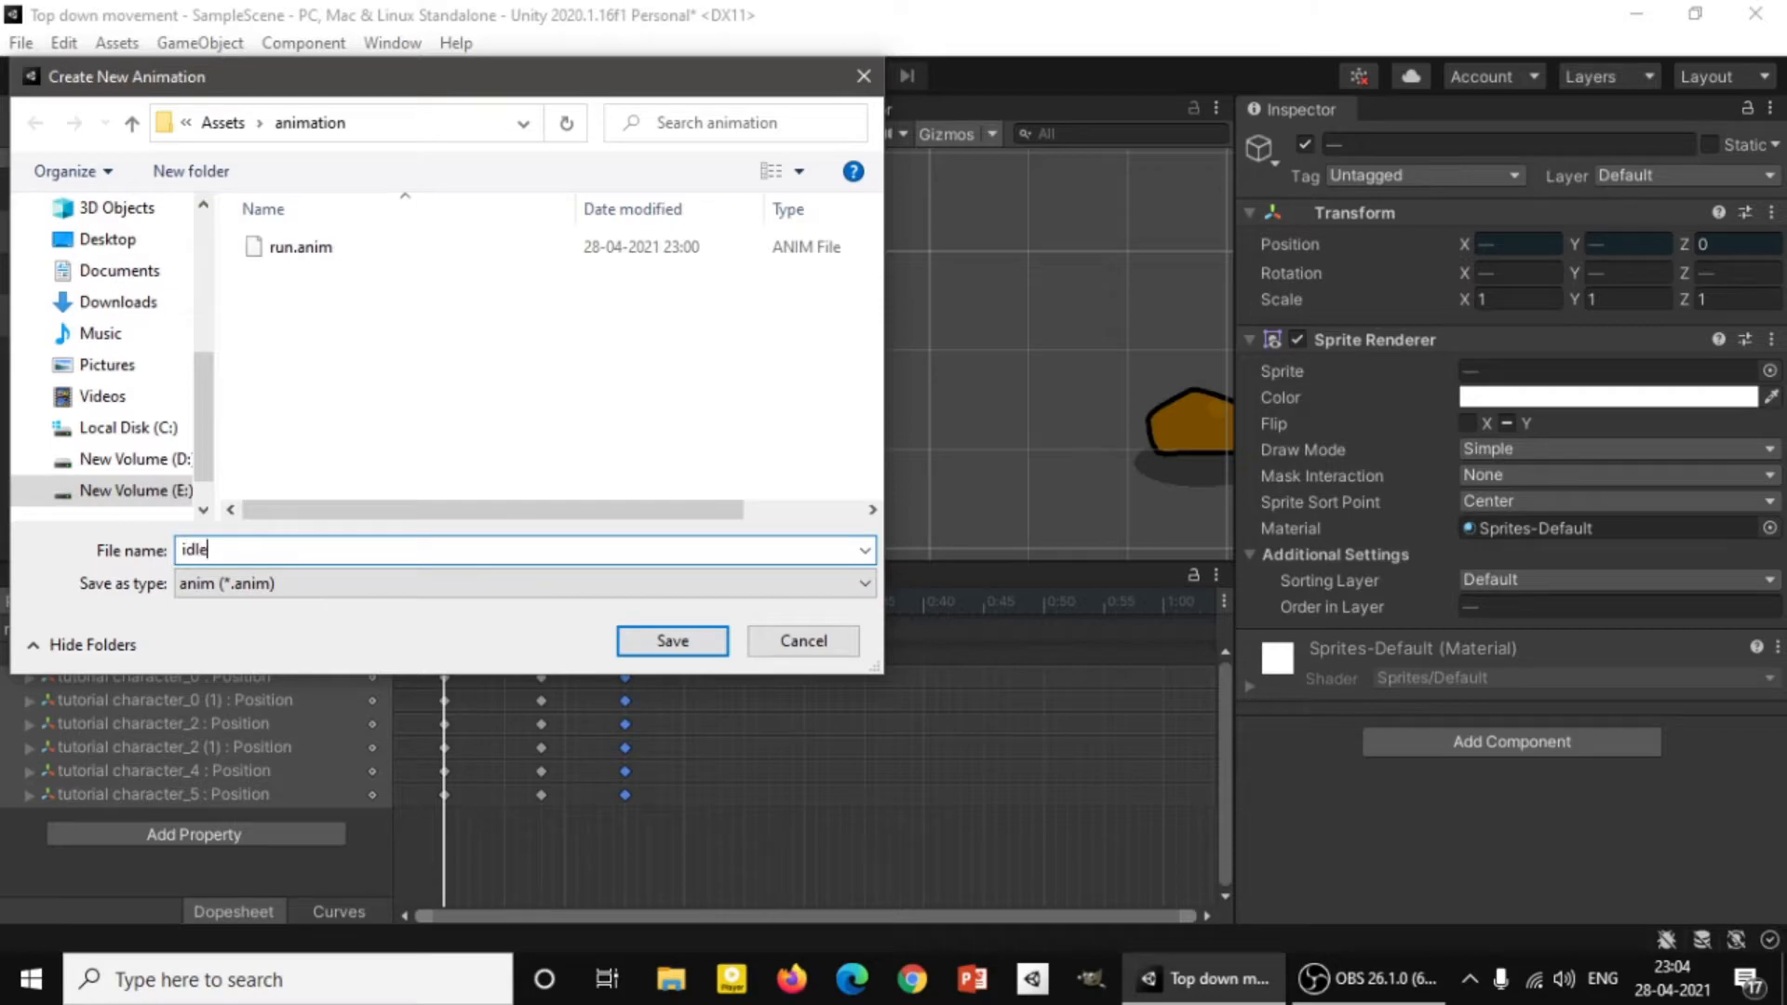
pyautogui.press('Return')
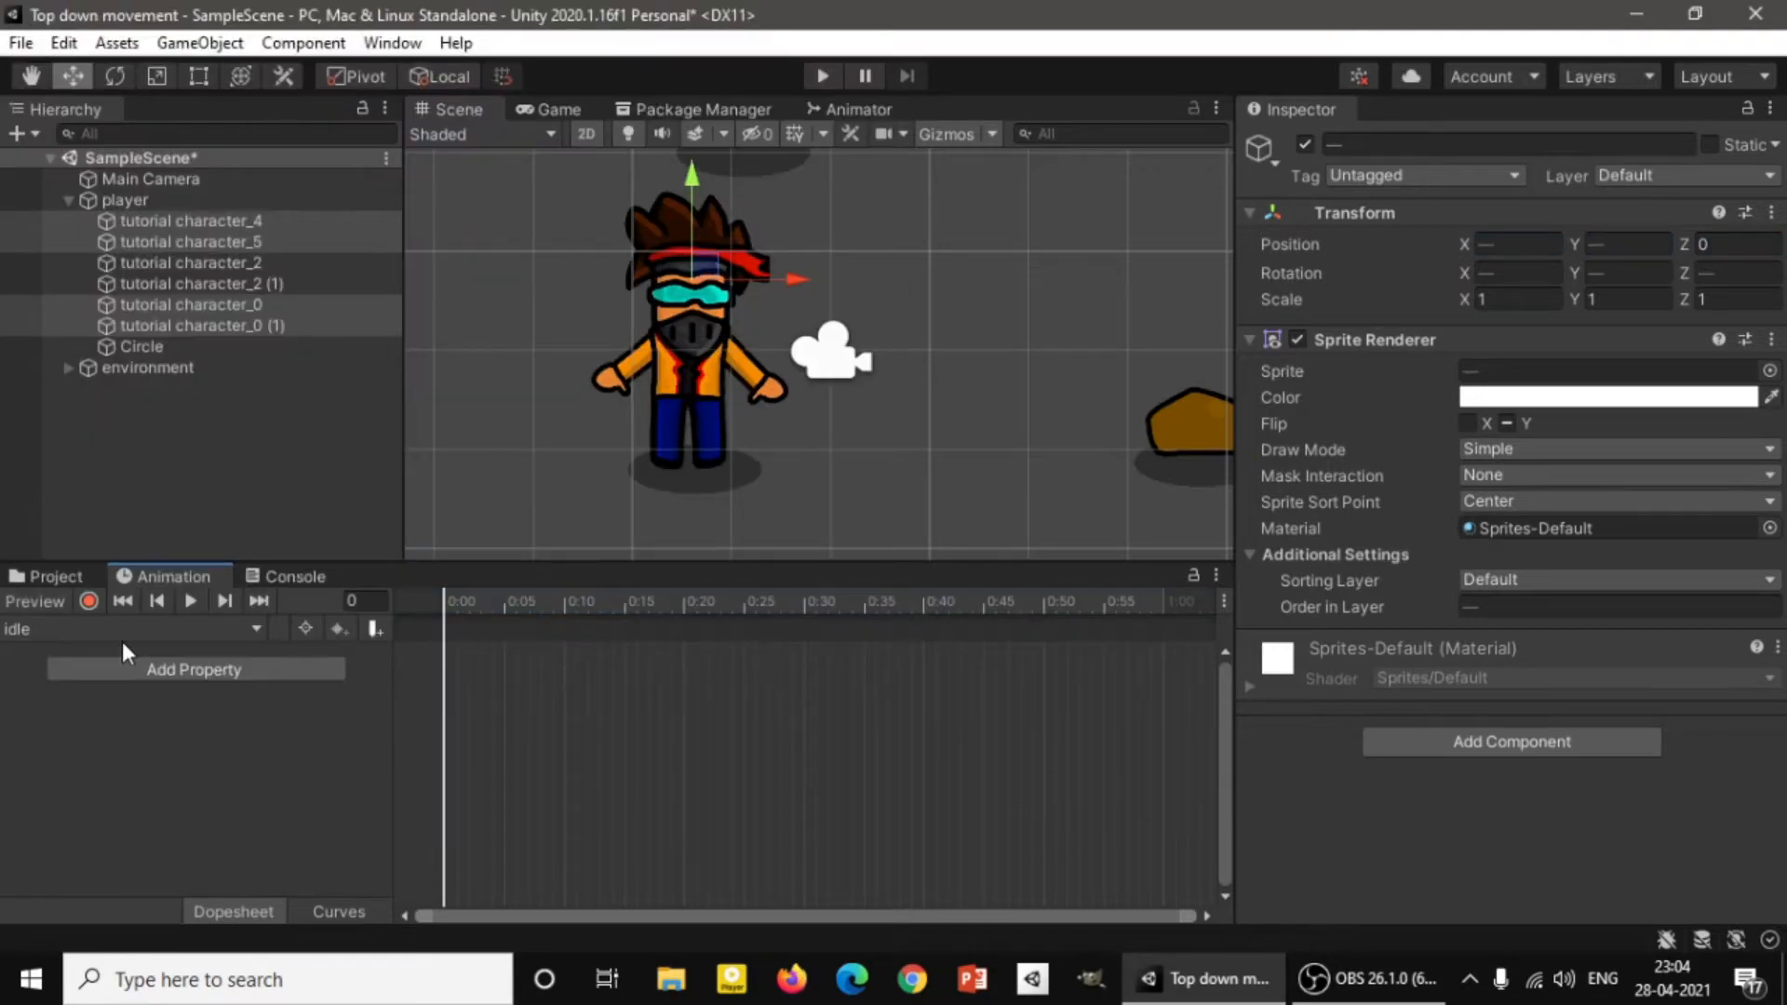
pyautogui.click(88, 600)
pyautogui.scroll(1, 661, 335)
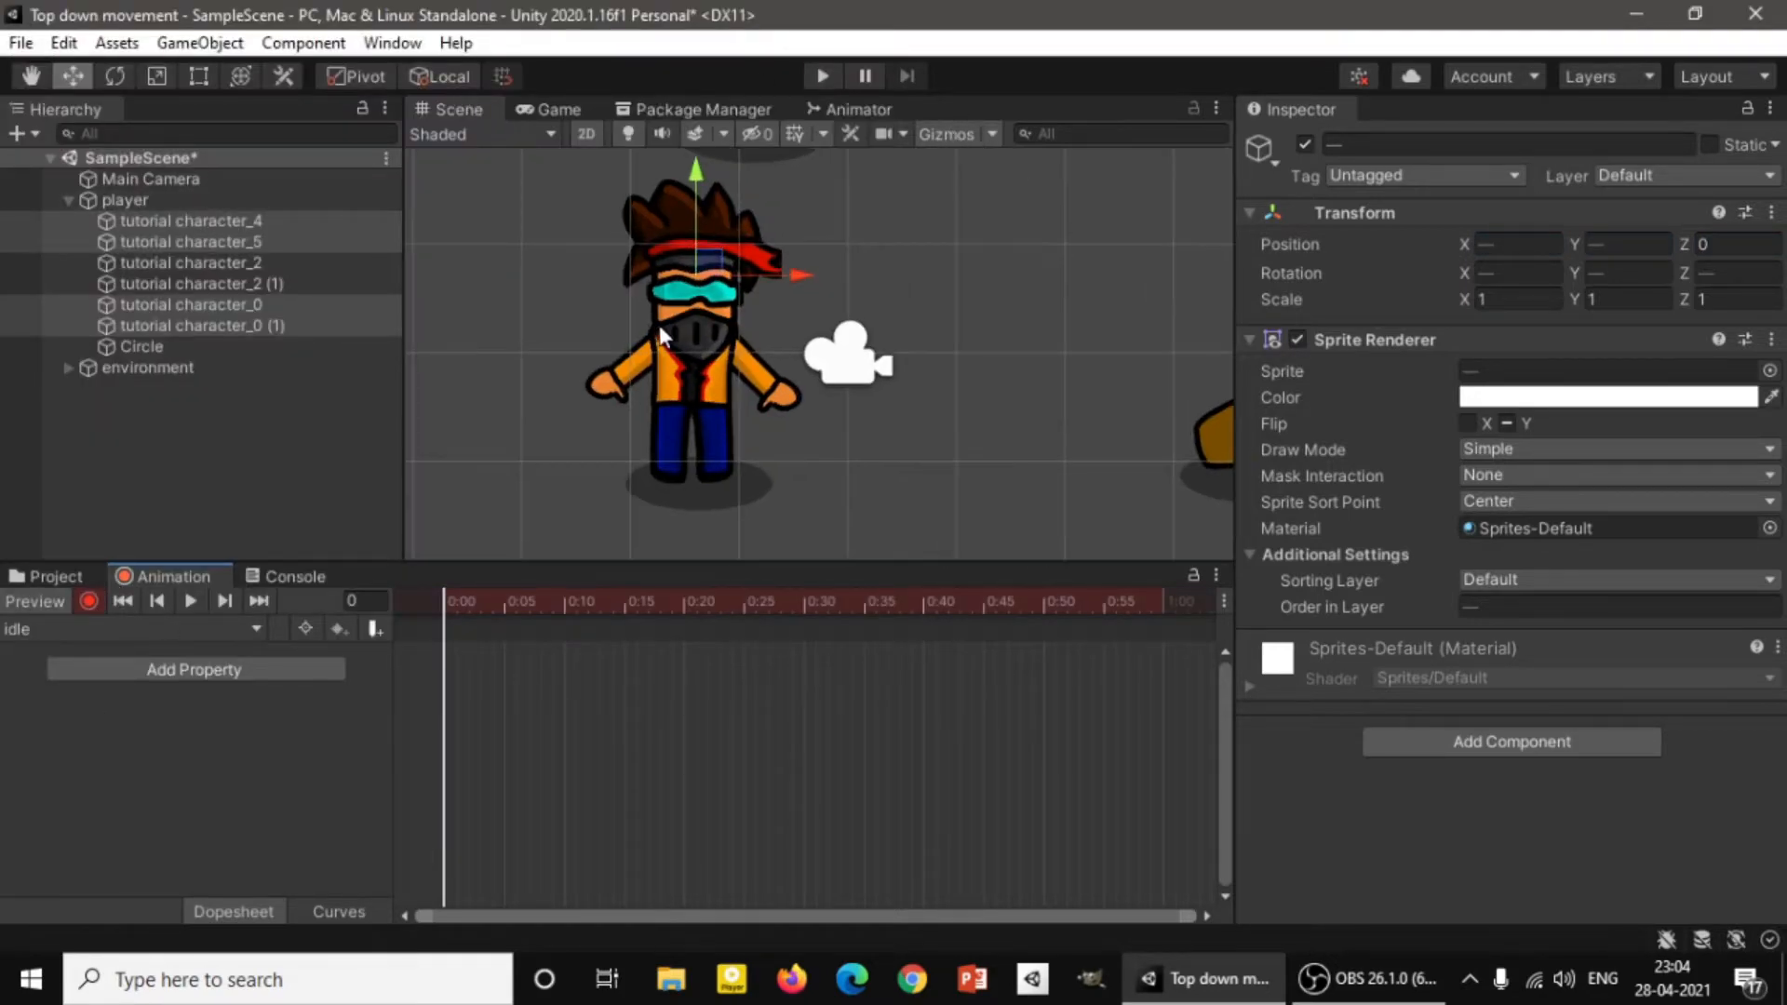
pyautogui.click(698, 299)
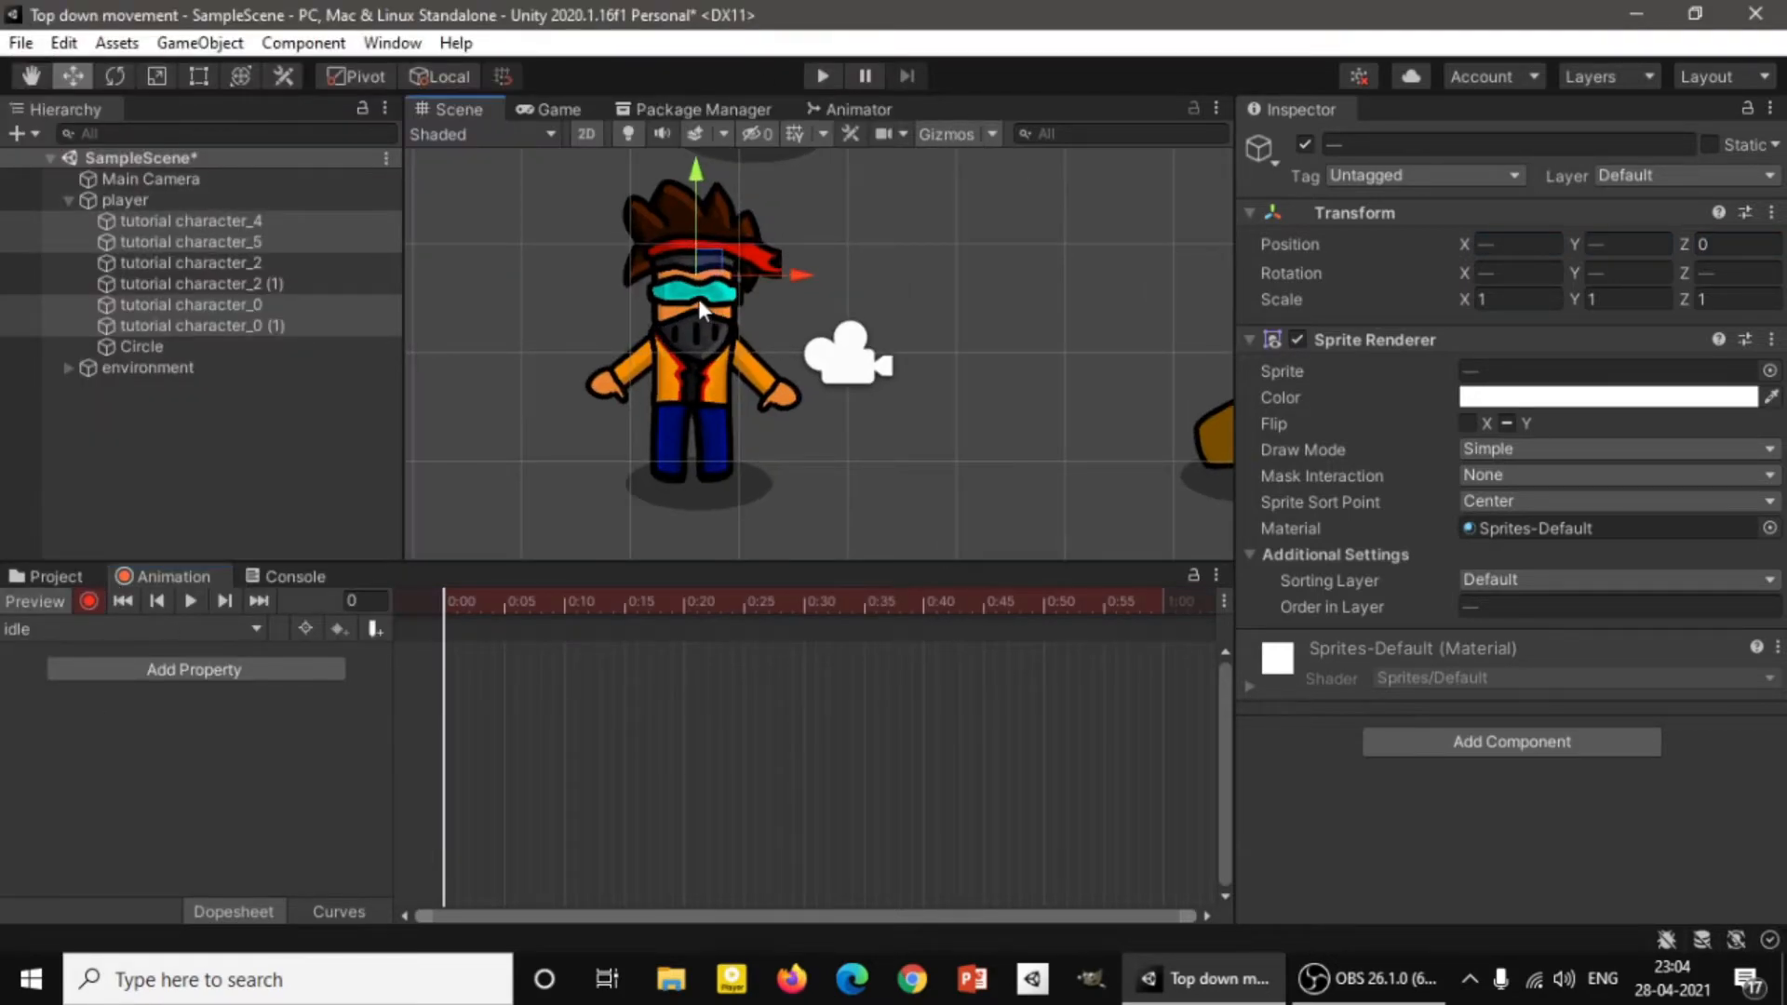
pyautogui.keyDown('shift'); pyautogui.click(719, 388); pyautogui.keyUp('shift')
pyautogui.keyDown('shift'); pyautogui.click(780, 384); pyautogui.keyUp('shift')
pyautogui.keyDown('shift'); pyautogui.click(611, 360); pyautogui.keyUp('shift')
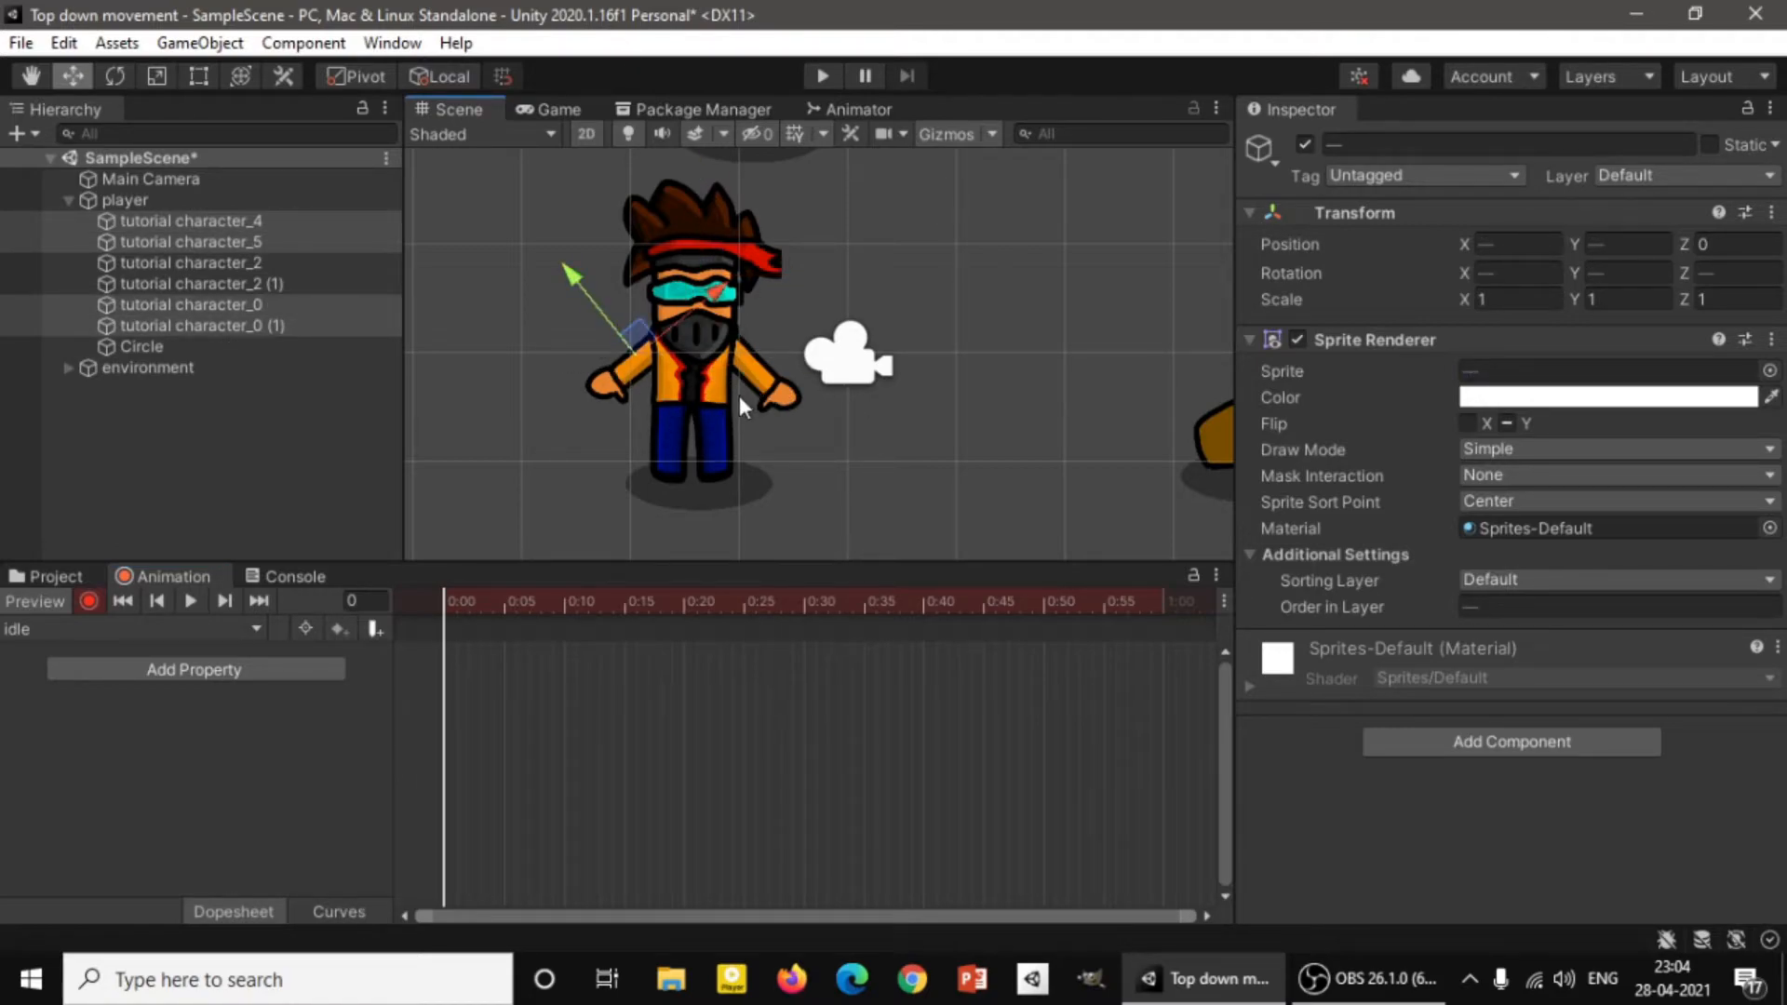
pyautogui.click(262, 442)
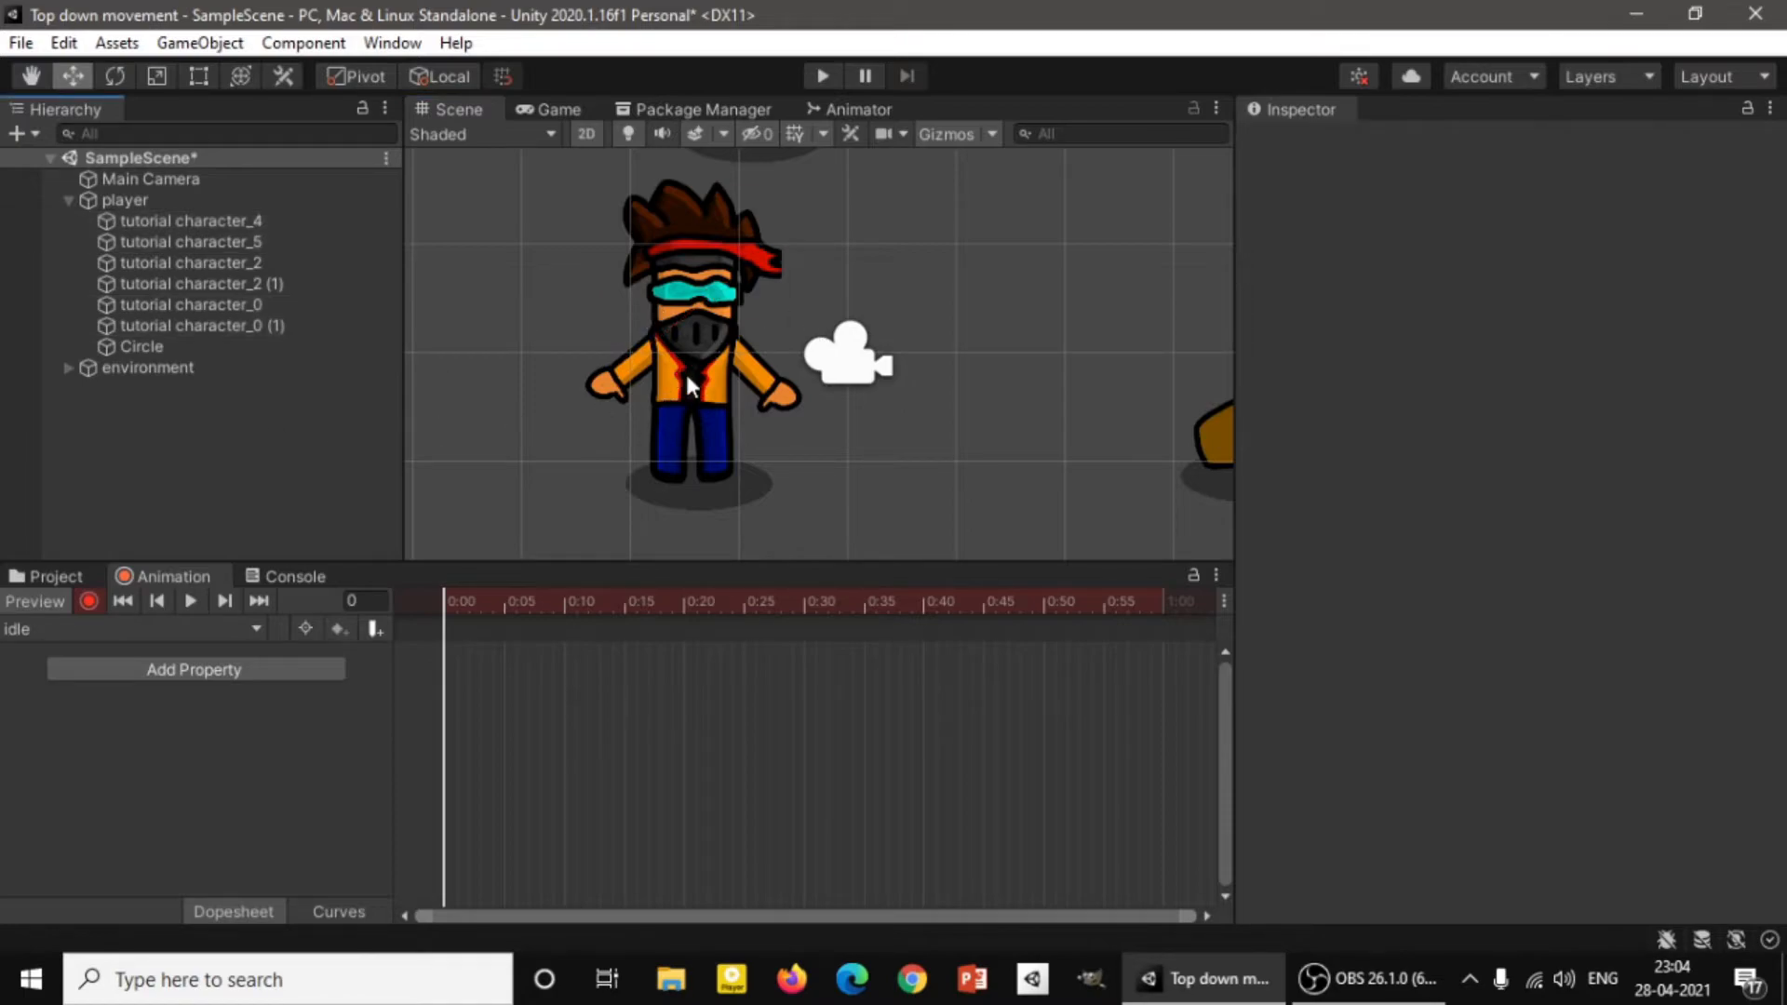
# Select both arms, the head and the torso together, lowering them slightly at frame 0 and raising them slightly at frame 5.
pyautogui.click(624, 382)
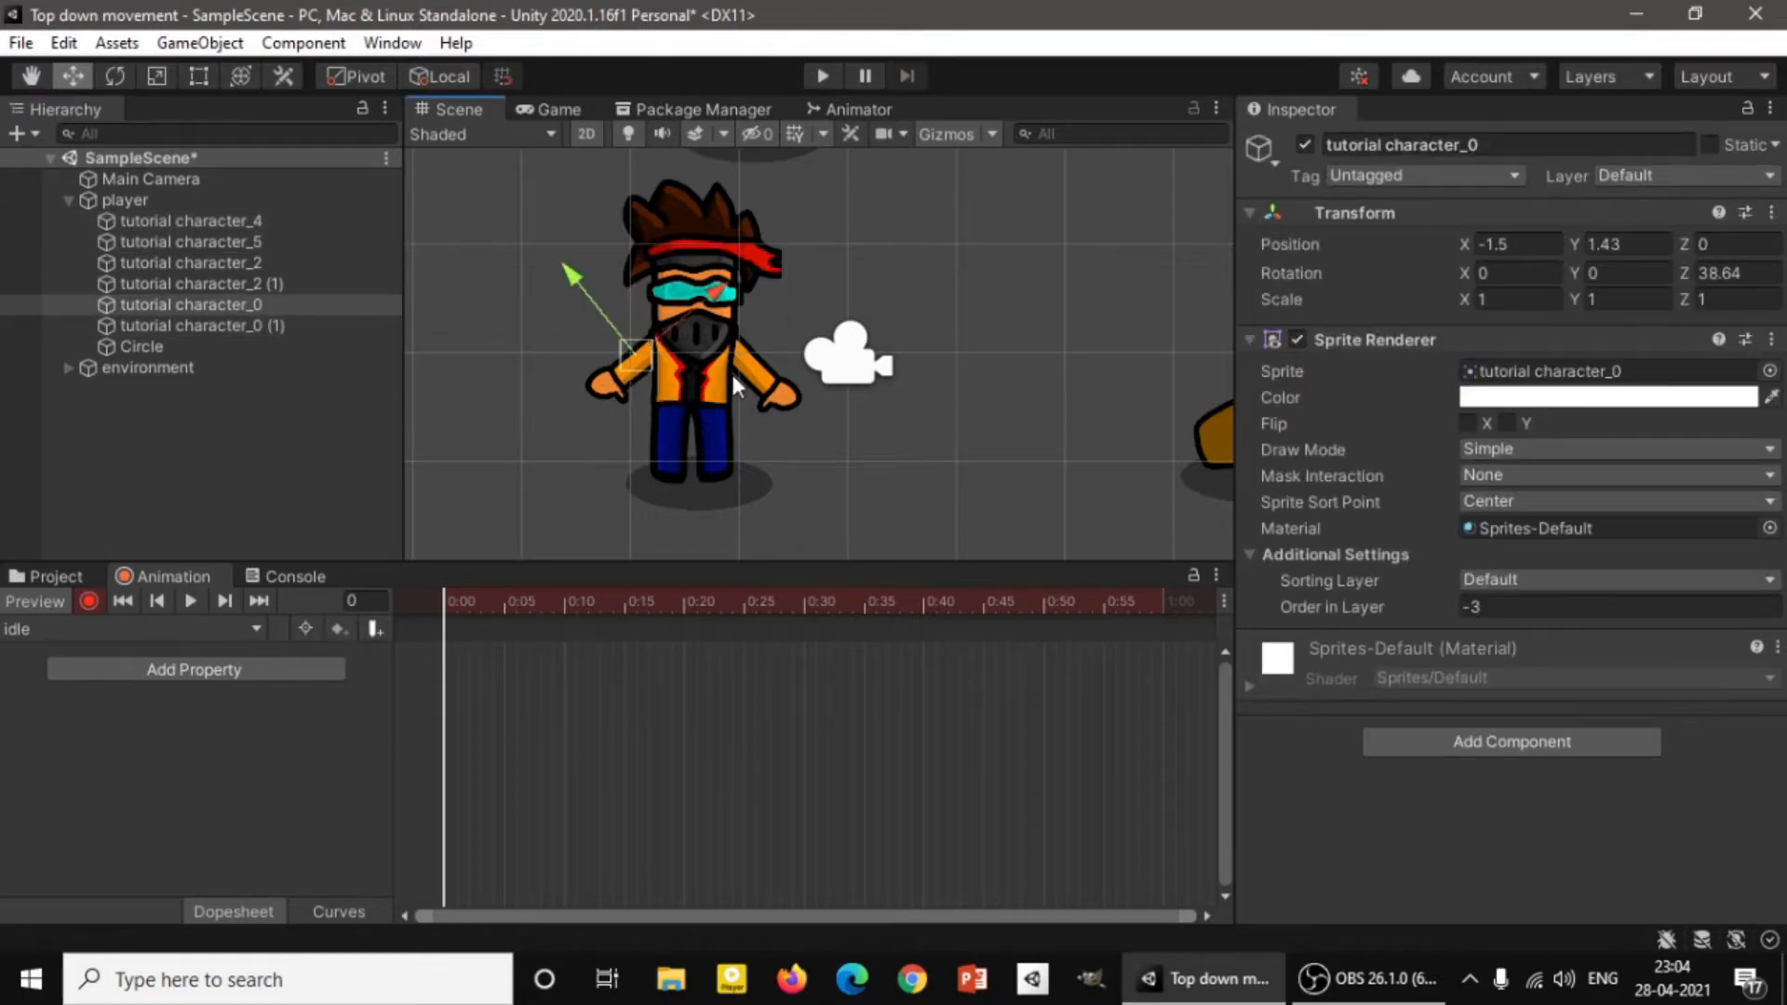
pyautogui.keyDown('shift'); pyautogui.click(696, 280); pyautogui.keyUp('shift')
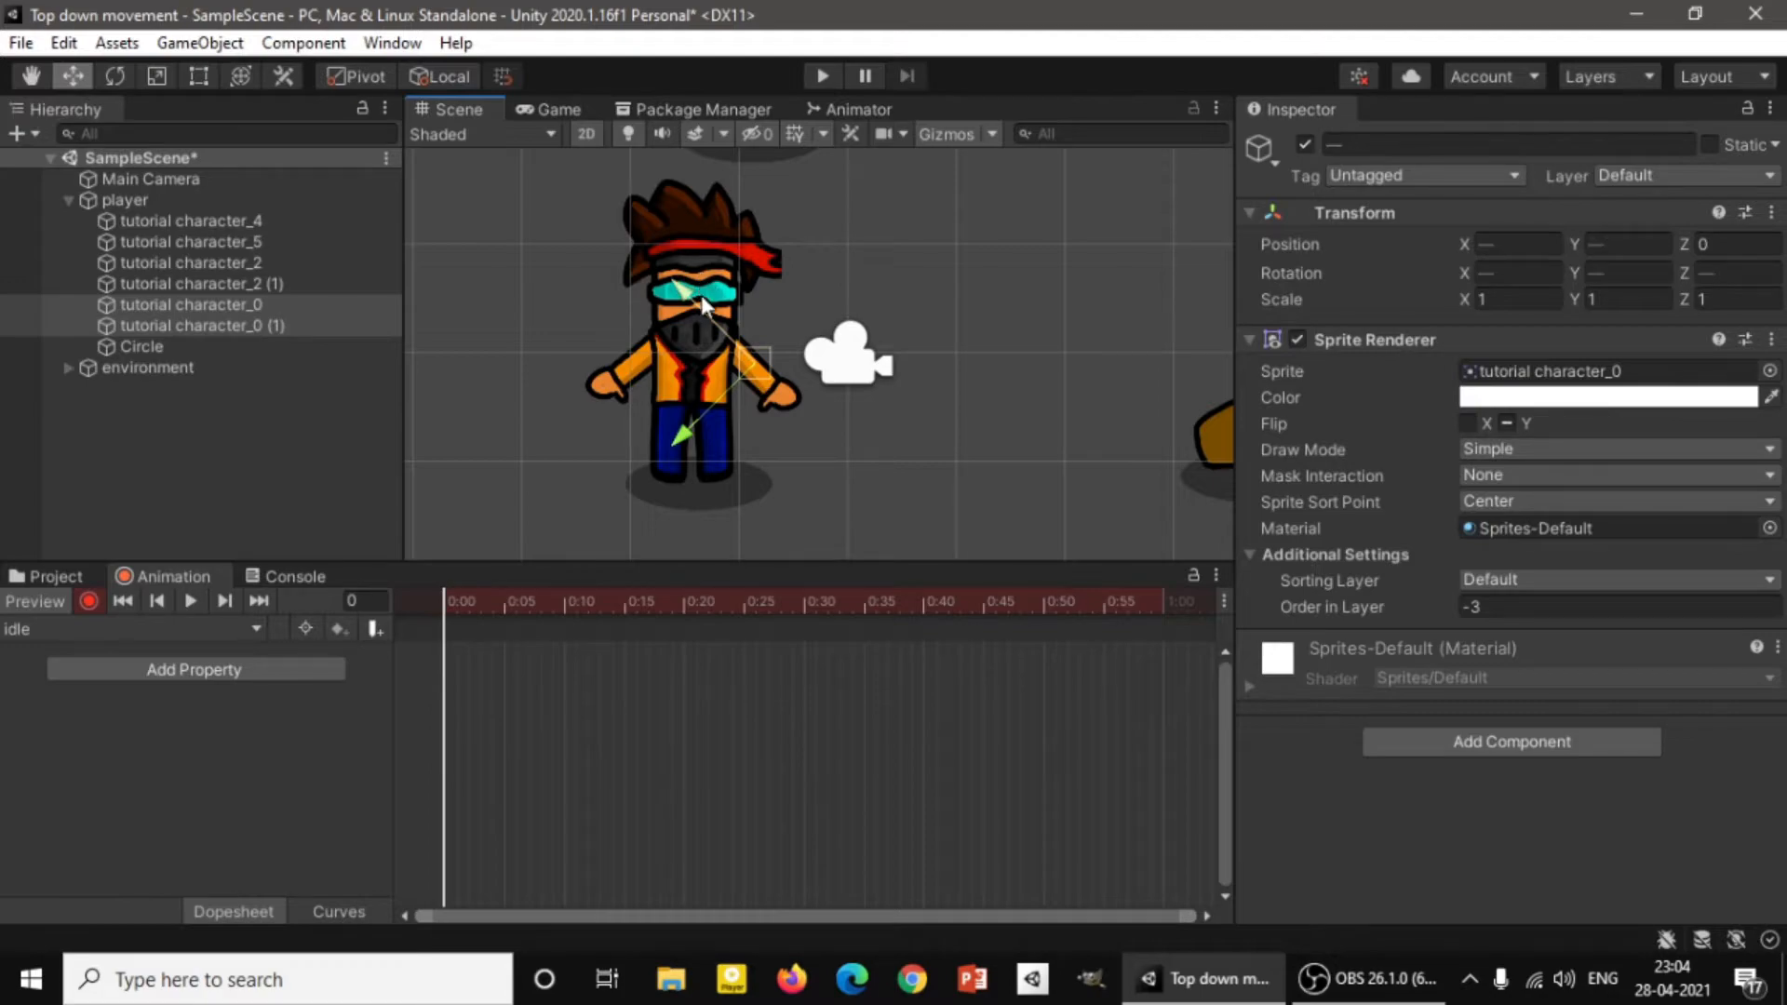
pyautogui.keyDown('shift'); pyautogui.click(712, 255); pyautogui.keyUp('shift')
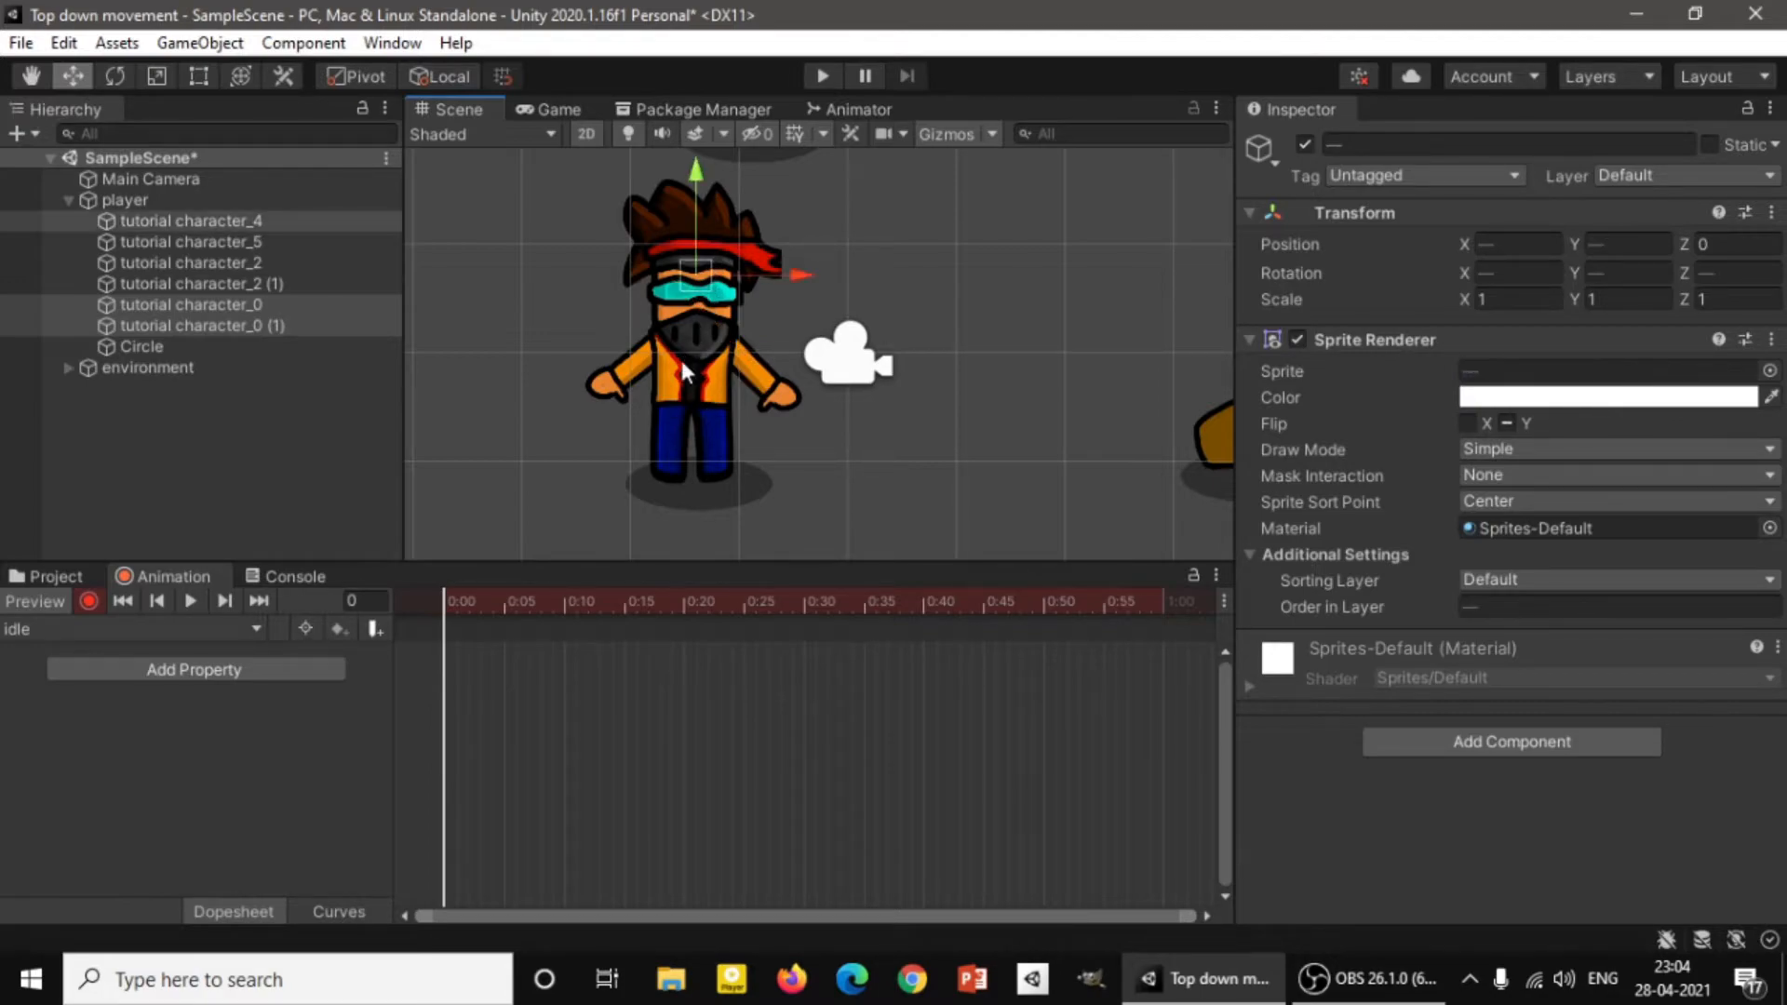
pyautogui.keyDown('shift'); pyautogui.click(683, 412); pyautogui.keyUp('shift')
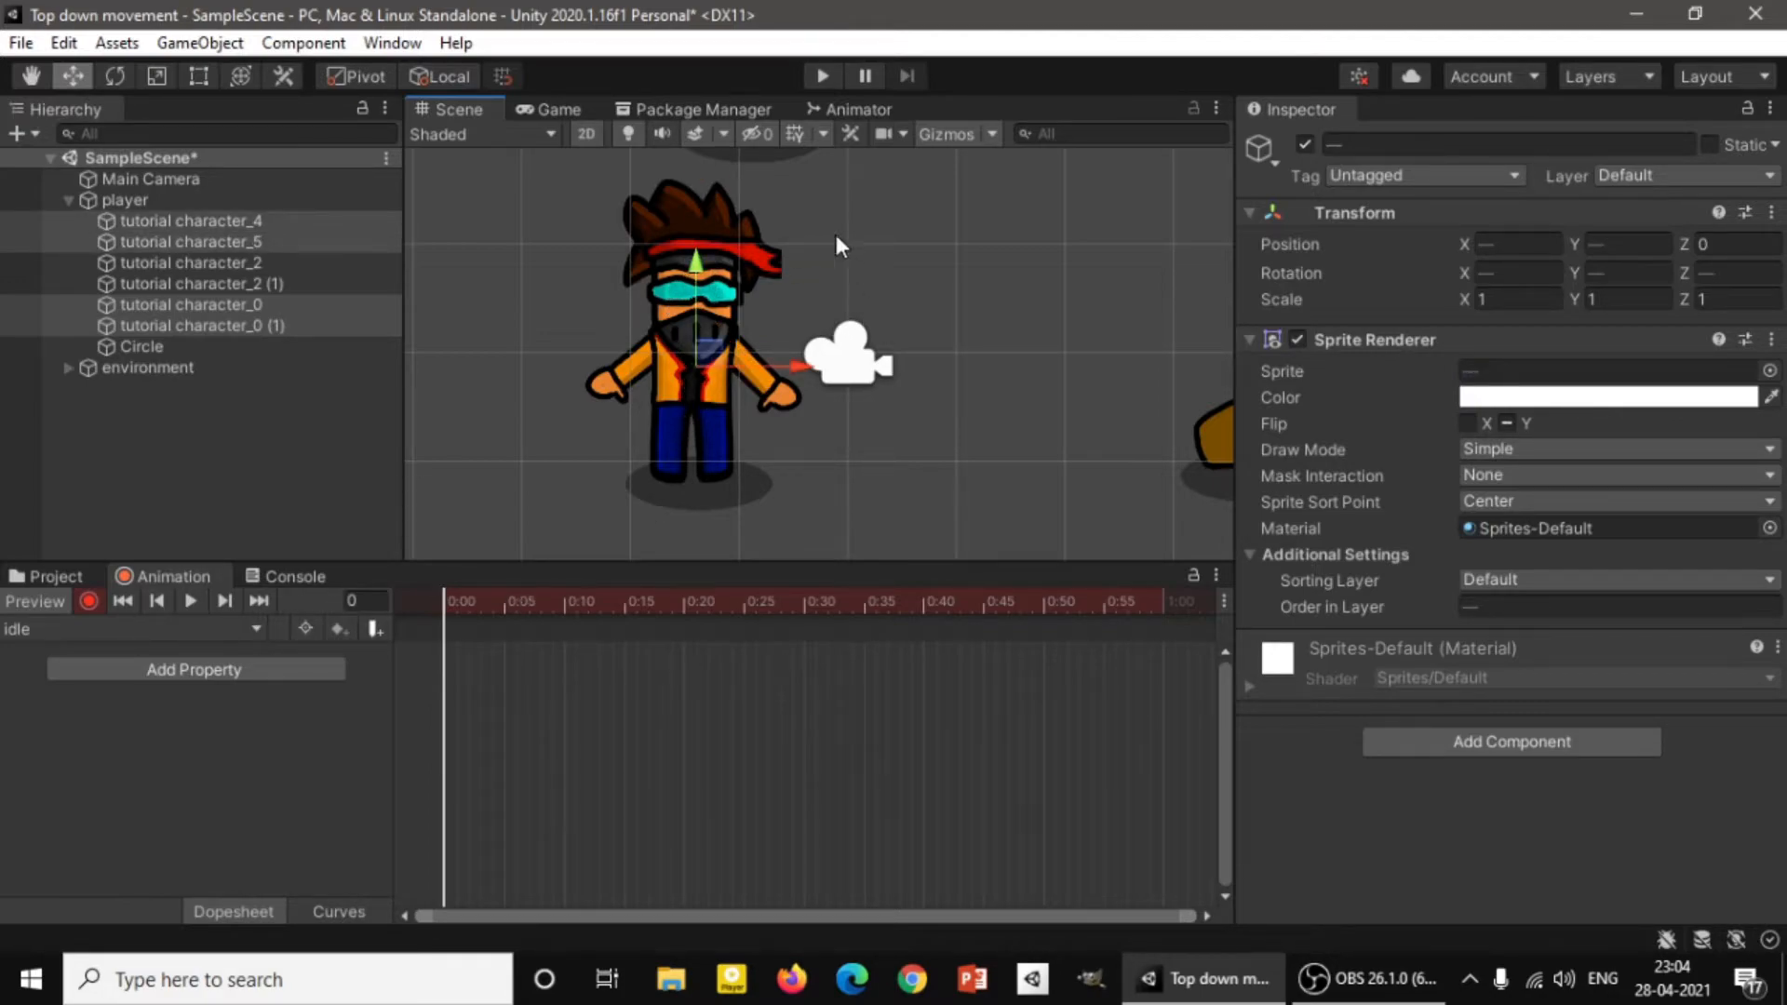
pyautogui.moveTo(701, 264); pyautogui.dragTo(704, 282)
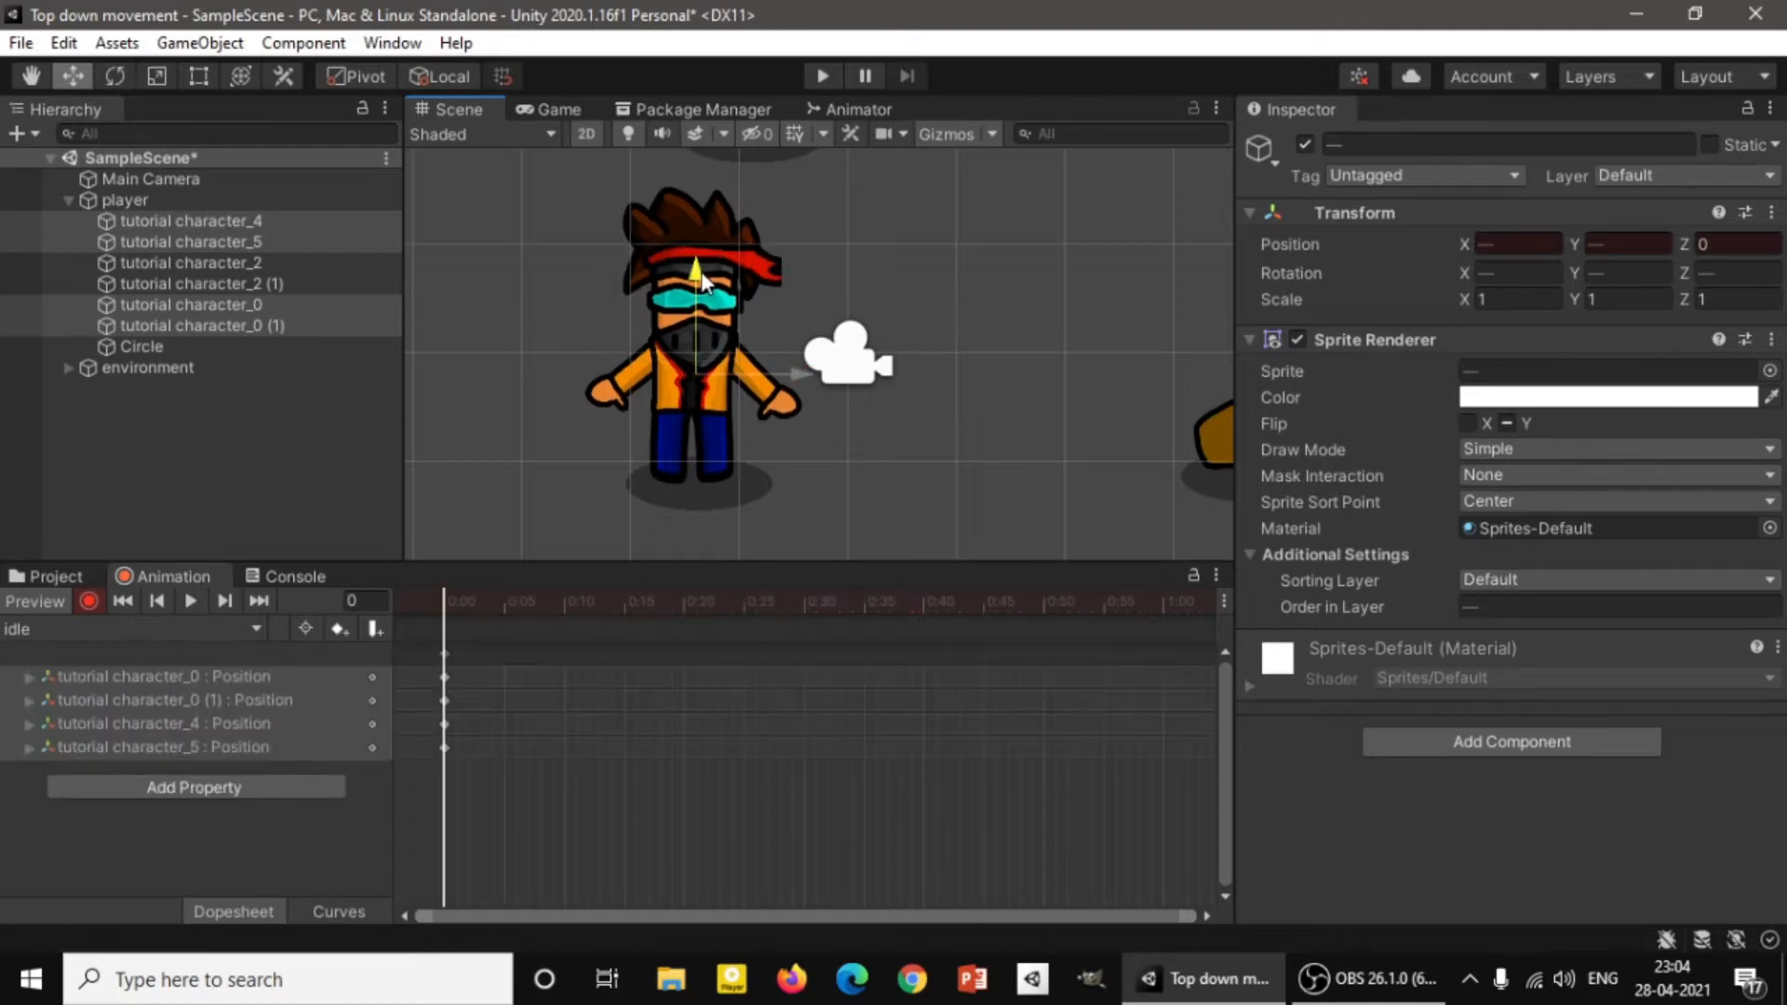
pyautogui.click(505, 606)
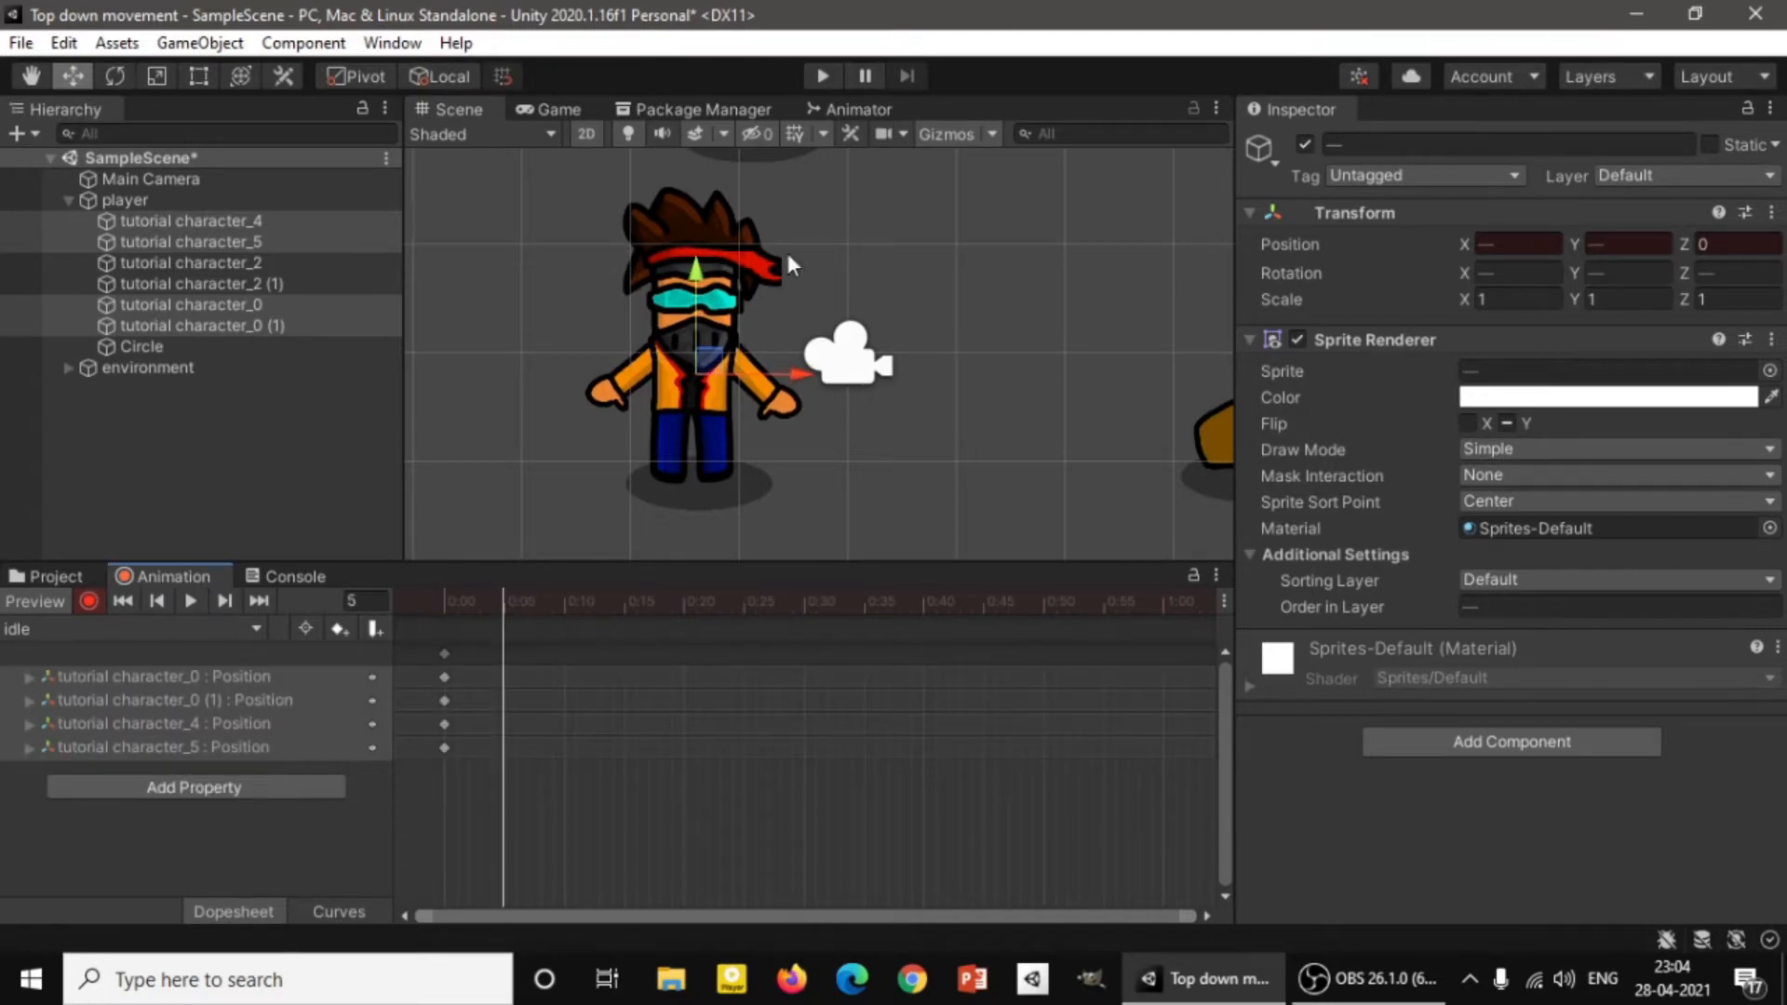
pyautogui.moveTo(700, 274); pyautogui.dragTo(700, 266)
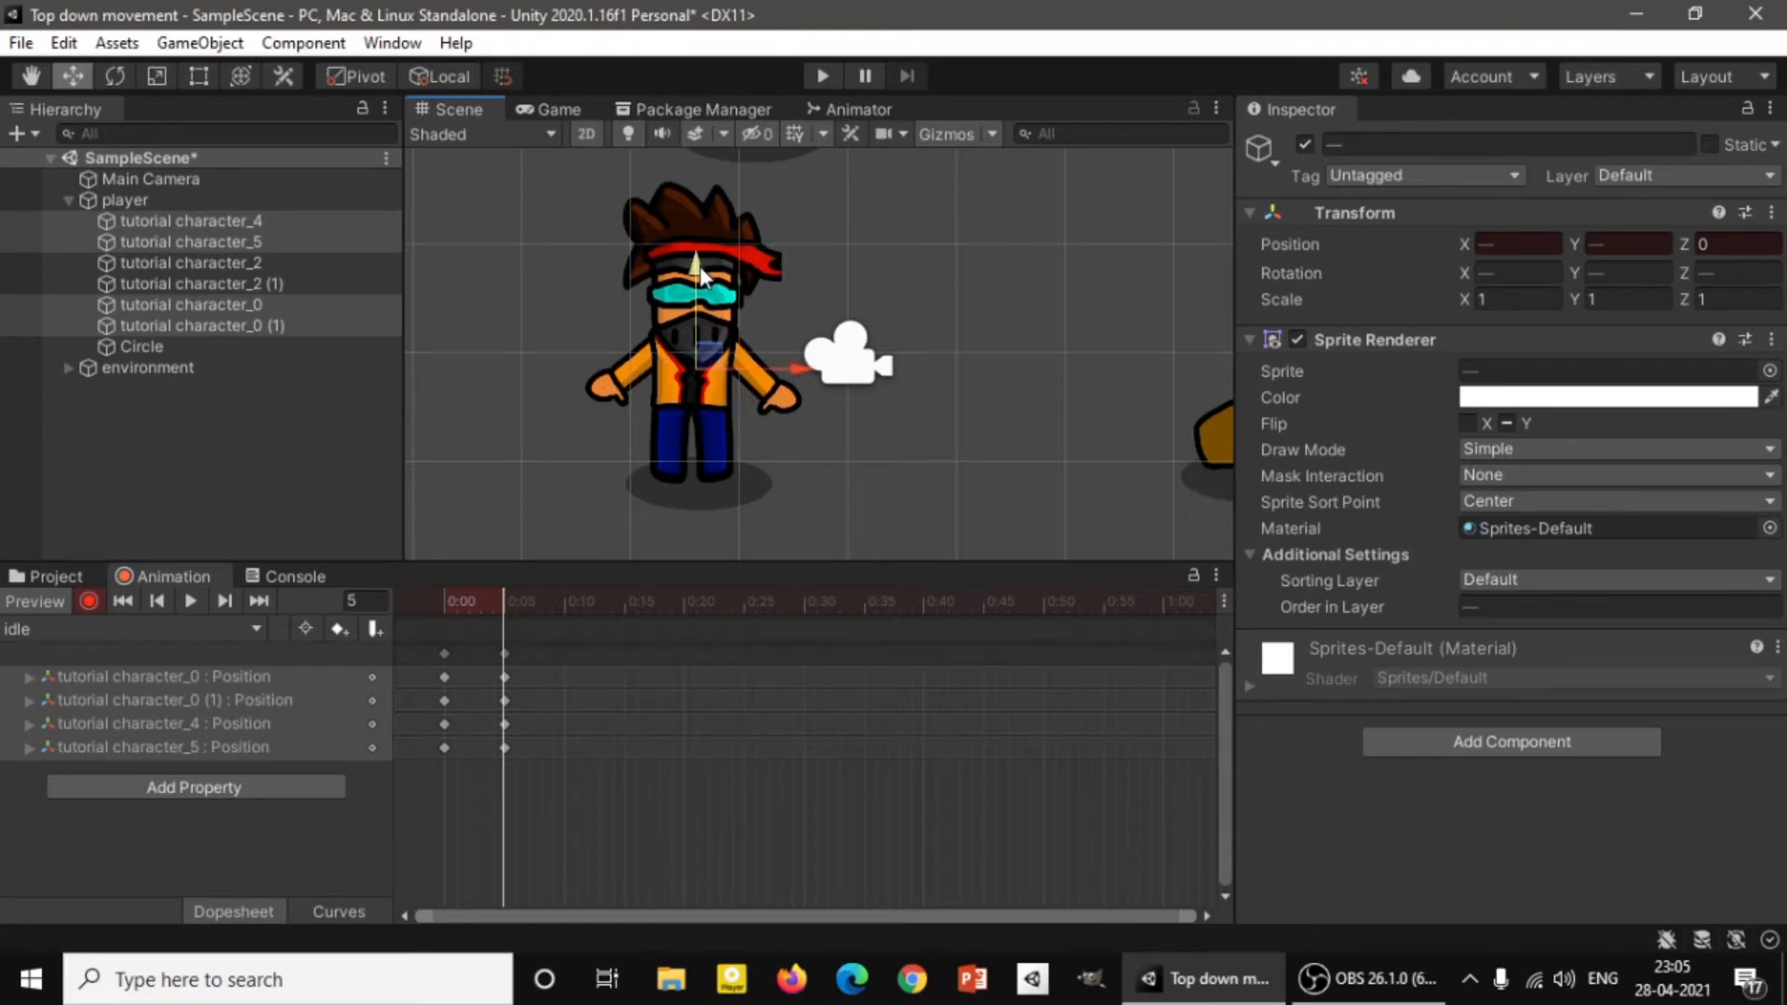
# Stop recording and paste a copy of all the frame 0 keyframes at frame 10.
pyautogui.click(564, 605)
pyautogui.click(90, 601)
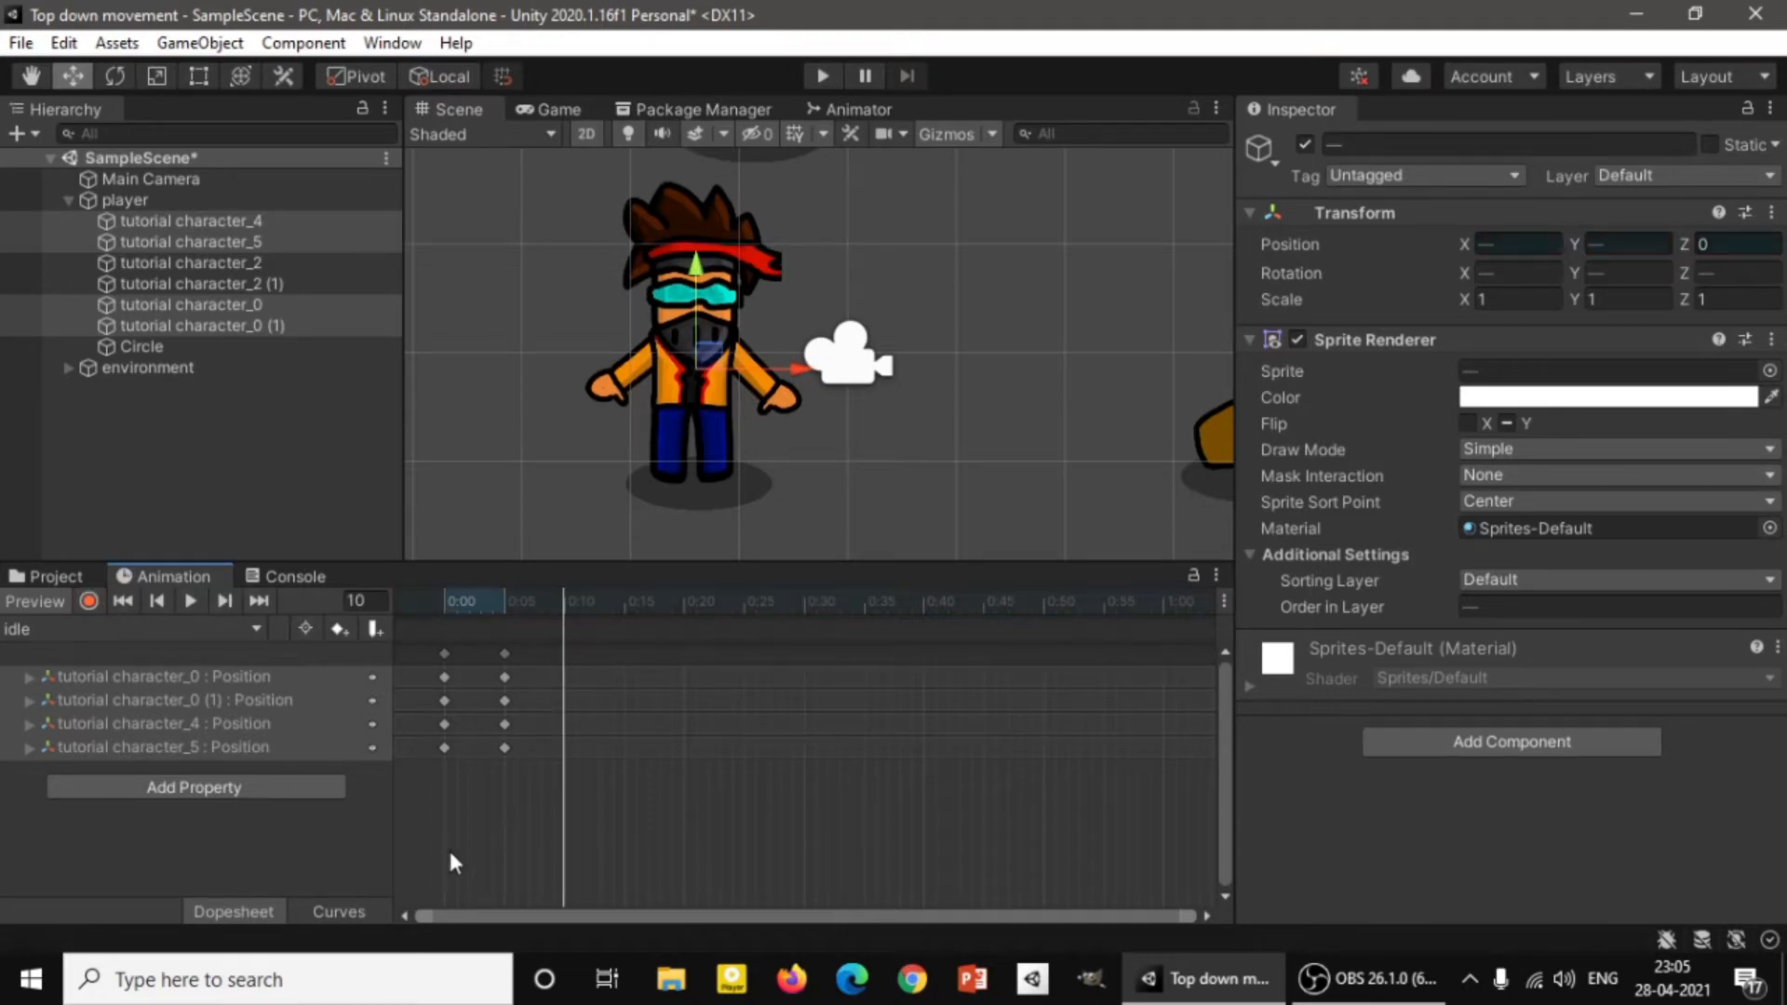
pyautogui.moveTo(480, 804); pyautogui.dragTo(403, 508)
pyautogui.hotkey('ctrl', 'v')
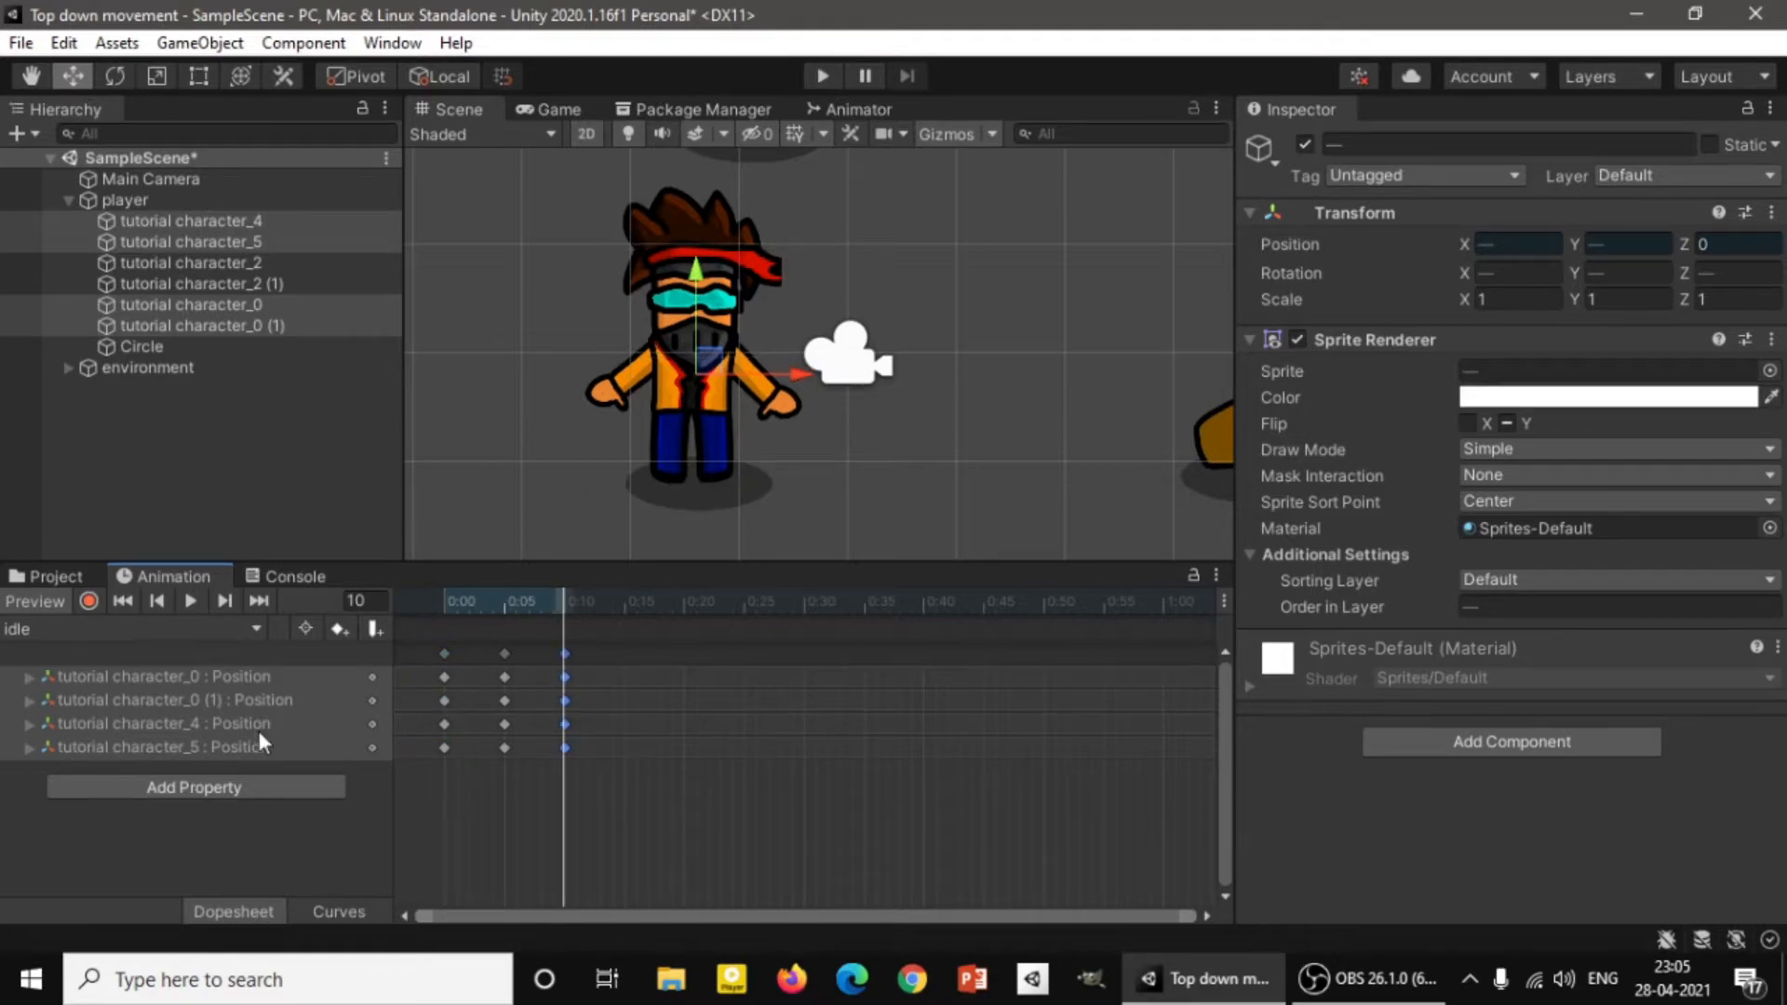
# Play back the idle clip from the start, then stretch all its keyframes so the clip ends at frame 25.
pyautogui.click(443, 601)
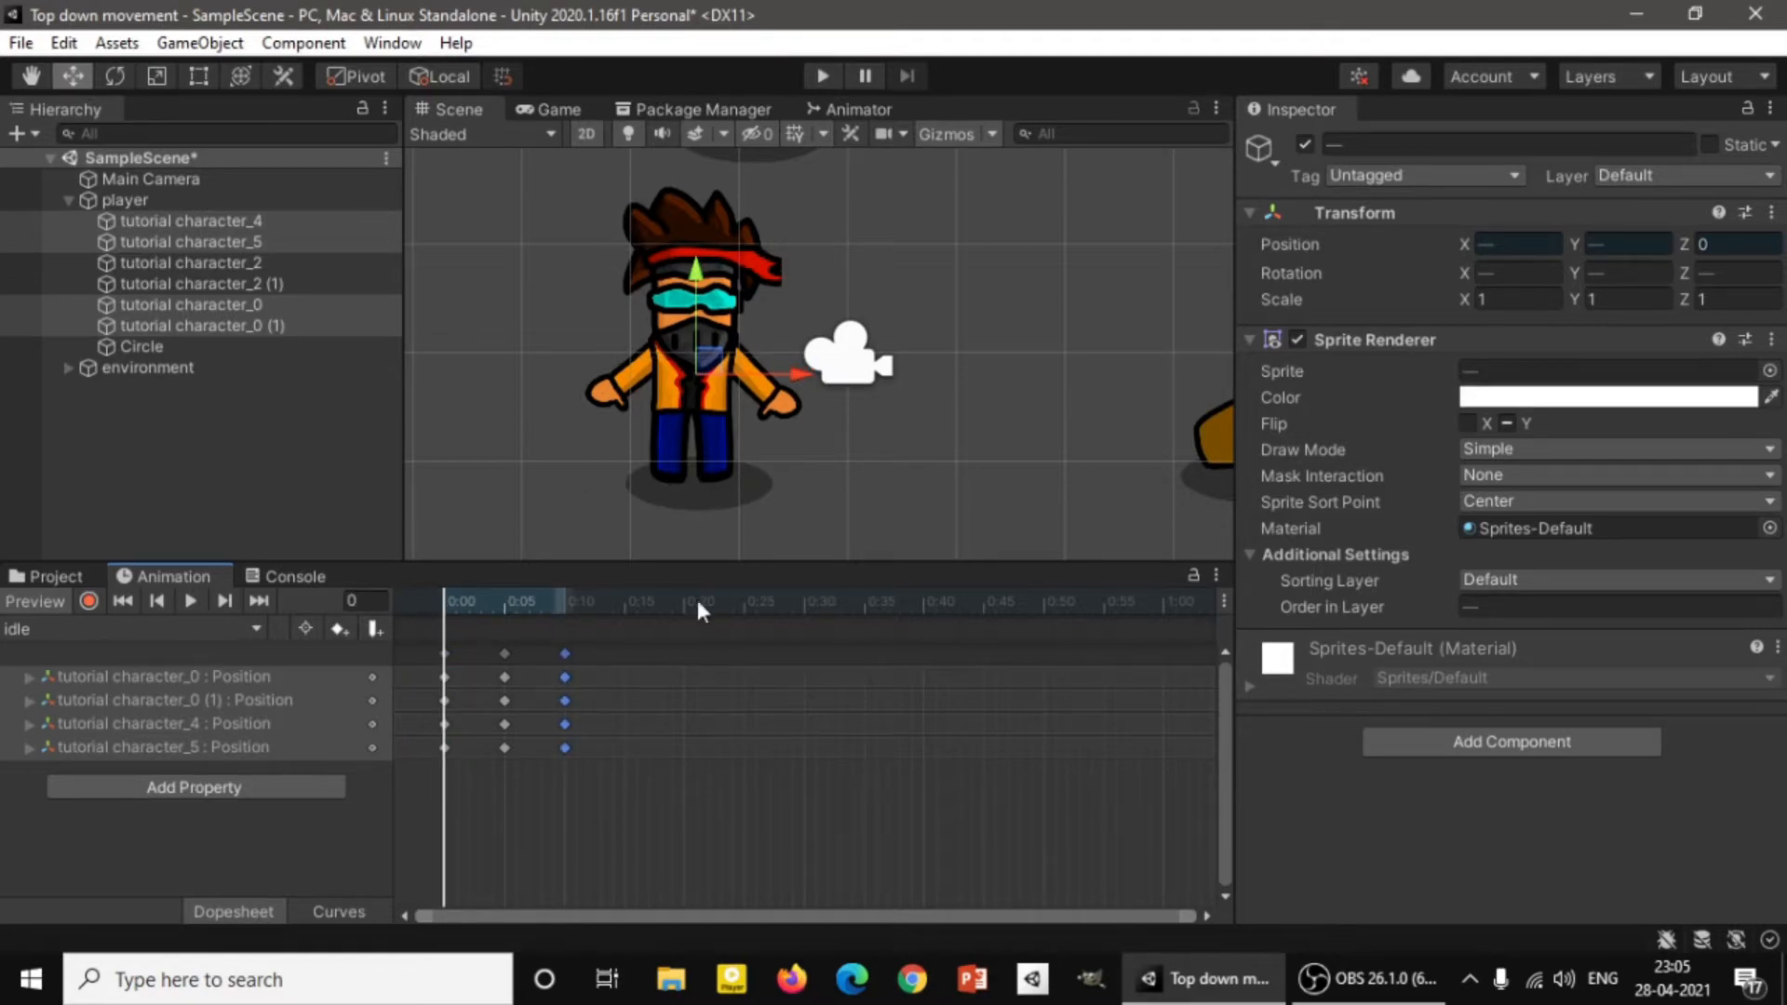
pyautogui.click(186, 596)
pyautogui.click(648, 778)
pyautogui.moveTo(877, 836); pyautogui.dragTo(400, 642)
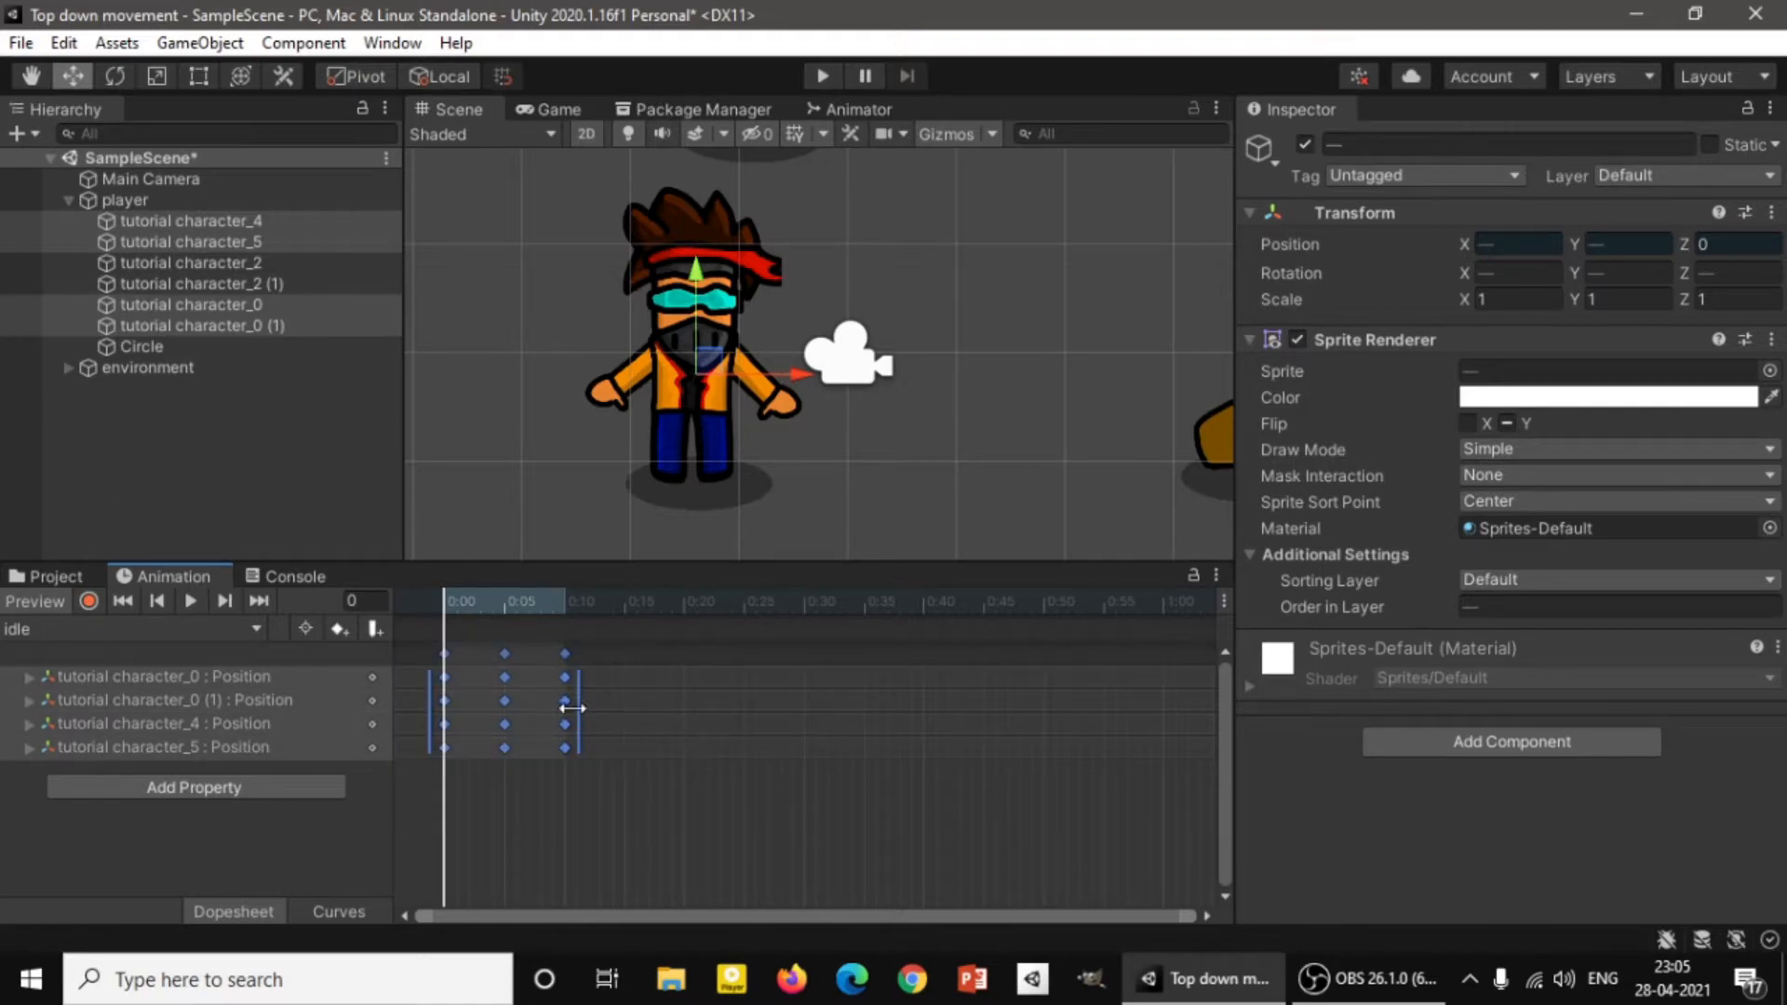
pyautogui.moveTo(575, 709); pyautogui.dragTo(761, 705)
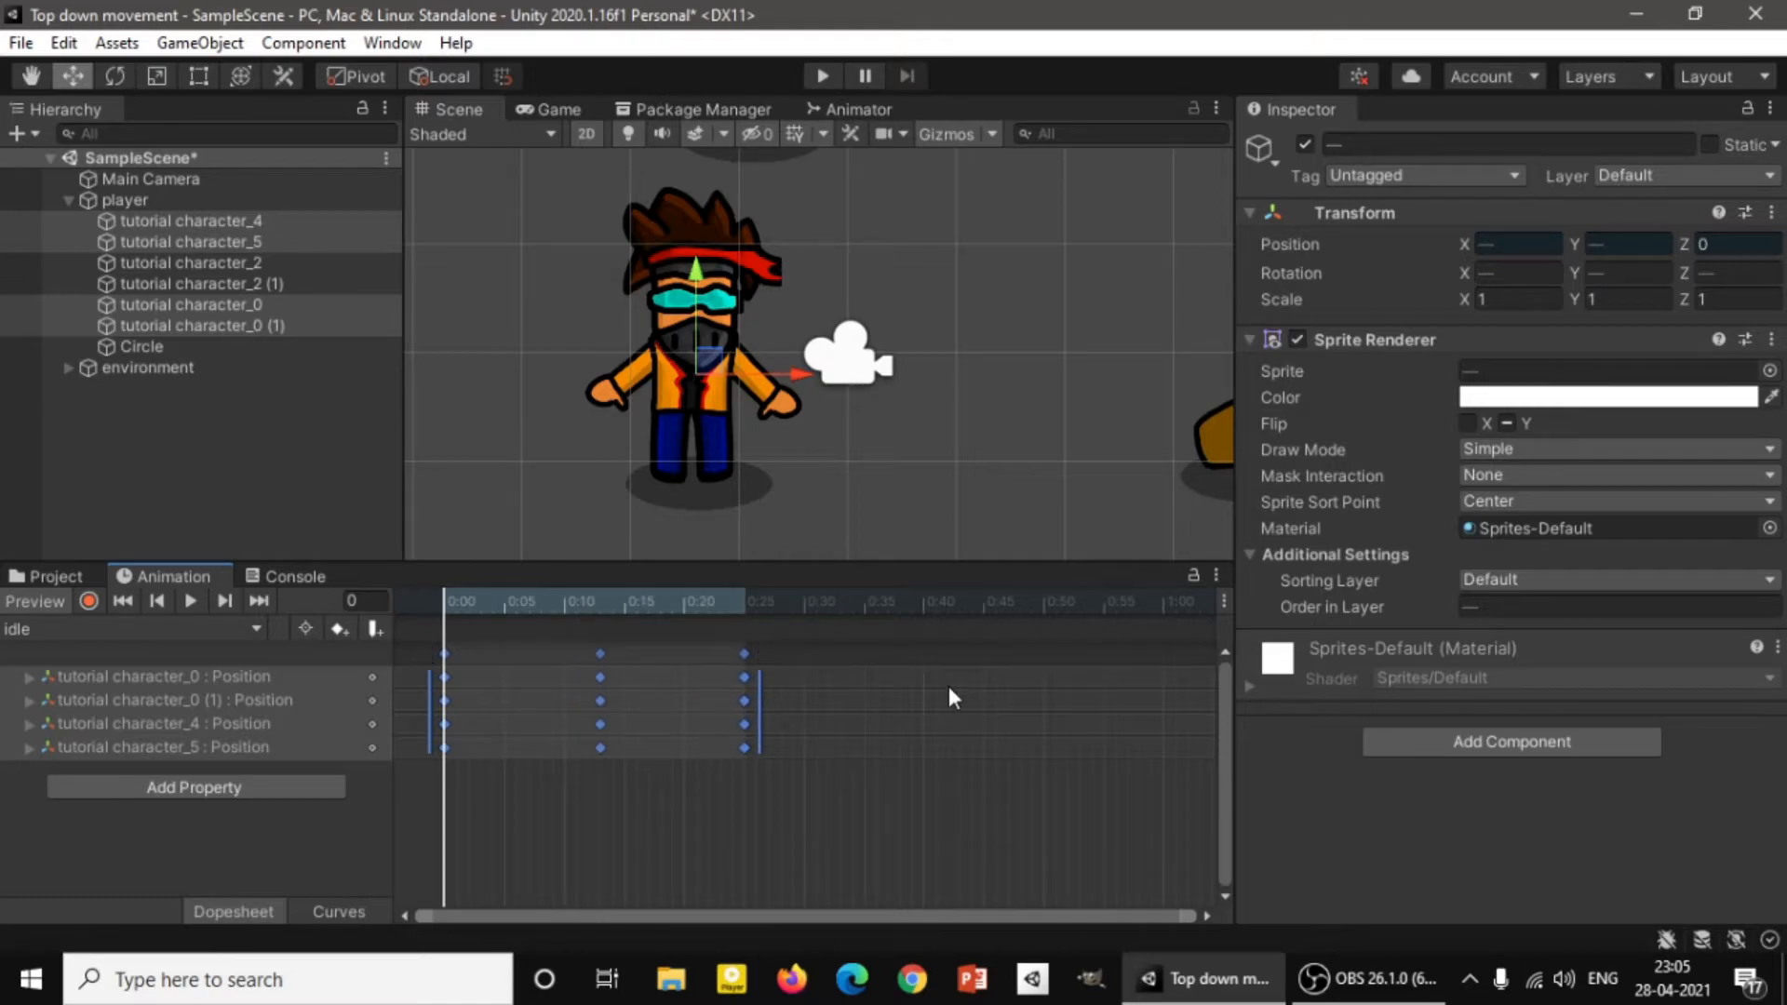
# Play back the stretched idle clip in the Game view to examine the motion, then return to frame 0.
pyautogui.click(190, 600)
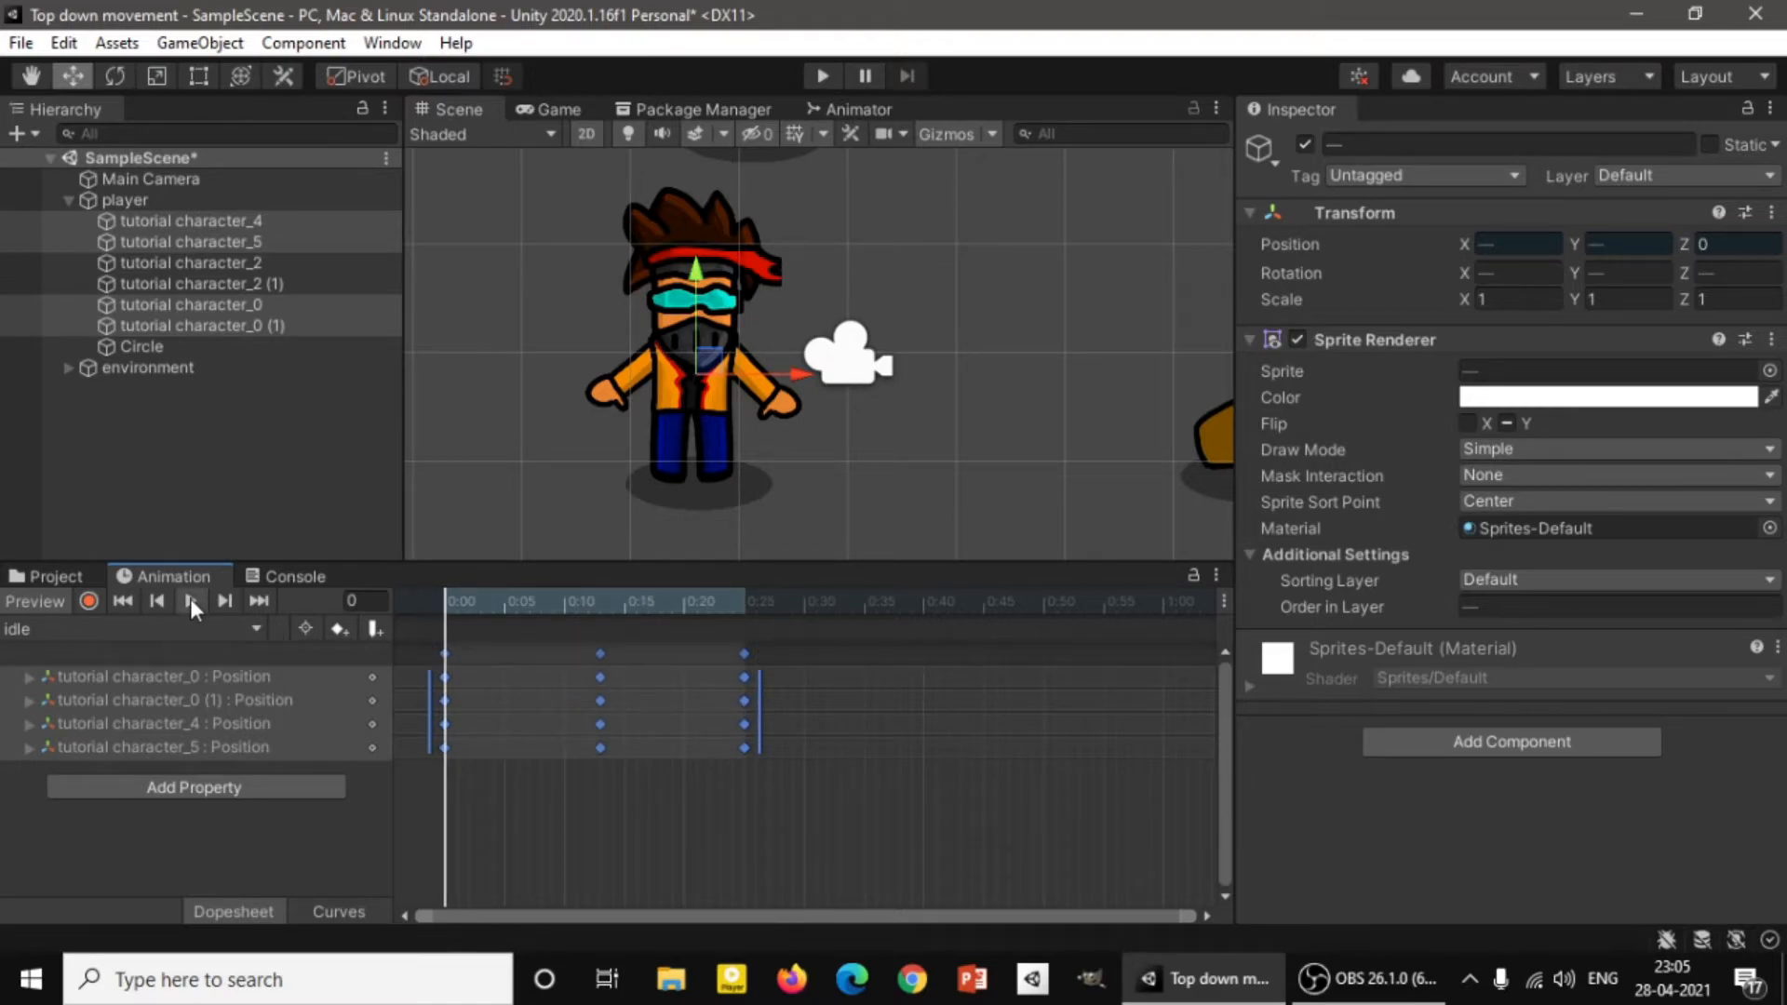
pyautogui.click(583, 116)
pyautogui.click(143, 439)
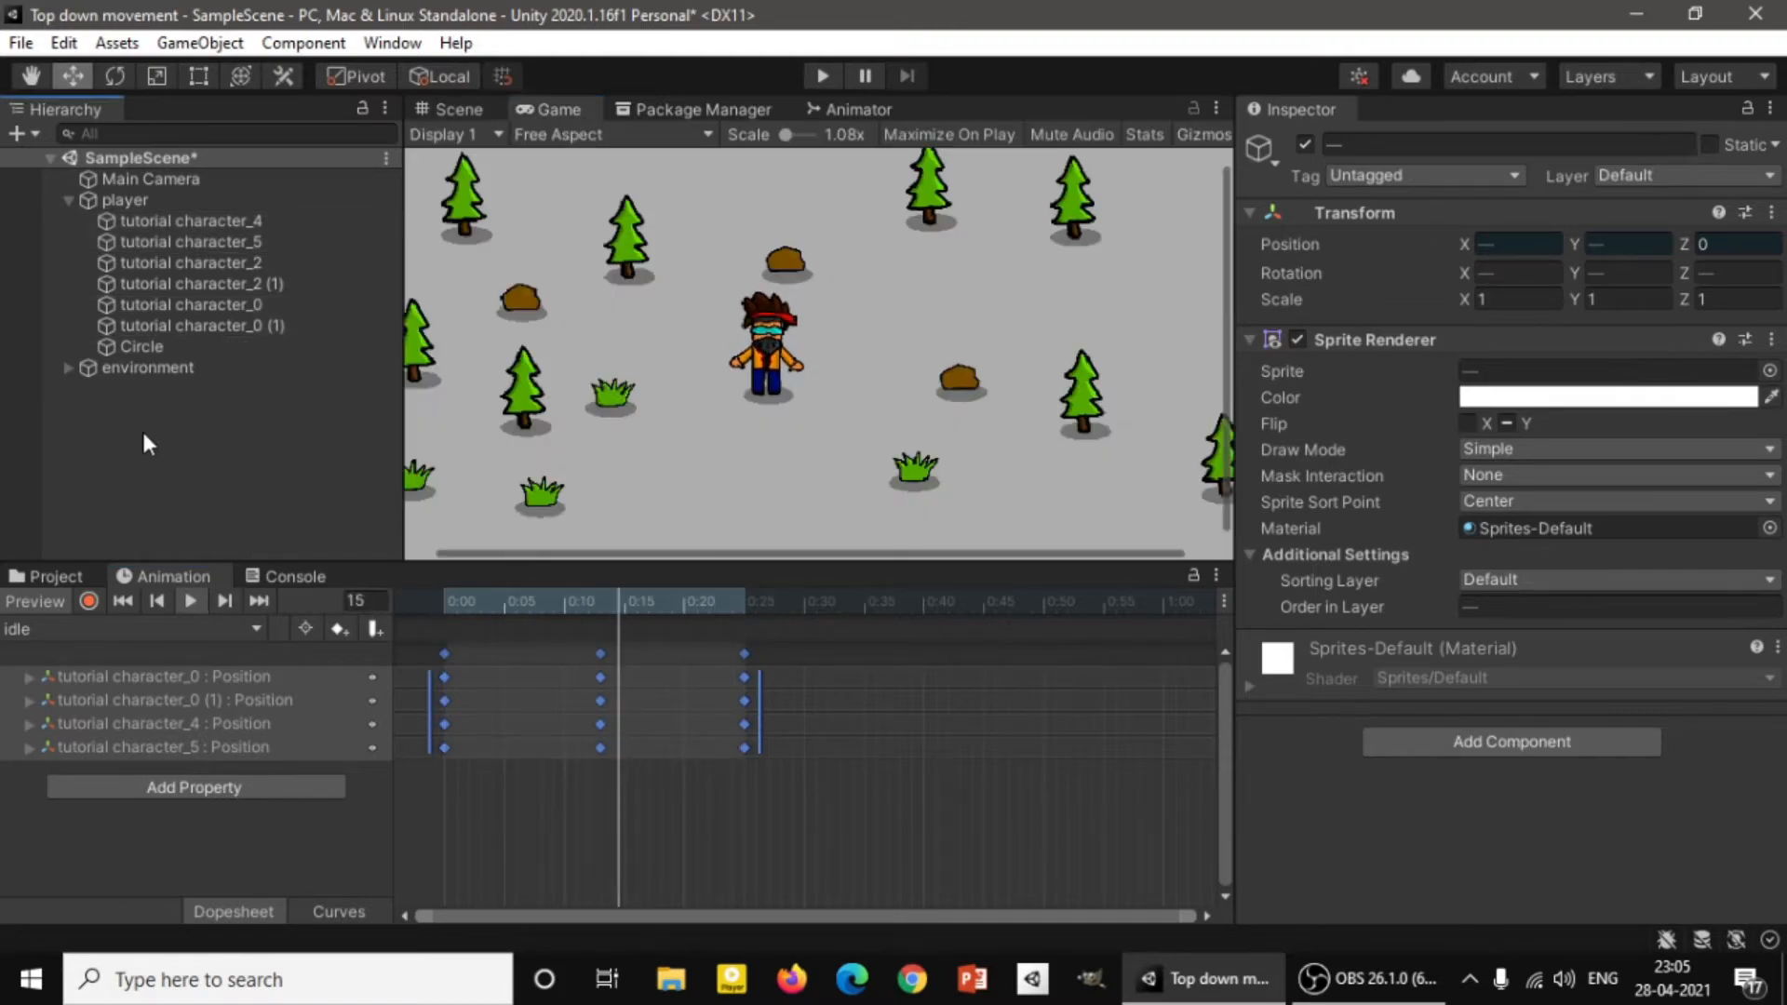
pyautogui.scroll(-1, 870, 376)
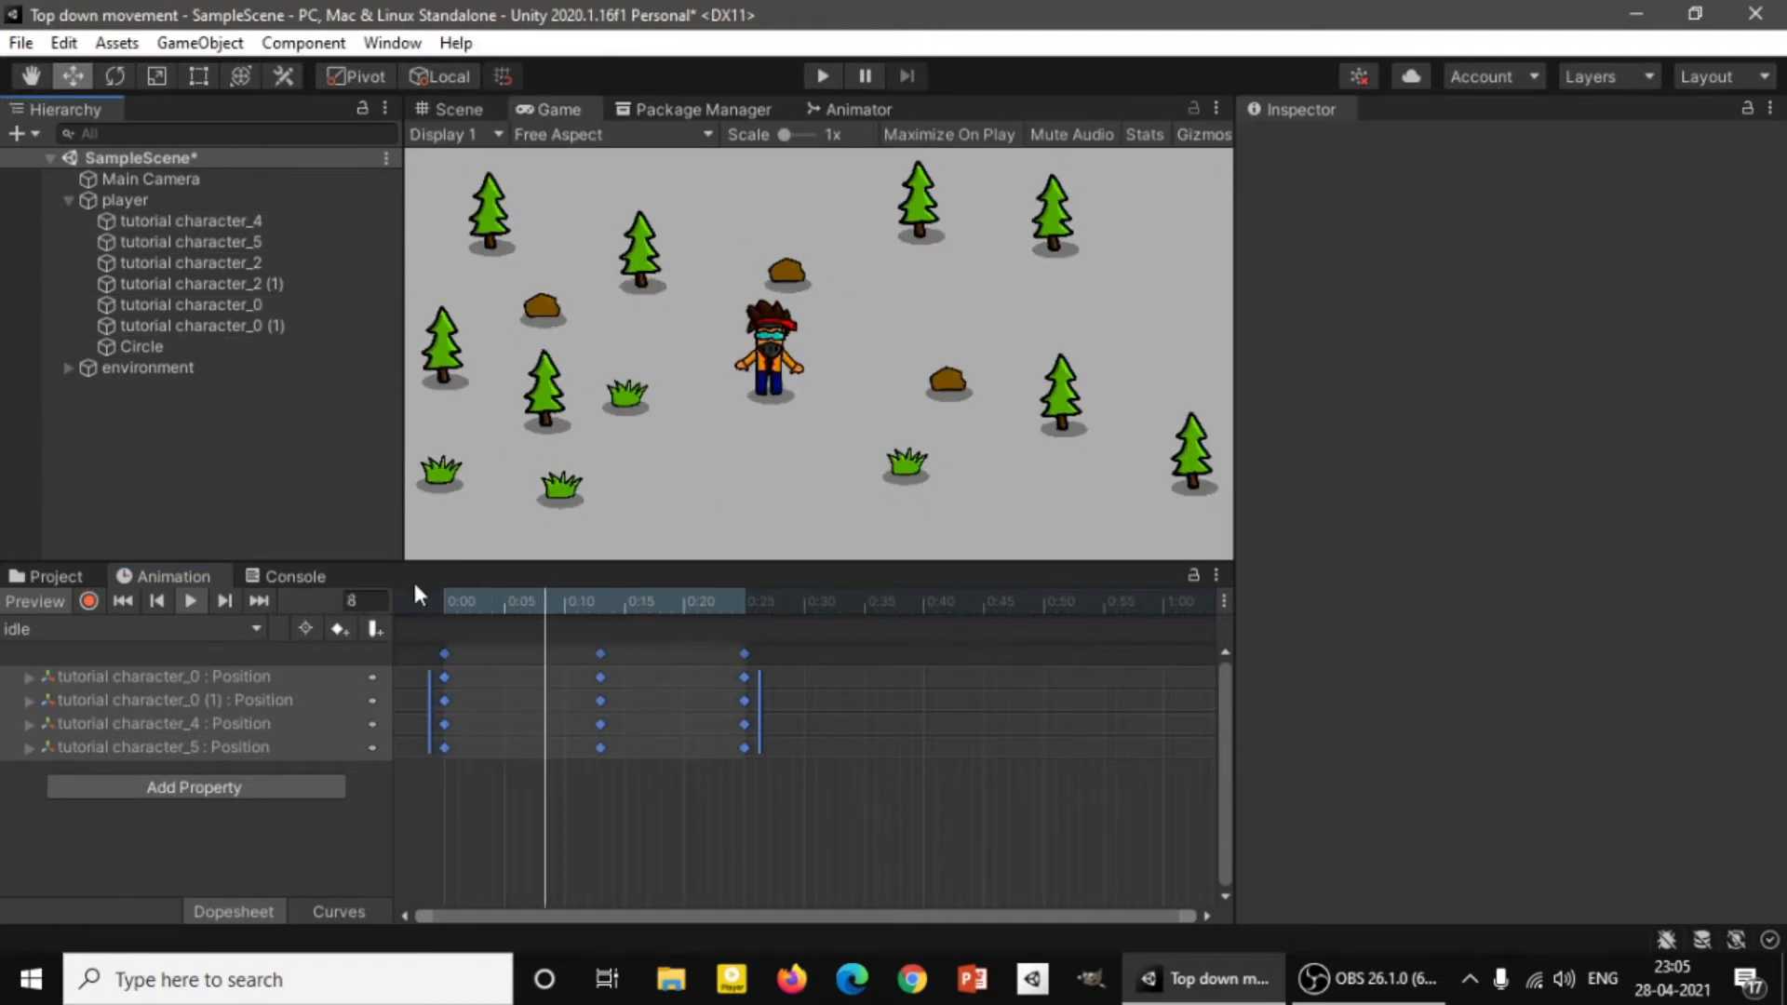
pyautogui.click(449, 603)
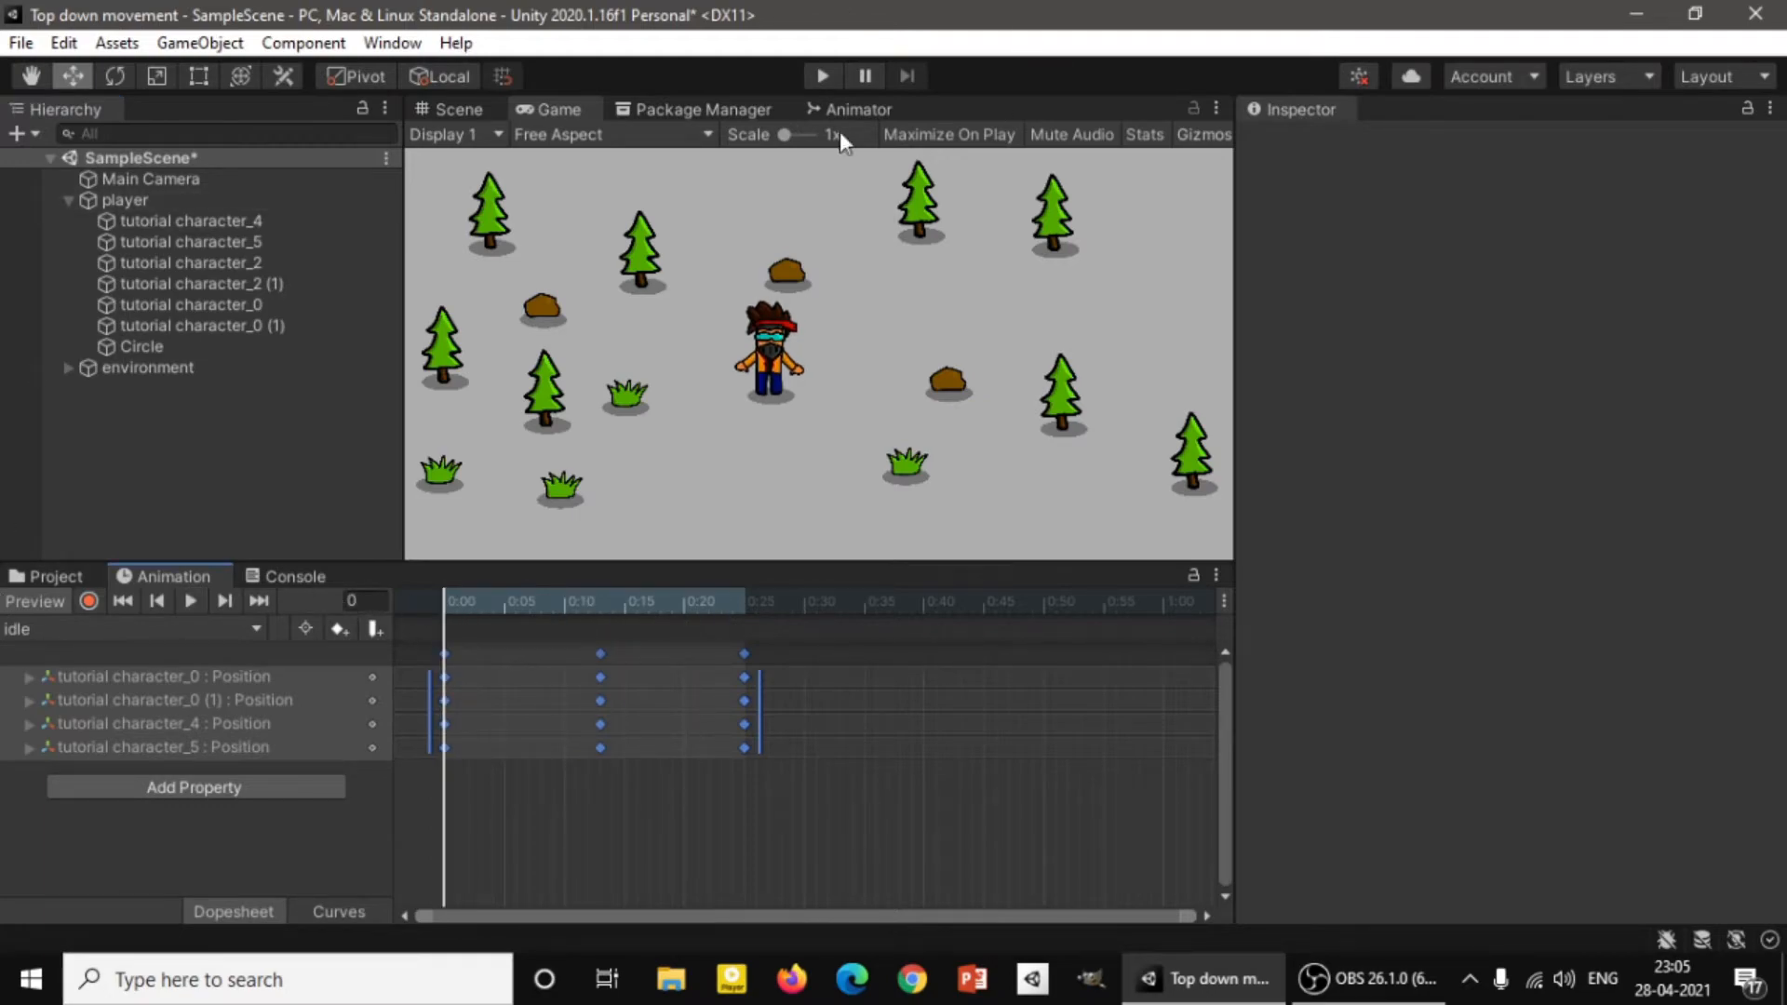
# Go back to the Scene view and select the pine tree nearest to the player's upper left.
pyautogui.click(453, 108)
pyautogui.scroll(-3, 1002, 328)
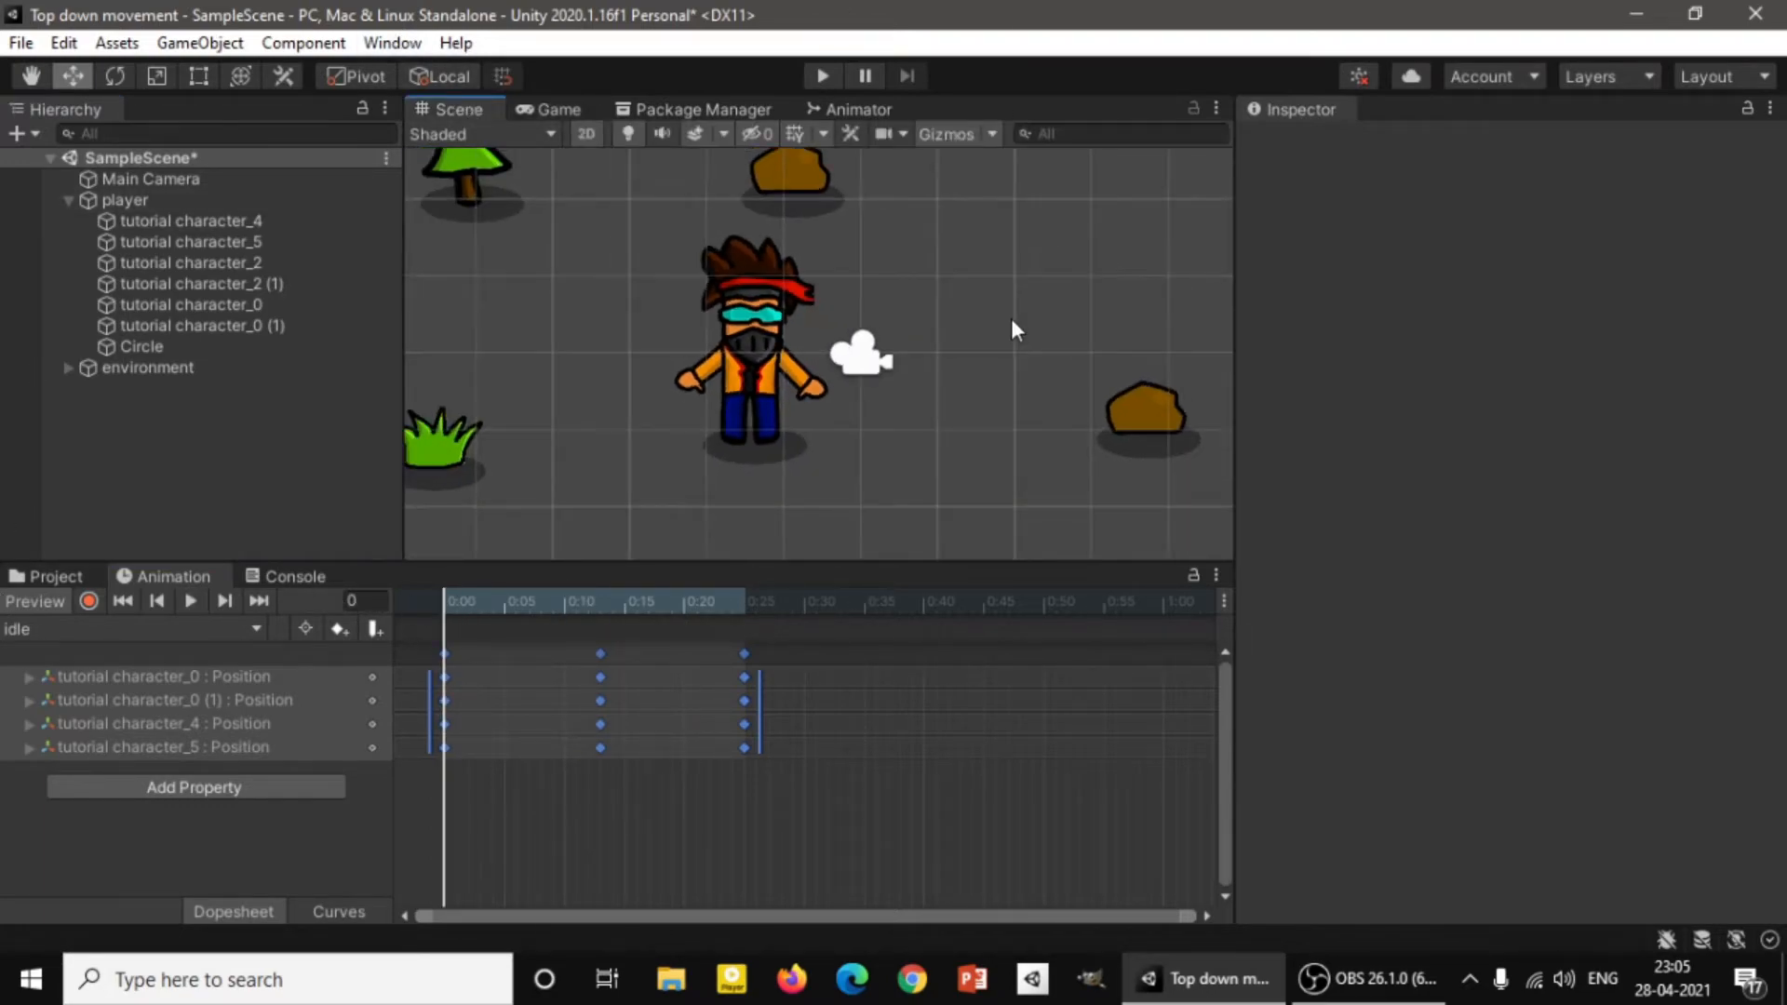
pyautogui.scroll(-4, 996, 310)
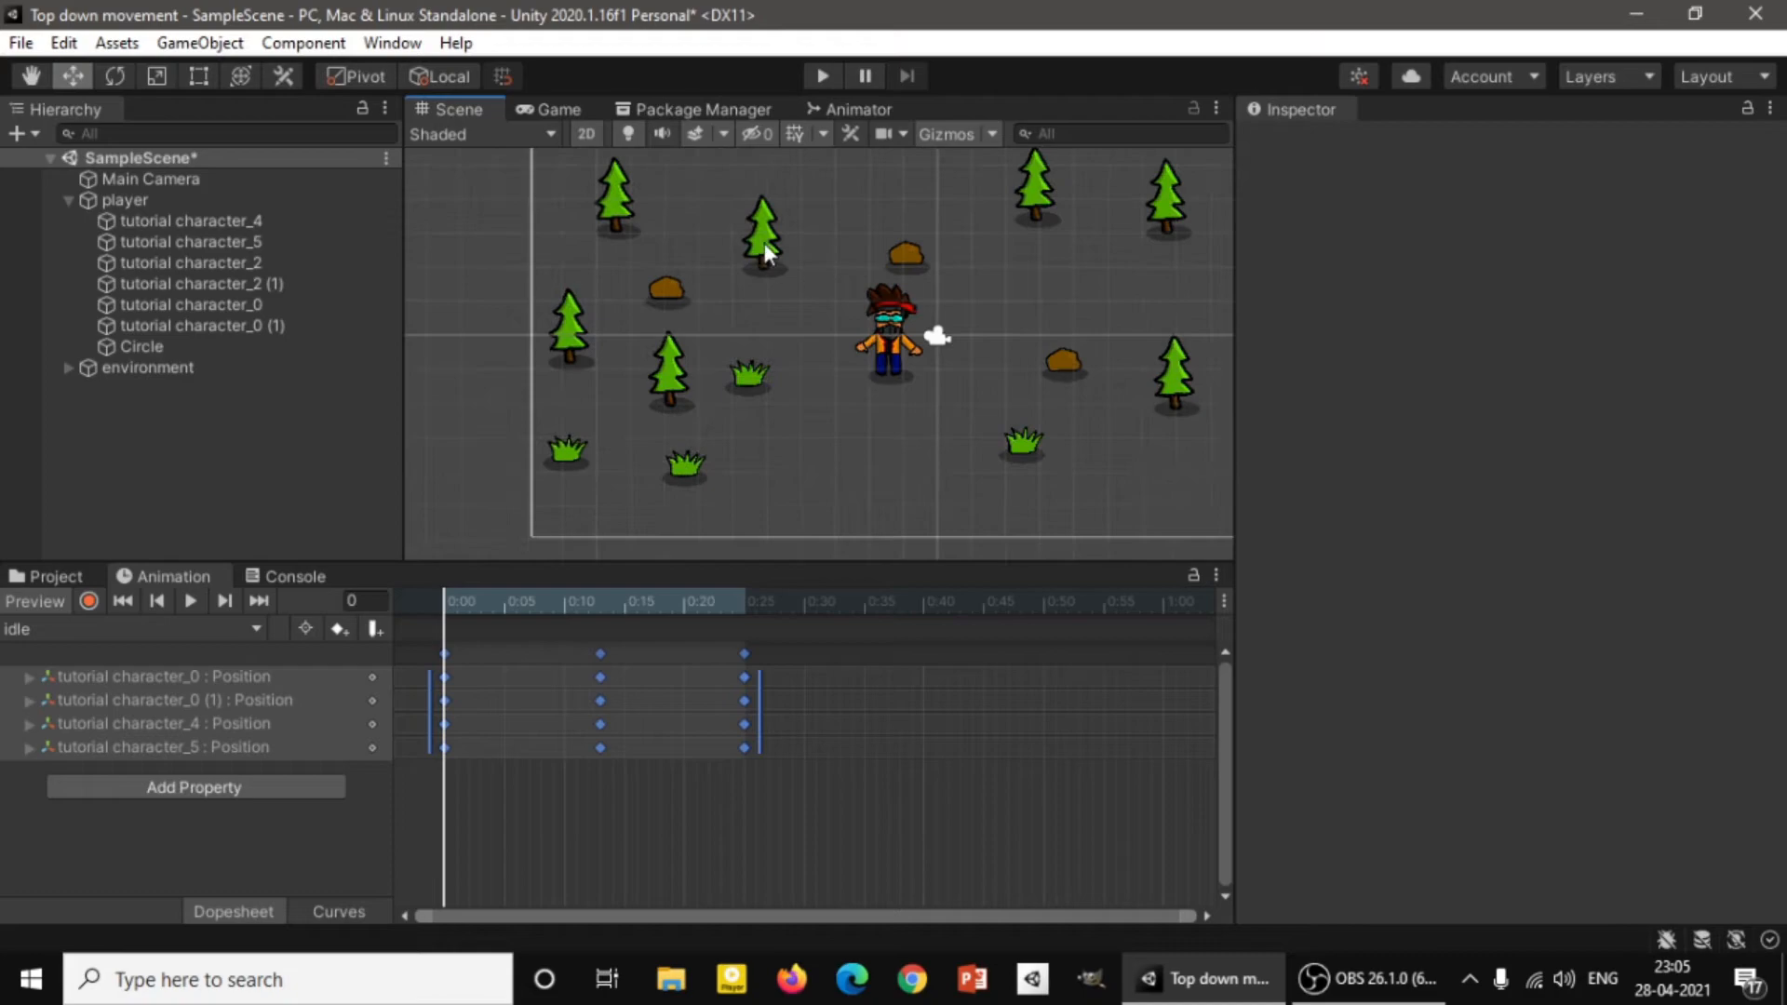
pyautogui.click(763, 243)
pyautogui.scroll(-1, 931, 242)
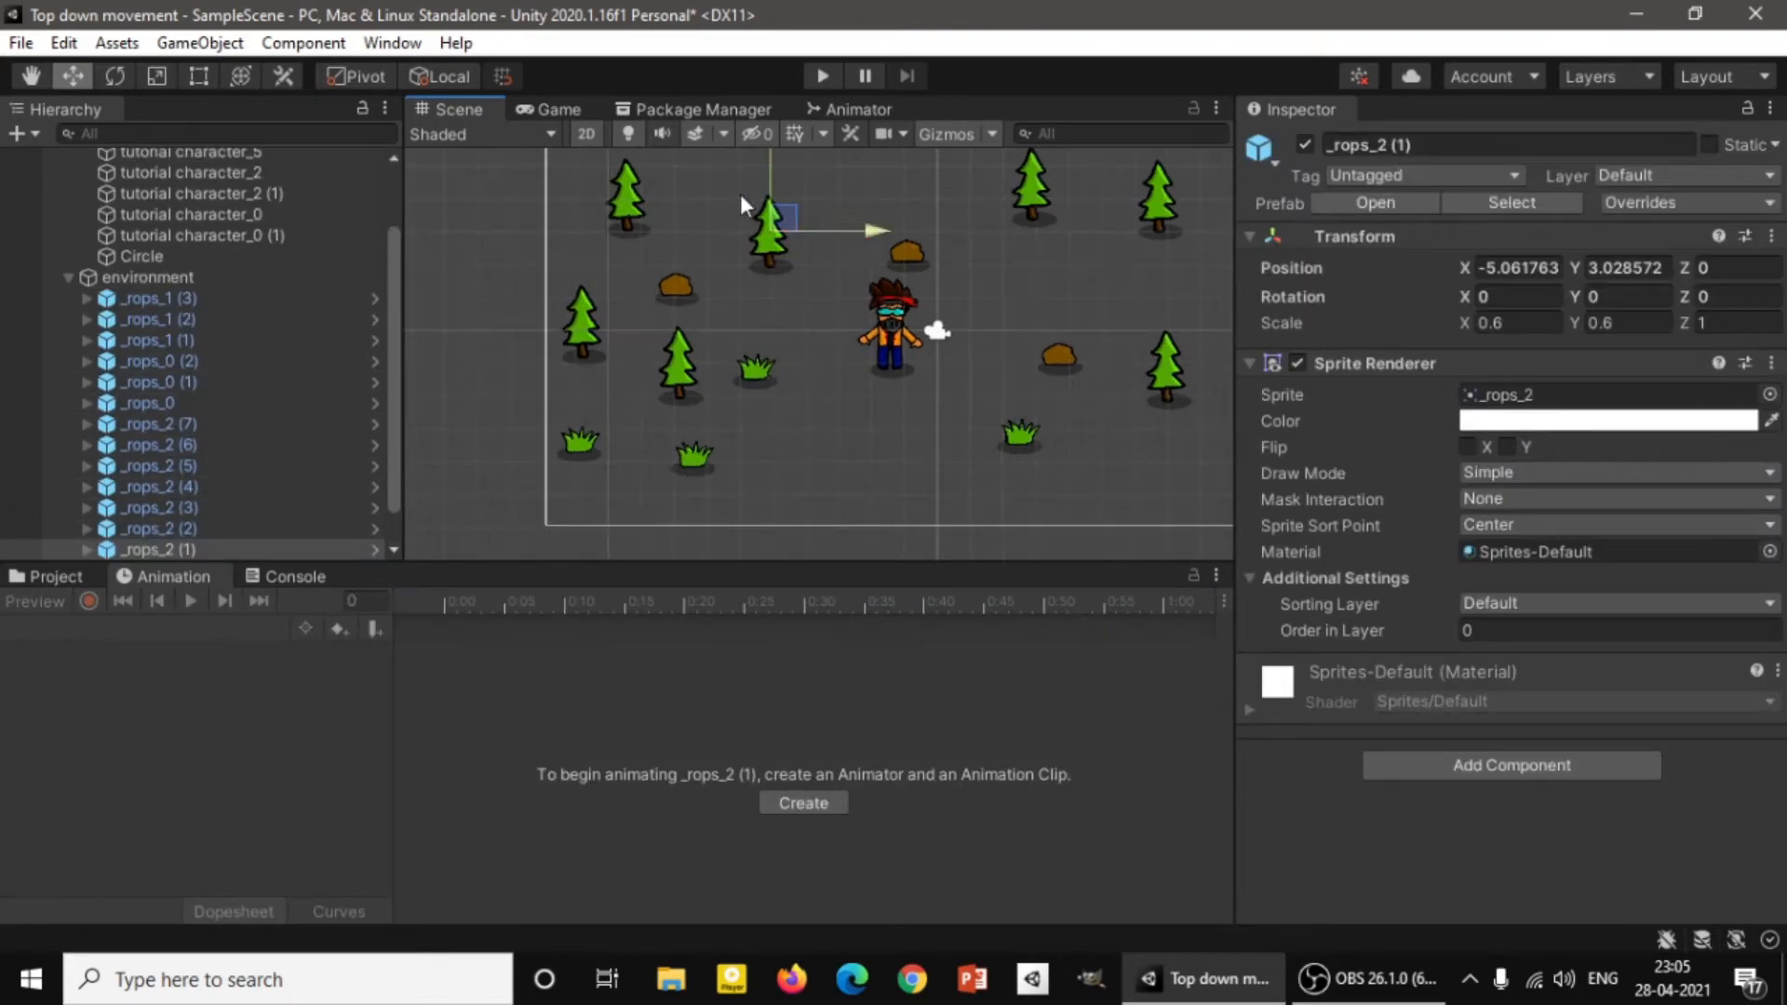
pyautogui.scroll(2, 763, 204)
# Examine the tree prefab in the project assets and the tree instances placed around the scene.
pyautogui.click(59, 575)
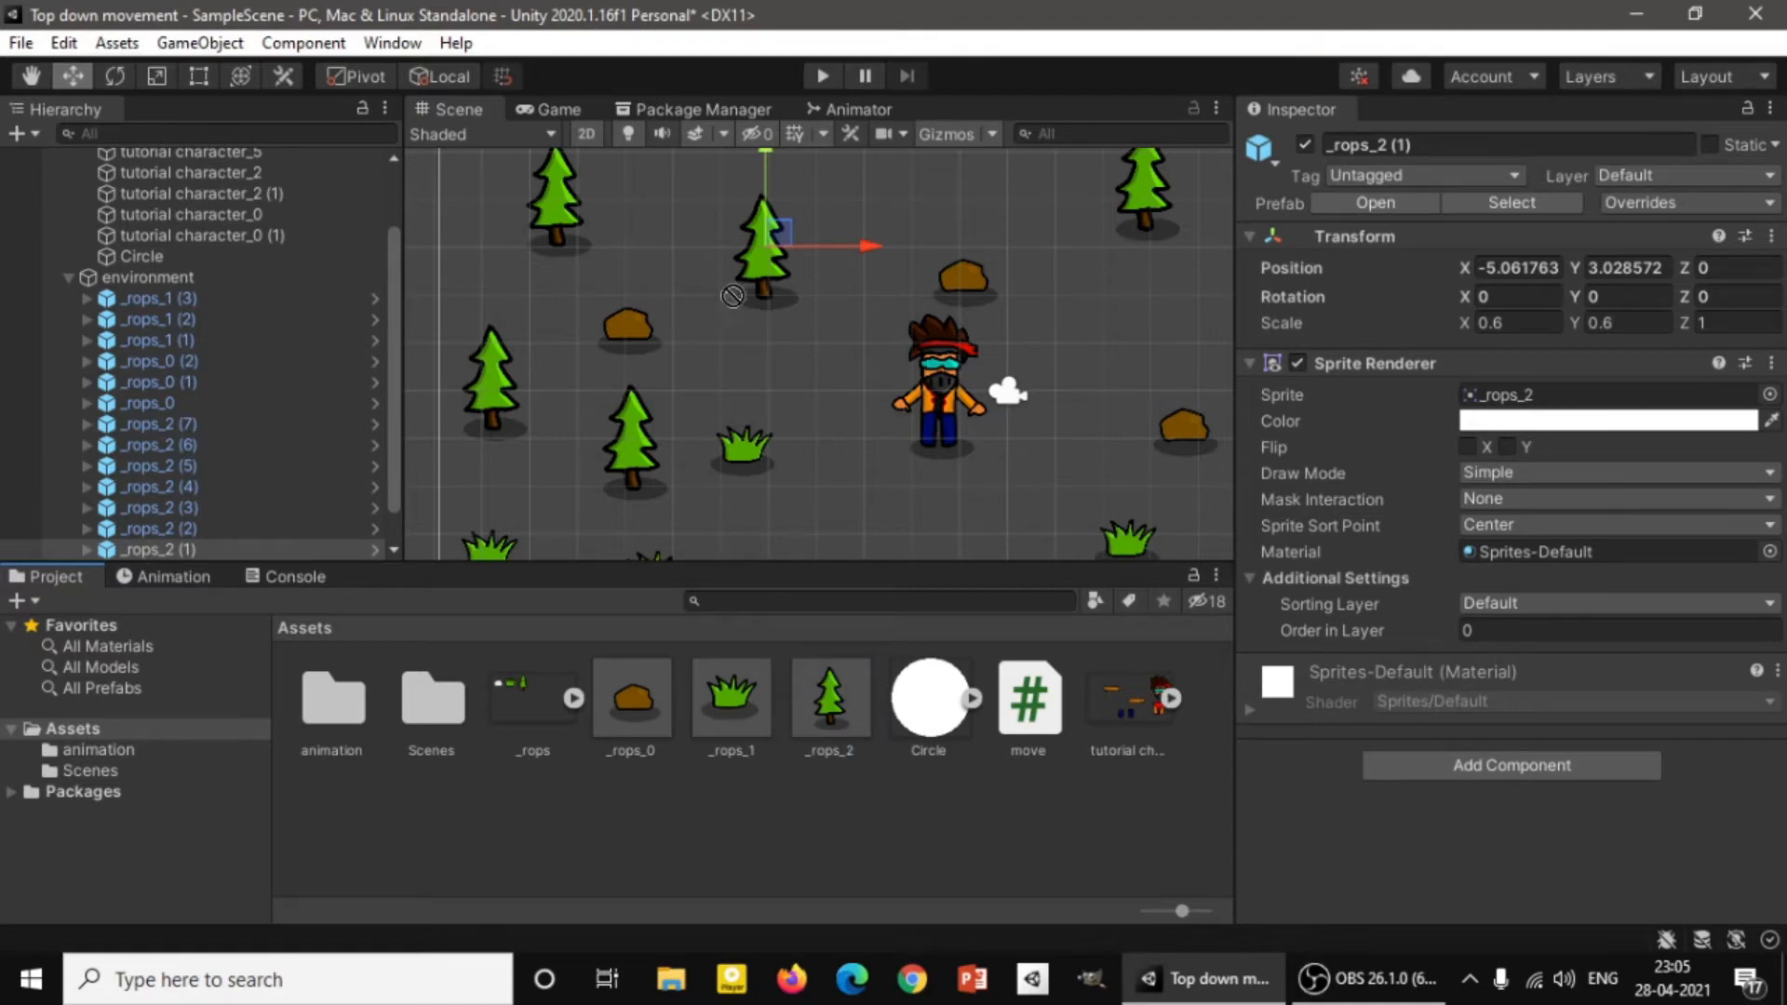
pyautogui.moveTo(732, 296); pyautogui.dragTo(830, 683)
pyautogui.scroll(-4, 866, 488)
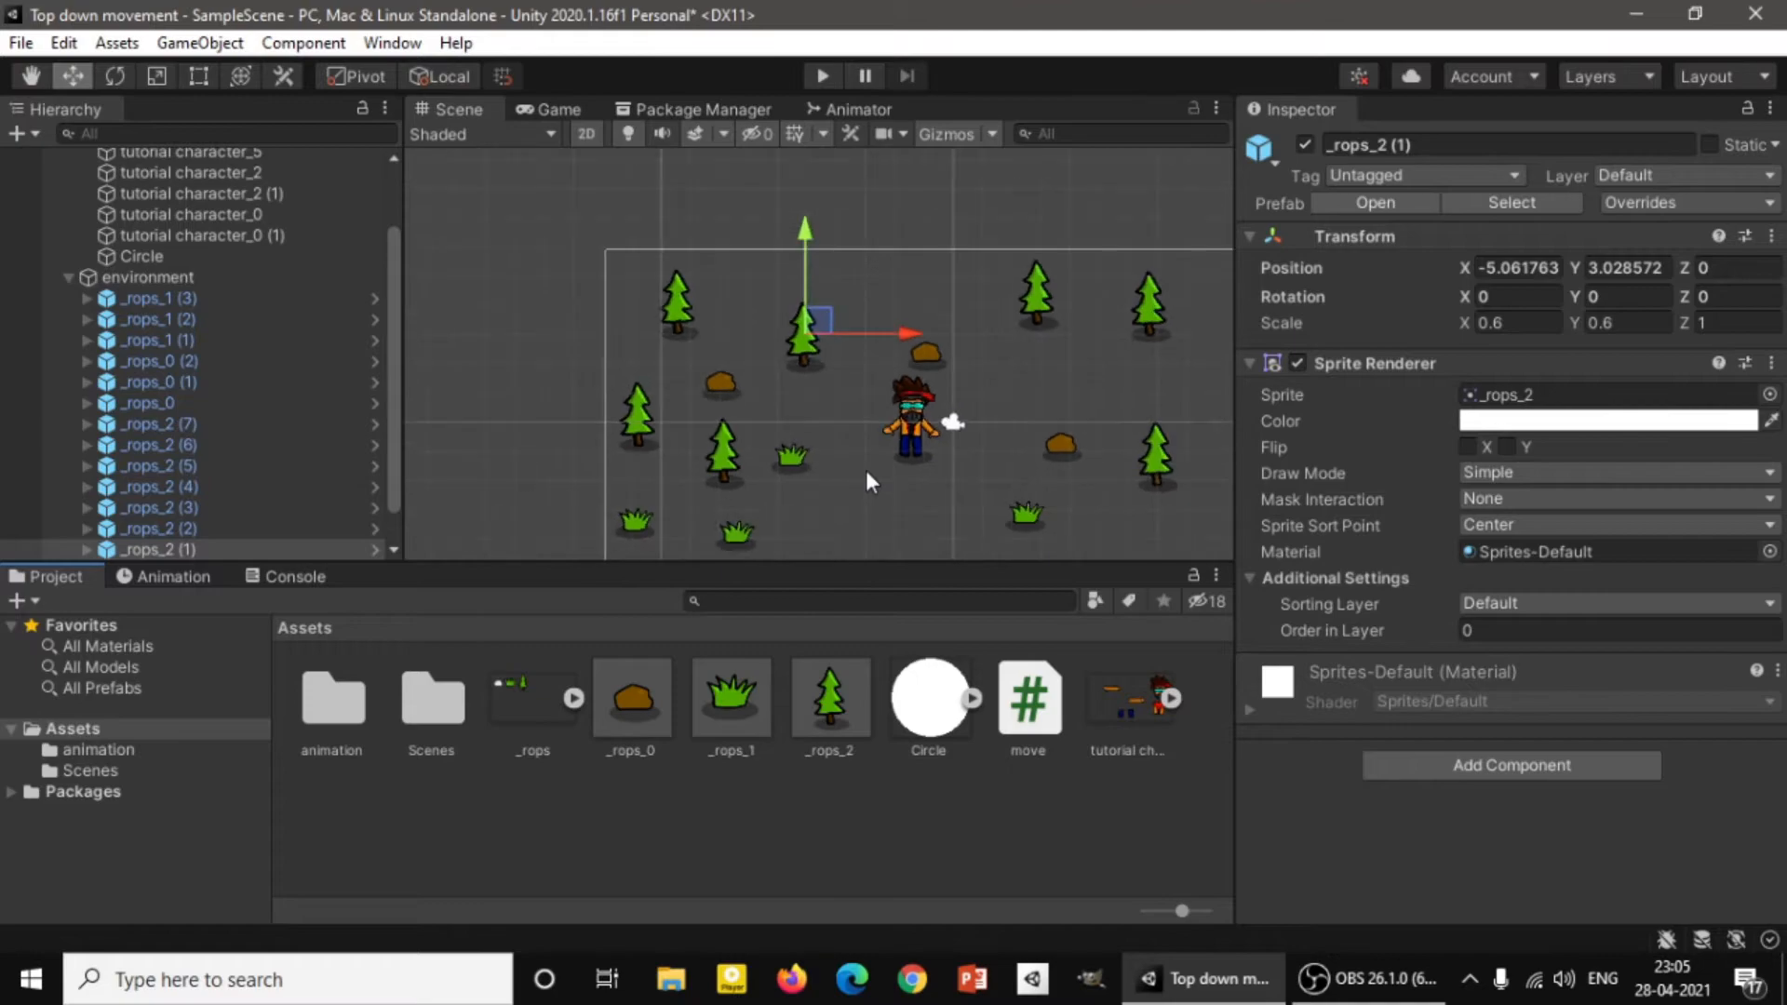
pyautogui.moveTo(1062, 493); pyautogui.dragTo(1012, 388, button='middle')
pyautogui.scroll(5, 812, 230)
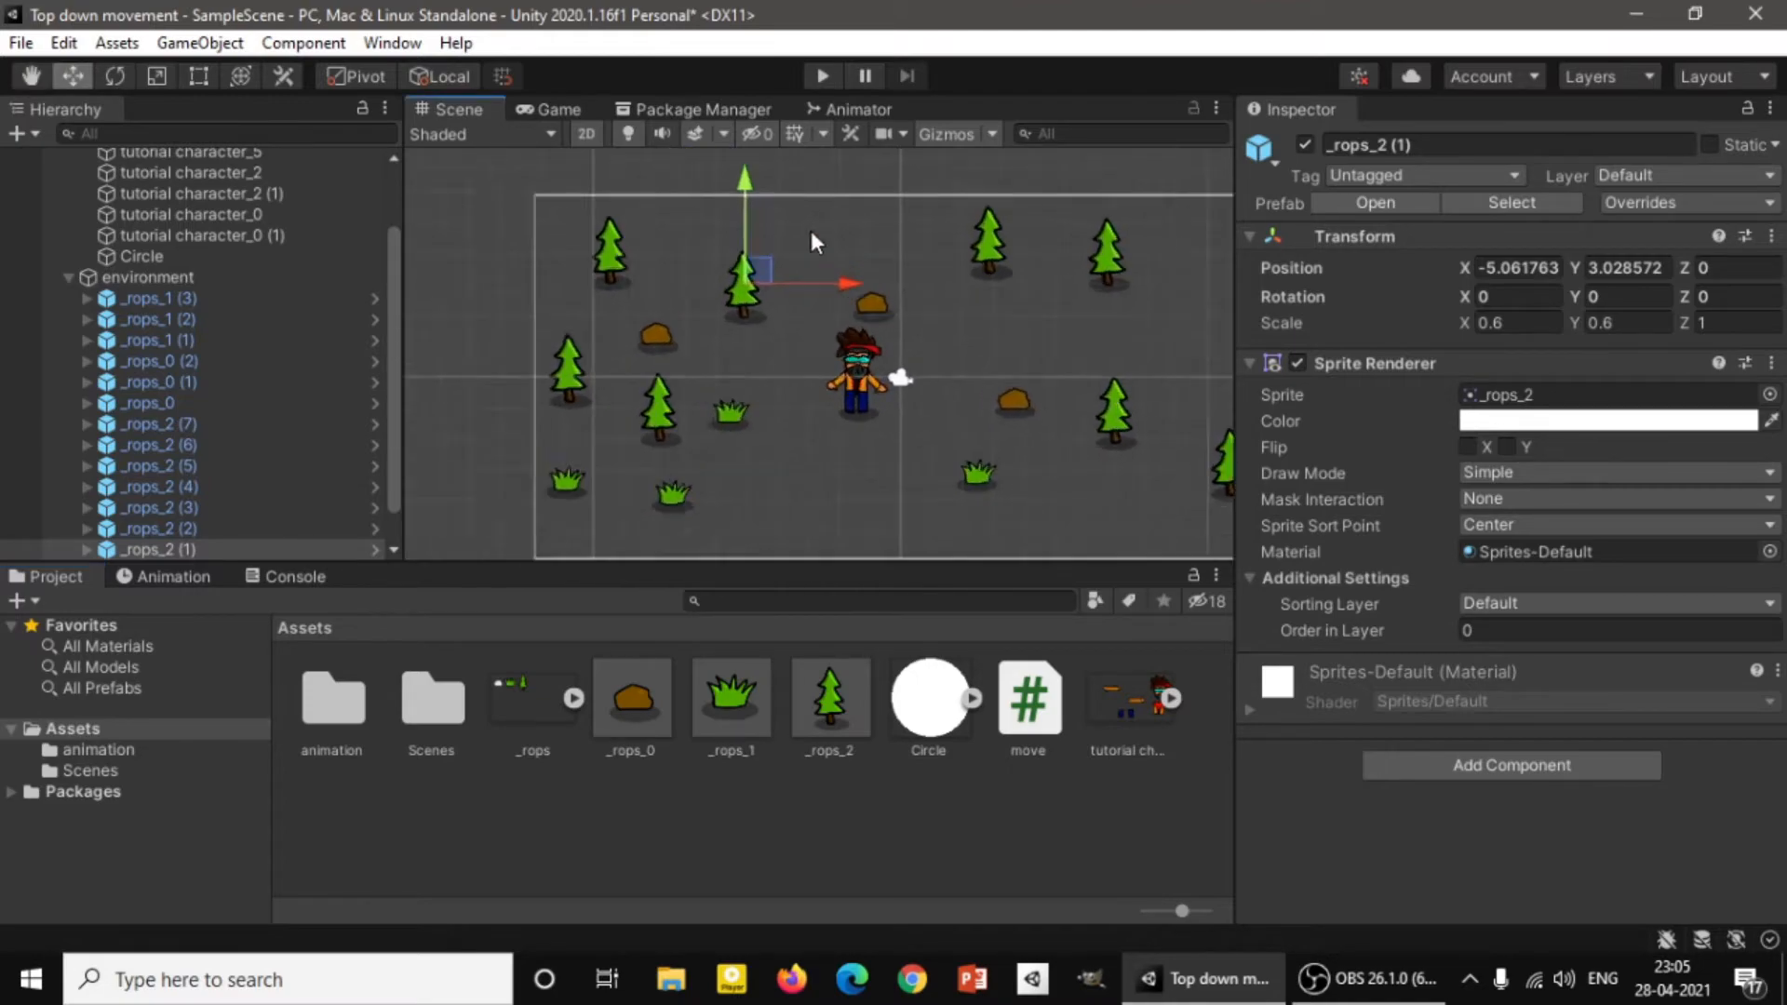
pyautogui.scroll(-1, 806, 244)
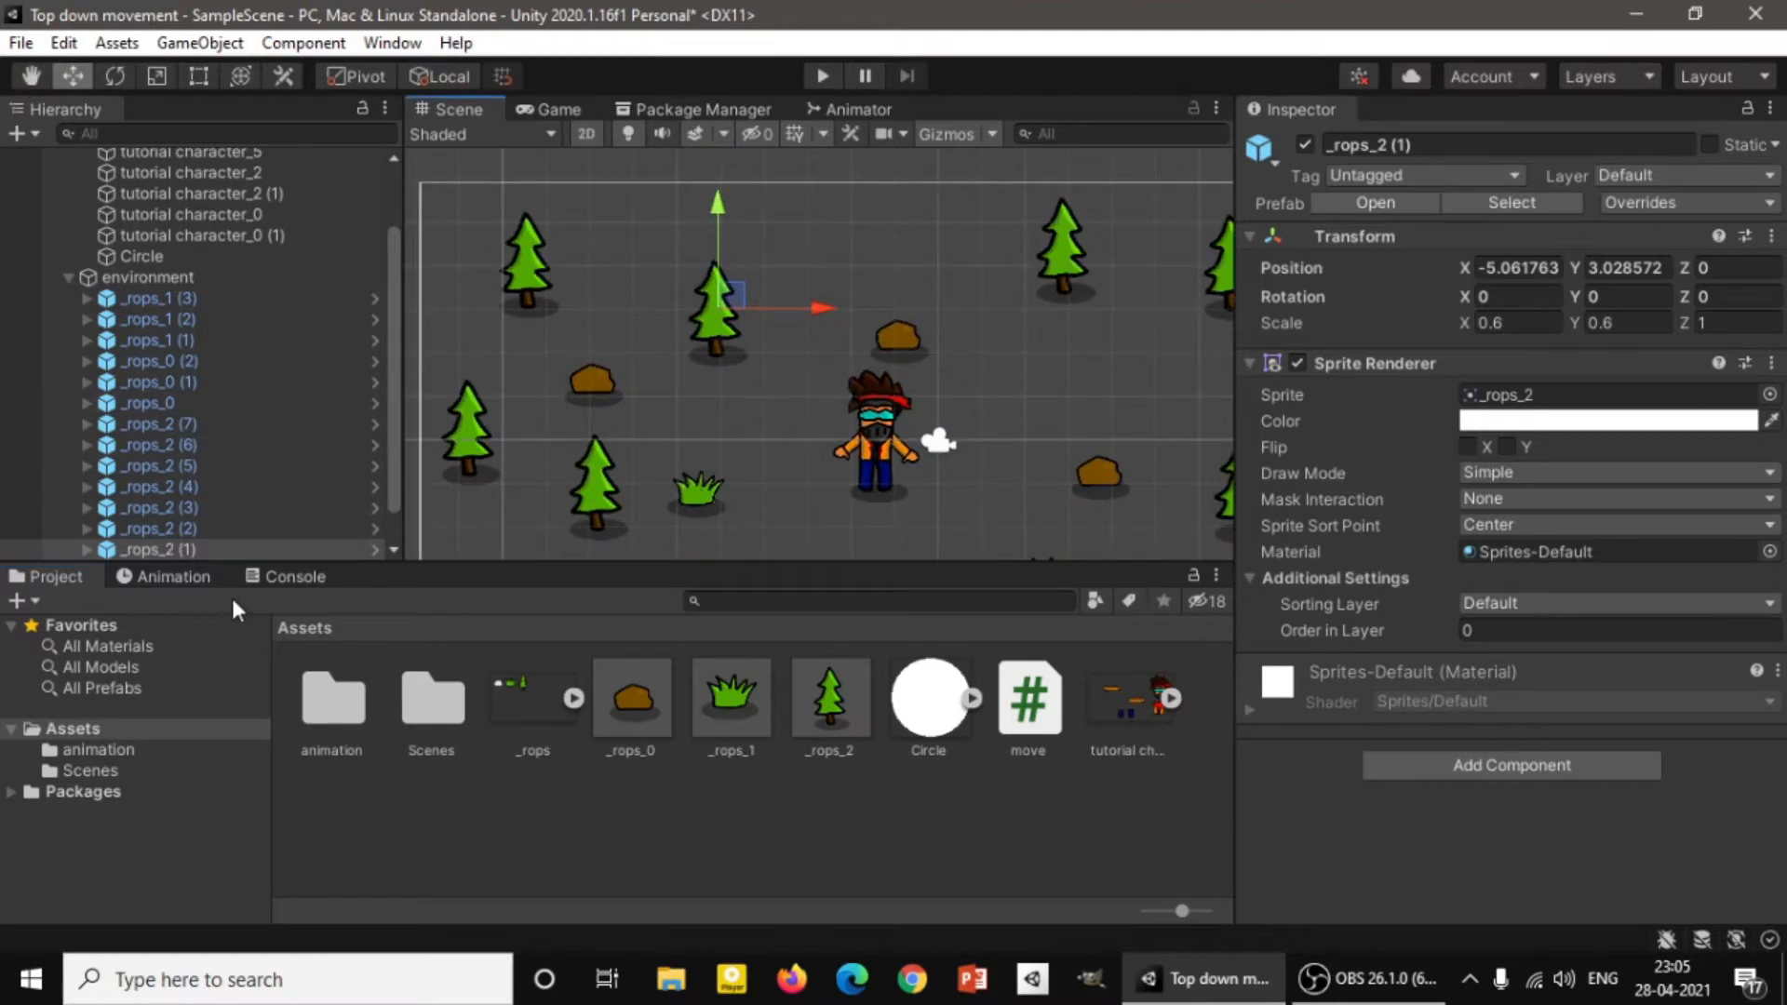
# Create a new animation clip named tree for the selected tree.
pyautogui.click(167, 576)
pyautogui.click(803, 802)
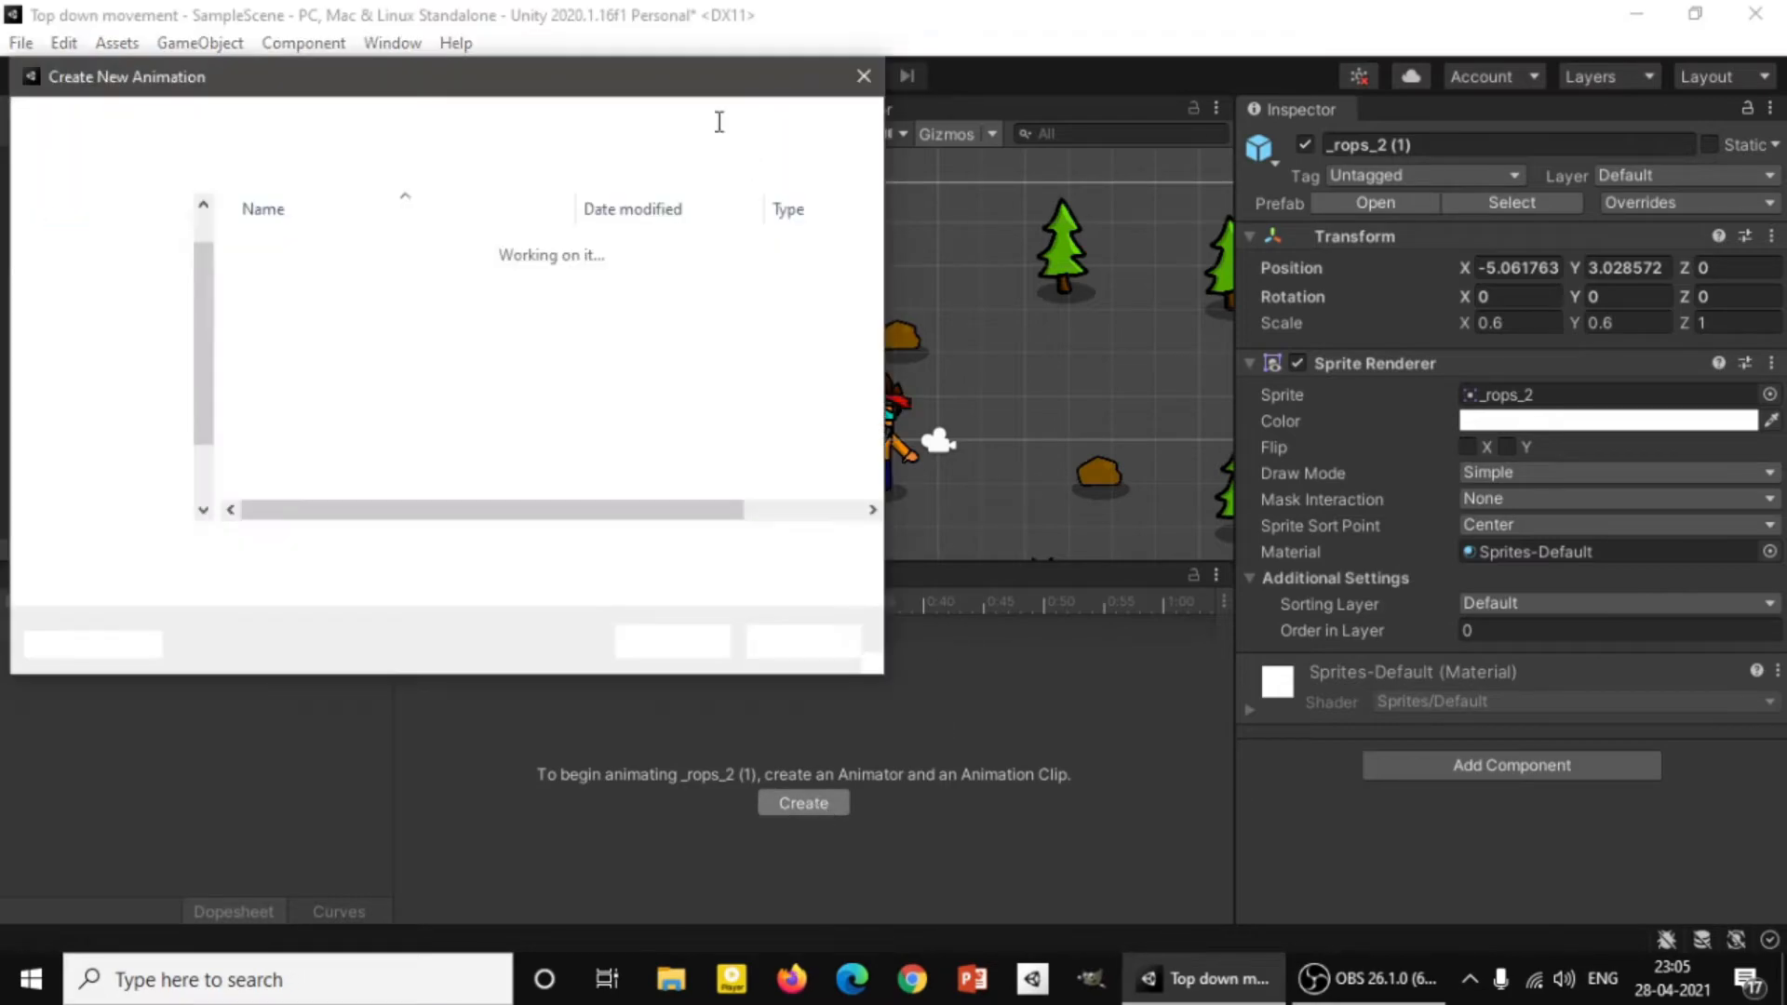
pyautogui.write('tree')
pyautogui.press('Return')
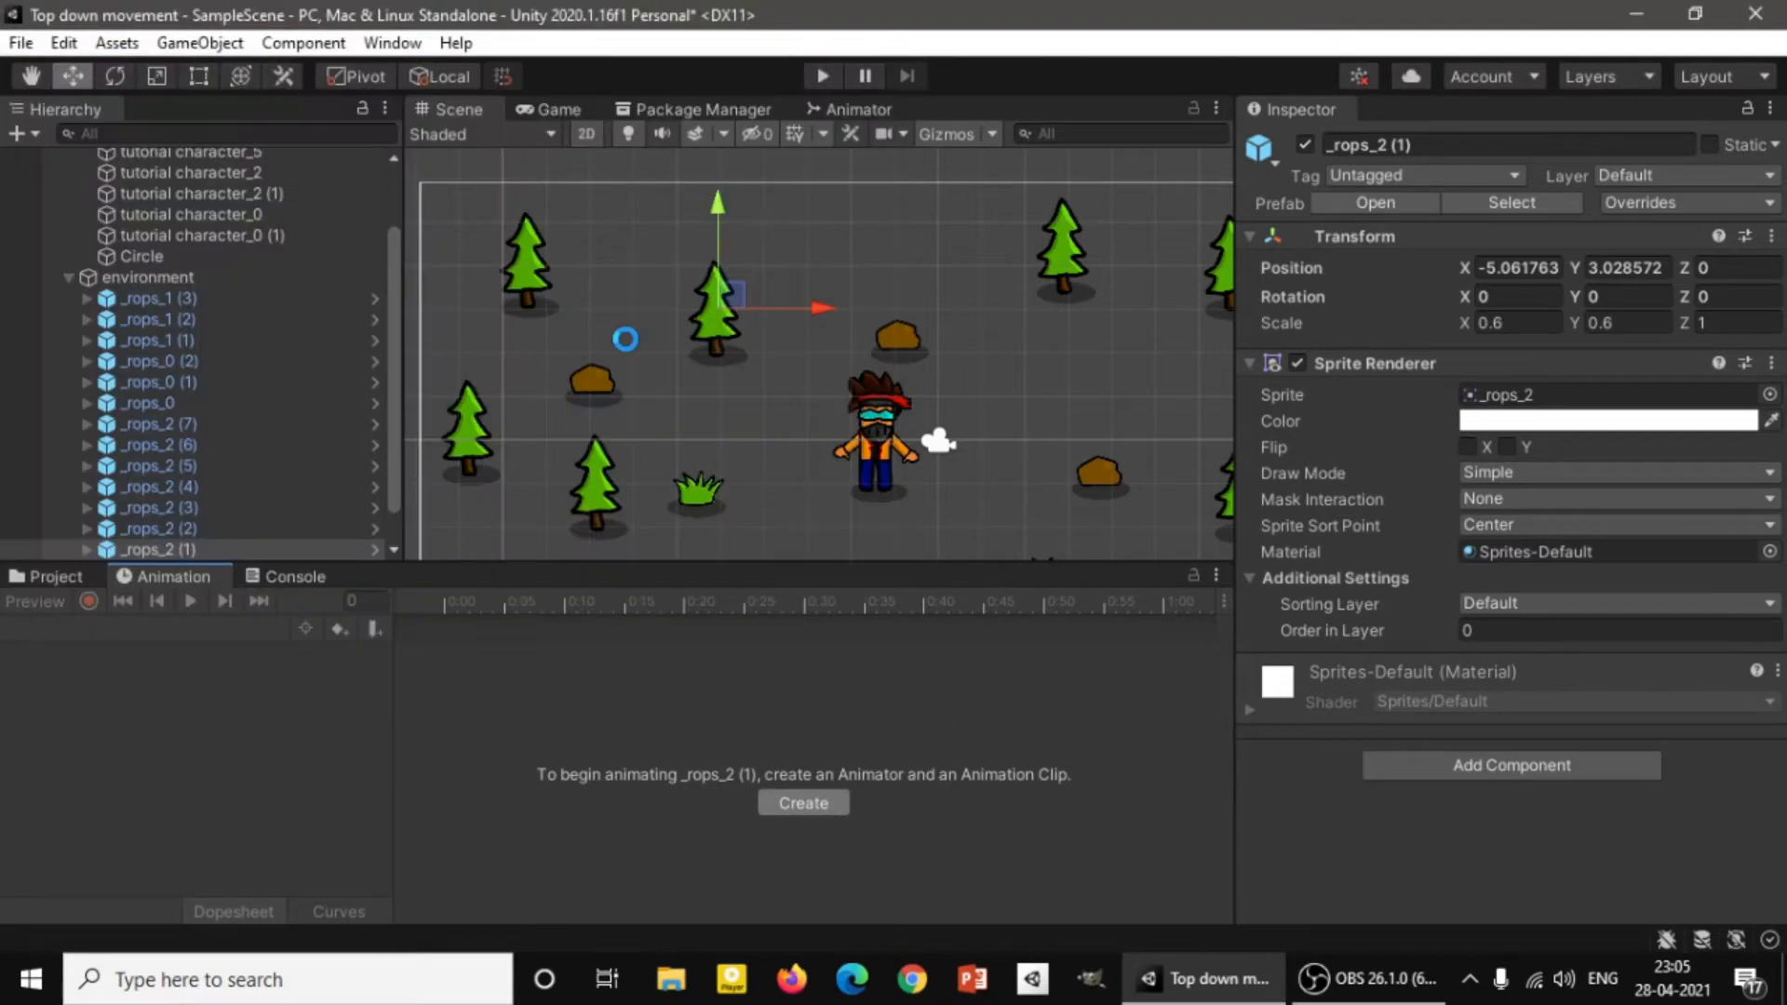
# Start recording the tree clip and rotate the selected tree to about 2.2 degrees on Z at frame 0.
pyautogui.scroll(5, 711, 350)
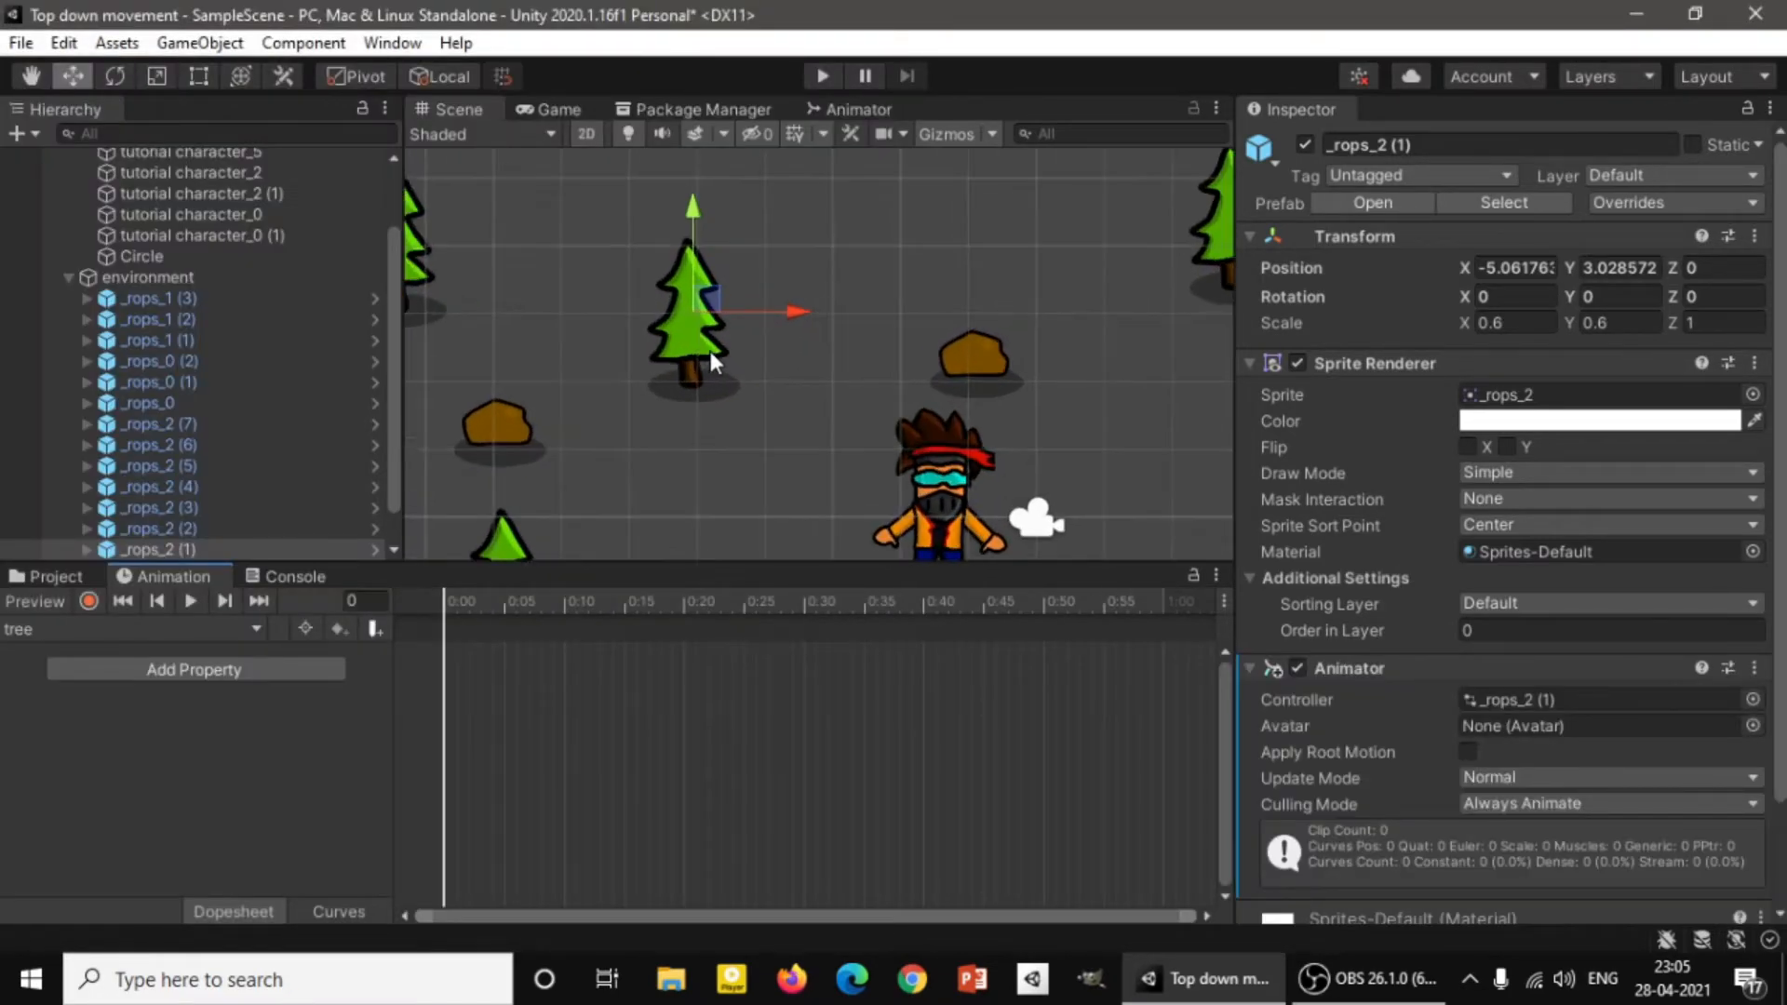
pyautogui.click(136, 548)
pyautogui.click(89, 600)
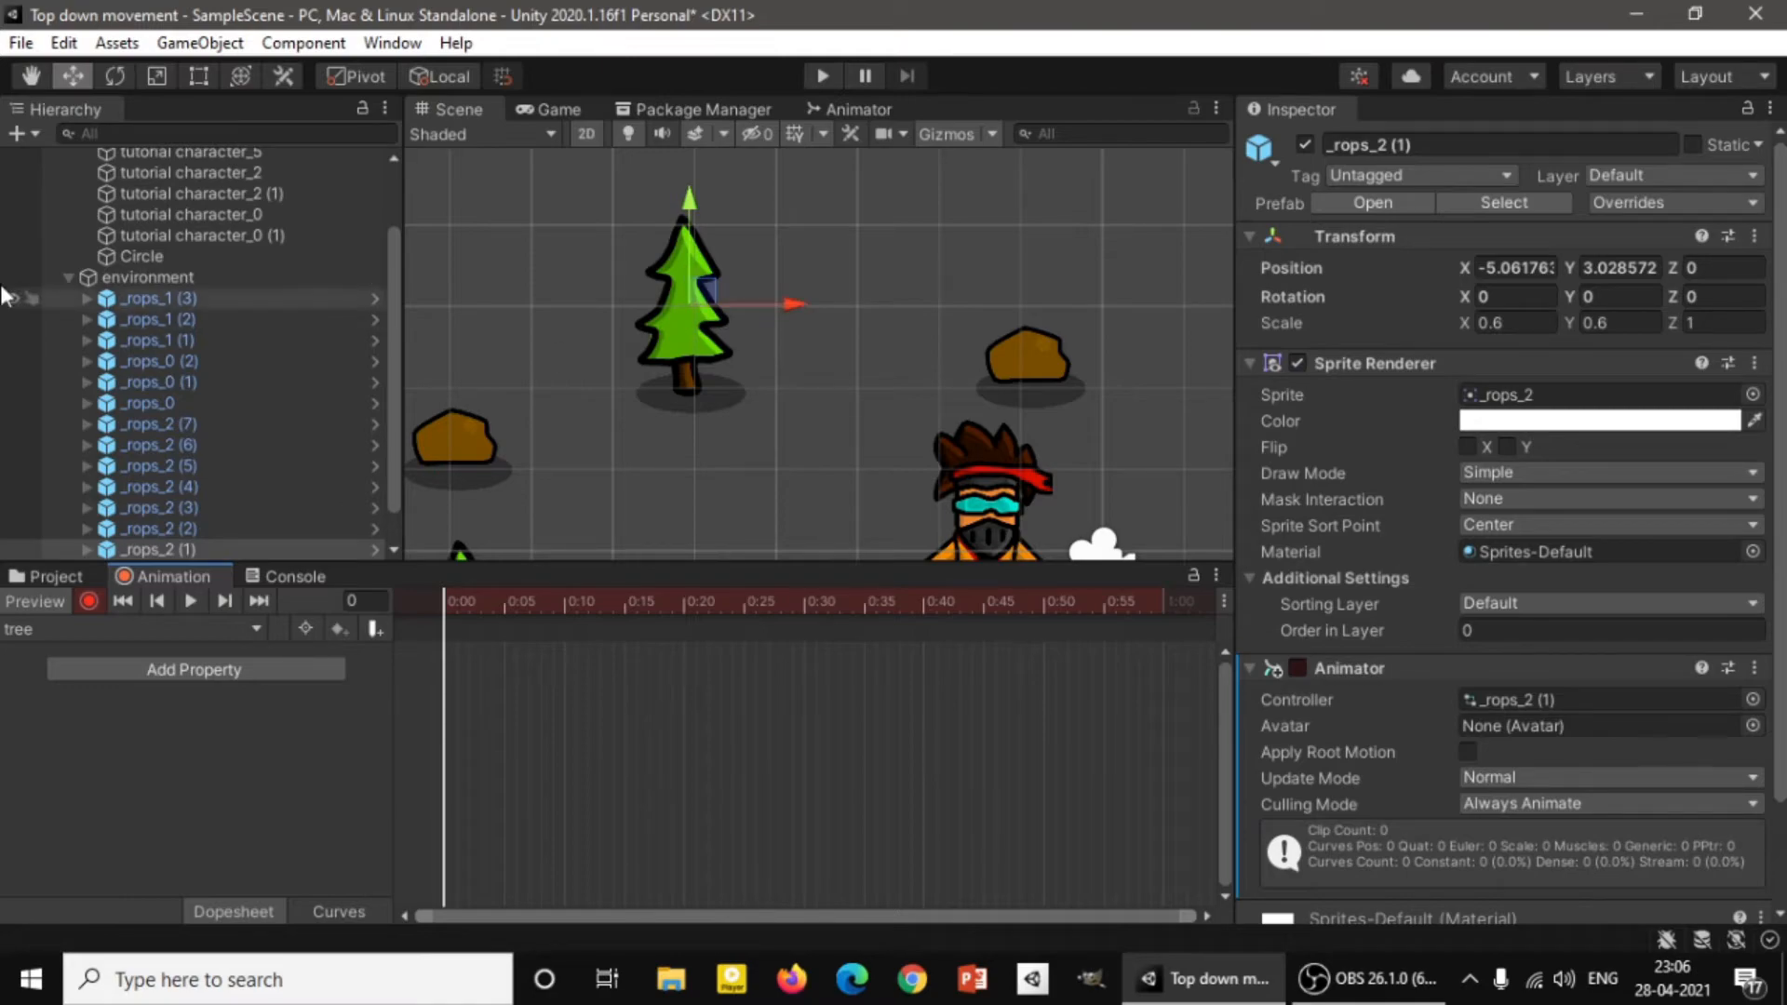
pyautogui.click(115, 76)
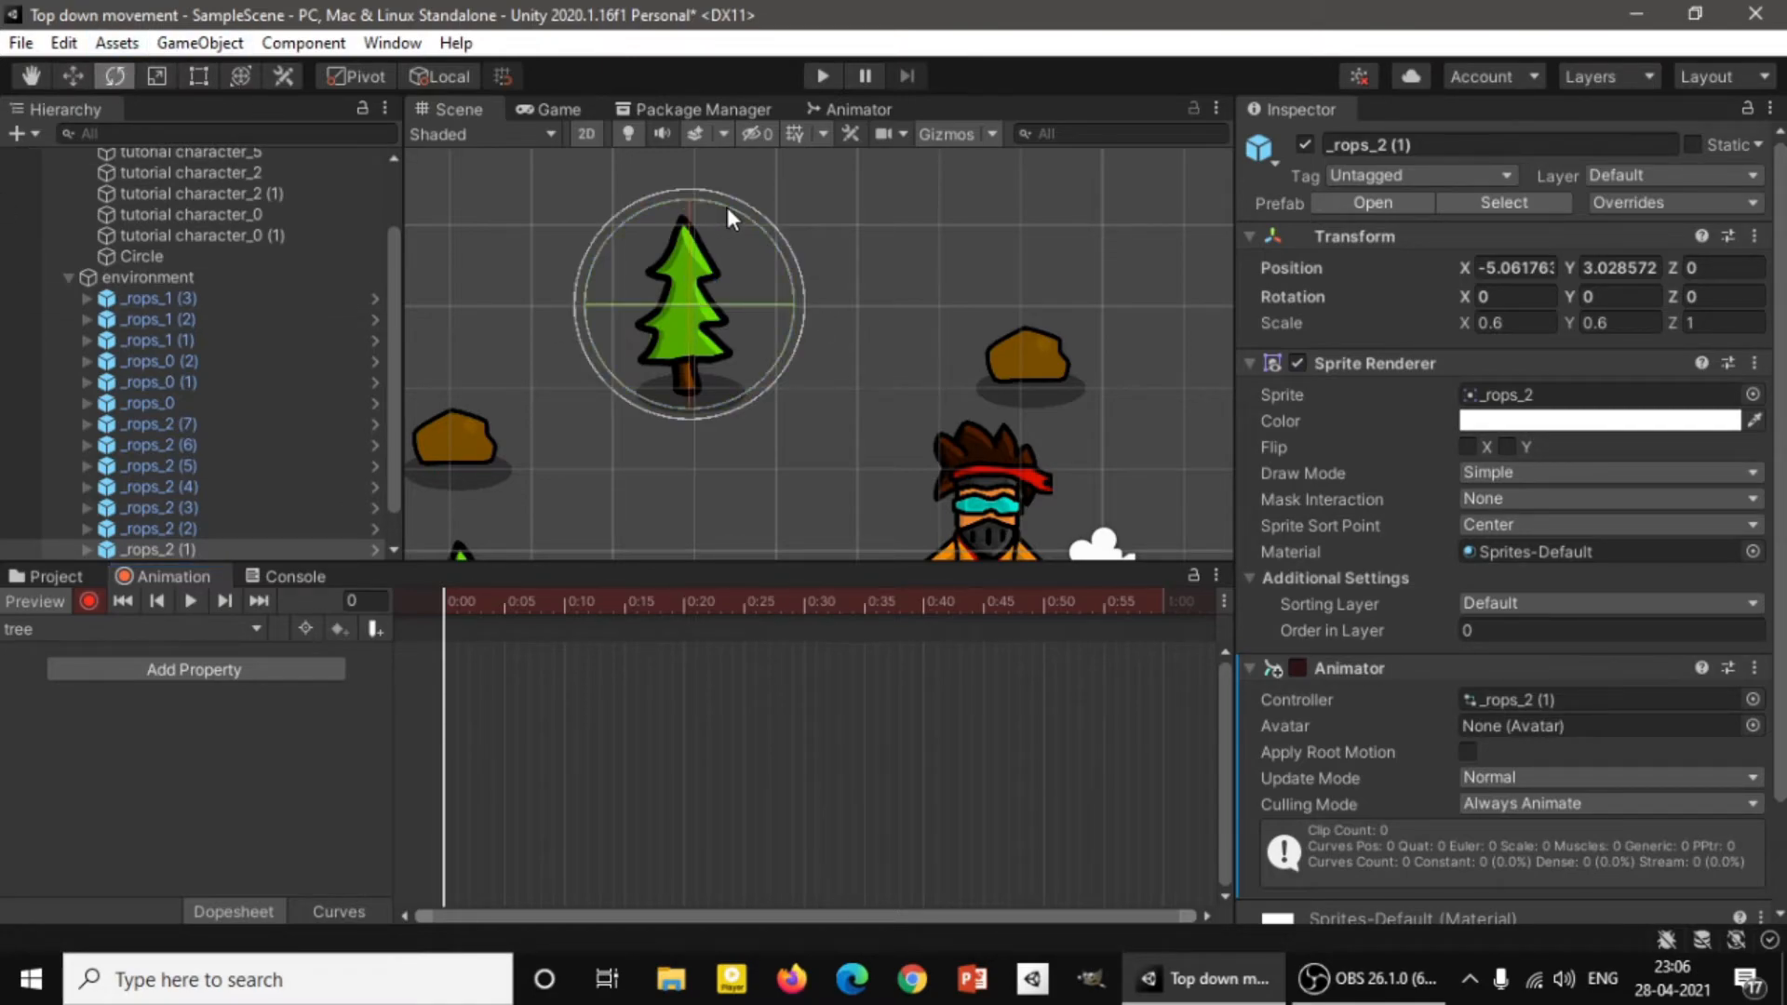
pyautogui.moveTo(728, 206); pyautogui.dragTo(717, 210)
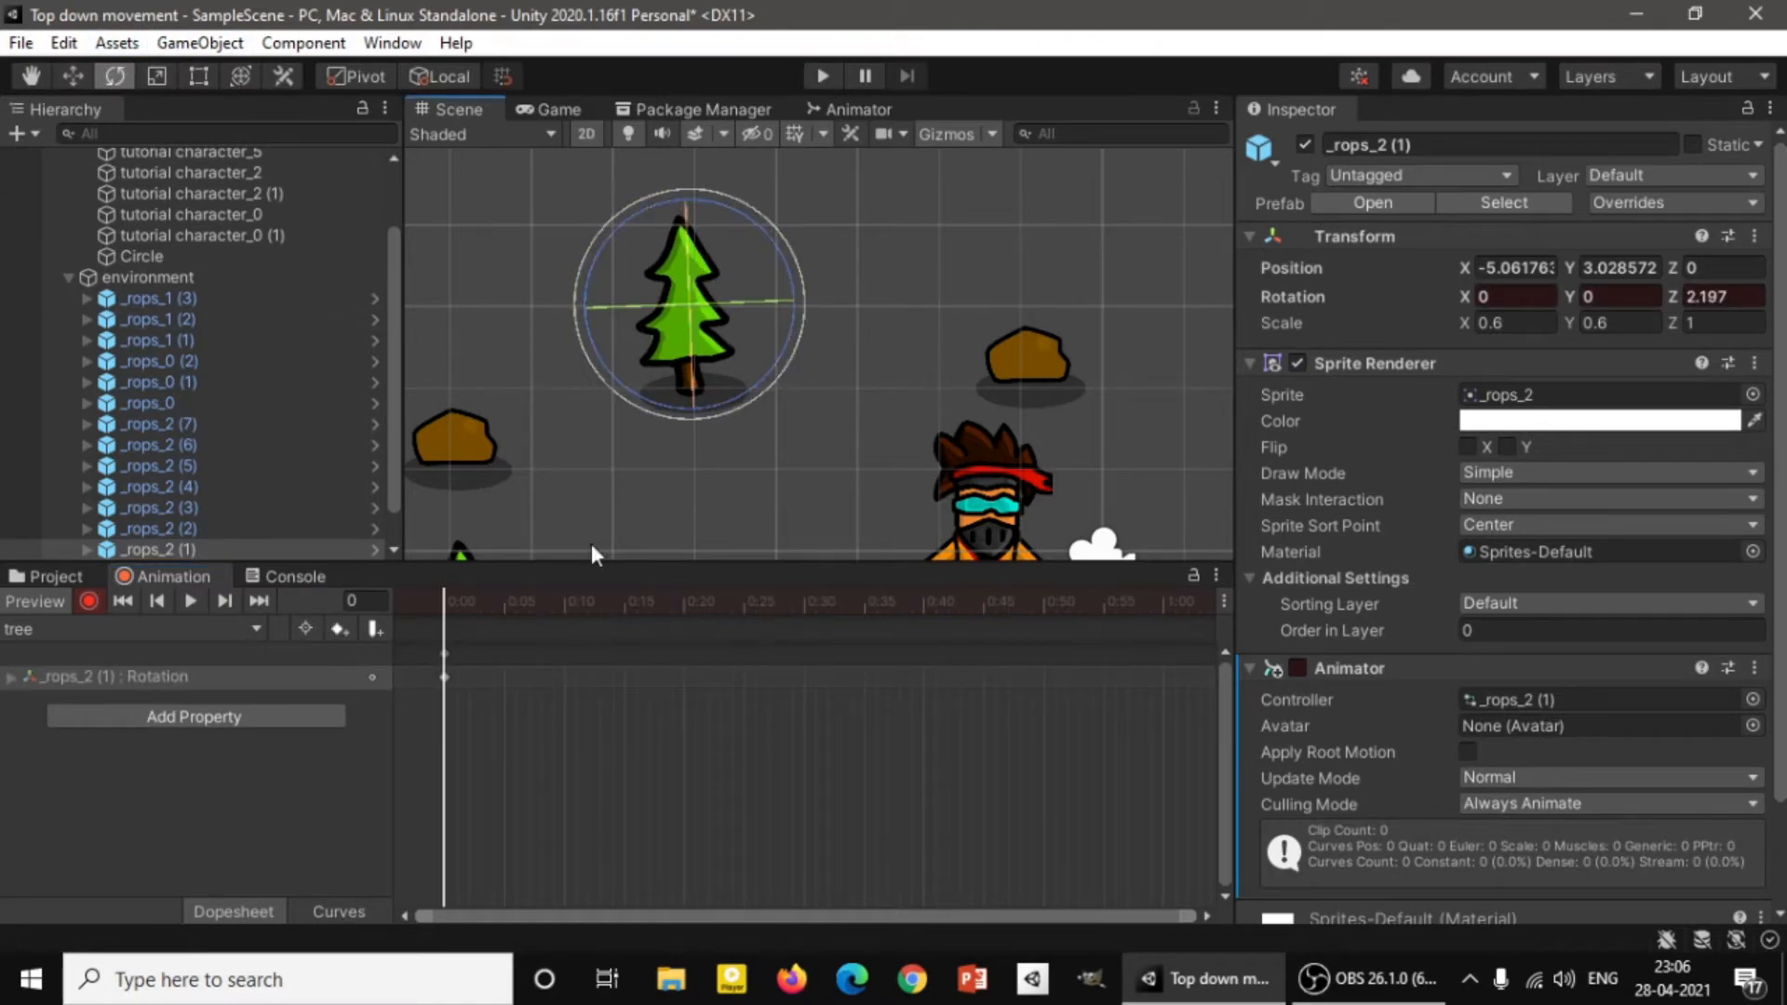
# At frame 5, rotate the tree to about -3.7 degrees on Z, stop recording and return to frame 0.
pyautogui.click(503, 602)
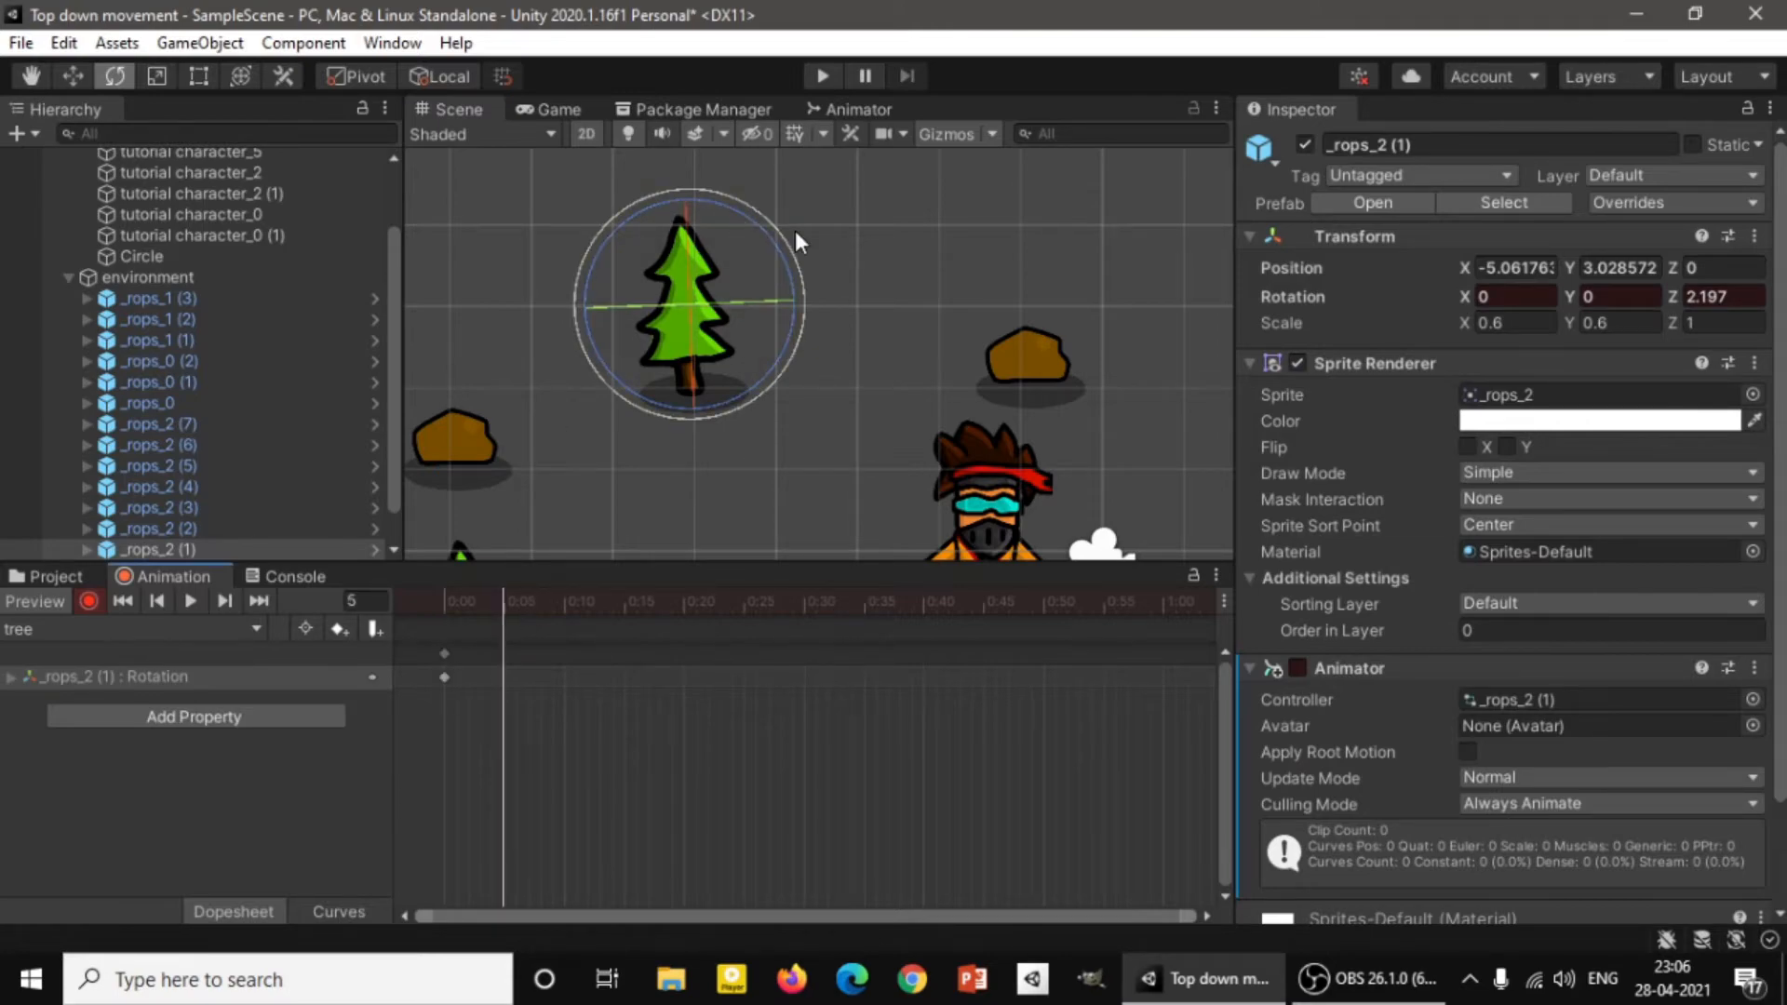
pyautogui.moveTo(761, 233); pyautogui.dragTo(787, 236)
pyautogui.click(88, 603)
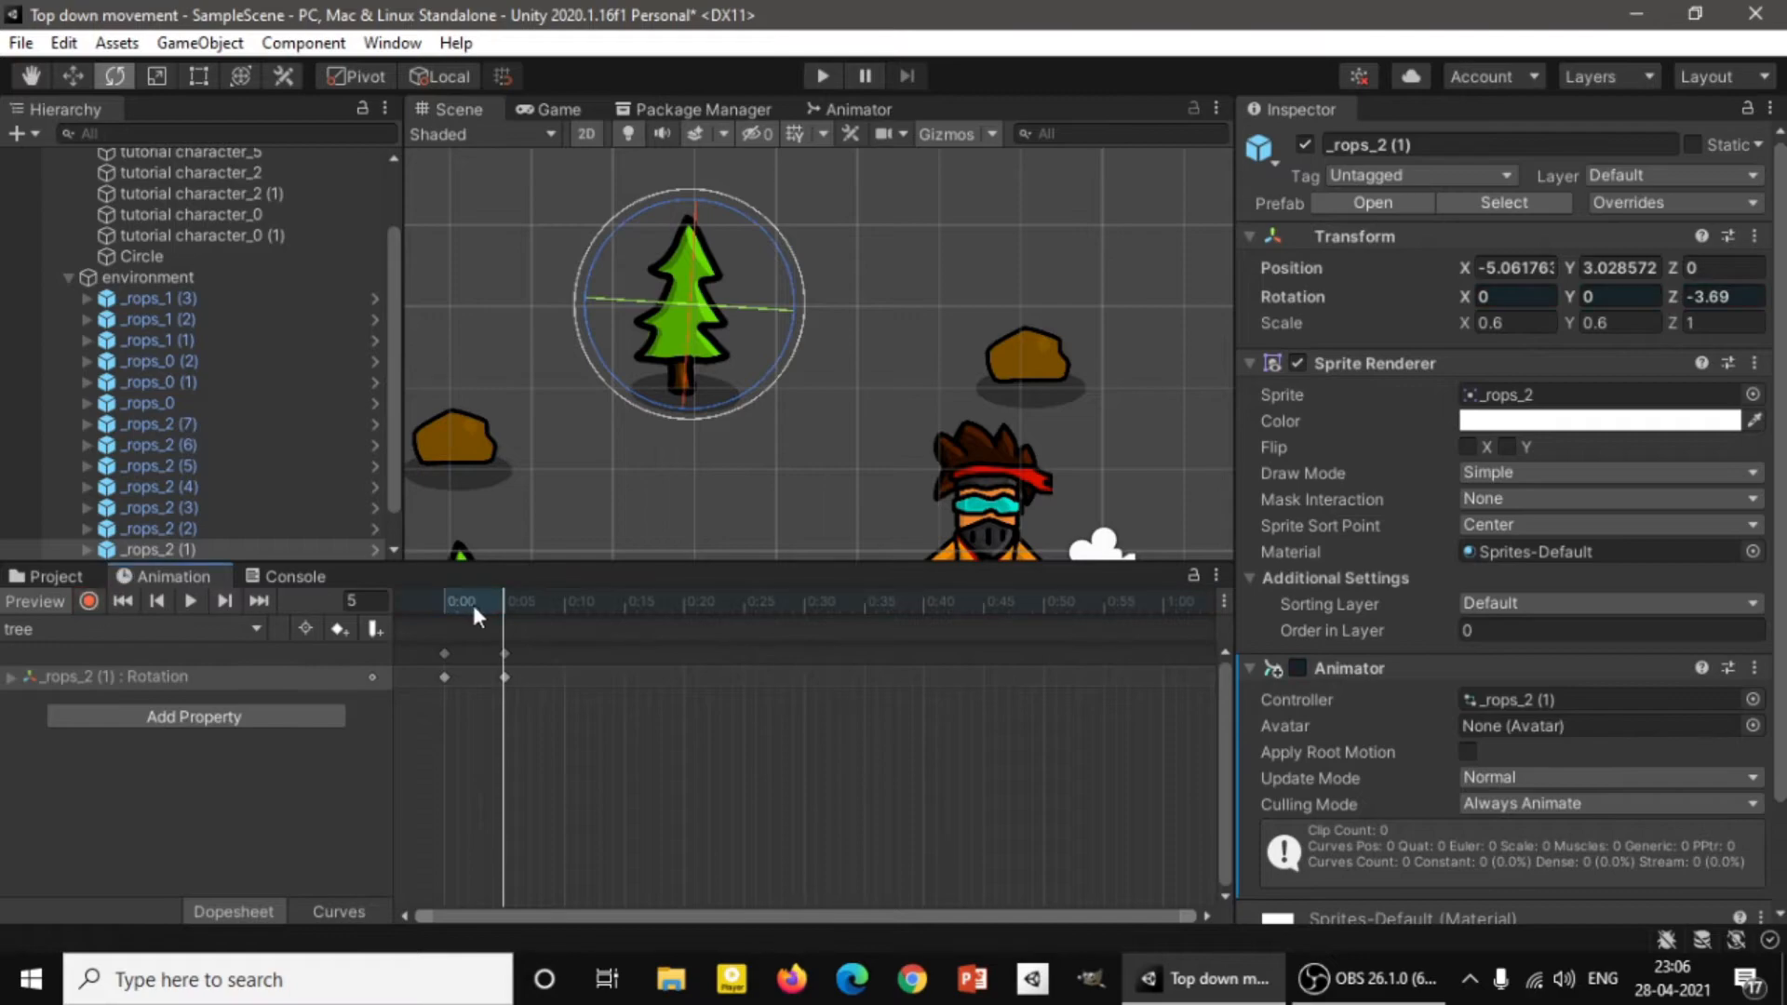
pyautogui.click(428, 602)
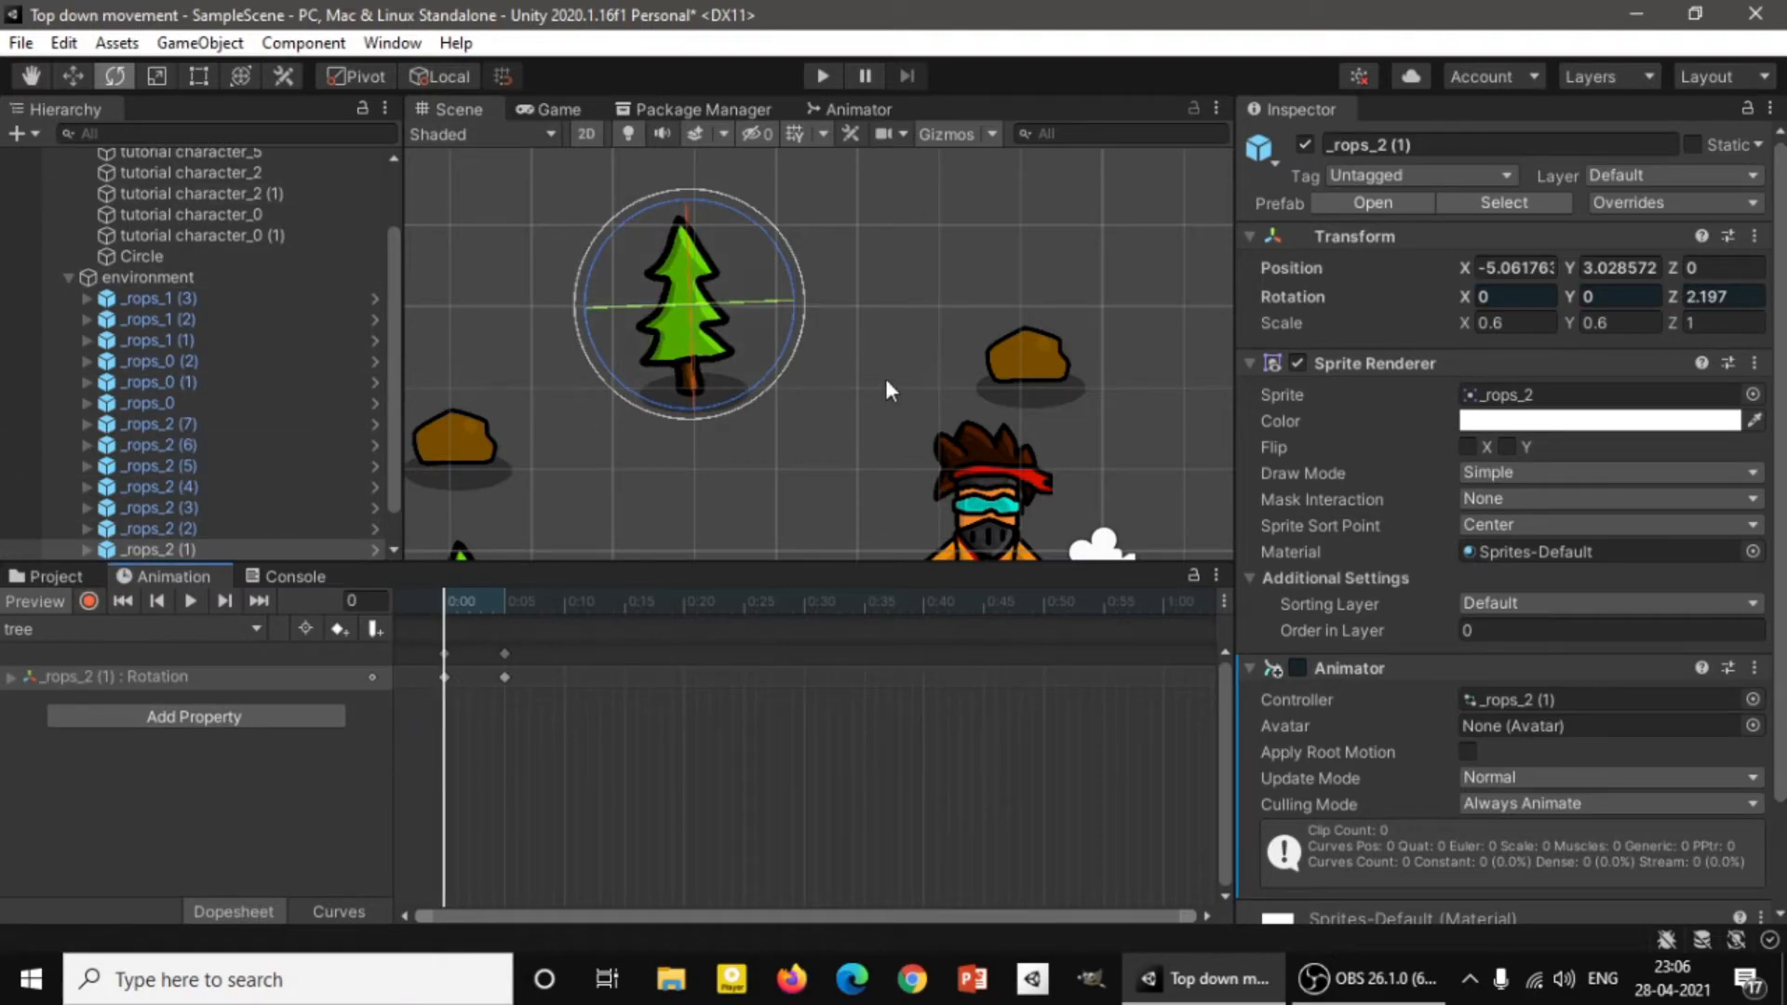
# Slow the tree clip's sway by moving its last keyframe to frame 20 and on to frame 40, previewing the playback each time.
pyautogui.click(189, 600)
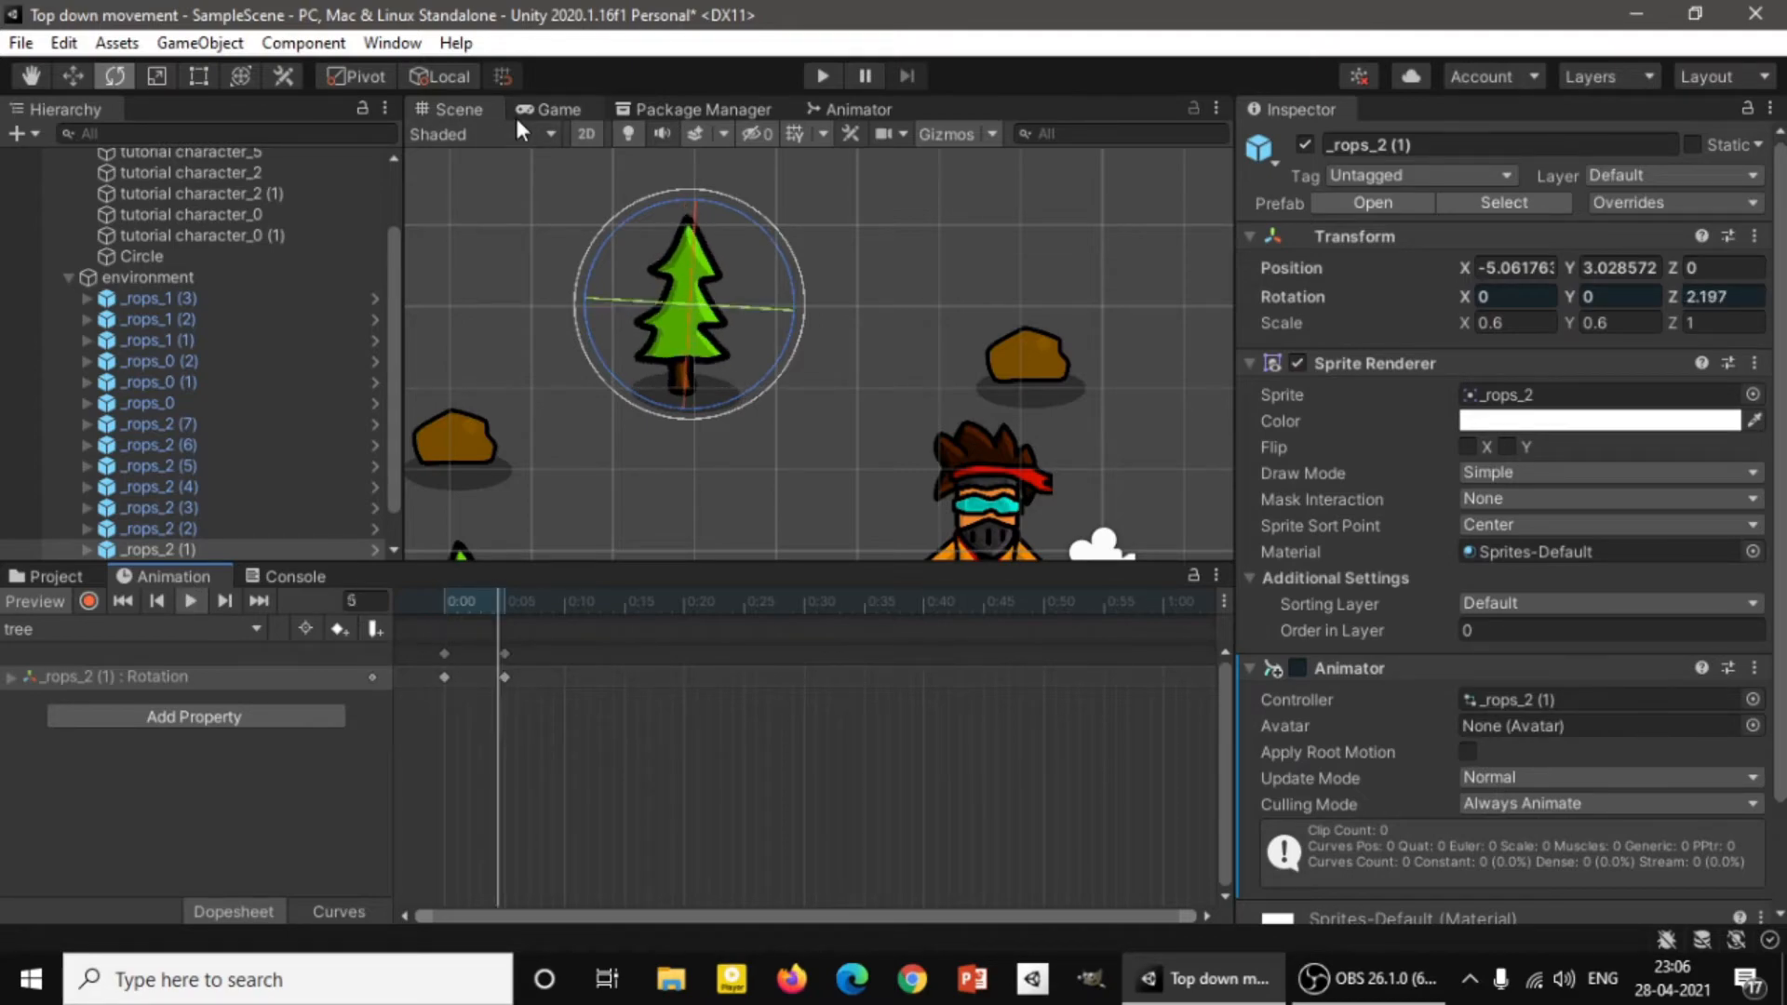
pyautogui.click(456, 600)
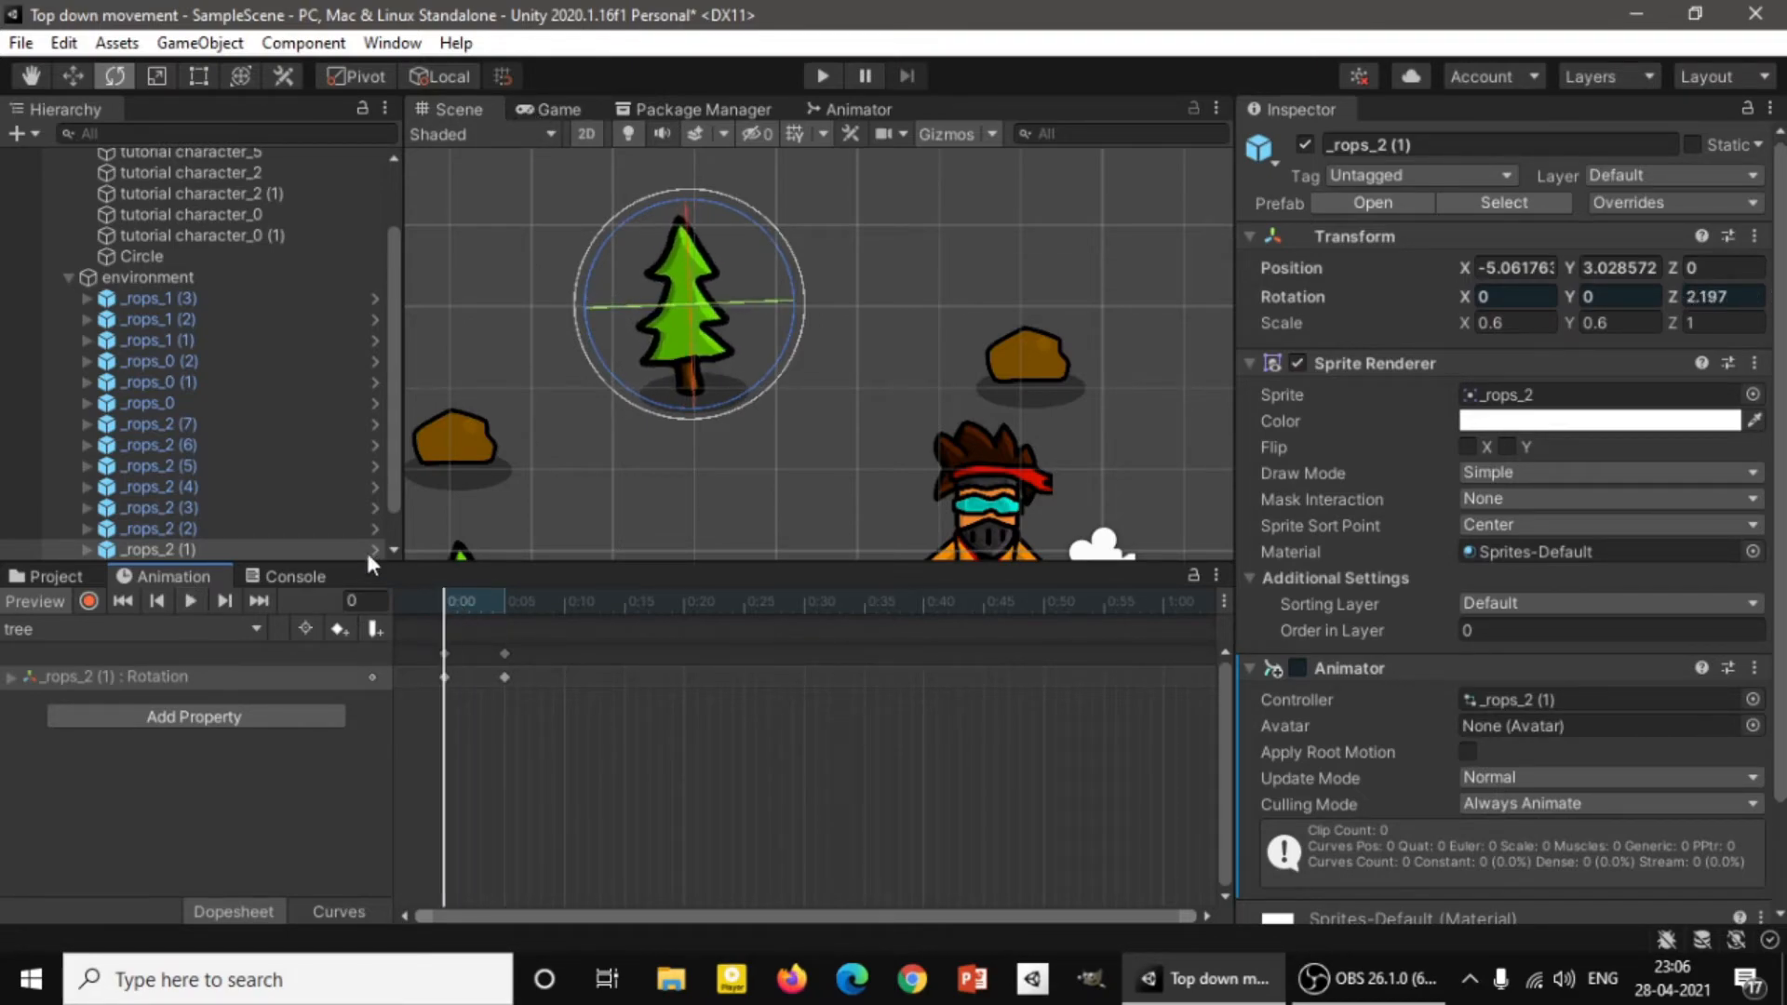
pyautogui.moveTo(601, 782); pyautogui.dragTo(409, 642)
pyautogui.moveTo(510, 665); pyautogui.dragTo(685, 665)
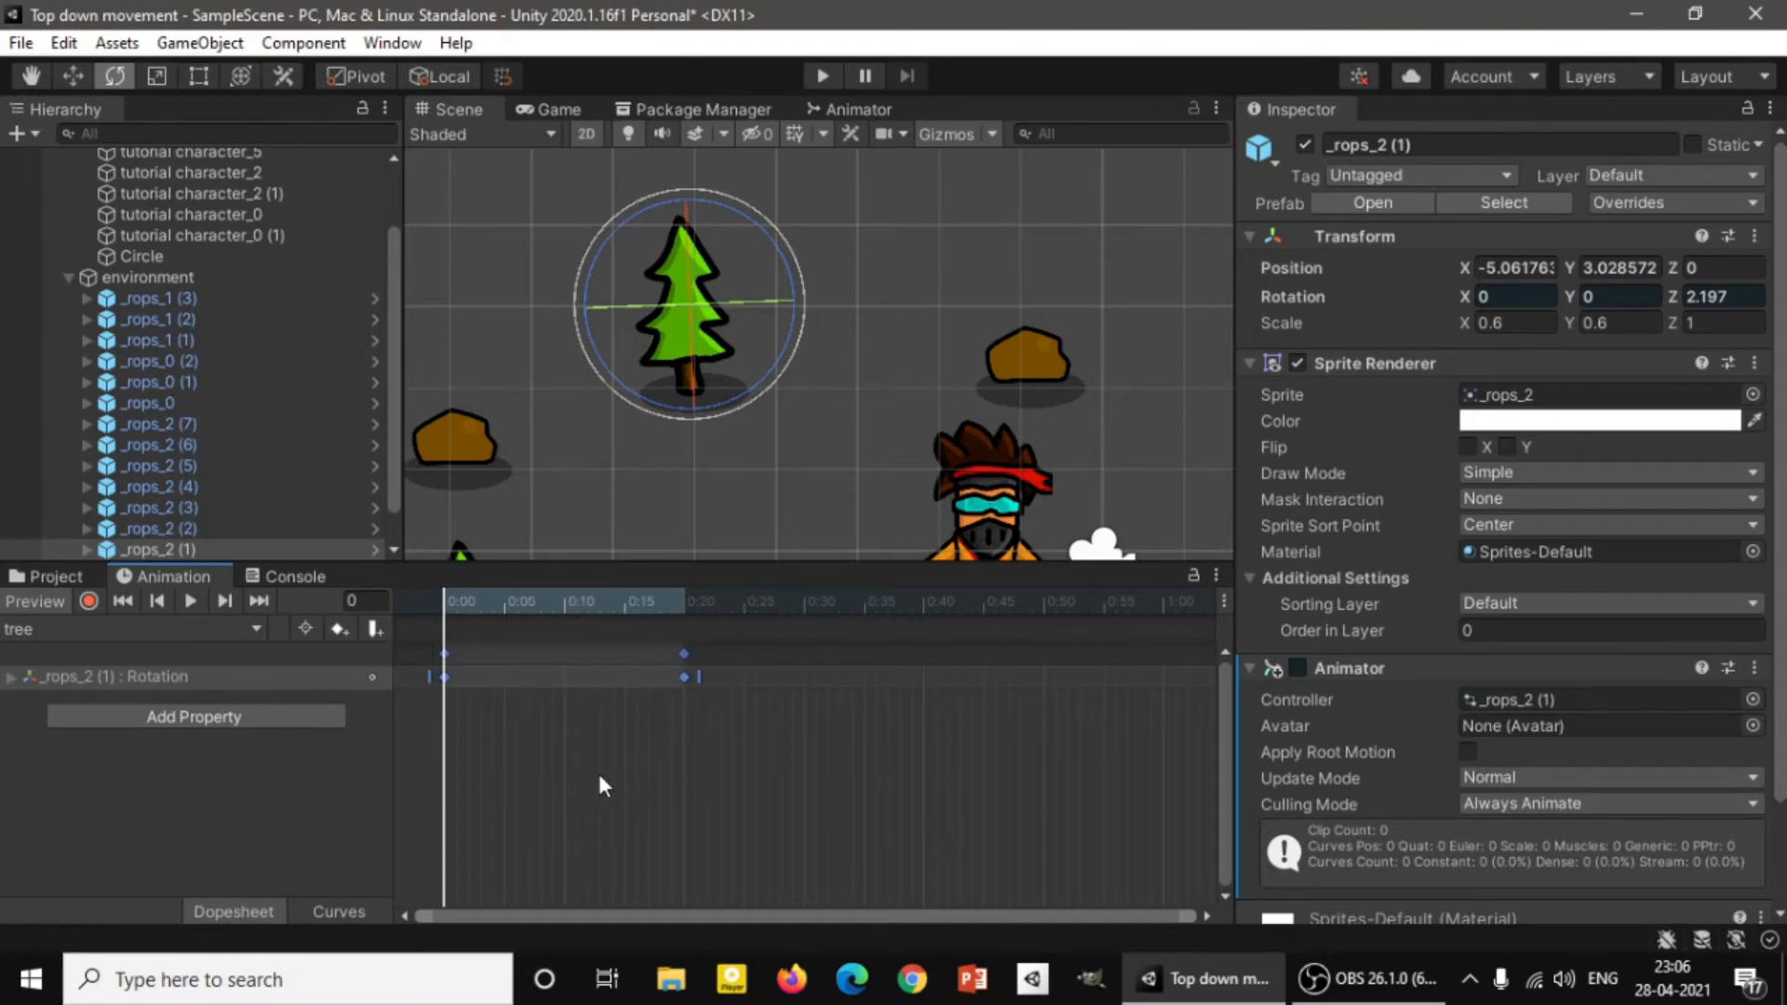
pyautogui.click(190, 601)
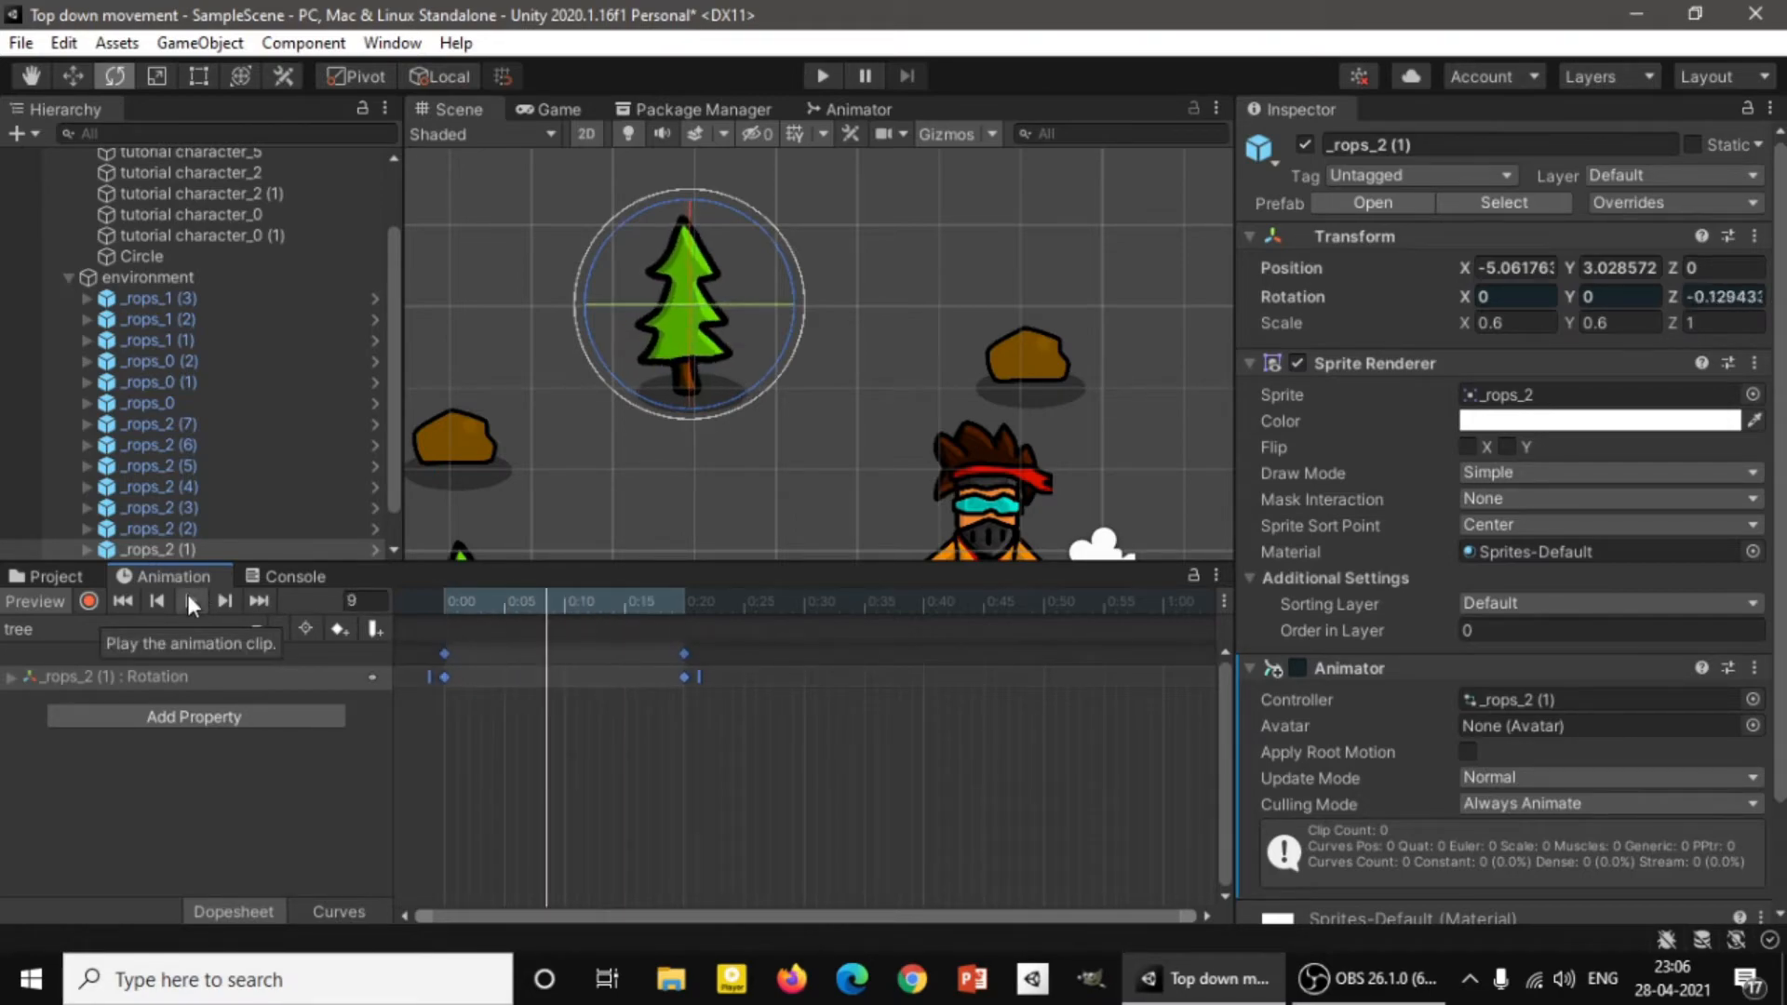
pyautogui.click(443, 606)
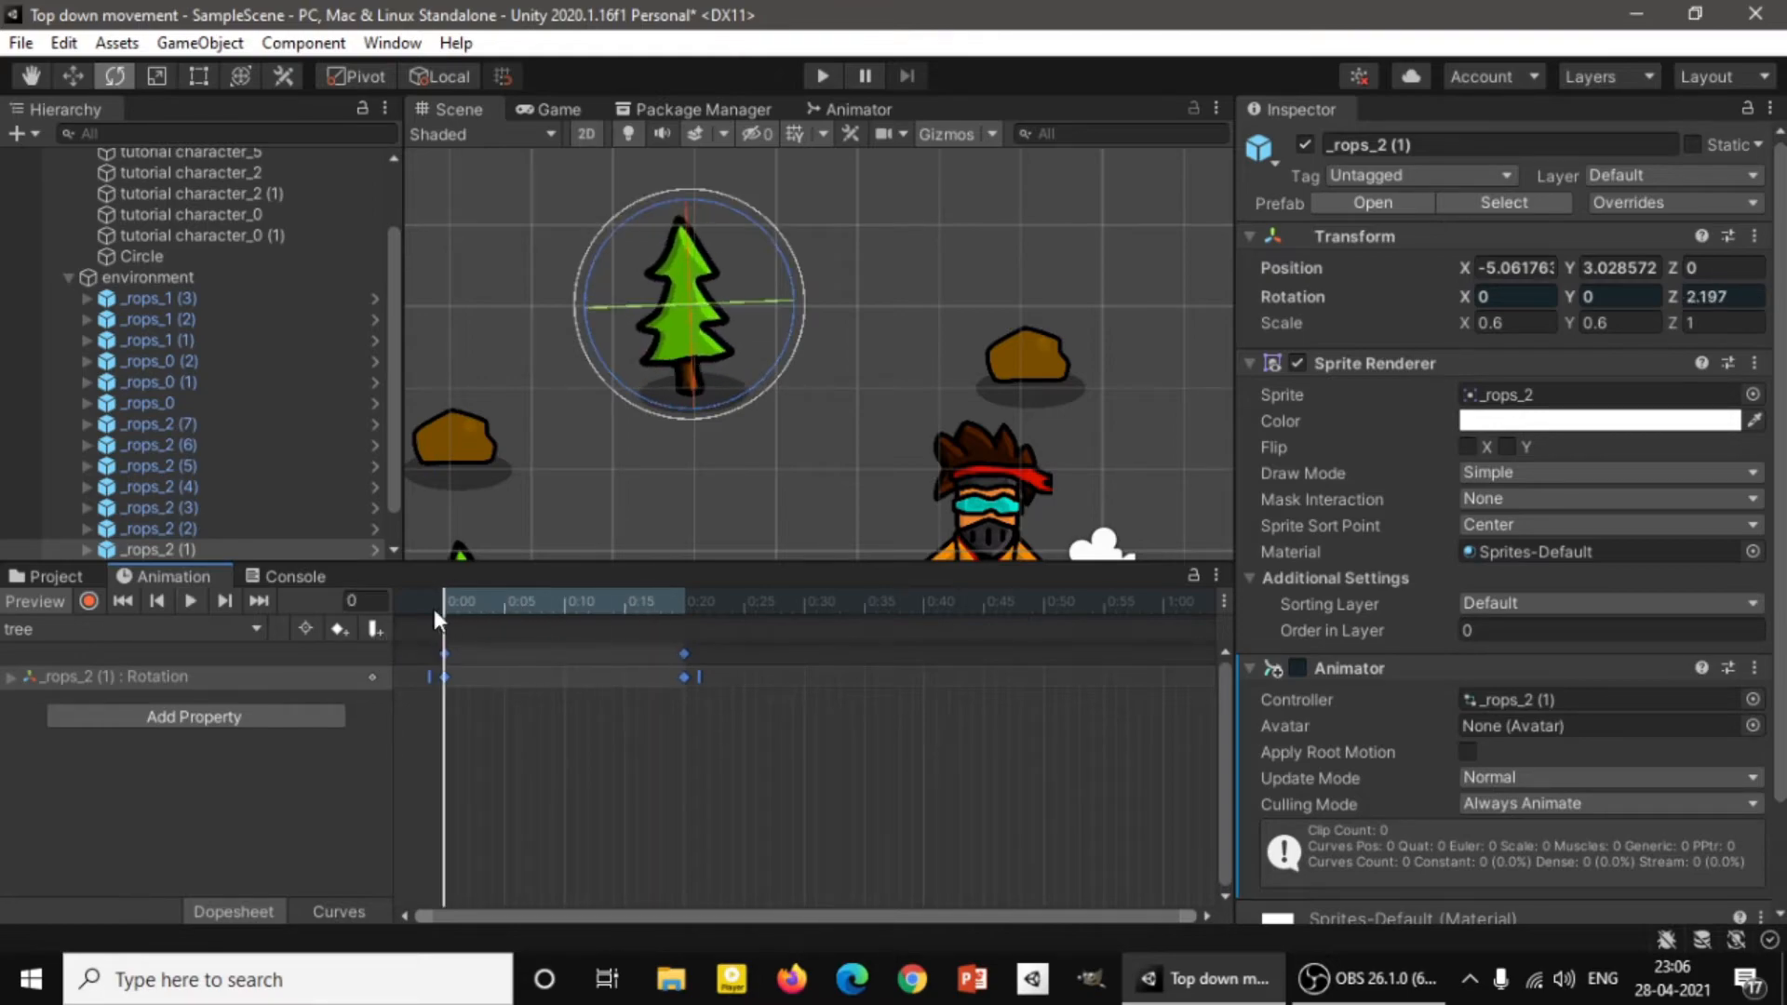
pyautogui.moveTo(689, 676); pyautogui.dragTo(928, 676)
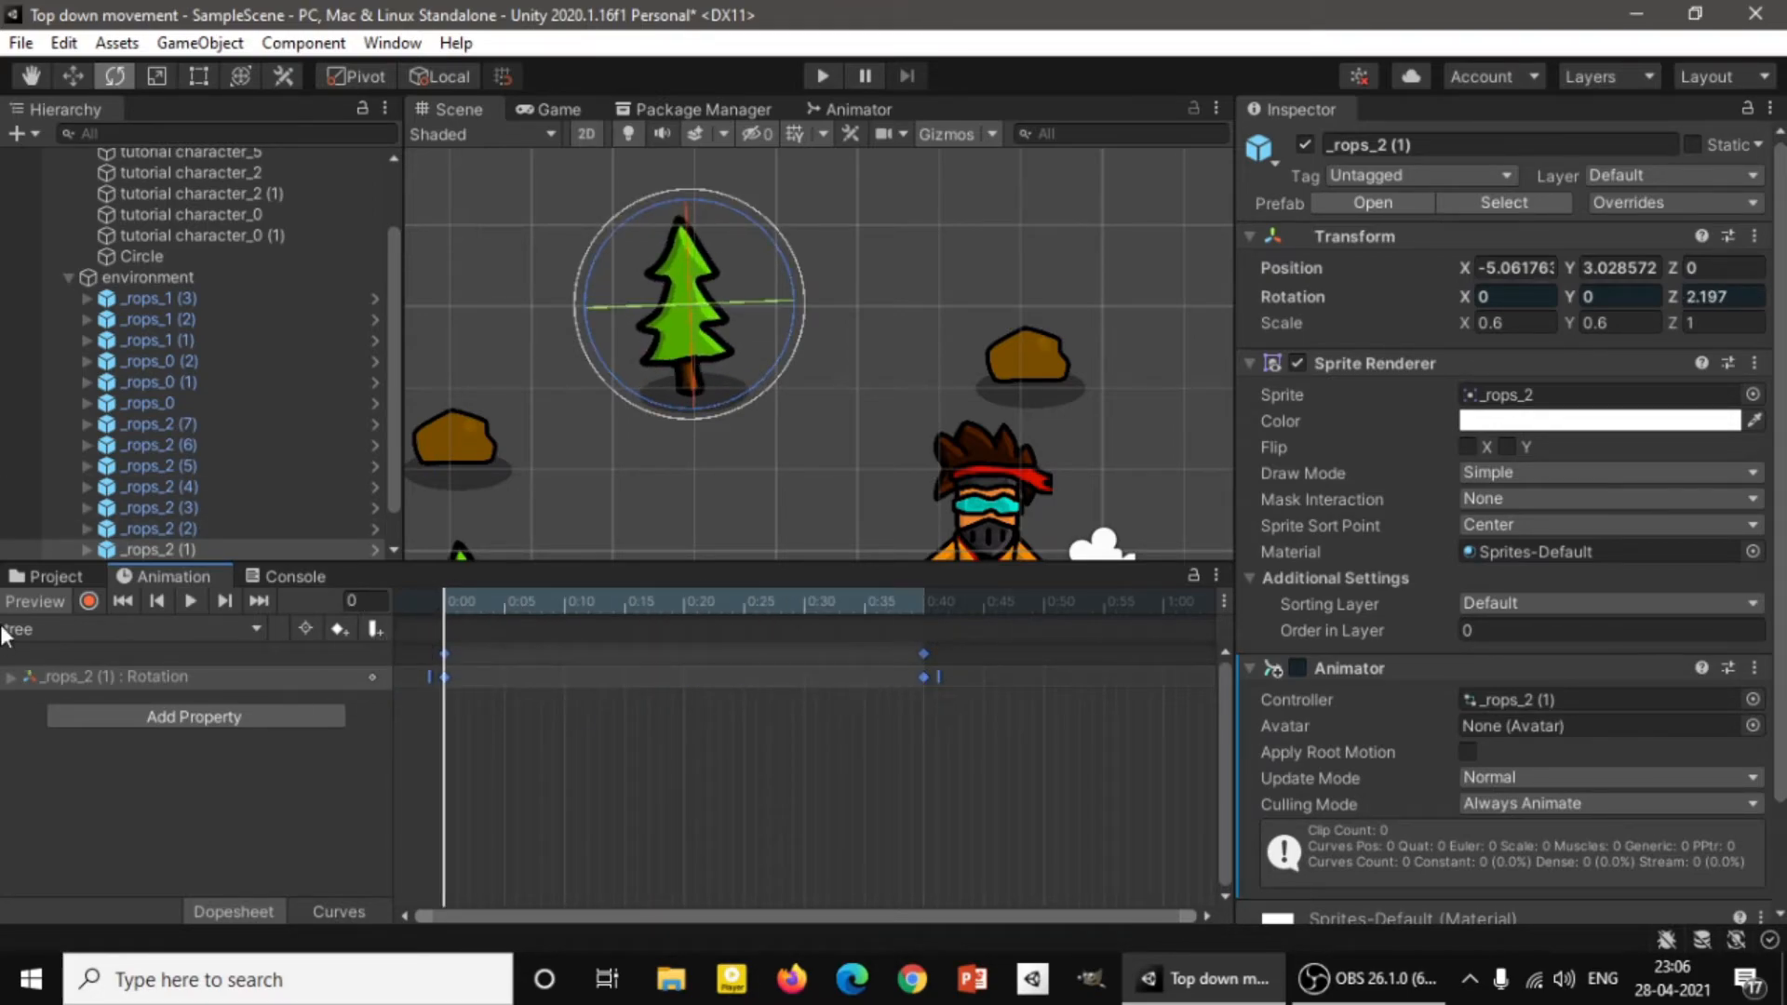
pyautogui.click(192, 600)
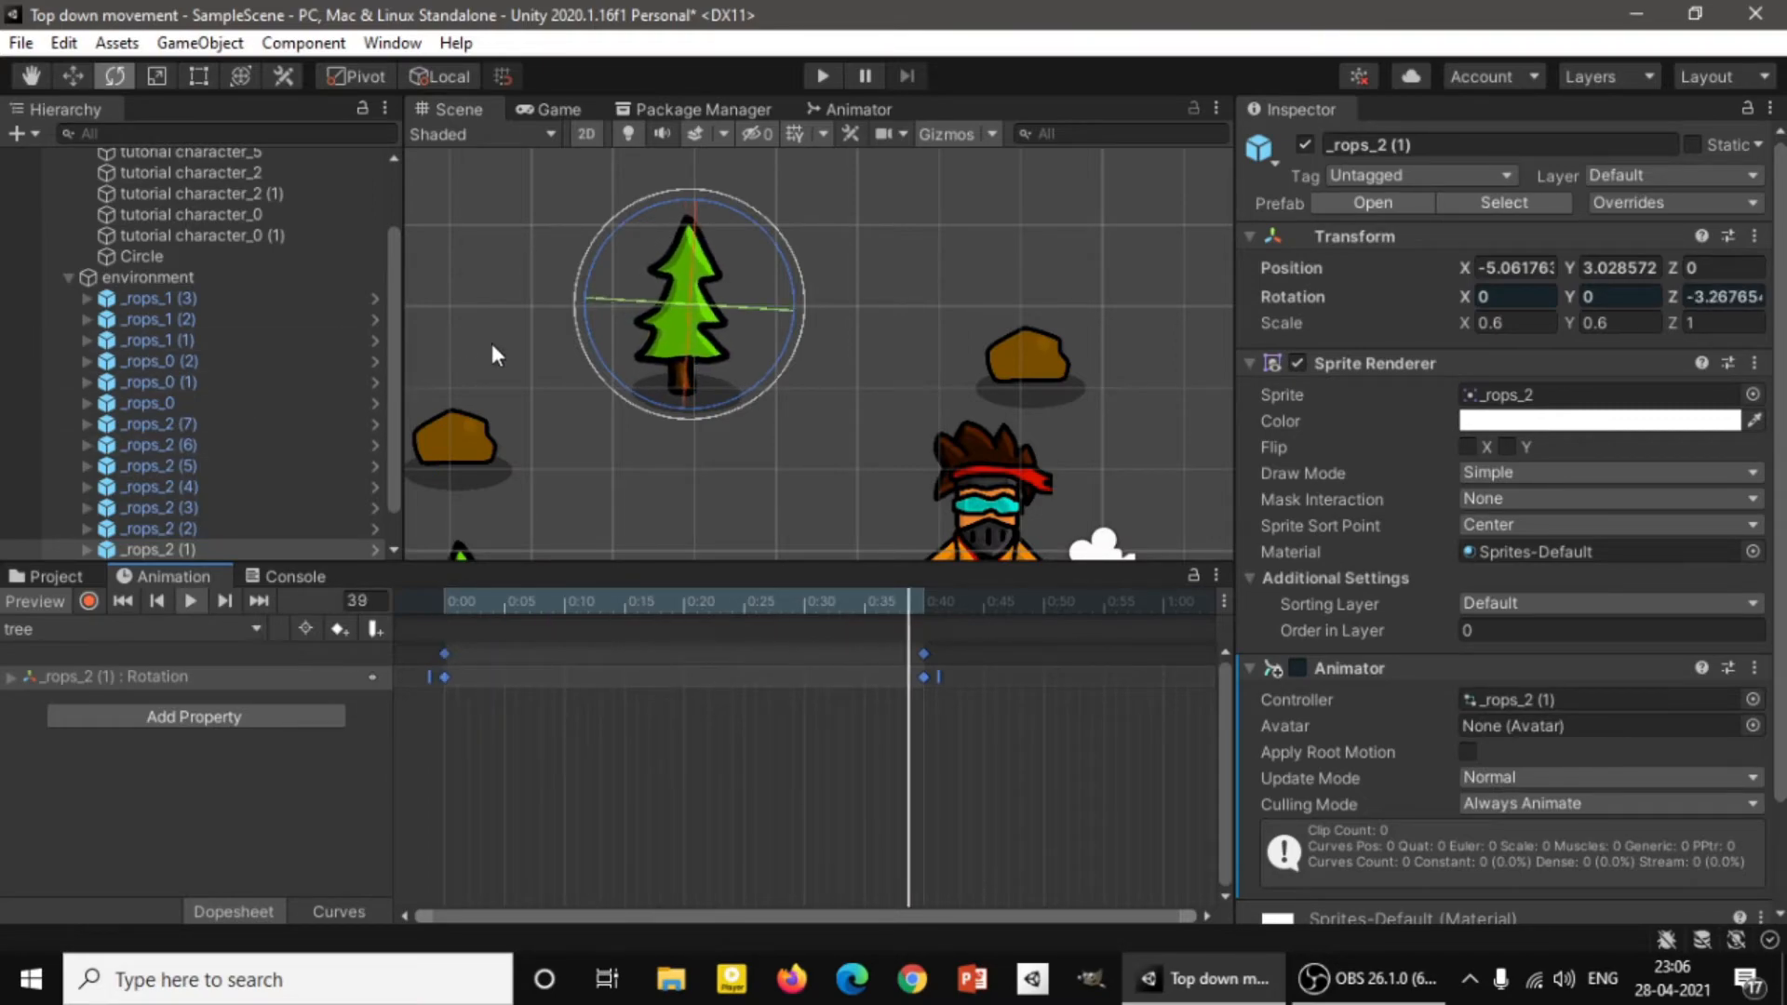
pyautogui.click(521, 726)
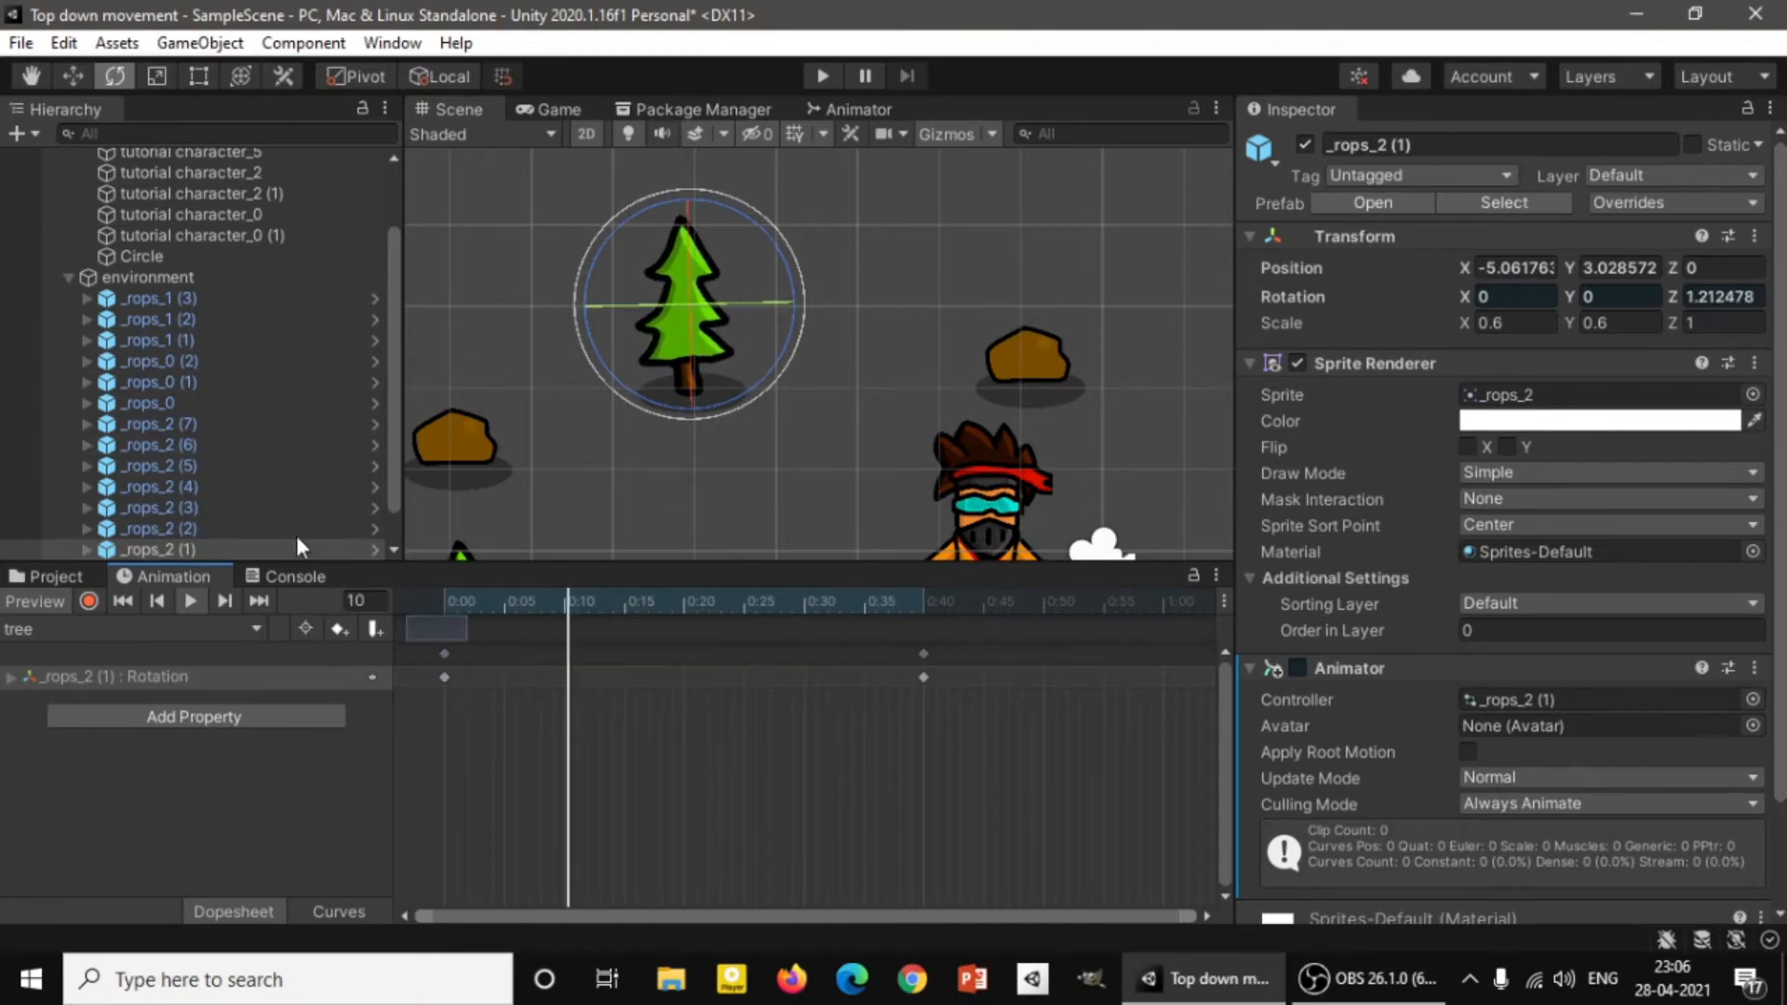
pyautogui.click(445, 603)
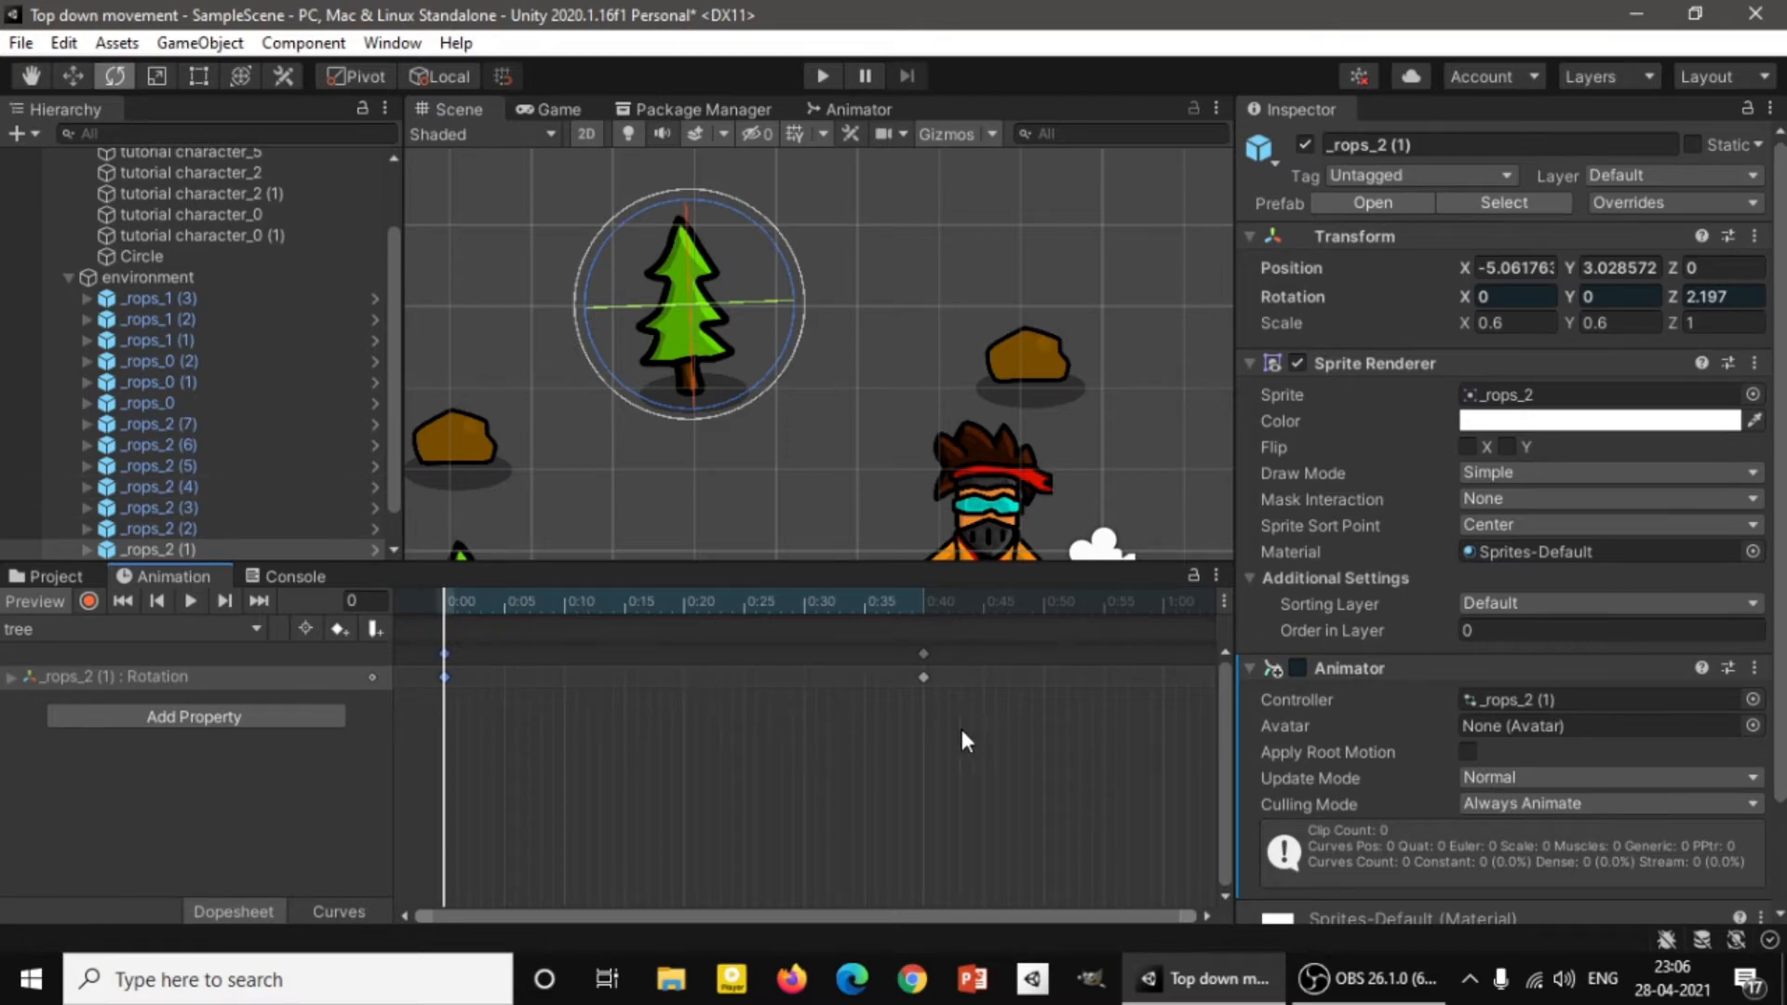
# Copy the tree clip's frame 0 rotation keyframe to frame 60, preview the sway in the Game view and return to frame 0.
pyautogui.scroll(-3, 1075, 784)
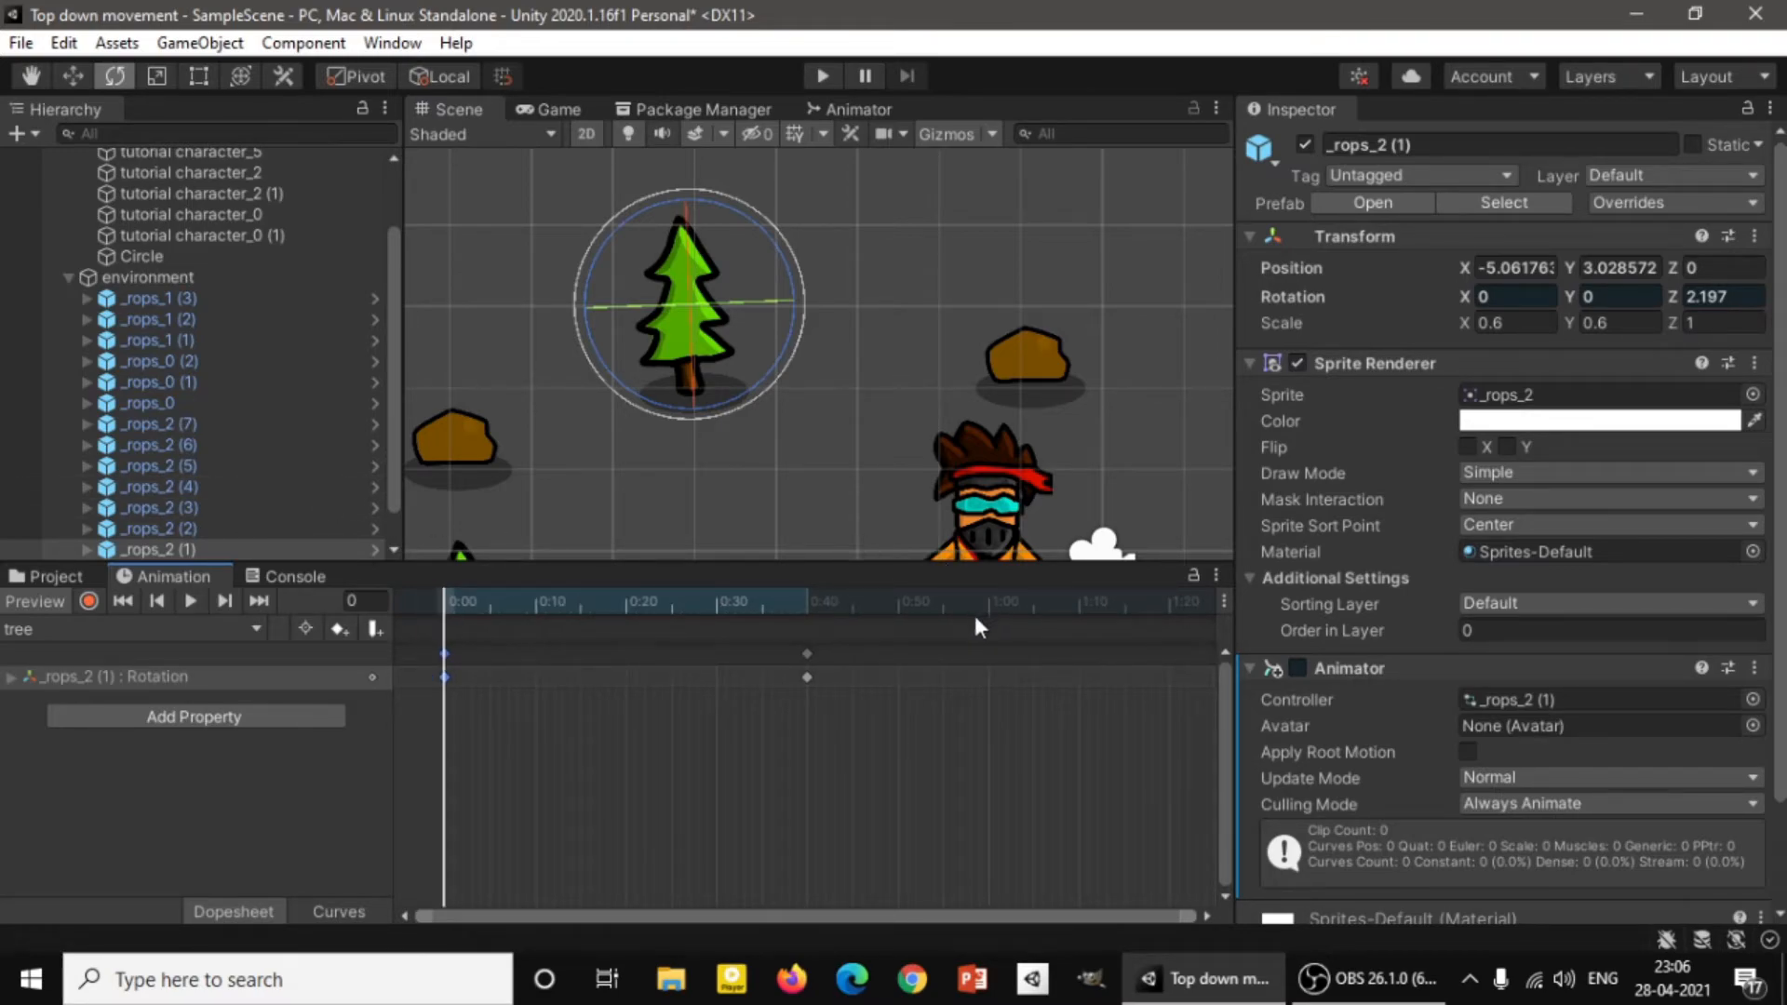
pyautogui.click(981, 607)
pyautogui.press('k')
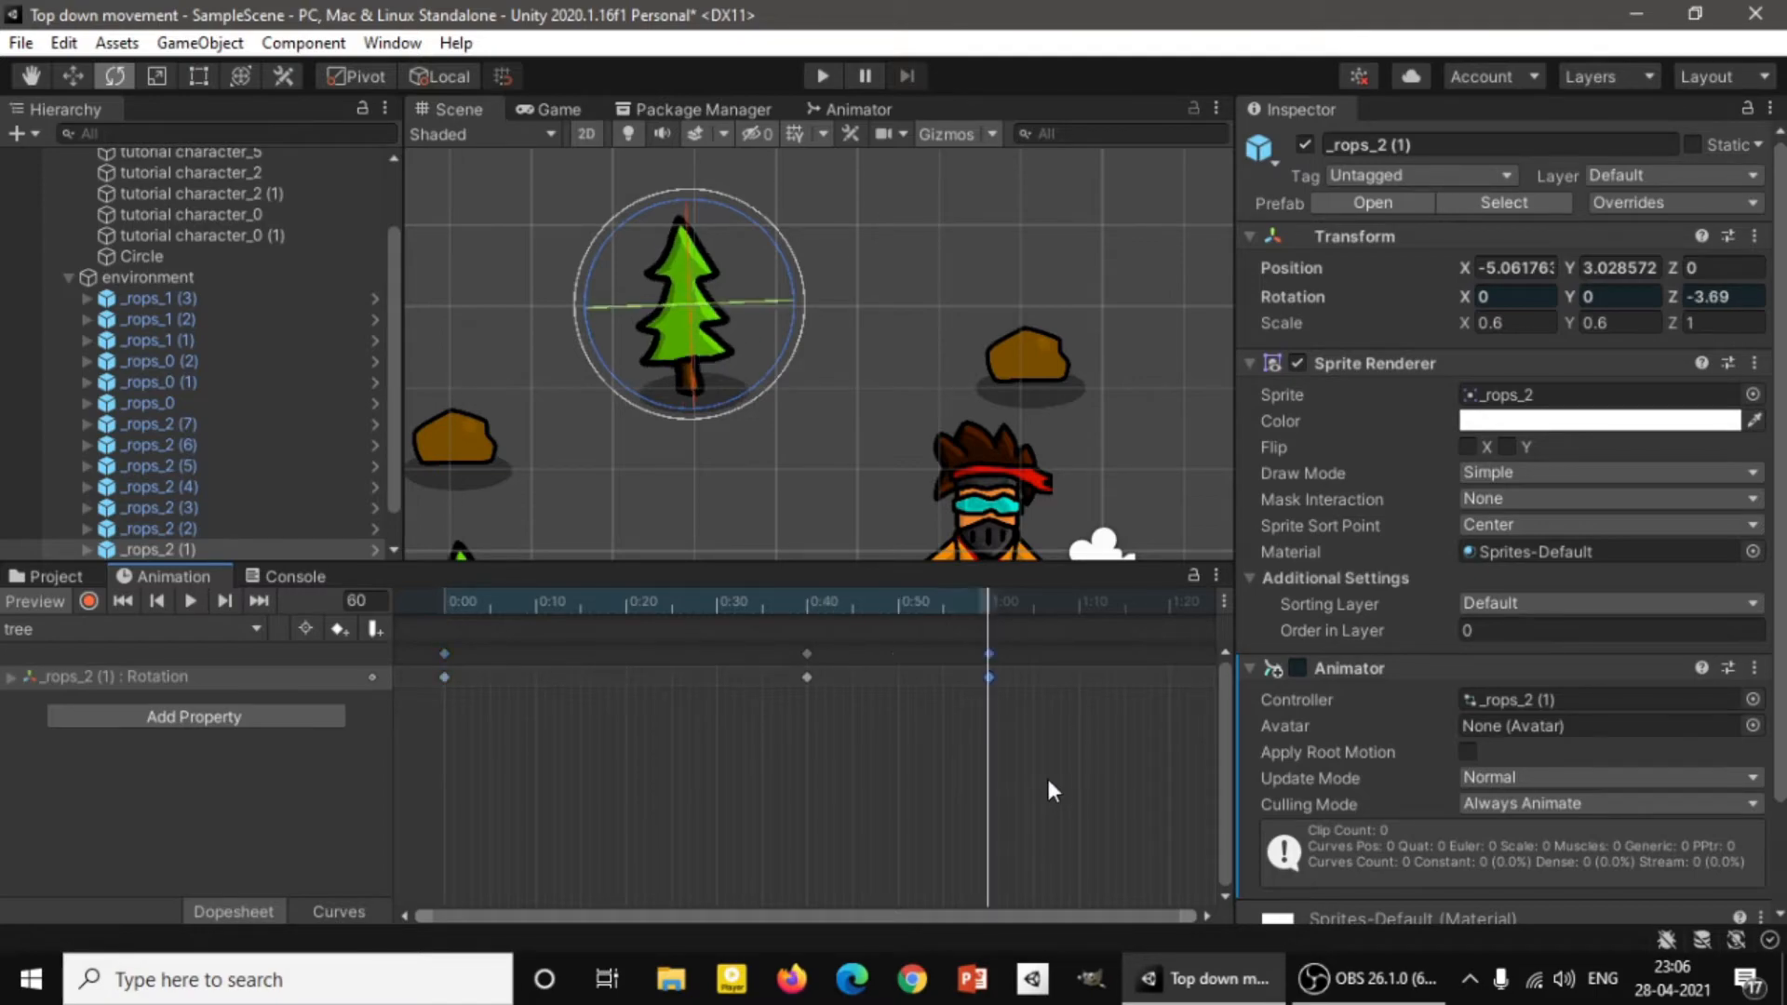
pyautogui.click(445, 601)
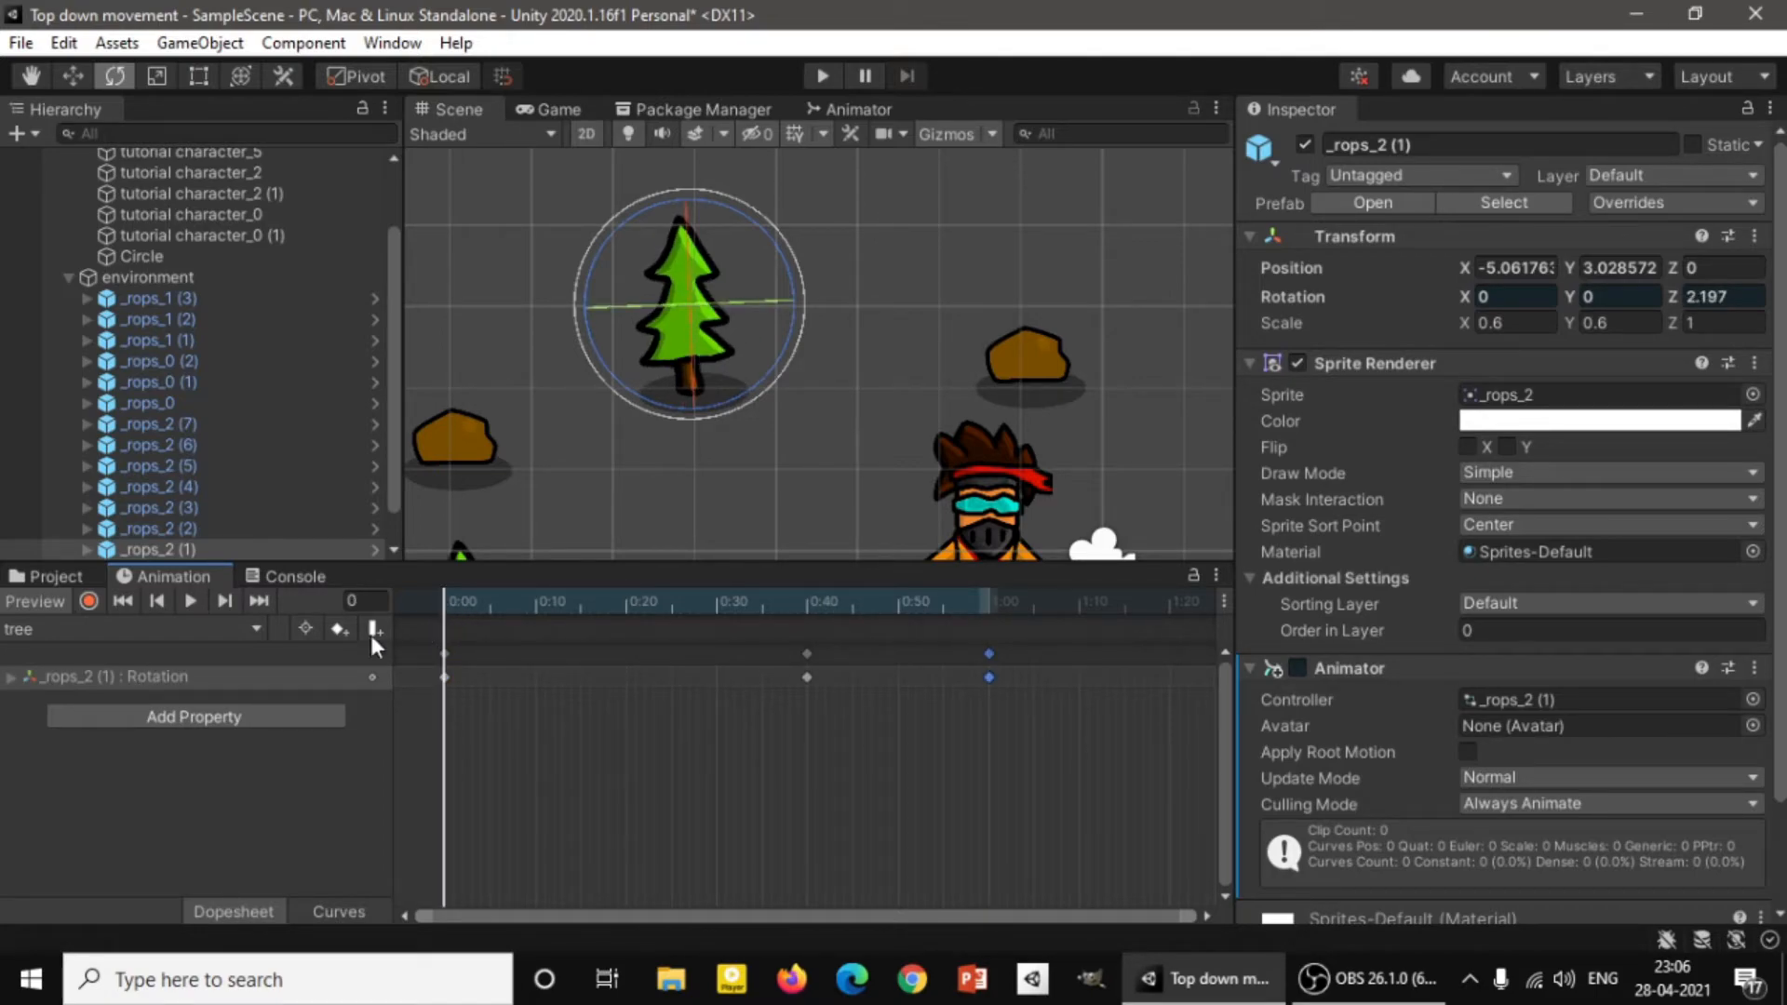
pyautogui.click(184, 597)
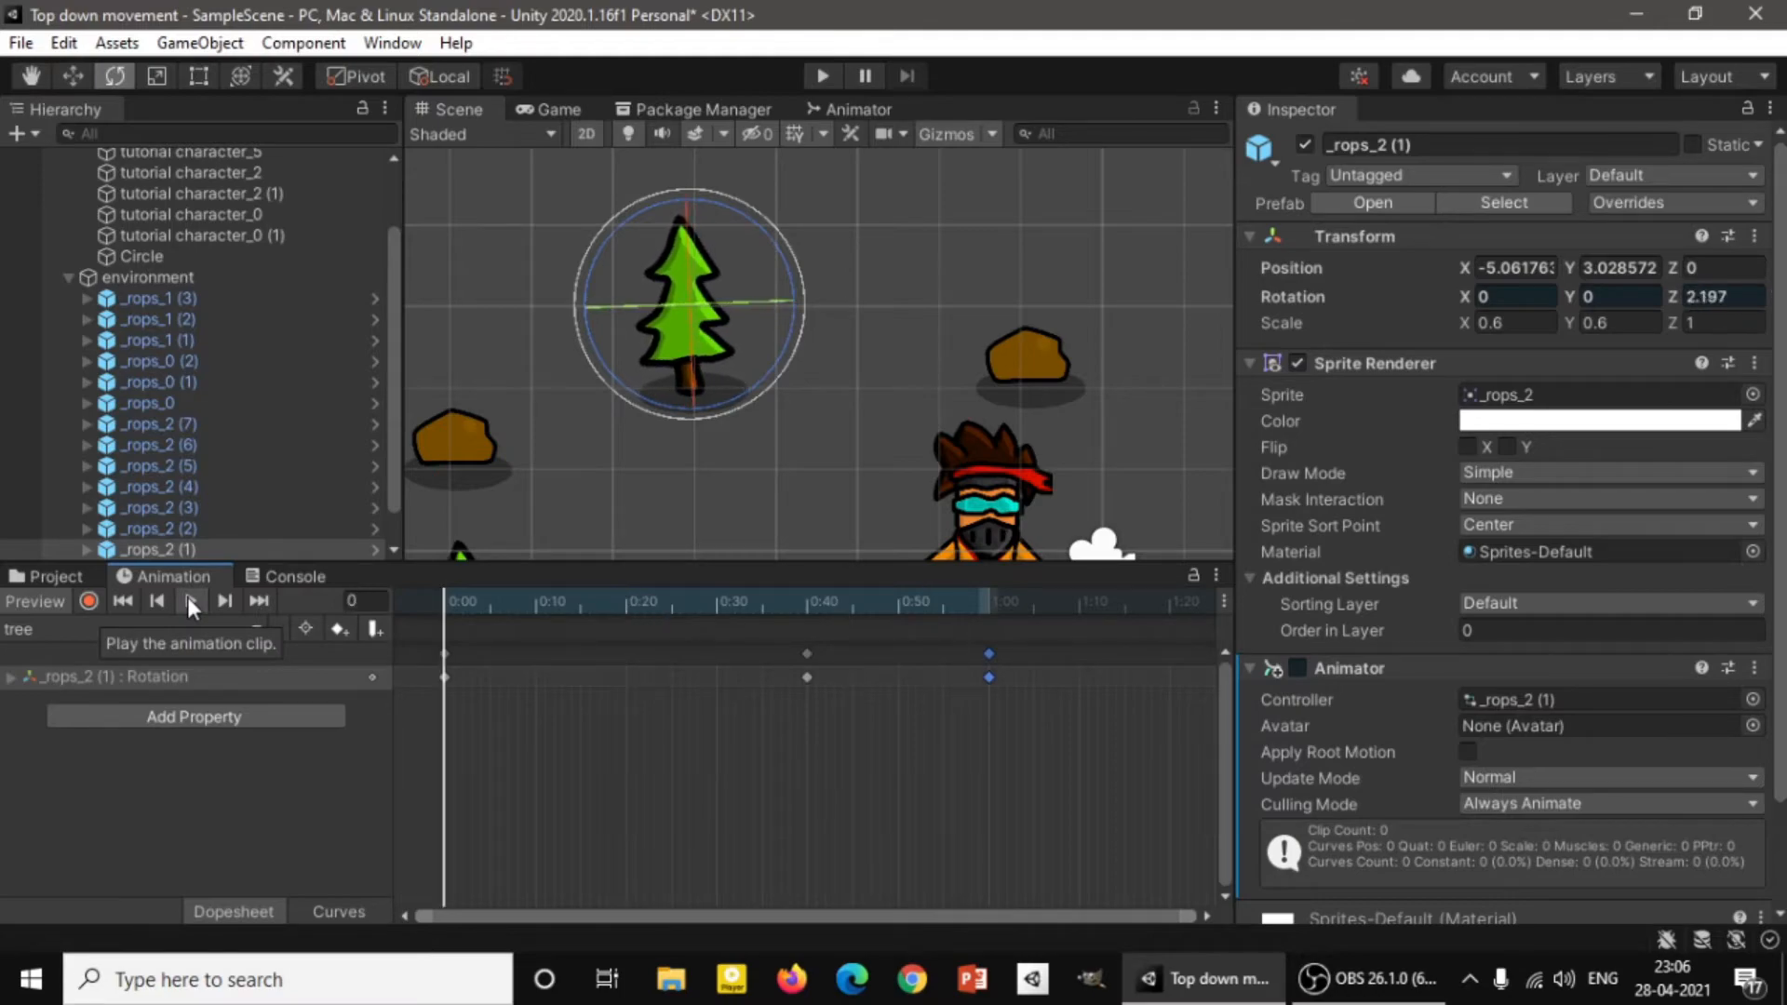
pyautogui.click(549, 109)
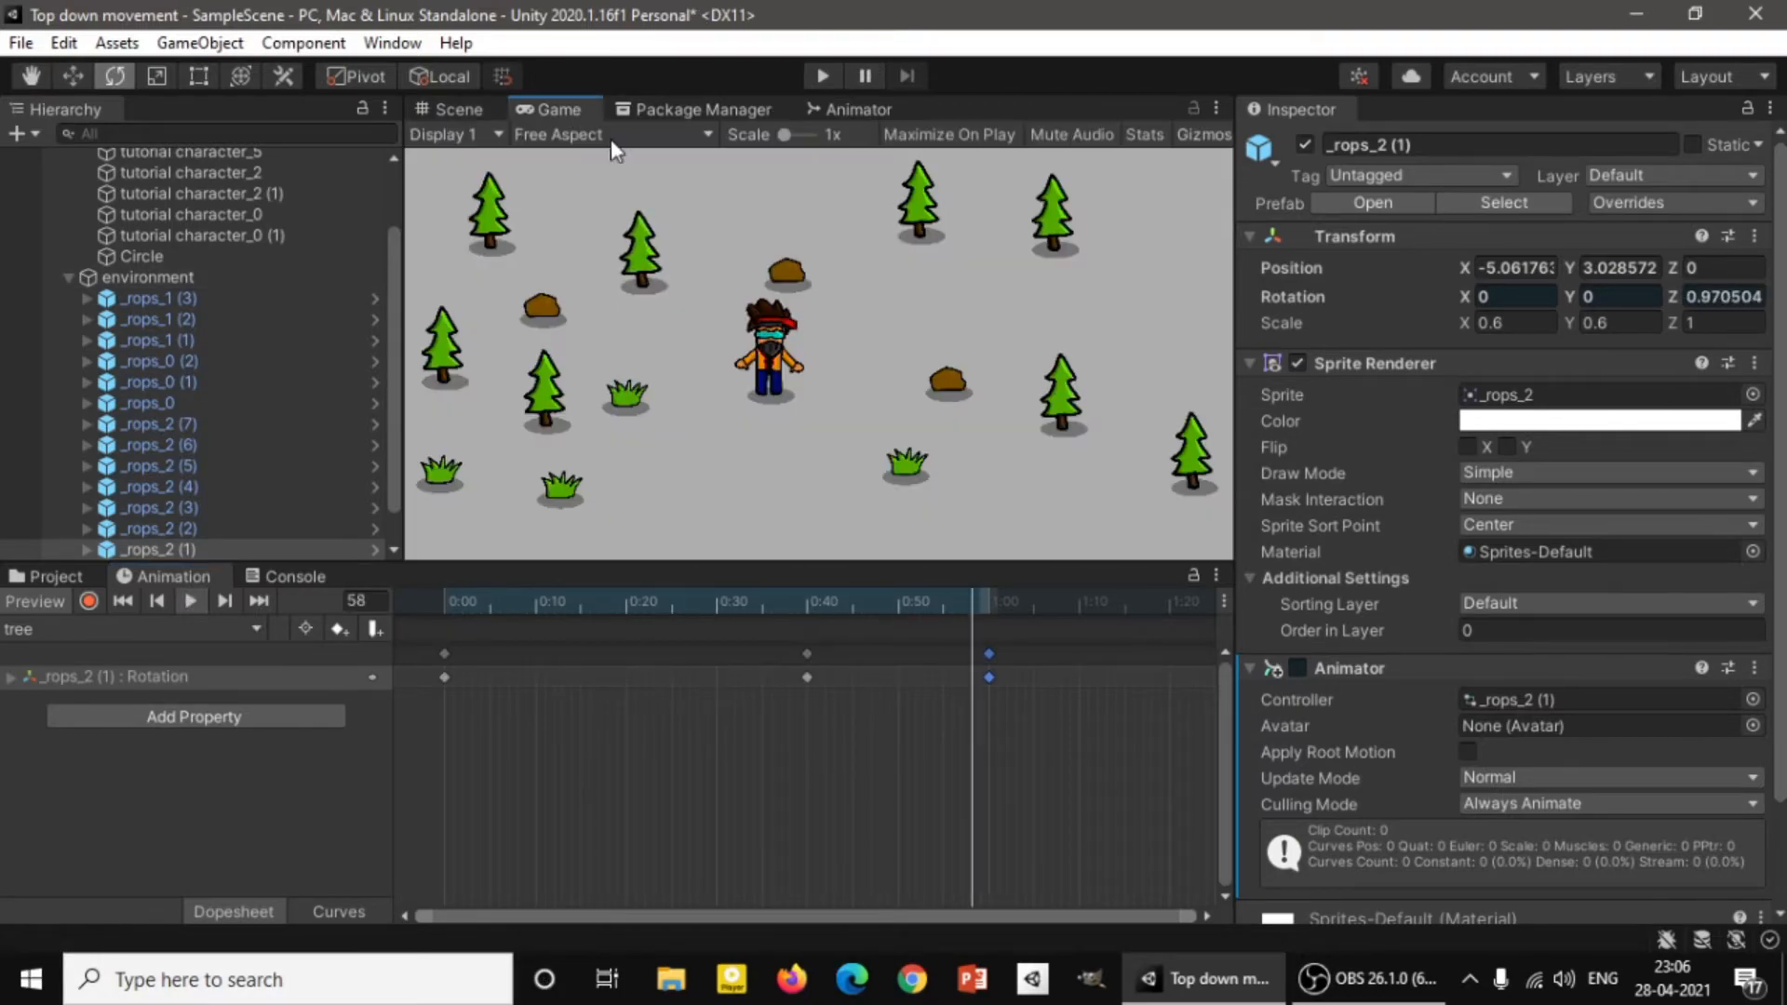
pyautogui.click(449, 594)
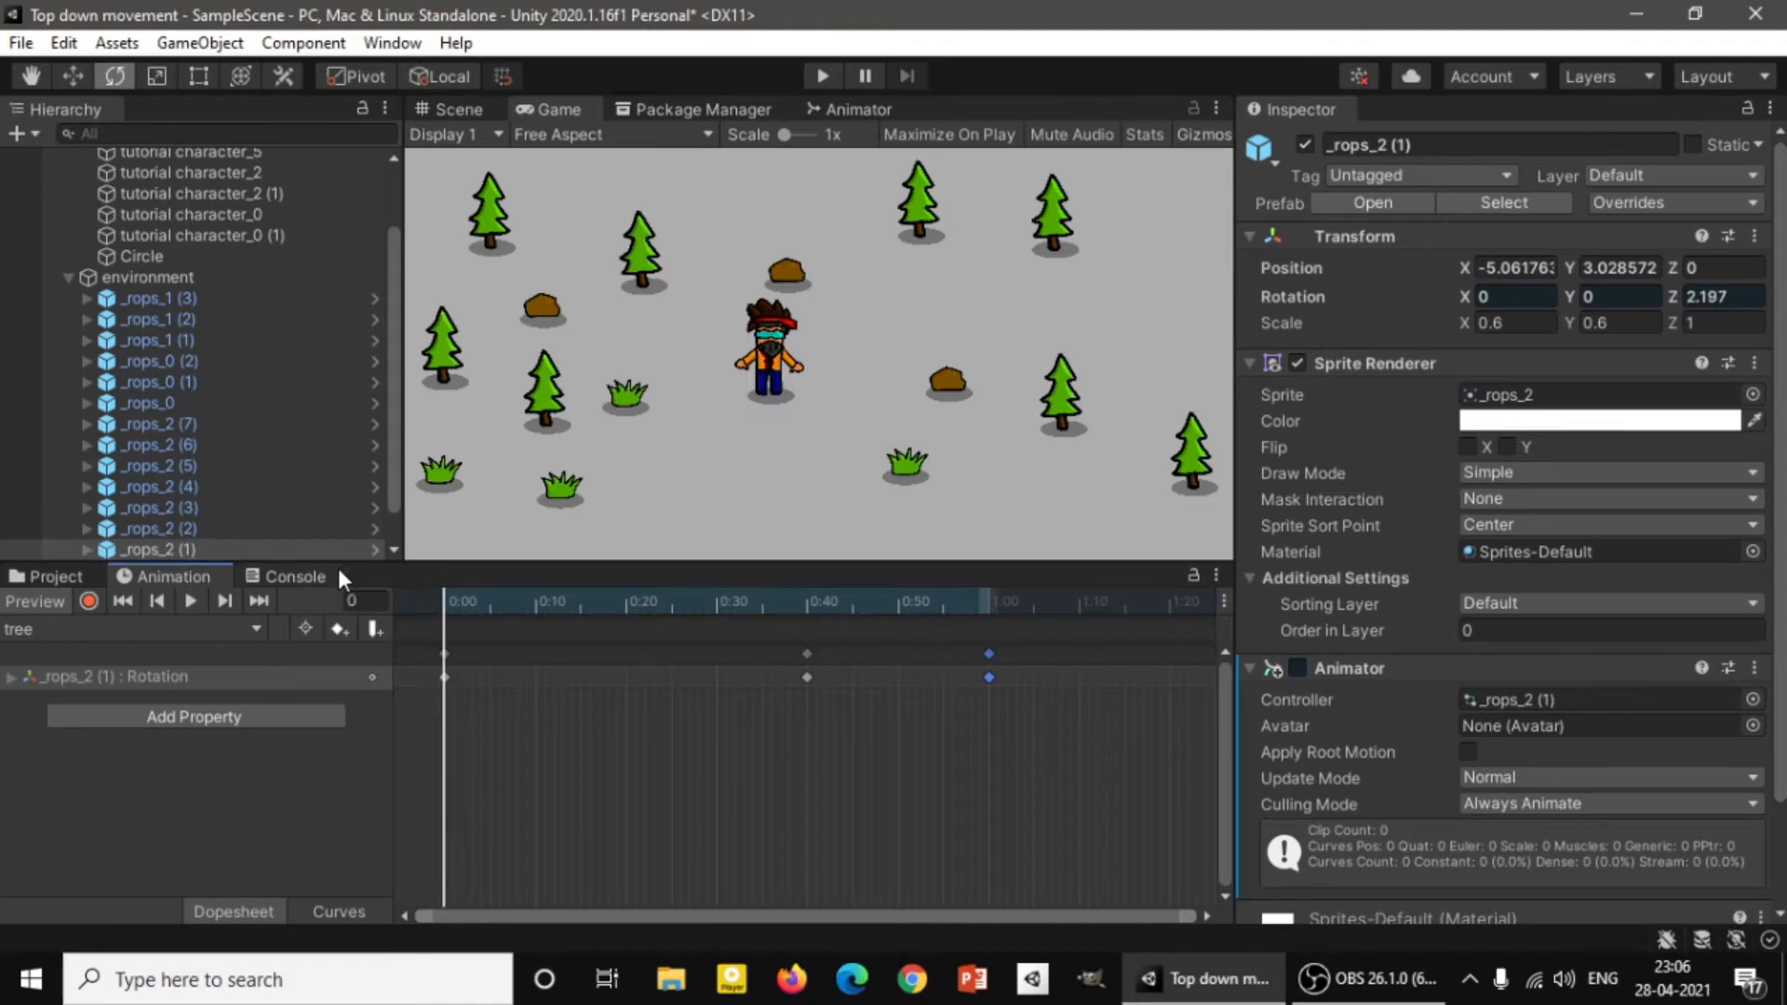
# Focus the Scene view on the animated tree and apply its overrides to the prefab.
pyautogui.click(456, 109)
pyautogui.press('f')
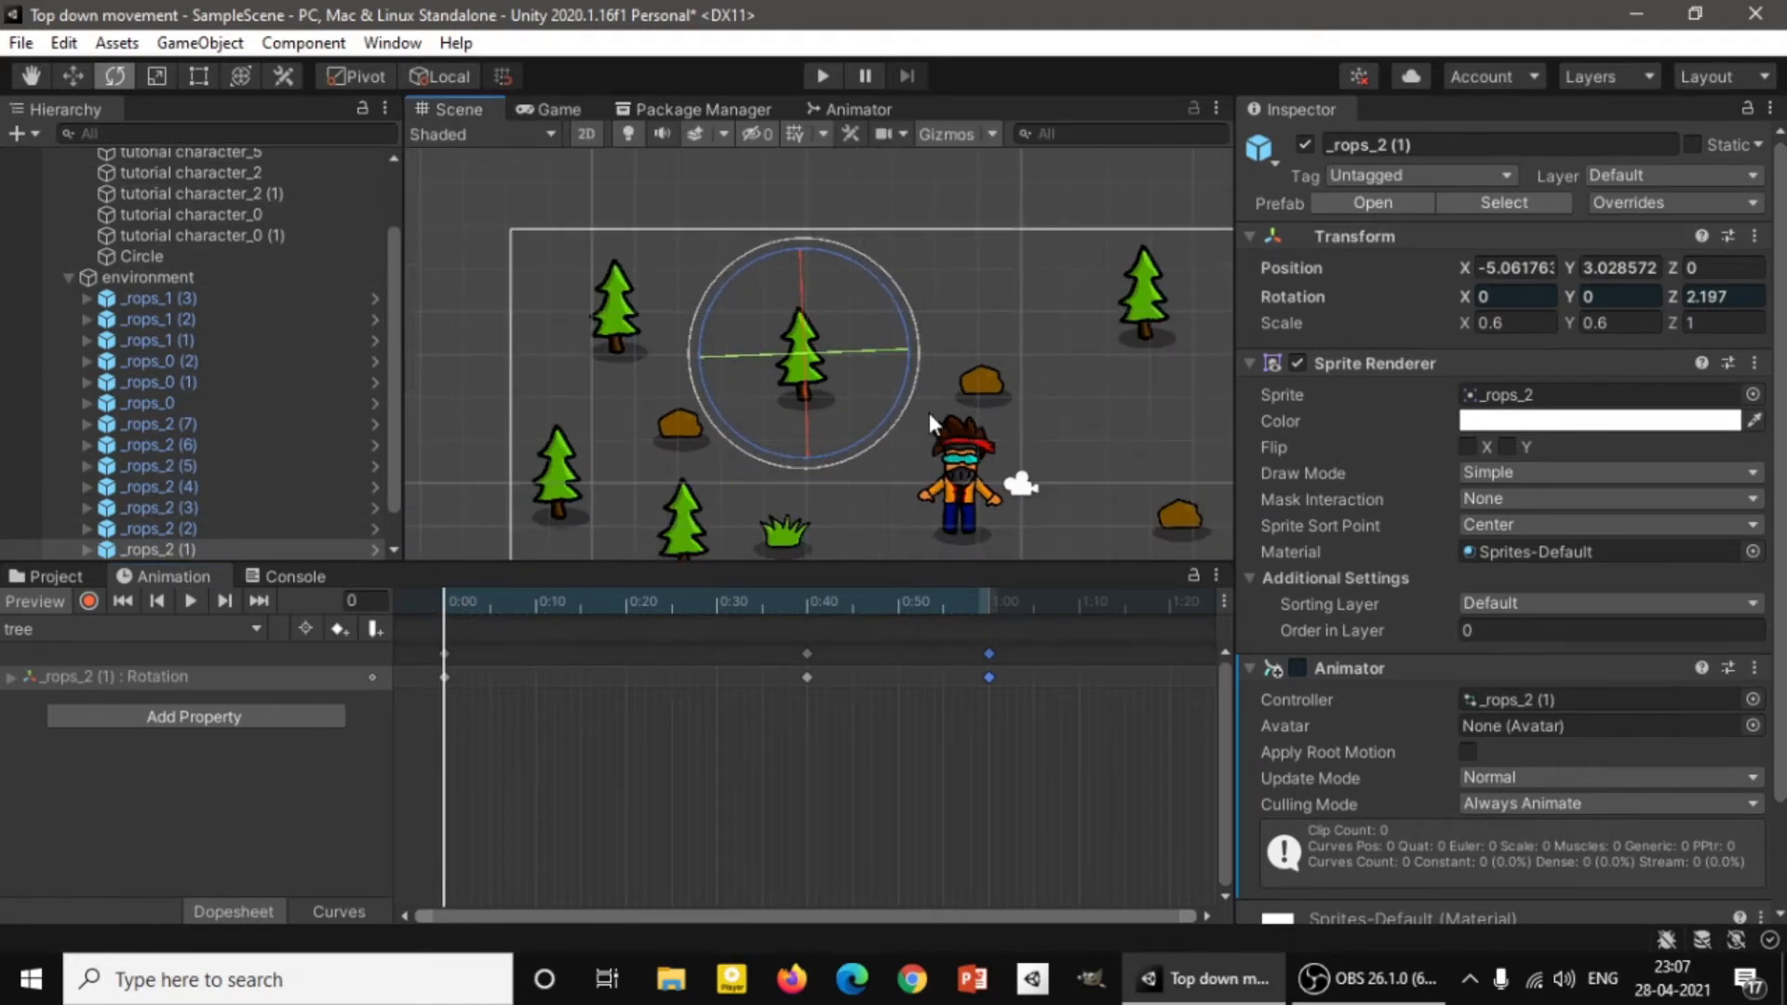
pyautogui.click(1650, 203)
pyautogui.click(1531, 551)
# Open the player's animator state graph and set the idle state as the layer default.
pyautogui.click(540, 109)
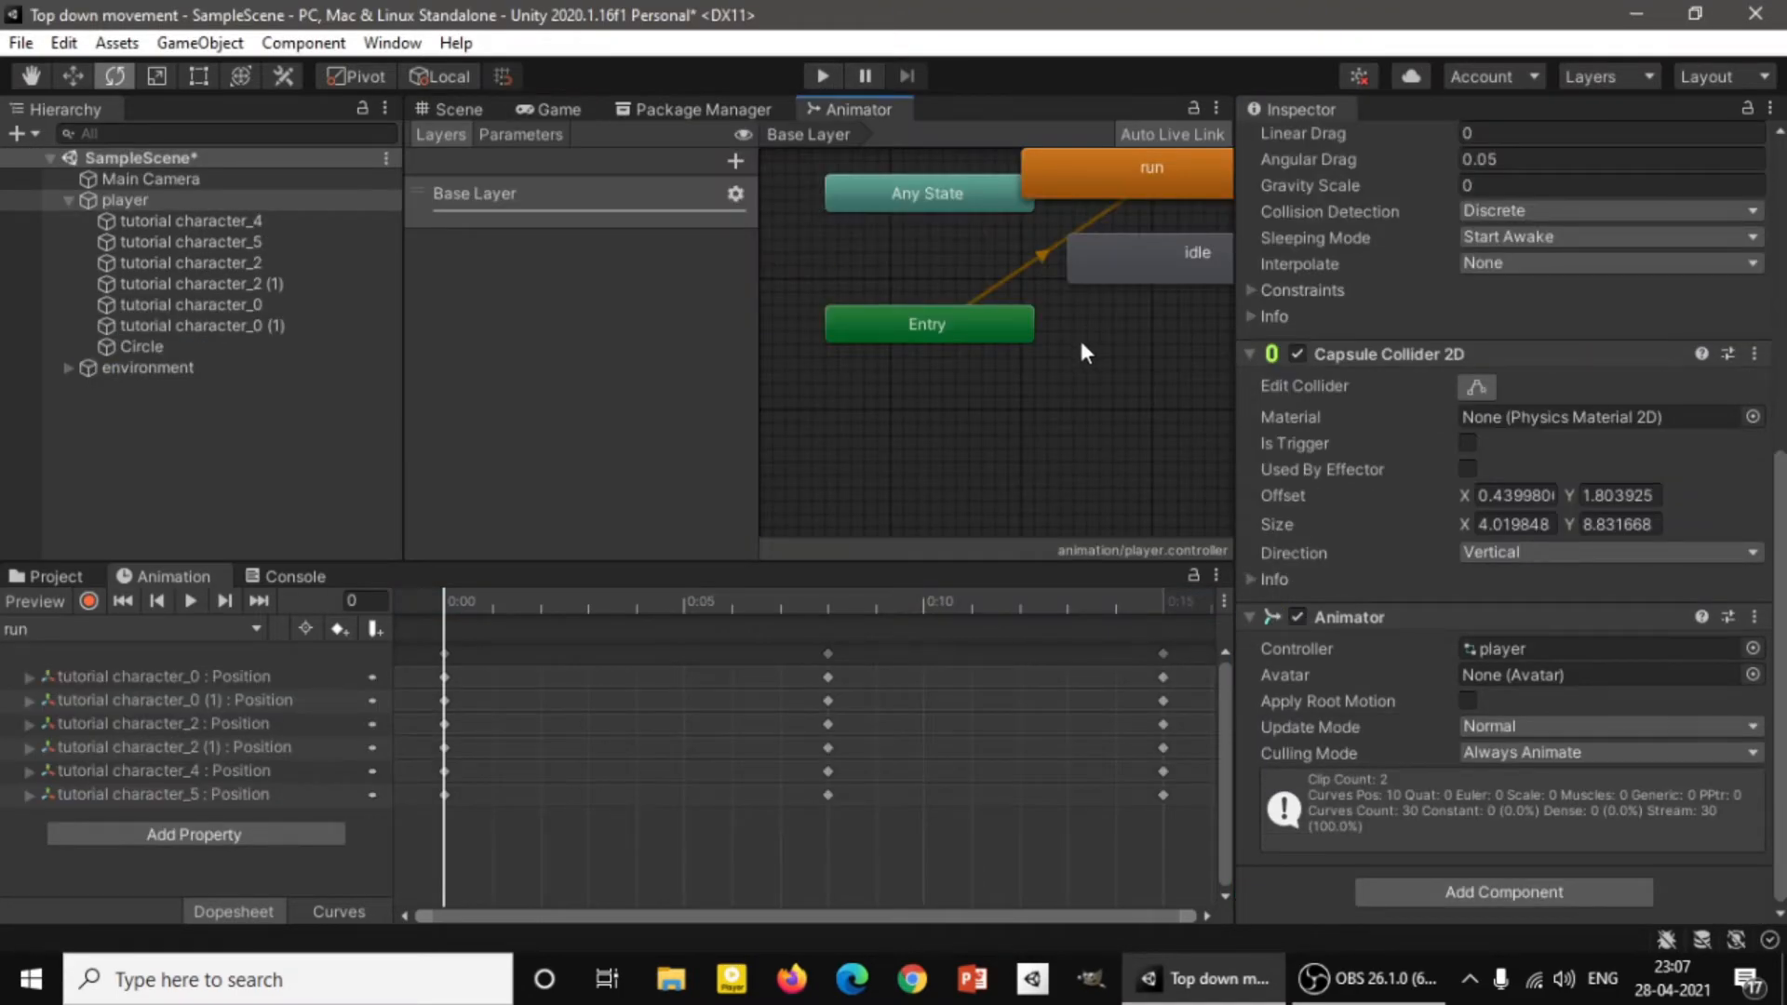
pyautogui.scroll(2, 1048, 317)
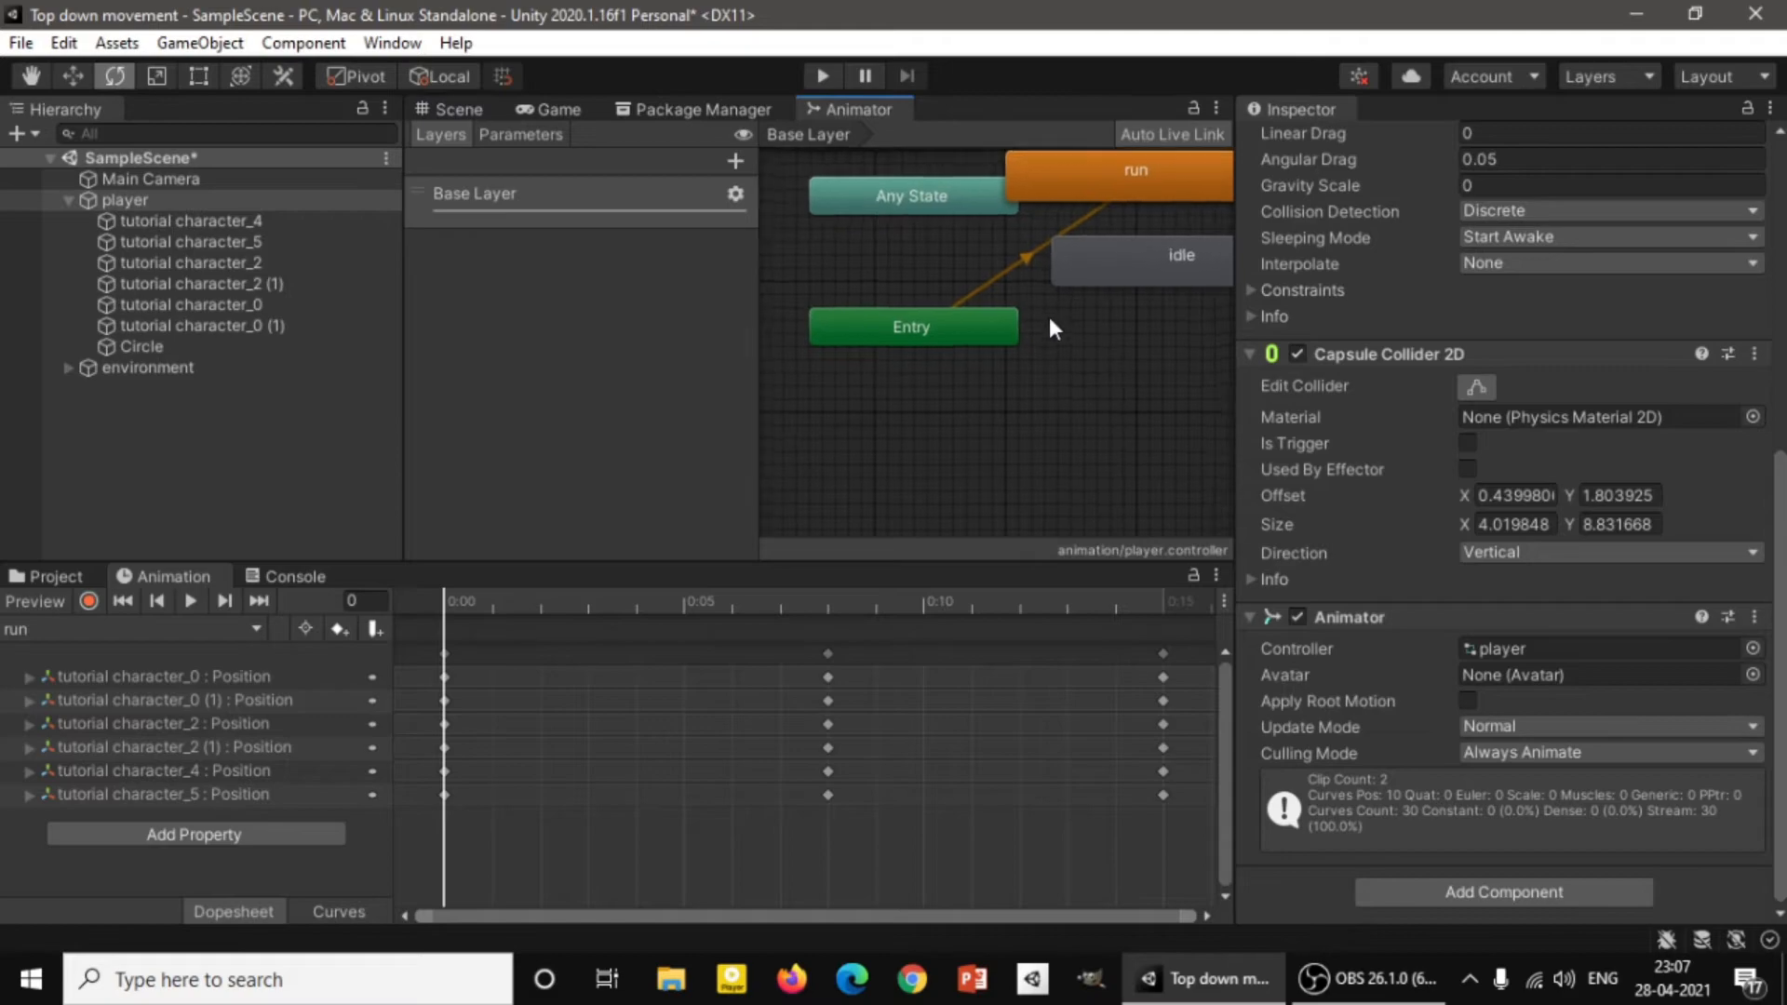
pyautogui.scroll(-3, 1020, 325)
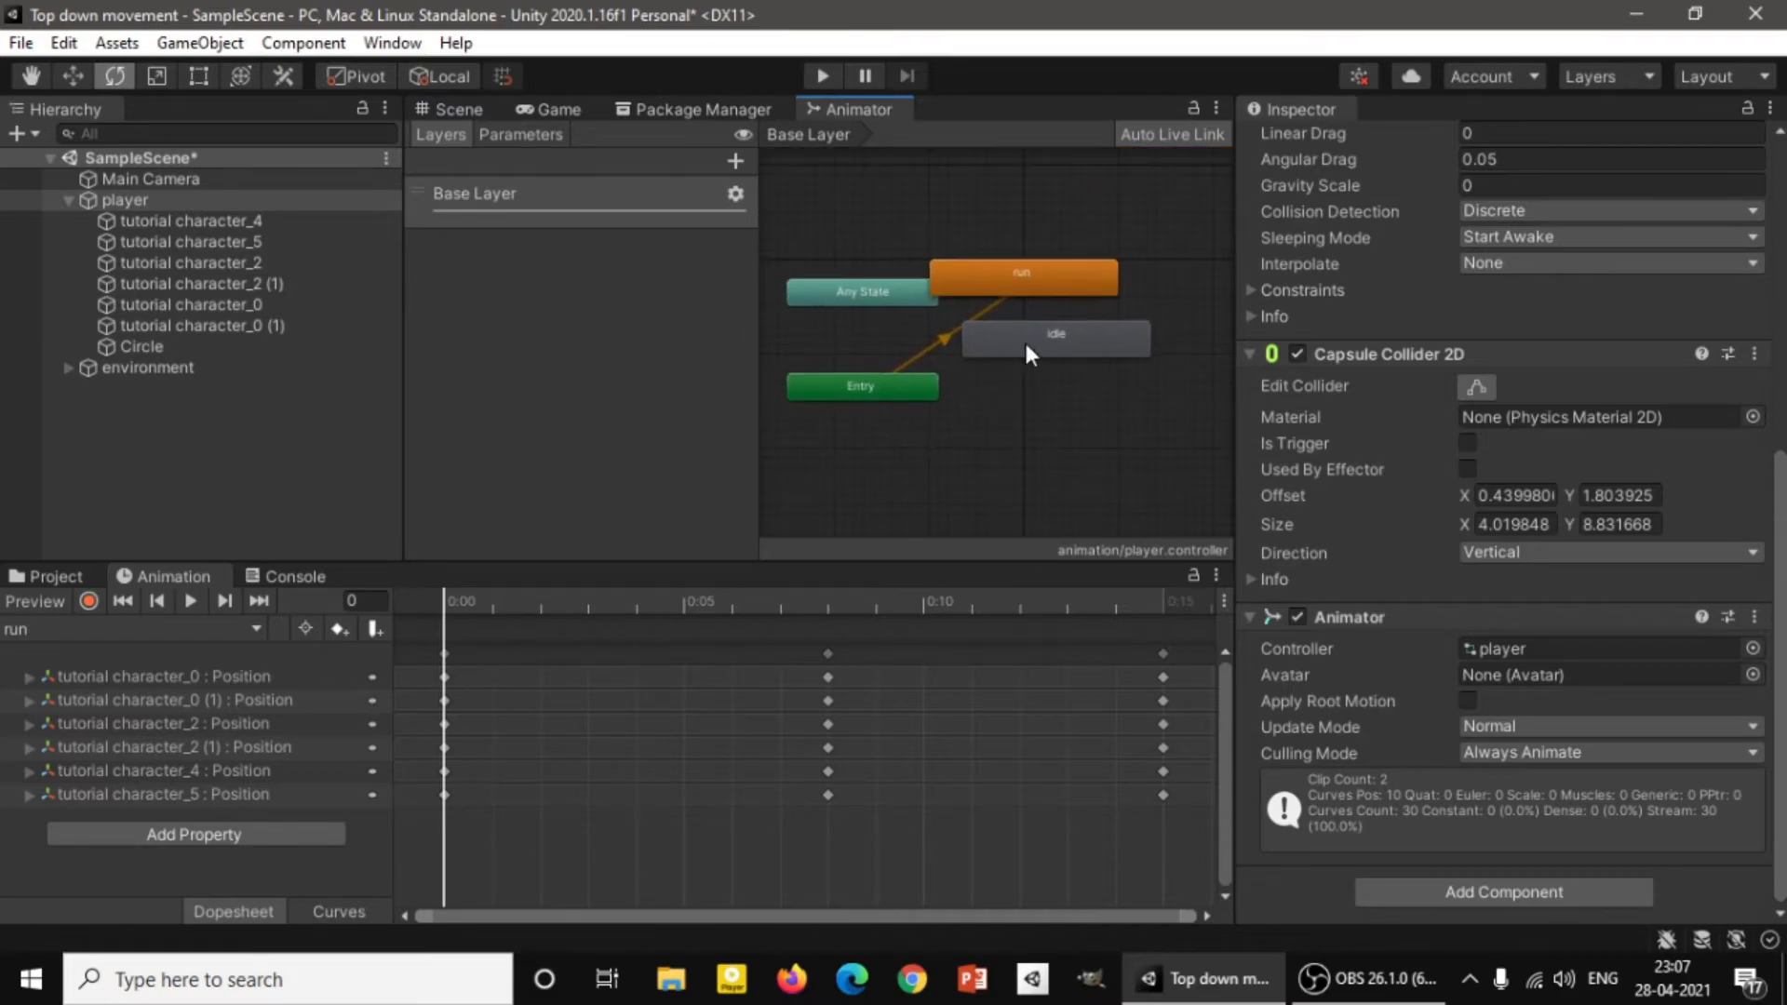
pyautogui.scroll(1, 1070, 337)
pyautogui.moveTo(979, 294); pyautogui.dragTo(1008, 292, button='middle')
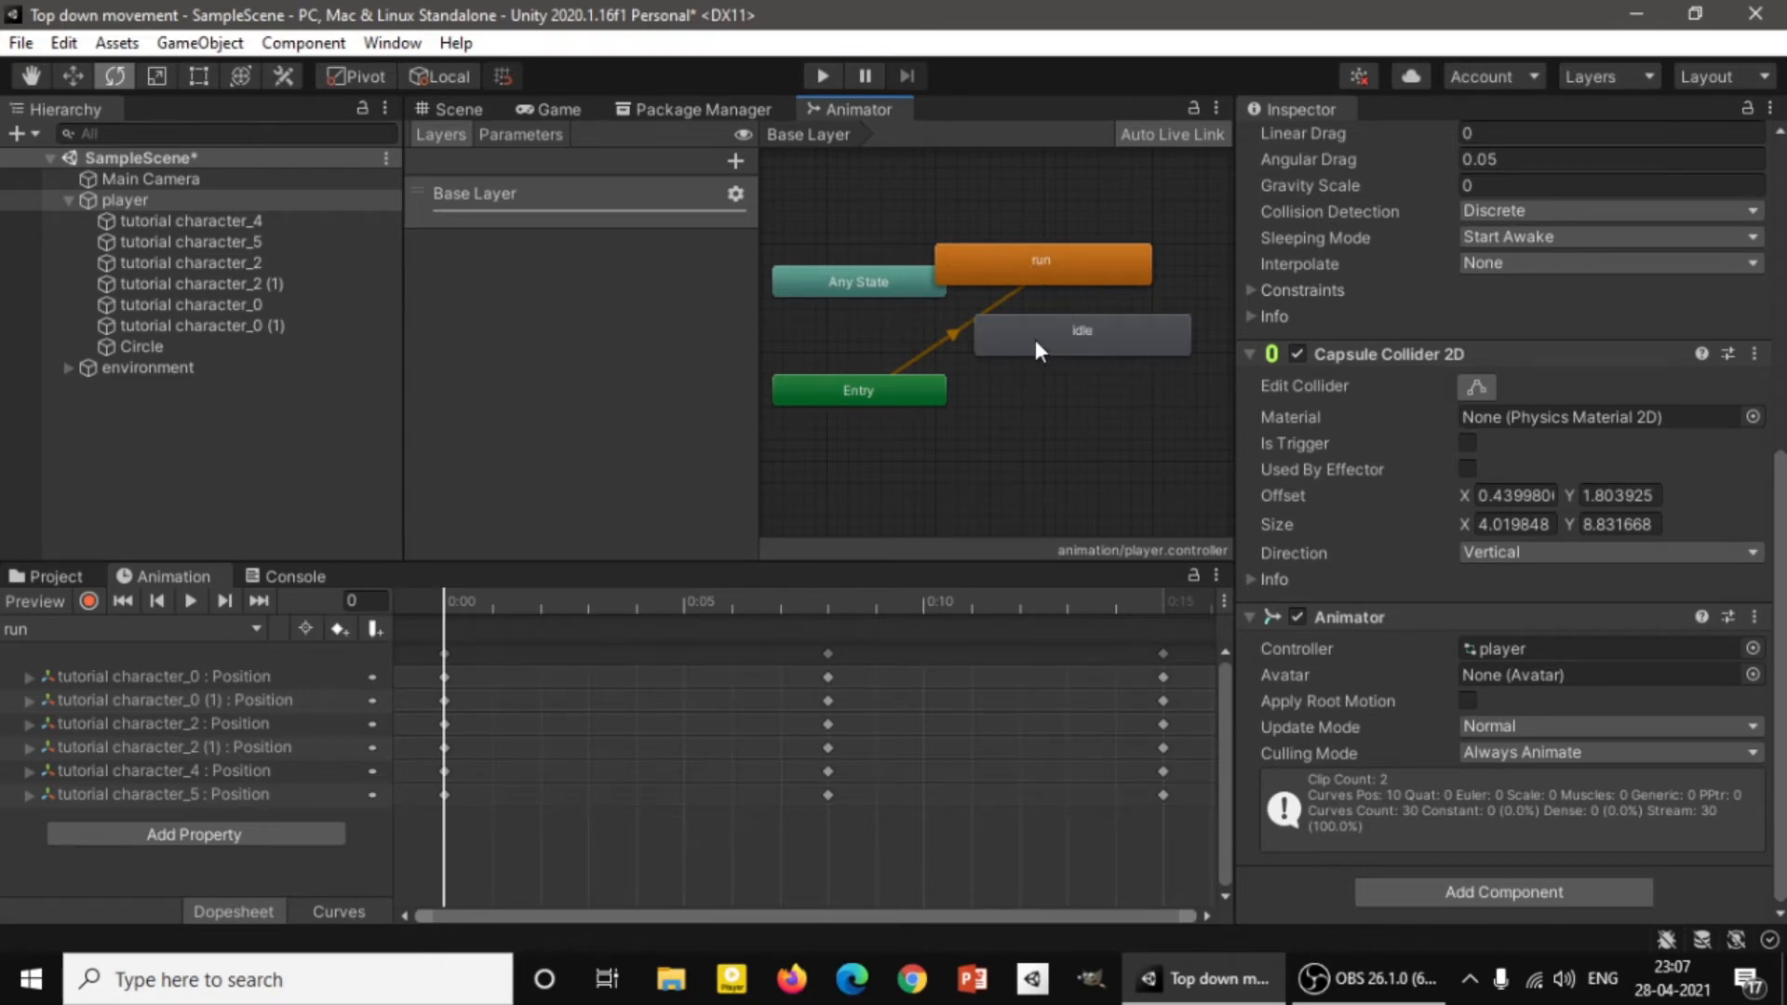
pyautogui.moveTo(1069, 333); pyautogui.dragTo(1062, 328)
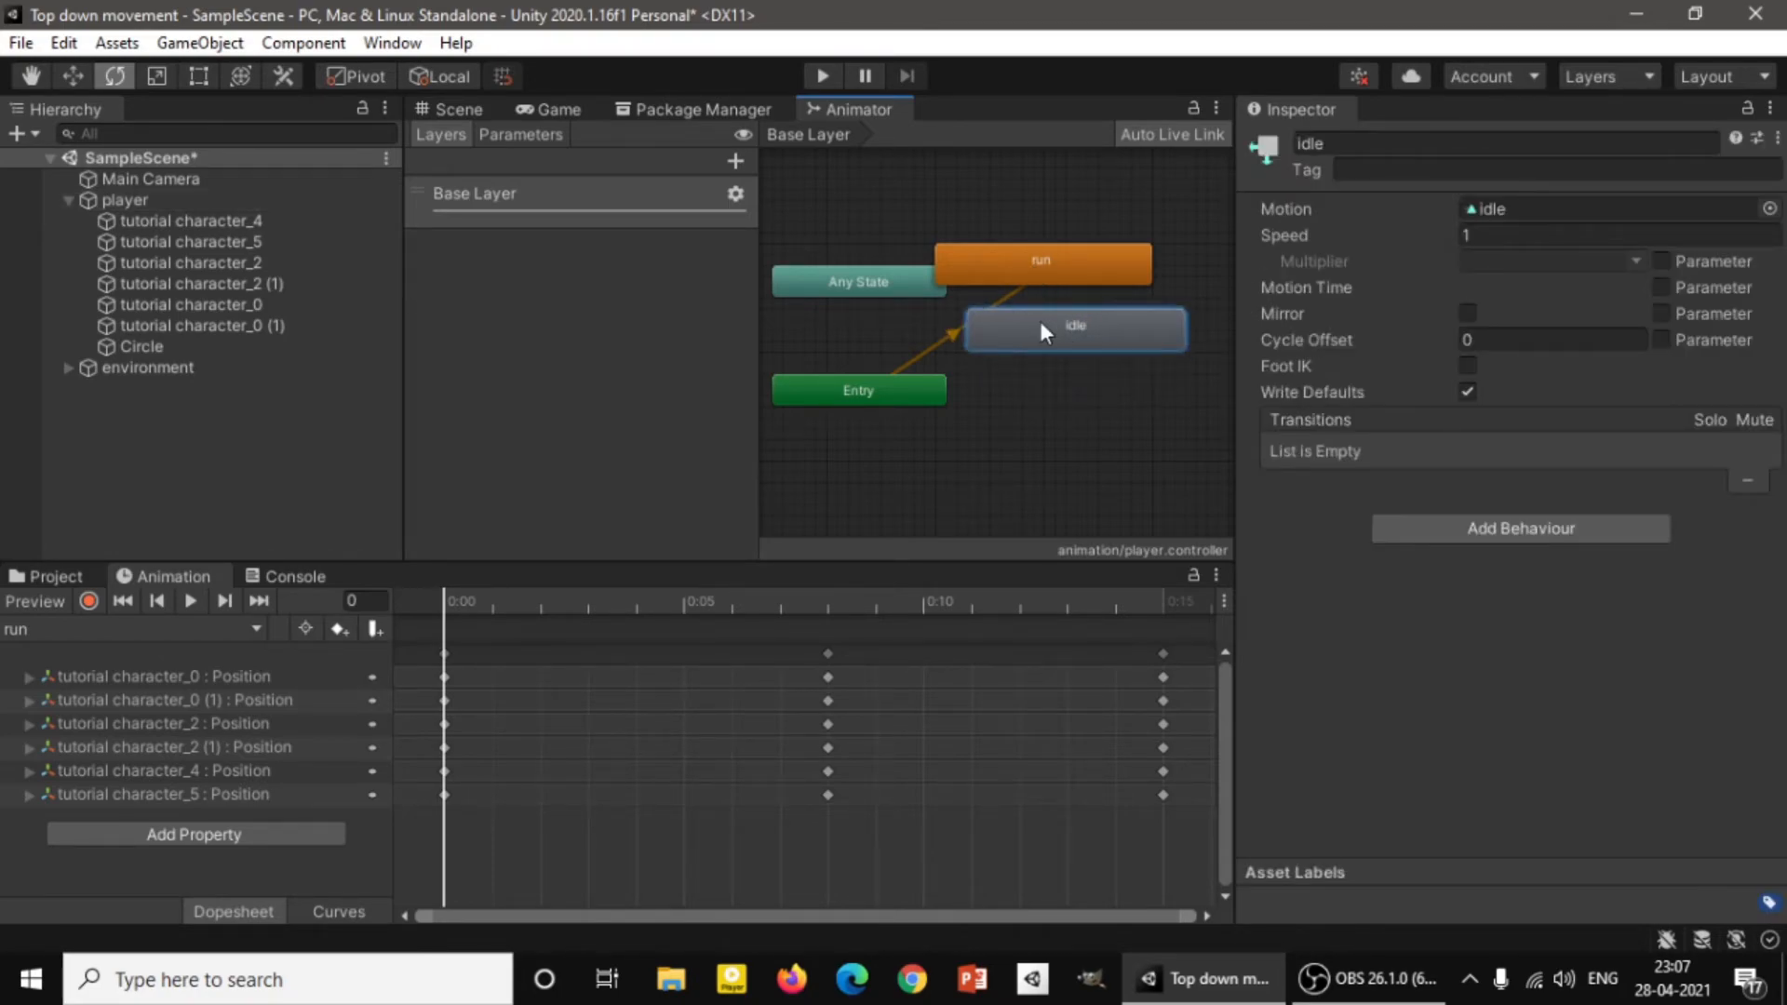
pyautogui.rightClick(1040, 322)
pyautogui.click(1056, 366)
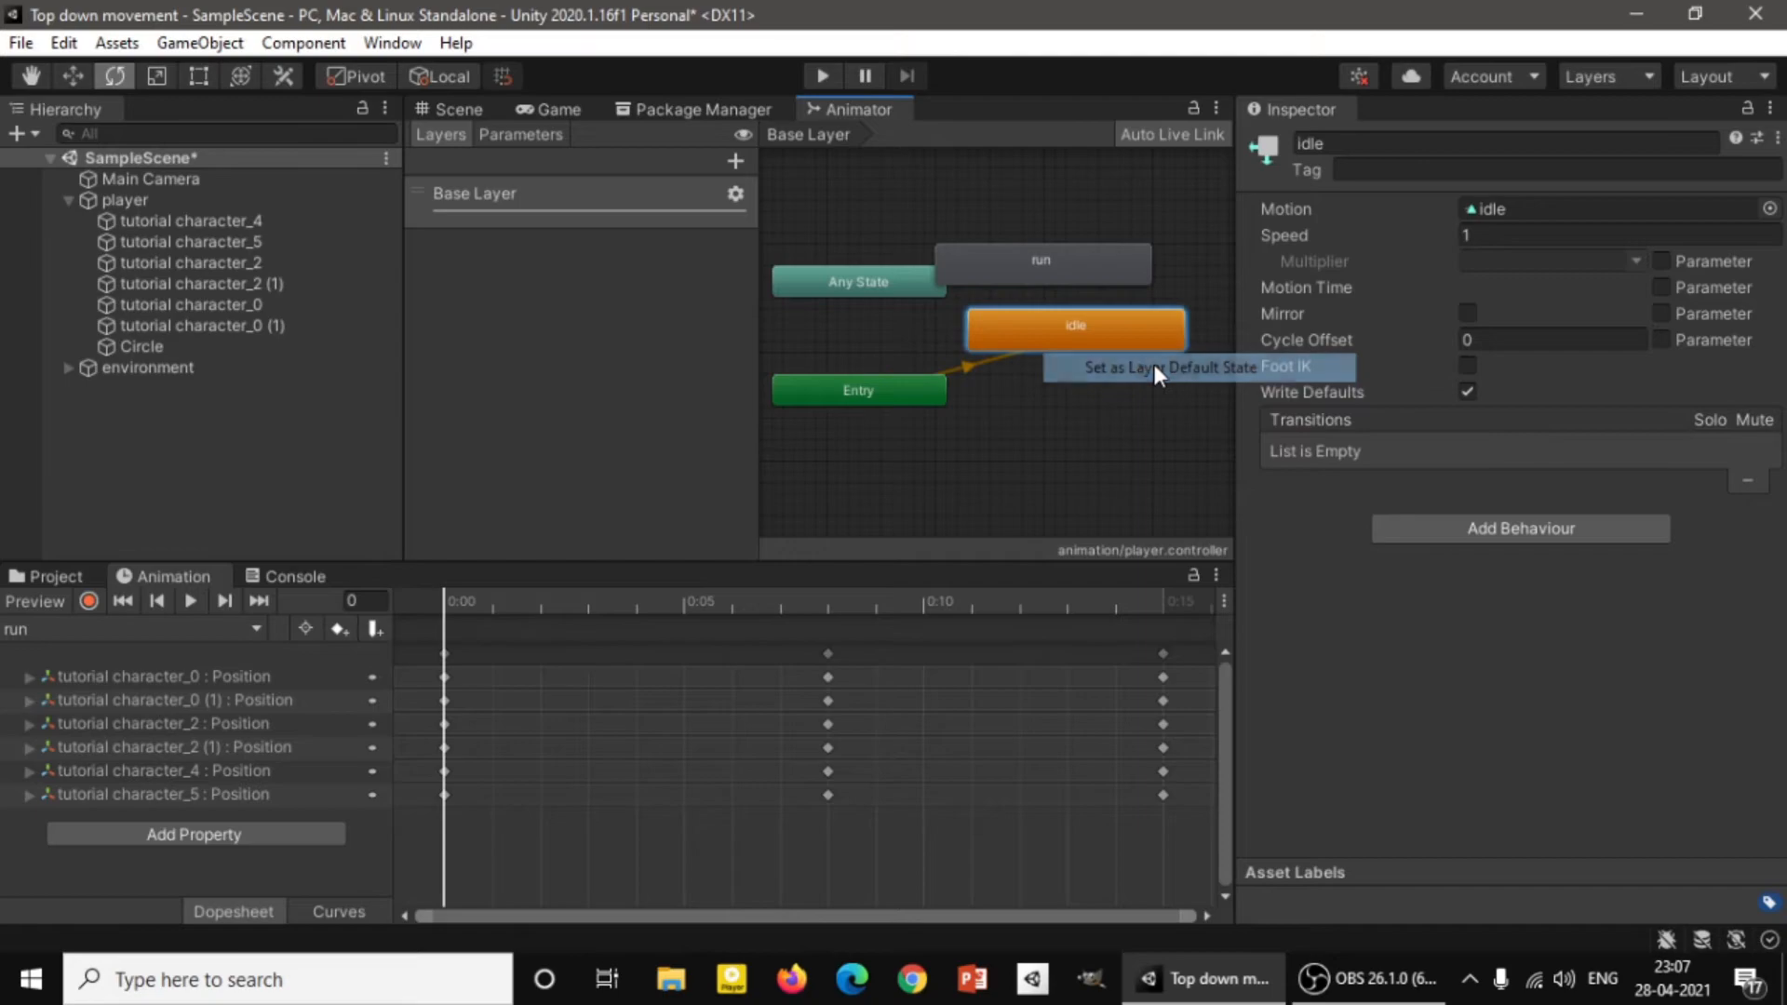
# Create transitions in both directions between the idle and run states.
pyautogui.rightClick(1078, 328)
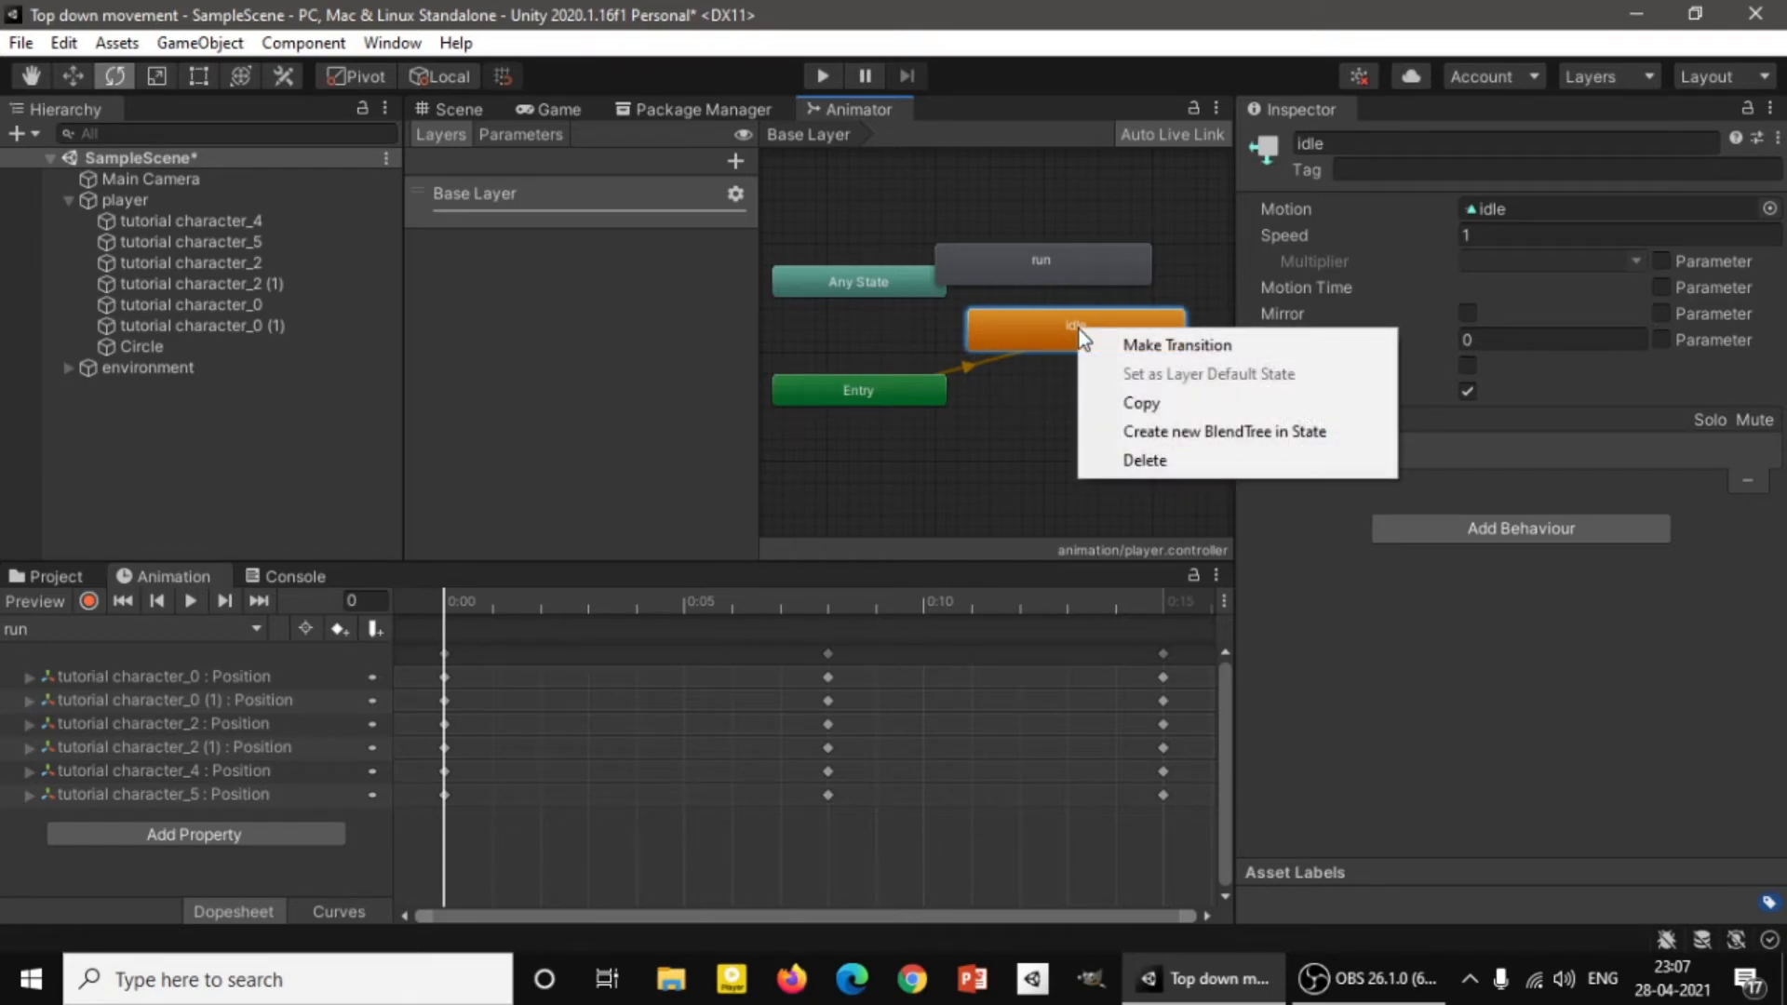
pyautogui.click(1182, 347)
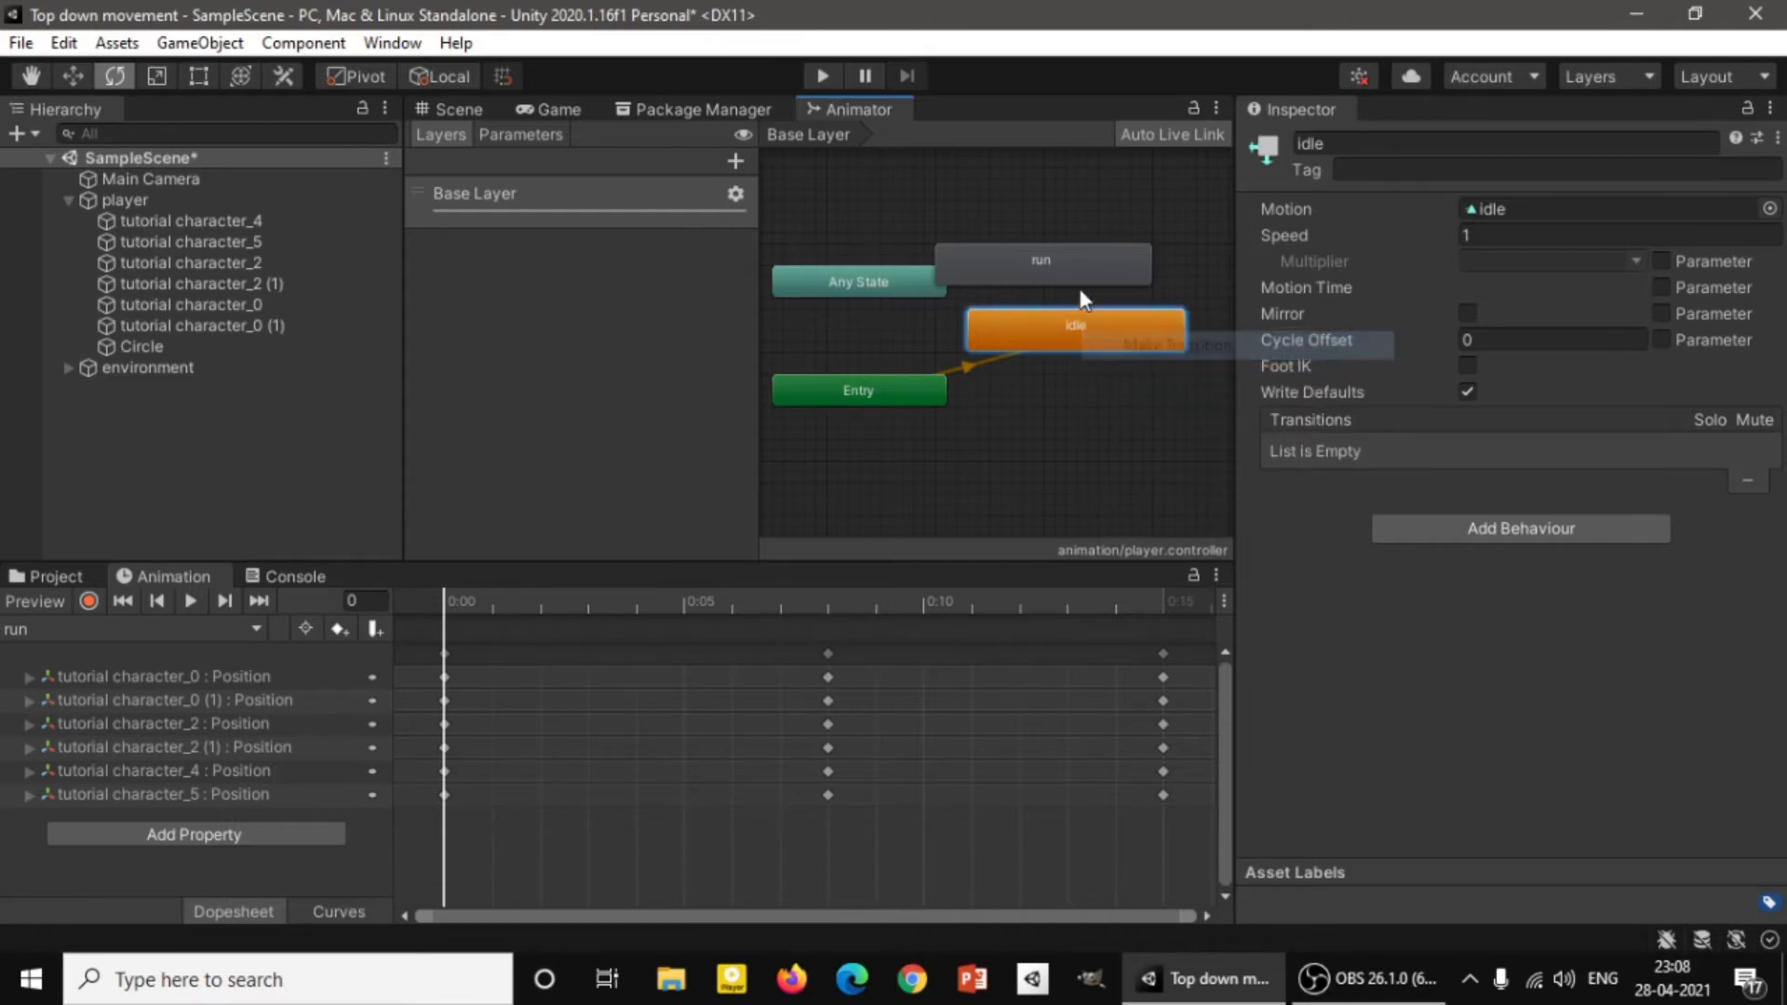
pyautogui.click(1059, 261)
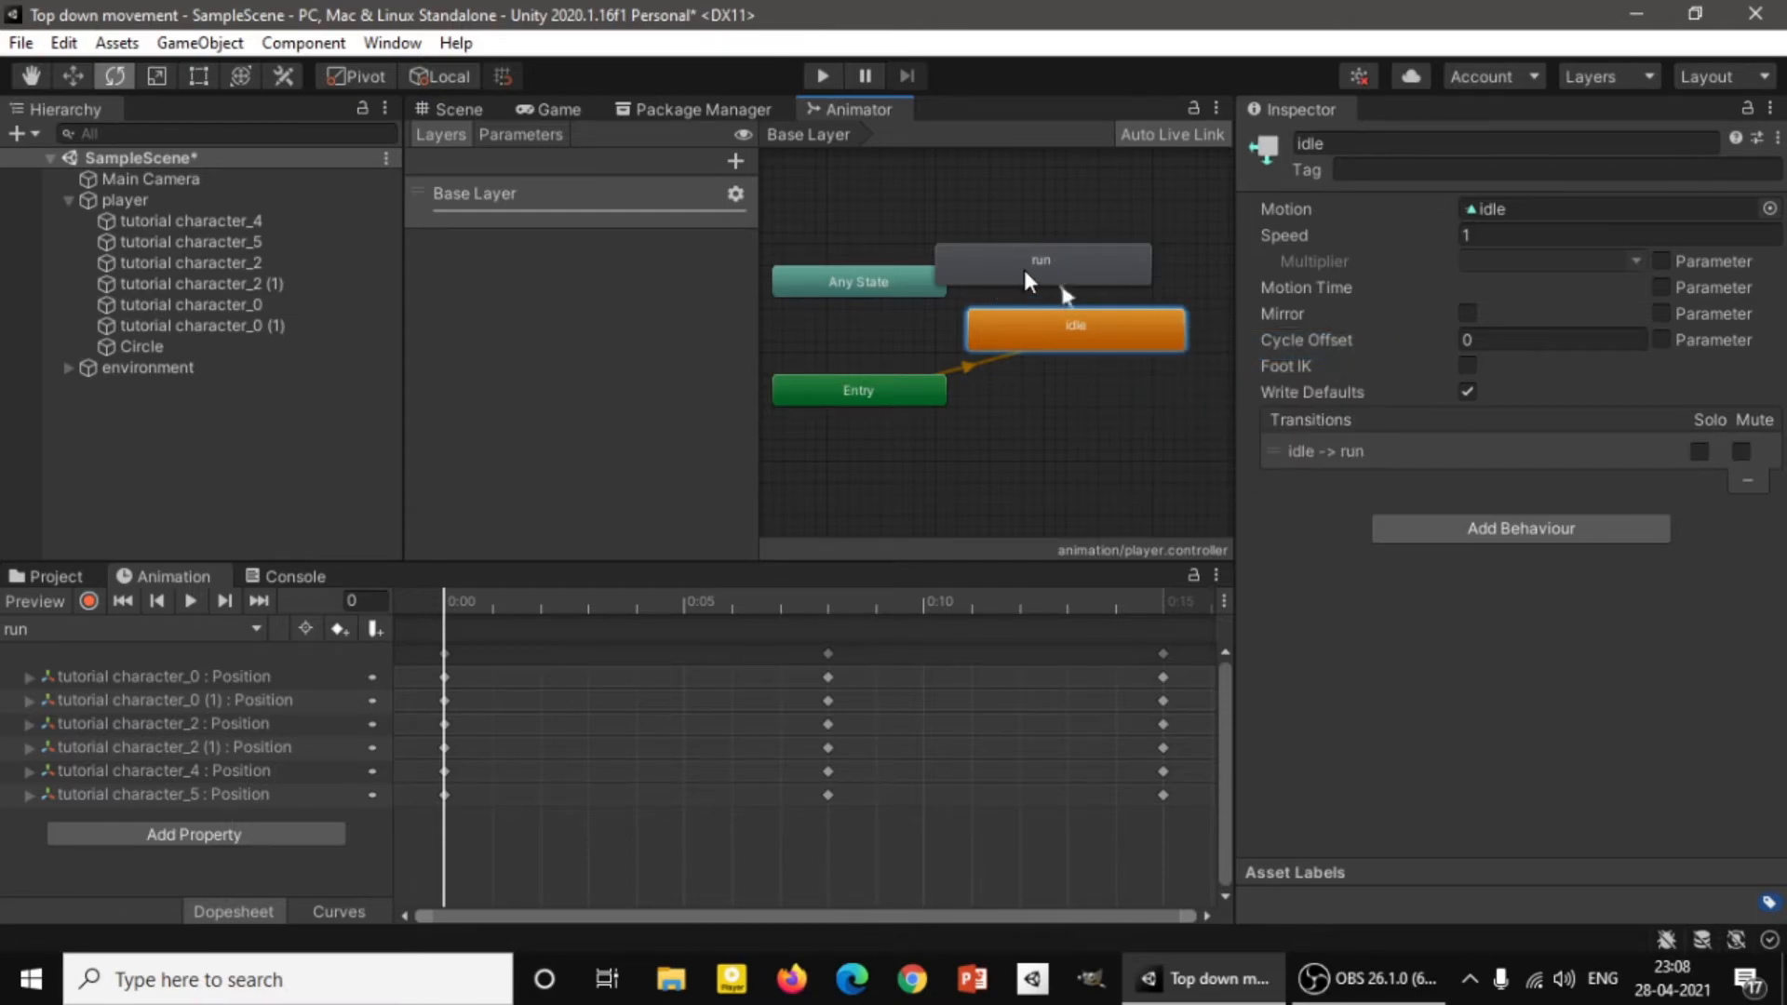
pyautogui.rightClick(1024, 269)
pyautogui.click(1071, 287)
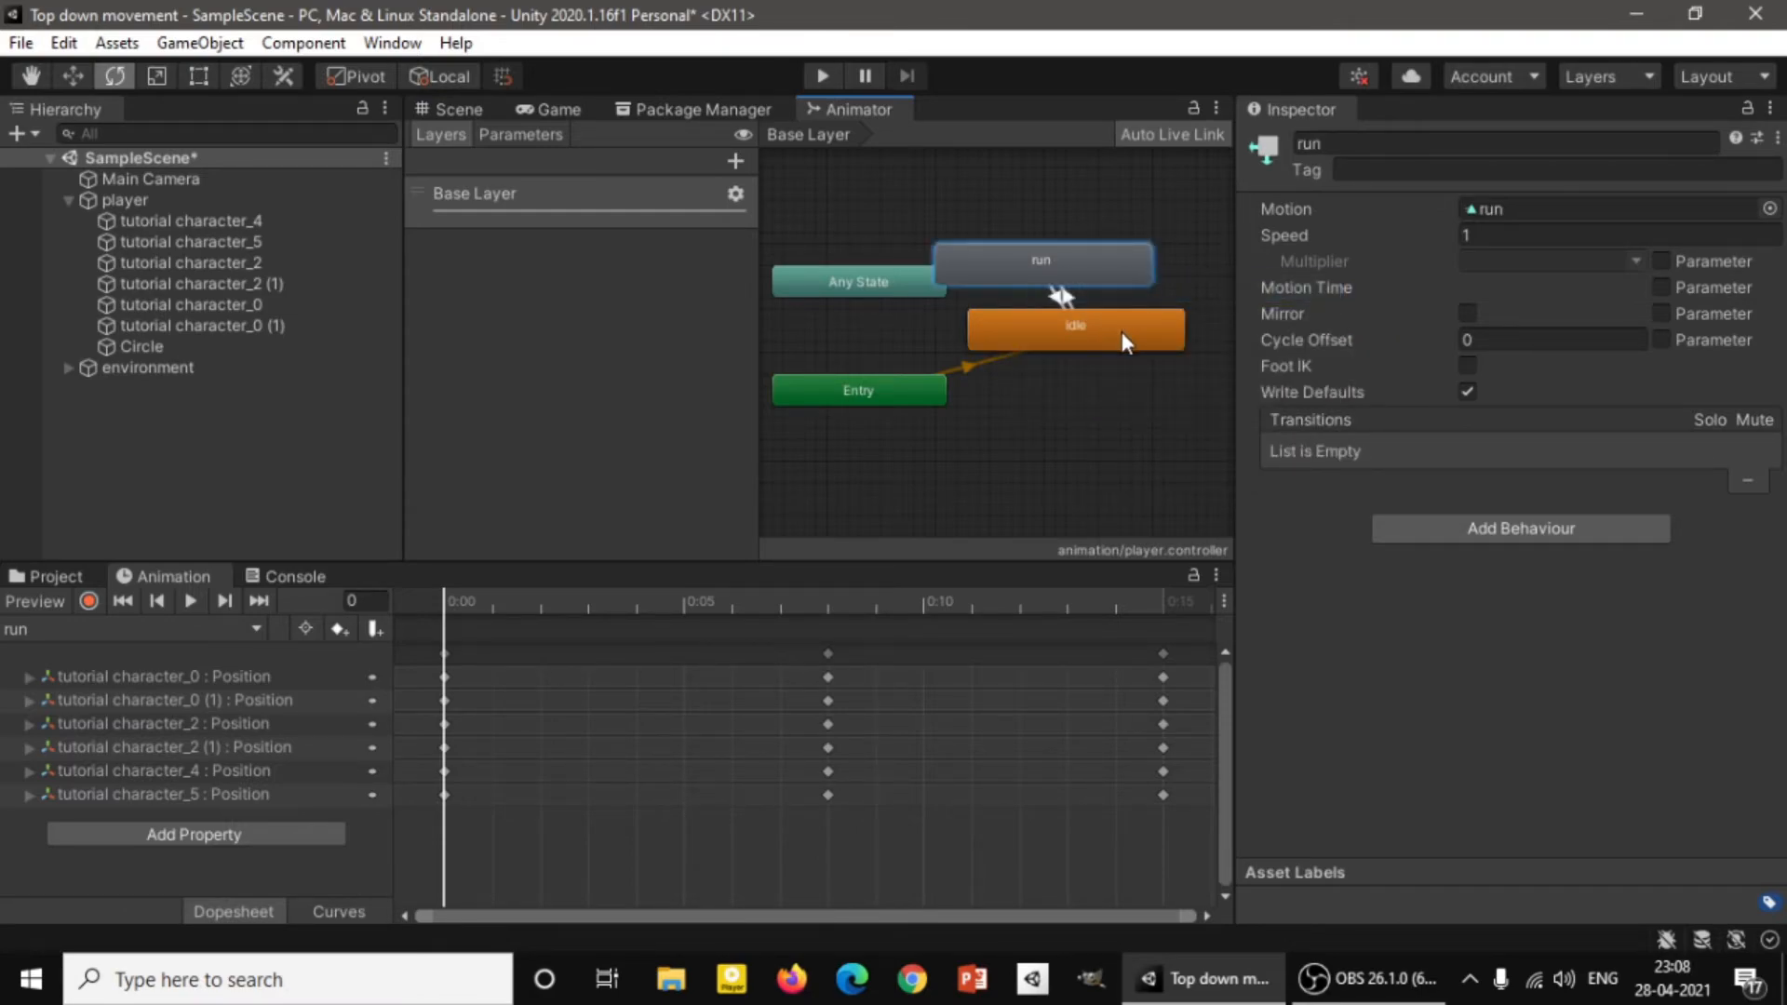
pyautogui.click(1121, 331)
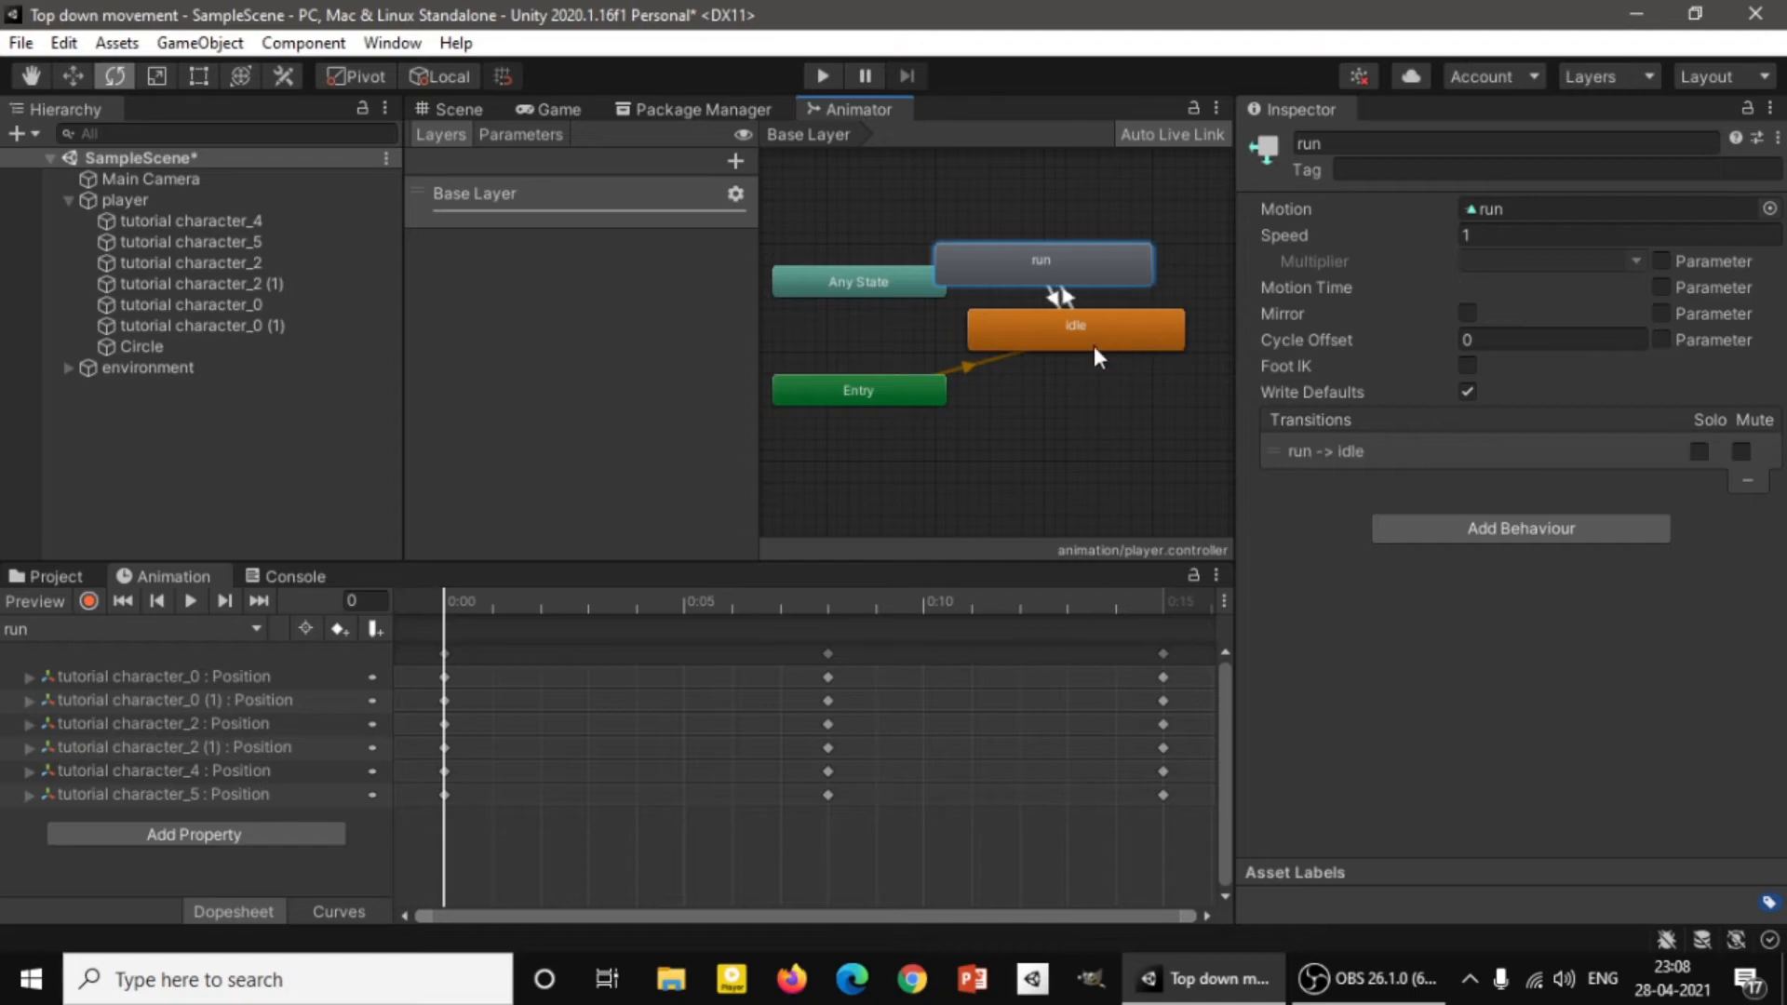
# Add a Bool parameter named speed to the player's animator controller.
pyautogui.click(521, 137)
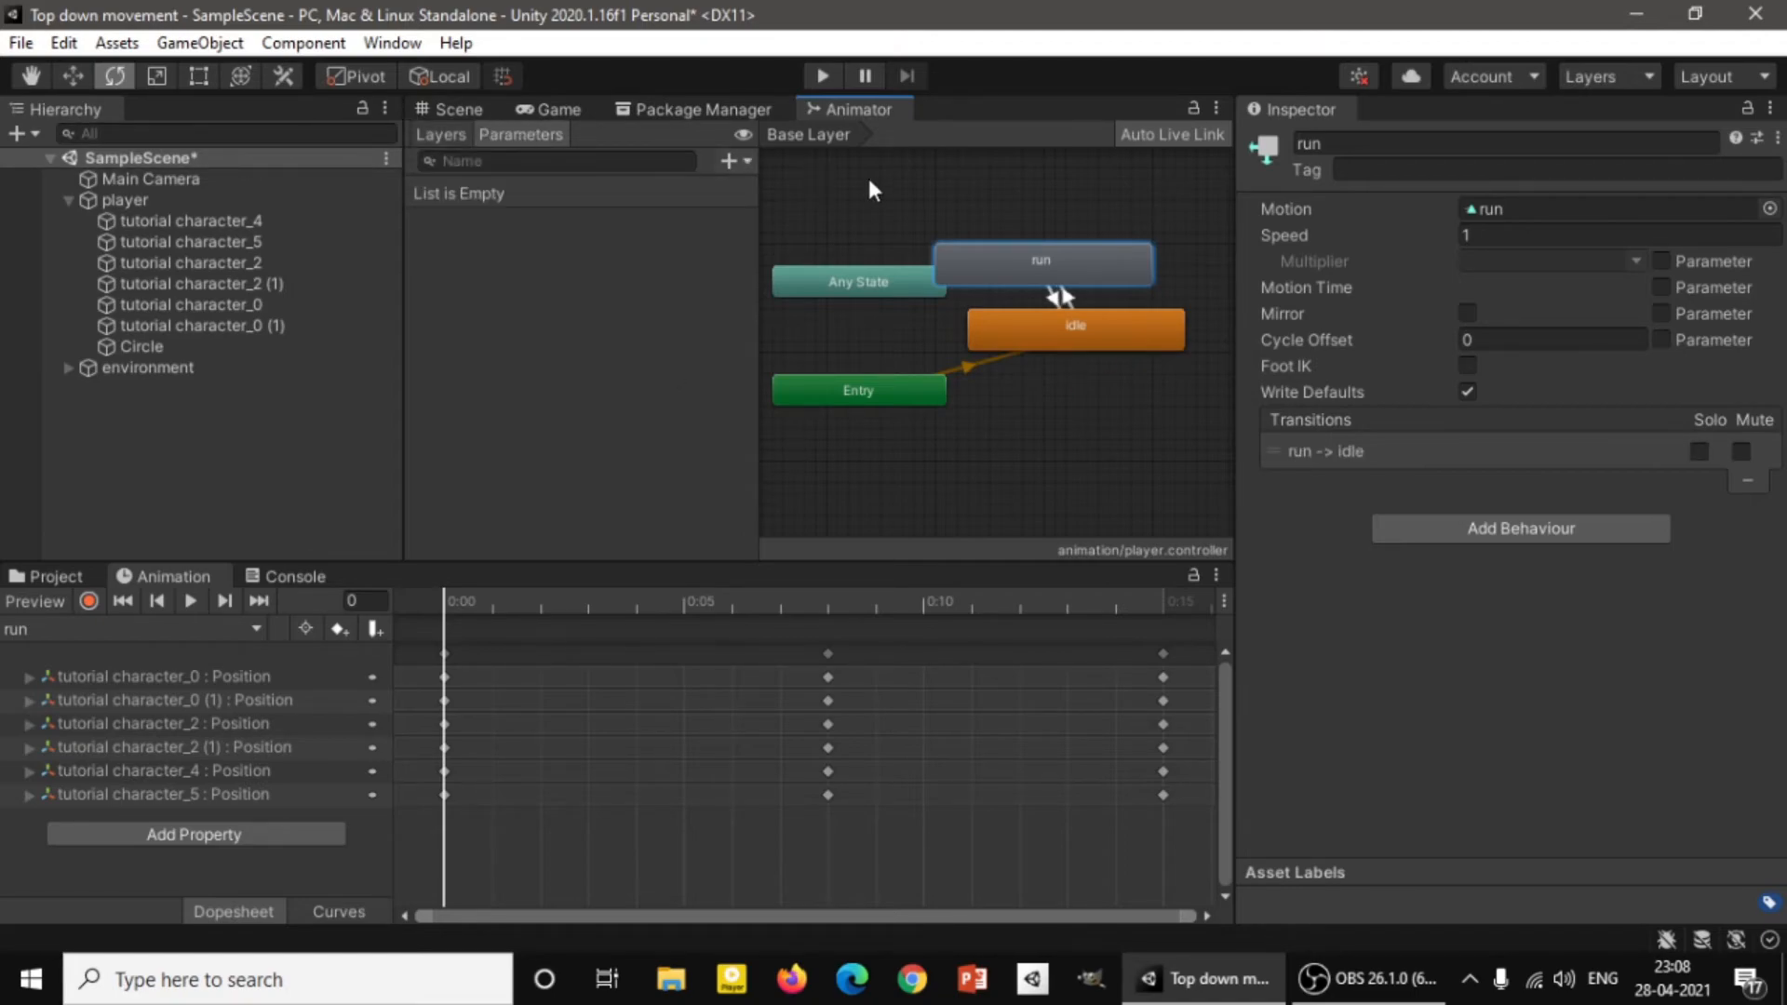
pyautogui.click(731, 160)
pyautogui.click(775, 249)
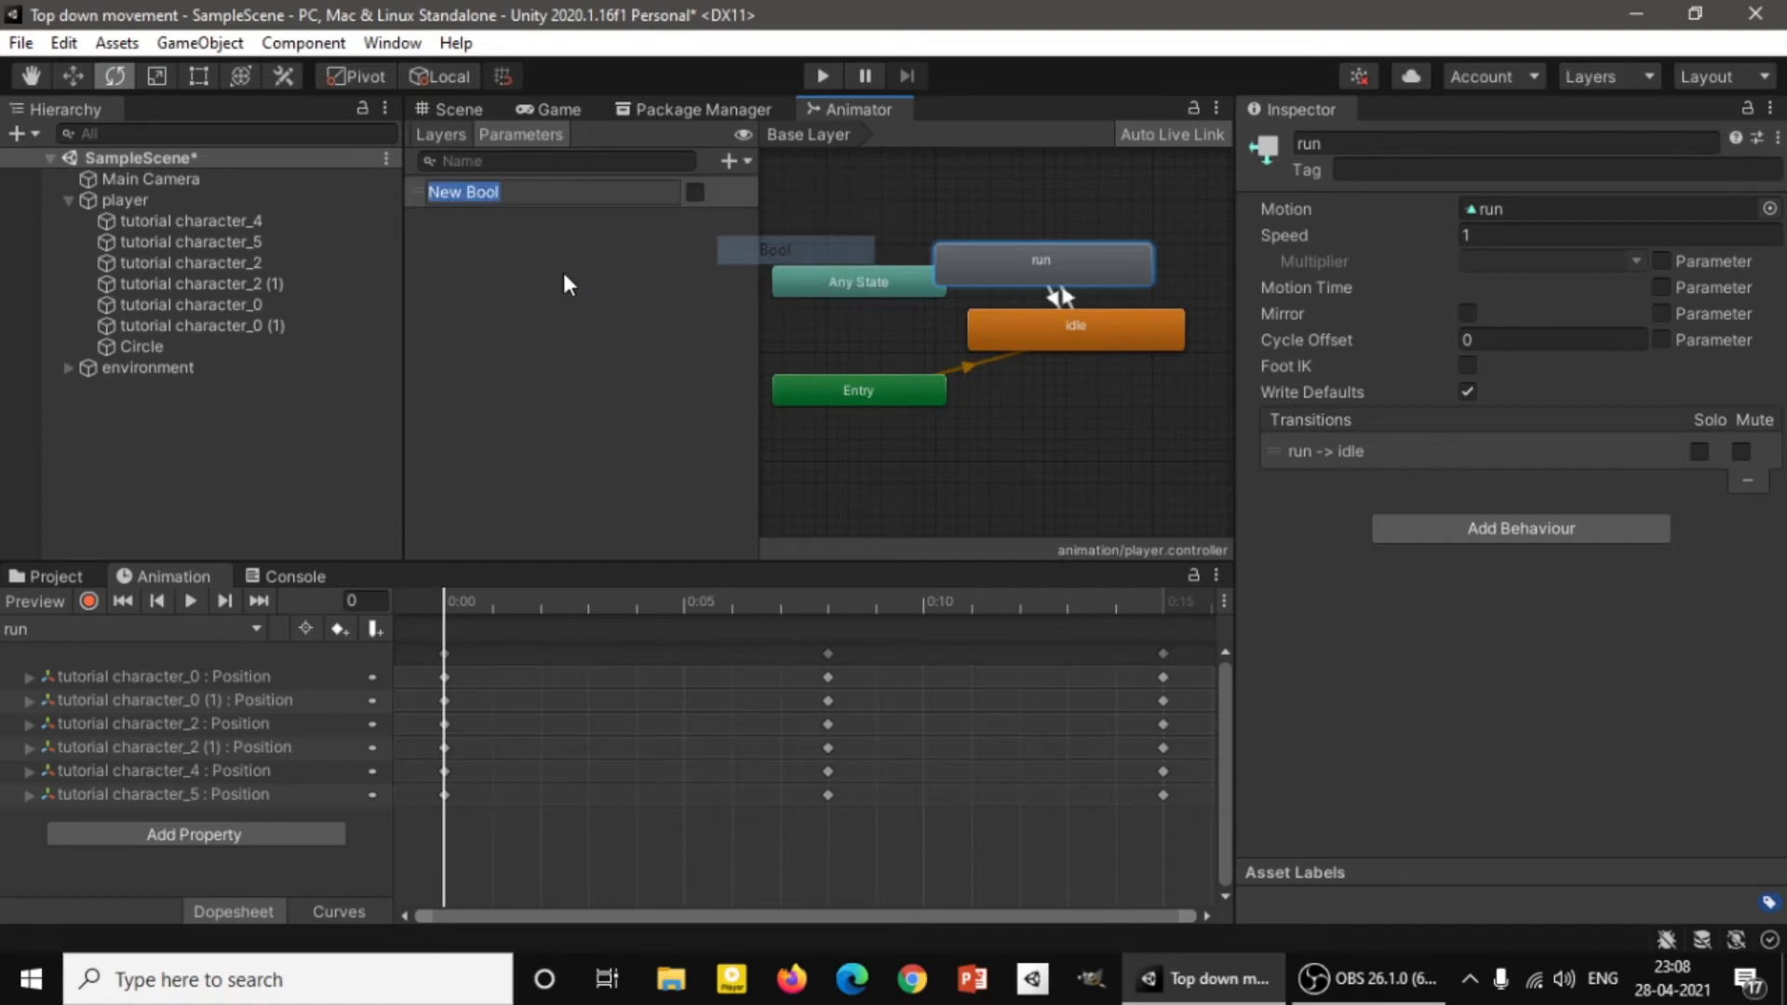
pyautogui.write('sp')
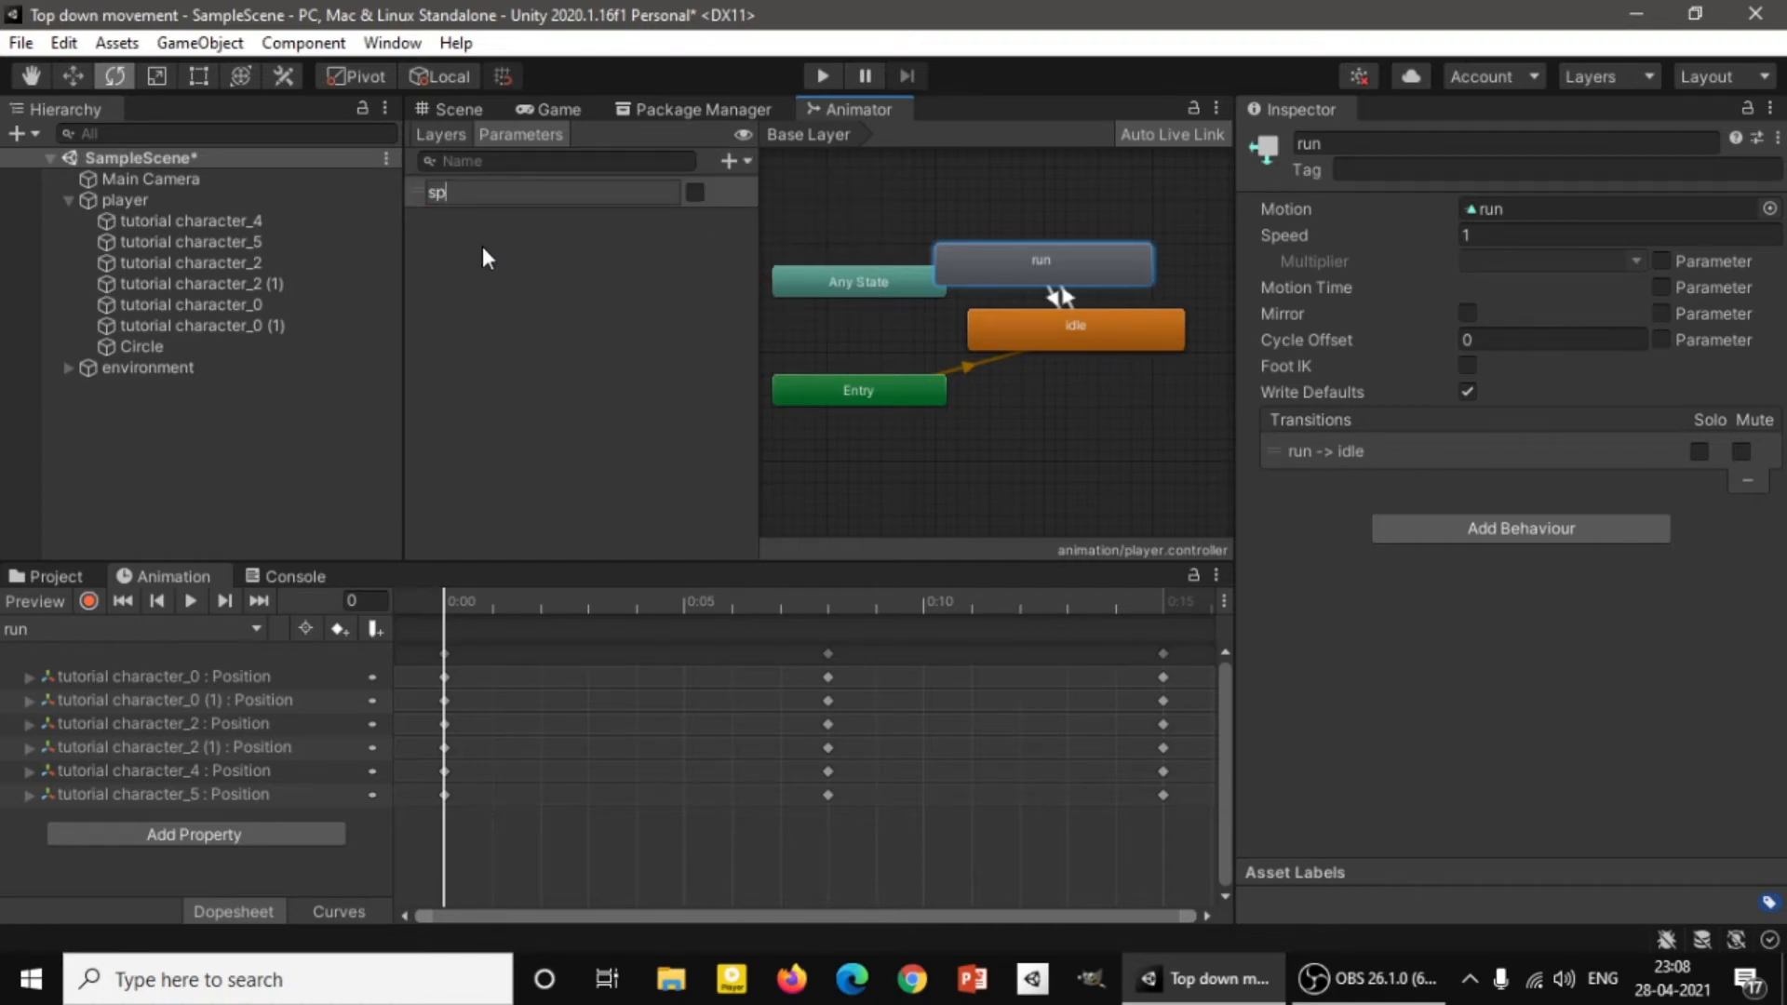
pyautogui.write('eed')
pyautogui.press('Return')
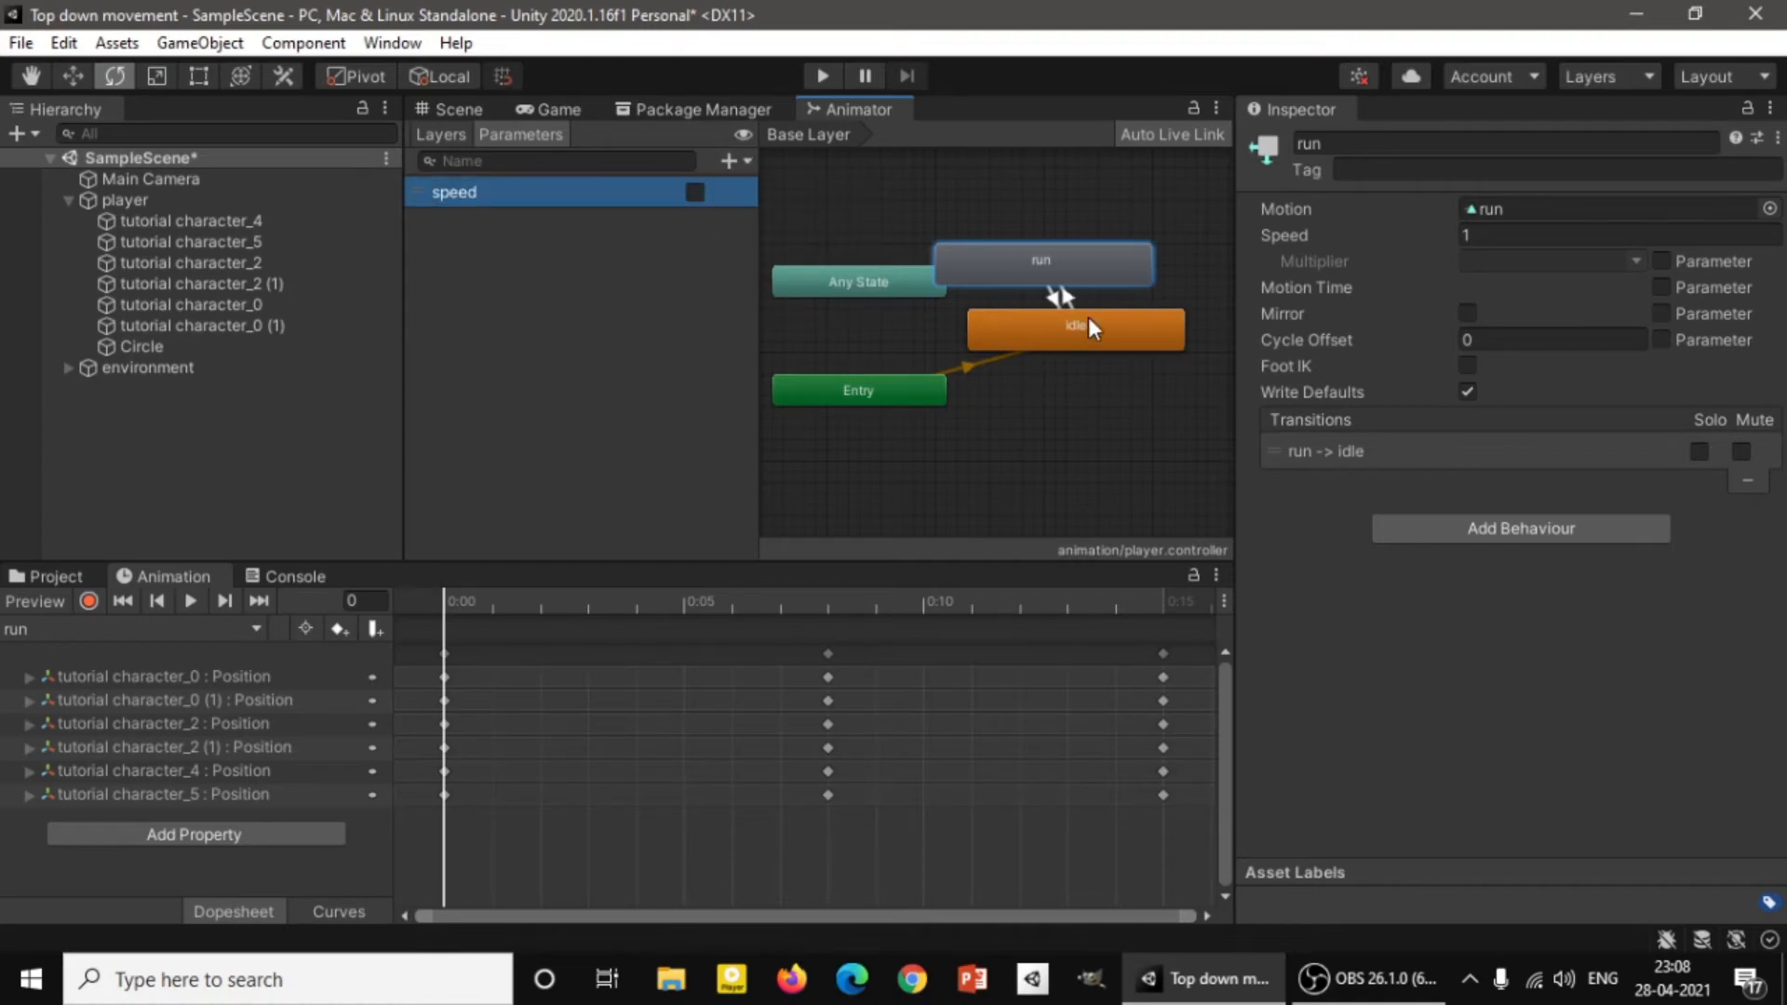
# Disable Has Exit Time on the run-to-idle transition and set its transition duration to 0.
pyautogui.scroll(3, 1089, 322)
pyautogui.click(1008, 300)
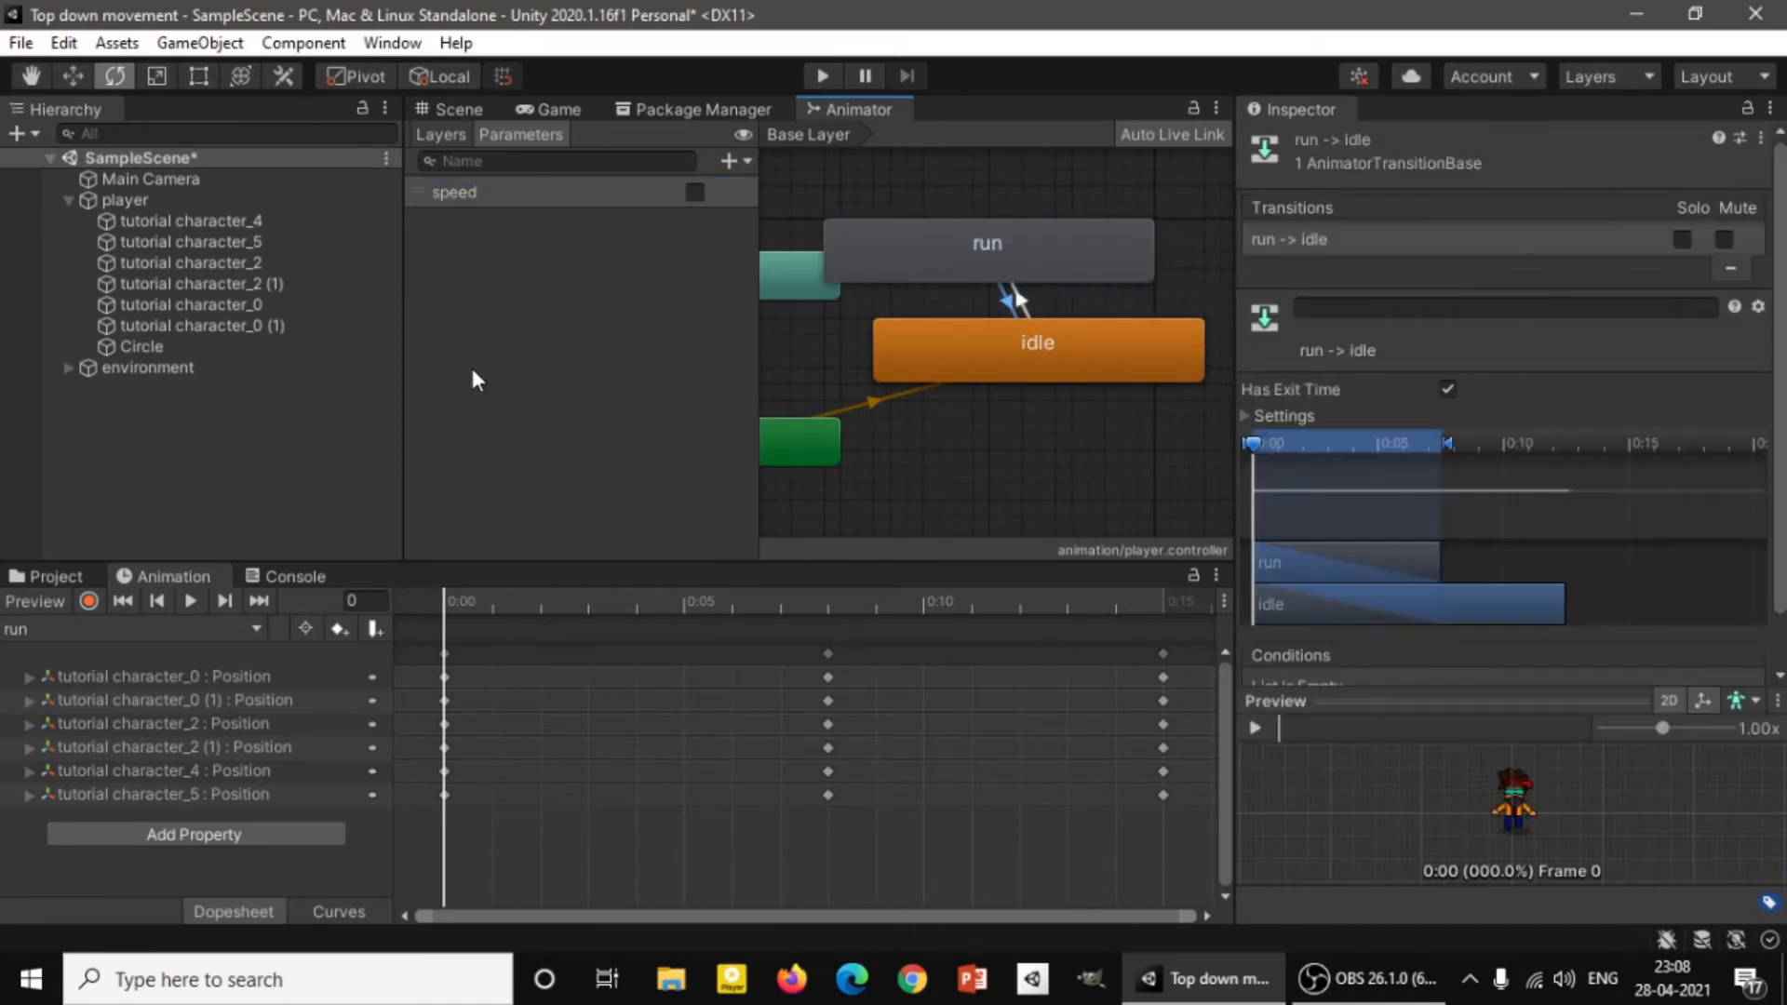
pyautogui.click(1448, 389)
pyautogui.click(1247, 415)
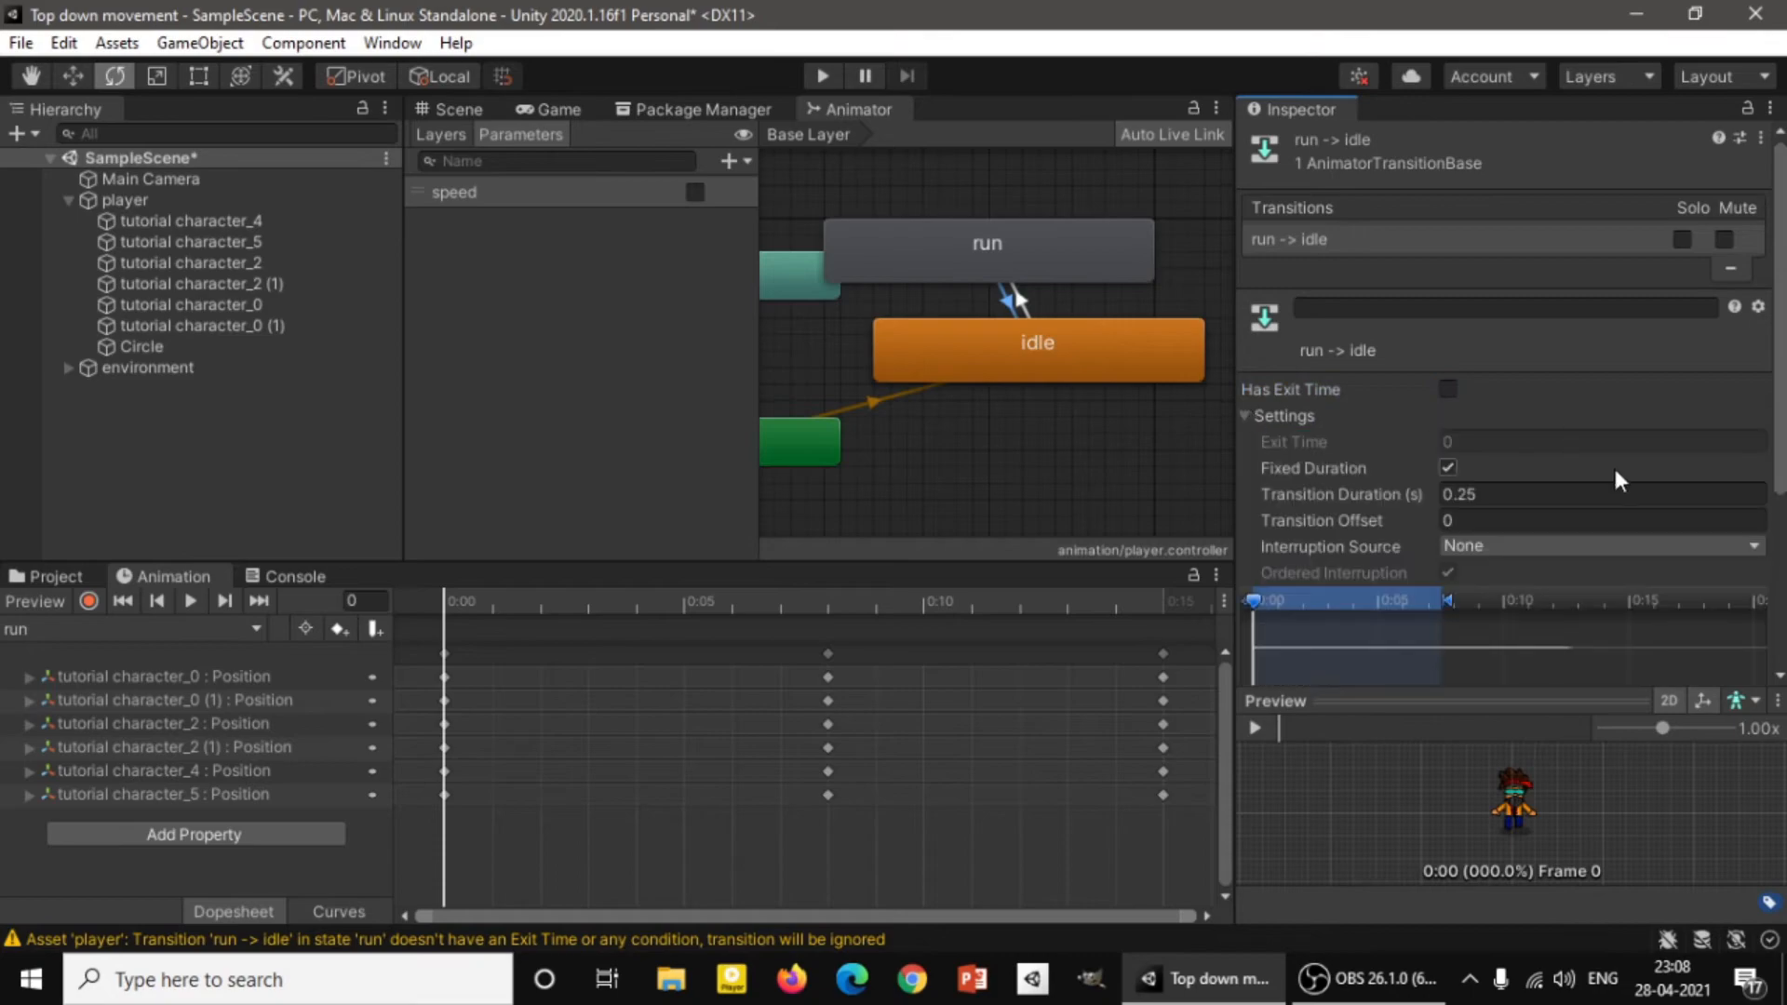
pyautogui.click(1534, 494)
pyautogui.hotkey('ctrl', 'a')
pyautogui.write('0')
# Add a condition to the run-to-idle transition requiring speed to be false.
pyautogui.scroll(-3, 1580, 564)
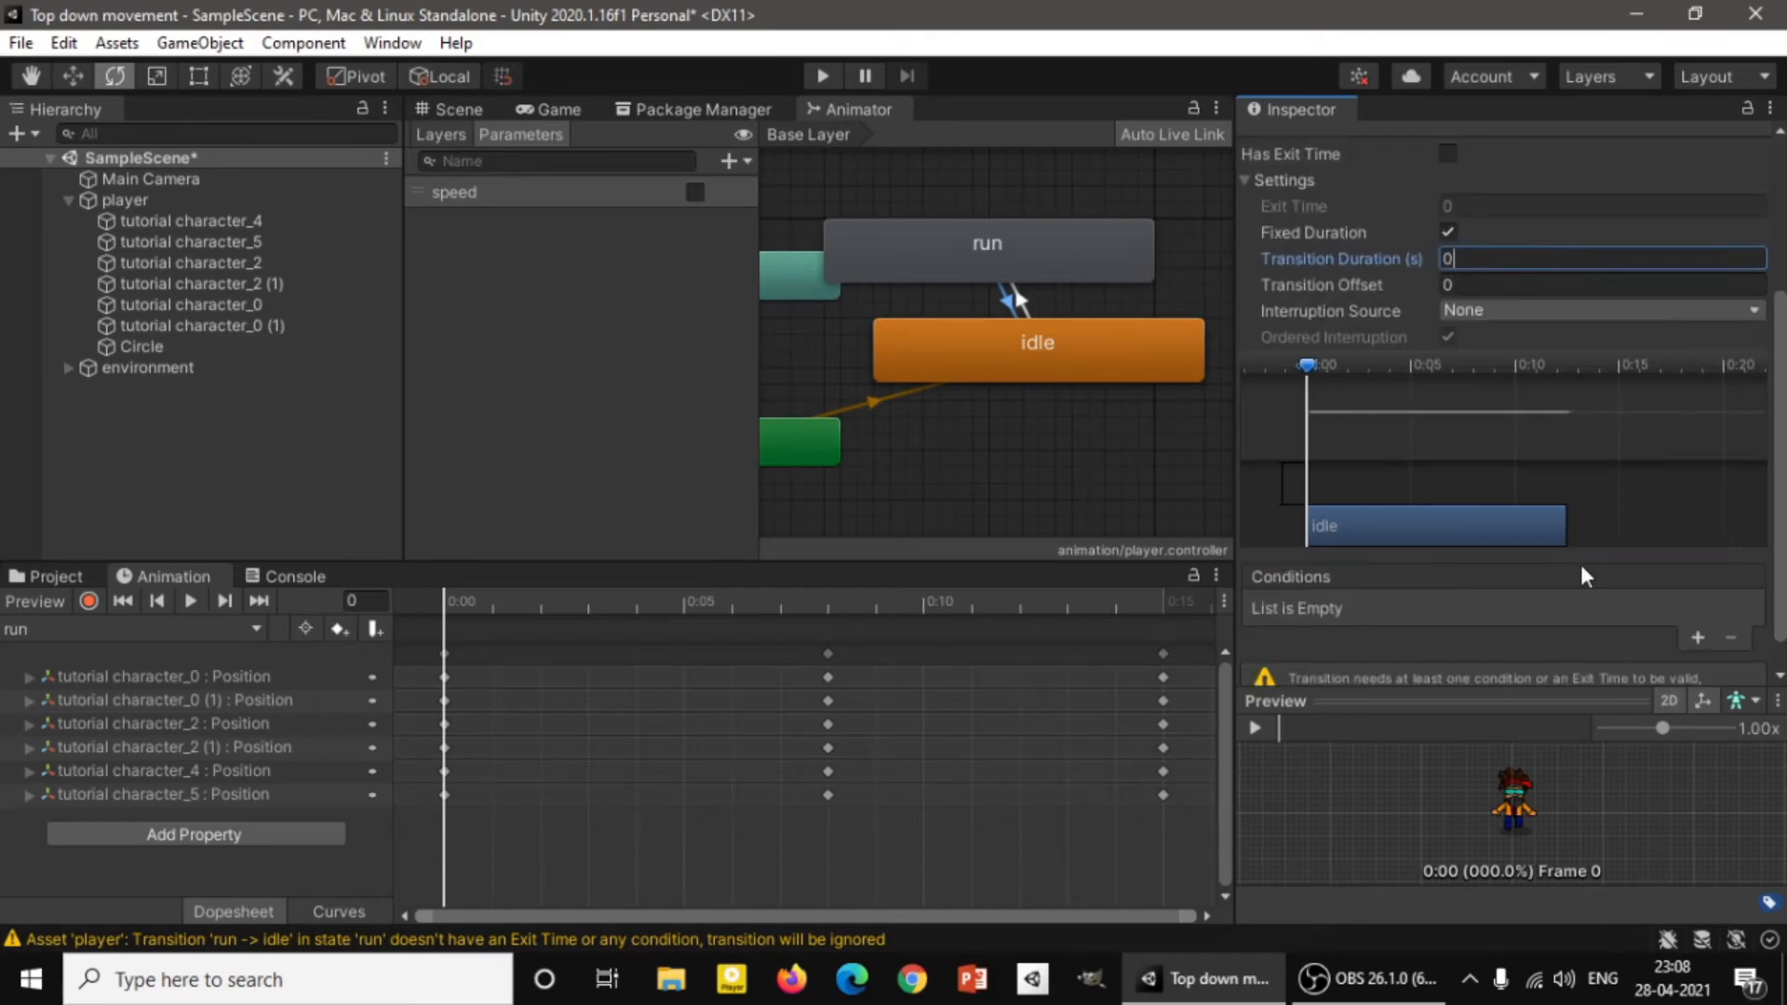
pyautogui.click(1698, 636)
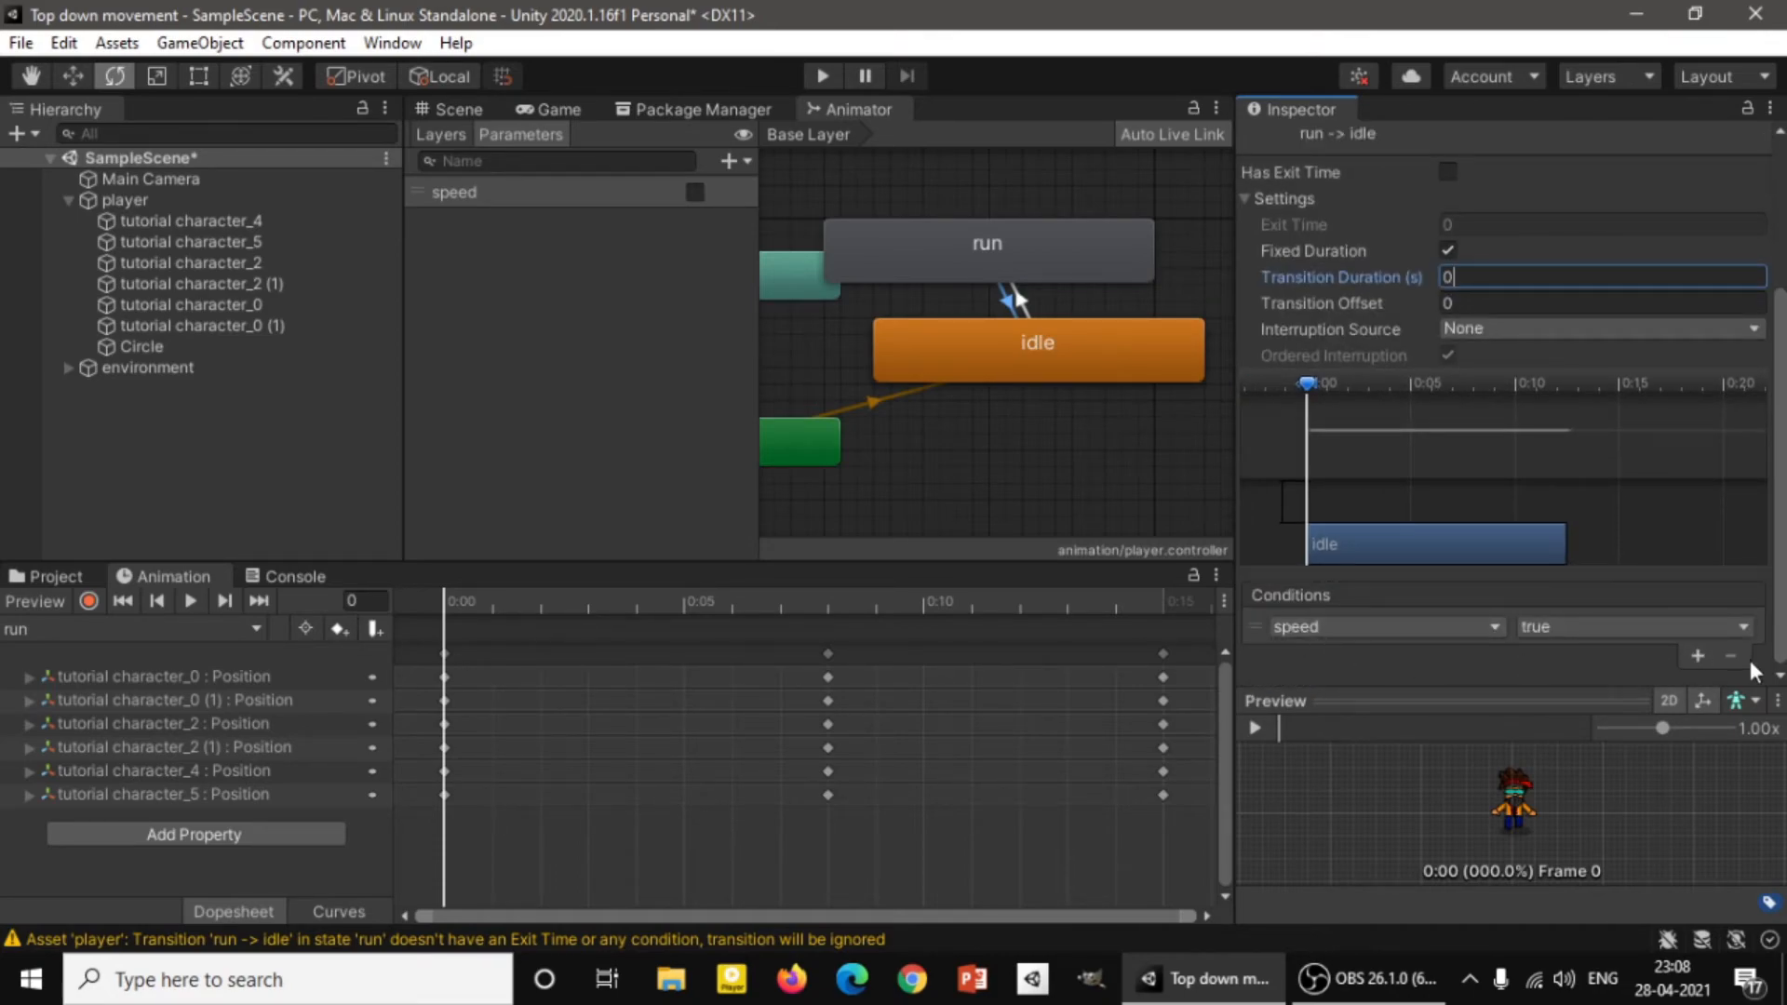
pyautogui.click(1601, 627)
pyautogui.click(1550, 684)
# Configure the idle-to-run transition with Has Exit Time disabled, a transition duration of 0 and a condition of speed true.
pyautogui.click(1018, 299)
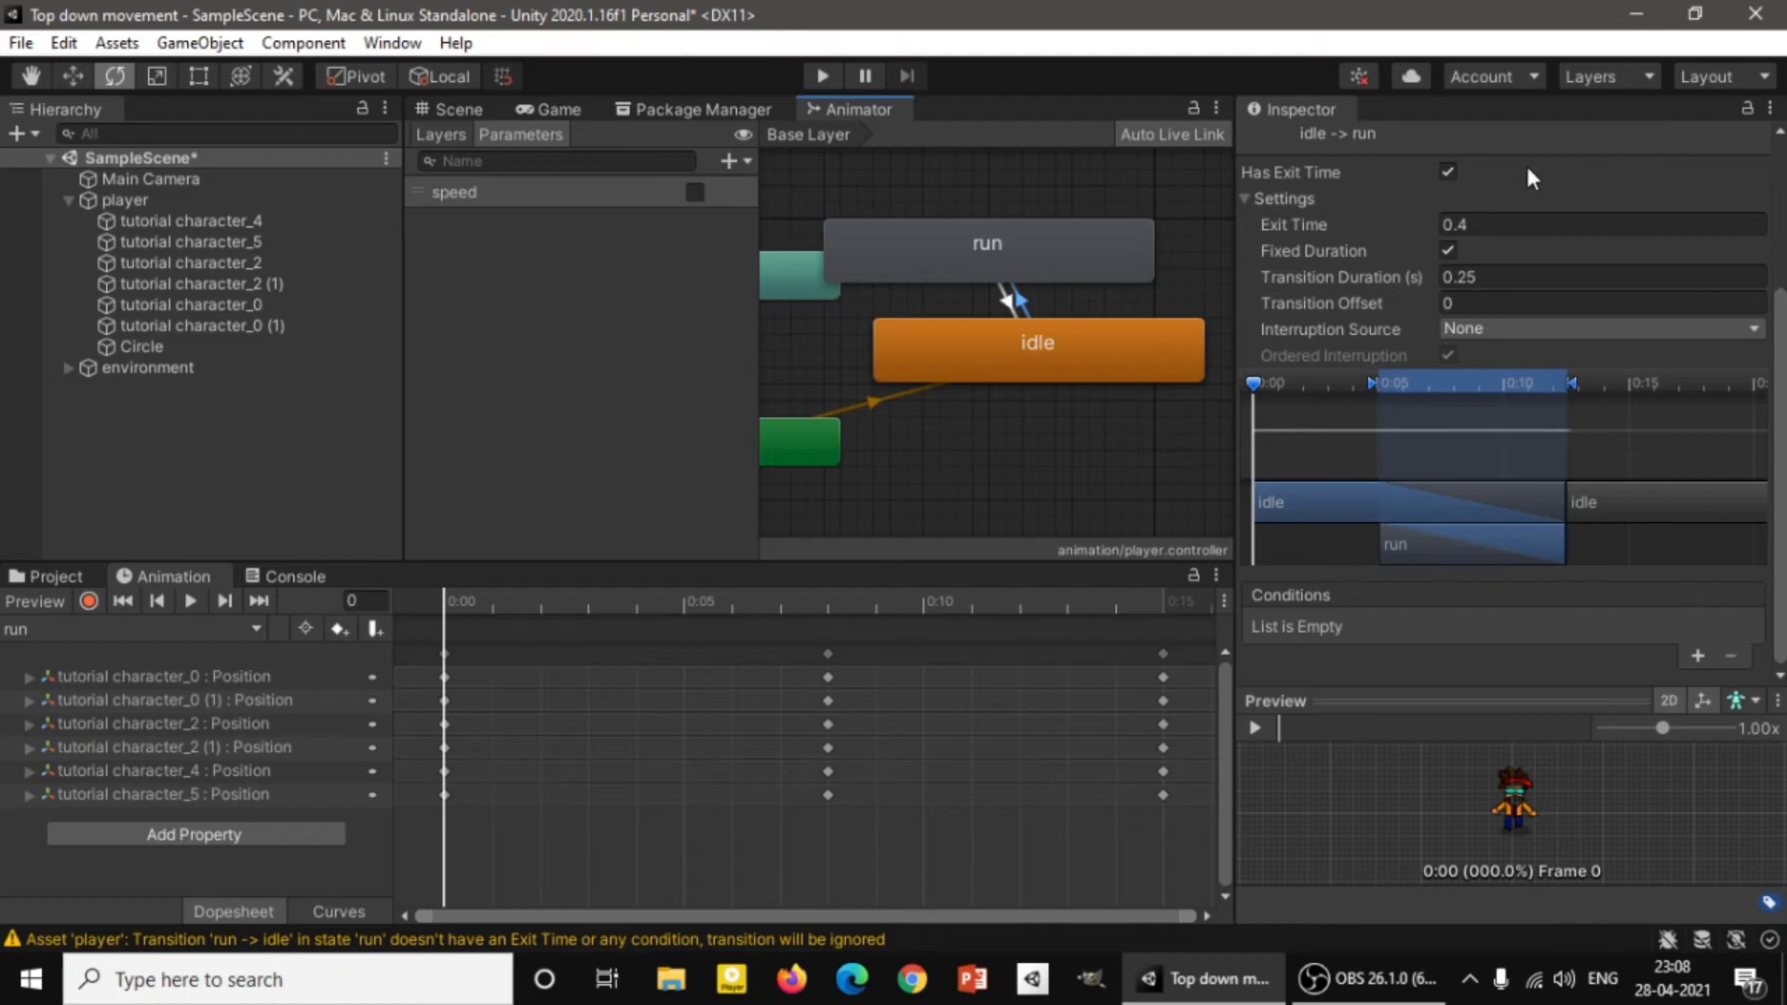
pyautogui.click(1447, 172)
pyautogui.click(1495, 276)
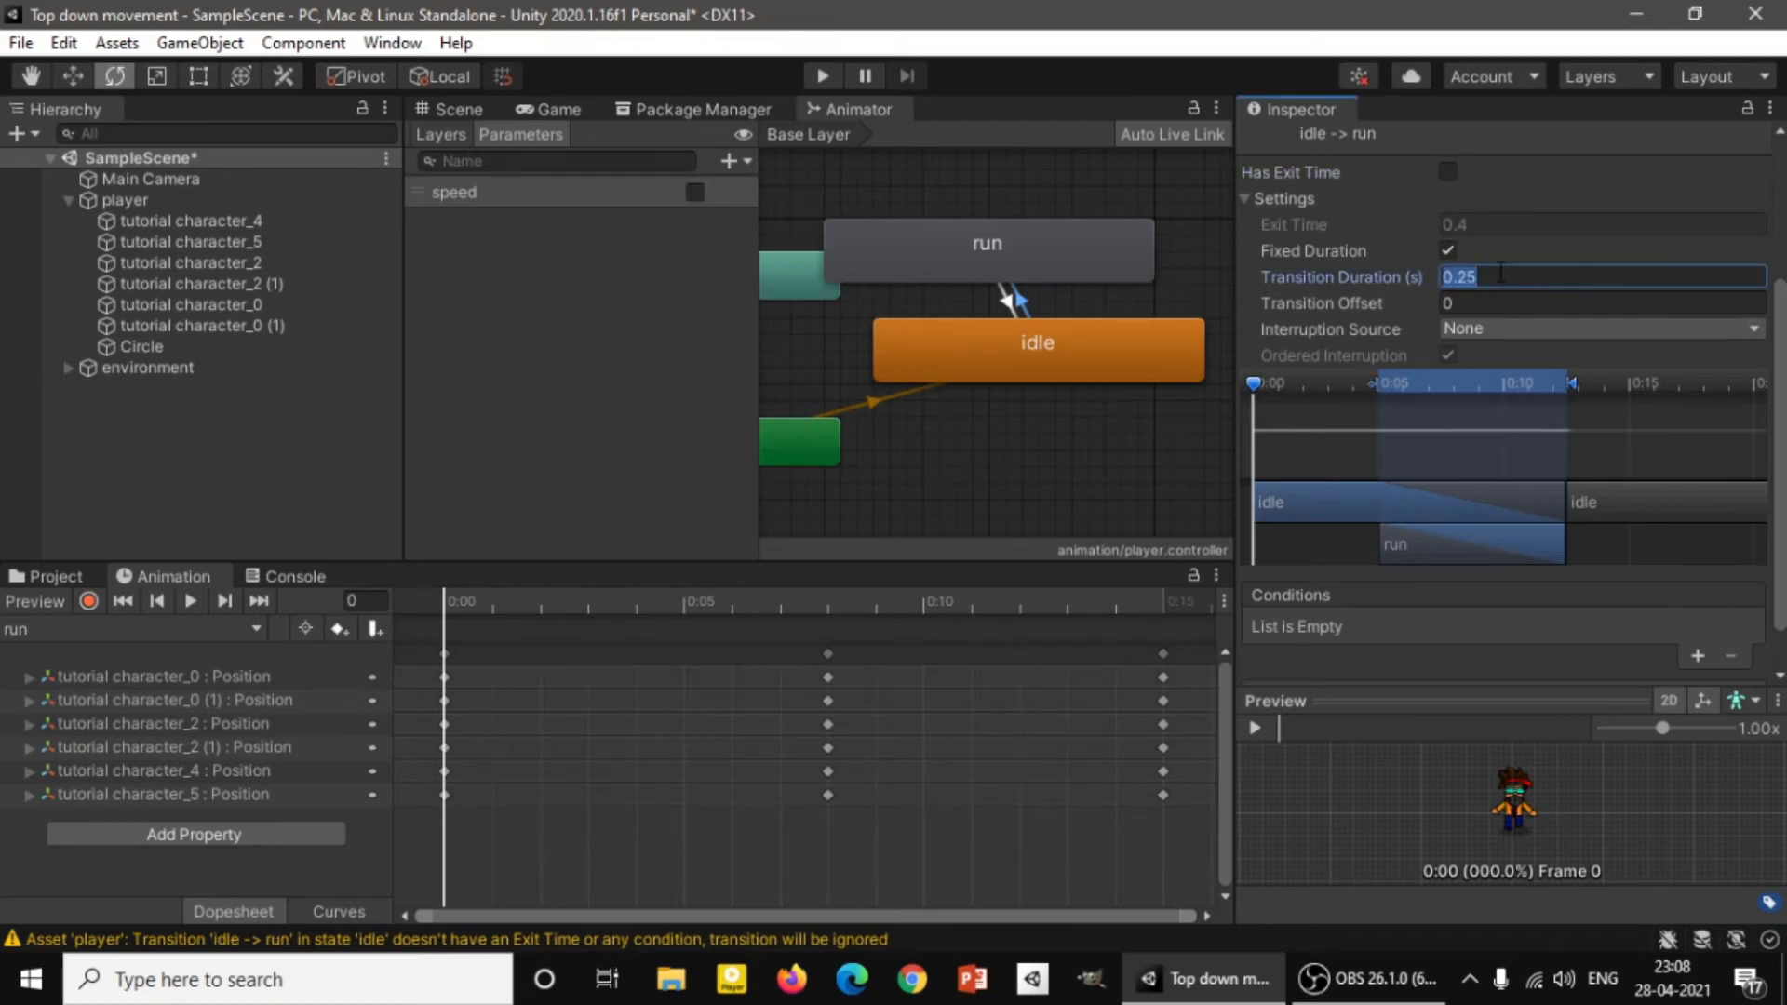
pyautogui.write('0')
pyautogui.click(1696, 656)
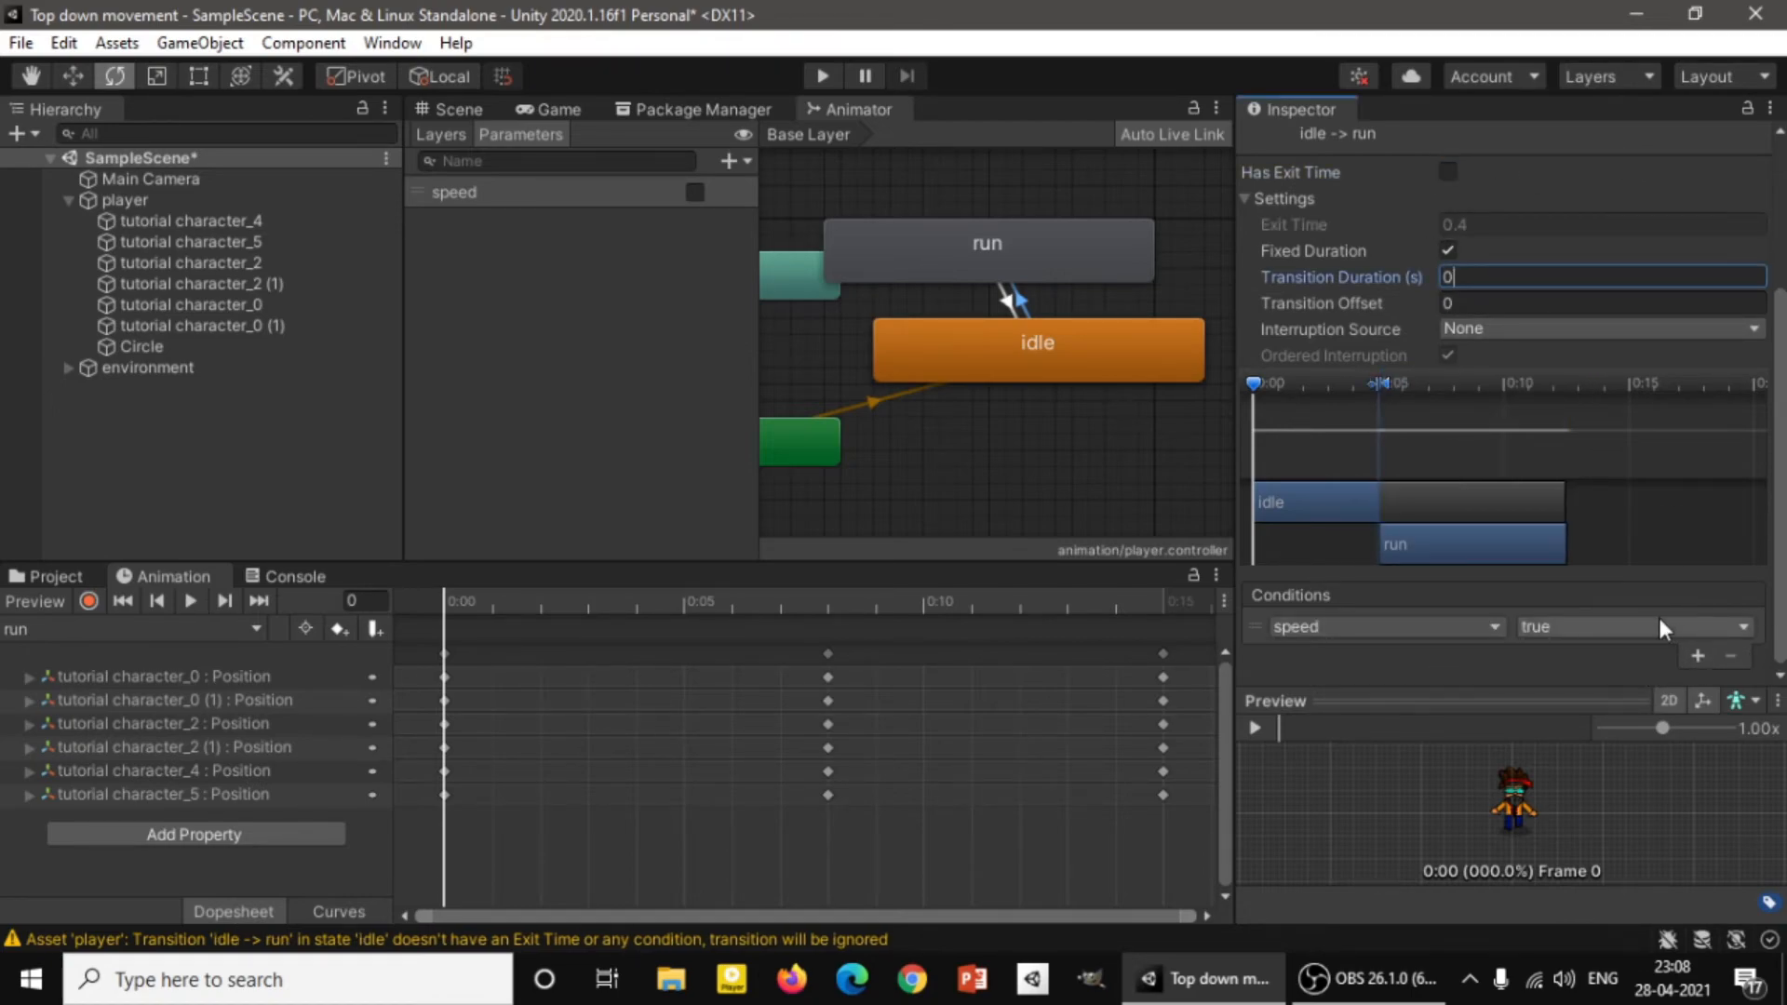
pyautogui.click(588, 380)
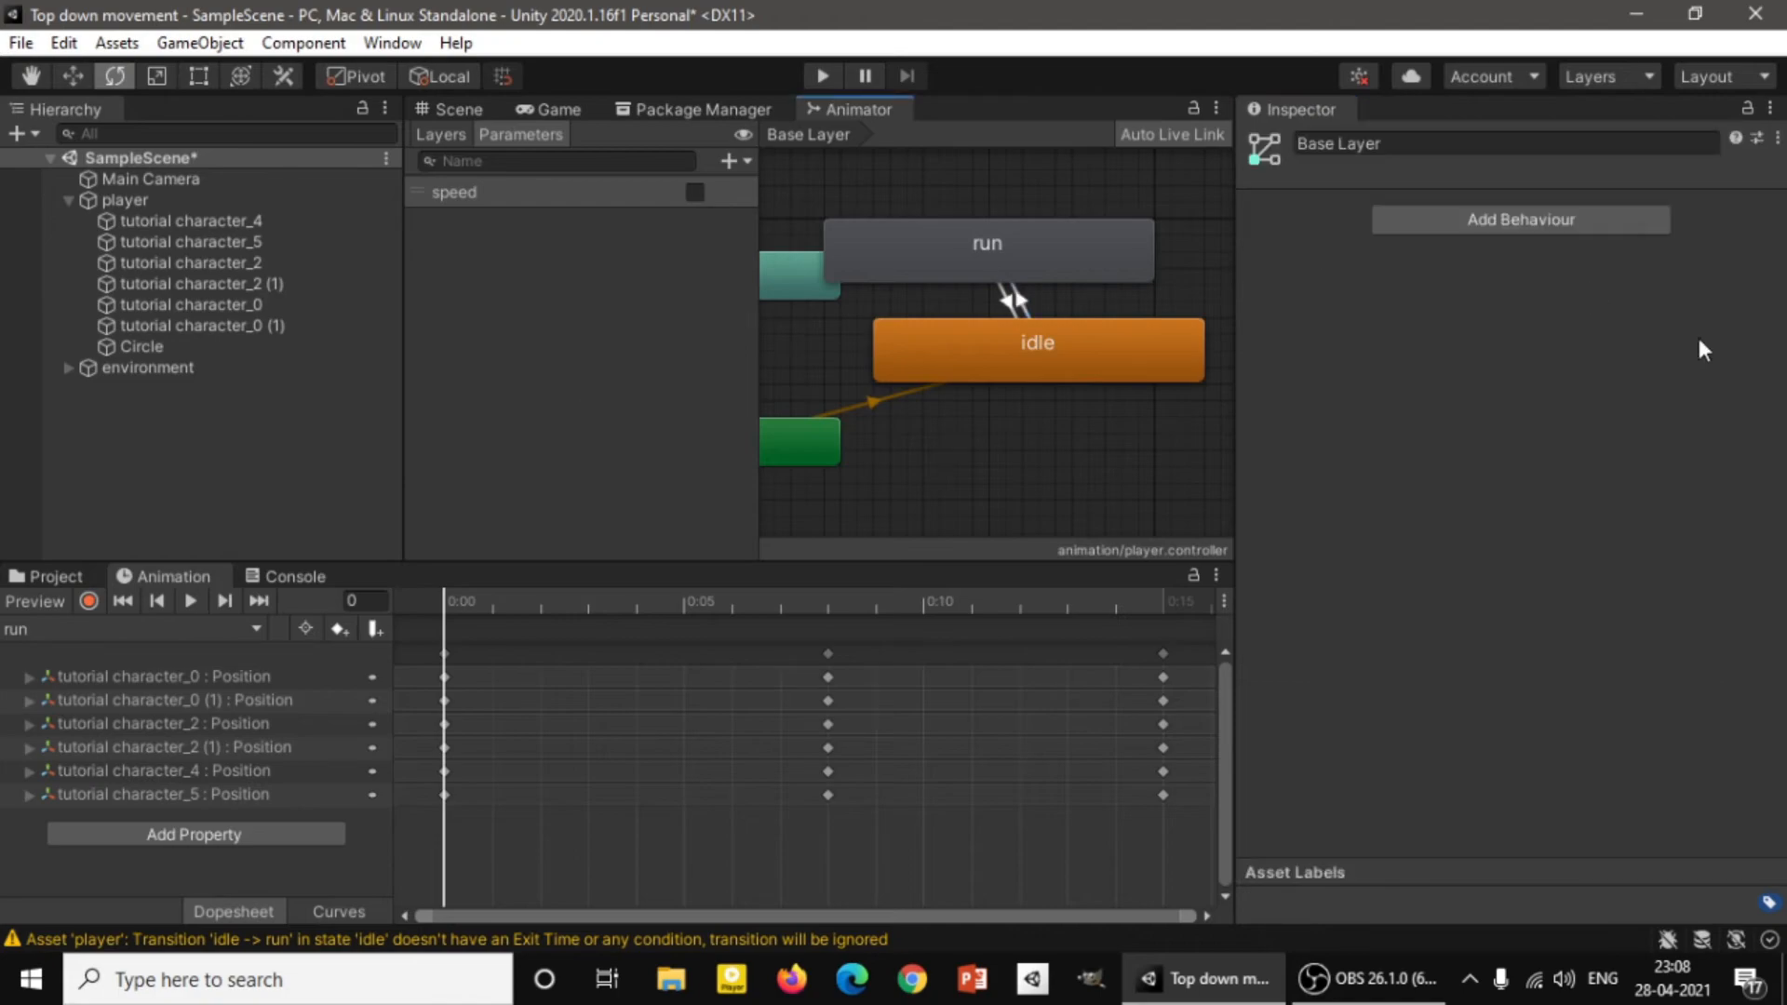
# Return to the scene, review the player object's components and show the project's assets.
pyautogui.click(456, 110)
pyautogui.scroll(5, 873, 447)
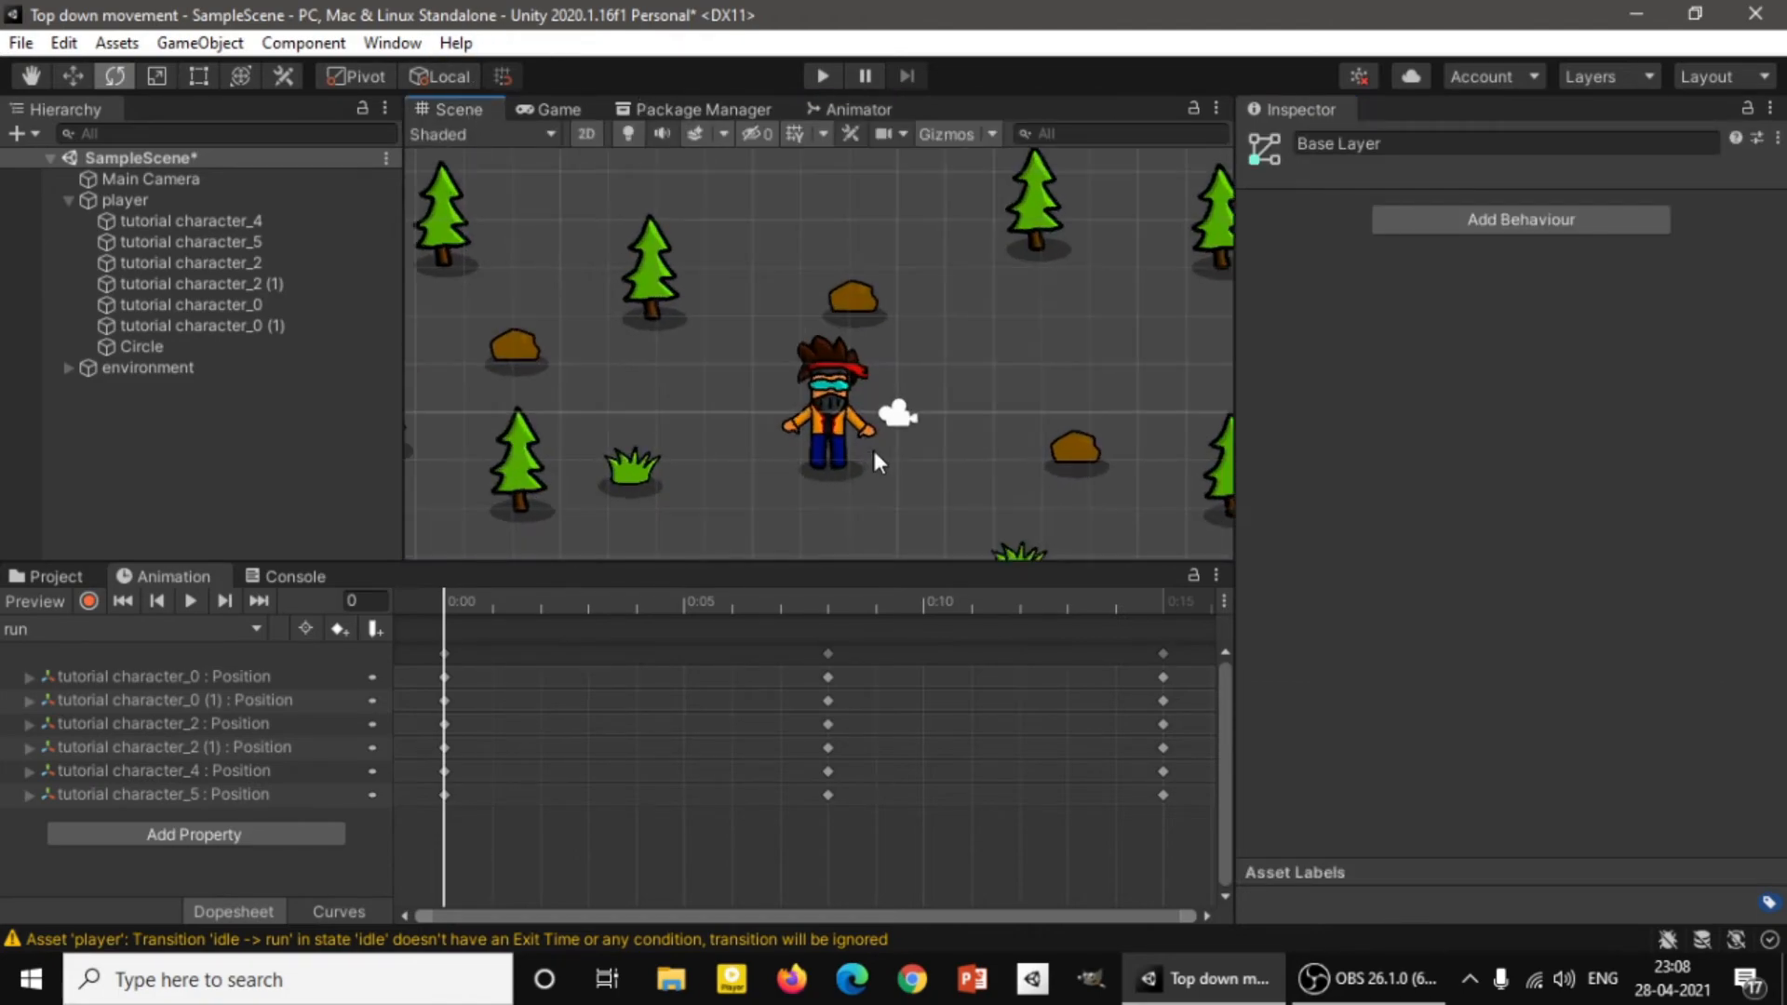
pyautogui.click(136, 199)
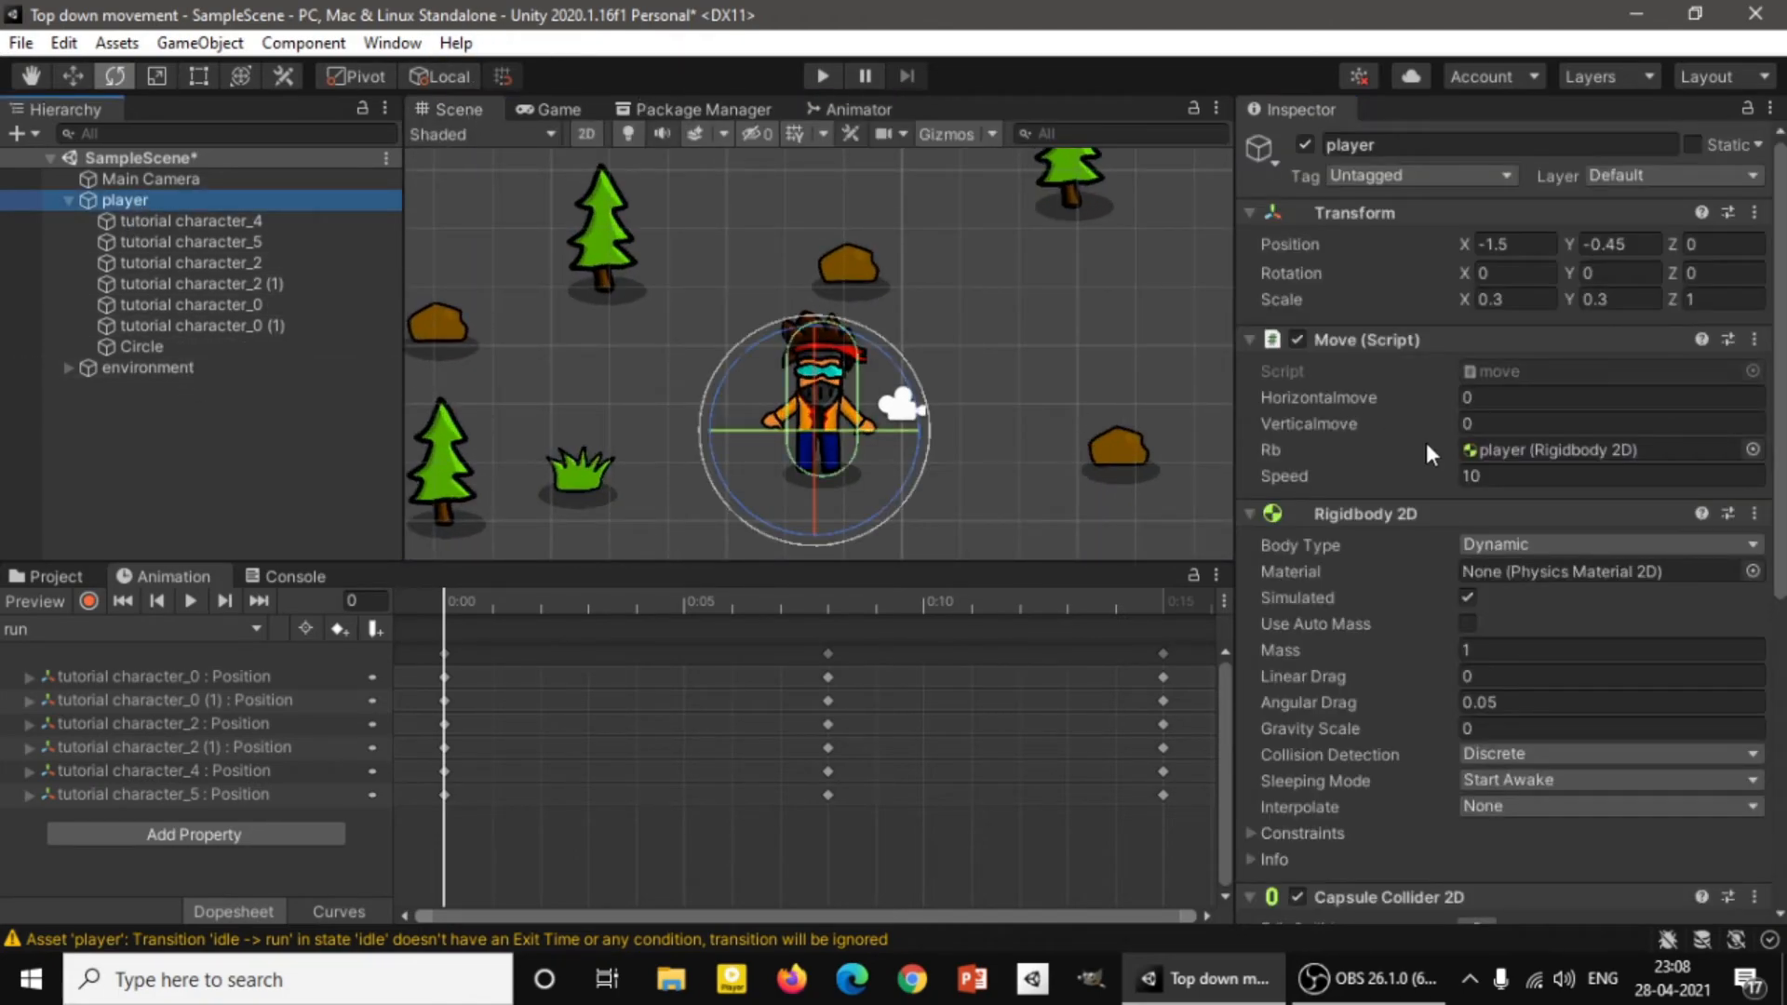
pyautogui.scroll(-10, 1438, 456)
pyautogui.click(46, 578)
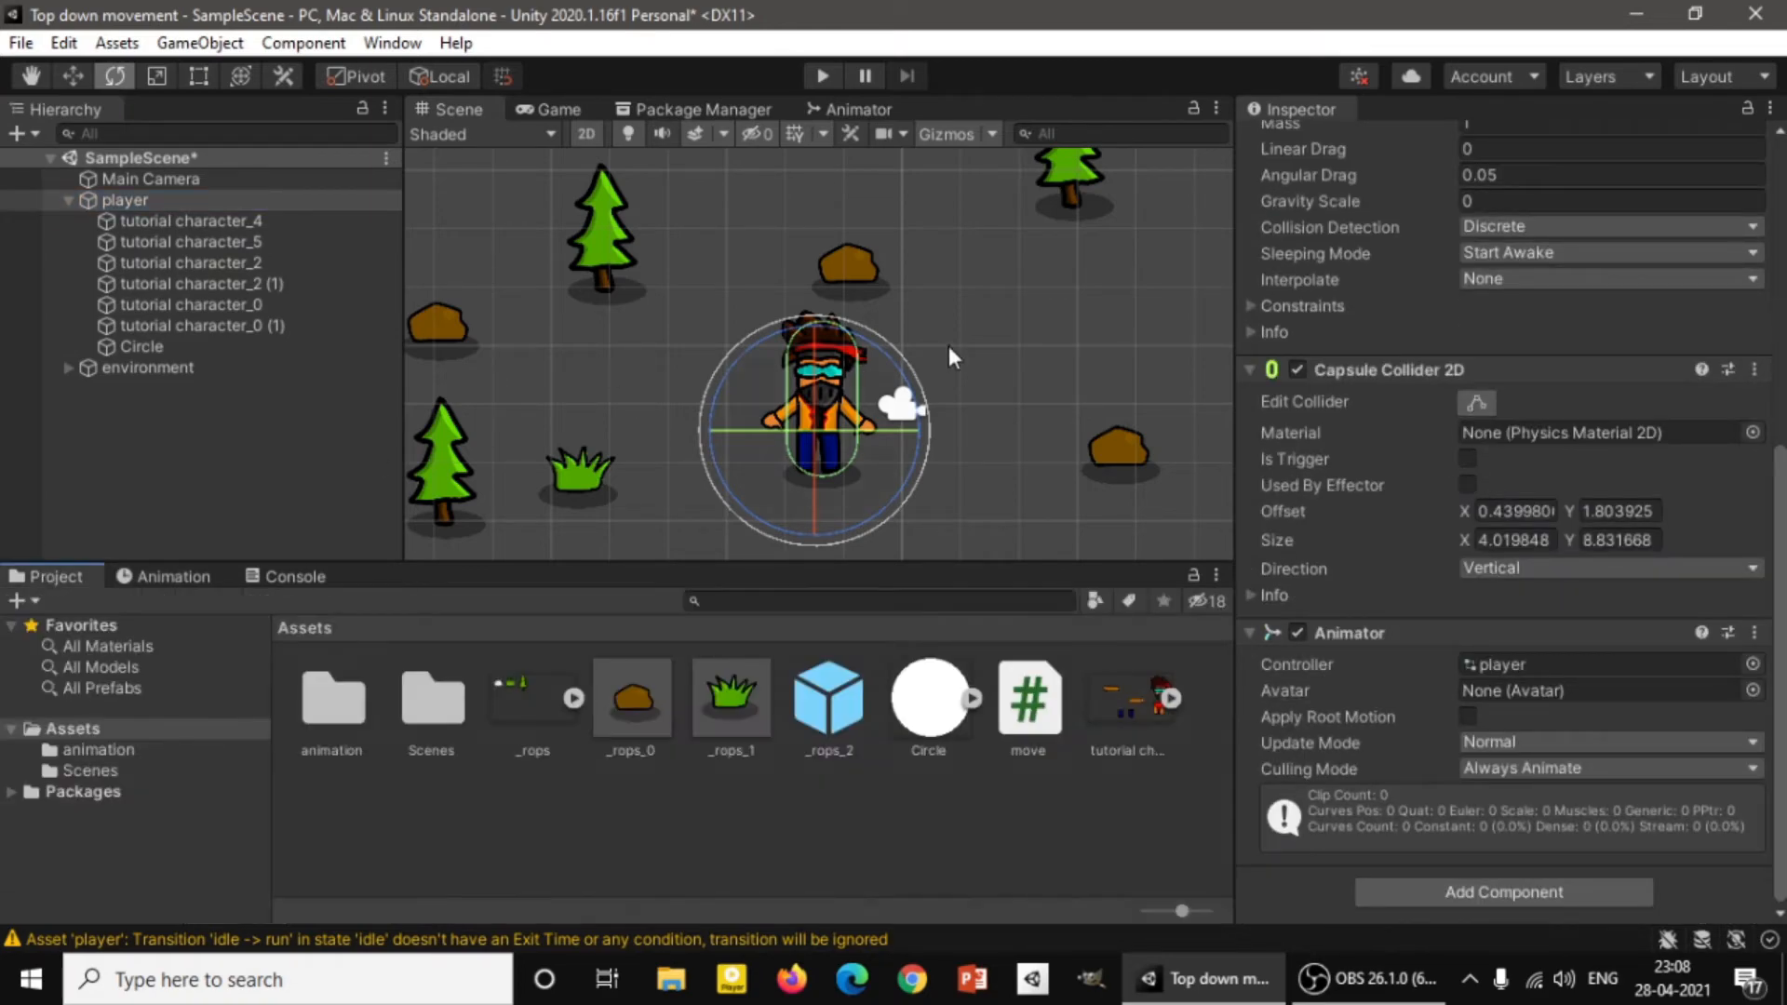
pyautogui.scroll(10, 1515, 371)
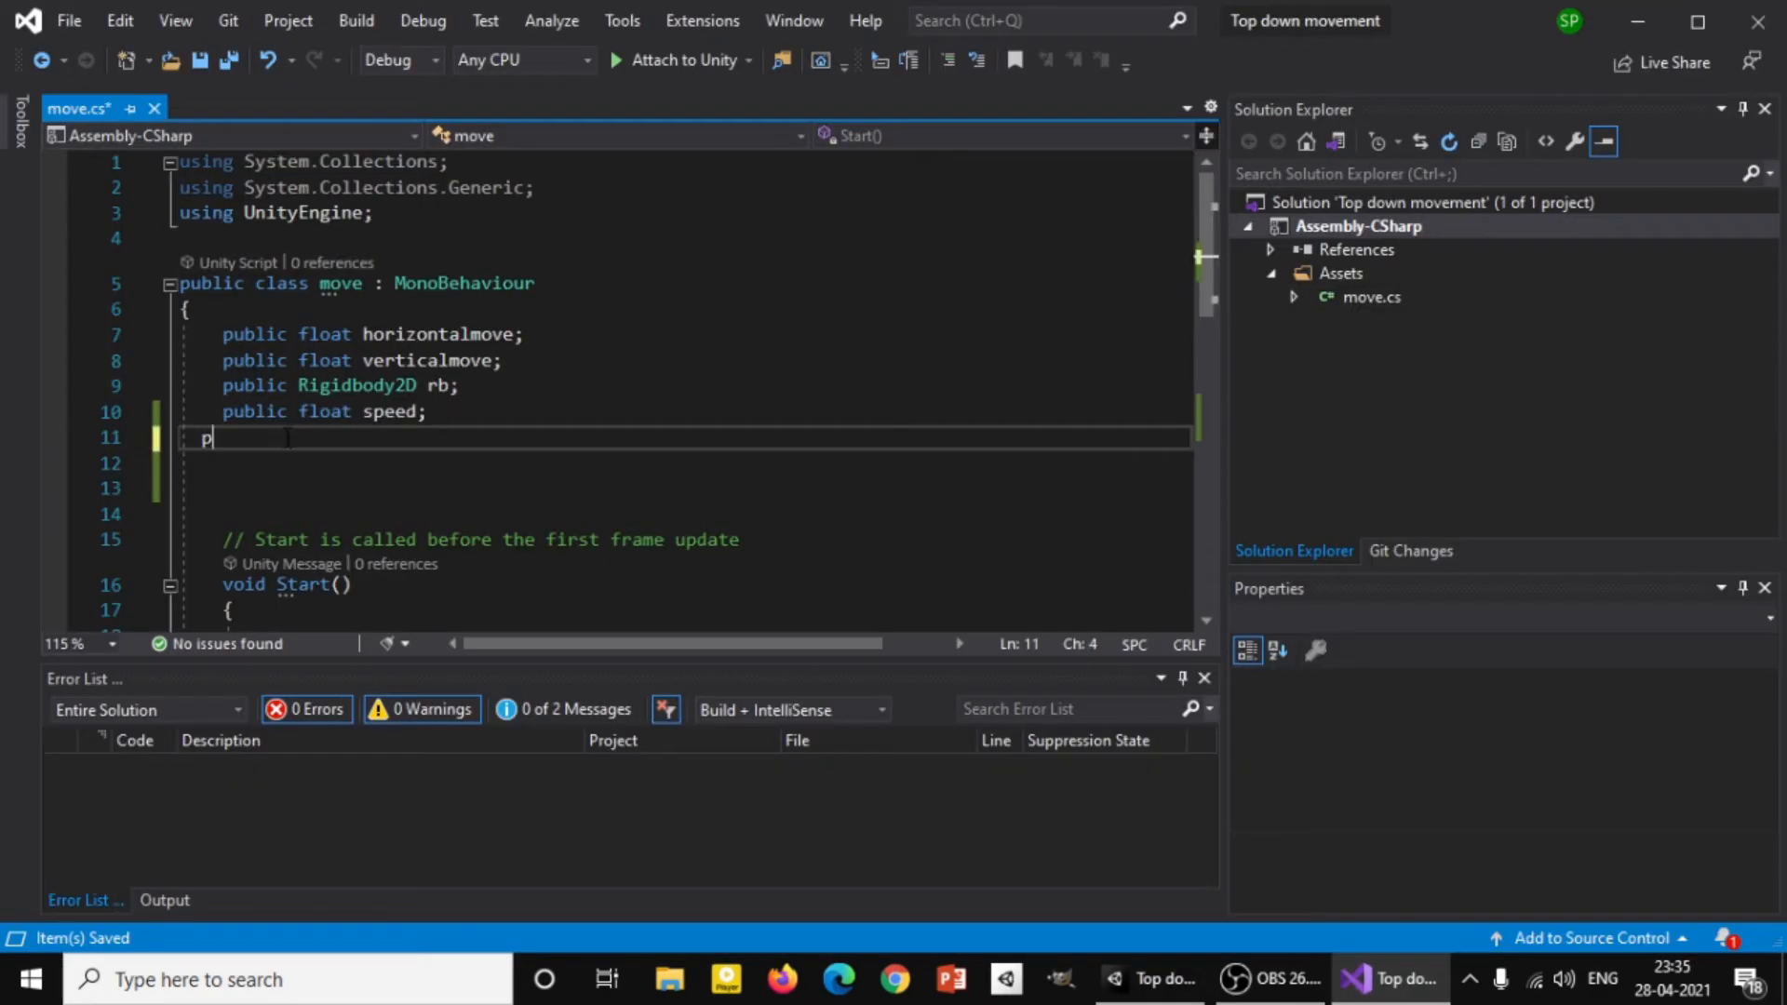
# In Visual Studio, declare a public Animator variable named playera below the speed field in move.cs and save the script.
pyautogui.write('public anim')
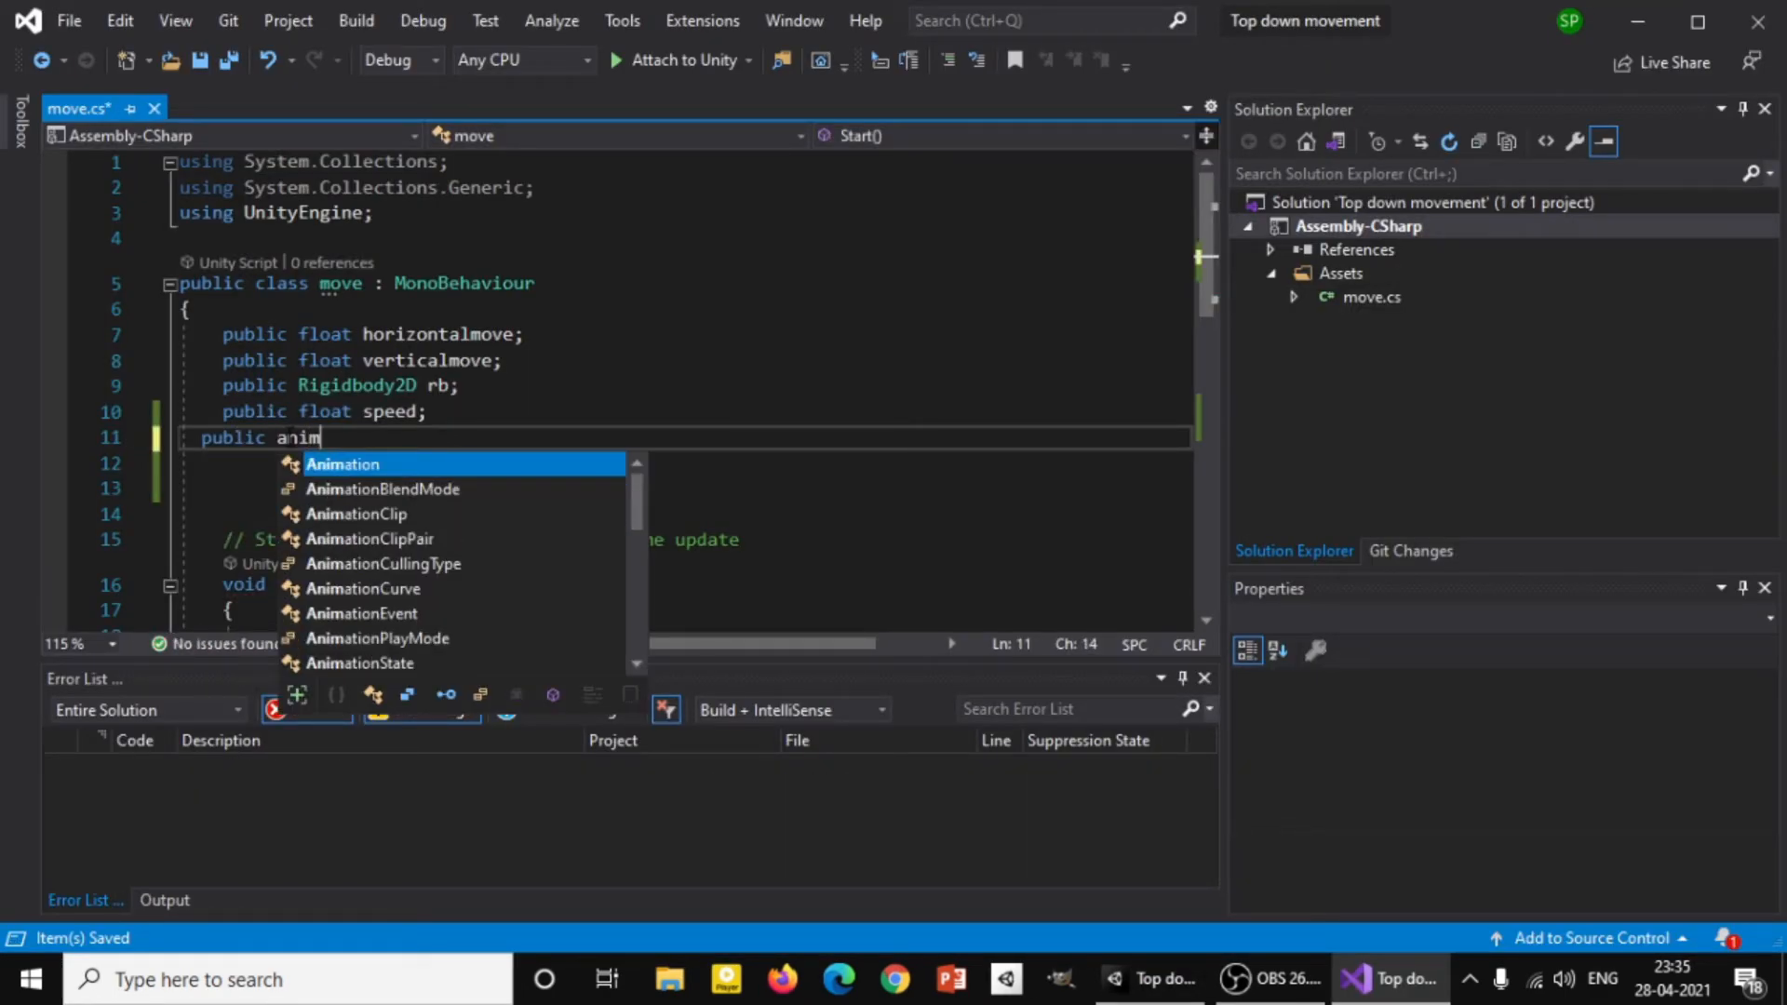
pyautogui.press('Tab')
pyautogui.press('BackSpace')
pyautogui.press('BackSpace')
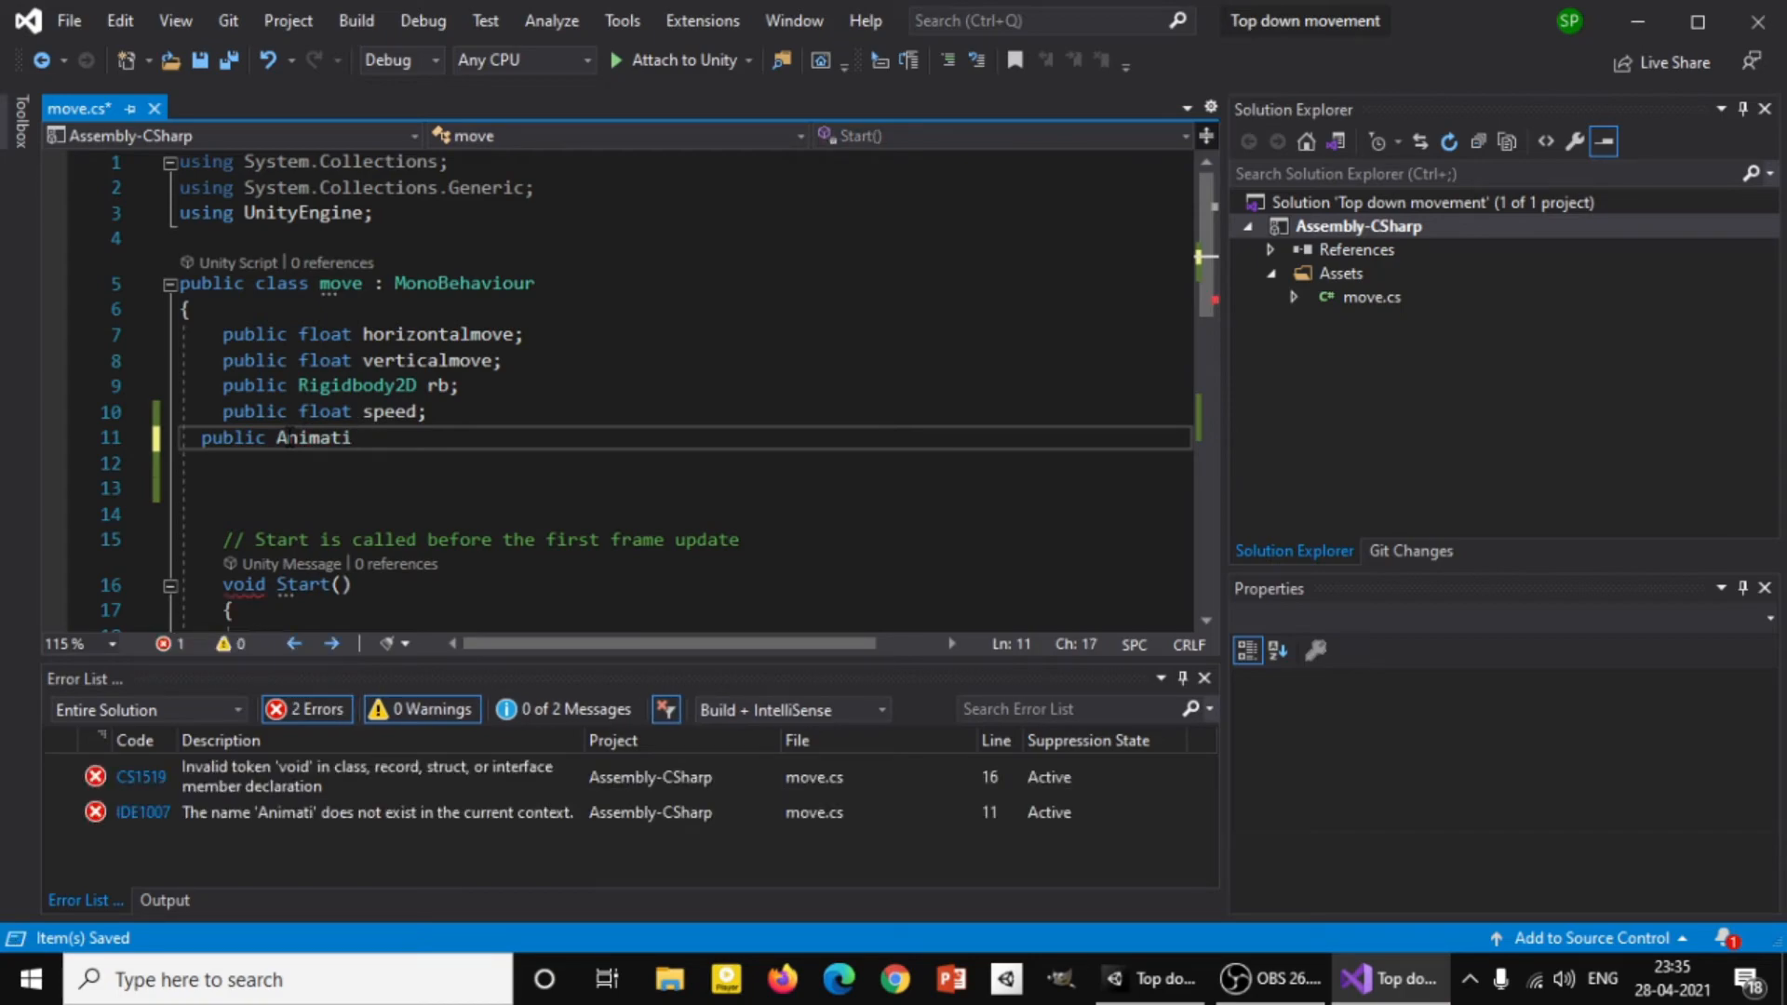
pyautogui.press('BackSpace')
pyautogui.write('or')
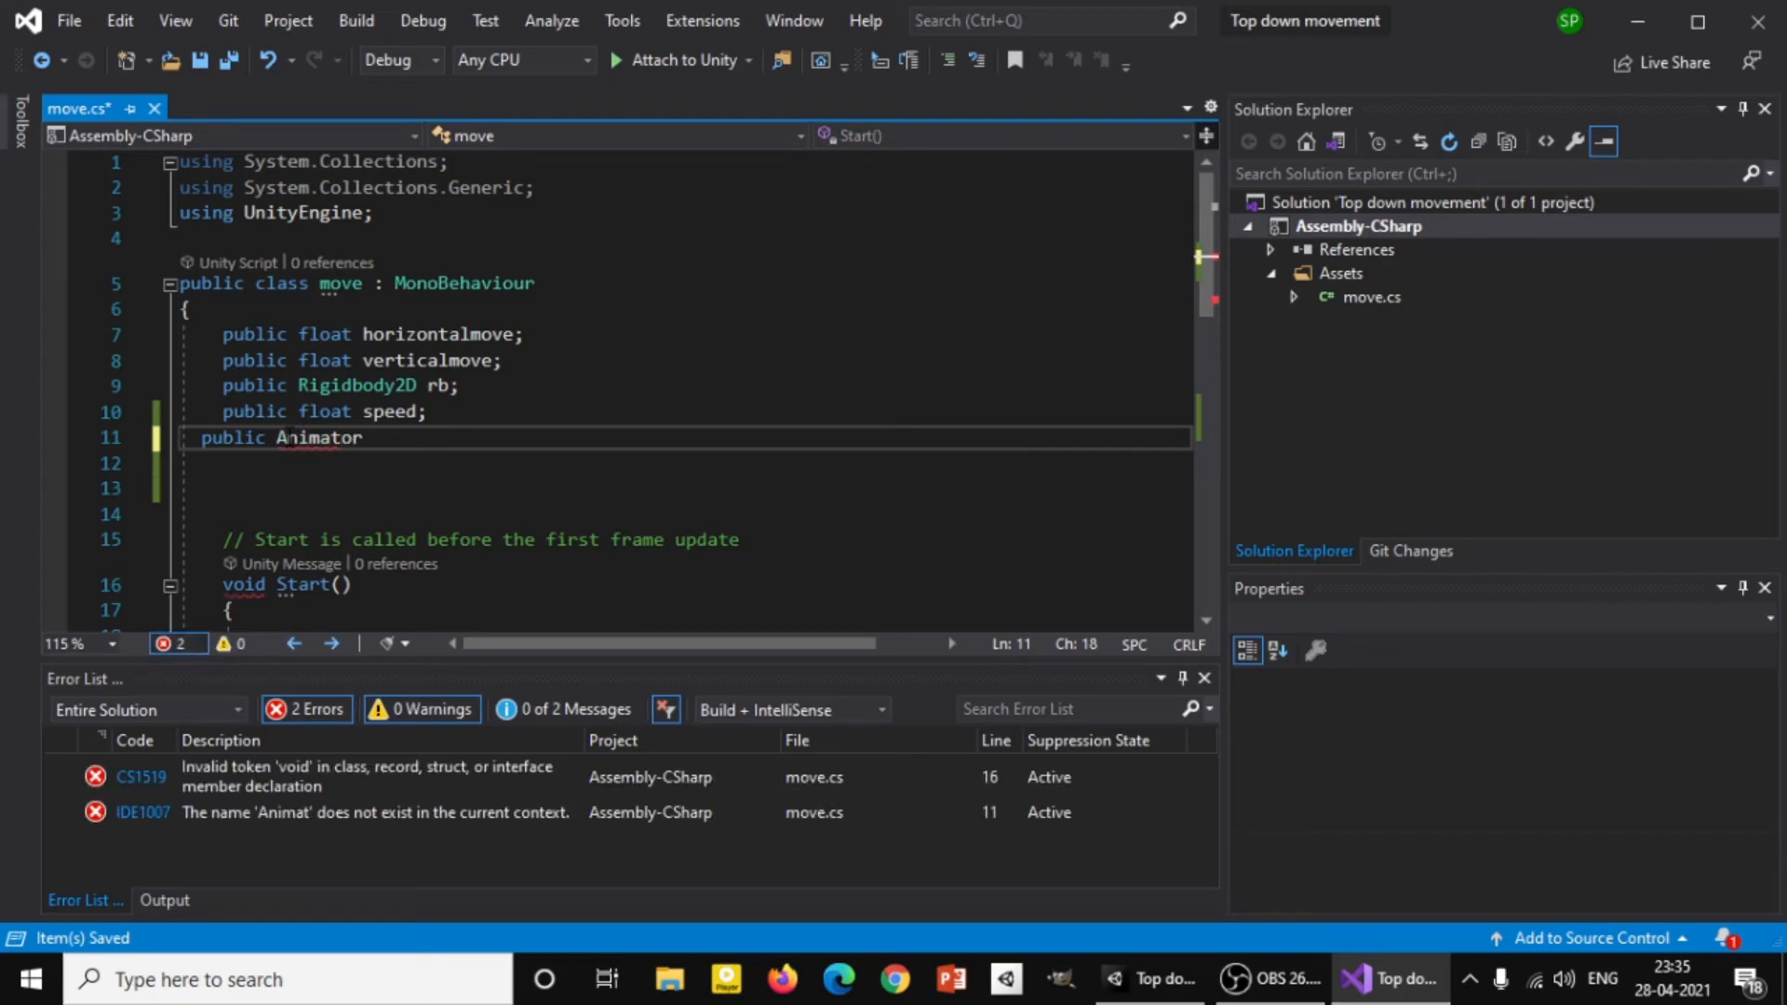
pyautogui.write(' player')
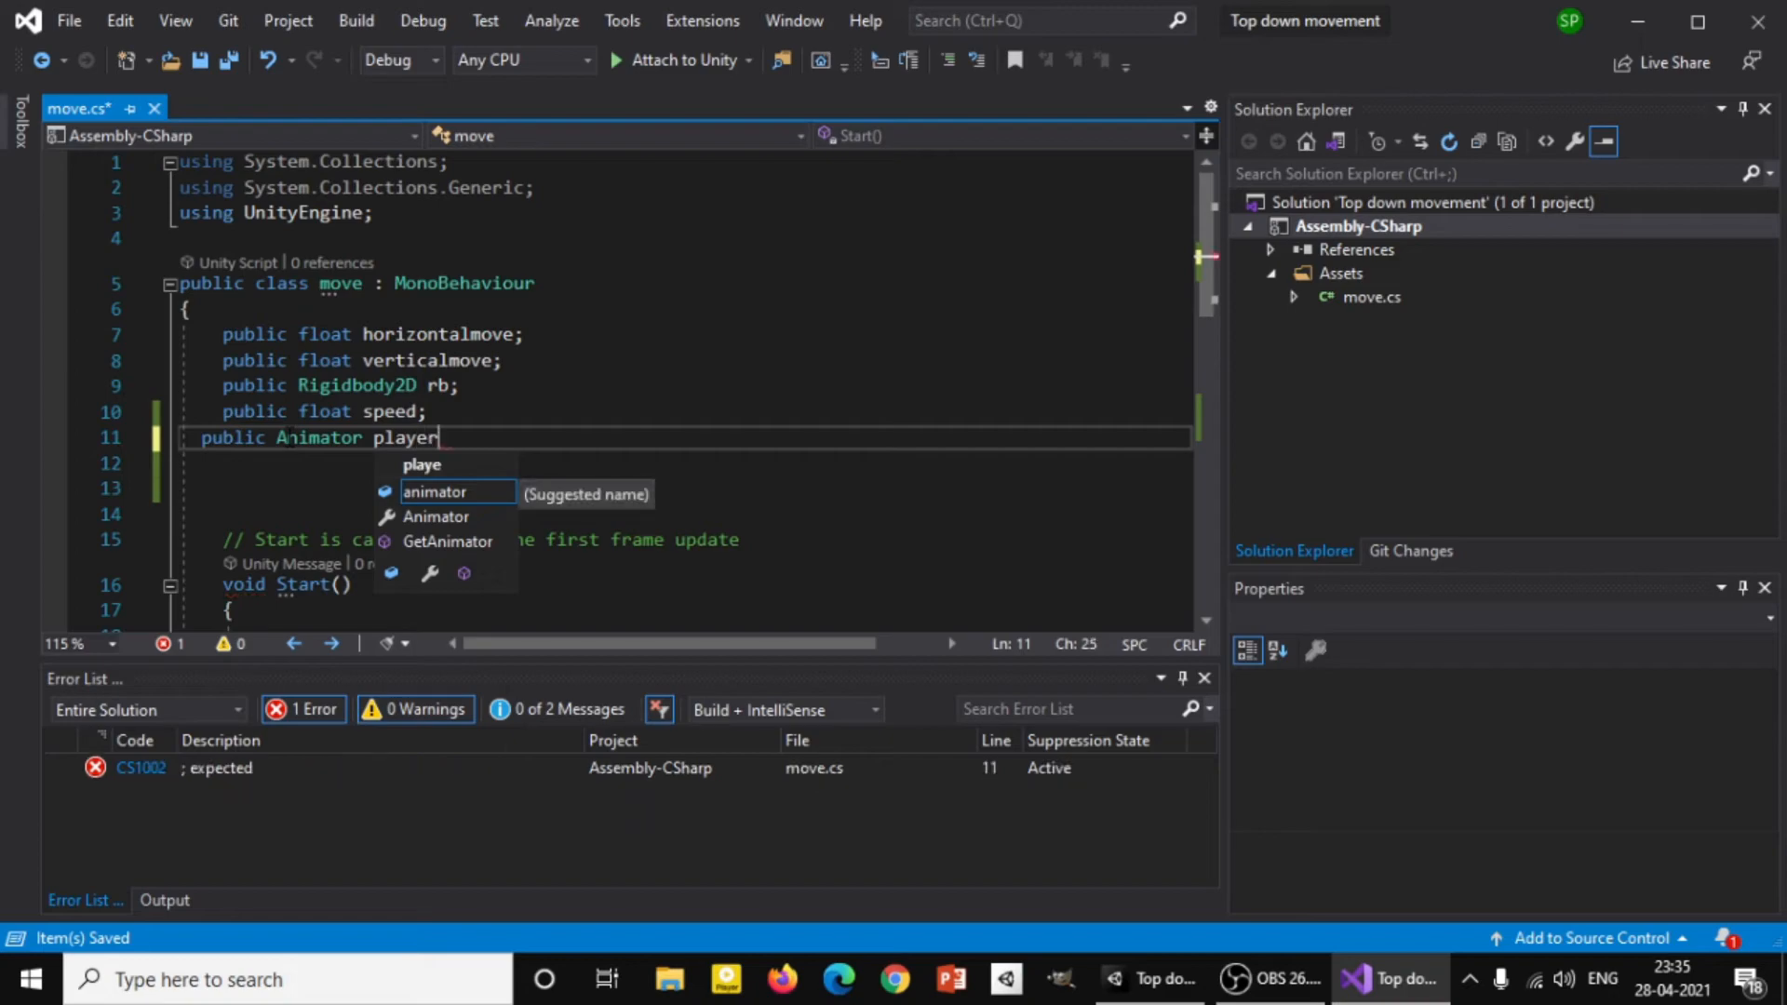
pyautogui.write('a;')
pyautogui.hotkey('ctrl', 's')
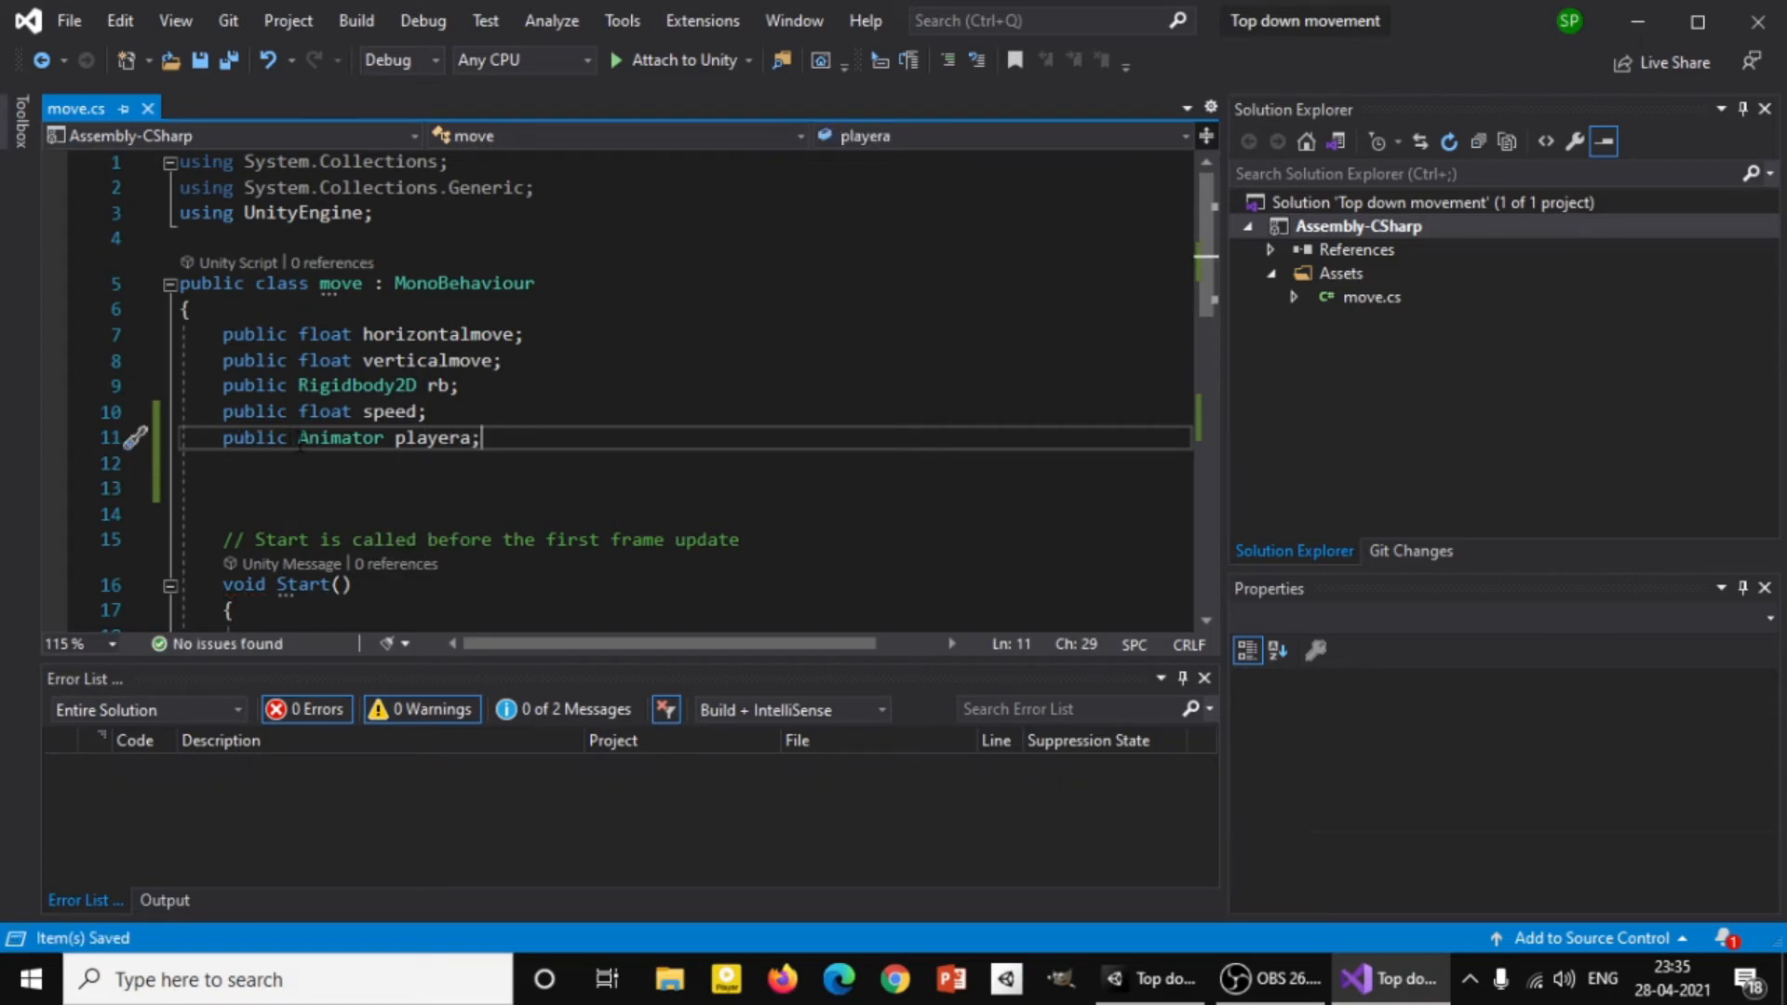
# Add an empty void method named Animation() below the Update method.
pyautogui.scroll(-6, 699, 484)
pyautogui.click(299, 459)
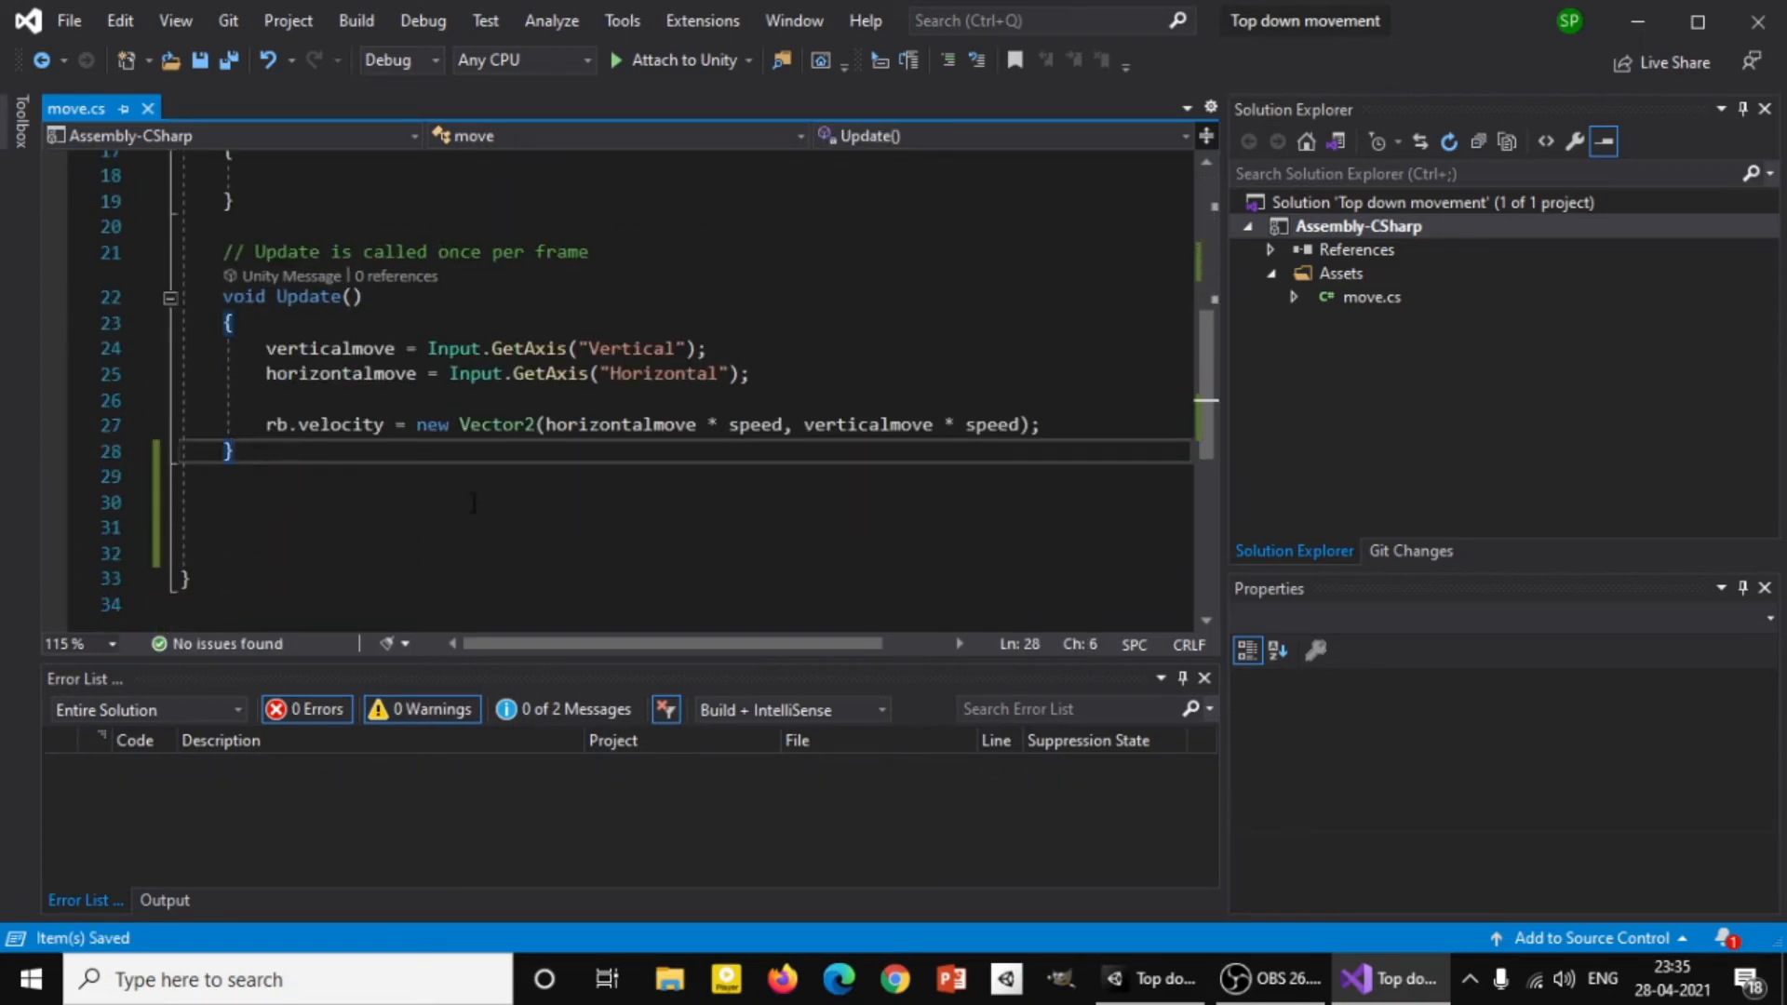
pyautogui.press('Return')
pyautogui.press('Return')
pyautogui.write('id')
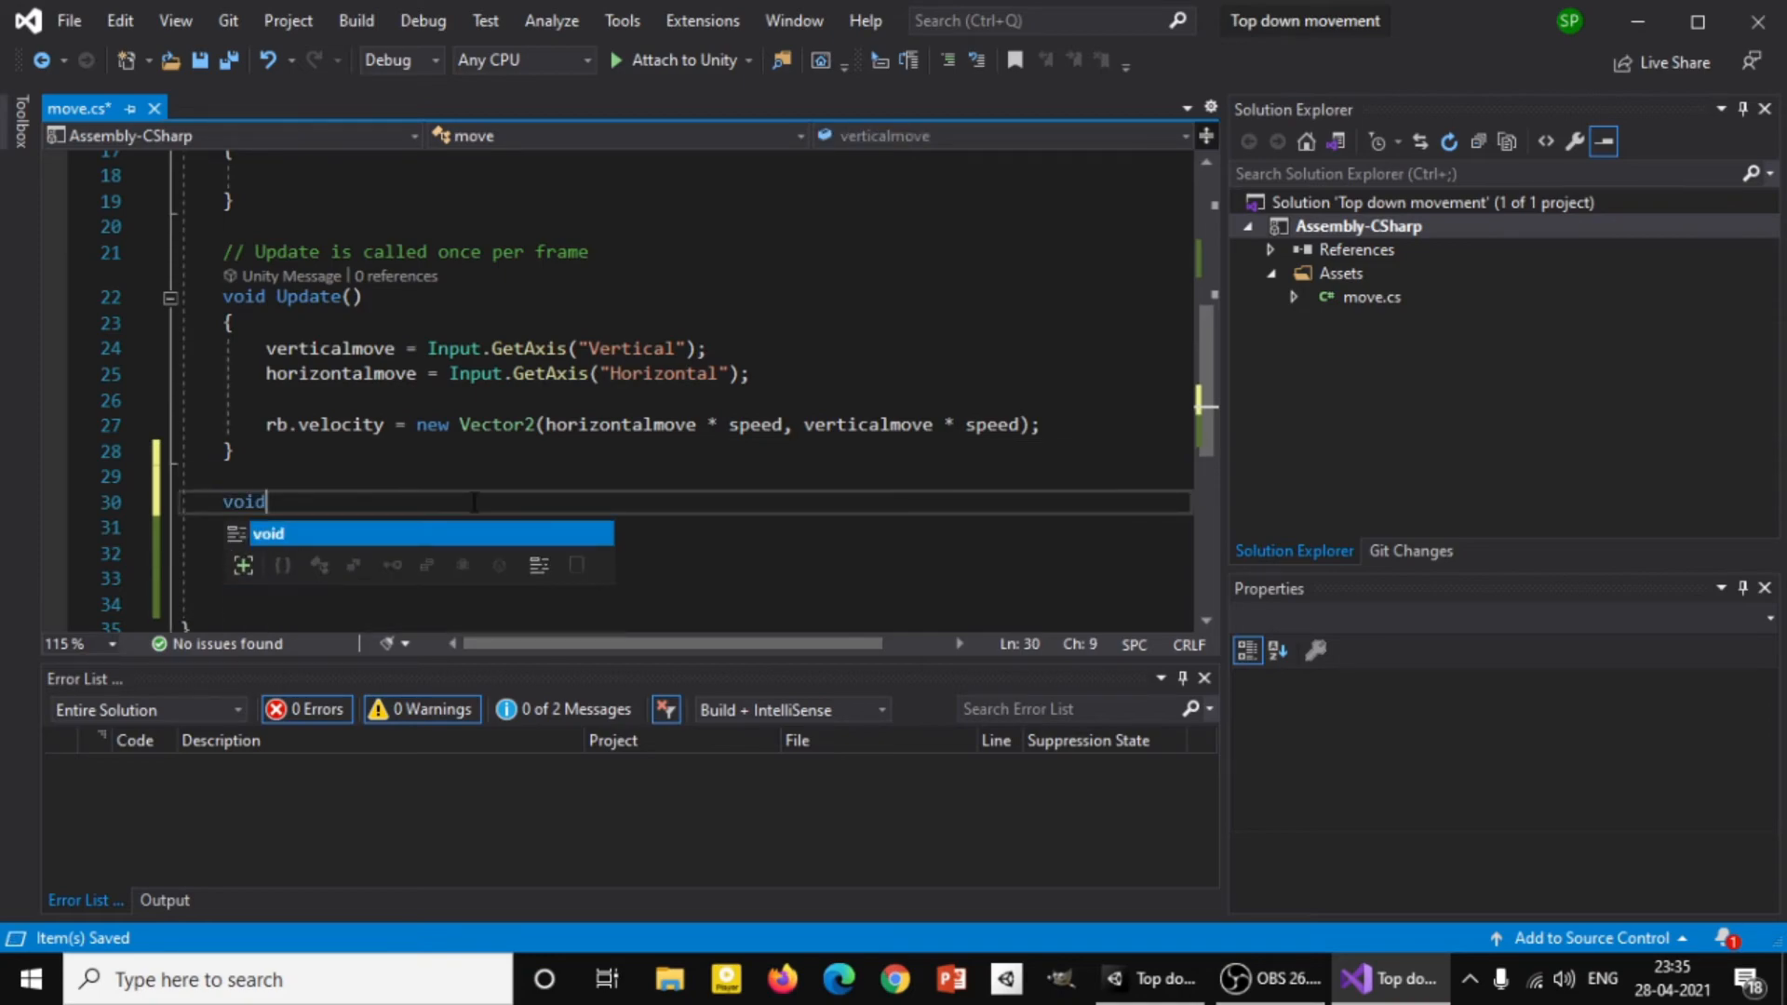
pyautogui.write(' anima')
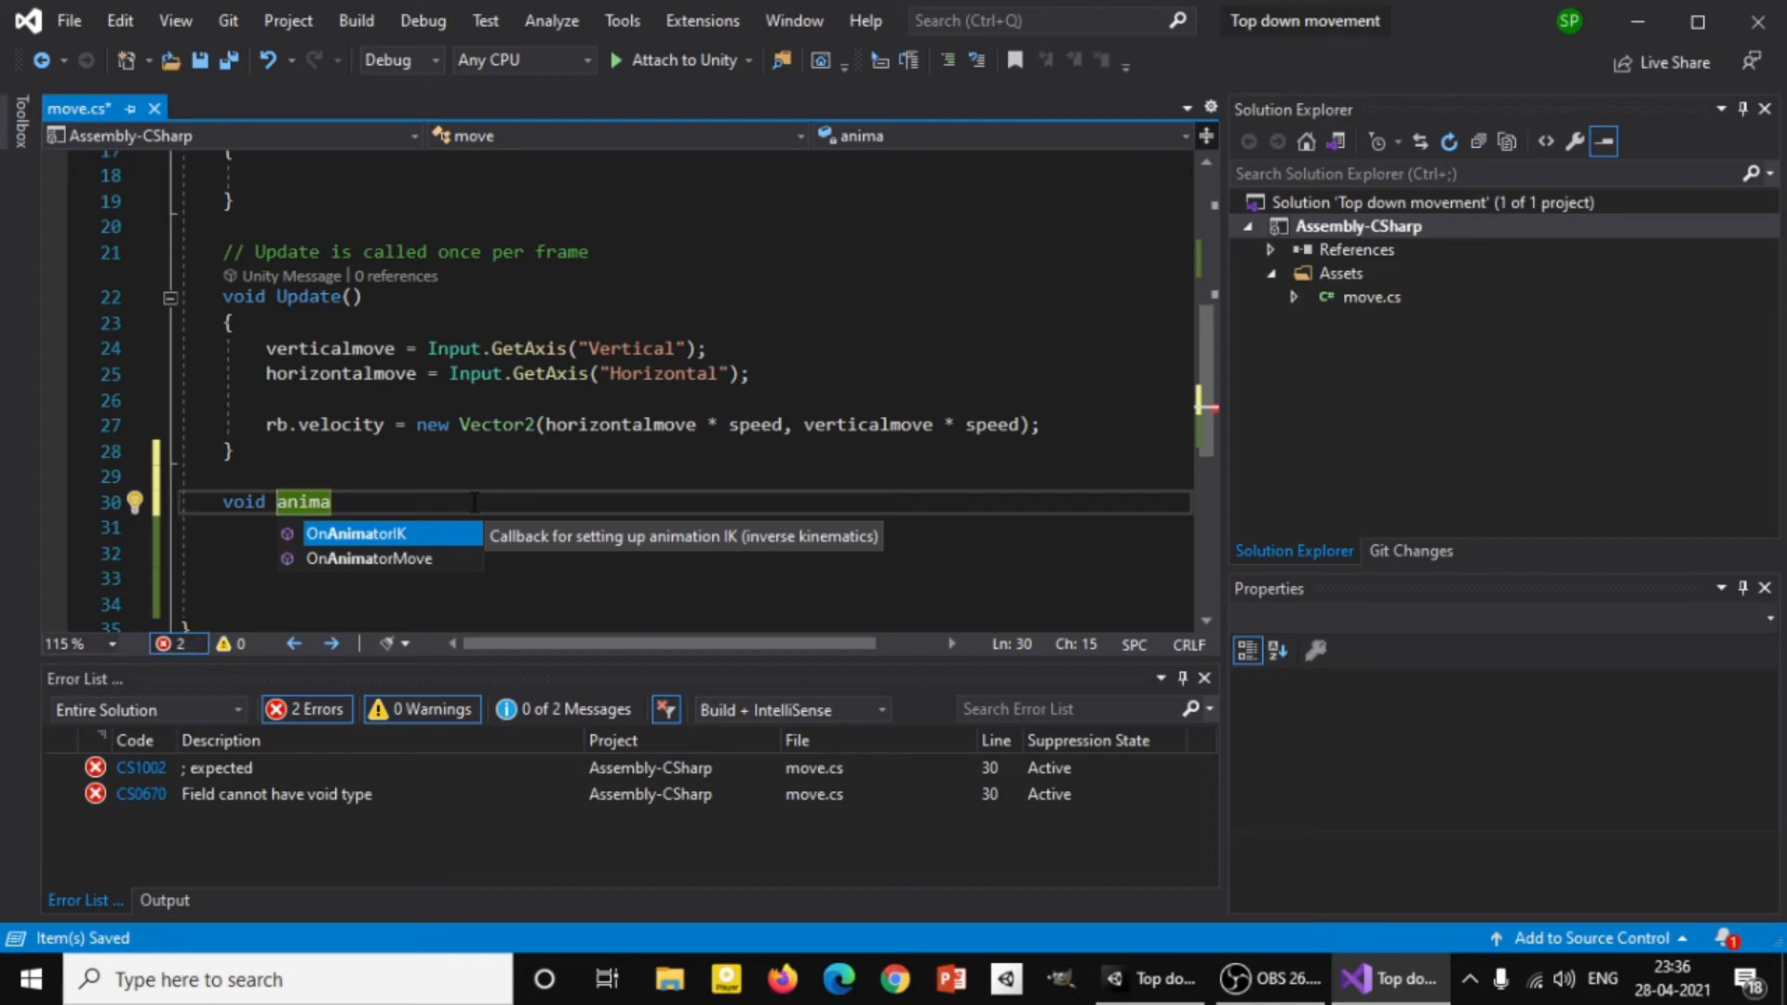
pyautogui.write('tion()')
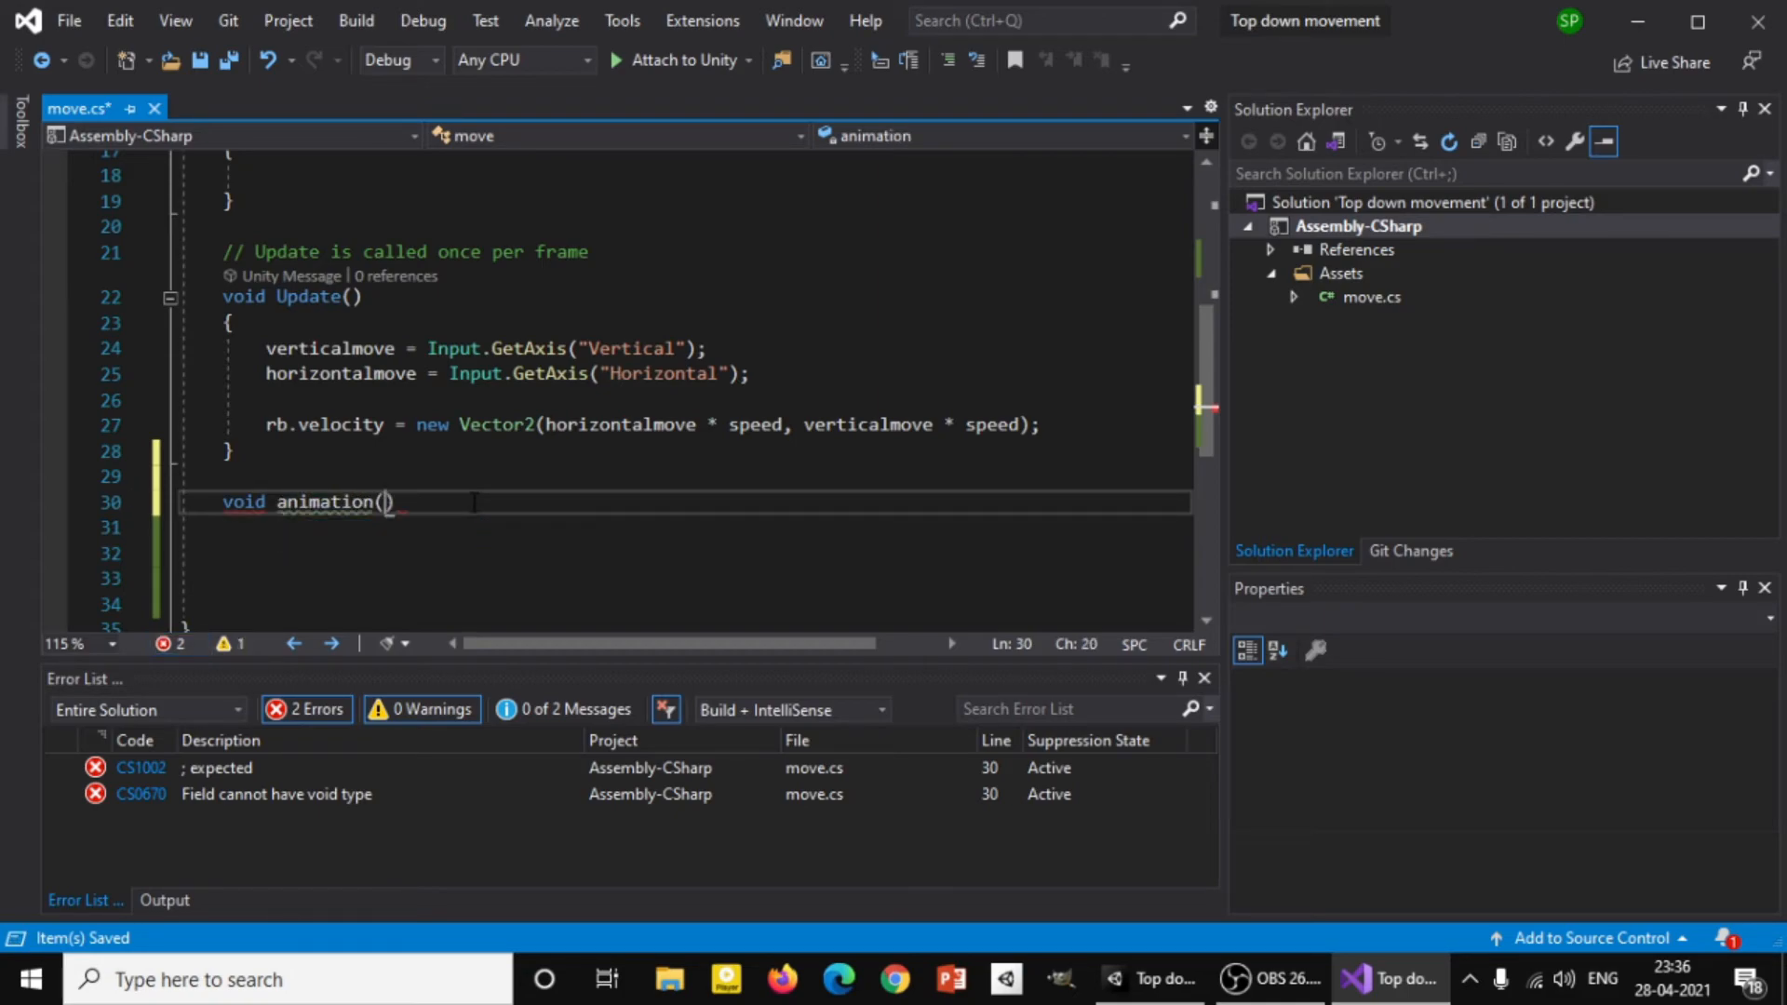
pyautogui.press('Return')
pyautogui.write('{')
pyautogui.press('Return')
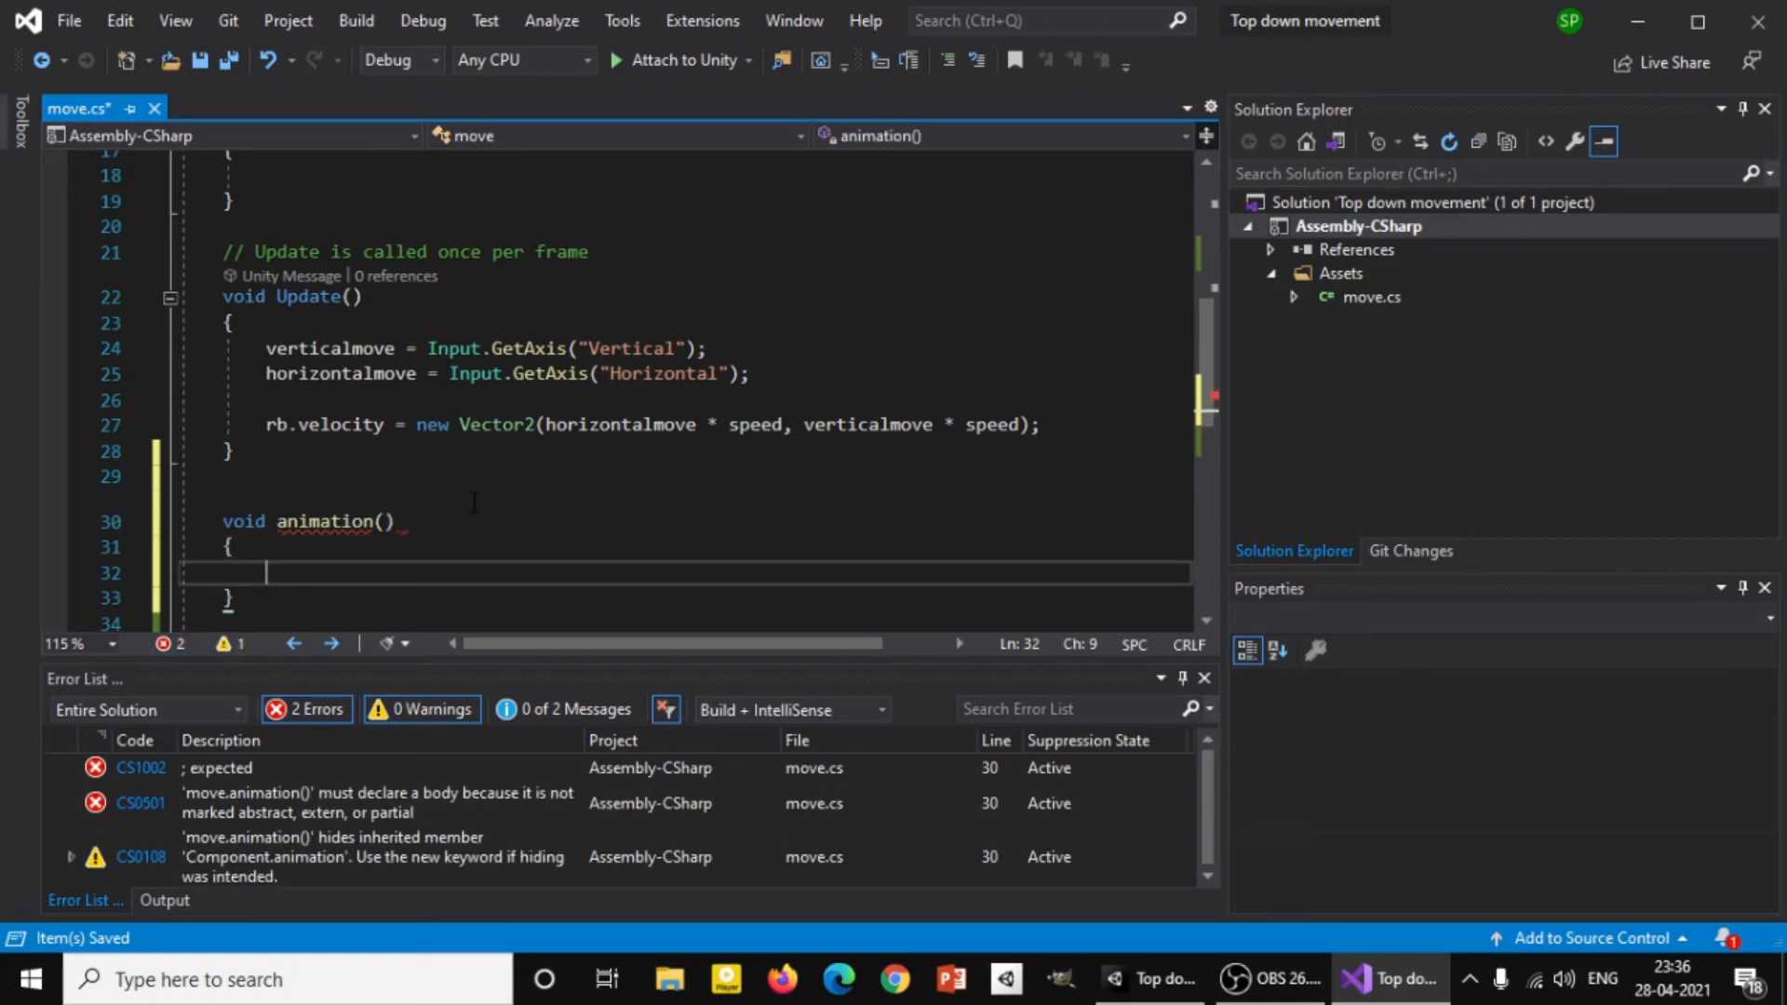
pyautogui.scroll(-1, 493, 497)
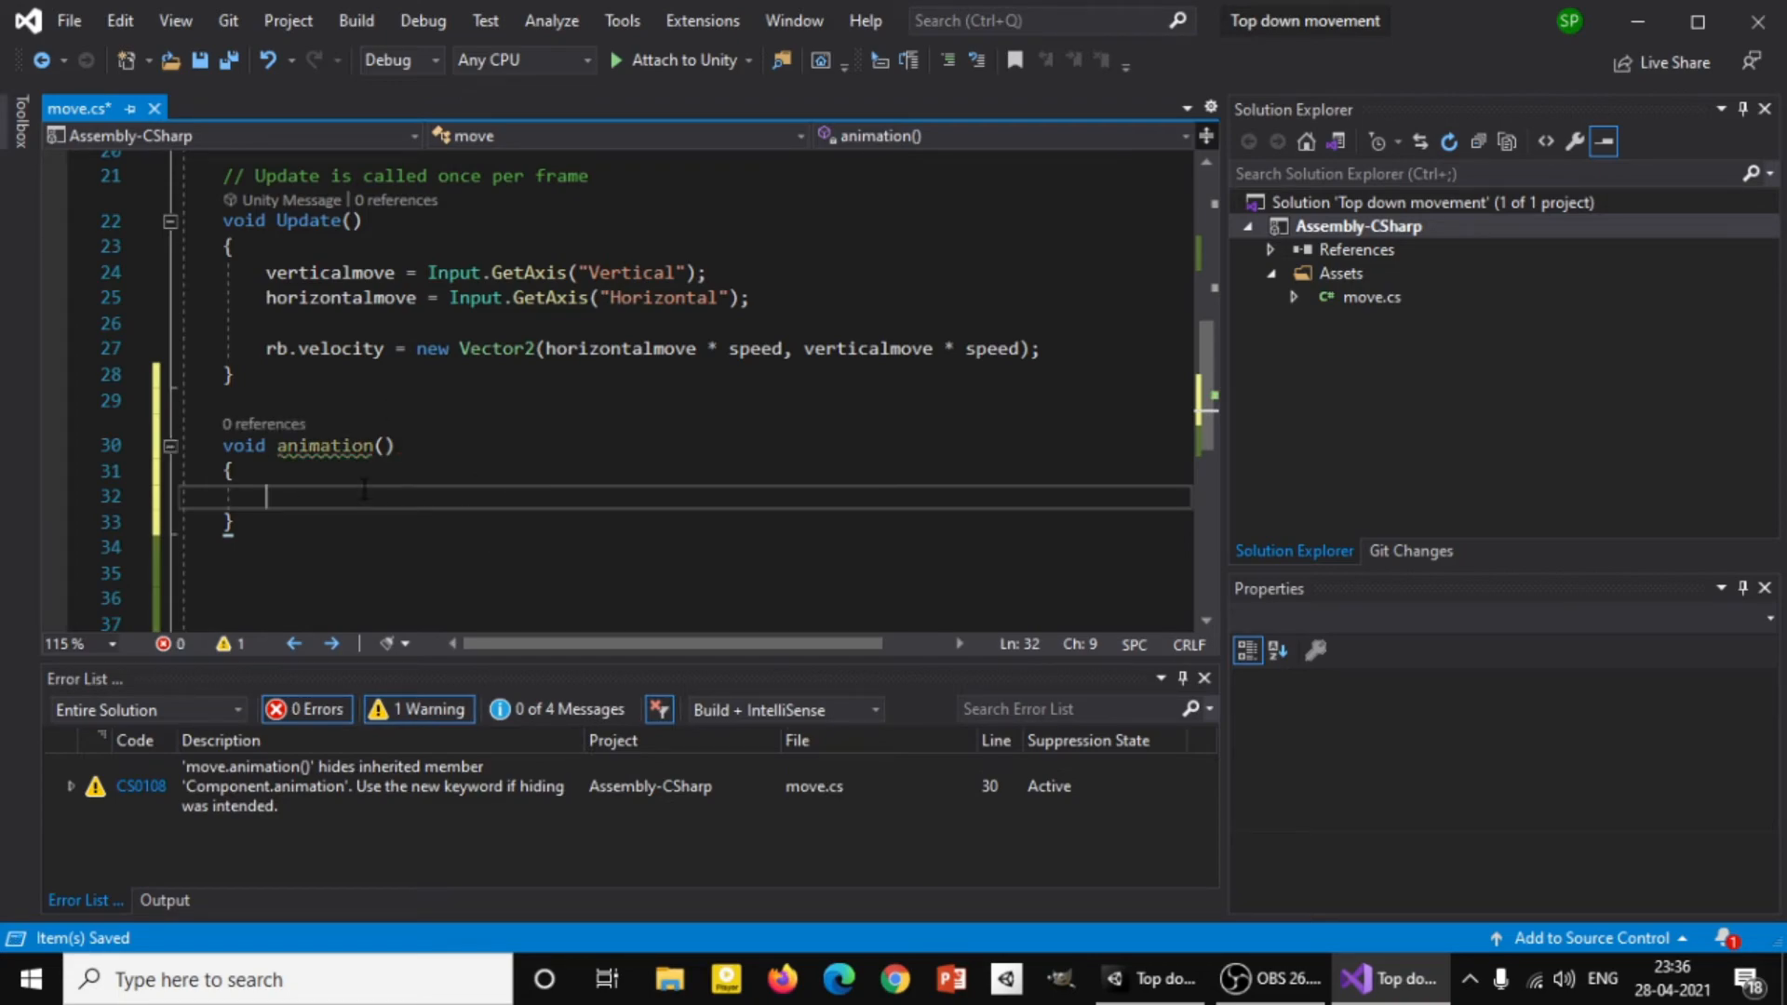
pyautogui.click(278, 445)
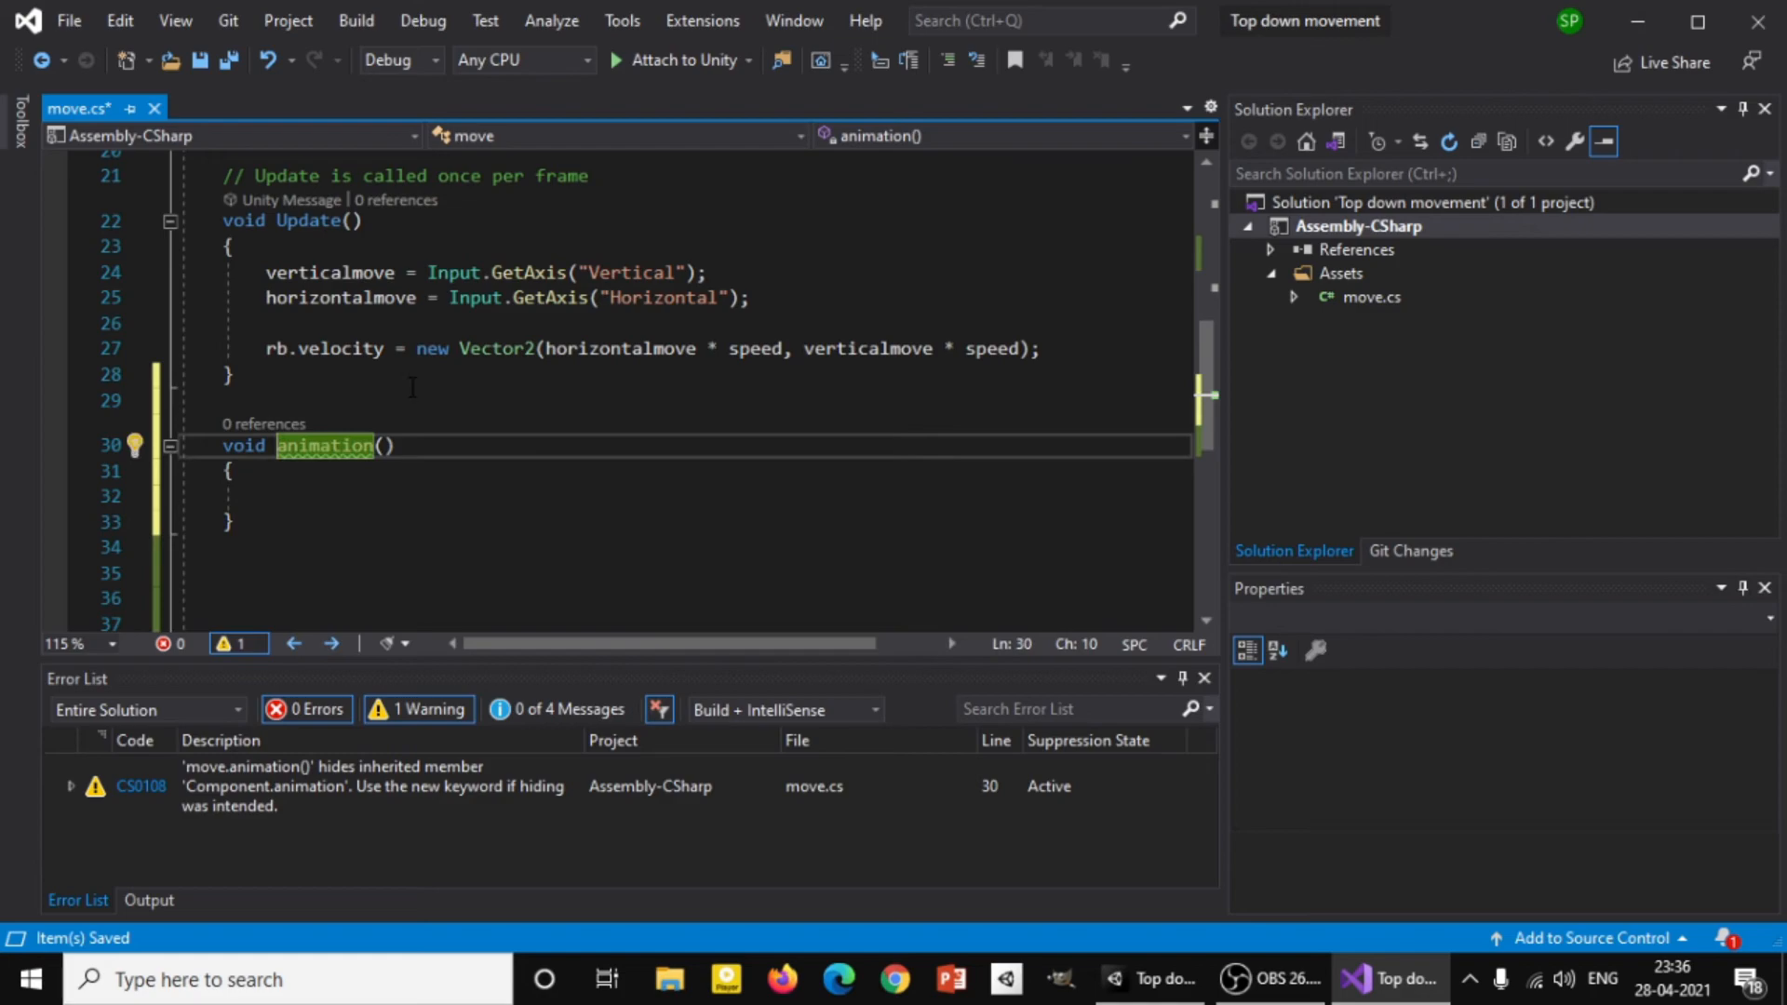
pyautogui.write('A')
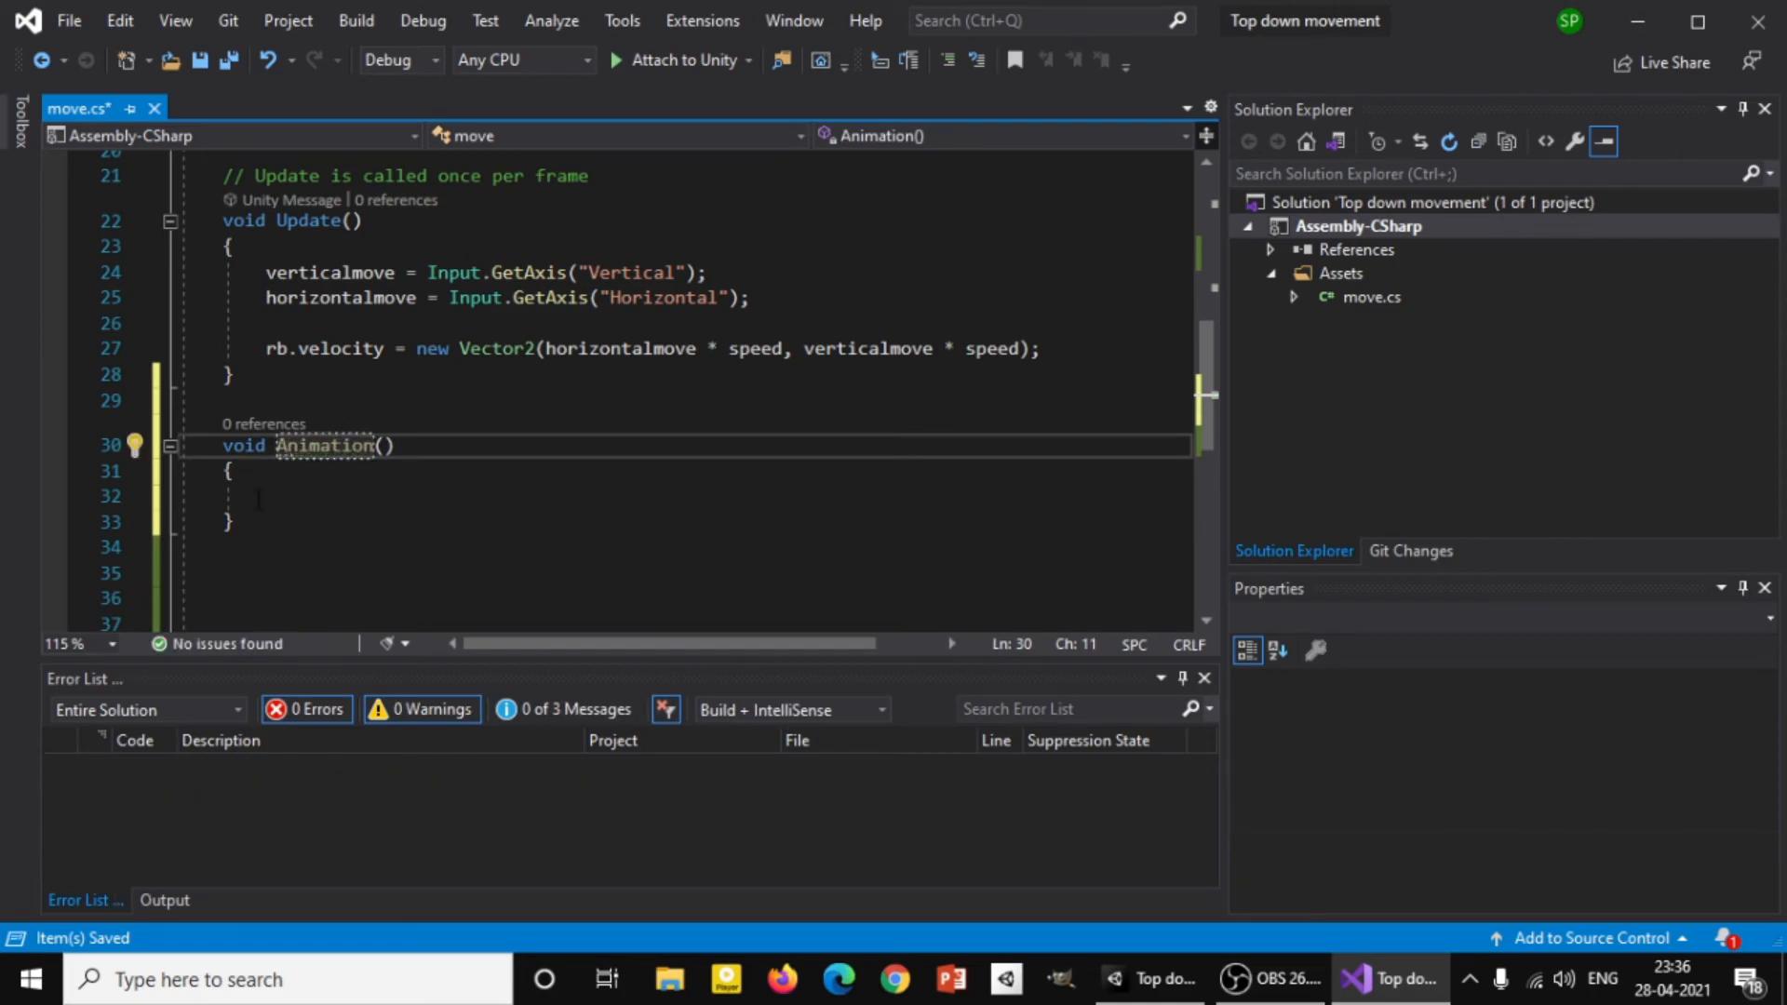
# Inside Animation(), add an if block with the condition verticalmove !=0 || horizontalmove !=0.
pyautogui.click(276, 496)
pyautogui.write('if')
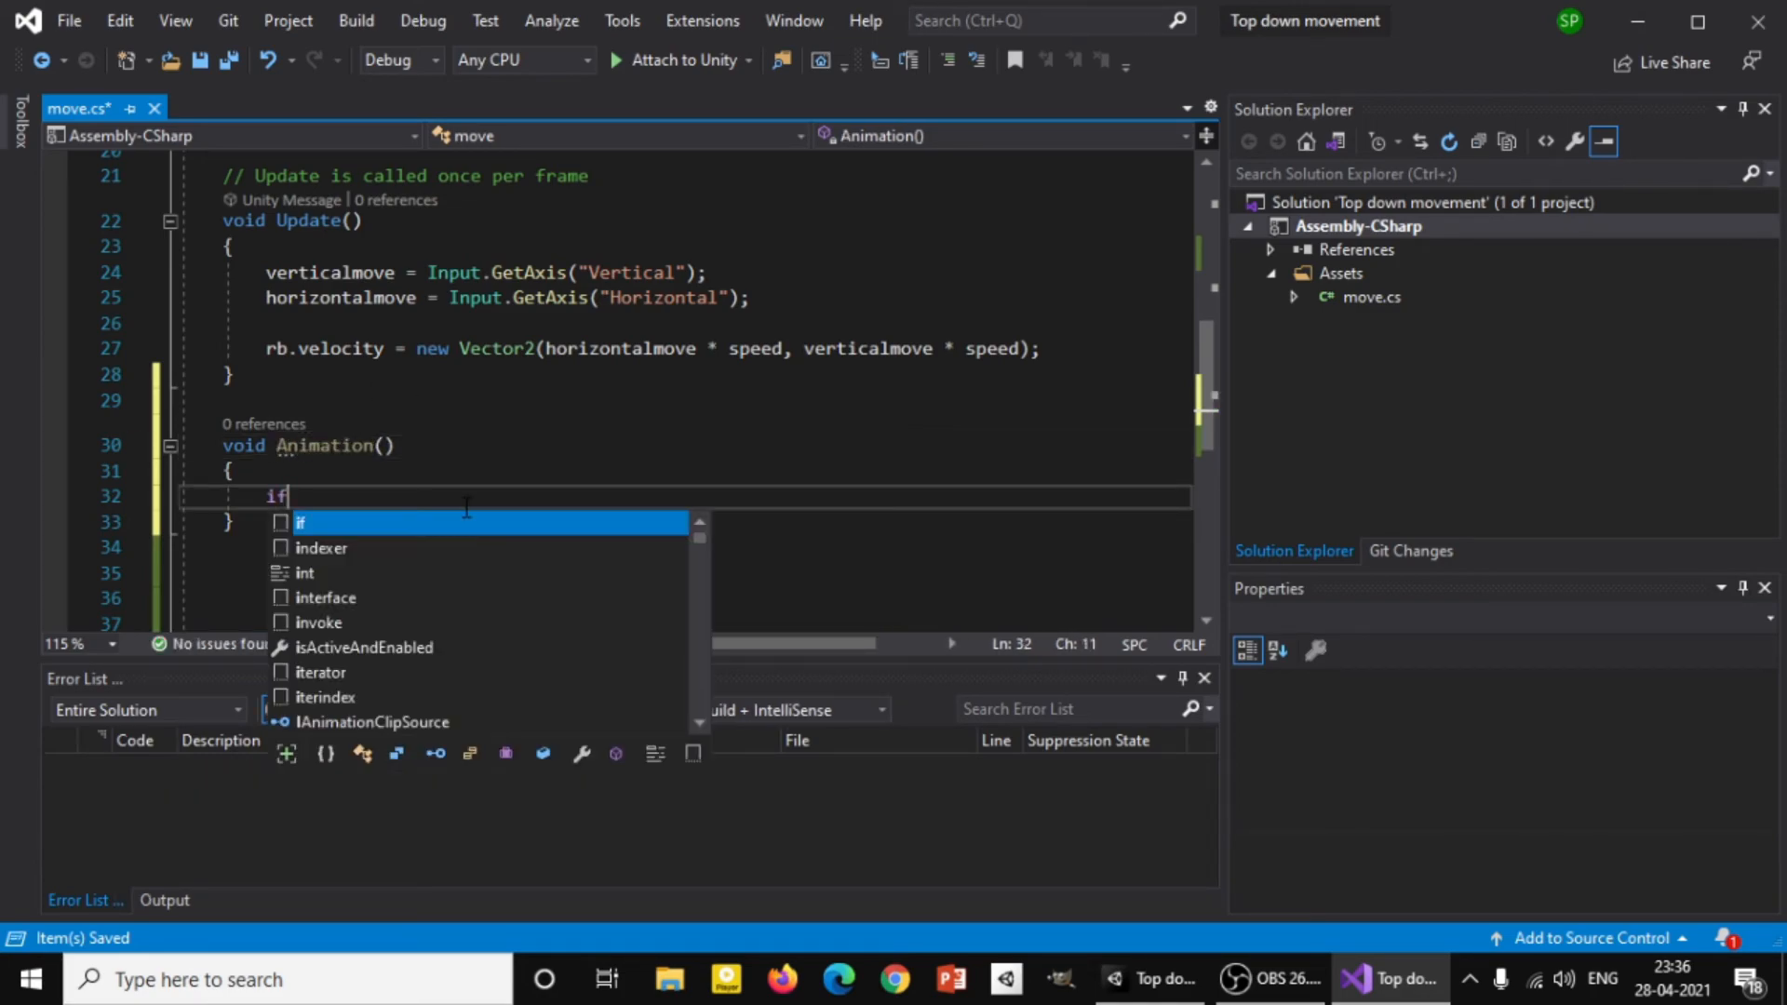
pyautogui.press('Escape')
pyautogui.write('(')
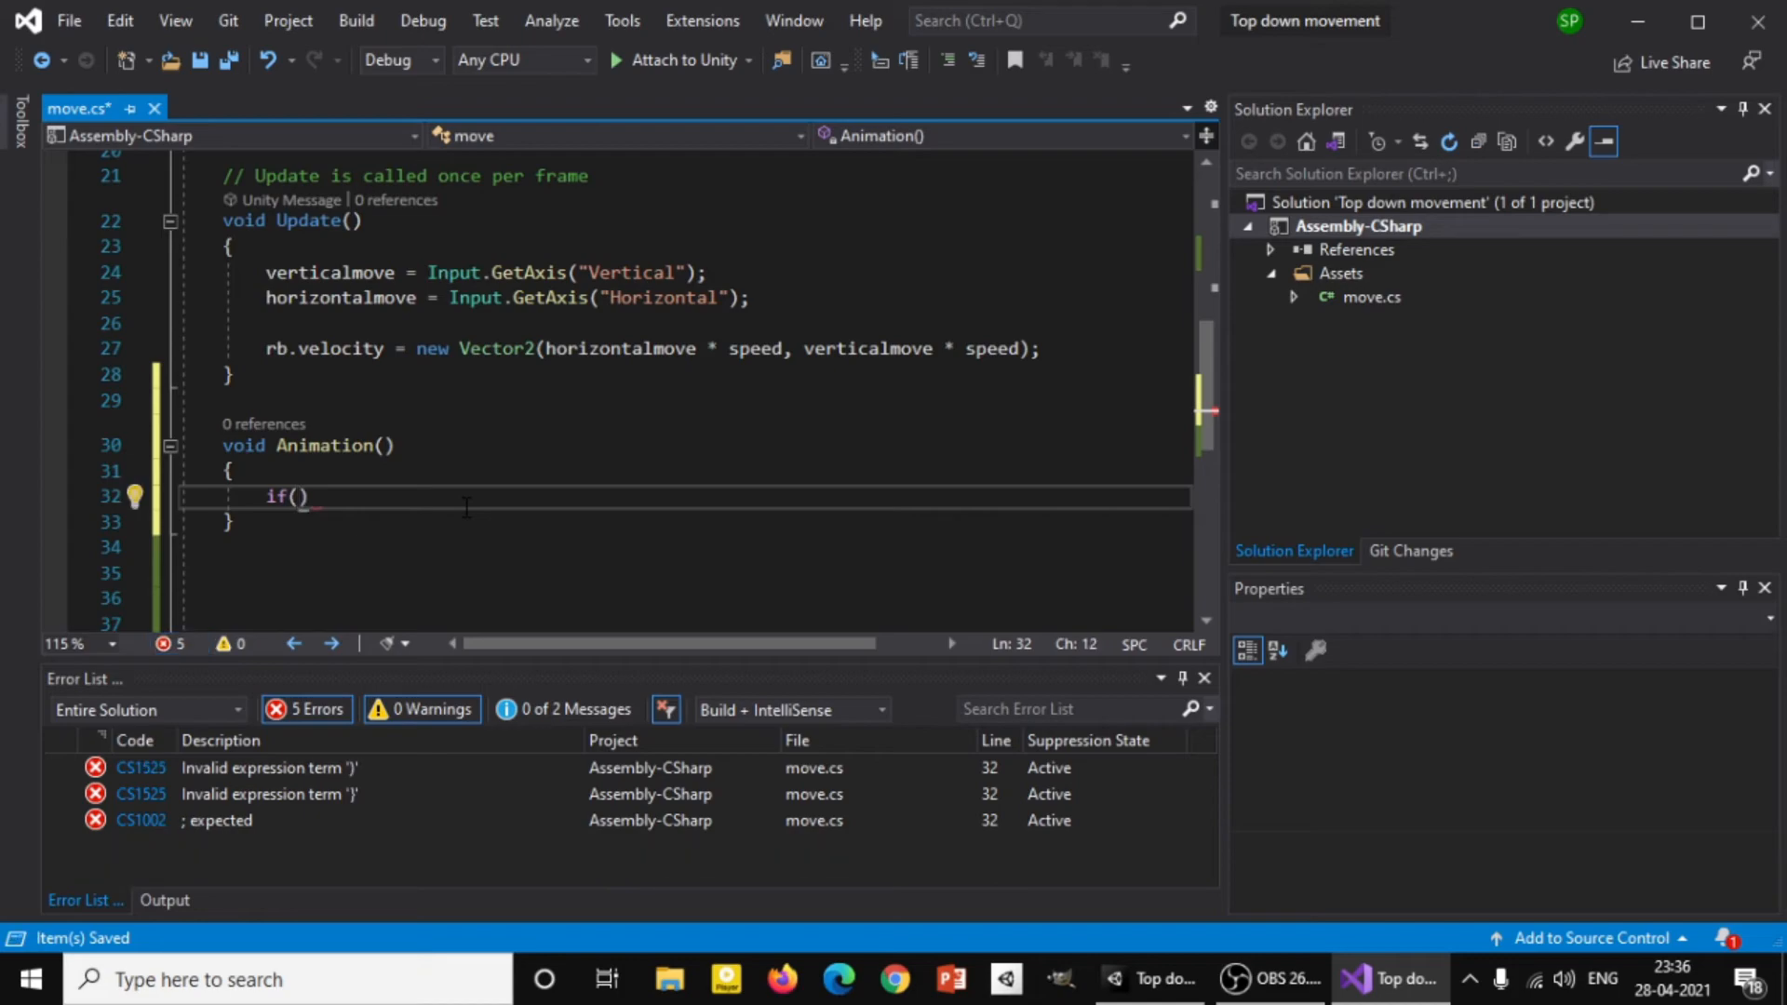
pyautogui.write('verticalmove')
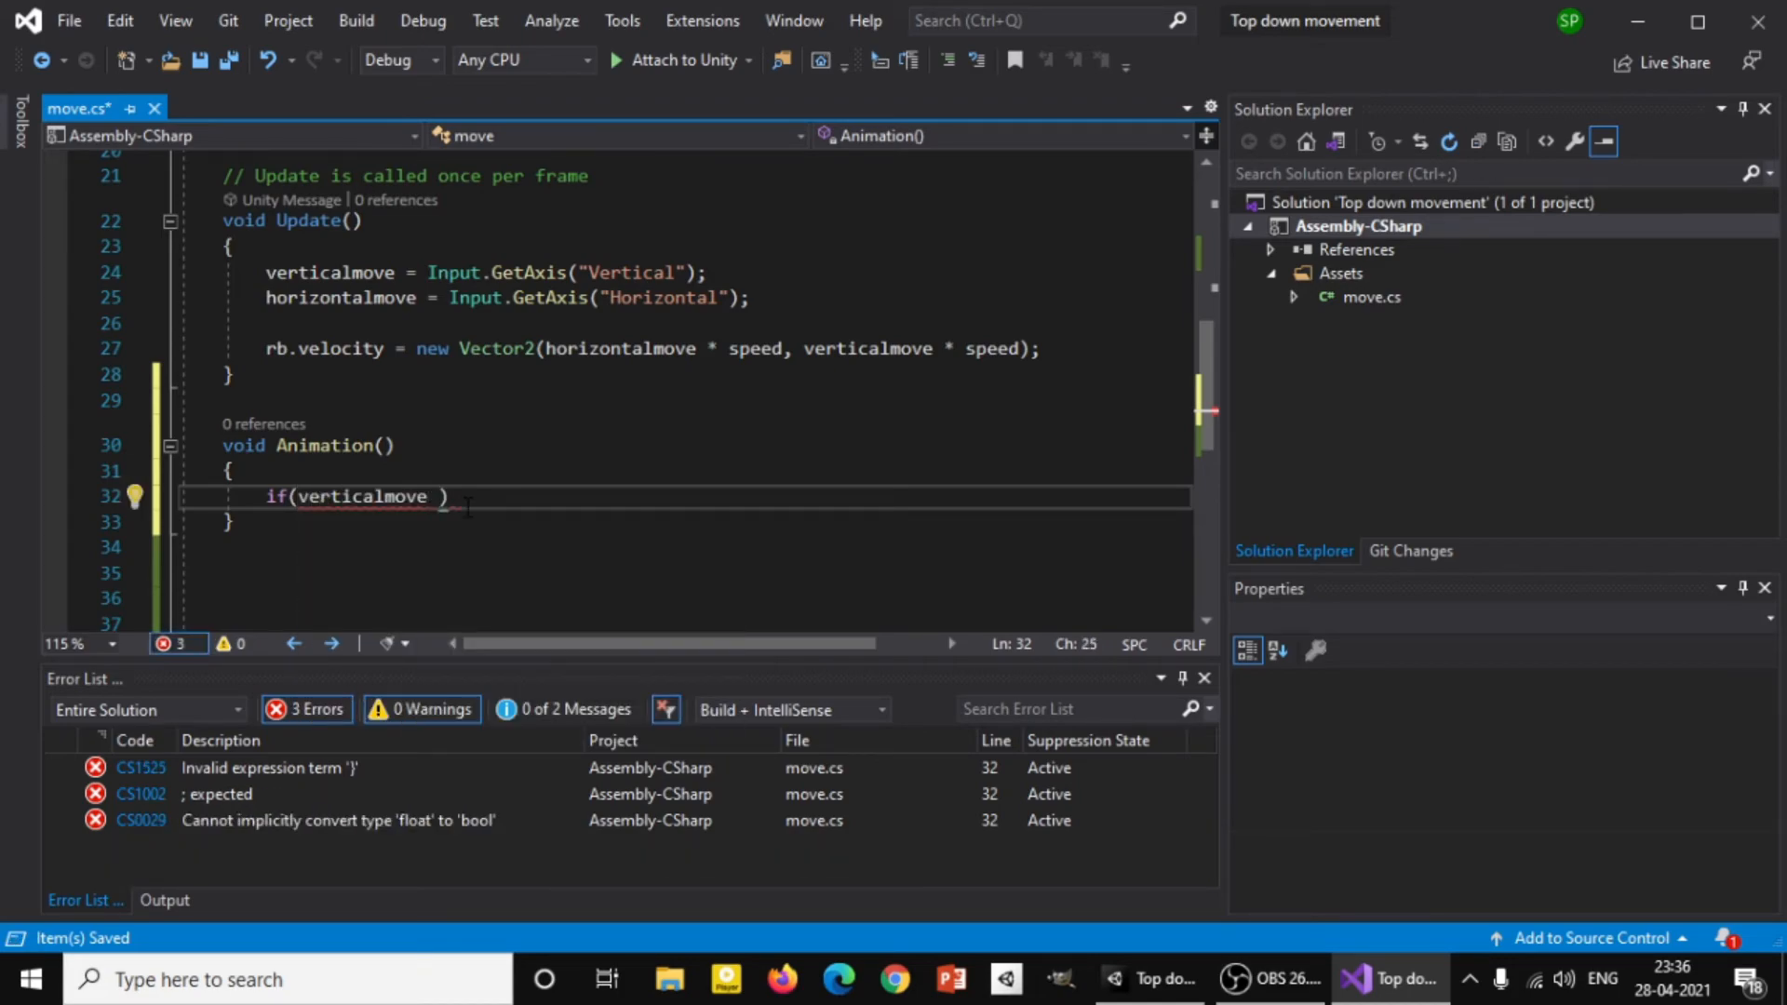
pyautogui.write(' !=0 ||')
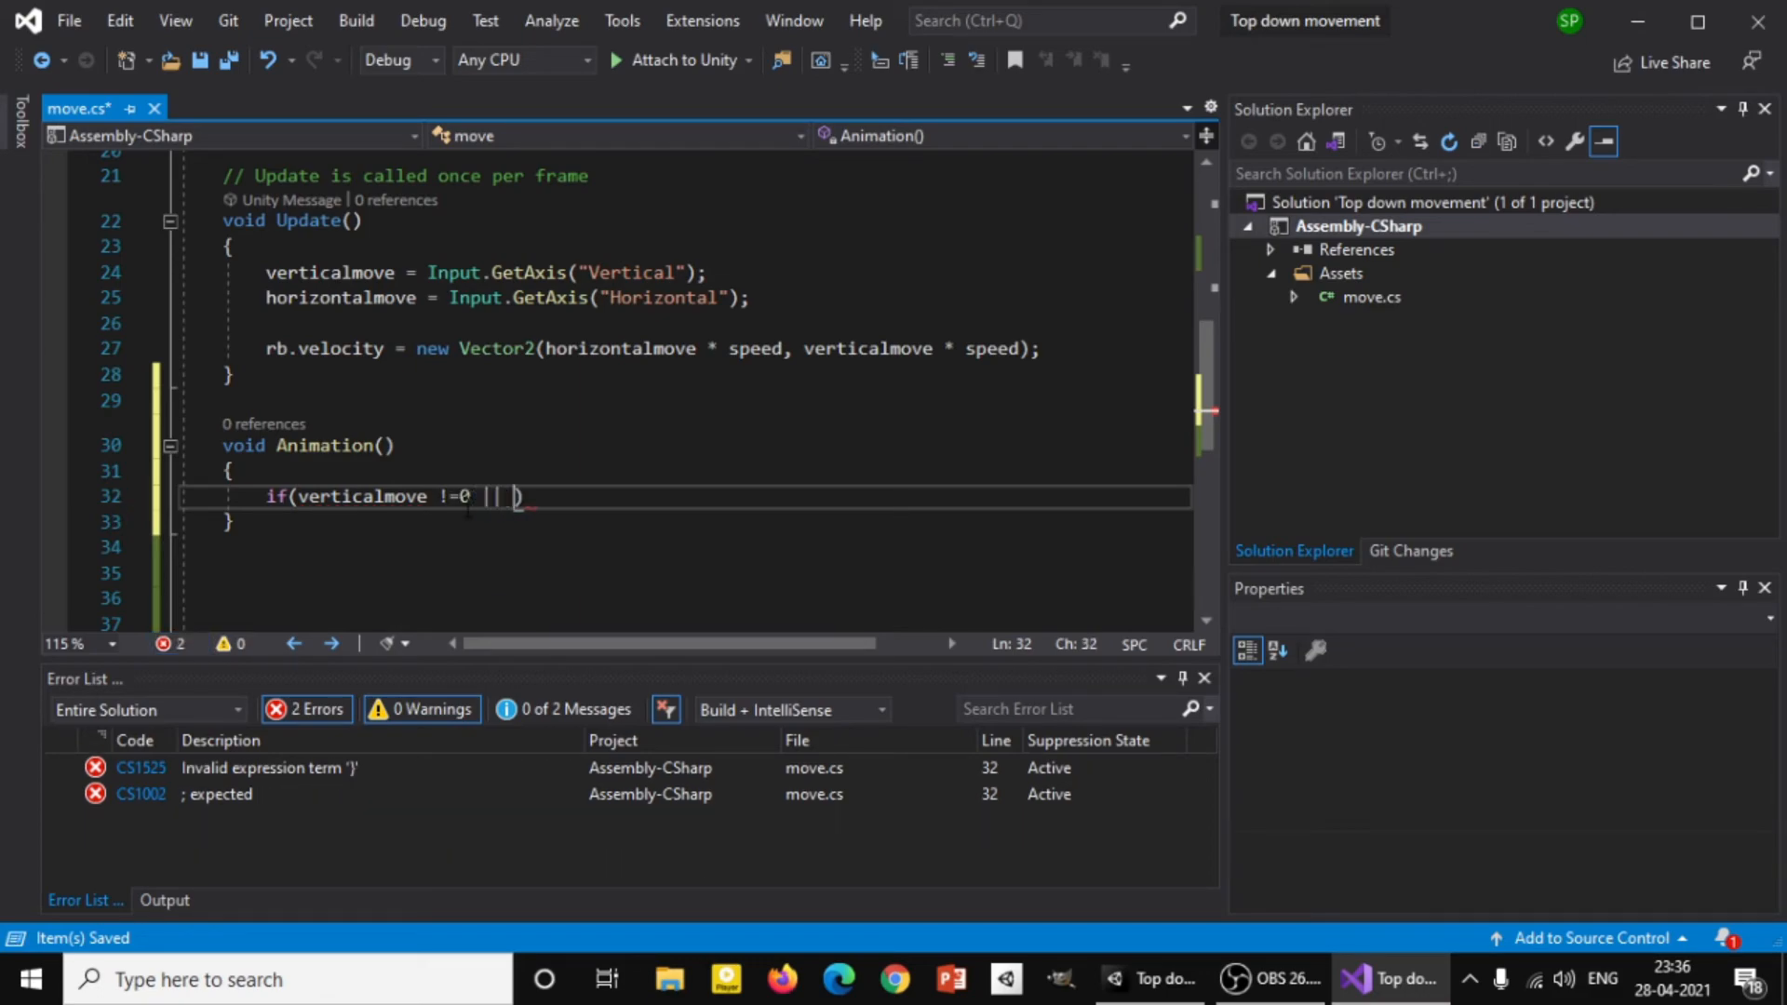
pyautogui.write(' horizontalmove')
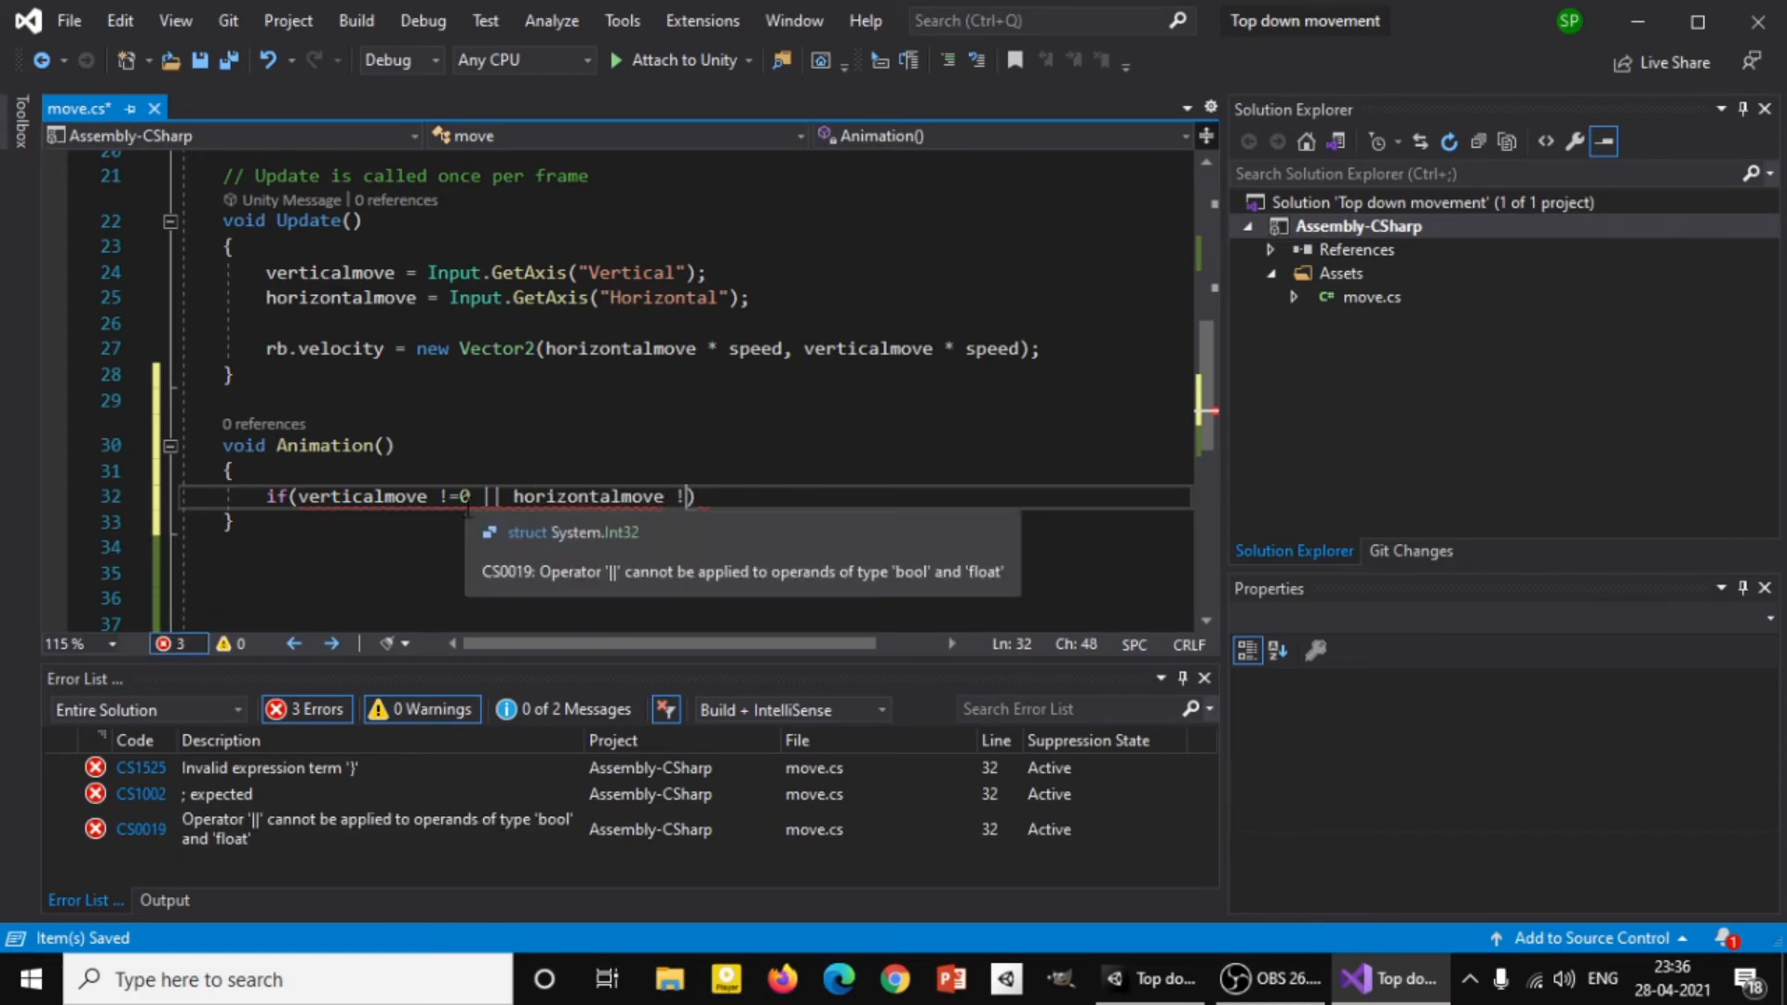
pyautogui.write(' !=0)')
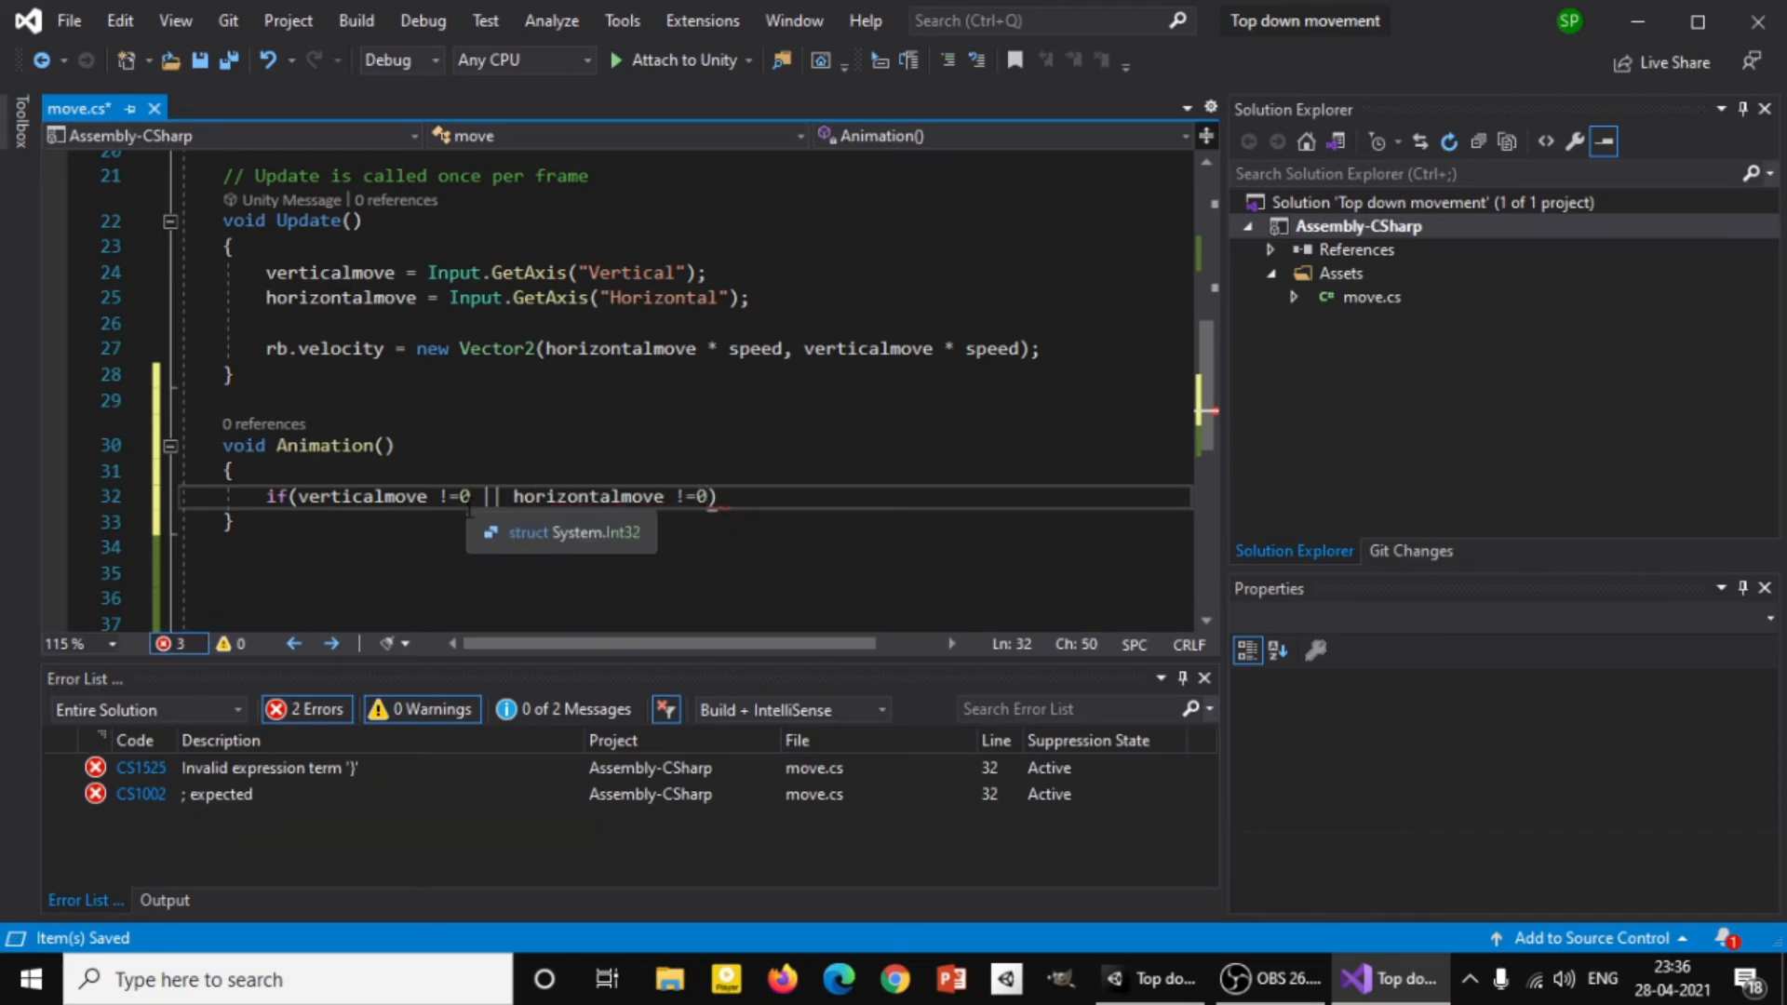
pyautogui.press('Return')
pyautogui.write('{')
pyautogui.press('Return')
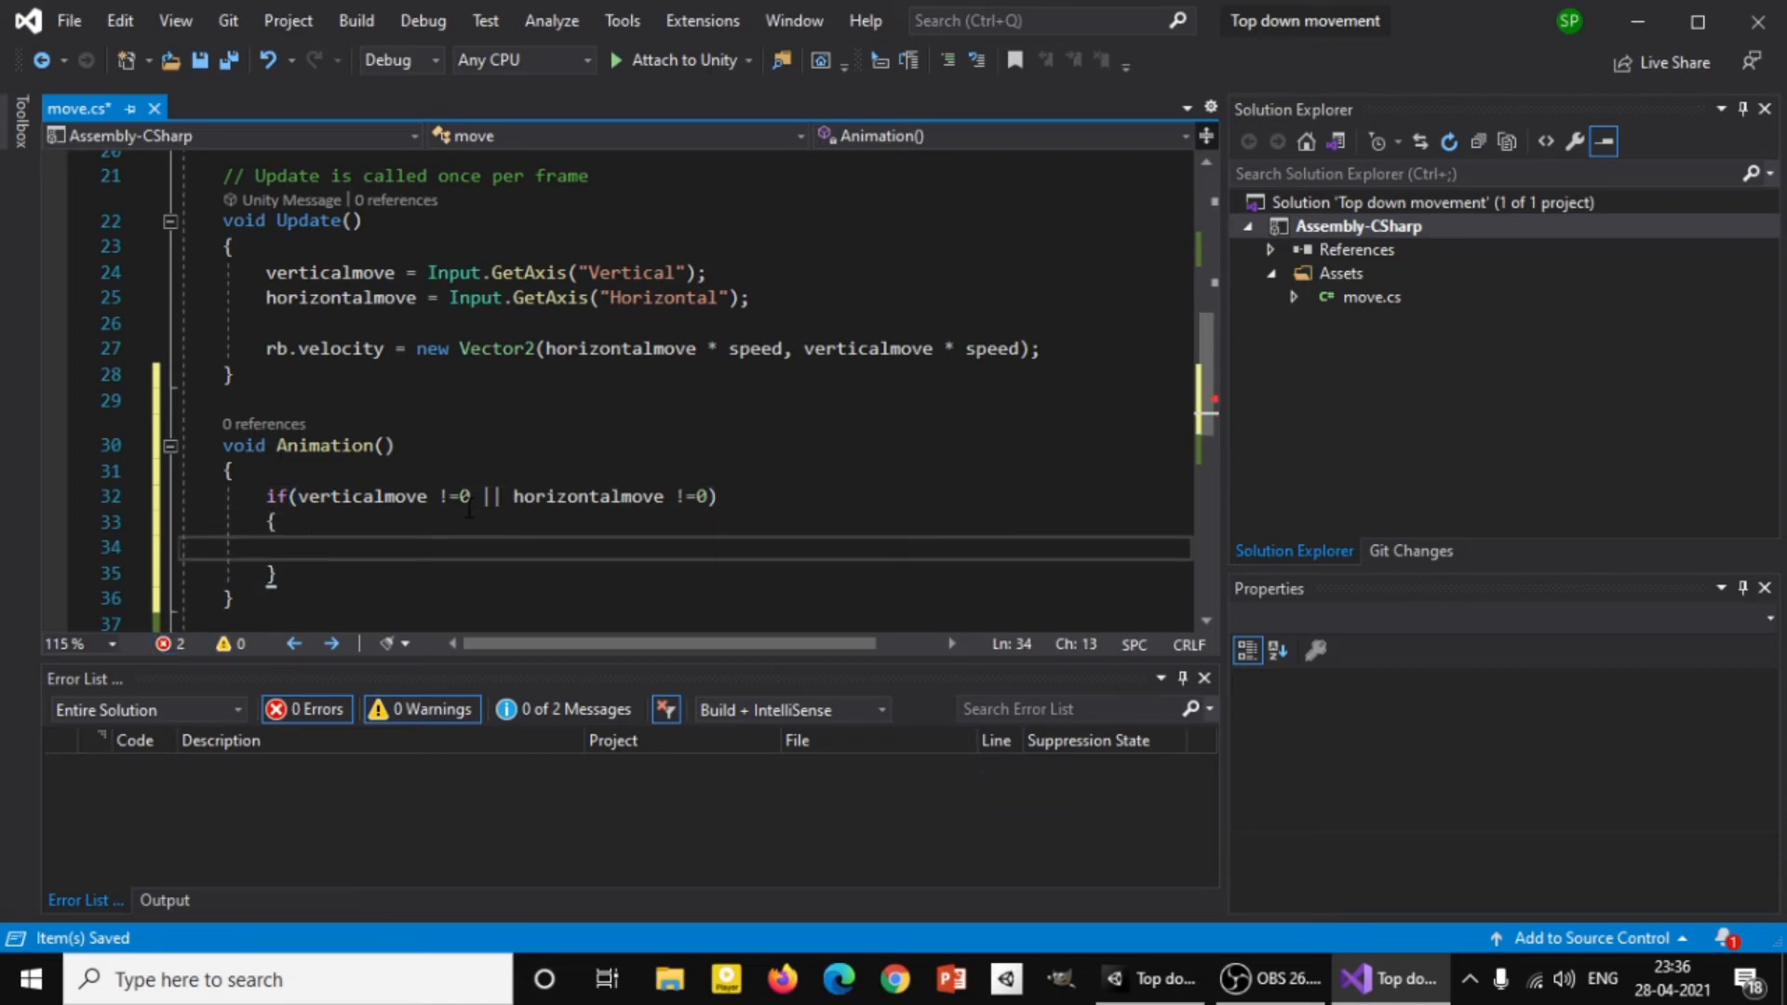
# Inside the if block, add the statement playera.SetBool("speed", true); and save the script.
pyautogui.write('pl')
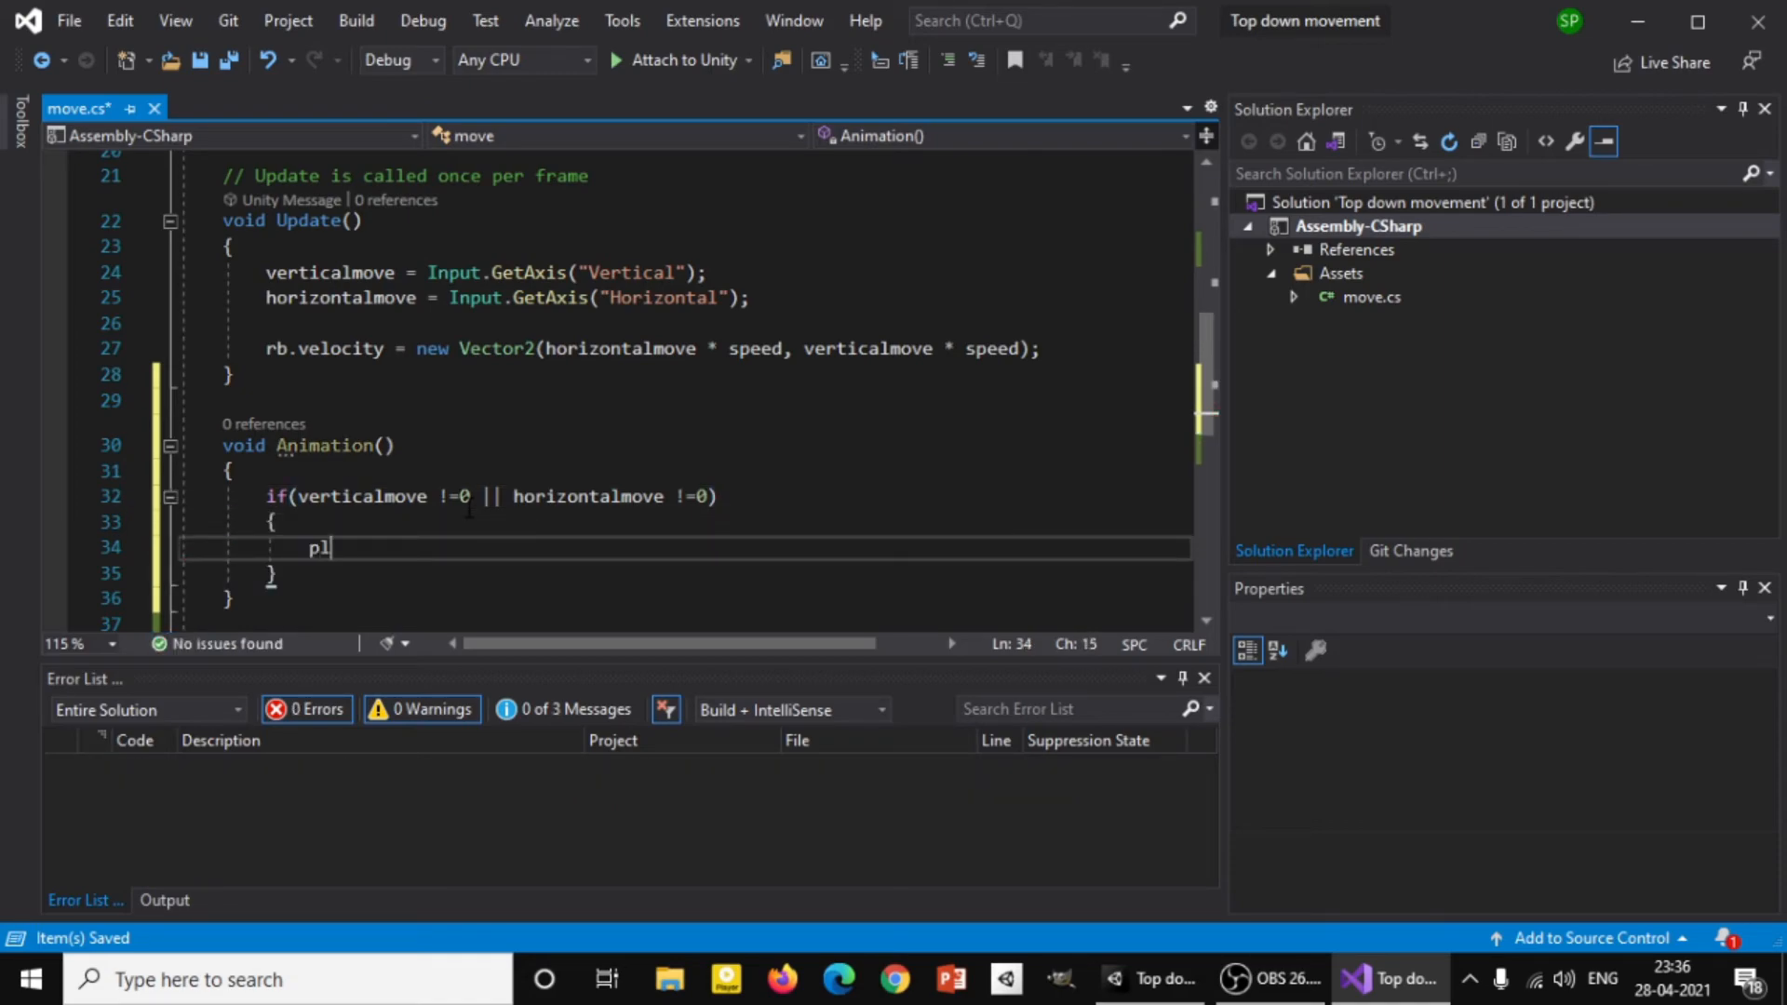
pyautogui.write('ayera')
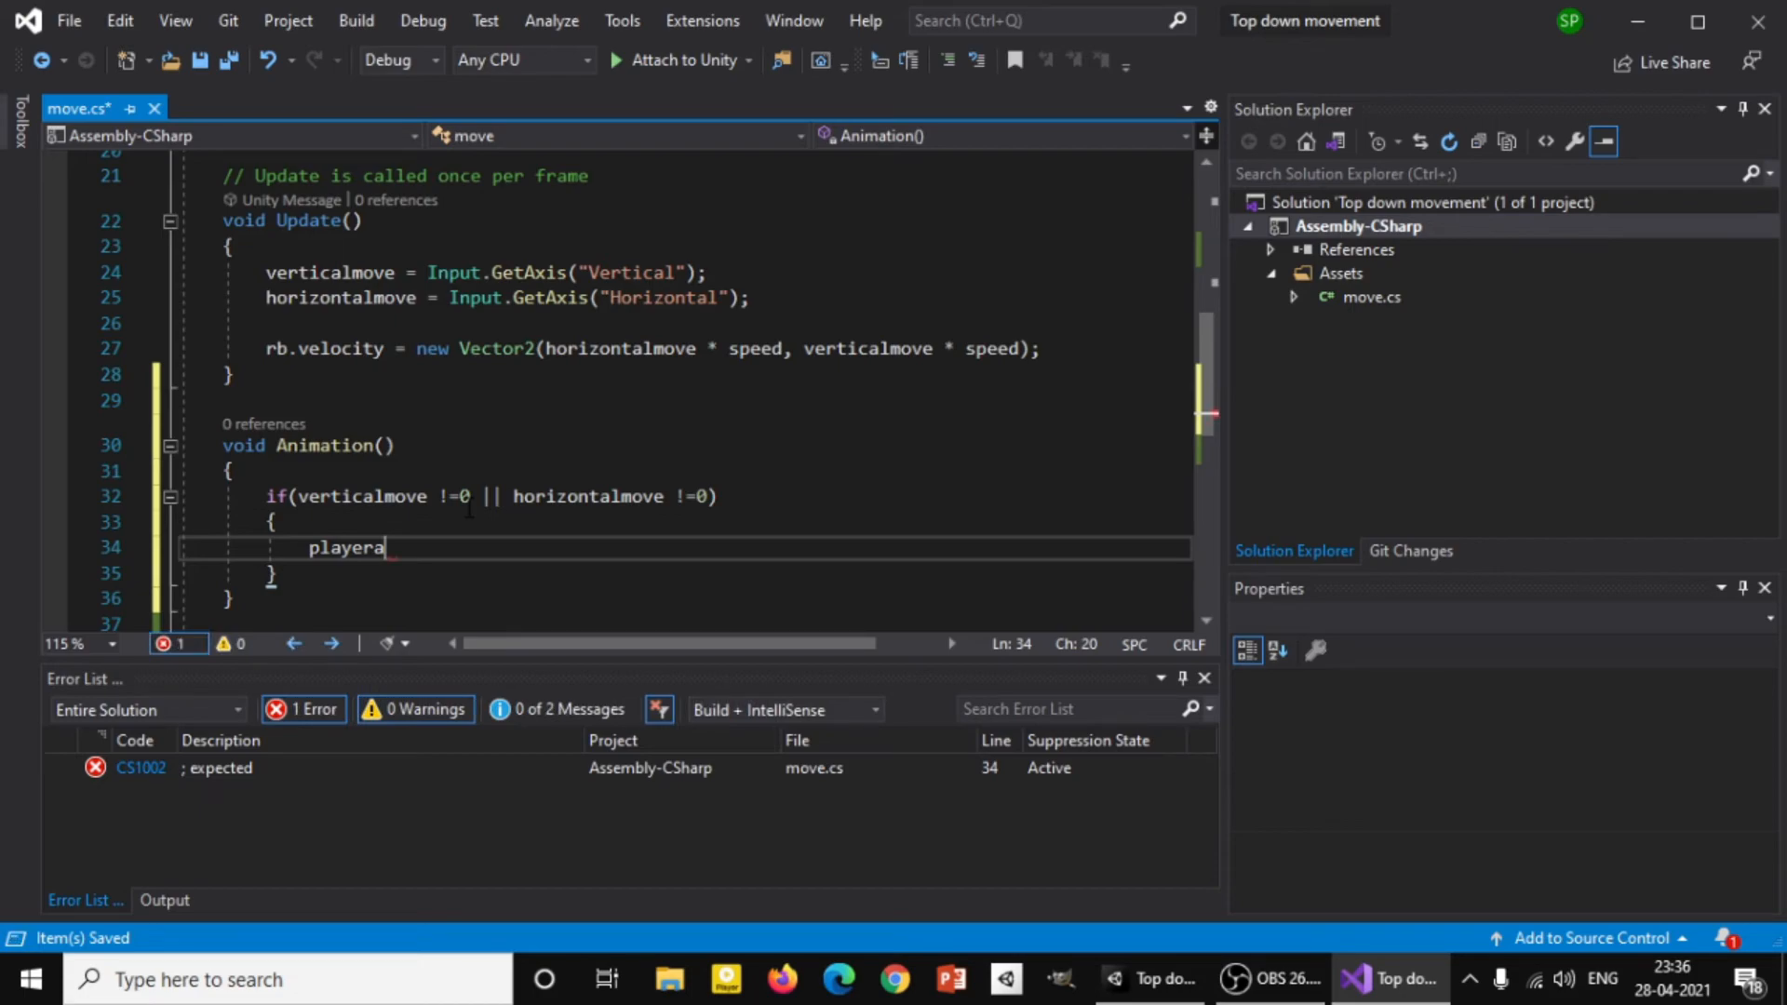
pyautogui.write('.se')
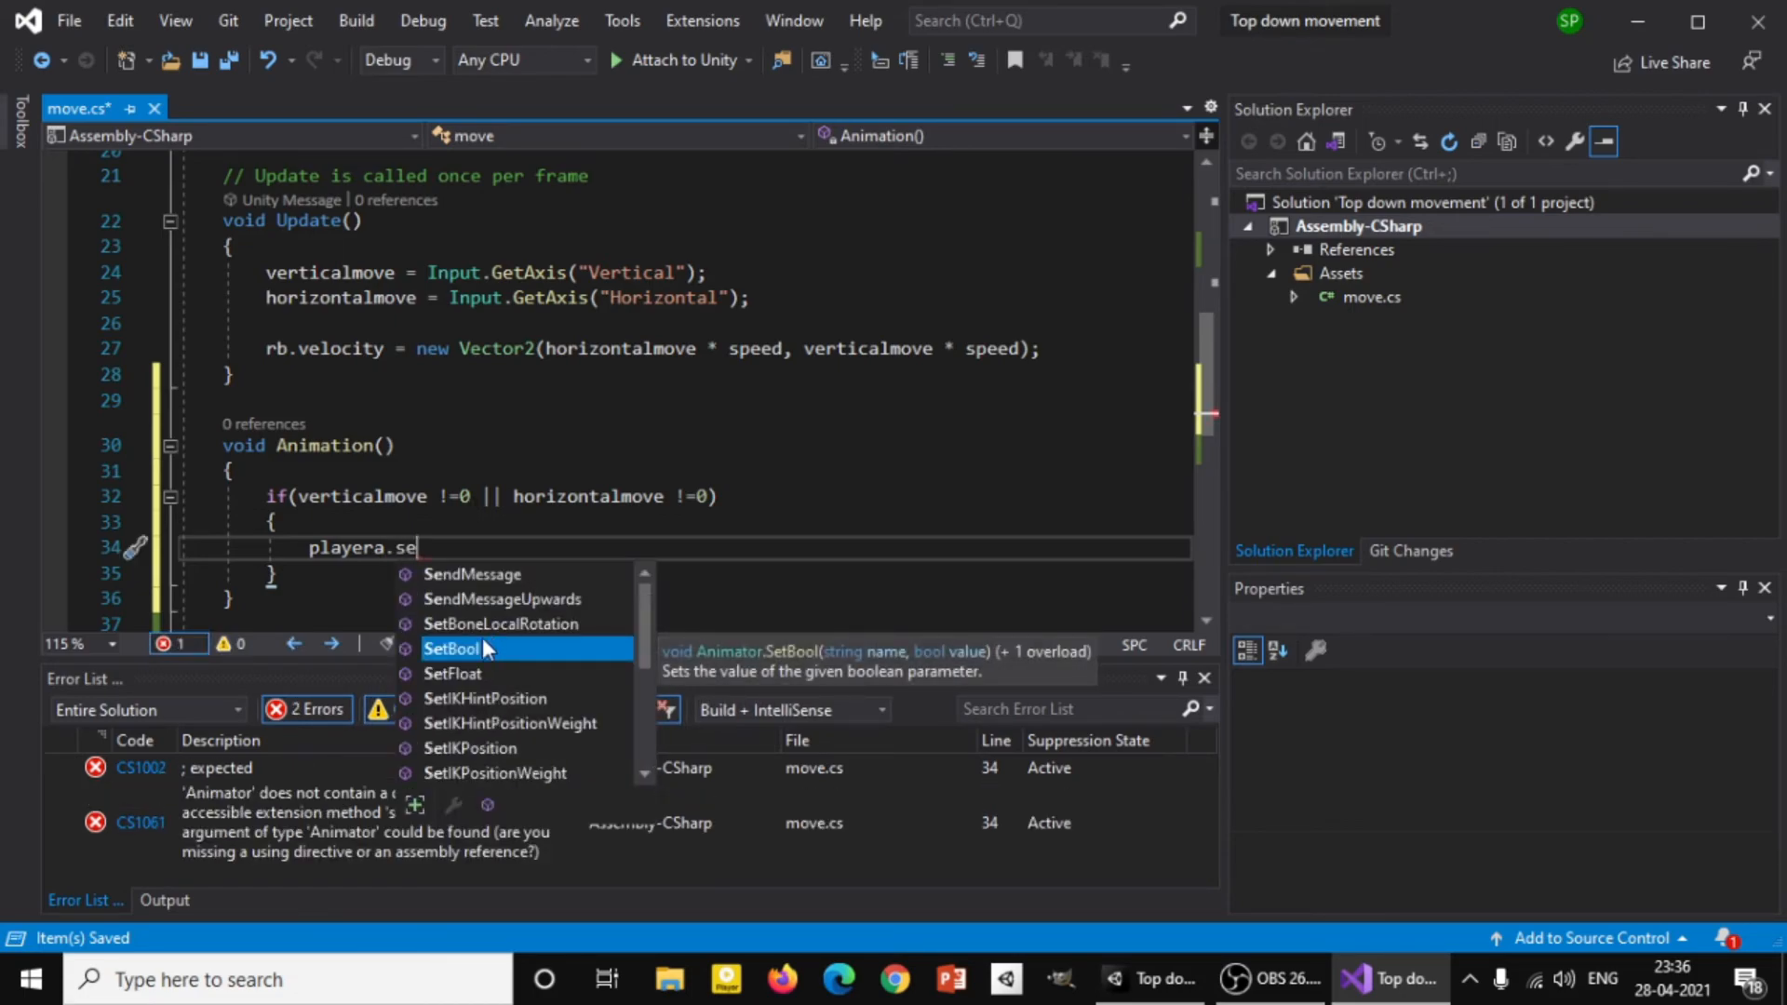
pyautogui.write('(')
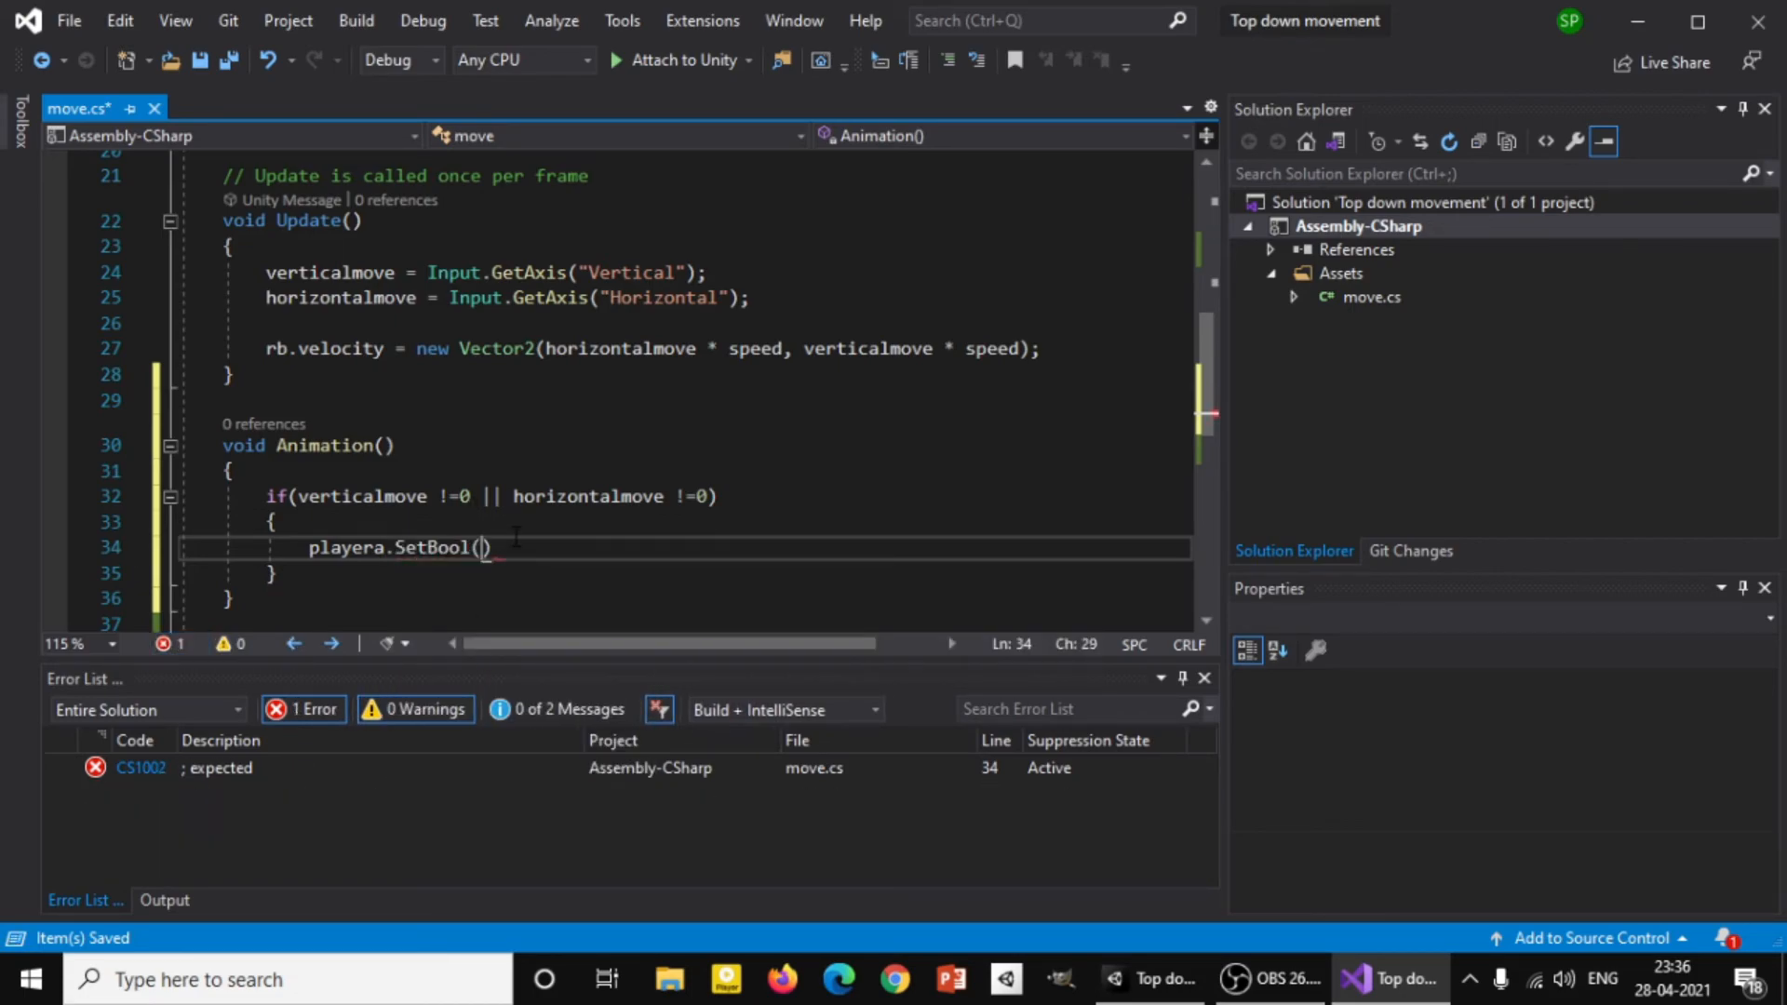
pyautogui.write('"speed')
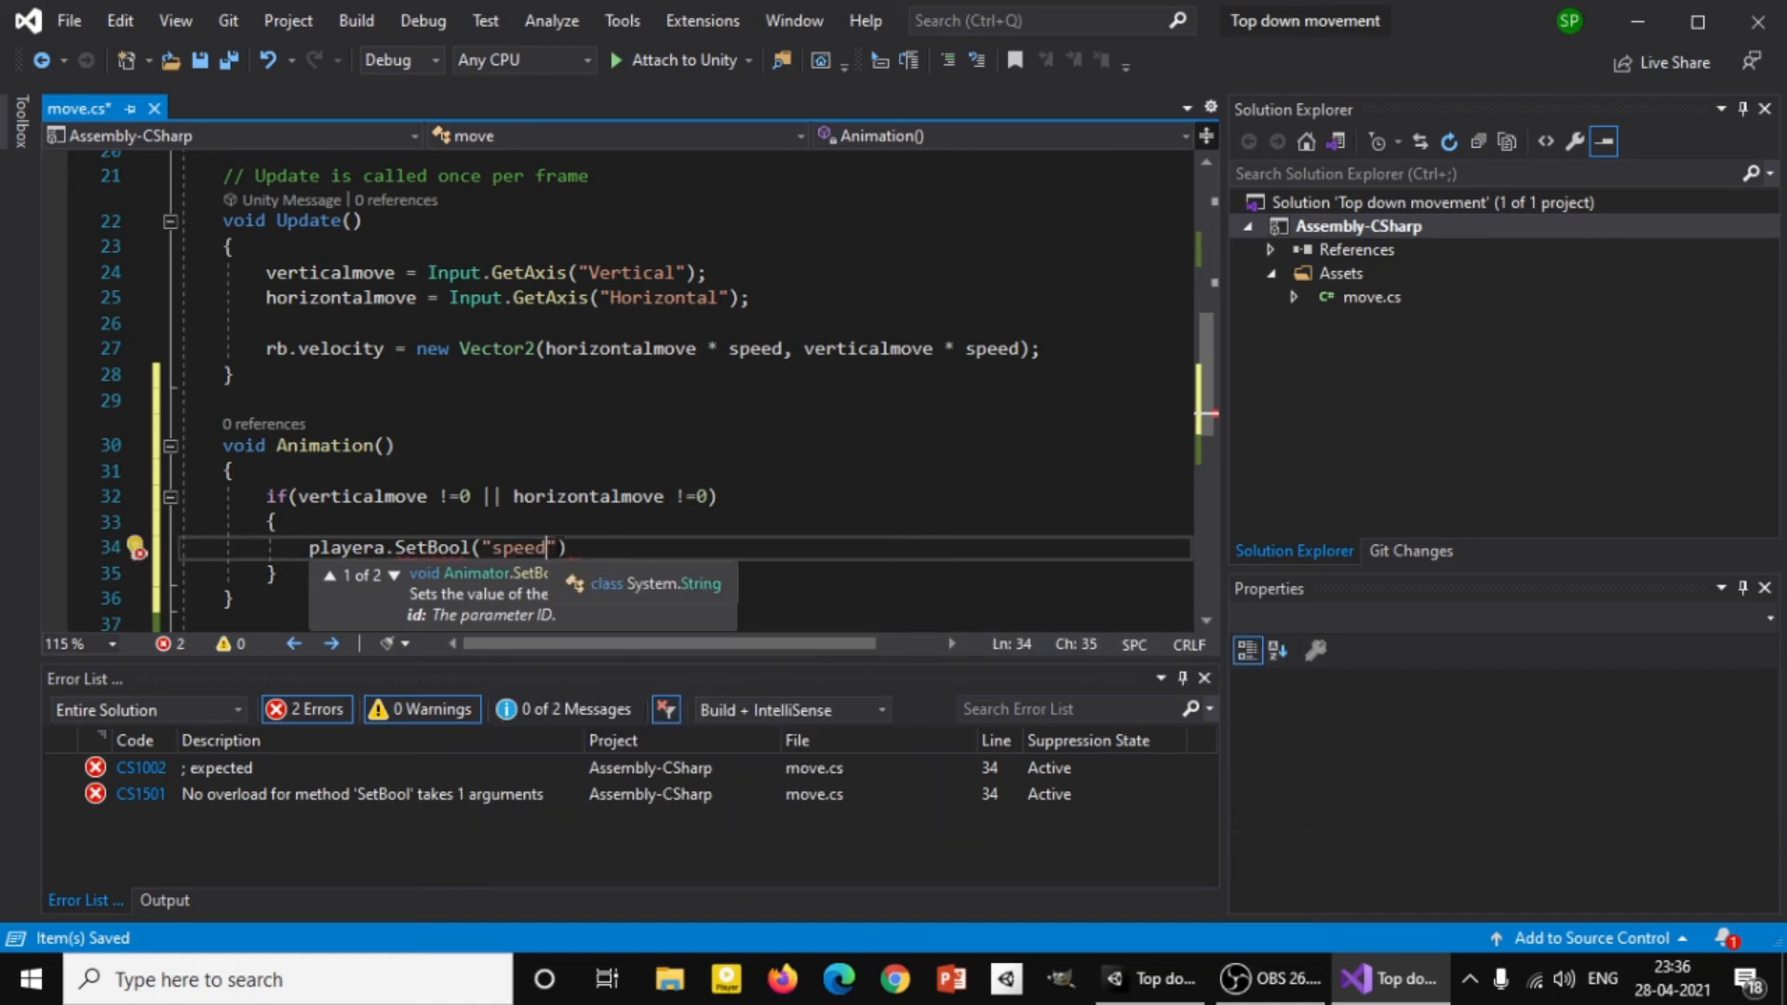
pyautogui.click(557, 547)
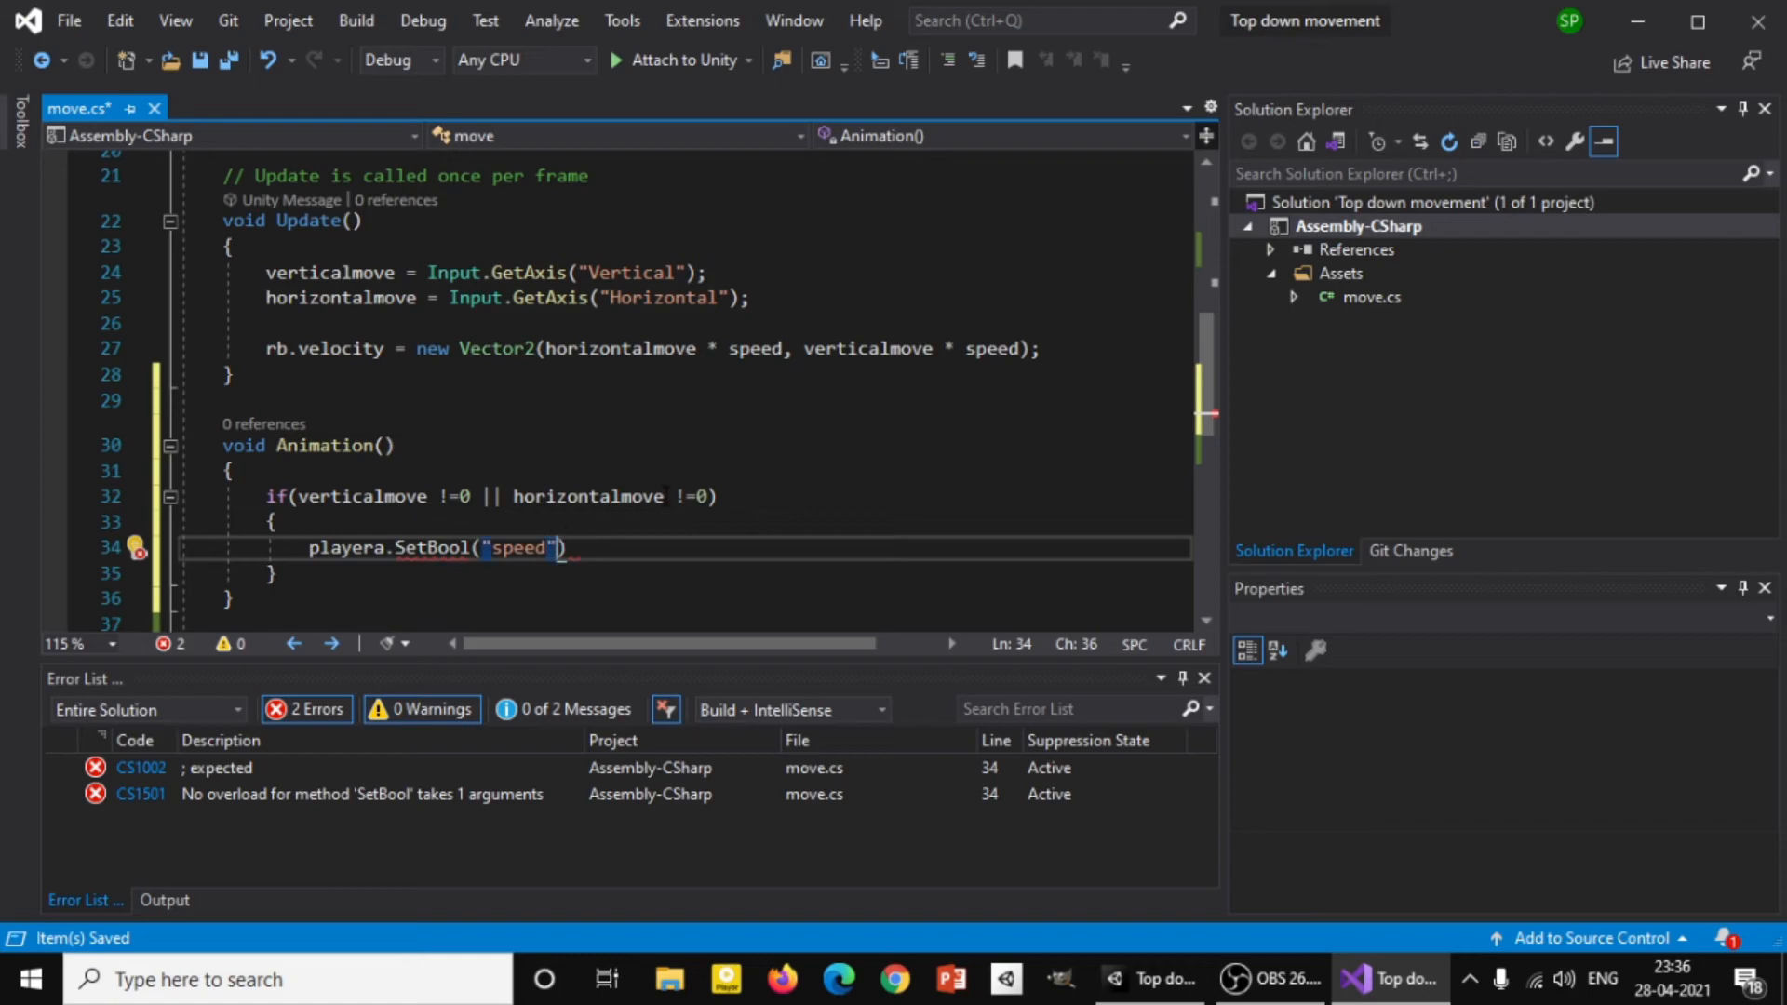
pyautogui.write(',t')
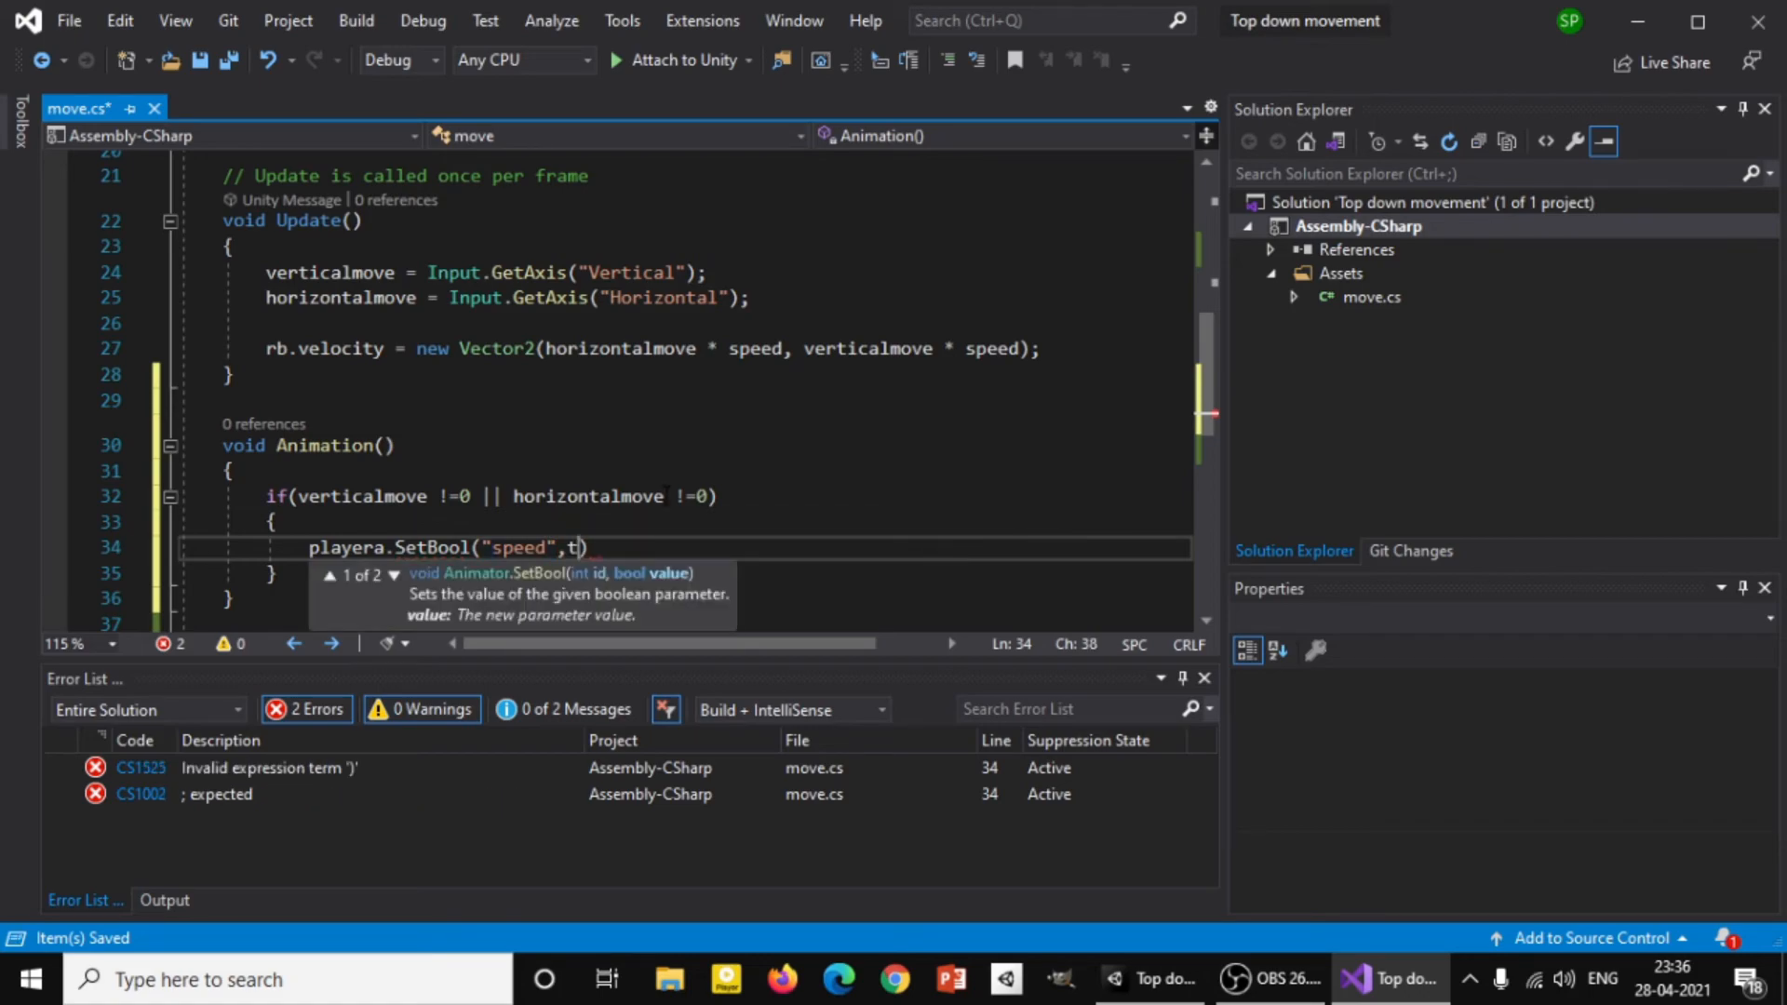
pyautogui.write('rue')
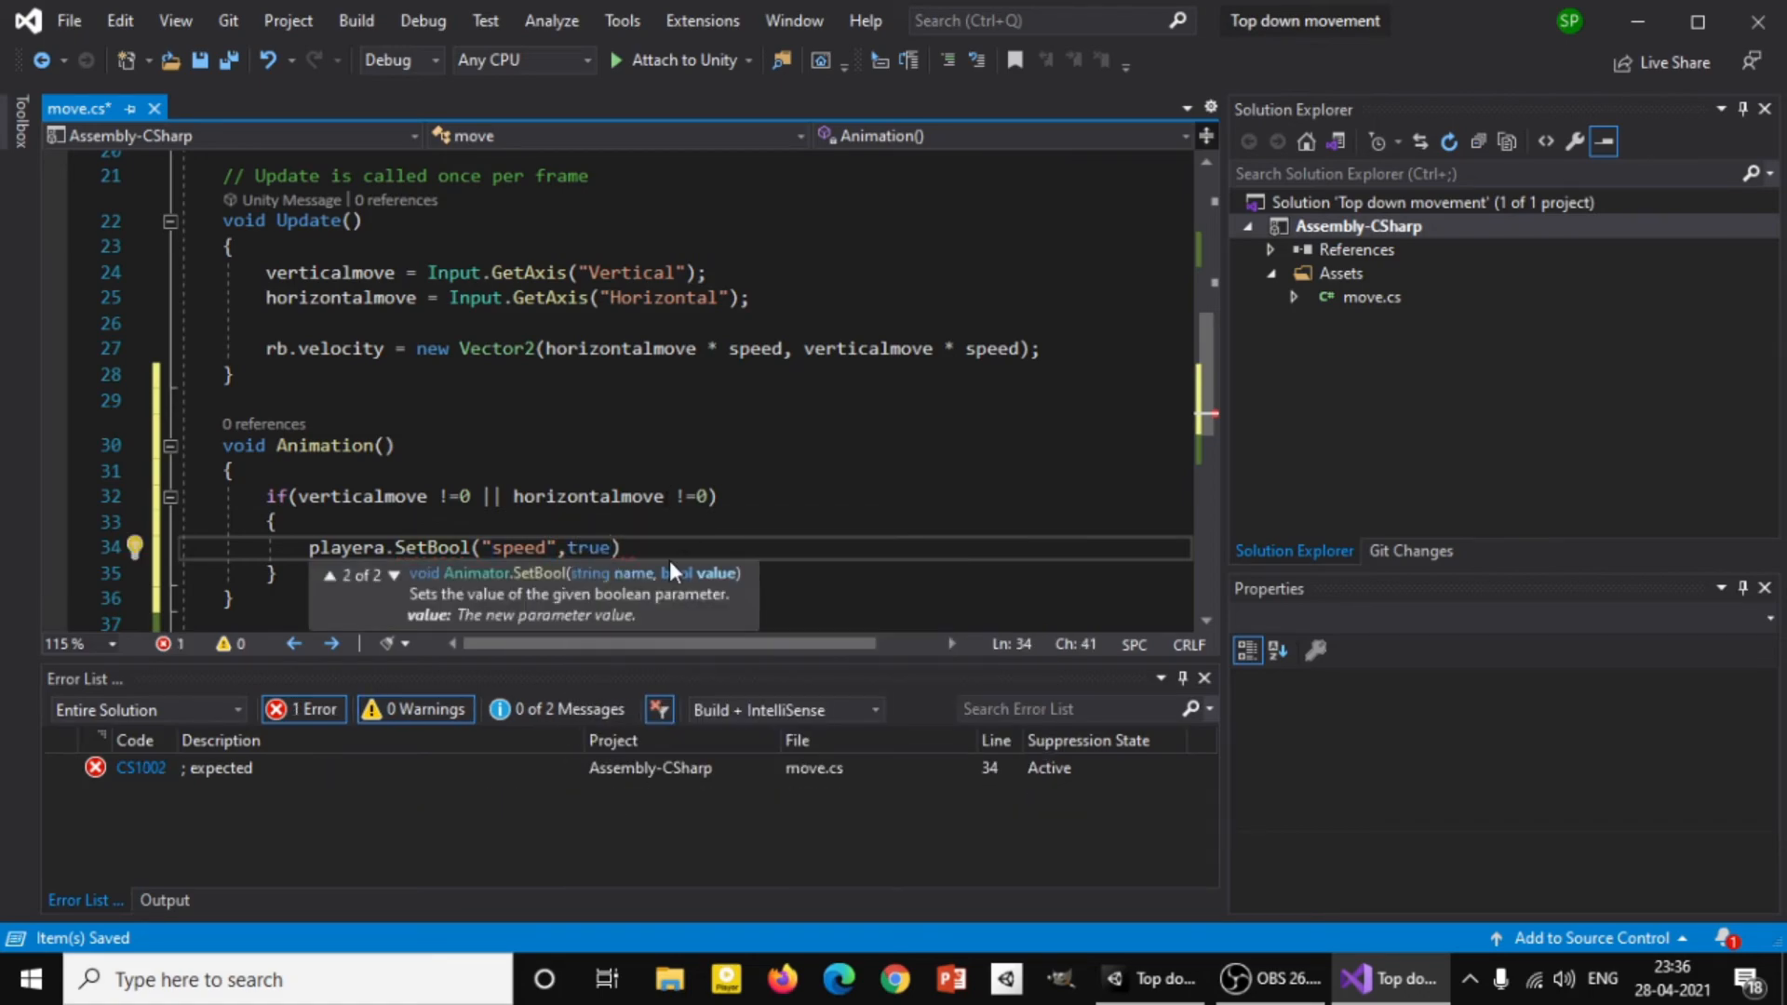
pyautogui.click(663, 531)
pyautogui.click(670, 546)
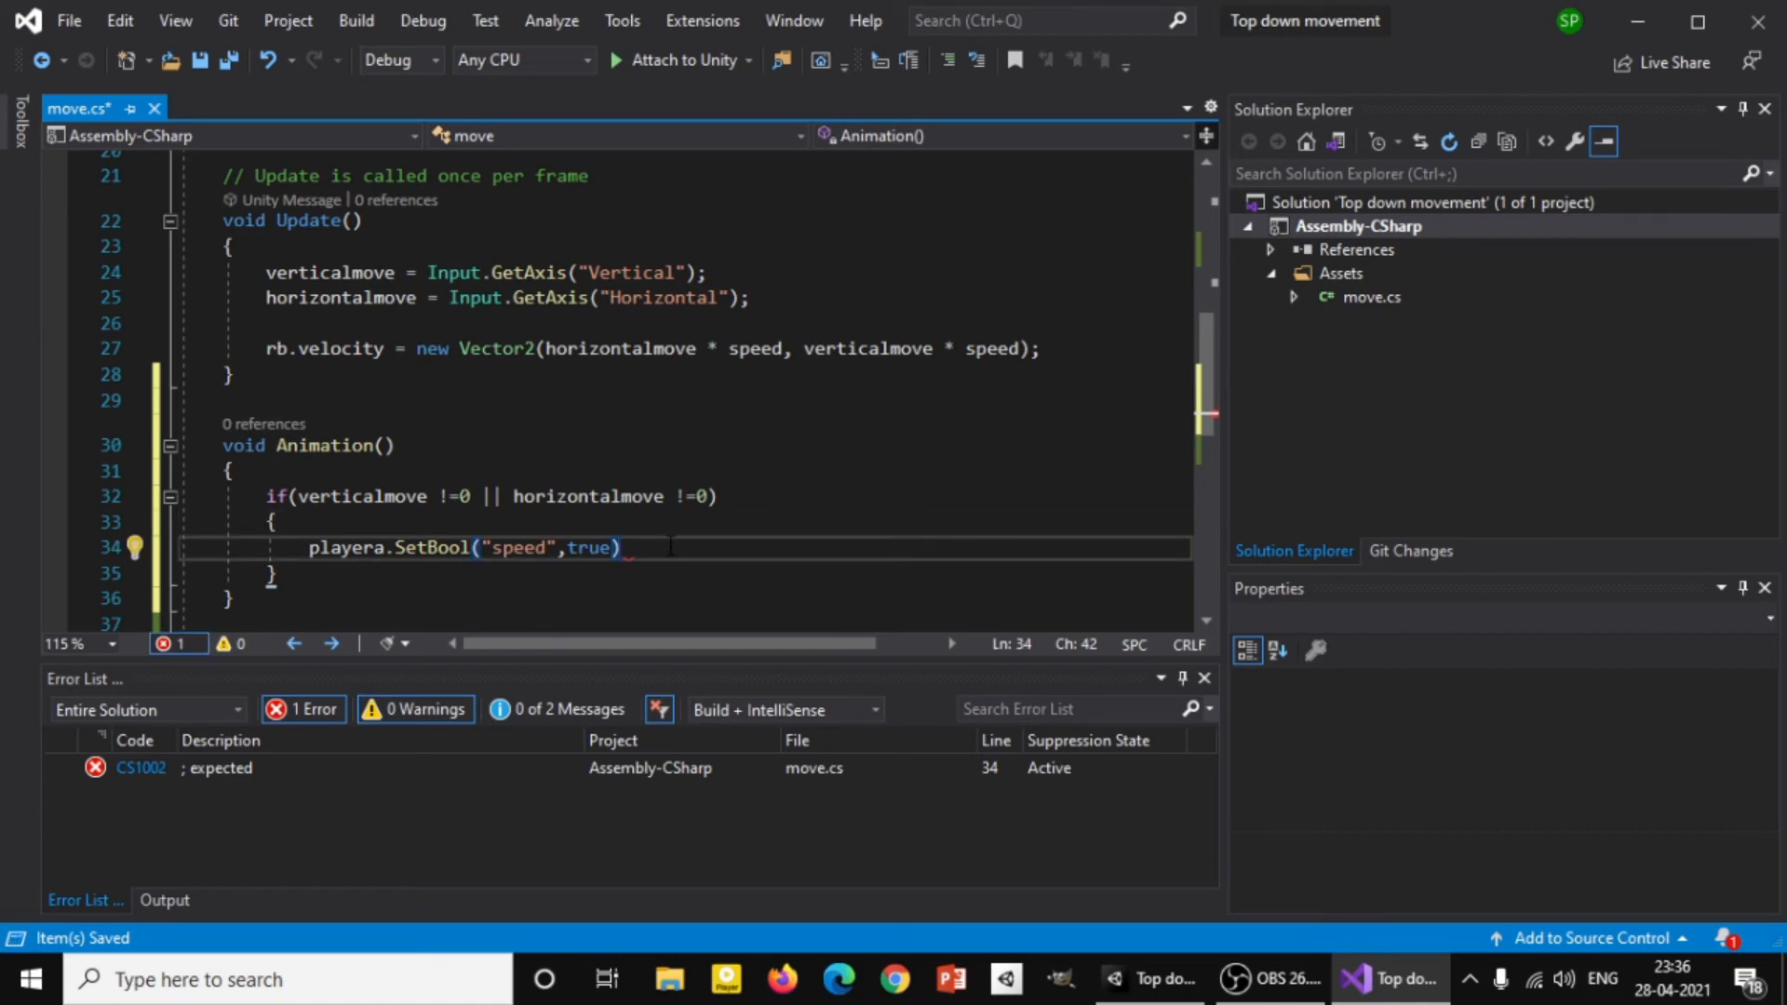
pyautogui.write(';')
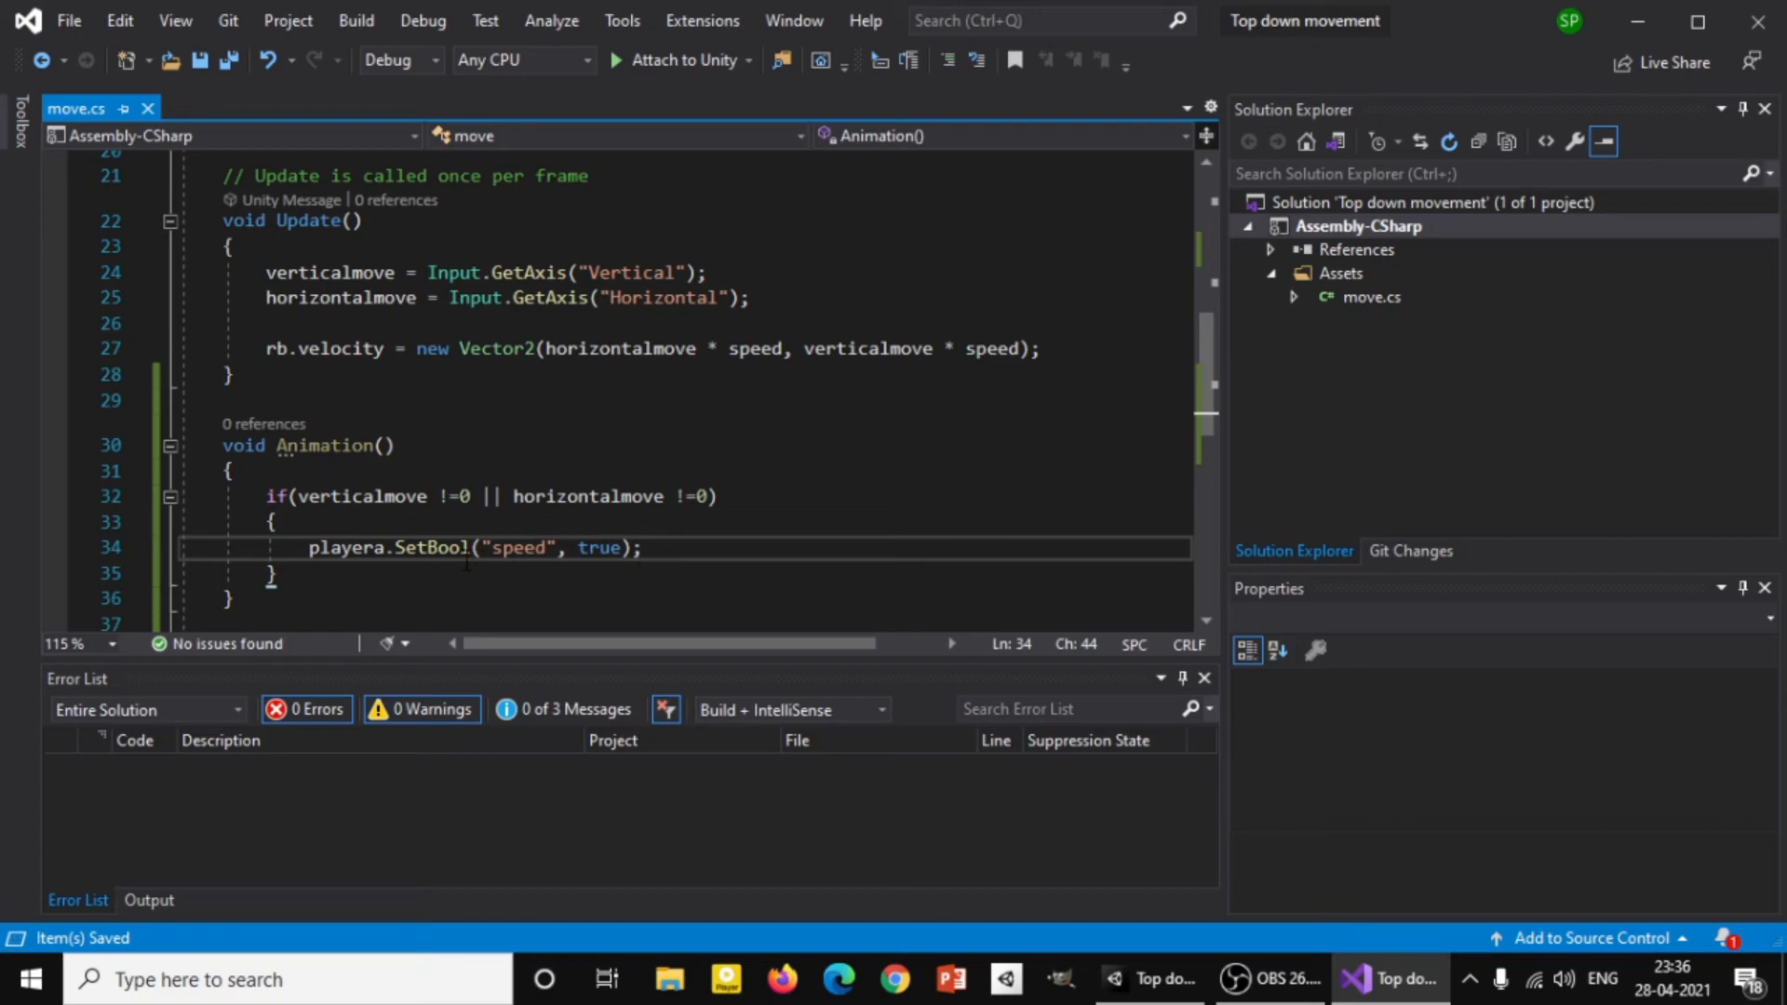
# Below the first if block in Animation(), write a second if with the condition verticalmove ==0 && horizontalmove == 0.
pyautogui.scroll(-2, 467, 564)
pyautogui.click(598, 416)
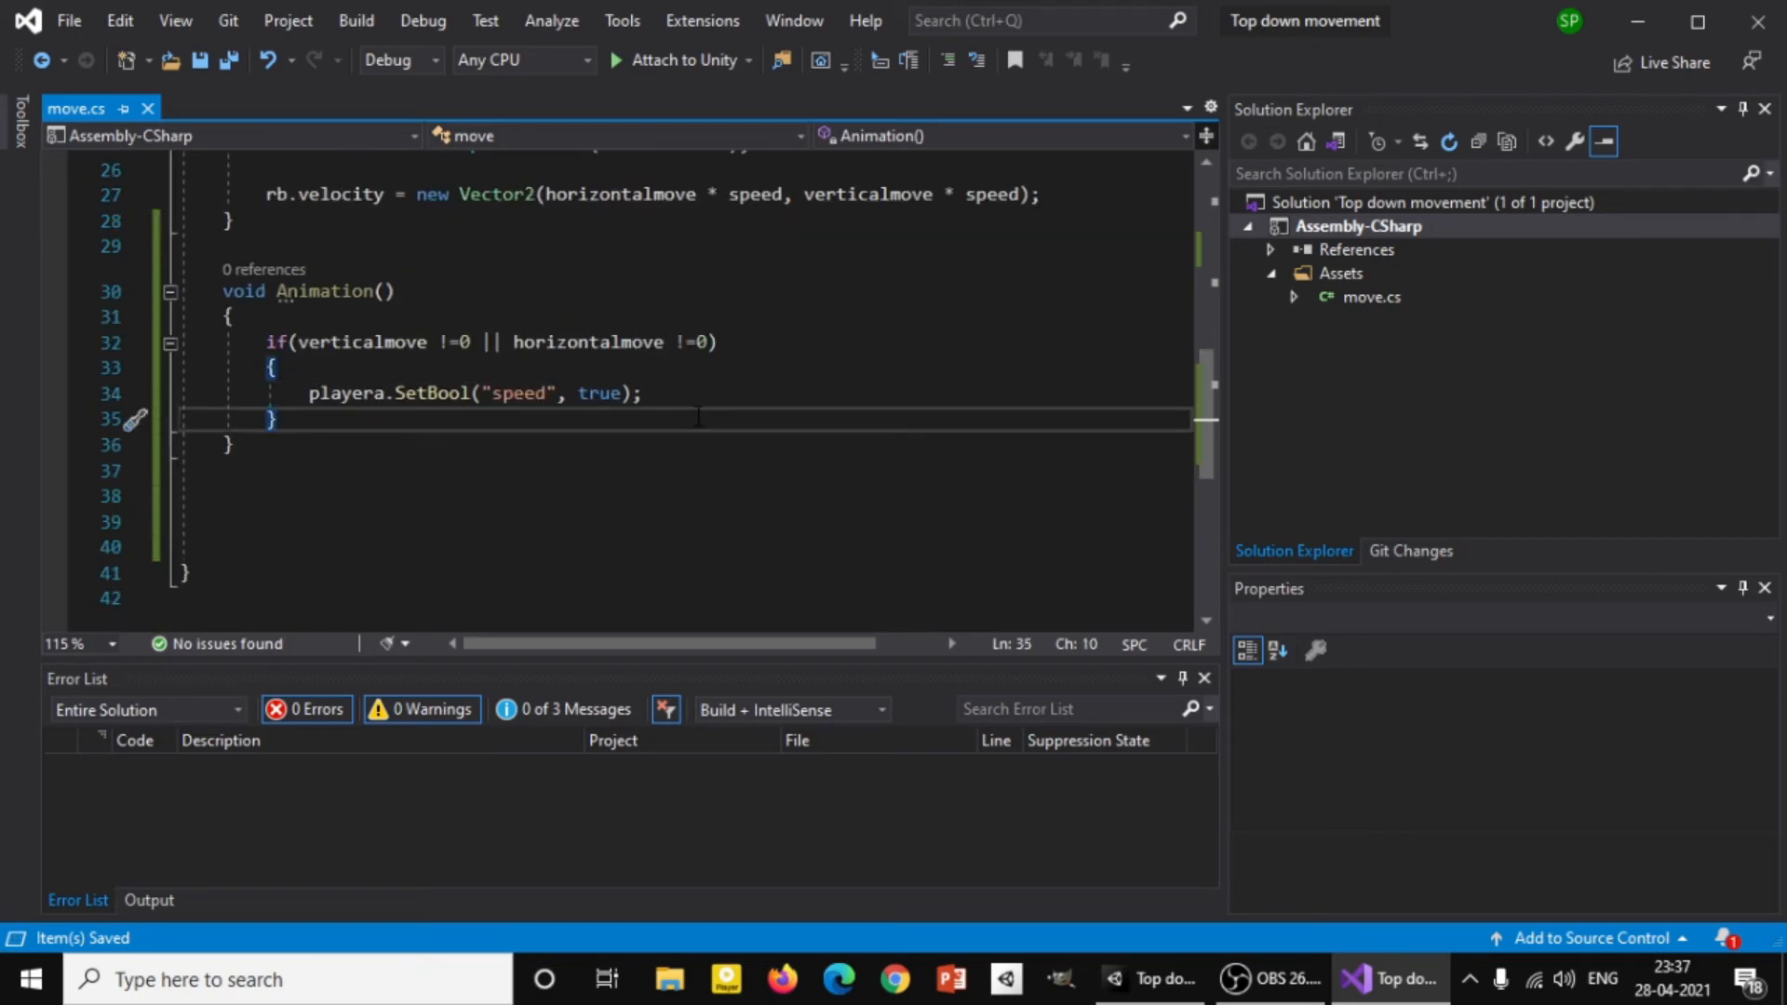
pyautogui.press('Return')
pyautogui.press('Return')
pyautogui.write('i')
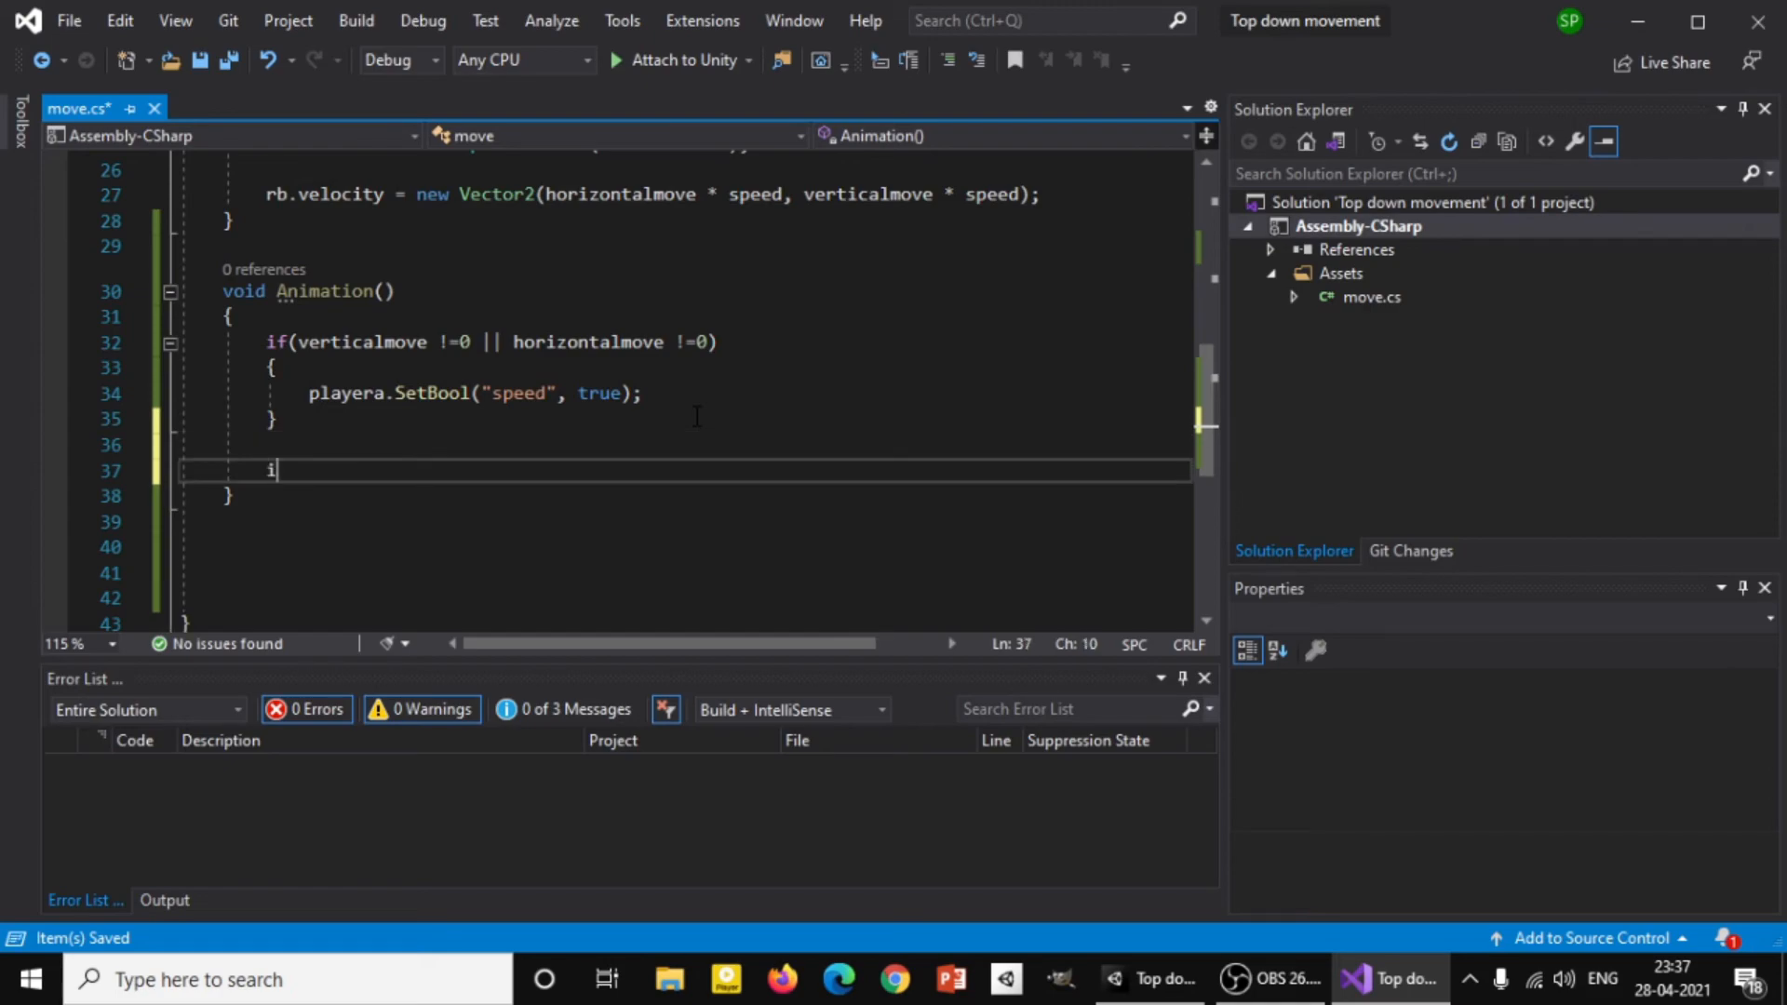
pyautogui.write('f(')
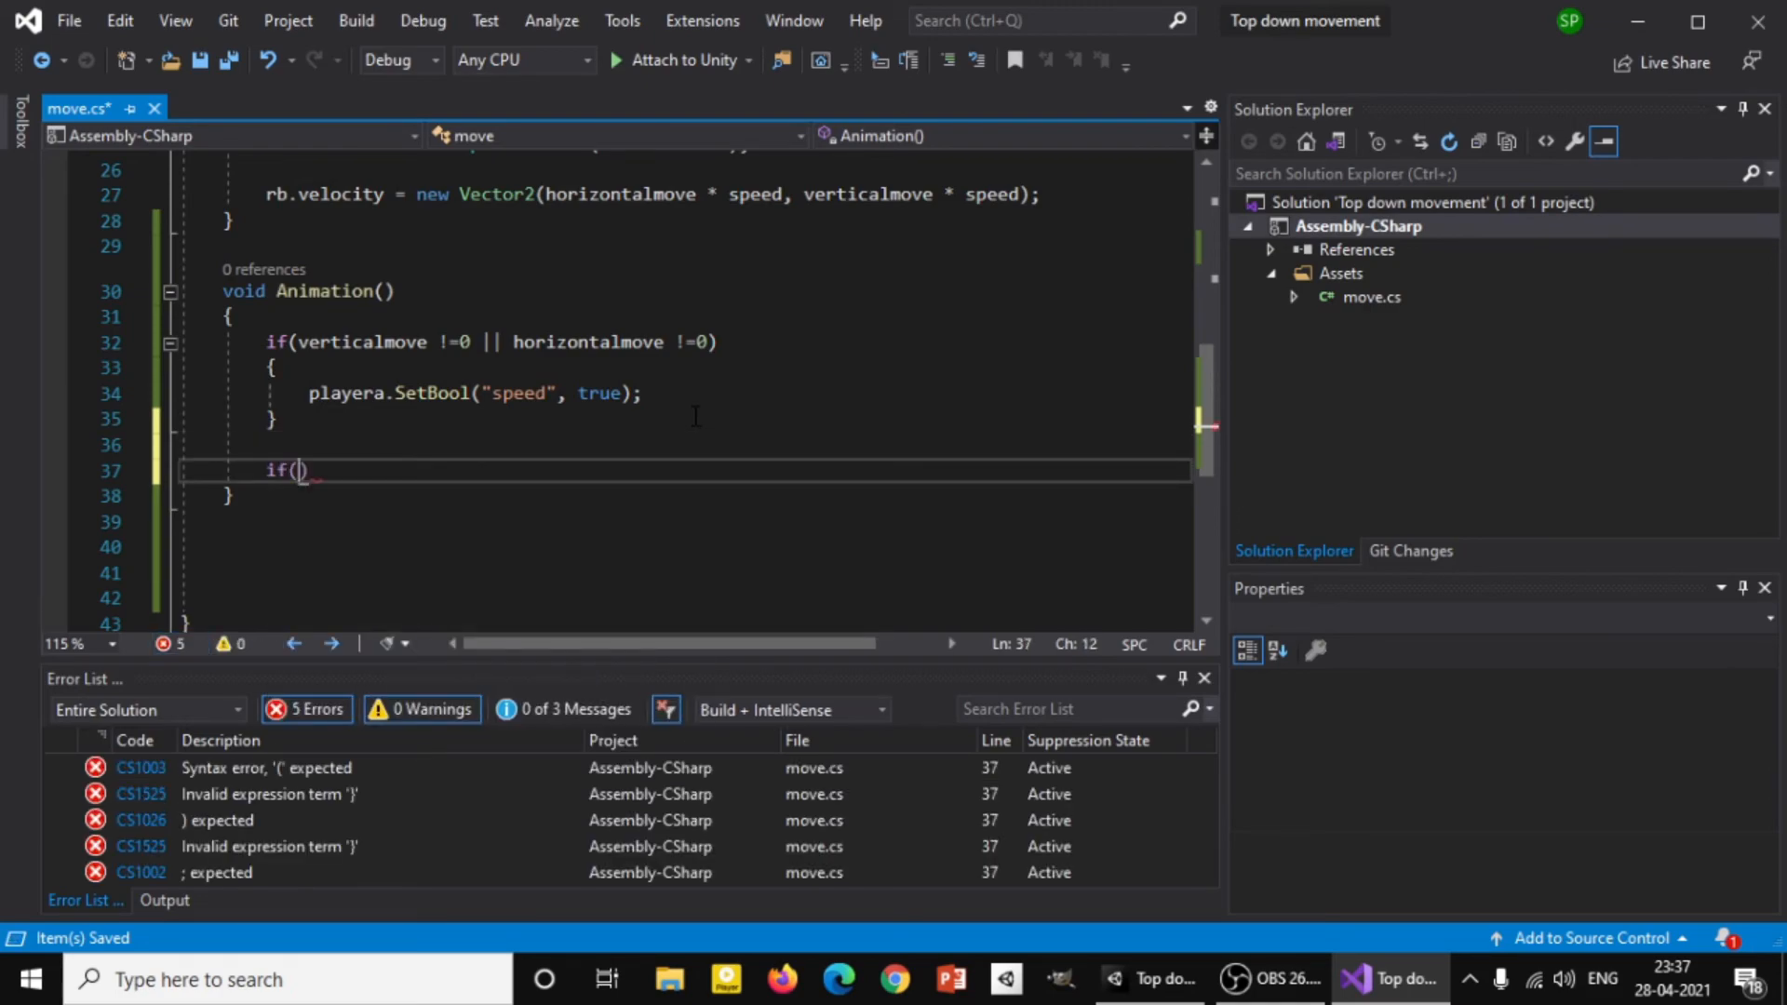
pyautogui.write('ve')
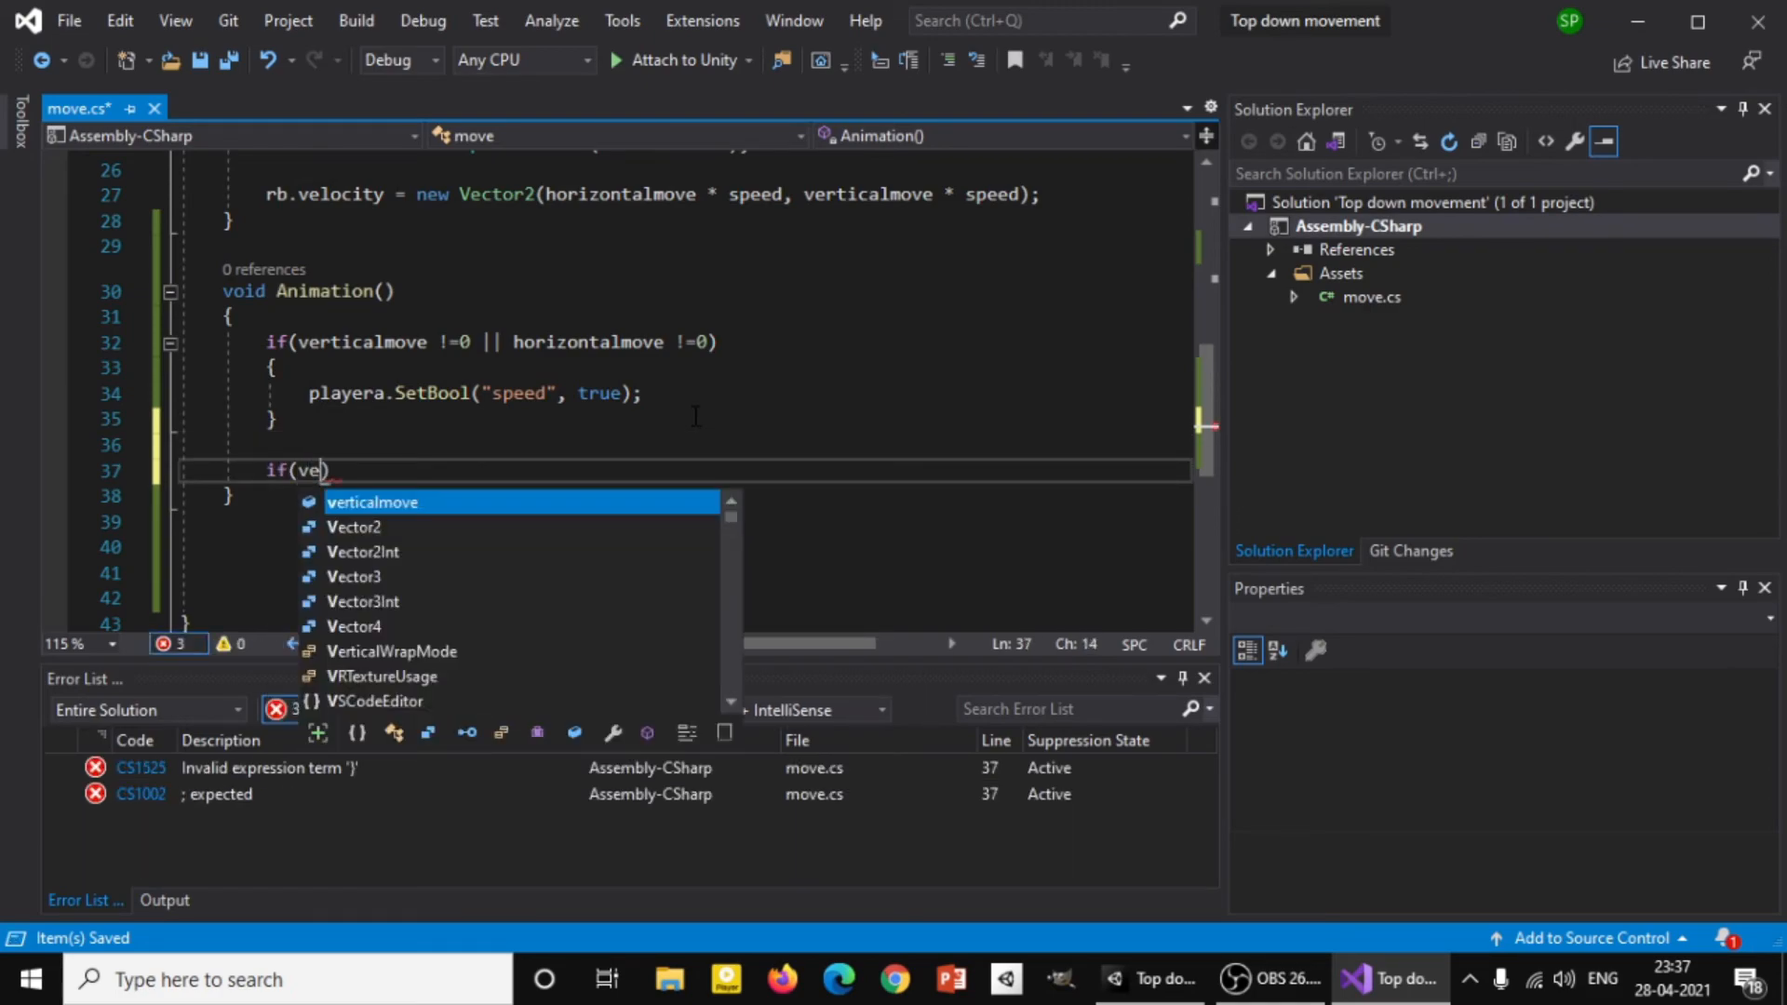
pyautogui.write('rticalmove')
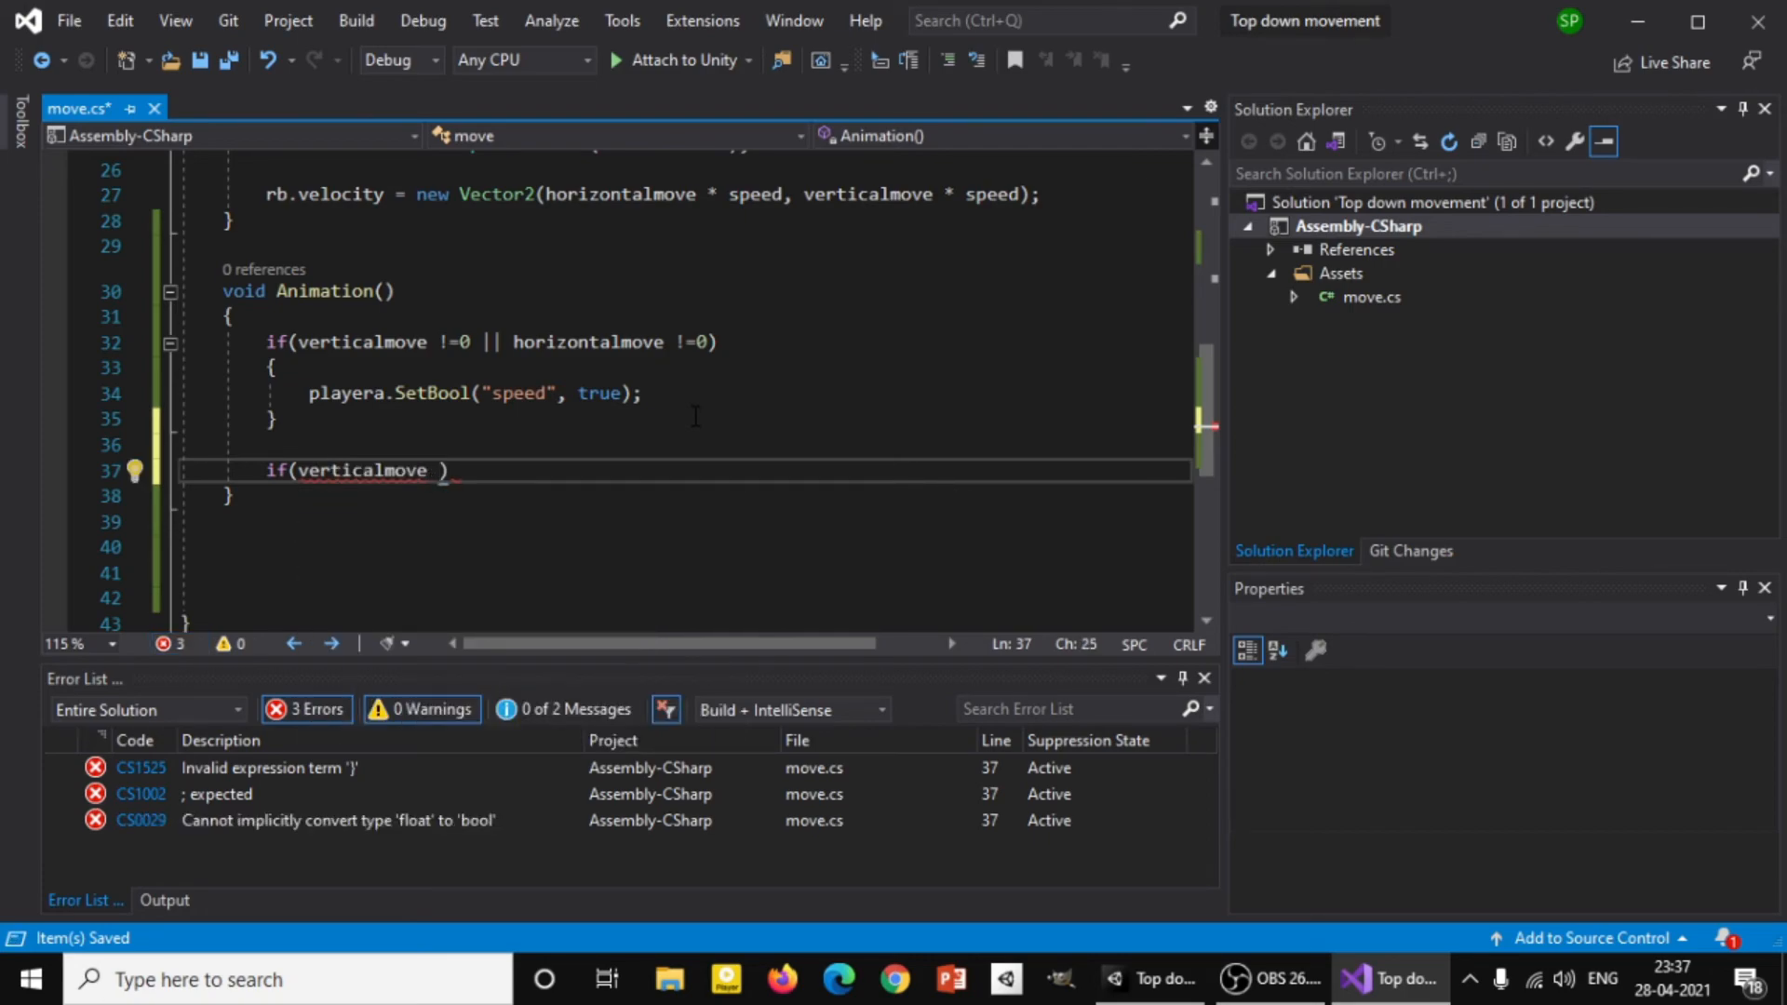
pyautogui.write(' ==0 &&')
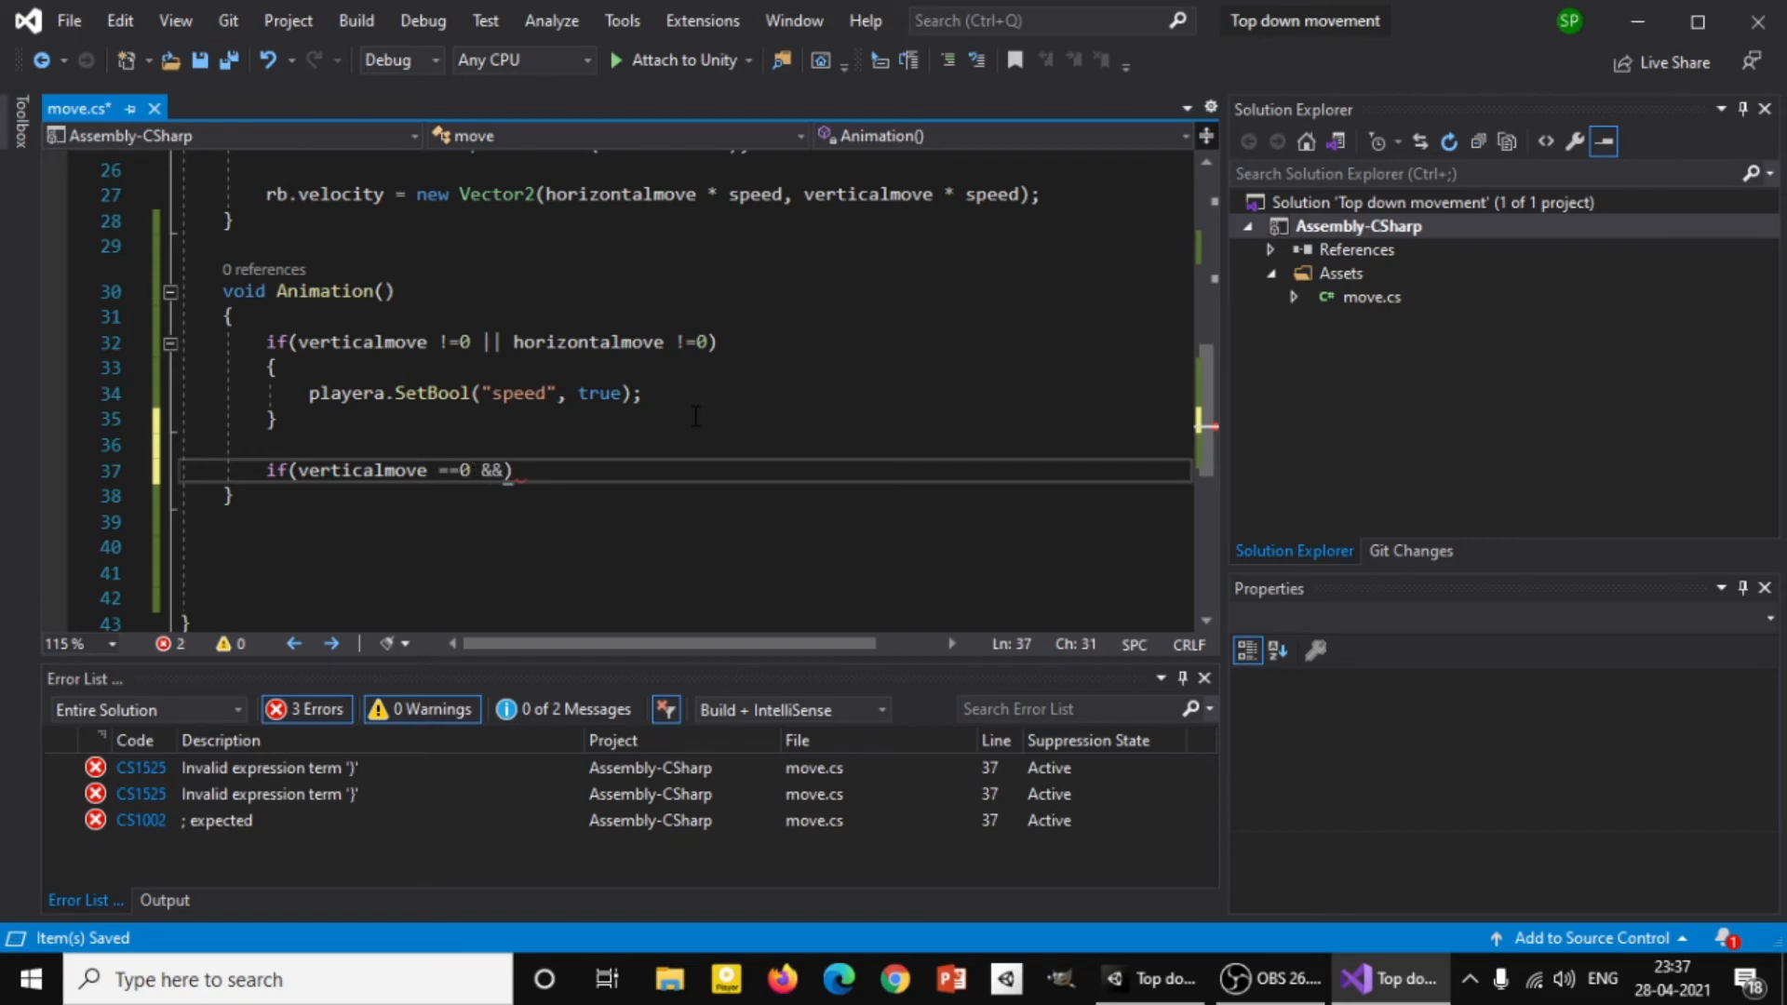
pyautogui.write(' hjo')
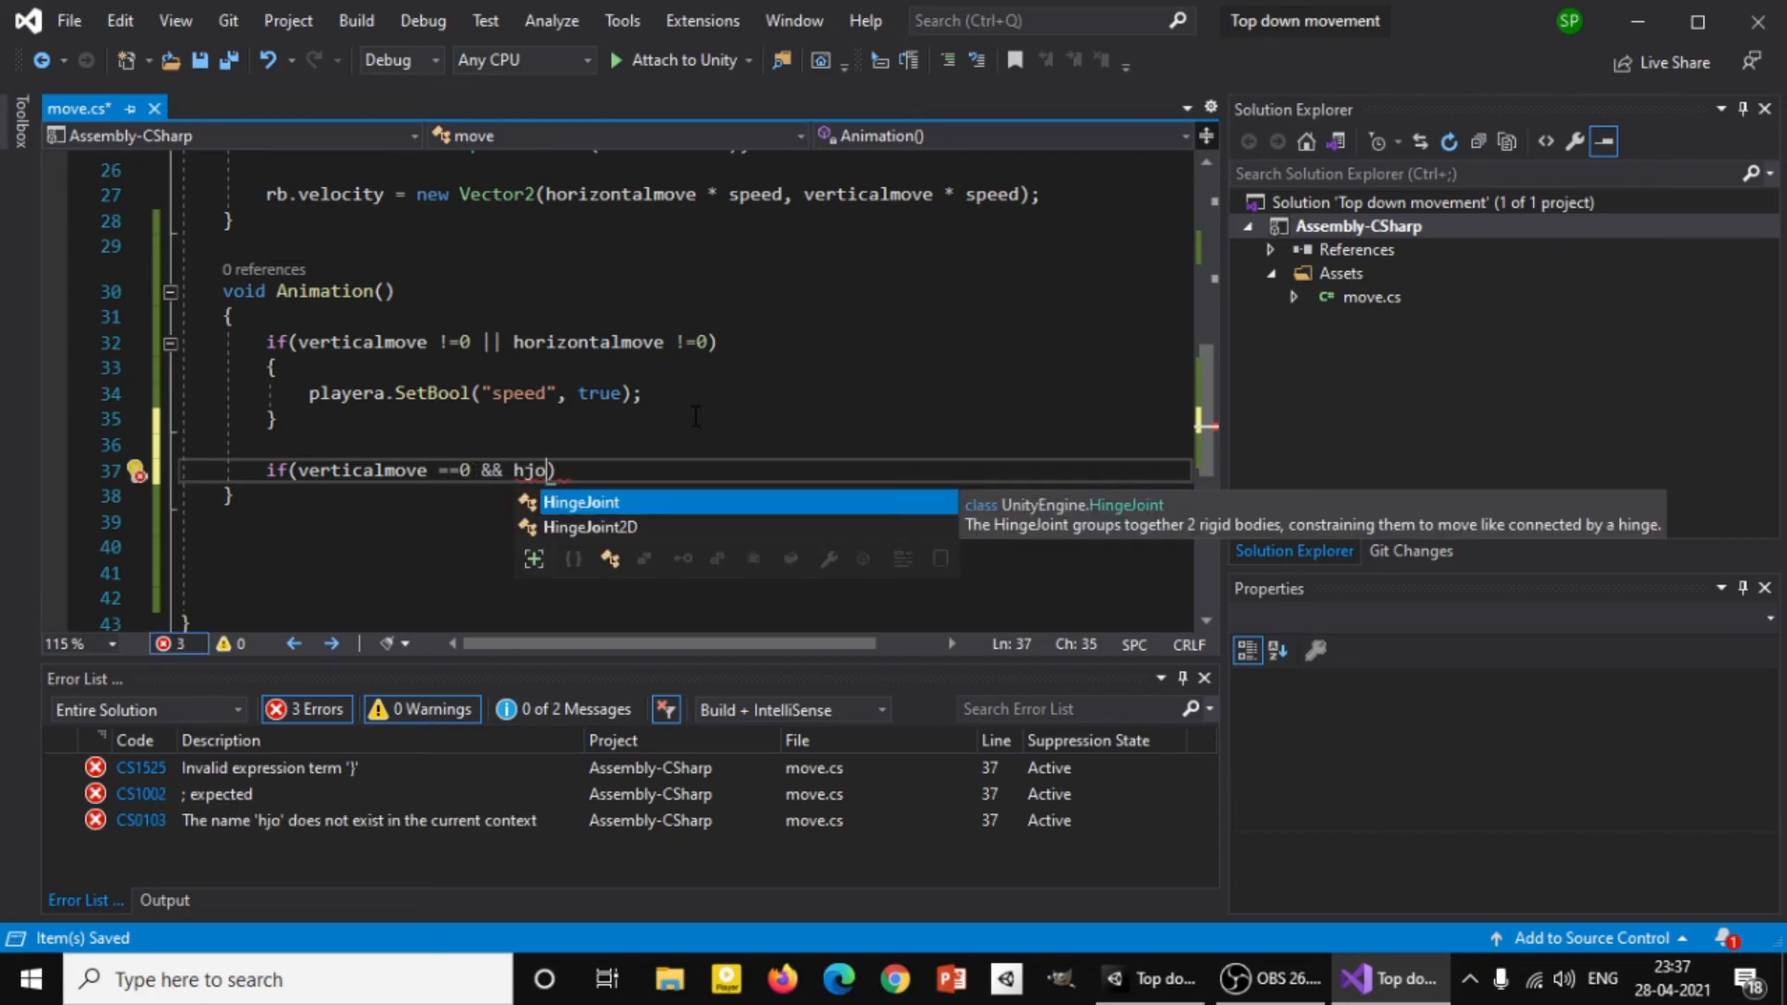
pyautogui.press('BackSpace')
pyautogui.press('BackSpace')
pyautogui.write('r')
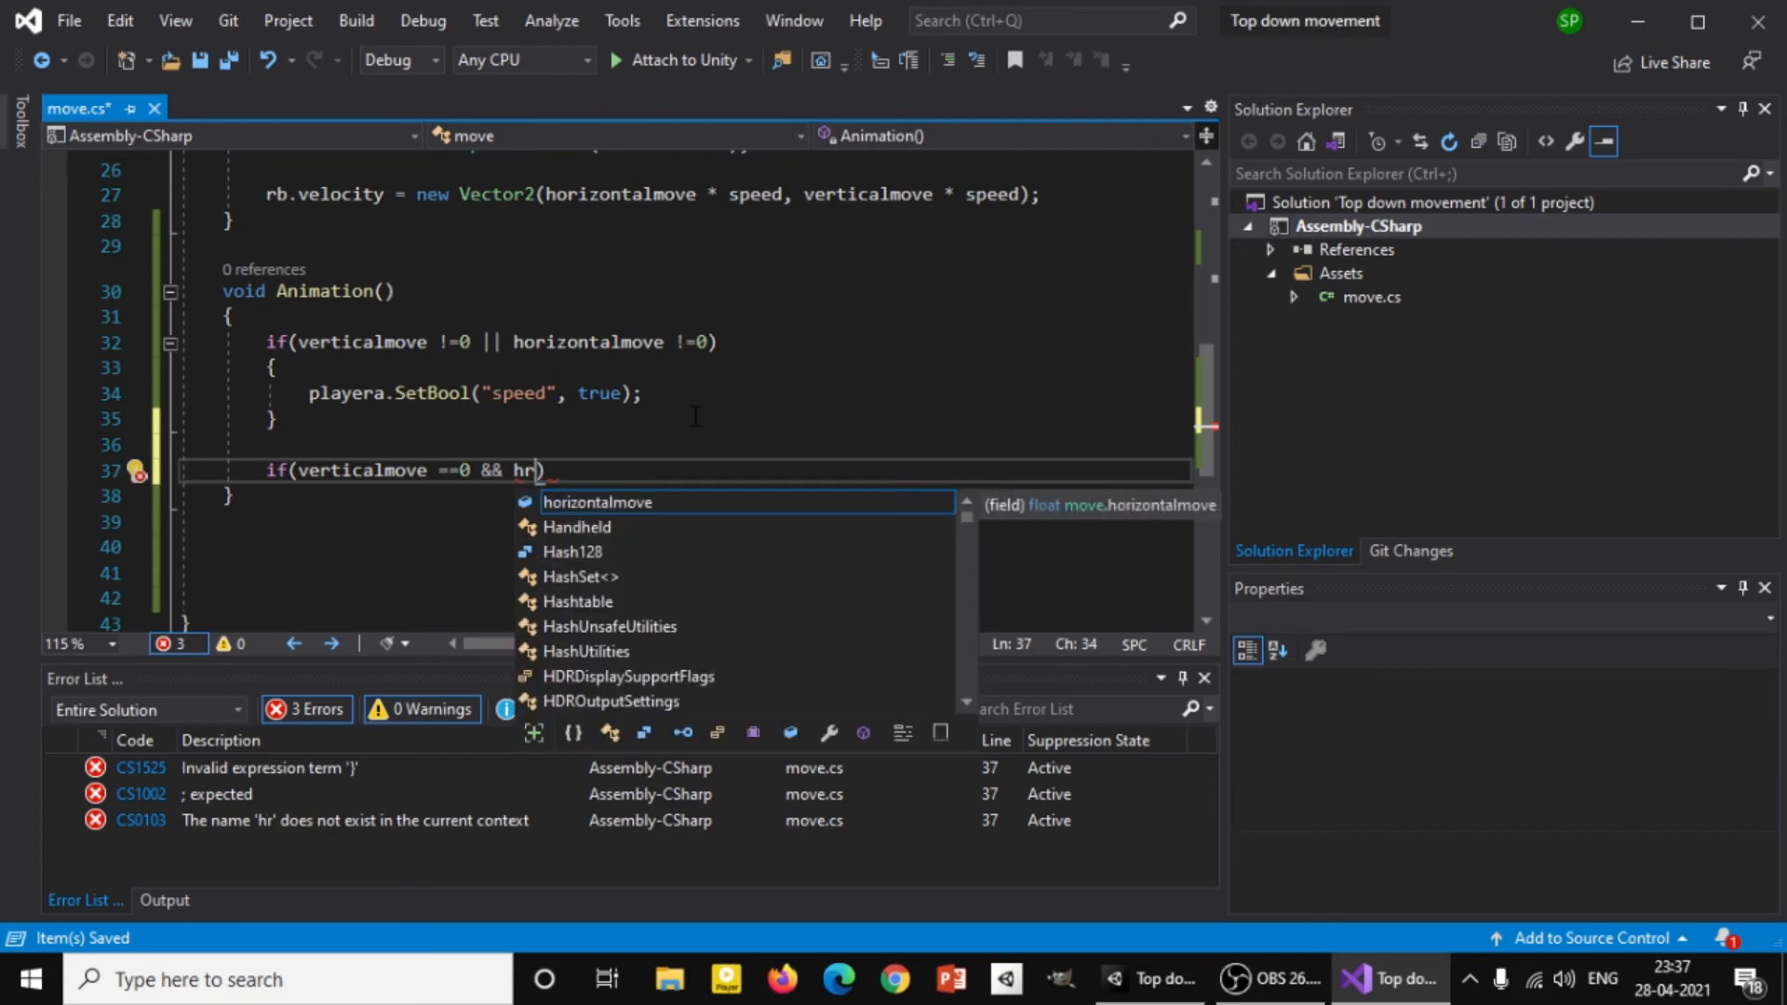
pyautogui.press('Tab')
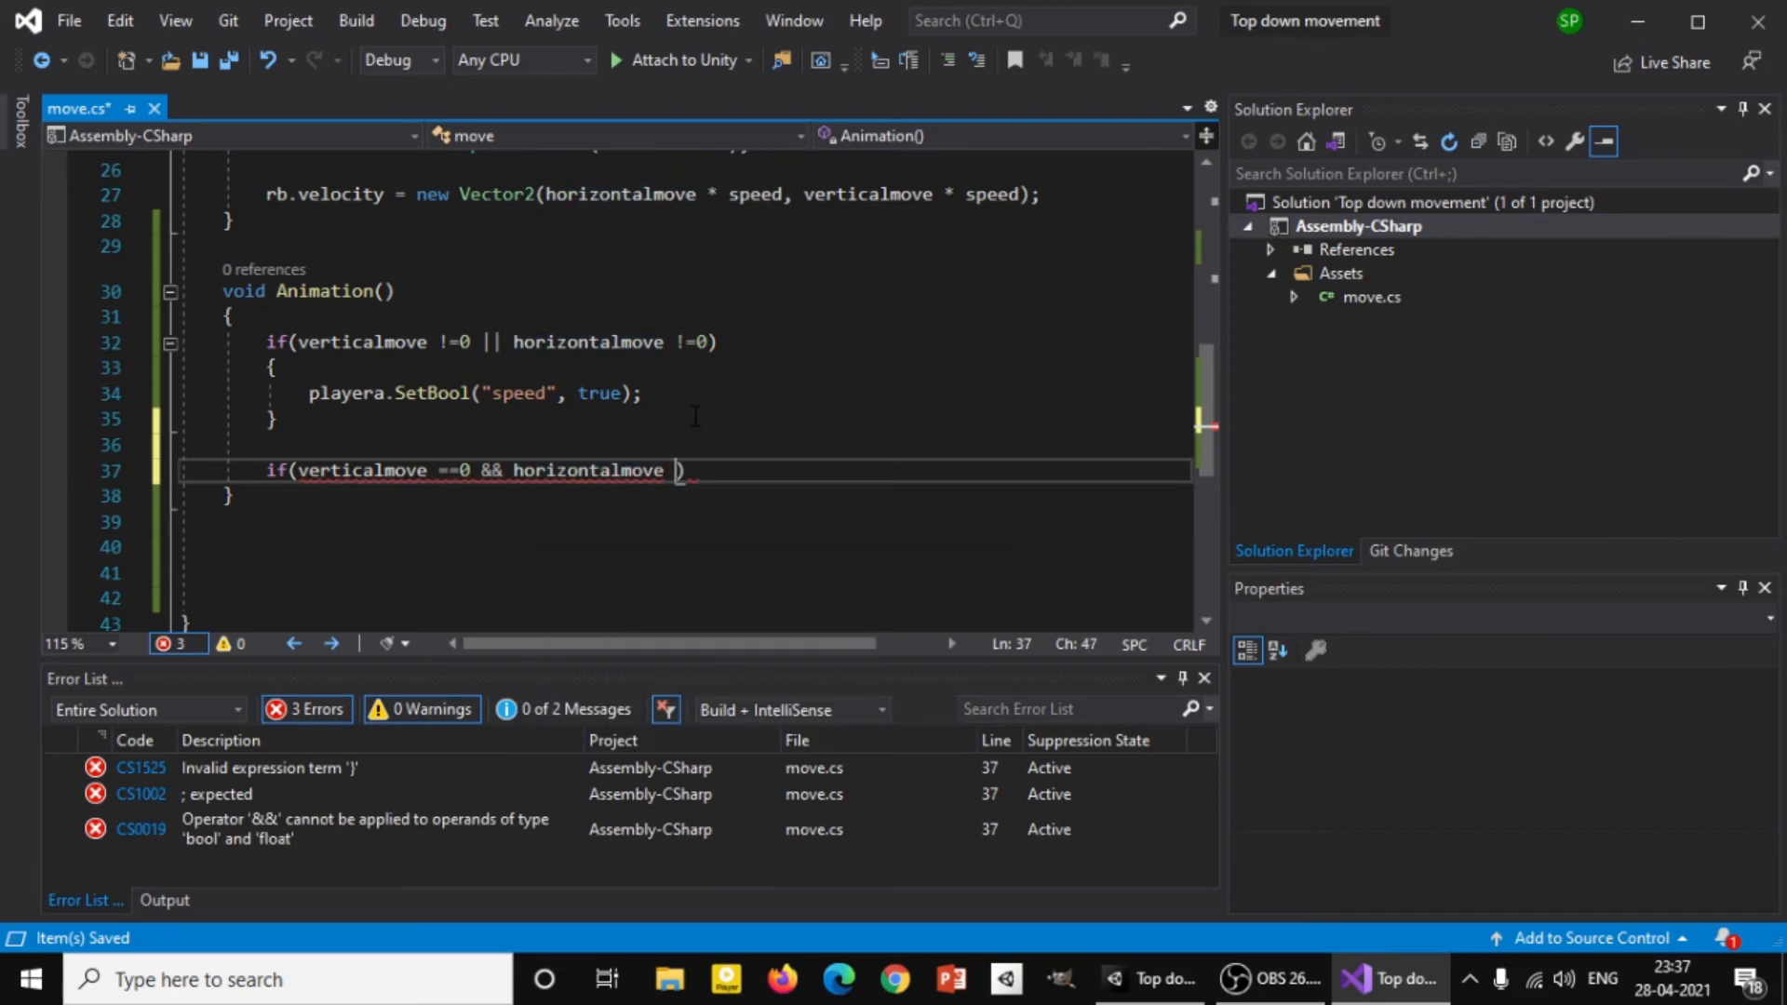
pyautogui.write('== 0')
# Add an empty pair of braces under the second if condition.
pyautogui.click(777, 450)
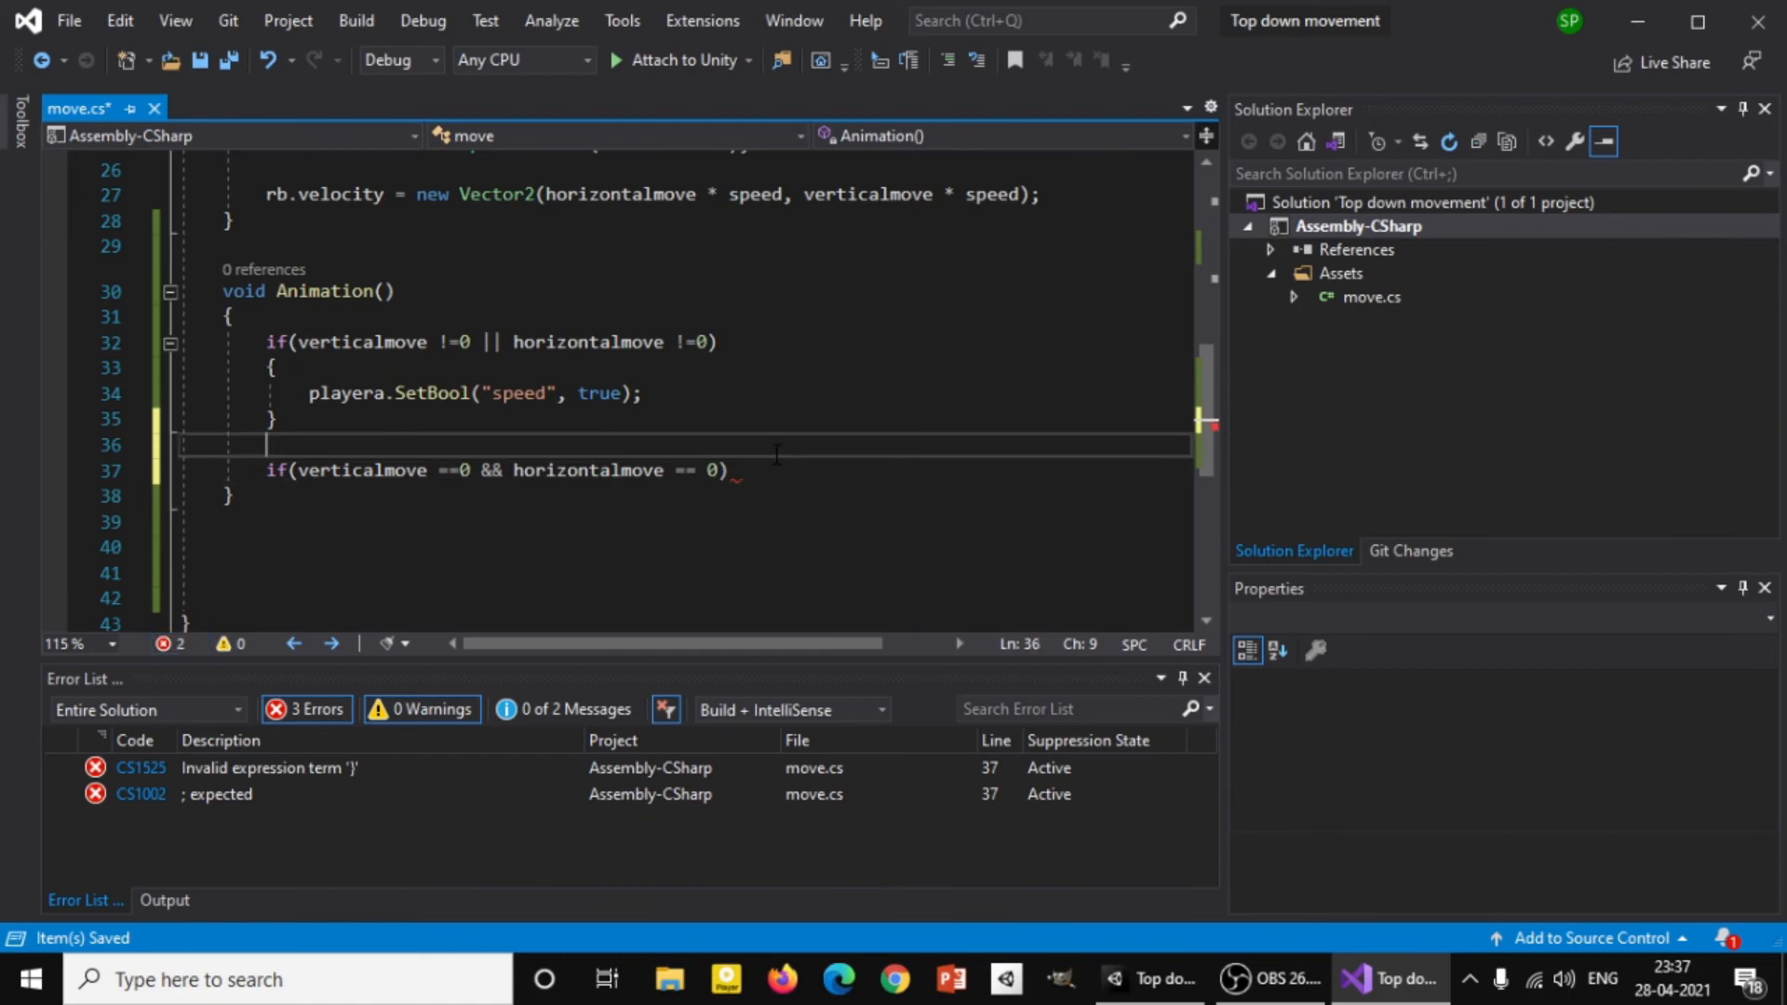
pyautogui.press('Down')
pyautogui.press('End')
pyautogui.press('Return')
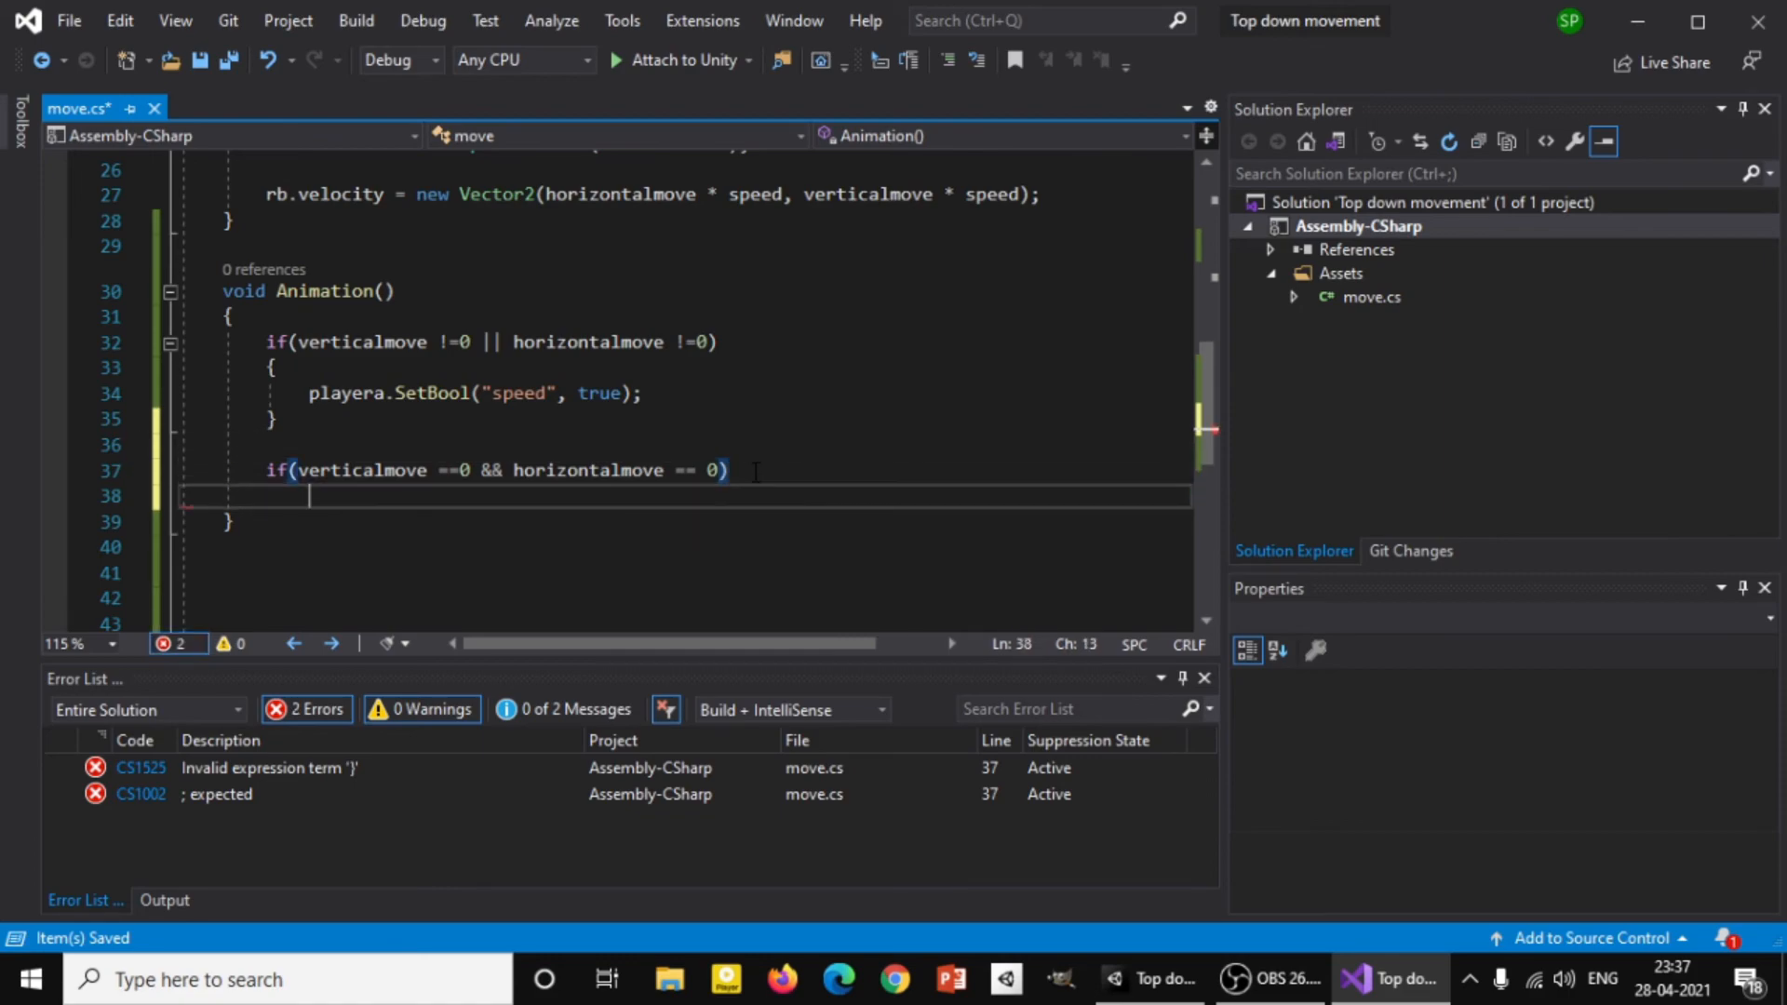
pyautogui.write('{')
pyautogui.press('Return')
# Copy the playera.SetBool statement into the second if block, change its value to false and save the script.
pyautogui.moveTo(301, 393); pyautogui.dragTo(685, 386)
pyautogui.hotkey('ctrl', 'c')
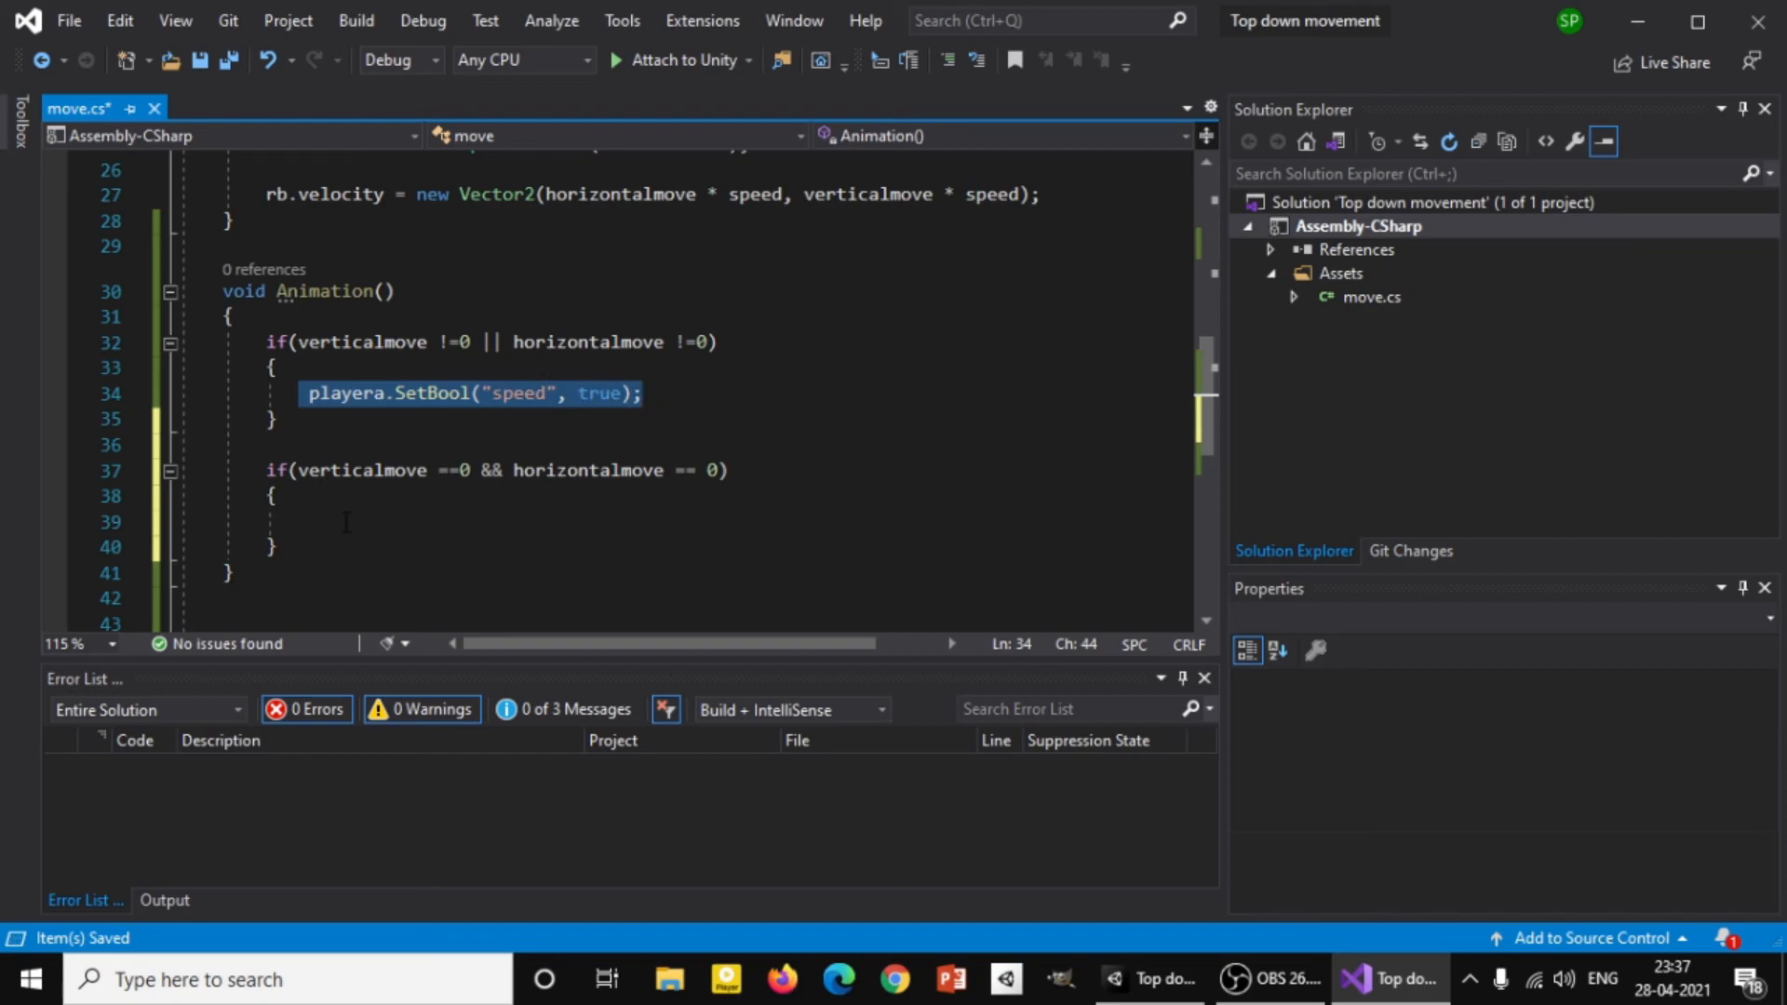
pyautogui.click(317, 520)
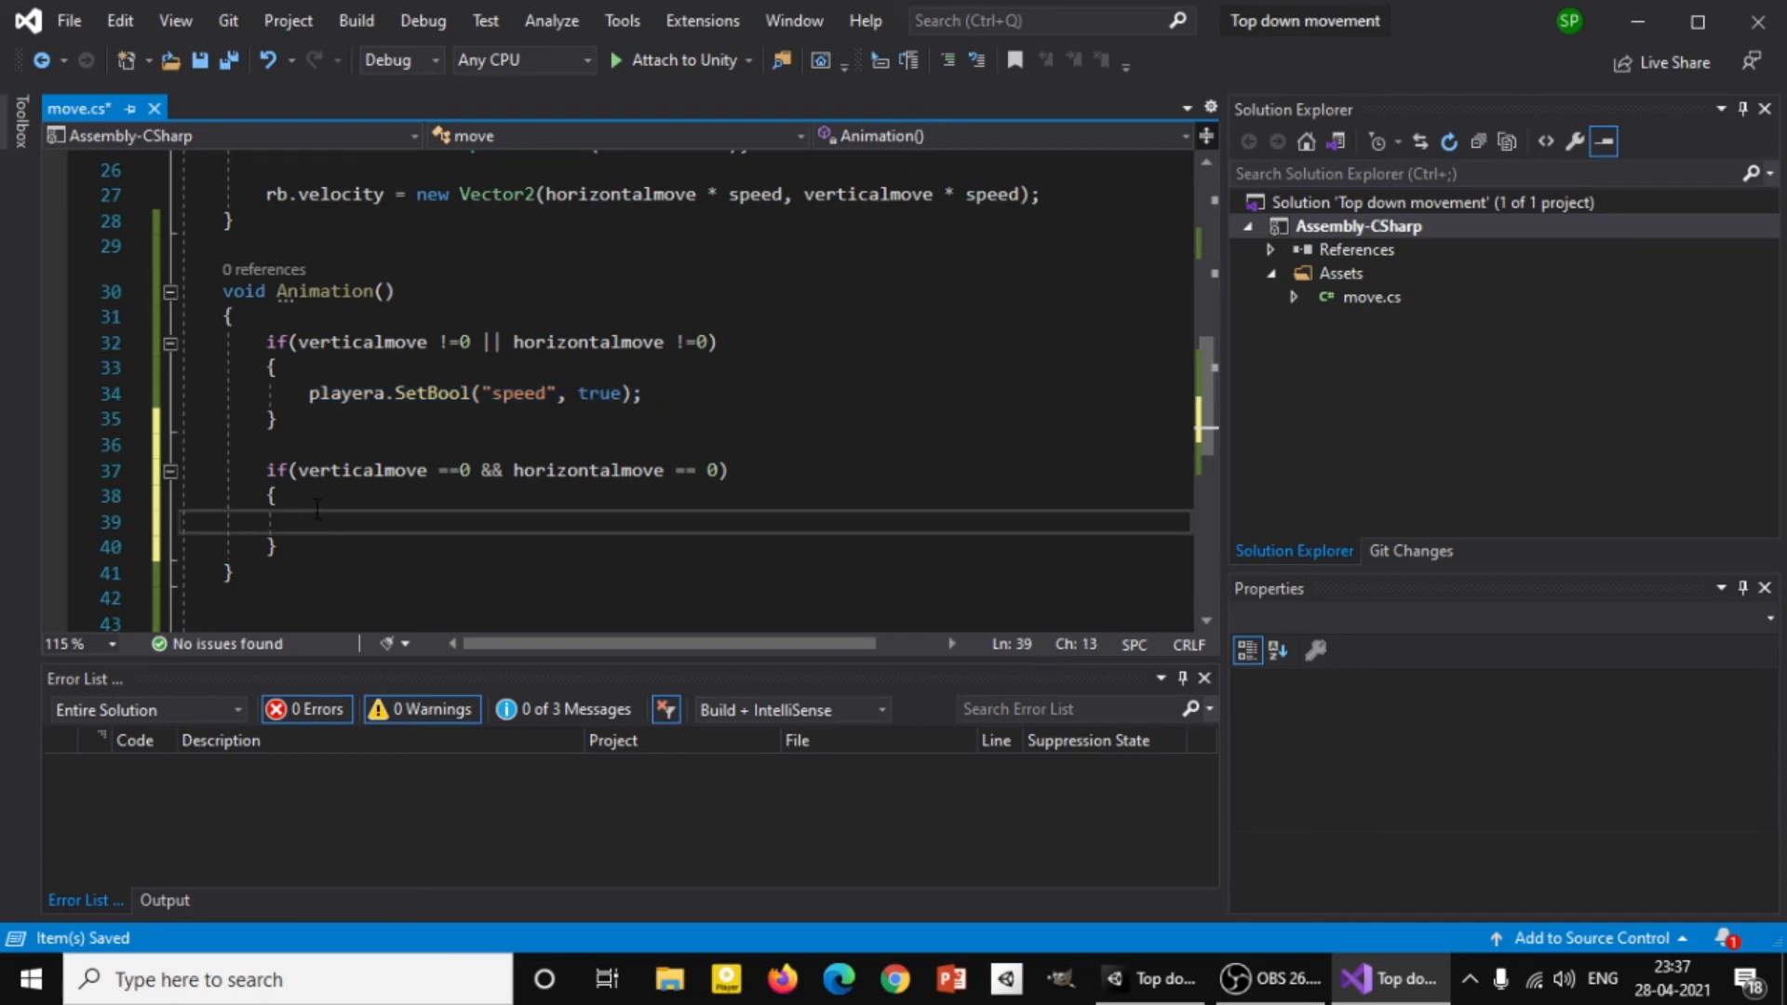
pyautogui.hotkey('ctrl', 'v')
pyautogui.doubleClick(584, 523)
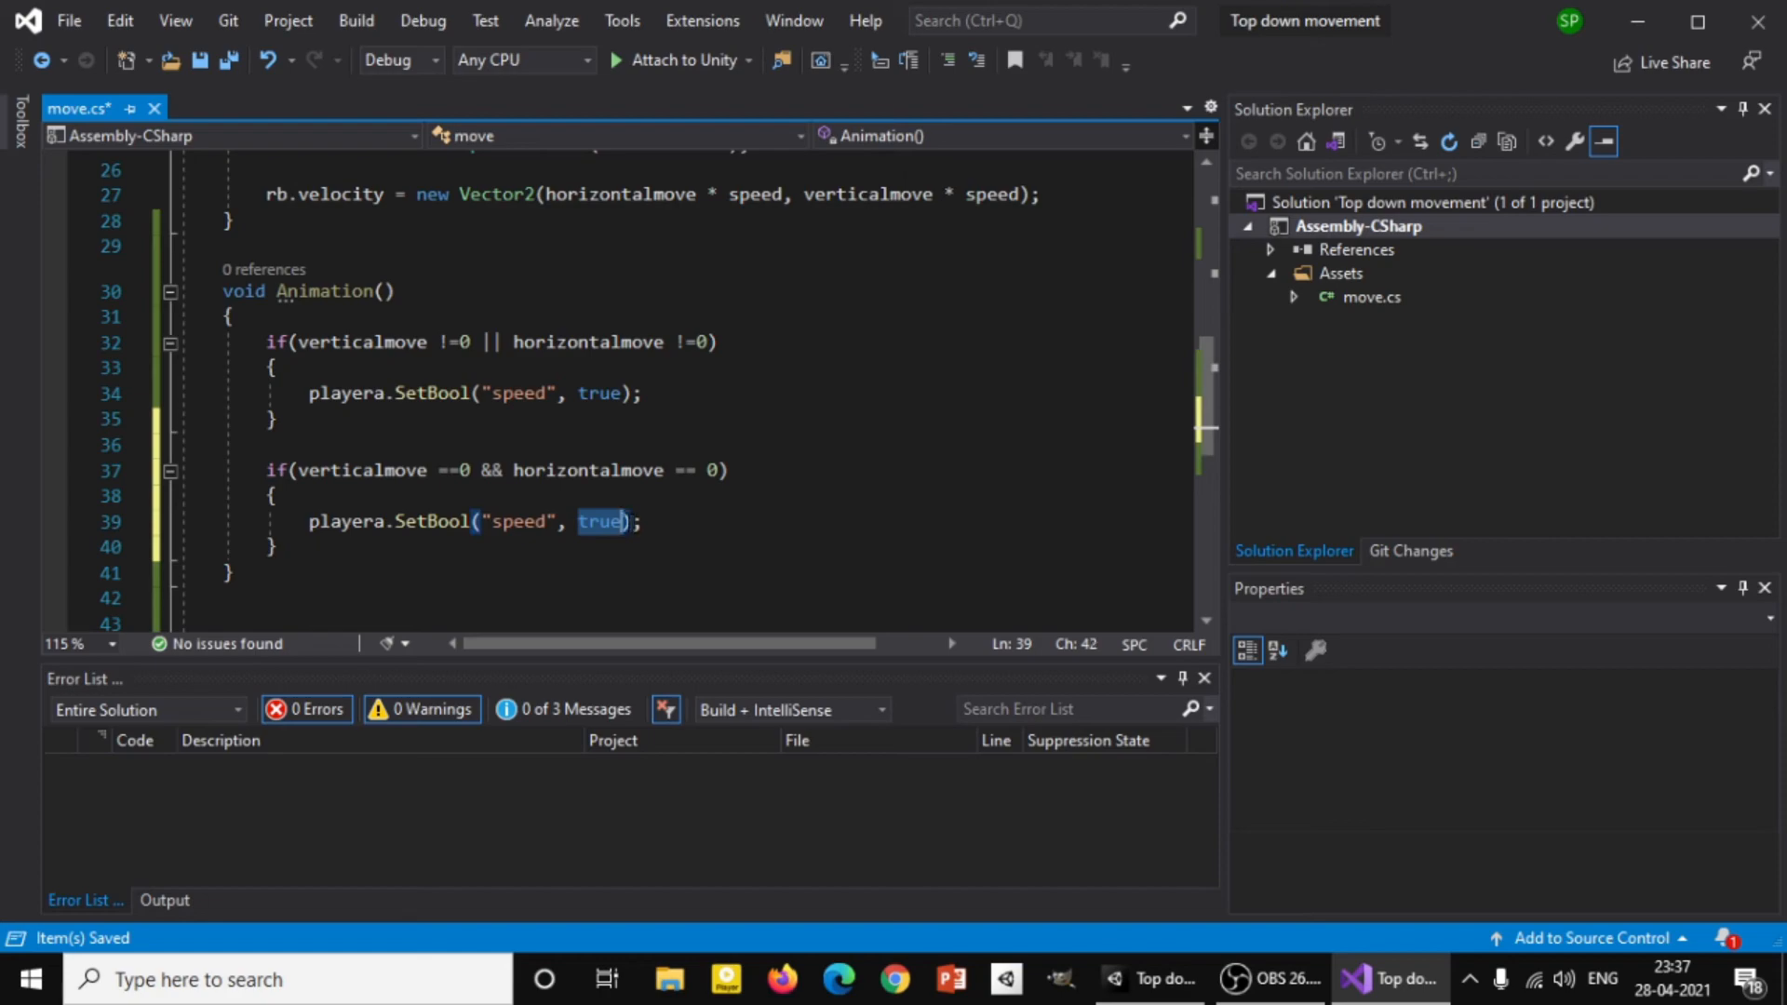
pyautogui.write('fa')
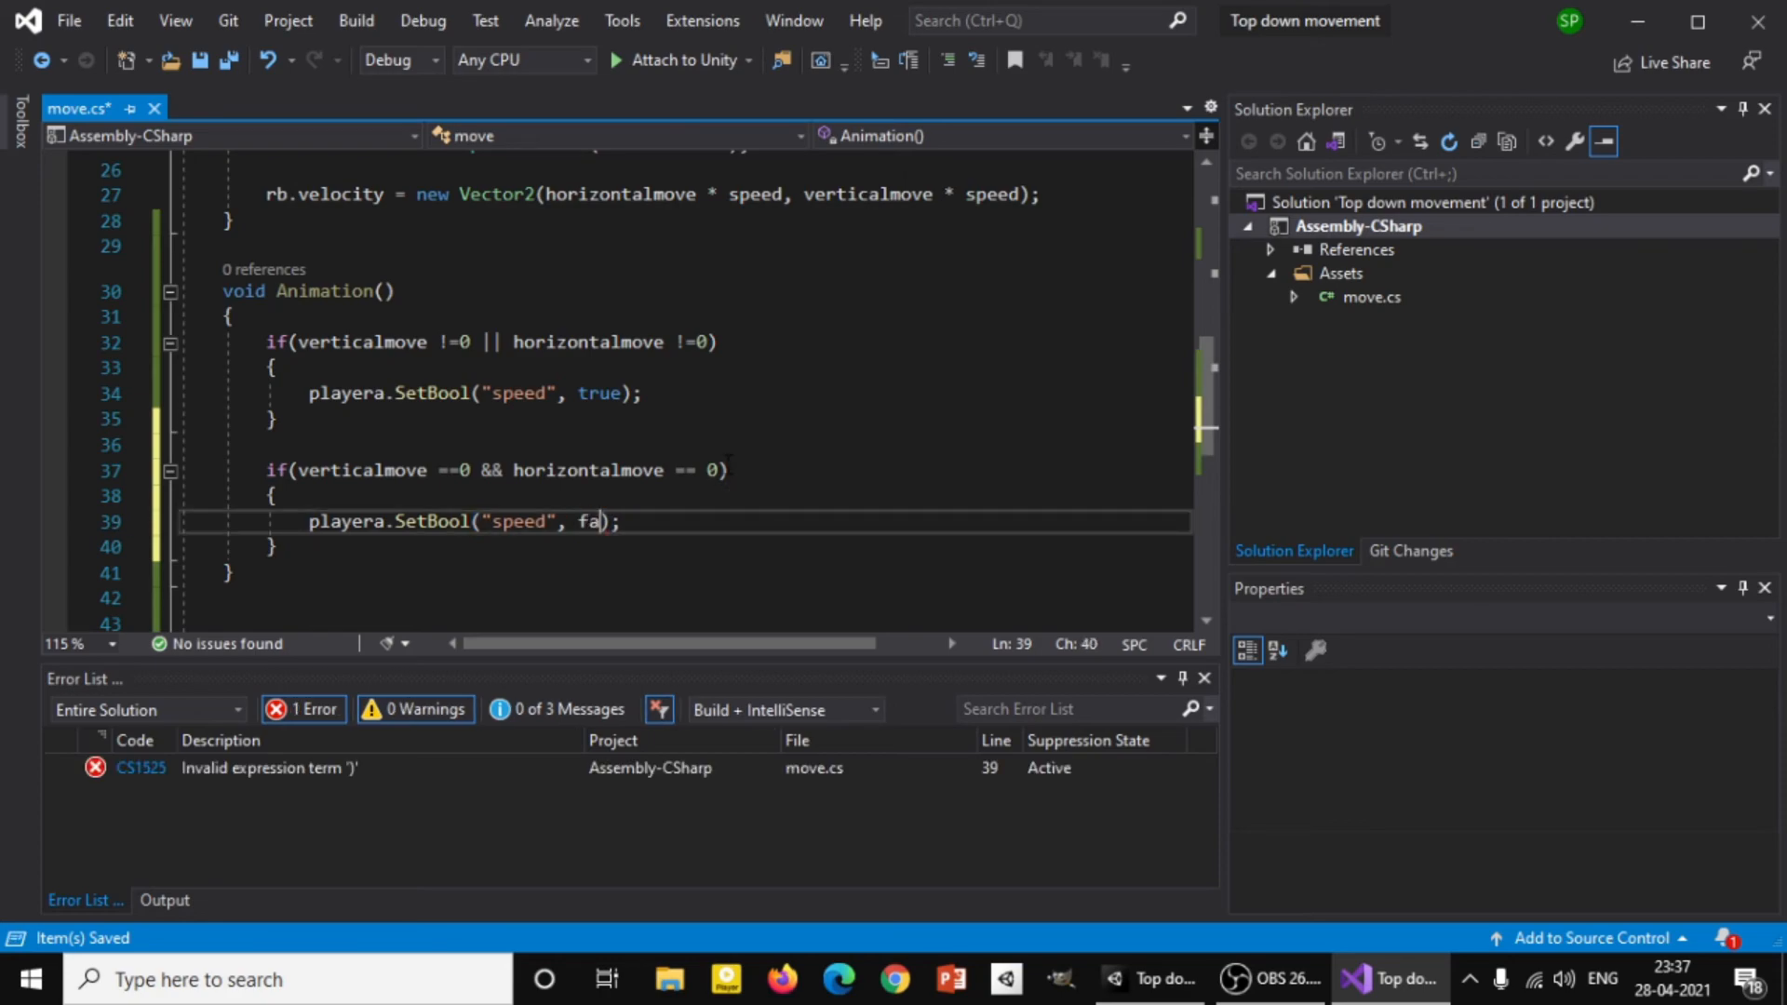
pyautogui.write('lse')
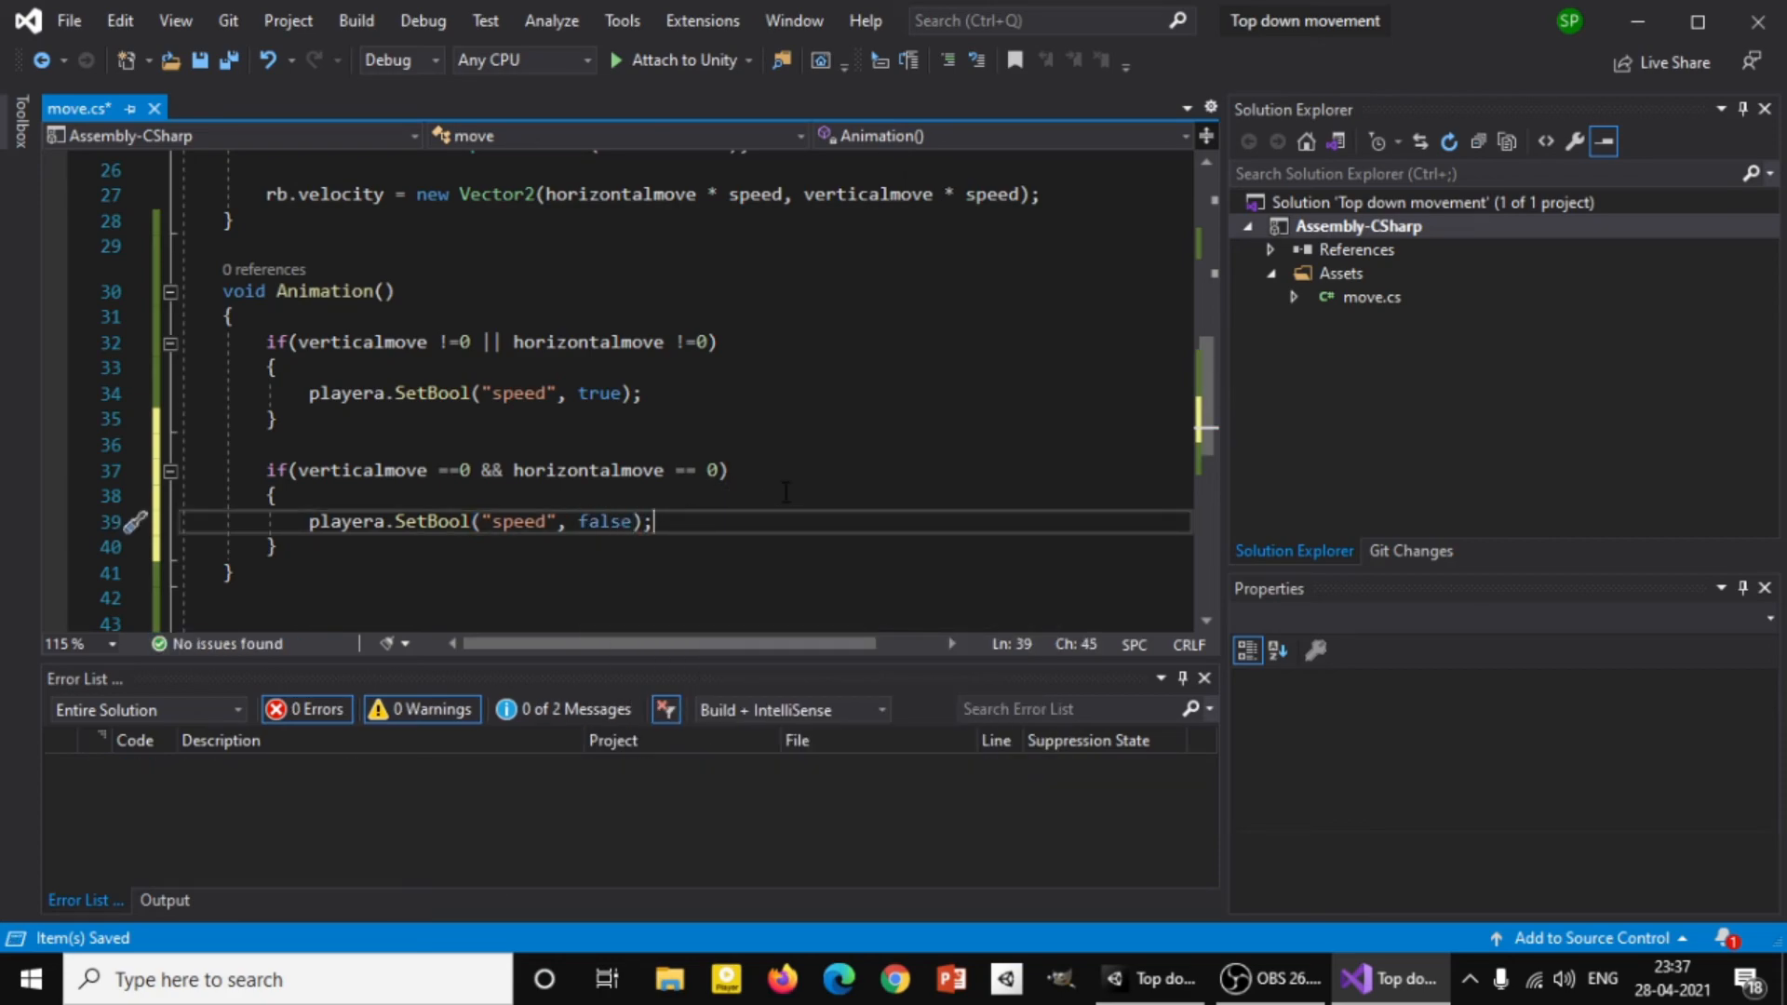
pyautogui.hotkey('ctrl', 's')
# Call Animation(); after the rb.velocity line in the Update method and save the script.
pyautogui.scroll(3, 868, 492)
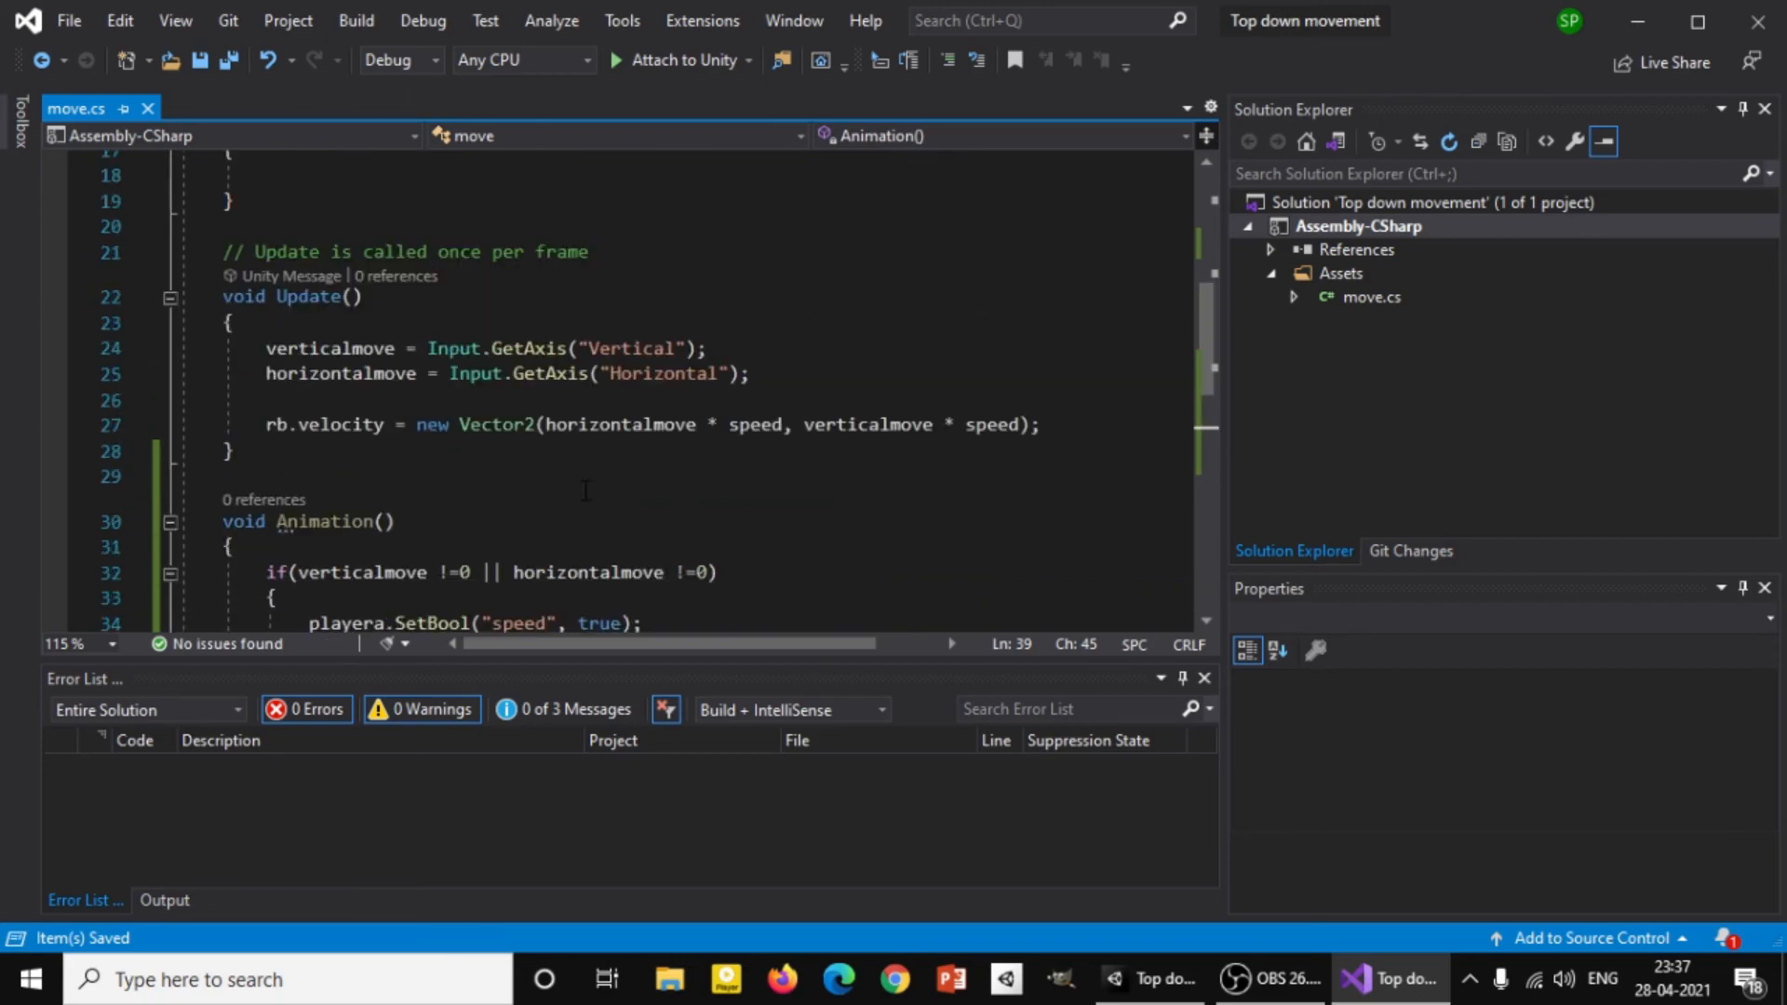
pyautogui.click(1124, 425)
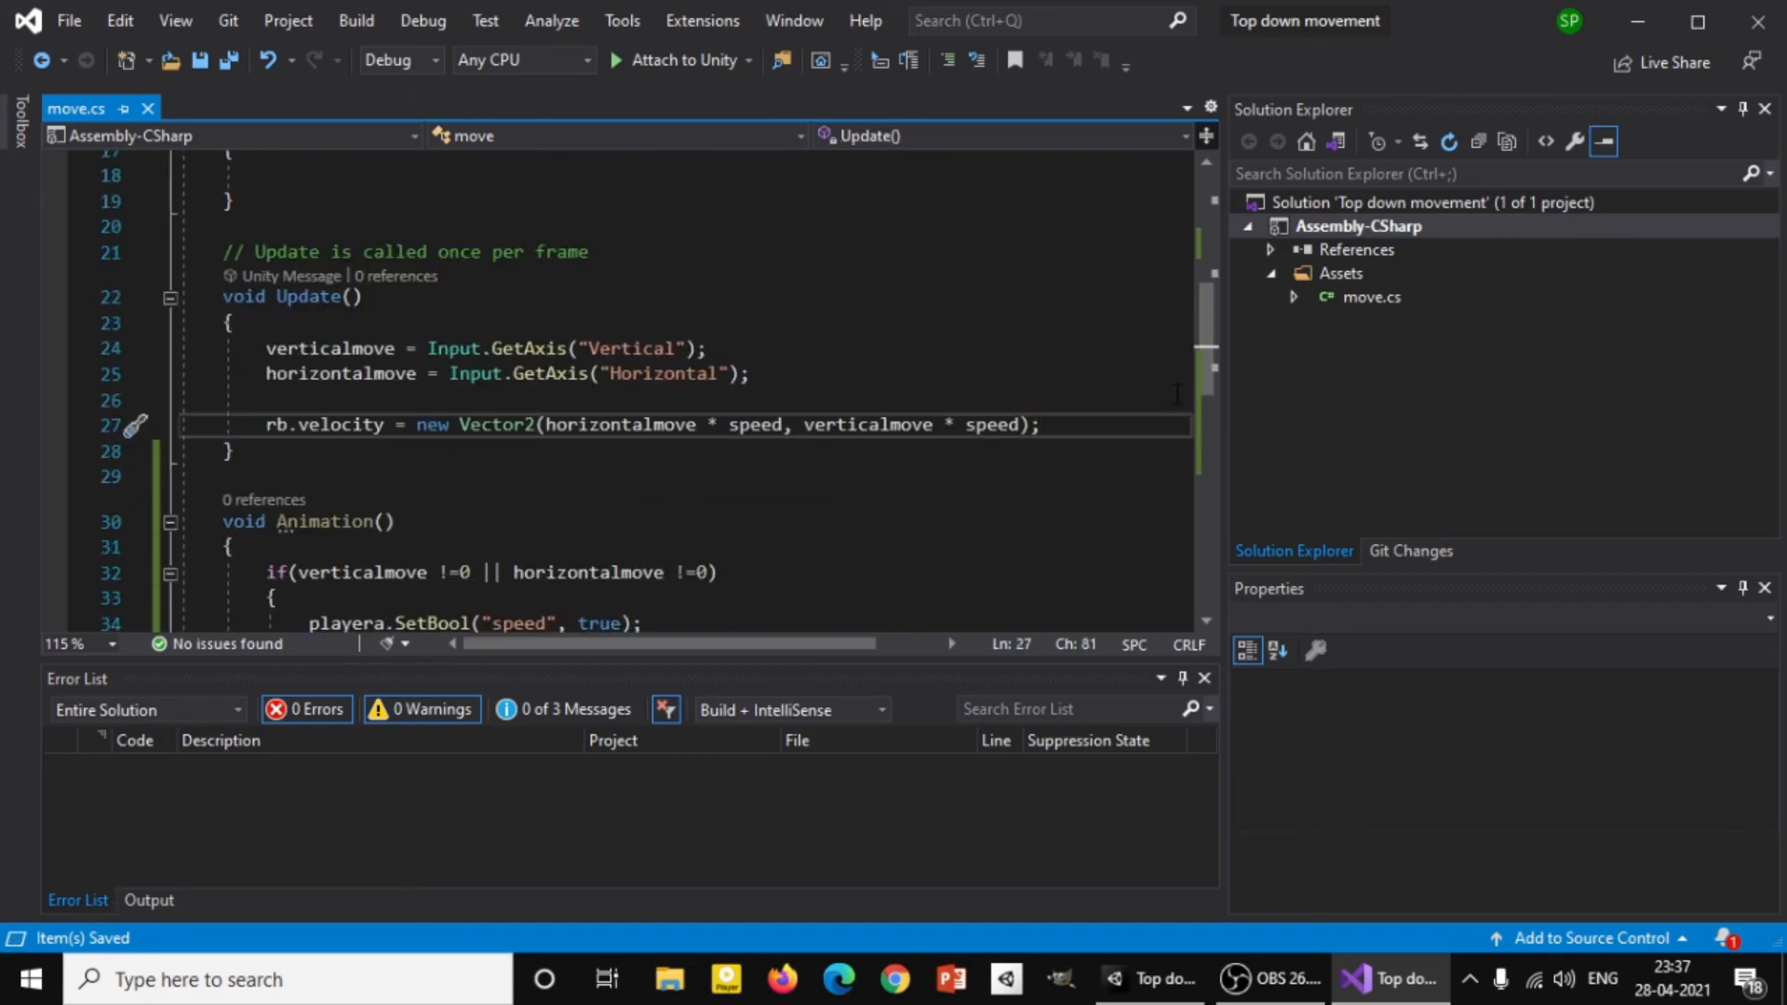
pyautogui.press('Return')
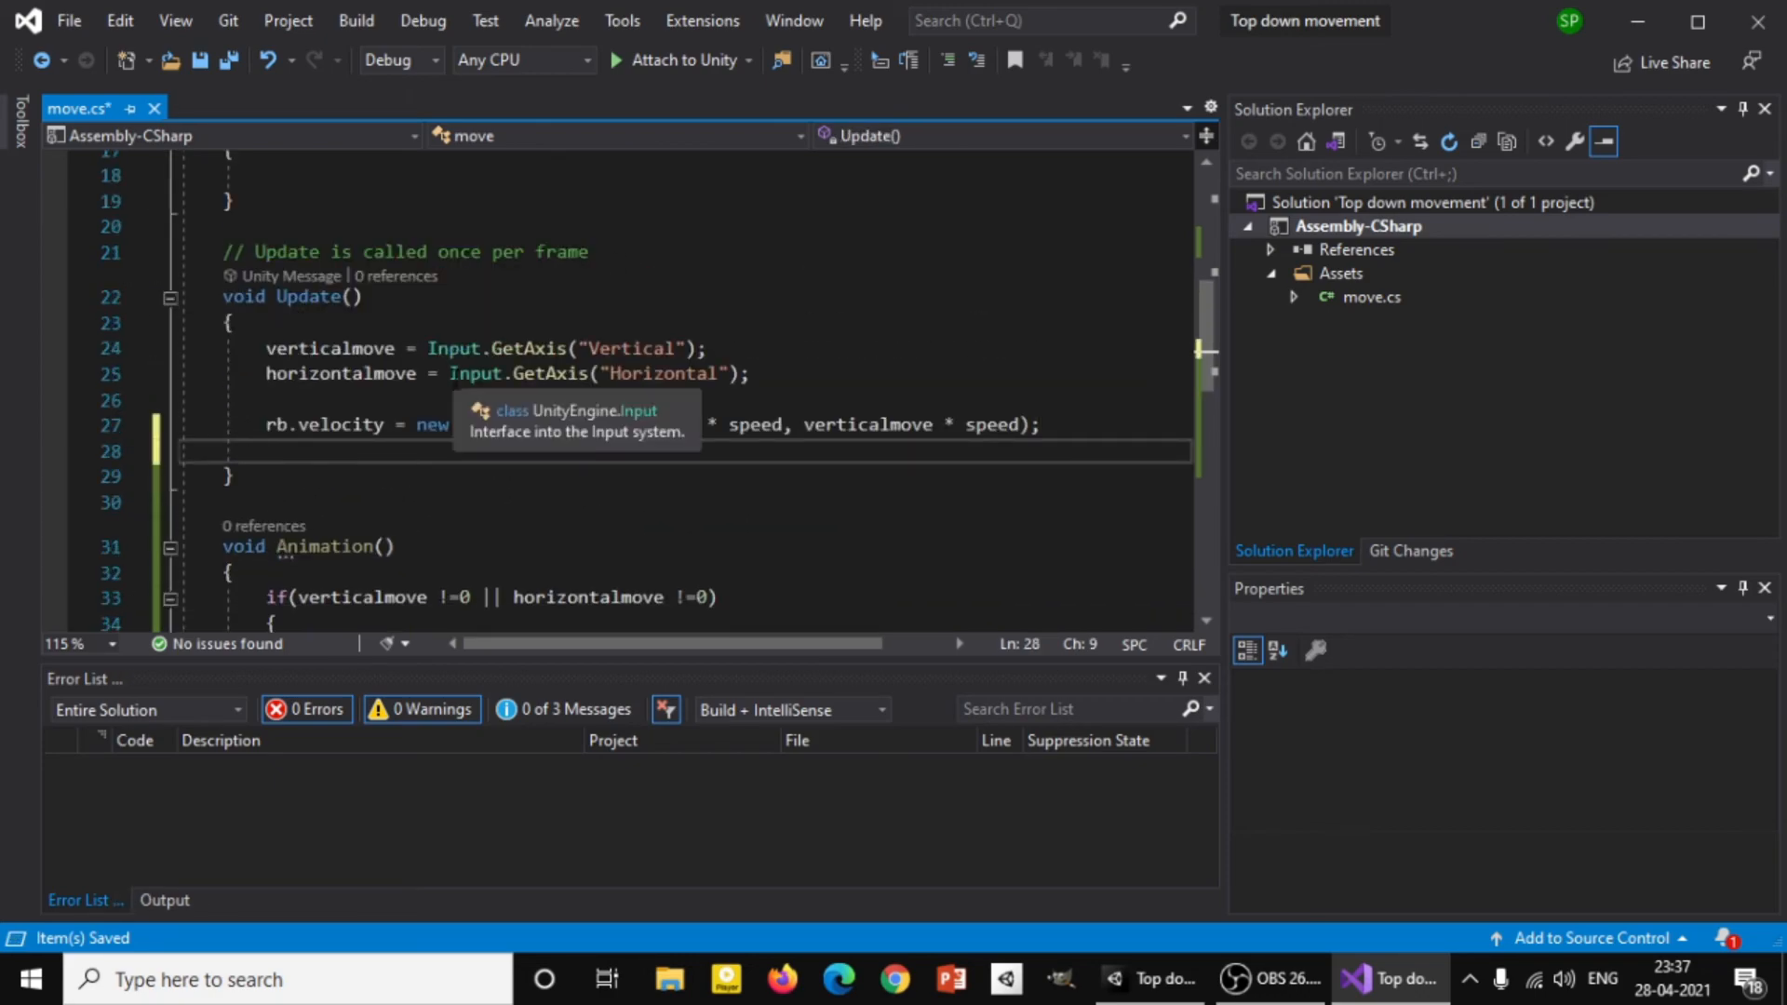
pyautogui.write('anima')
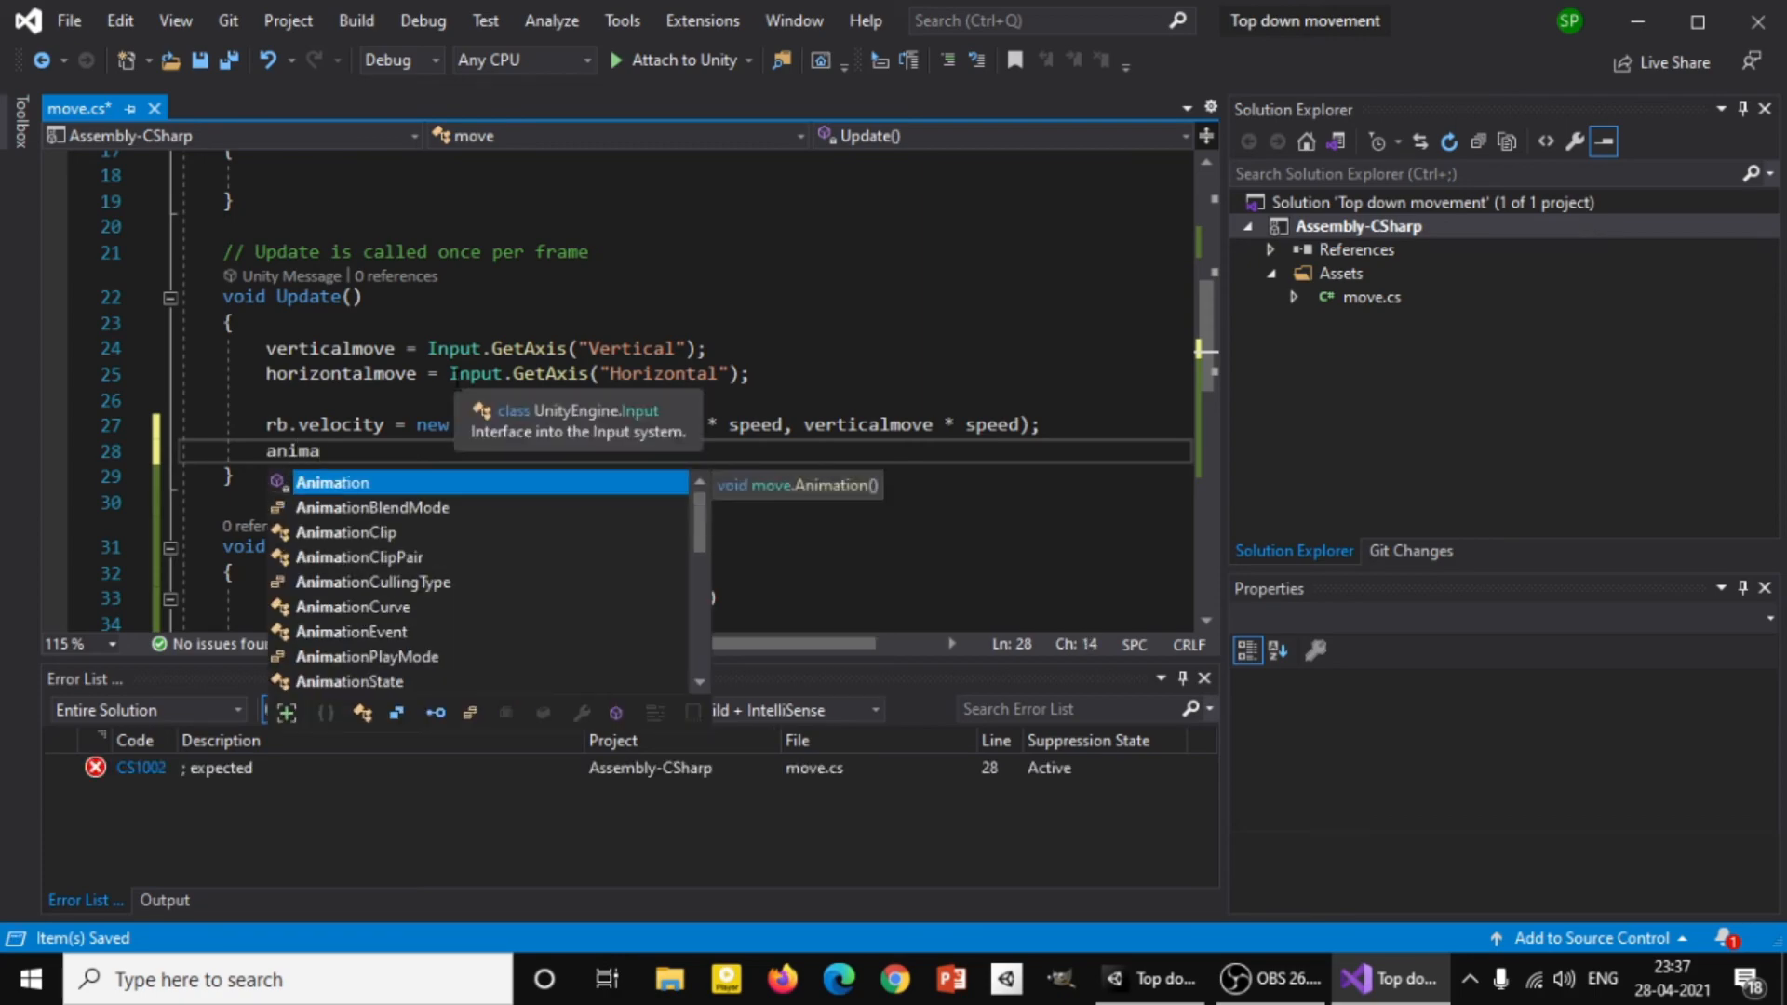
pyautogui.write('();')
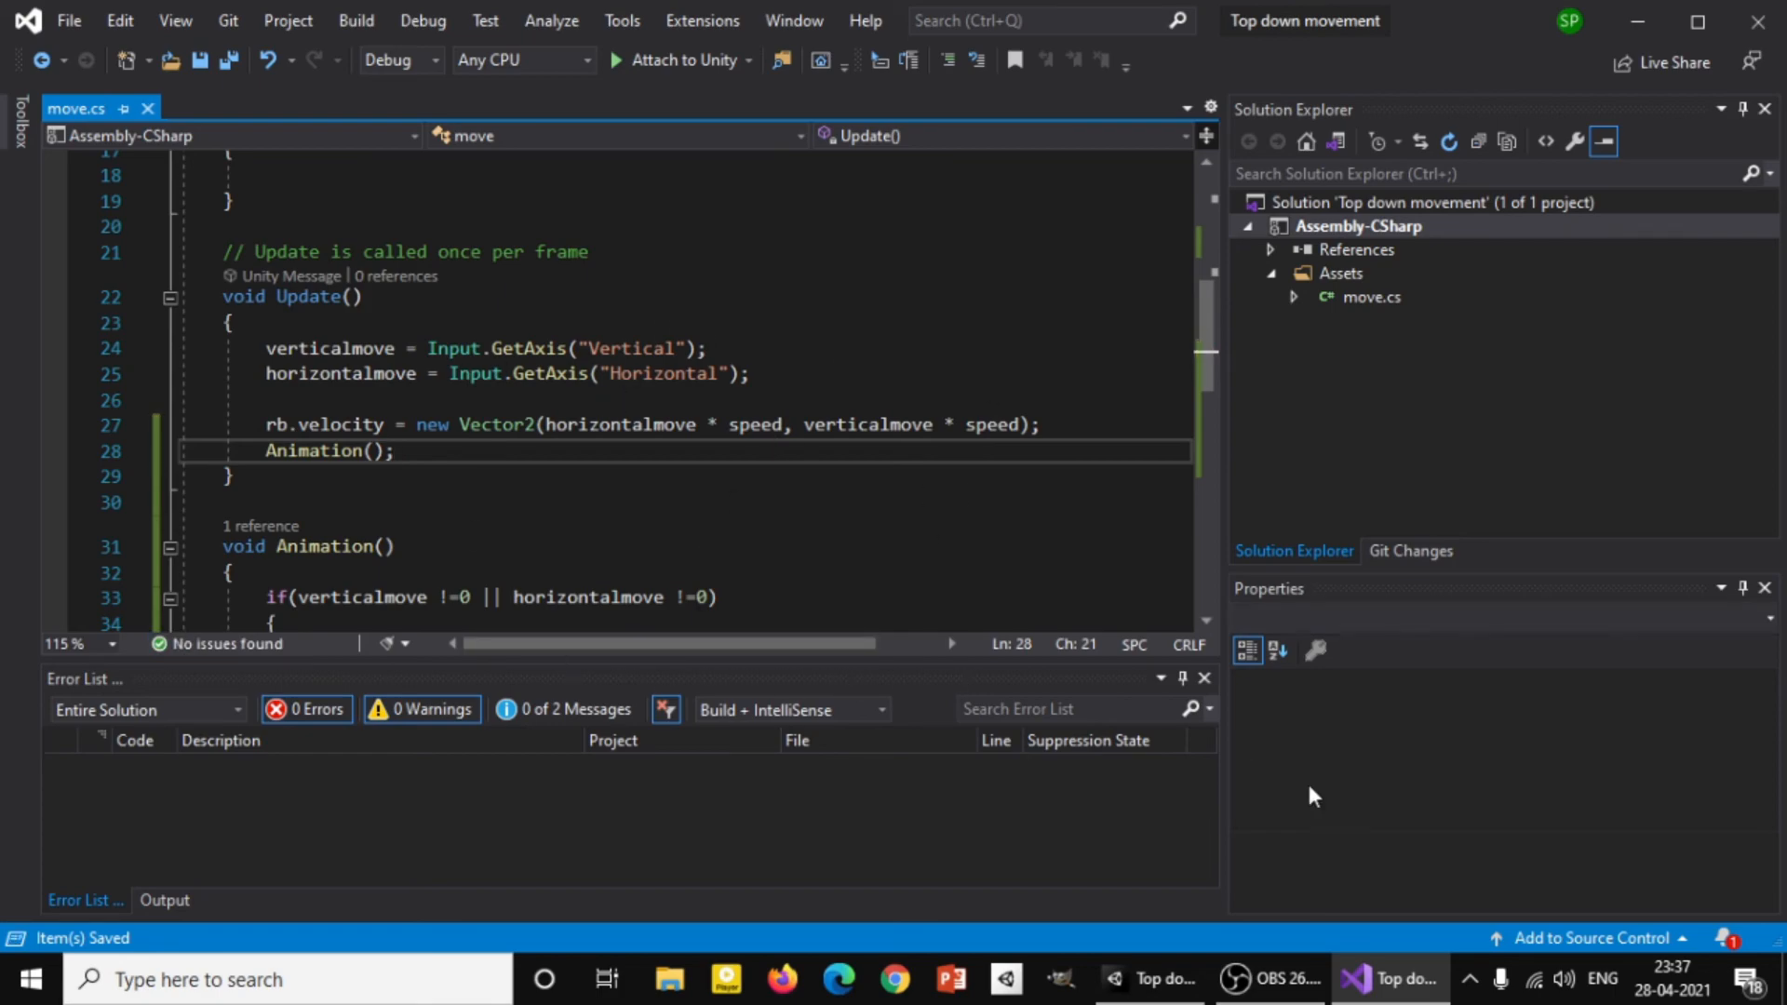
# Switch to Unity and test the running game by moving the player left, right, up and down.
pyautogui.click(1150, 978)
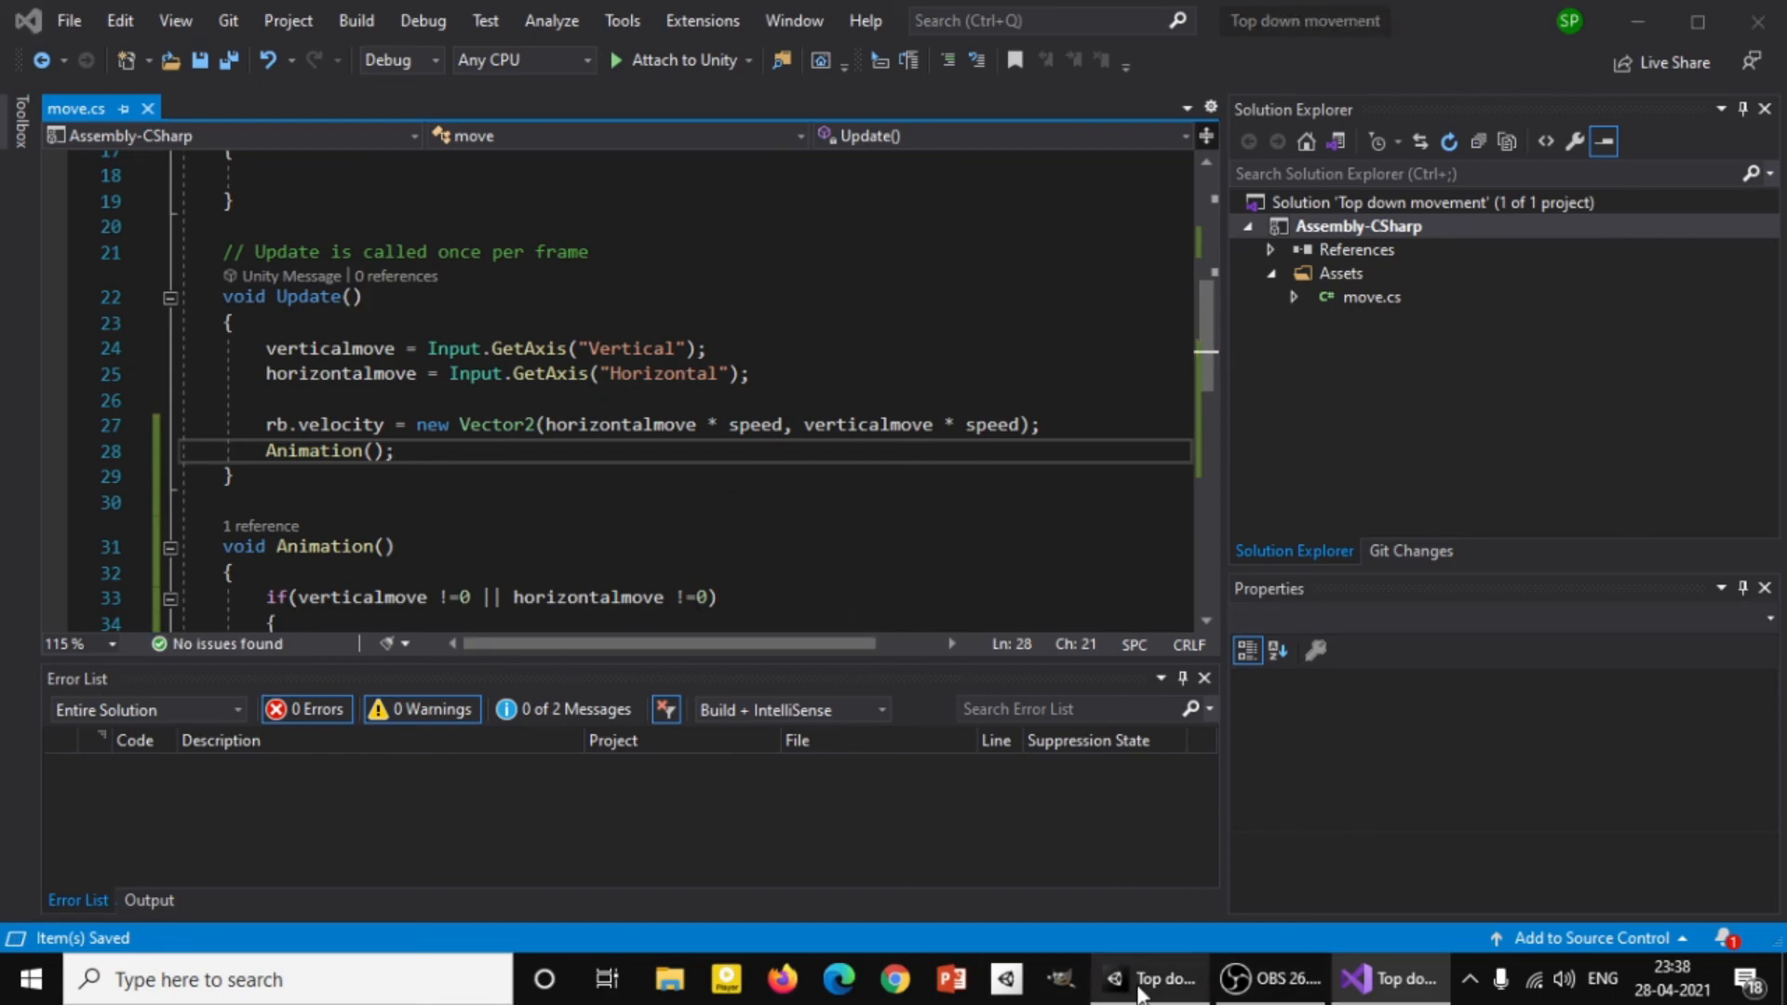
pyautogui.moveTo(1150, 978)
pyautogui.click(1167, 850)
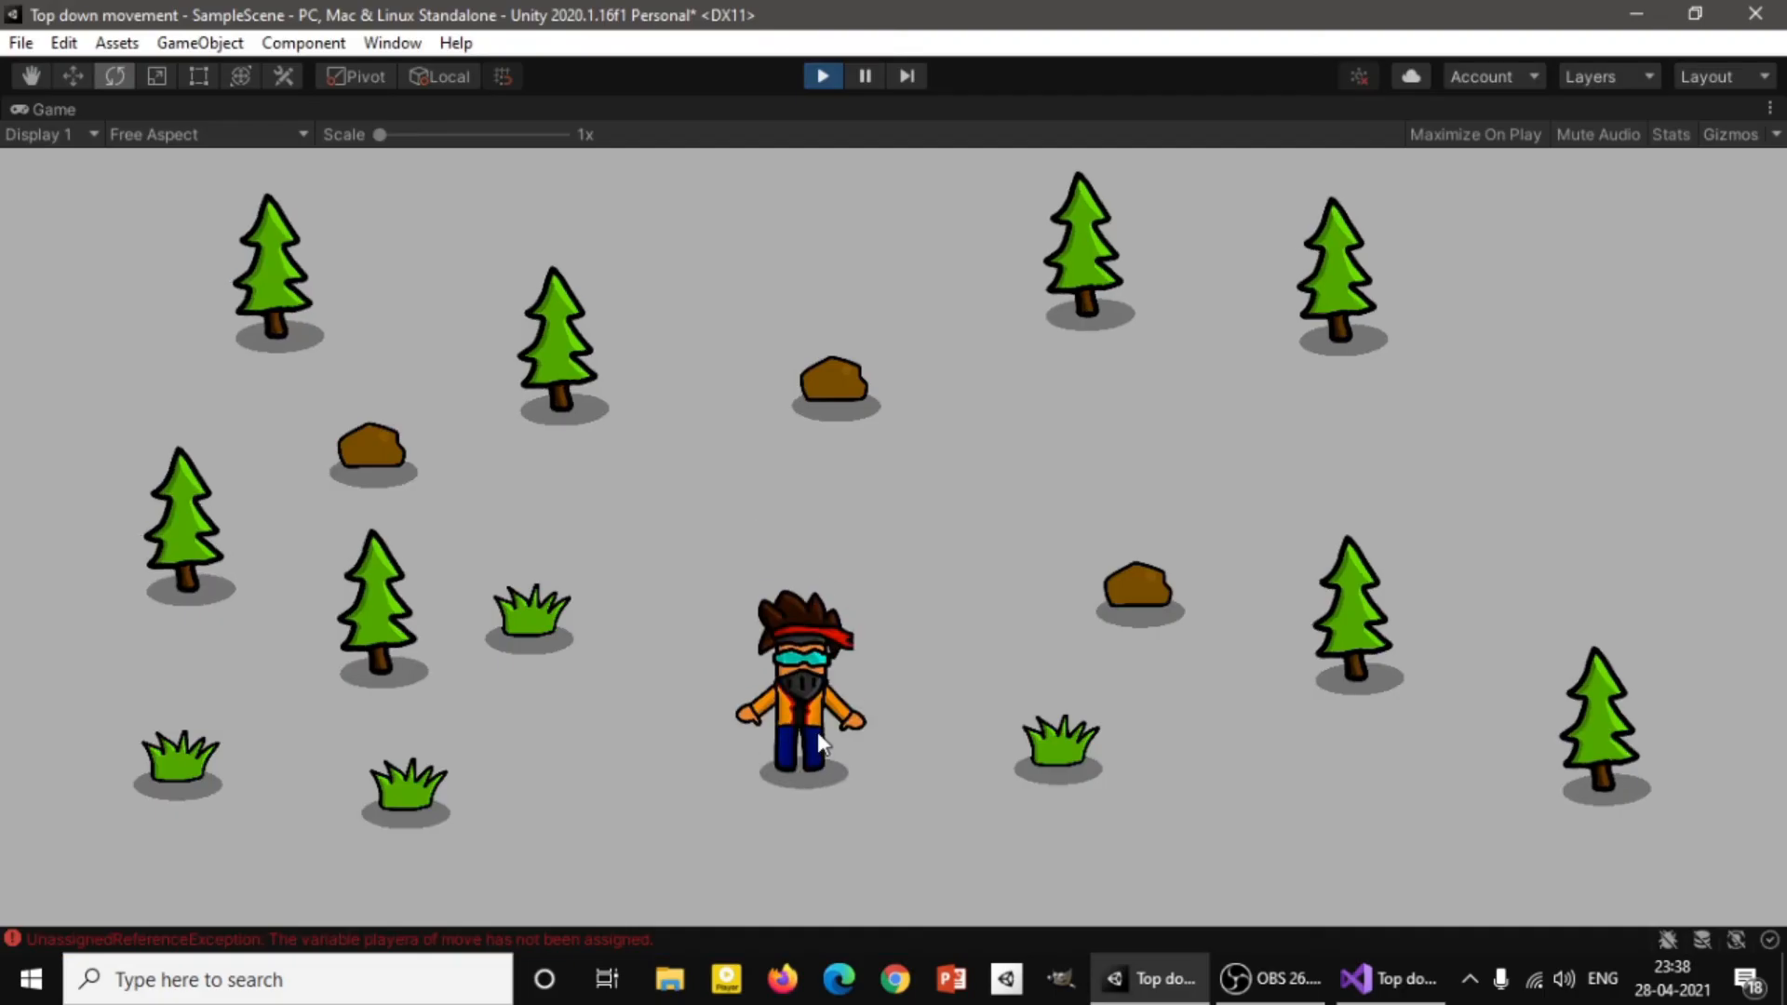
pyautogui.press('Left')
pyautogui.press('Up')
pyautogui.press('Right')
pyautogui.press('Down')
pyautogui.press('Left')
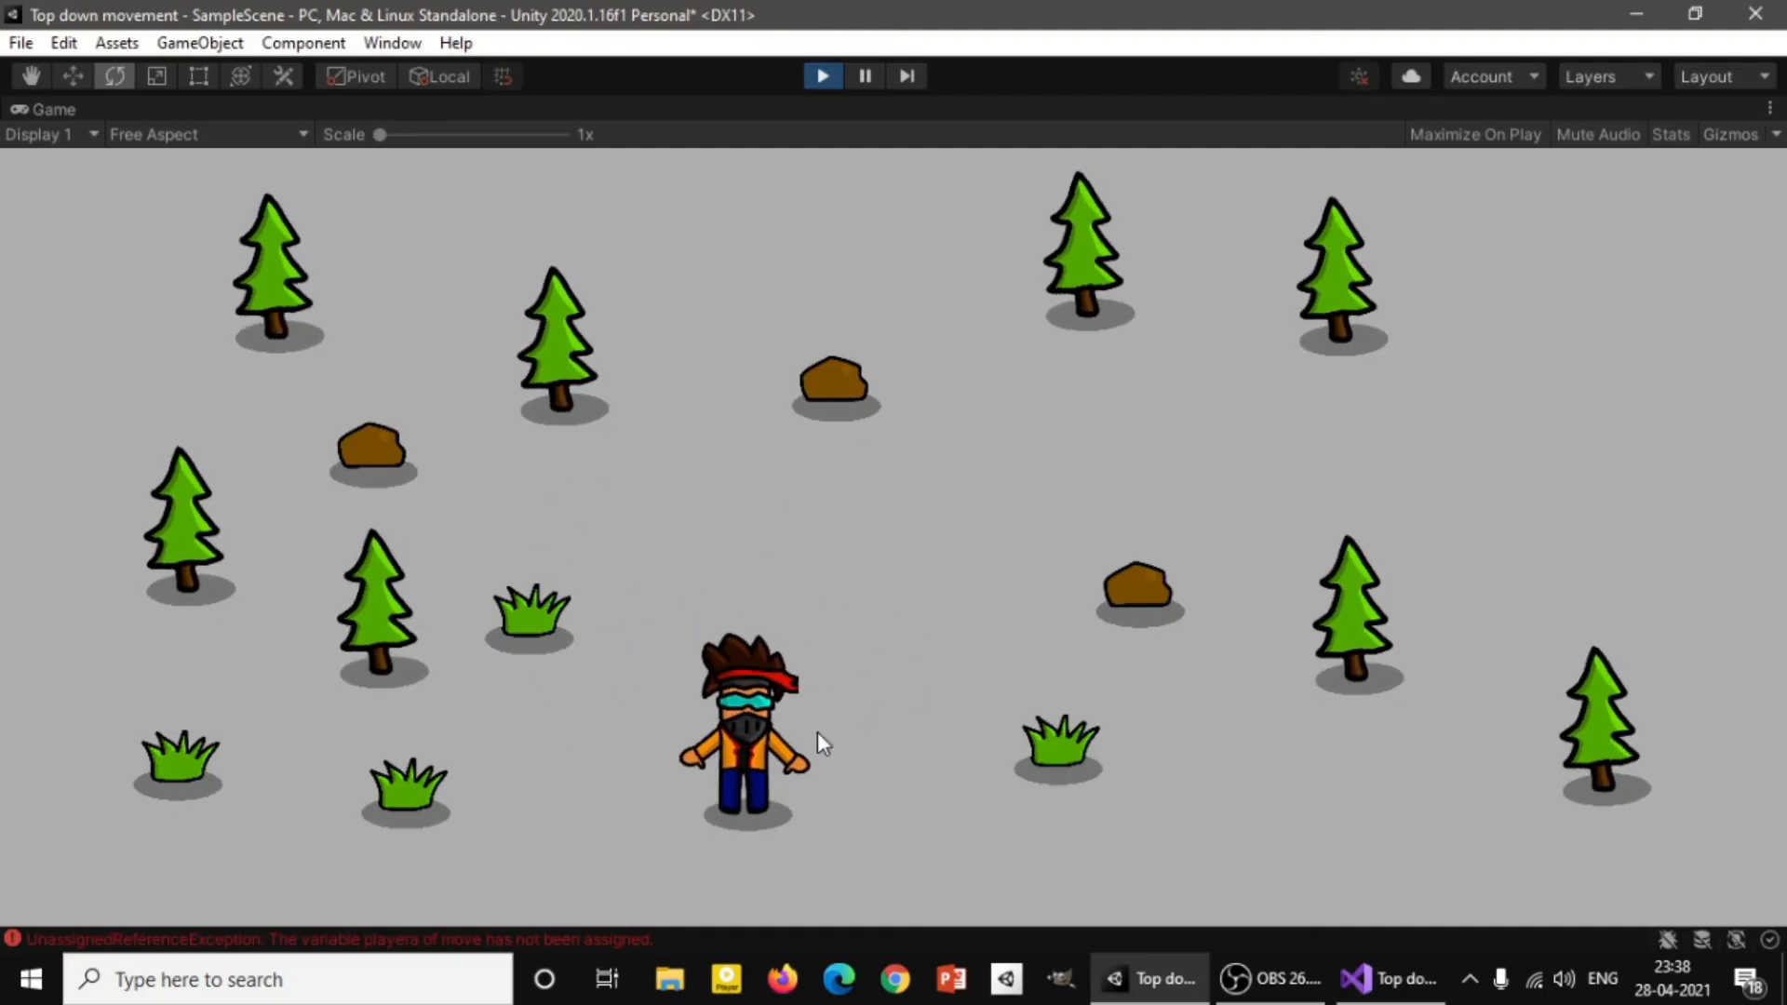
pyautogui.press('Down')
pyautogui.press('Up')
pyautogui.press('Right')
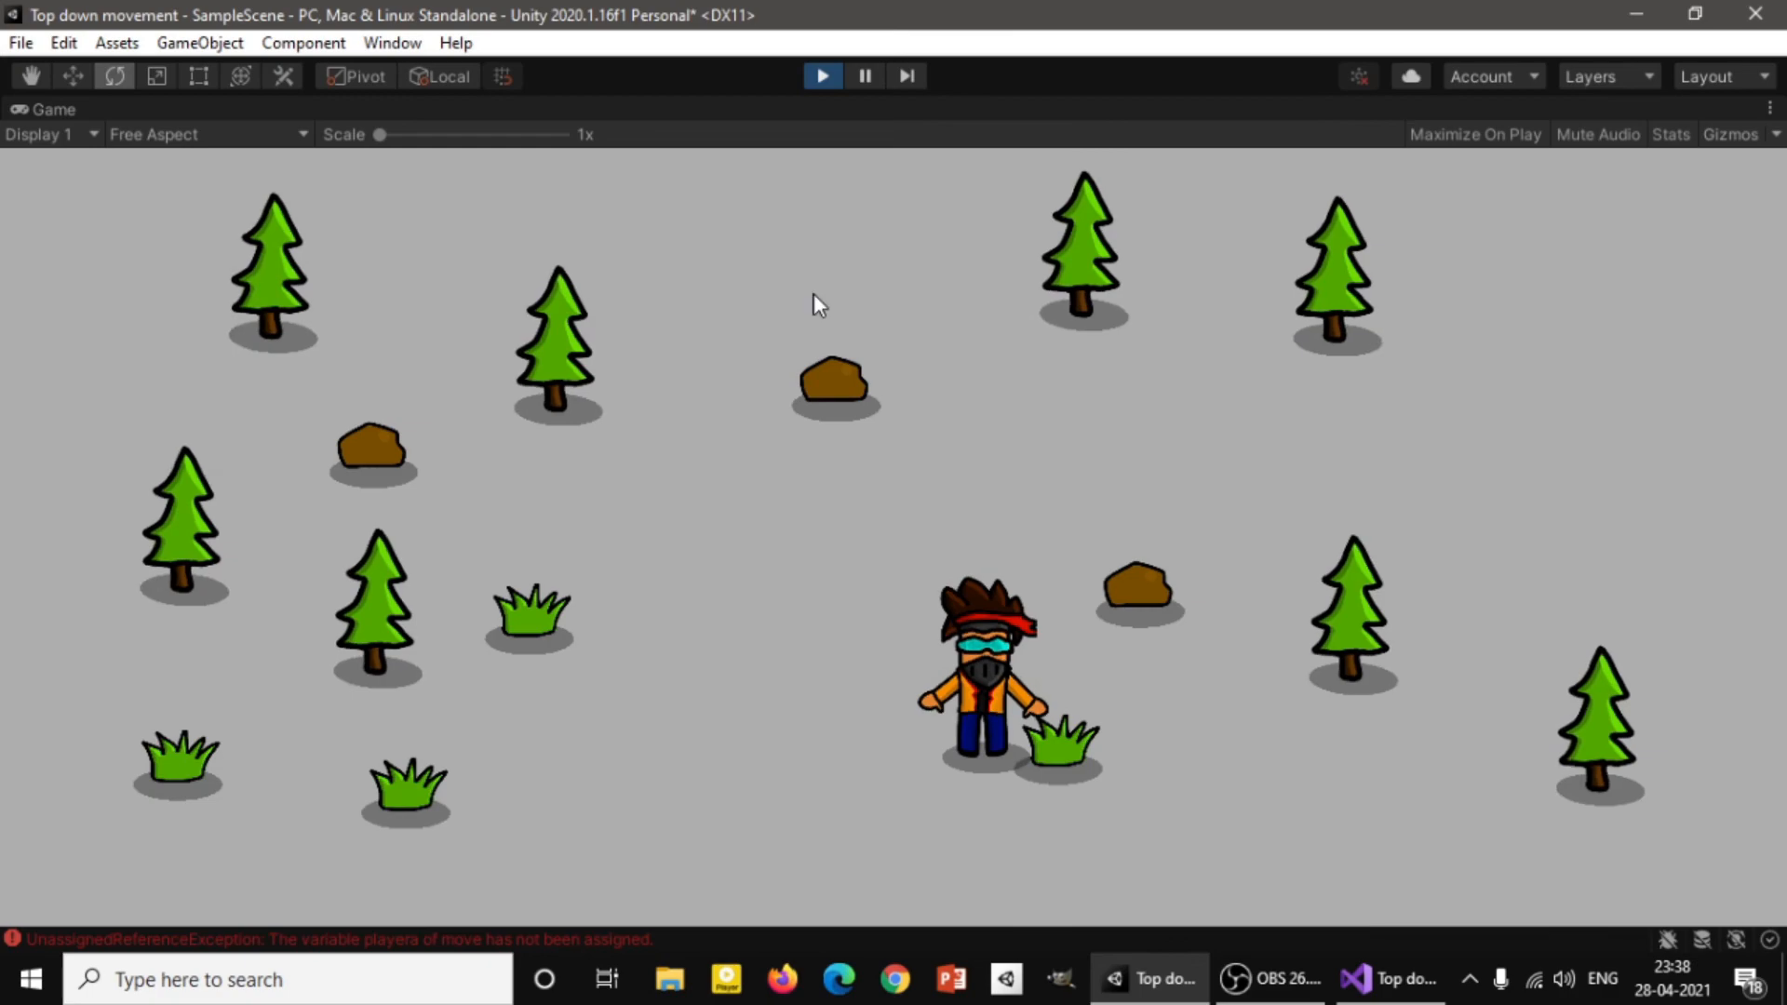
# Stop the running game and restore the maximized Game view to its normal size.
pyautogui.click(822, 75)
pyautogui.rightClick(76, 104)
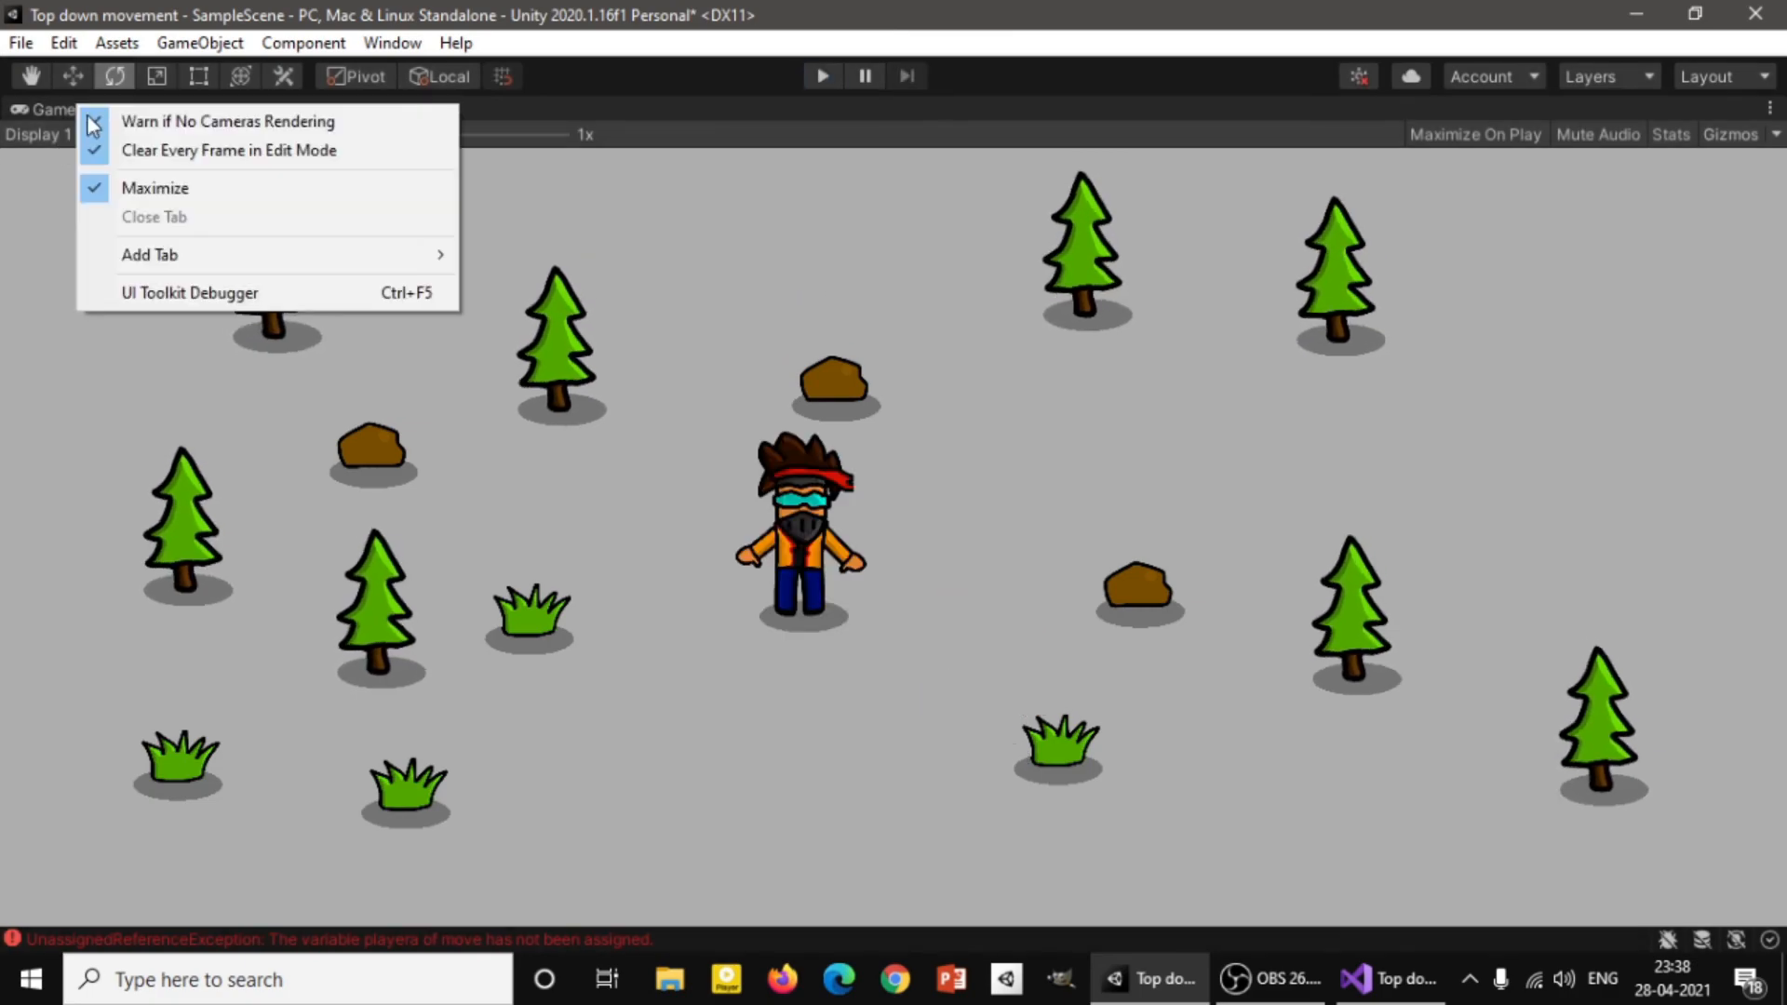
pyautogui.click(155, 188)
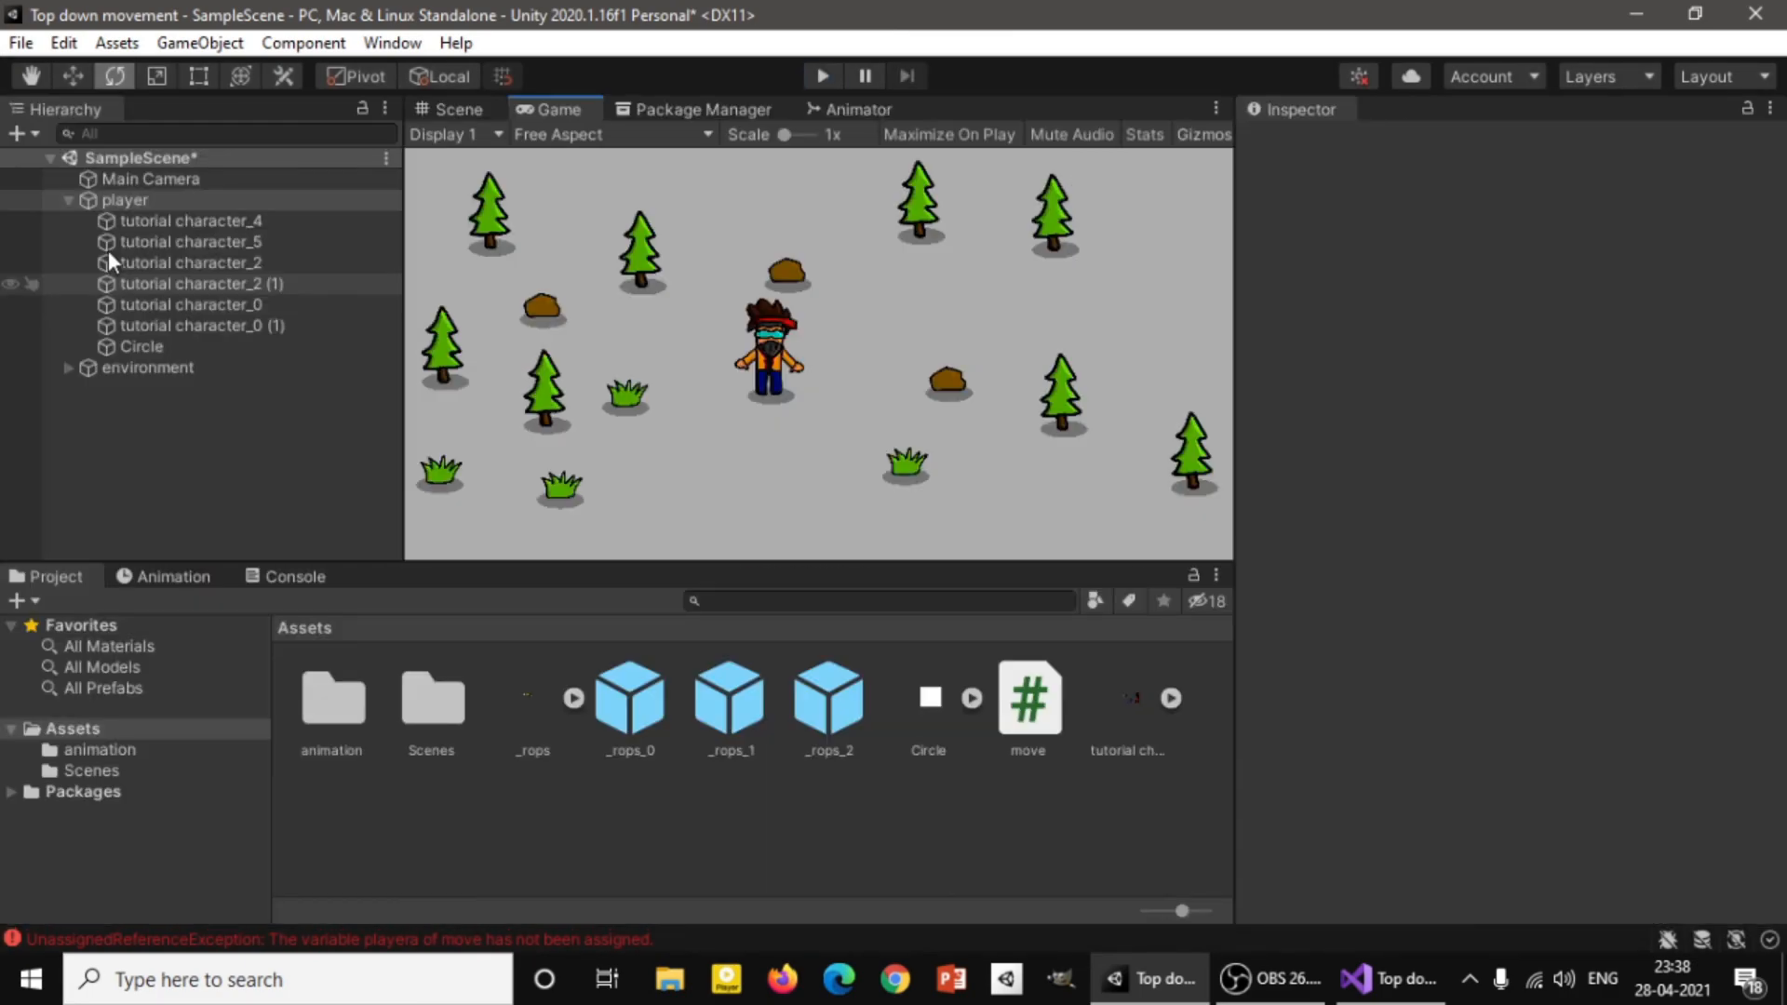
# Assign the player's Animator component to the Playera field of its move script.
pyautogui.click(139, 199)
pyautogui.scroll(-8, 1698, 755)
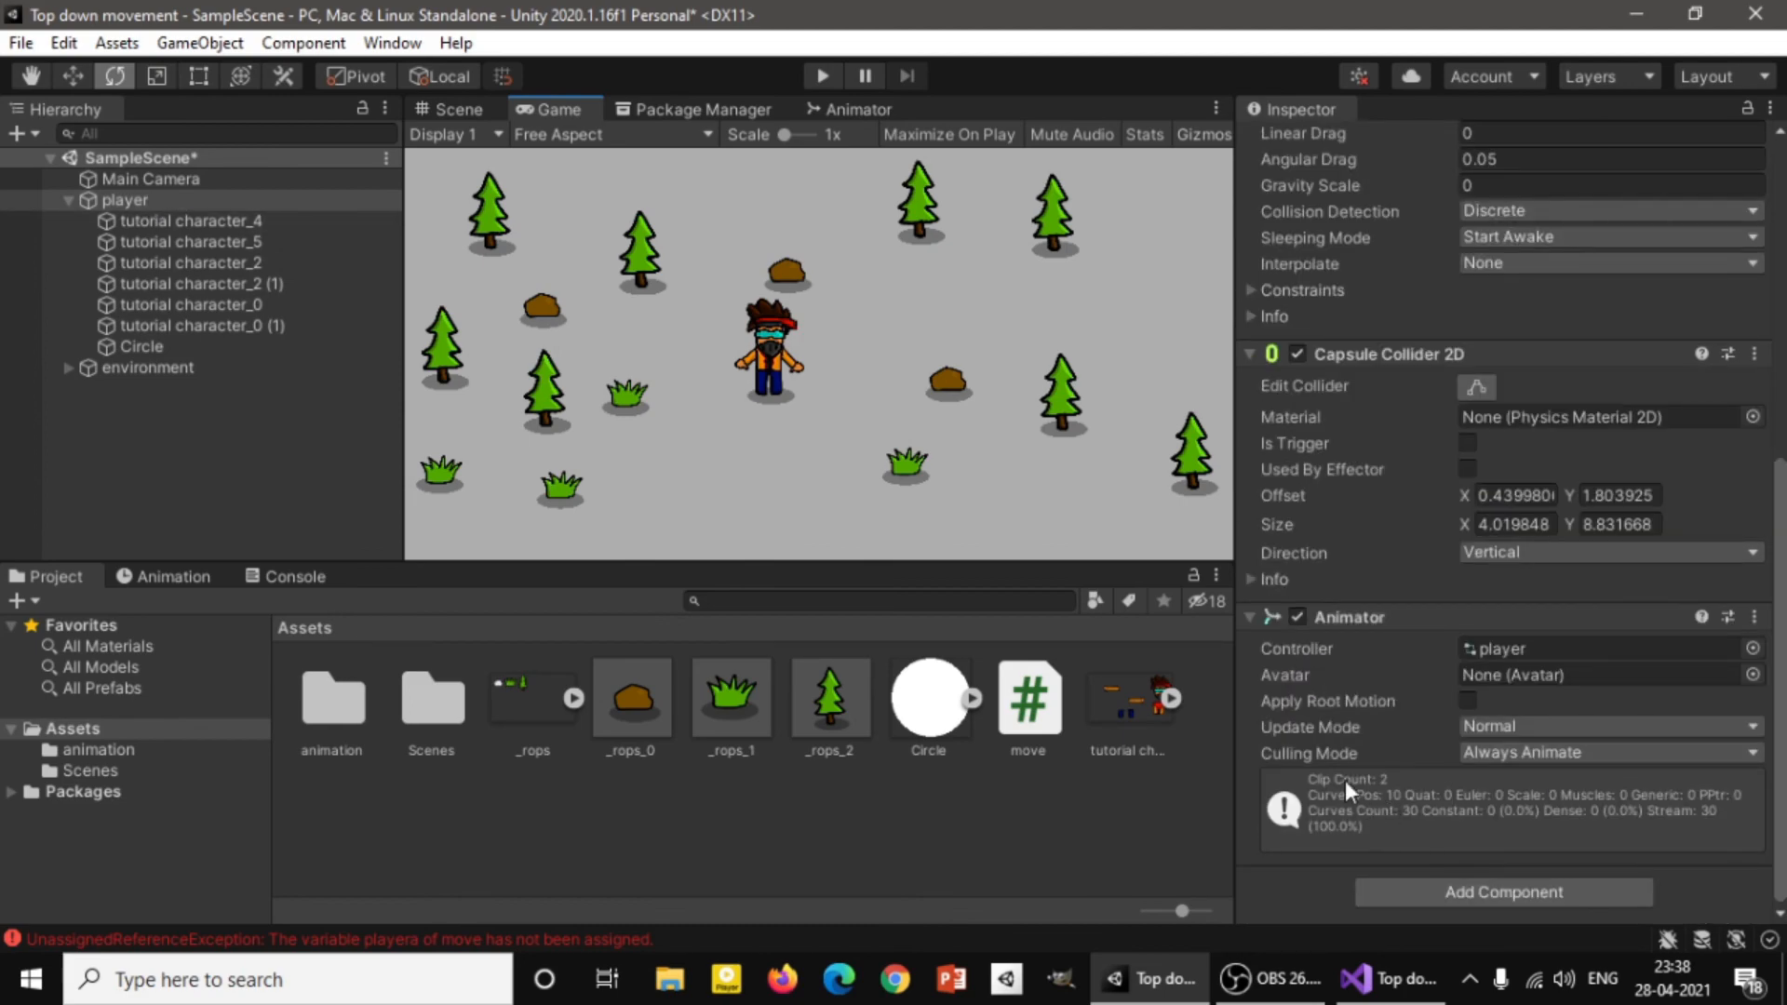
pyautogui.moveTo(1351, 617); pyautogui.dragTo(1601, 168)
# Maximize the Game view, run the game and move the player in all four directions to test the idle and run animations.
pyautogui.rightClick(562, 106)
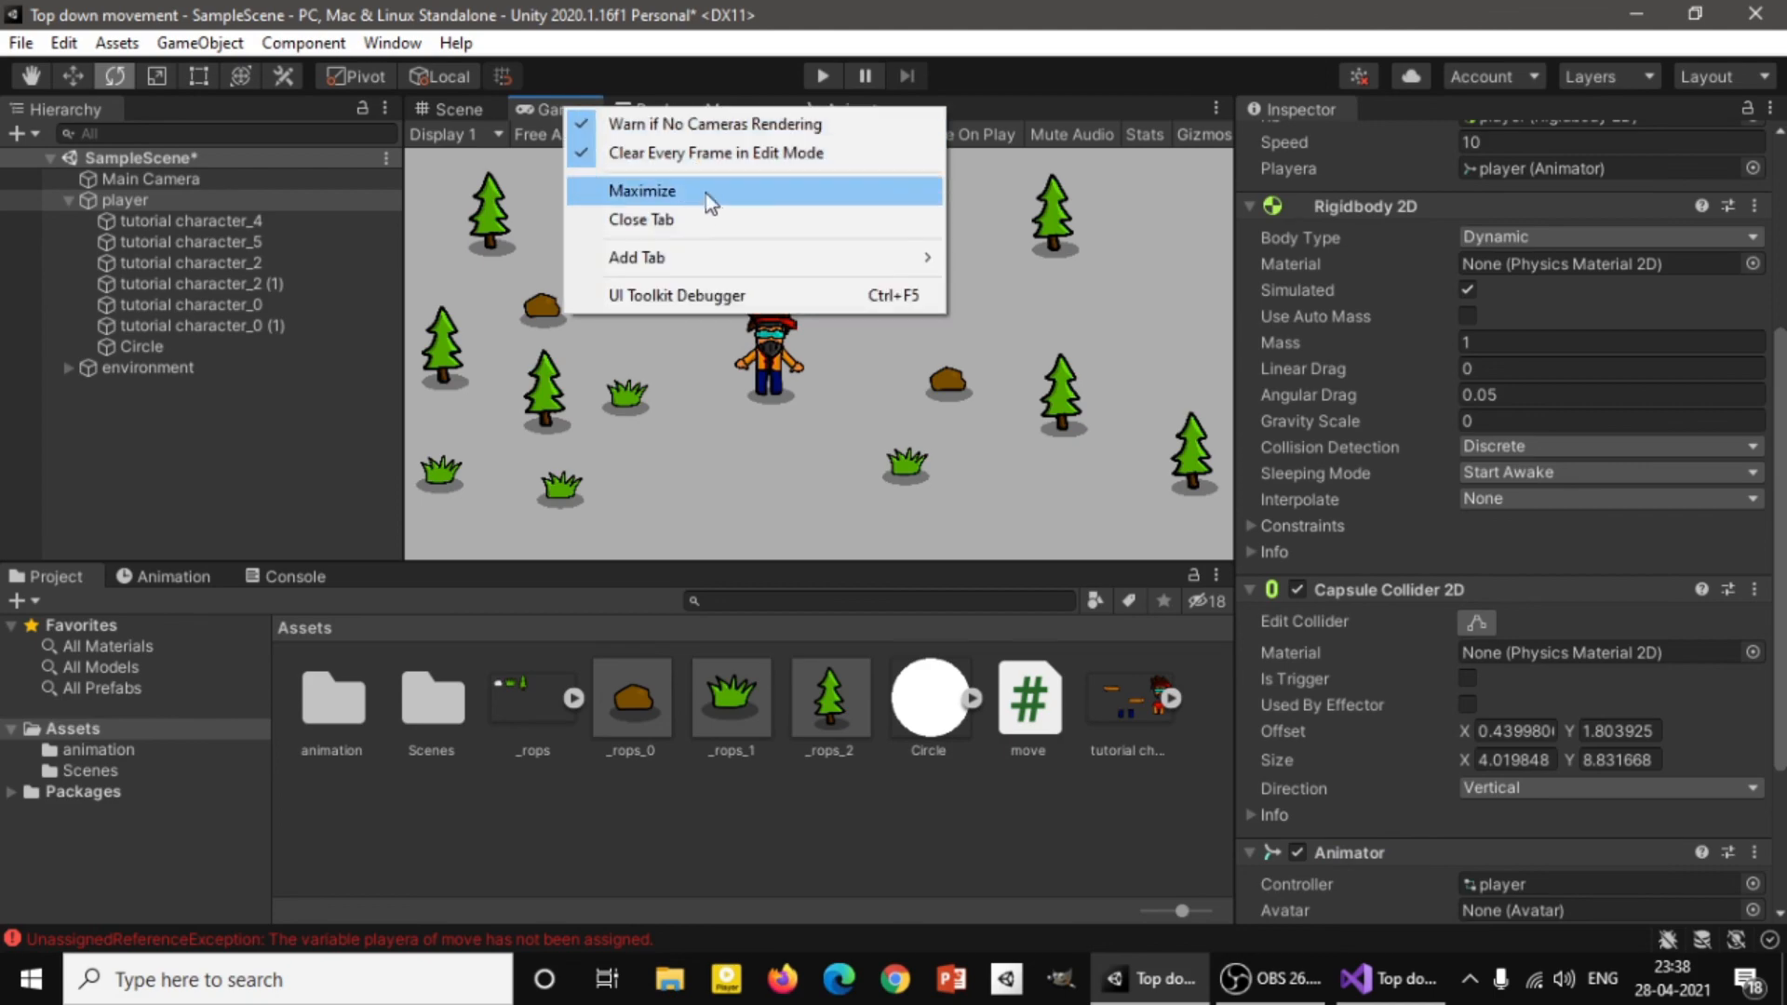
pyautogui.click(706, 191)
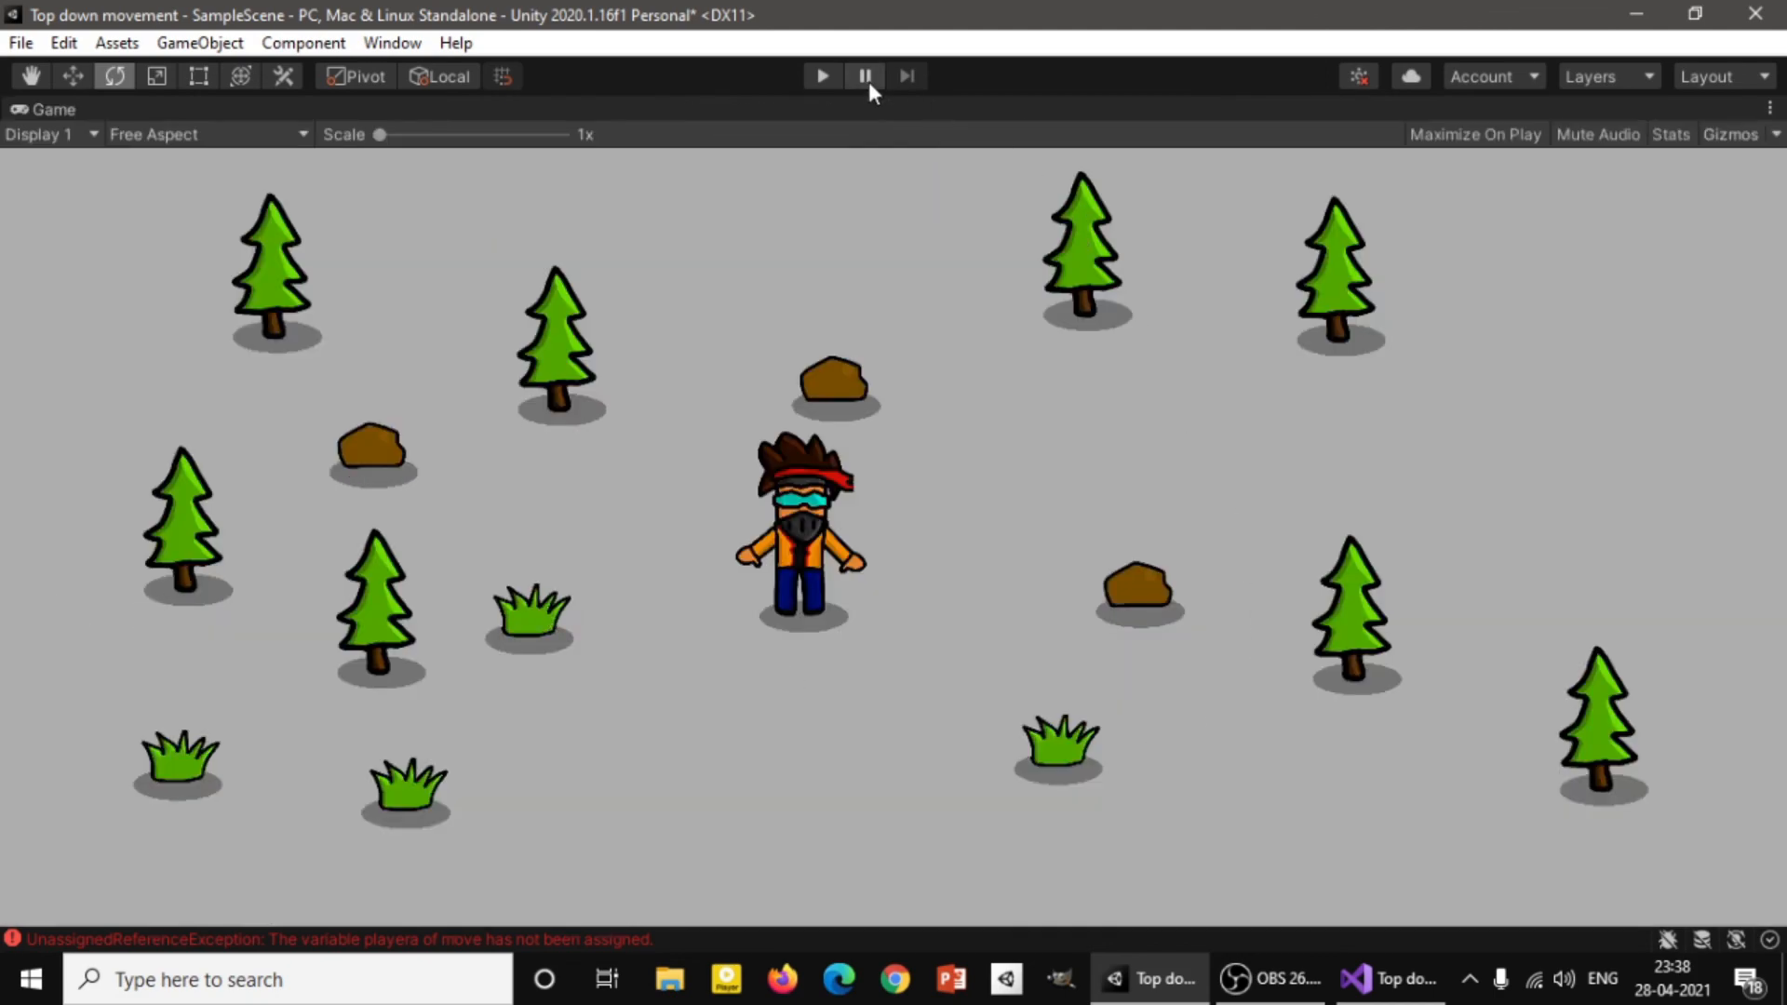
pyautogui.click(812, 75)
pyautogui.press('s')
pyautogui.press('d')
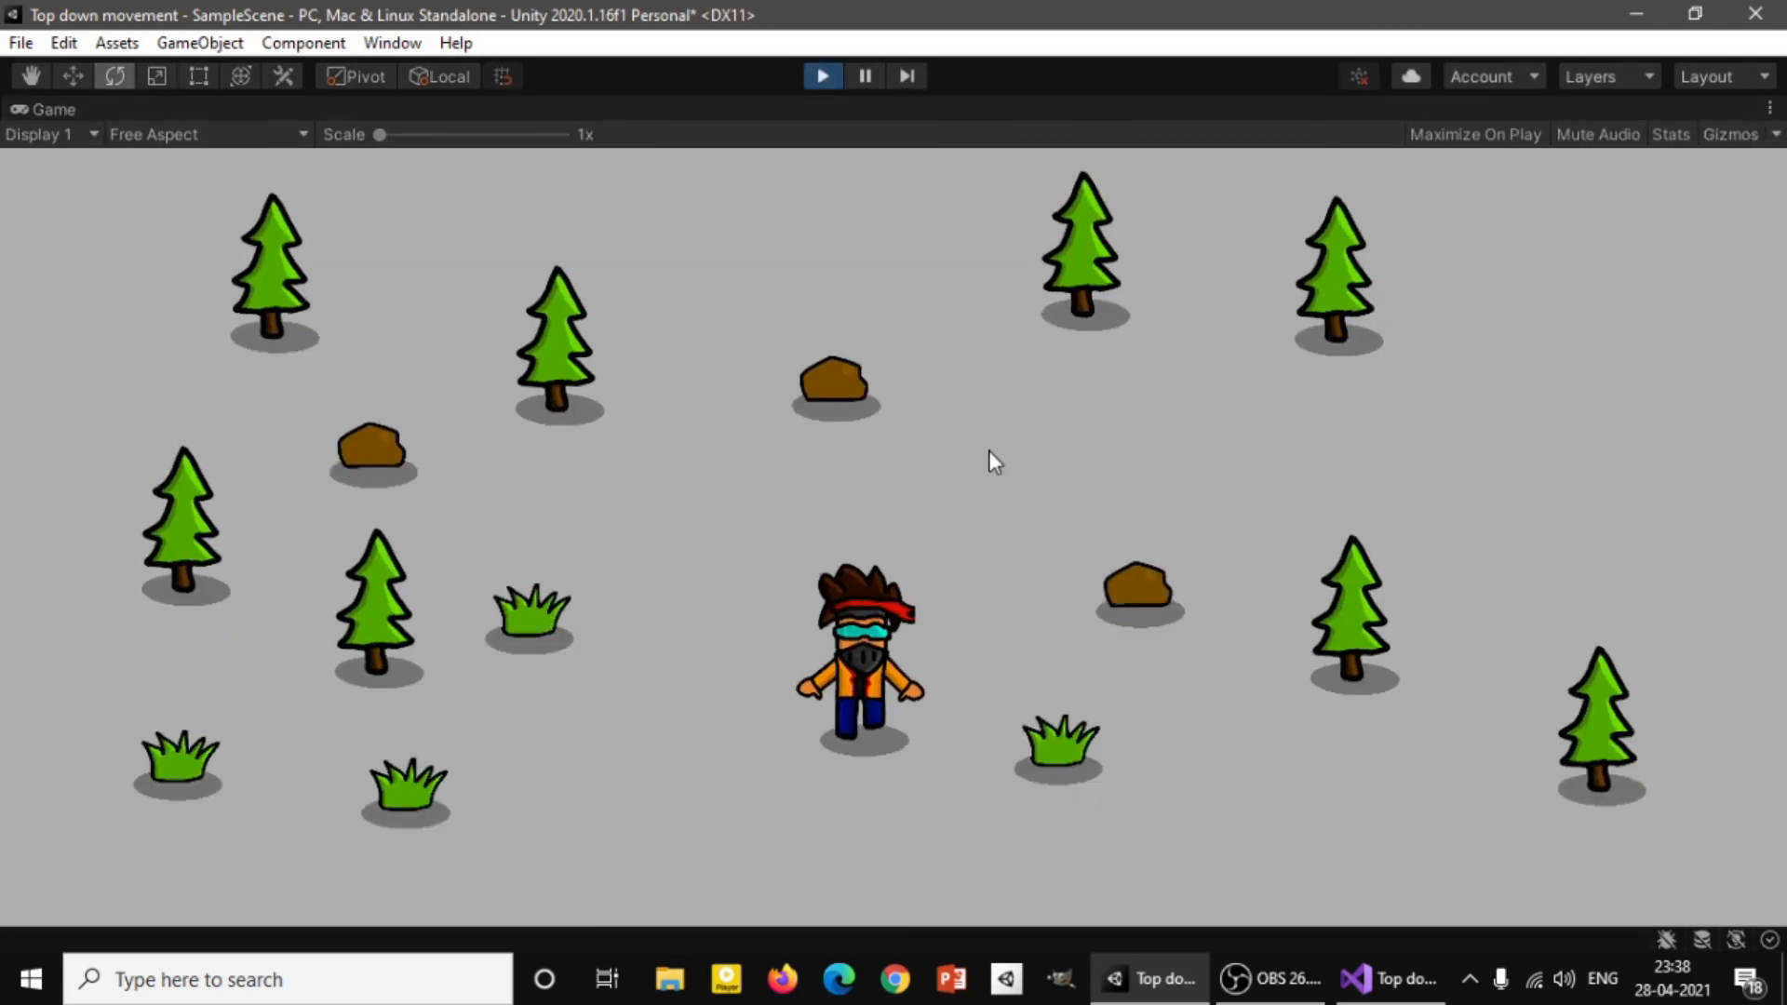
pyautogui.press('w')
pyautogui.press('a')
pyautogui.press('s')
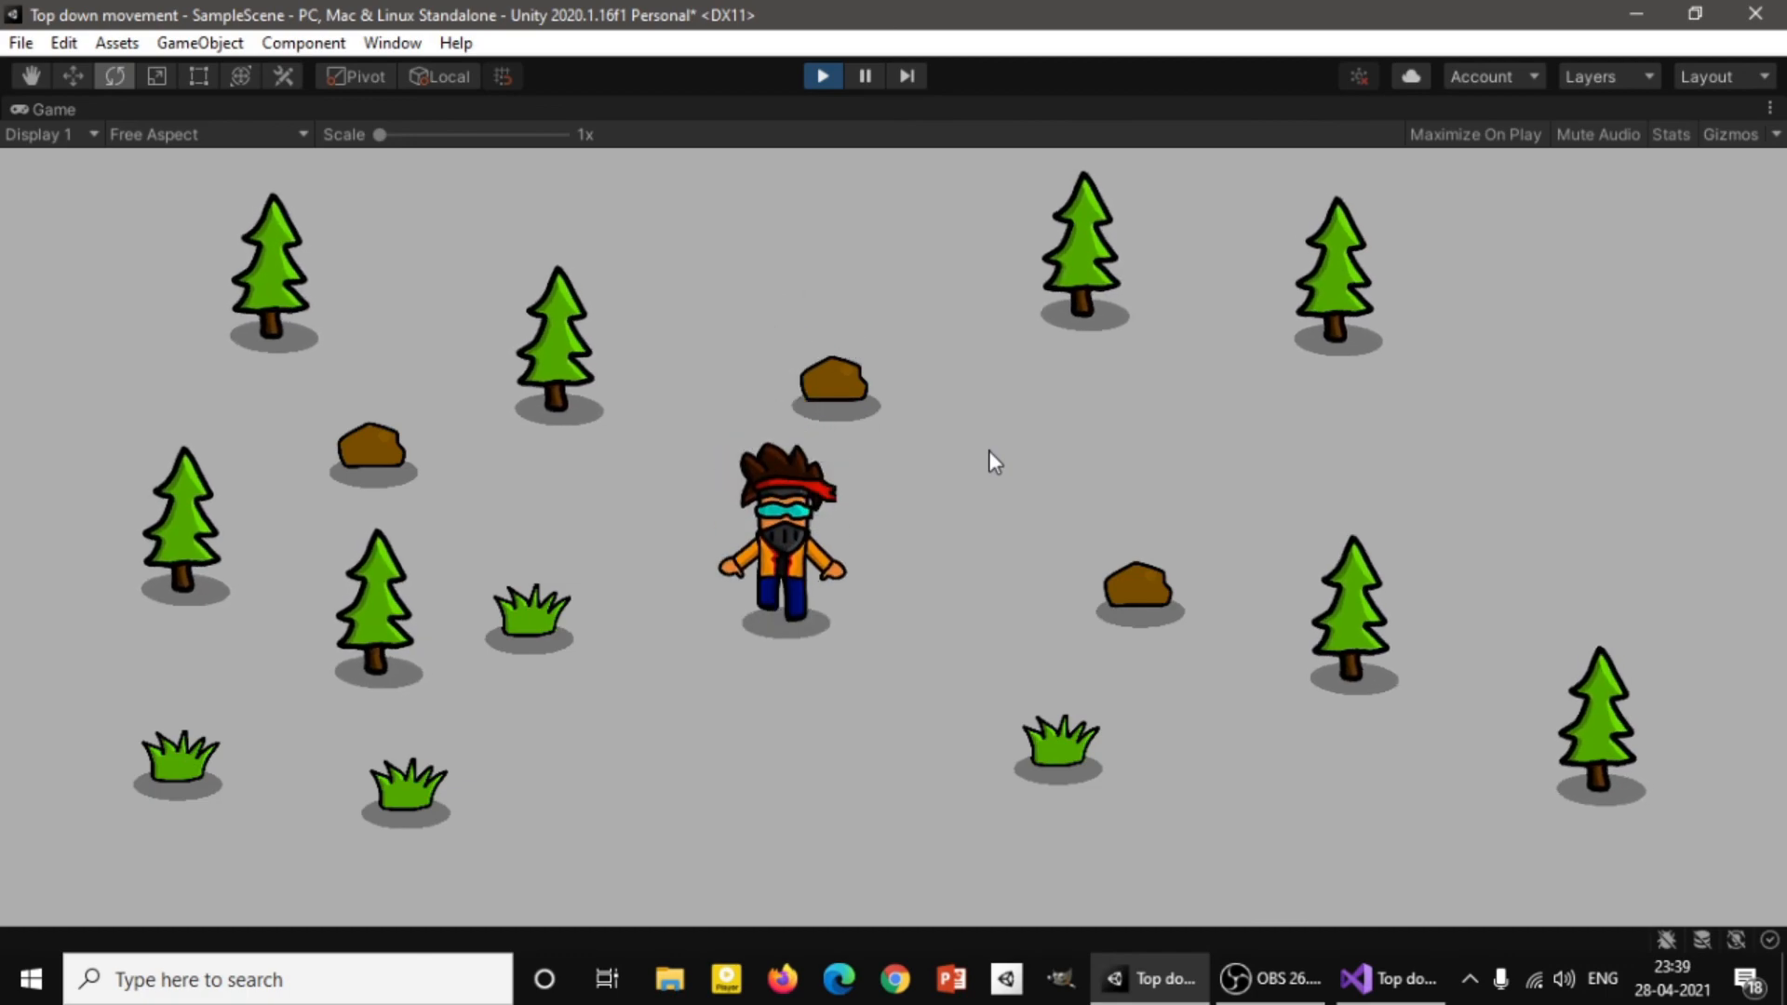
pyautogui.press('a')
pyautogui.press('d')
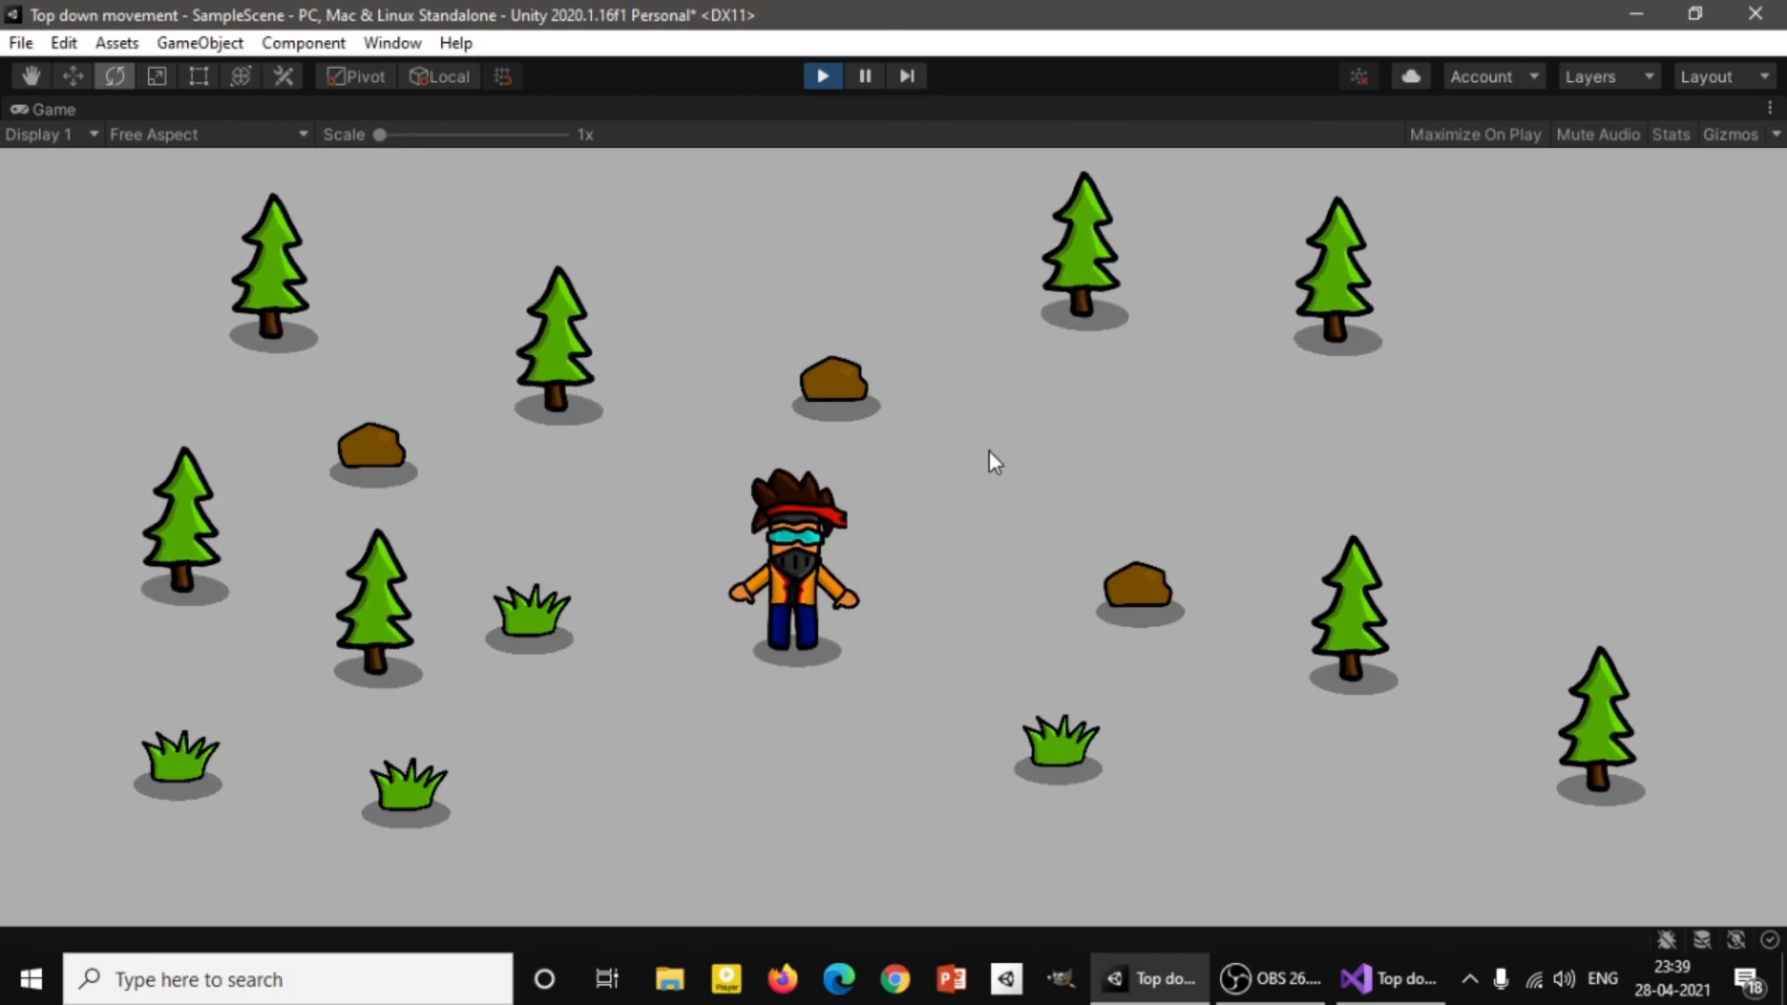
pyautogui.press('s')
pyautogui.press('w')
pyautogui.press('d')
pyautogui.press('d')
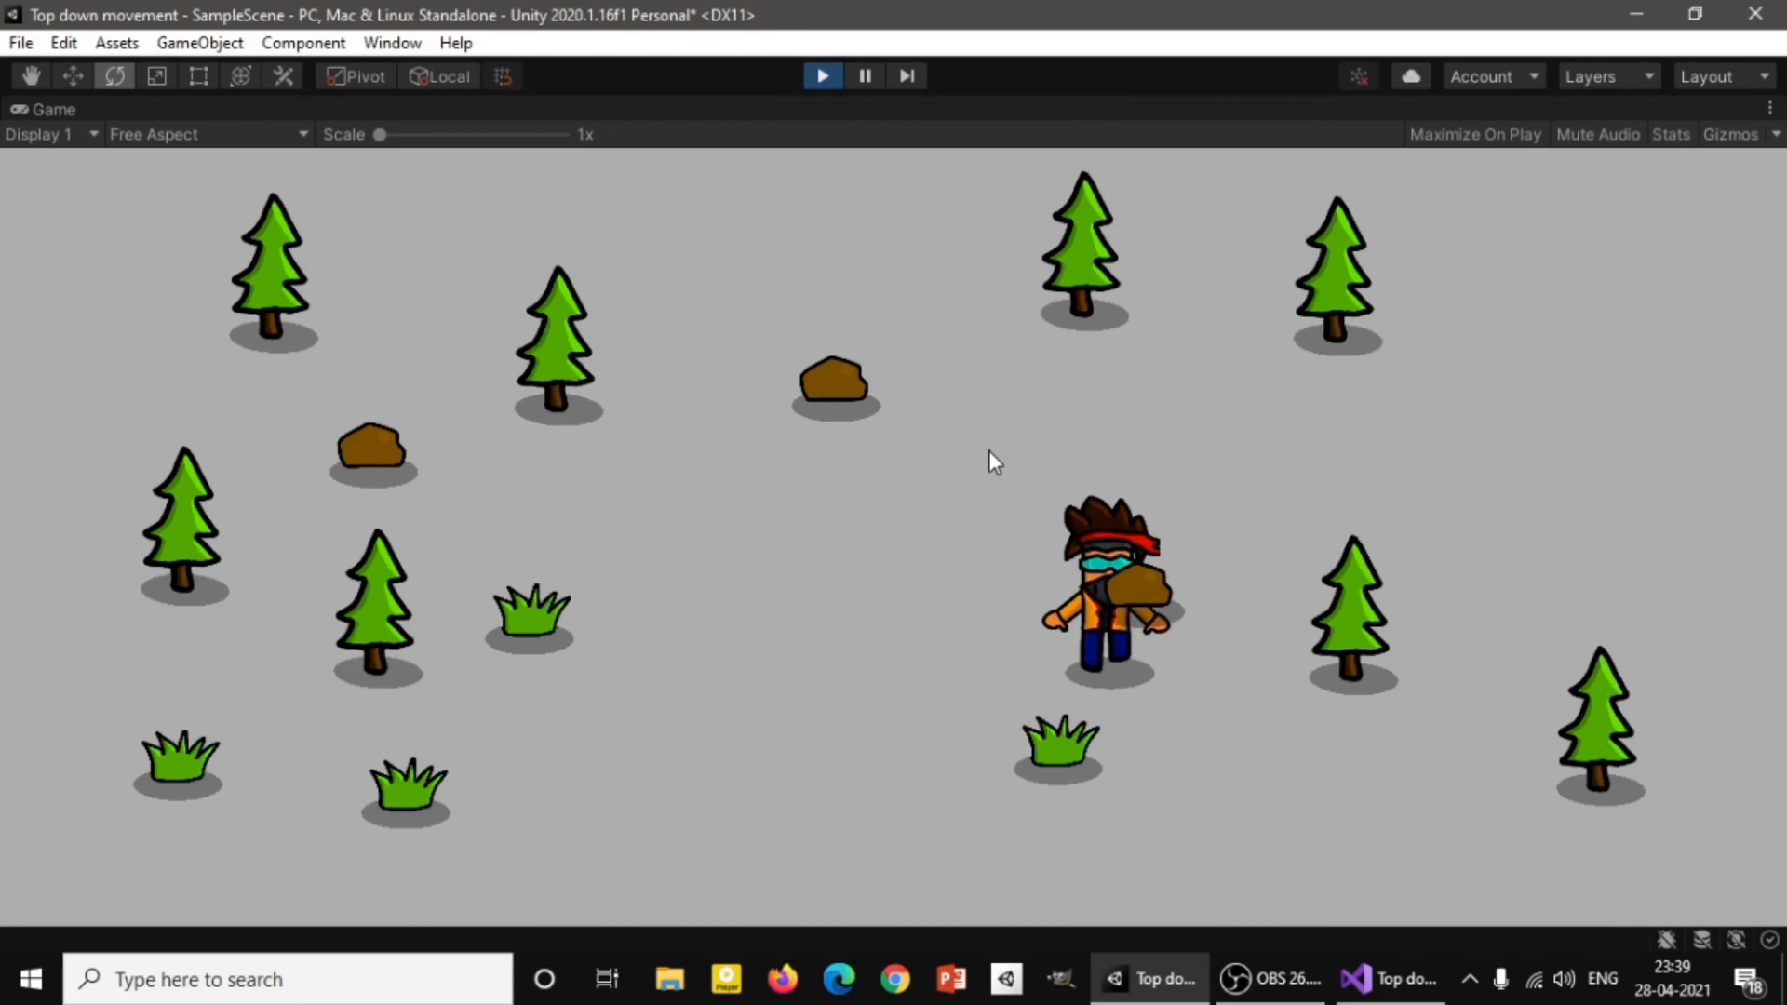
pyautogui.press('s')
pyautogui.press('a')
pyautogui.press('w')
pyautogui.press('d')
pyautogui.press('d')
pyautogui.press('w')
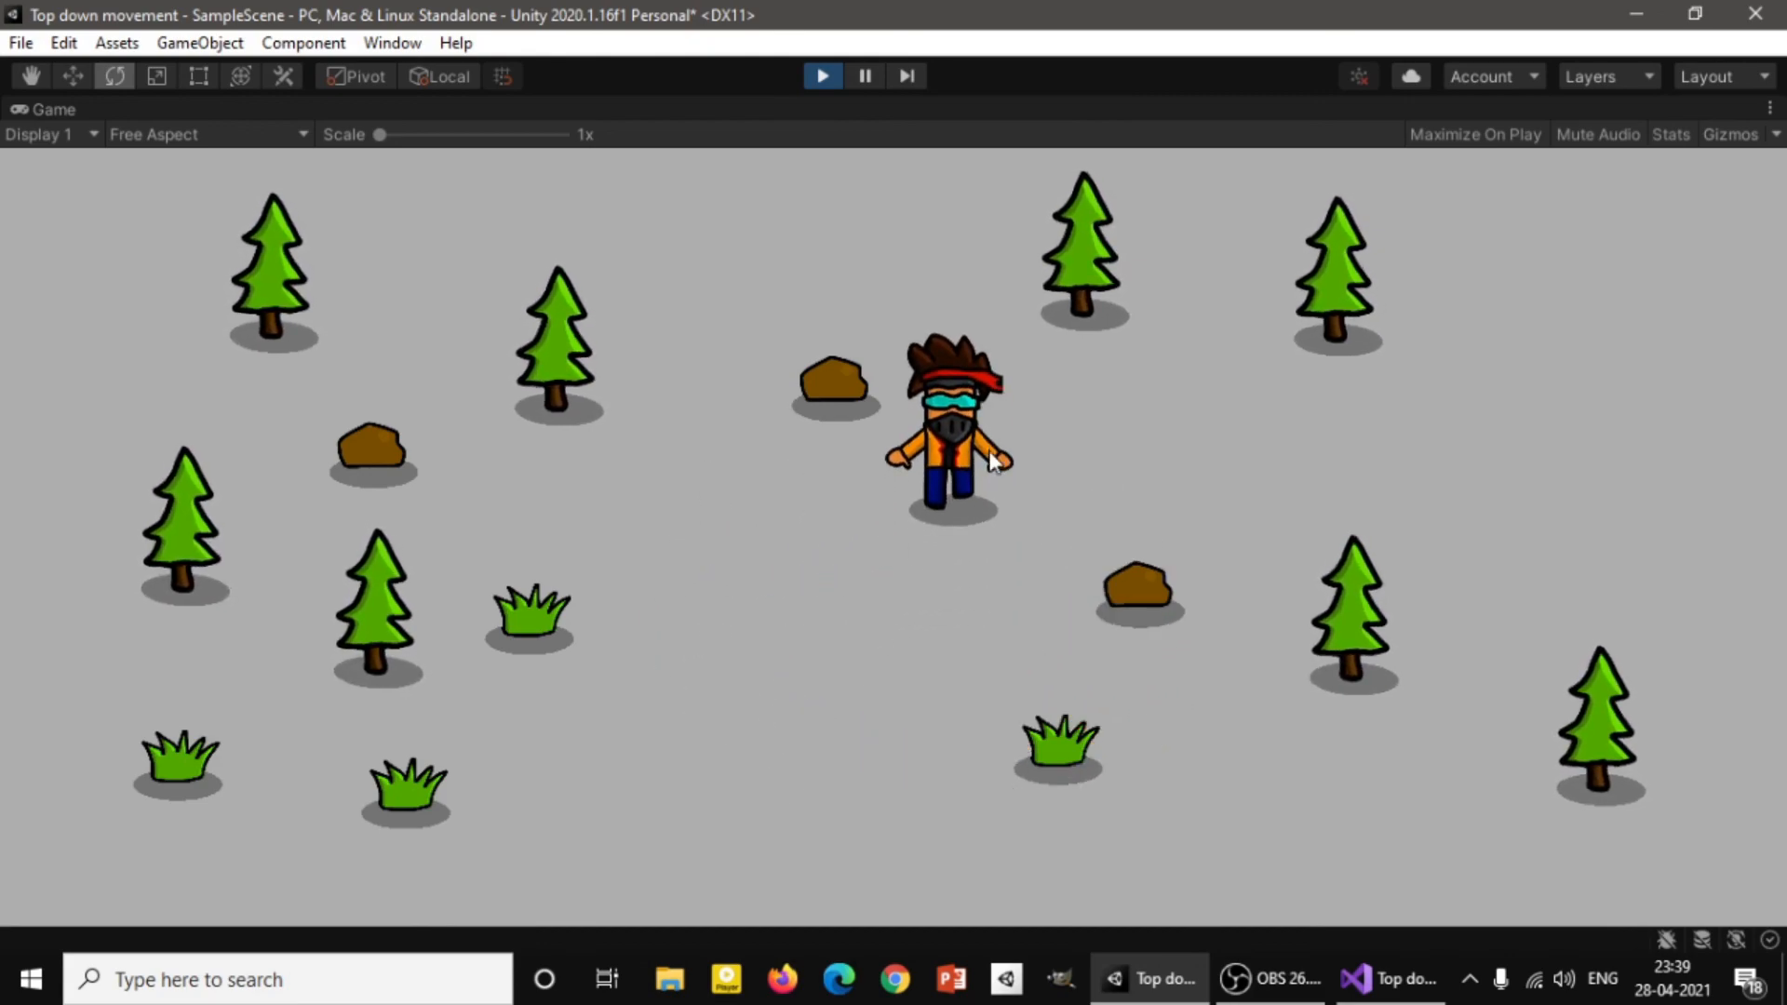
pyautogui.press('s')
pyautogui.press('a')
pyautogui.press('w')
pyautogui.press('d')
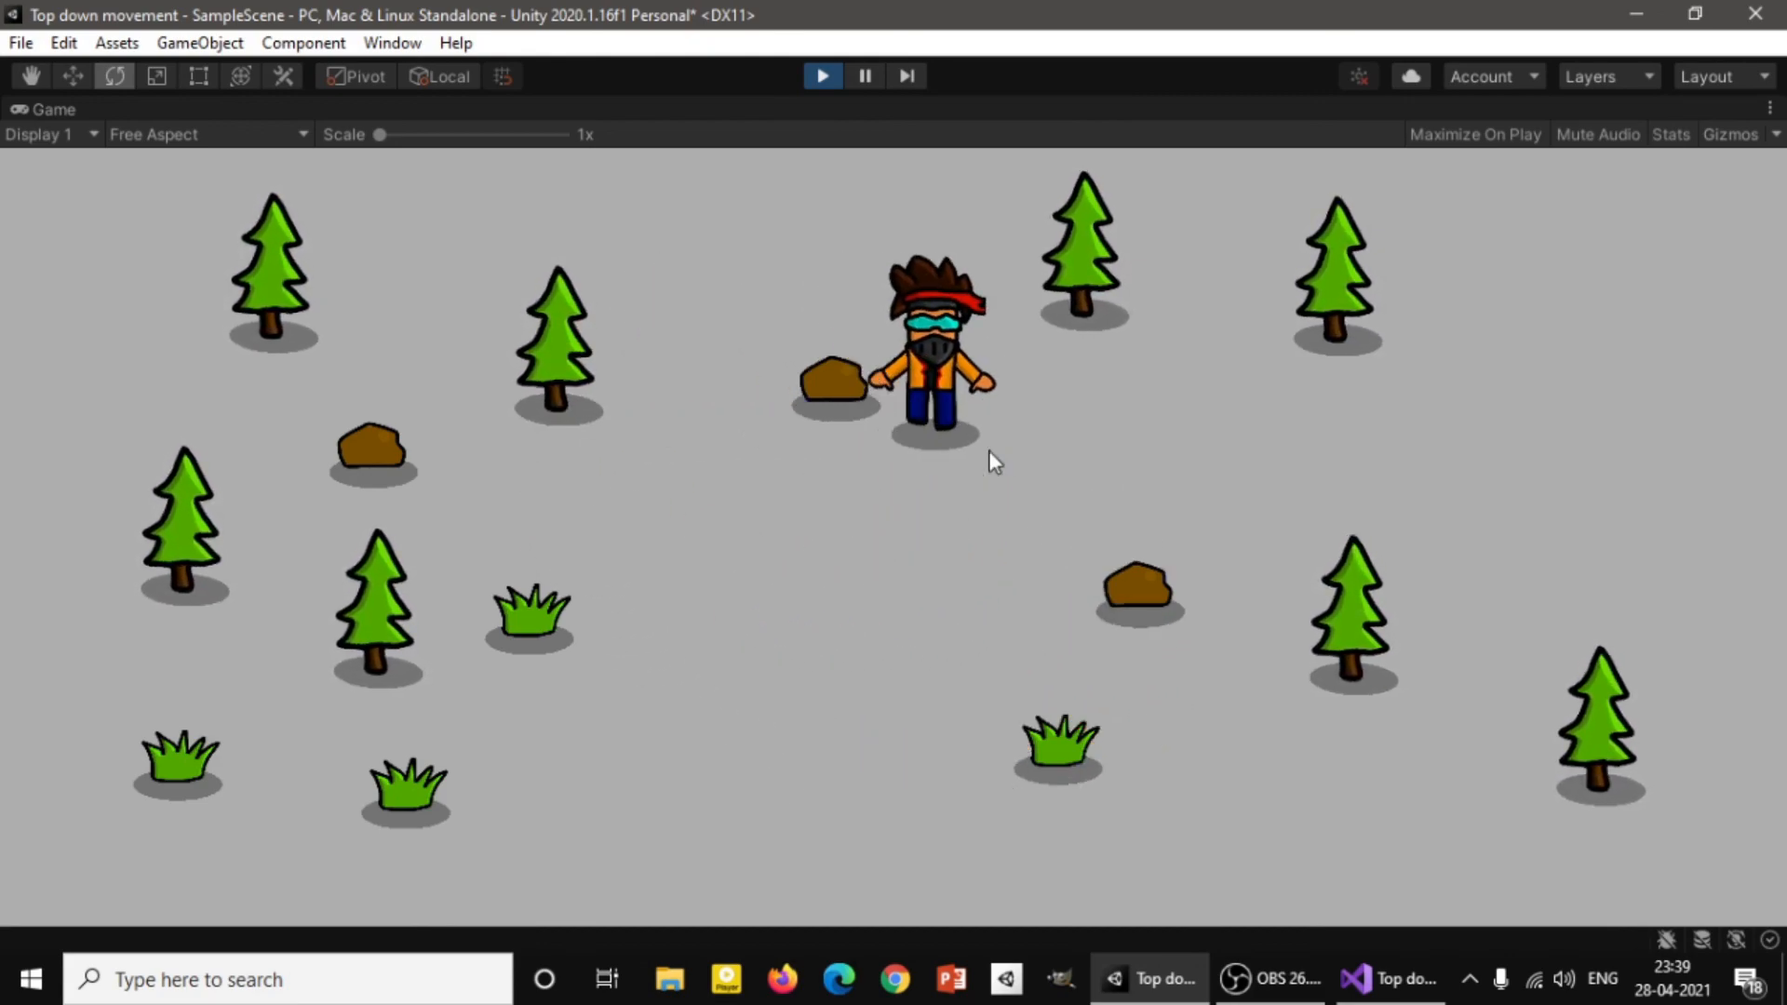
pyautogui.press('s')
pyautogui.press('a')
pyautogui.press('s')
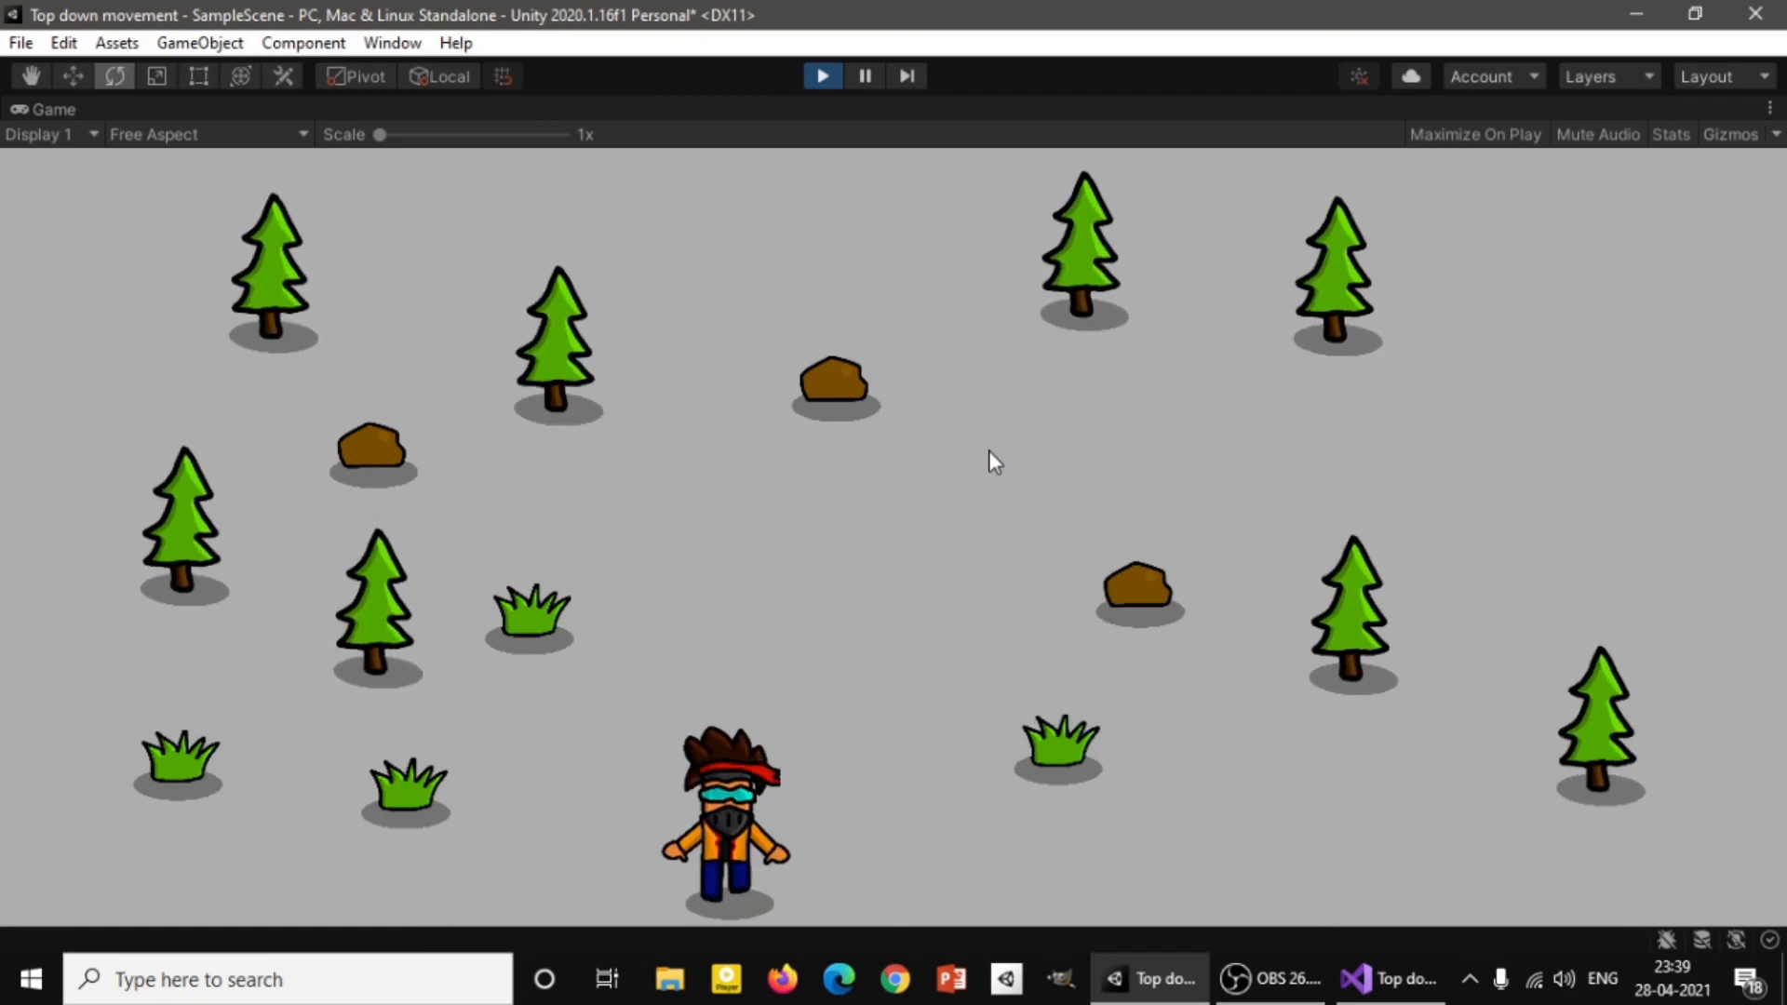
pyautogui.press('w')
pyautogui.press('d')
pyautogui.press('w')
pyautogui.press('w')
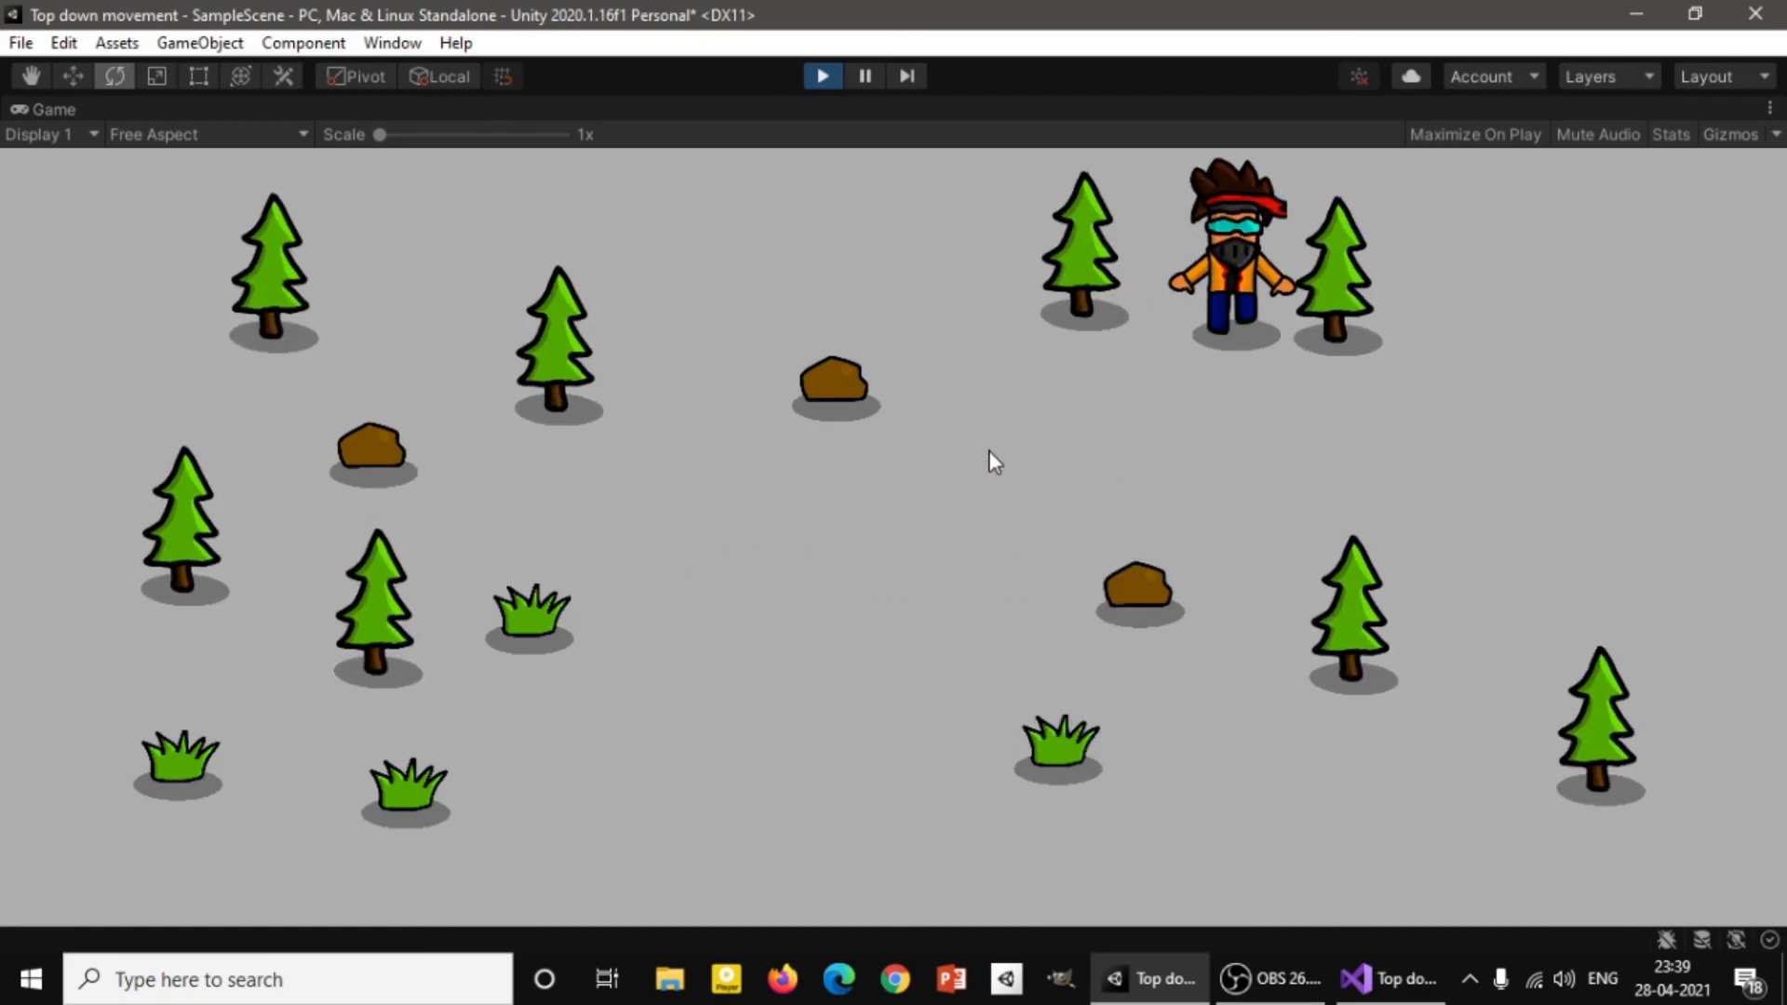
pyautogui.press('d')
pyautogui.press('s')
pyautogui.press('a')
pyautogui.press('a')
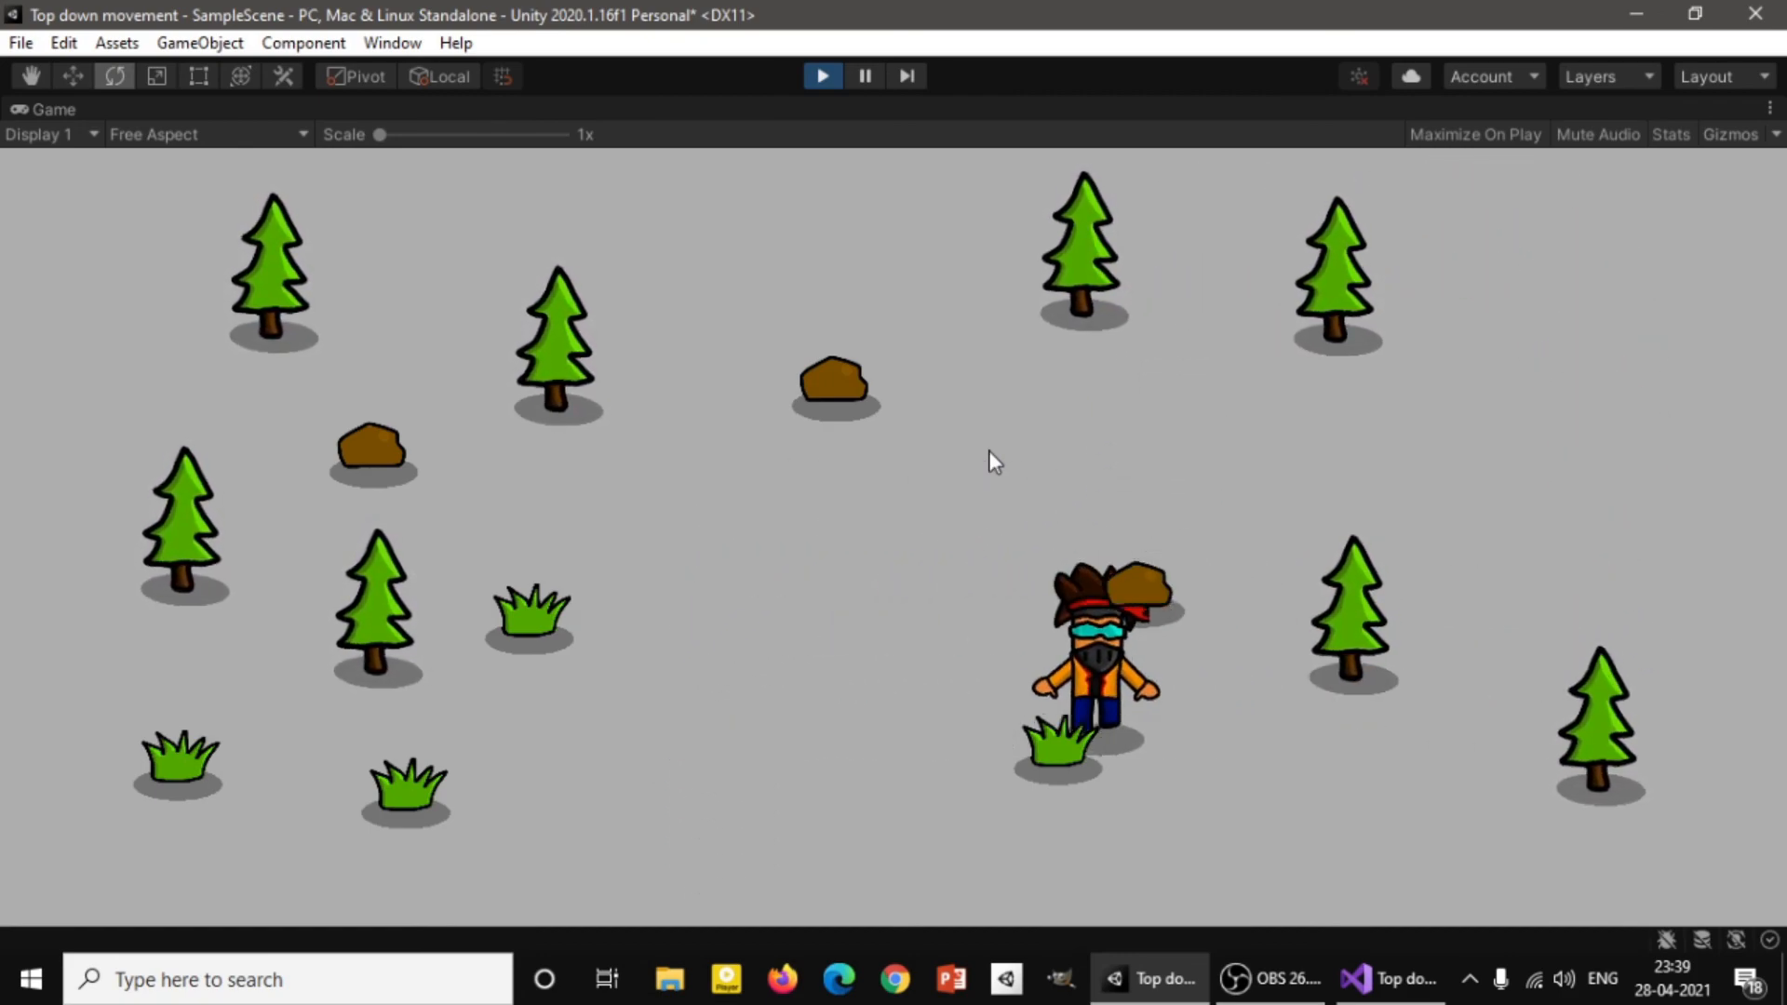
pyautogui.press('w')
pyautogui.press('a')
pyautogui.press('a')
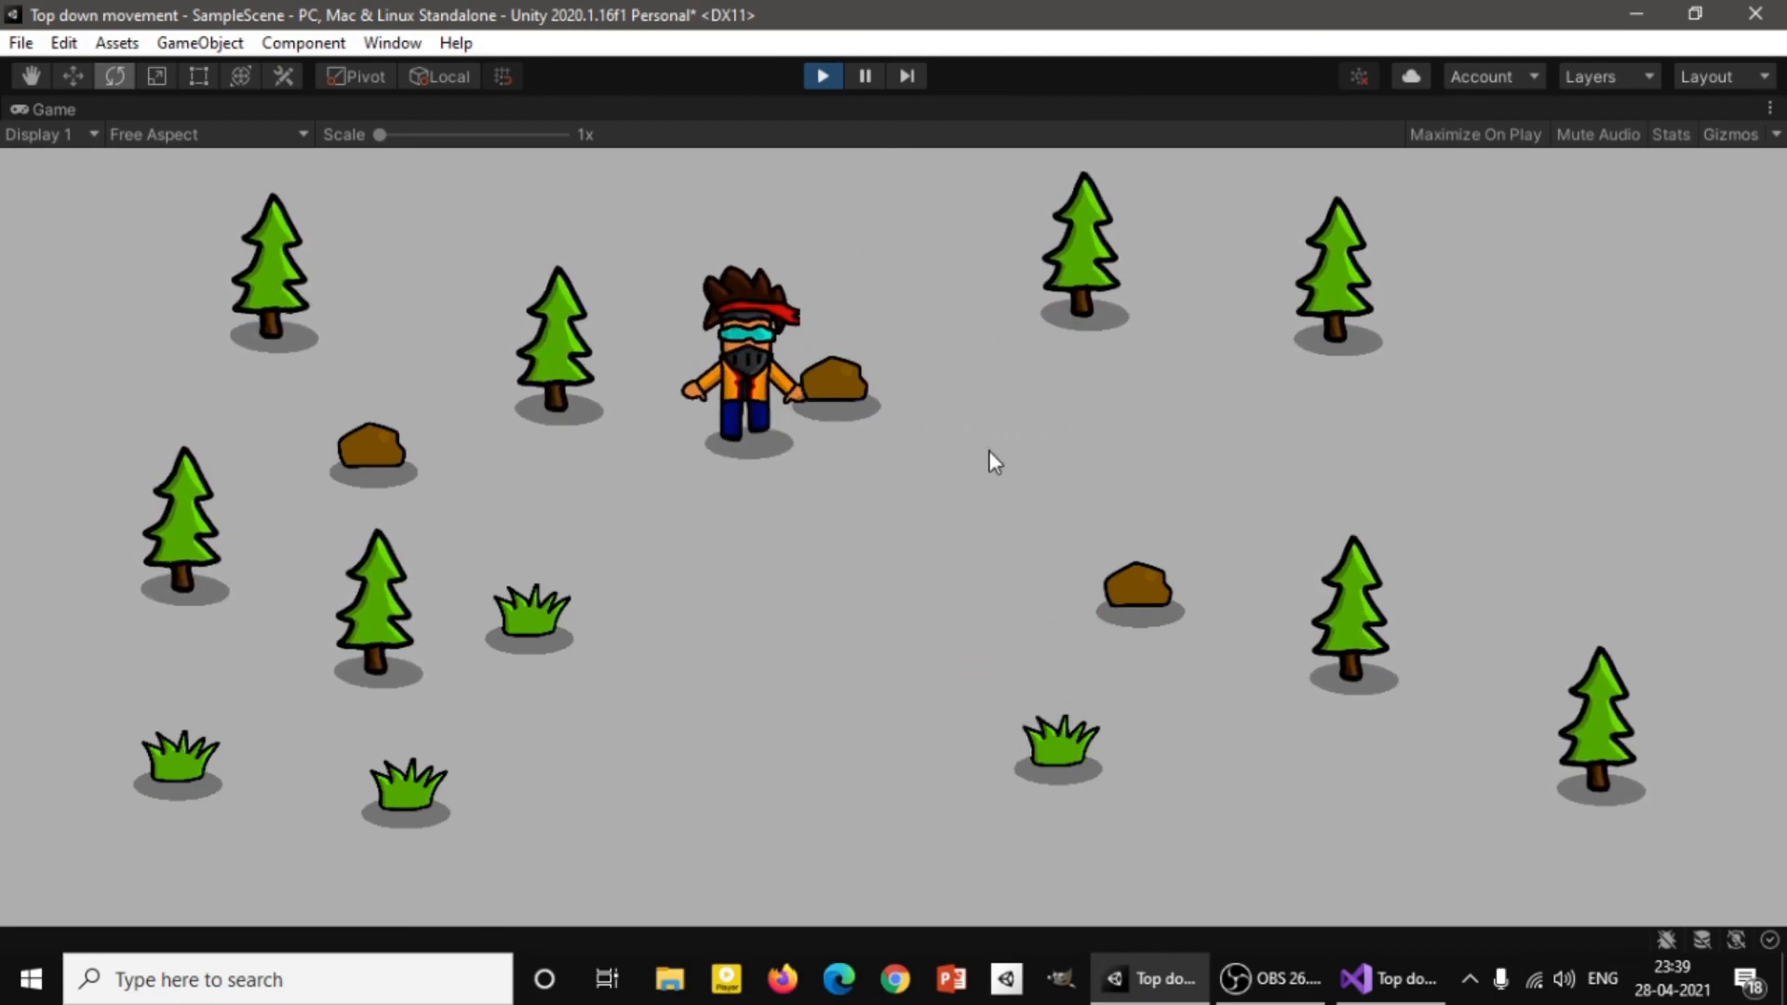
pyautogui.press('s')
pyautogui.press('d')
pyautogui.press('s')
pyautogui.press('a')
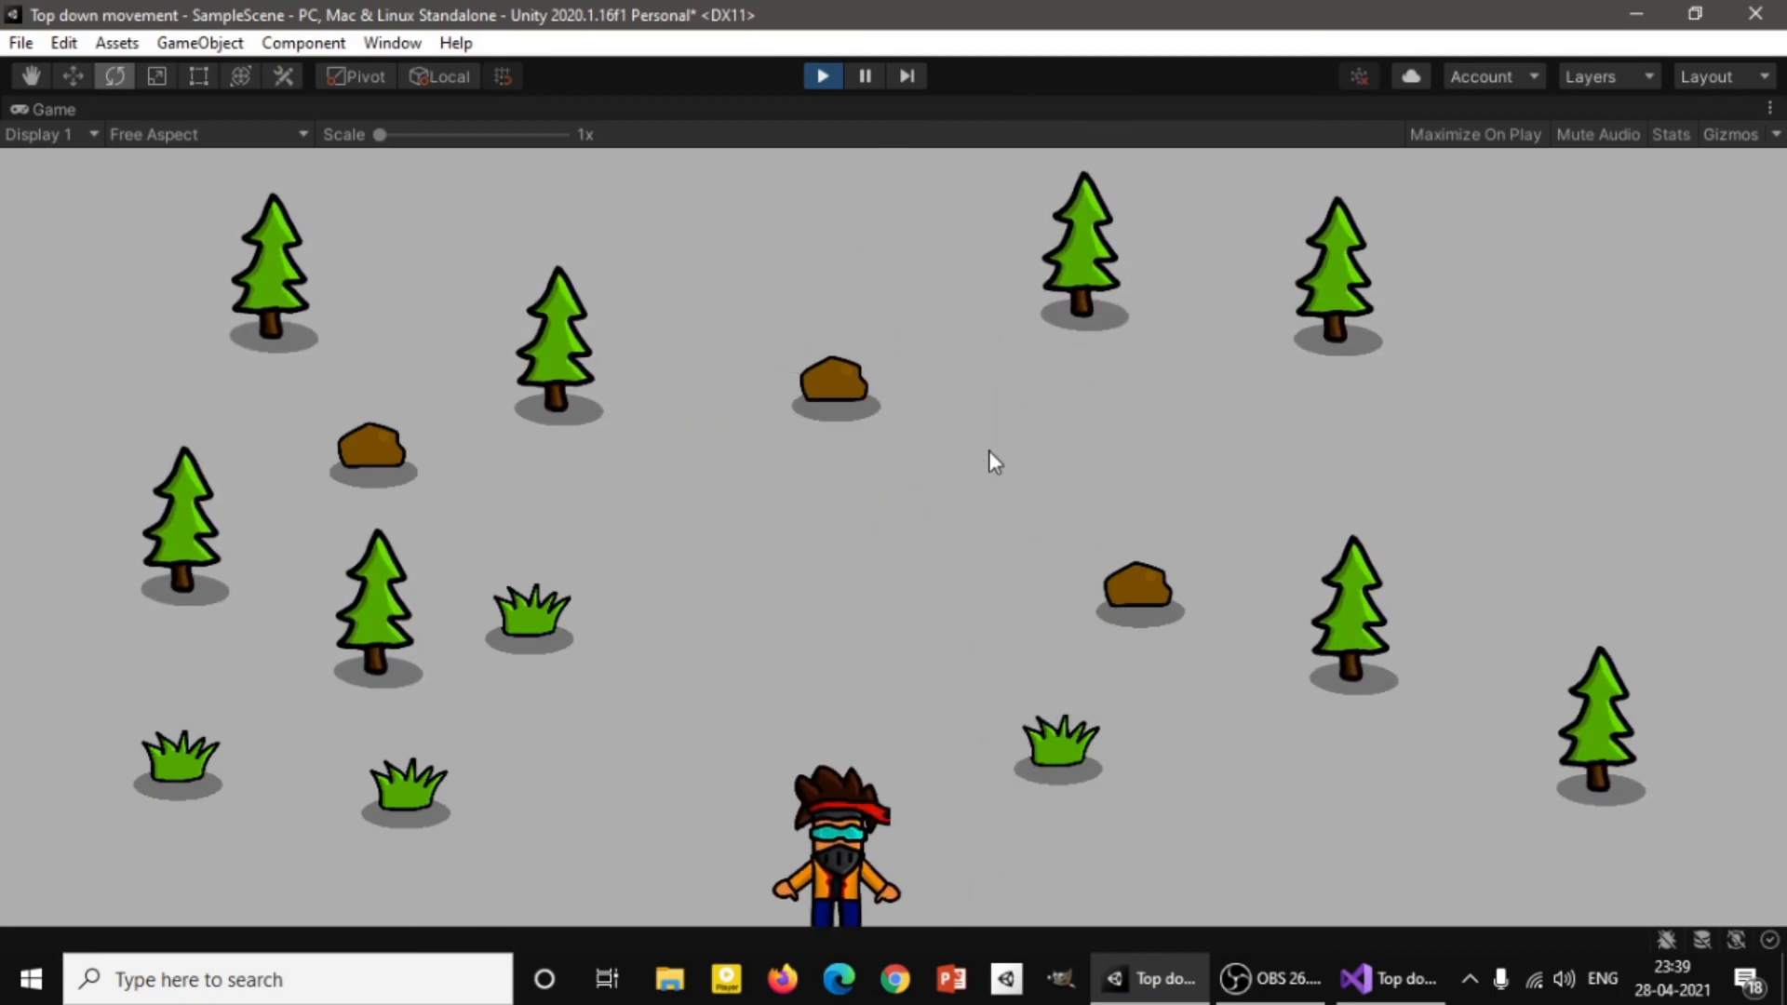
pyautogui.press('w')
pyautogui.press('d')
pyautogui.press('s')
pyautogui.press('a')
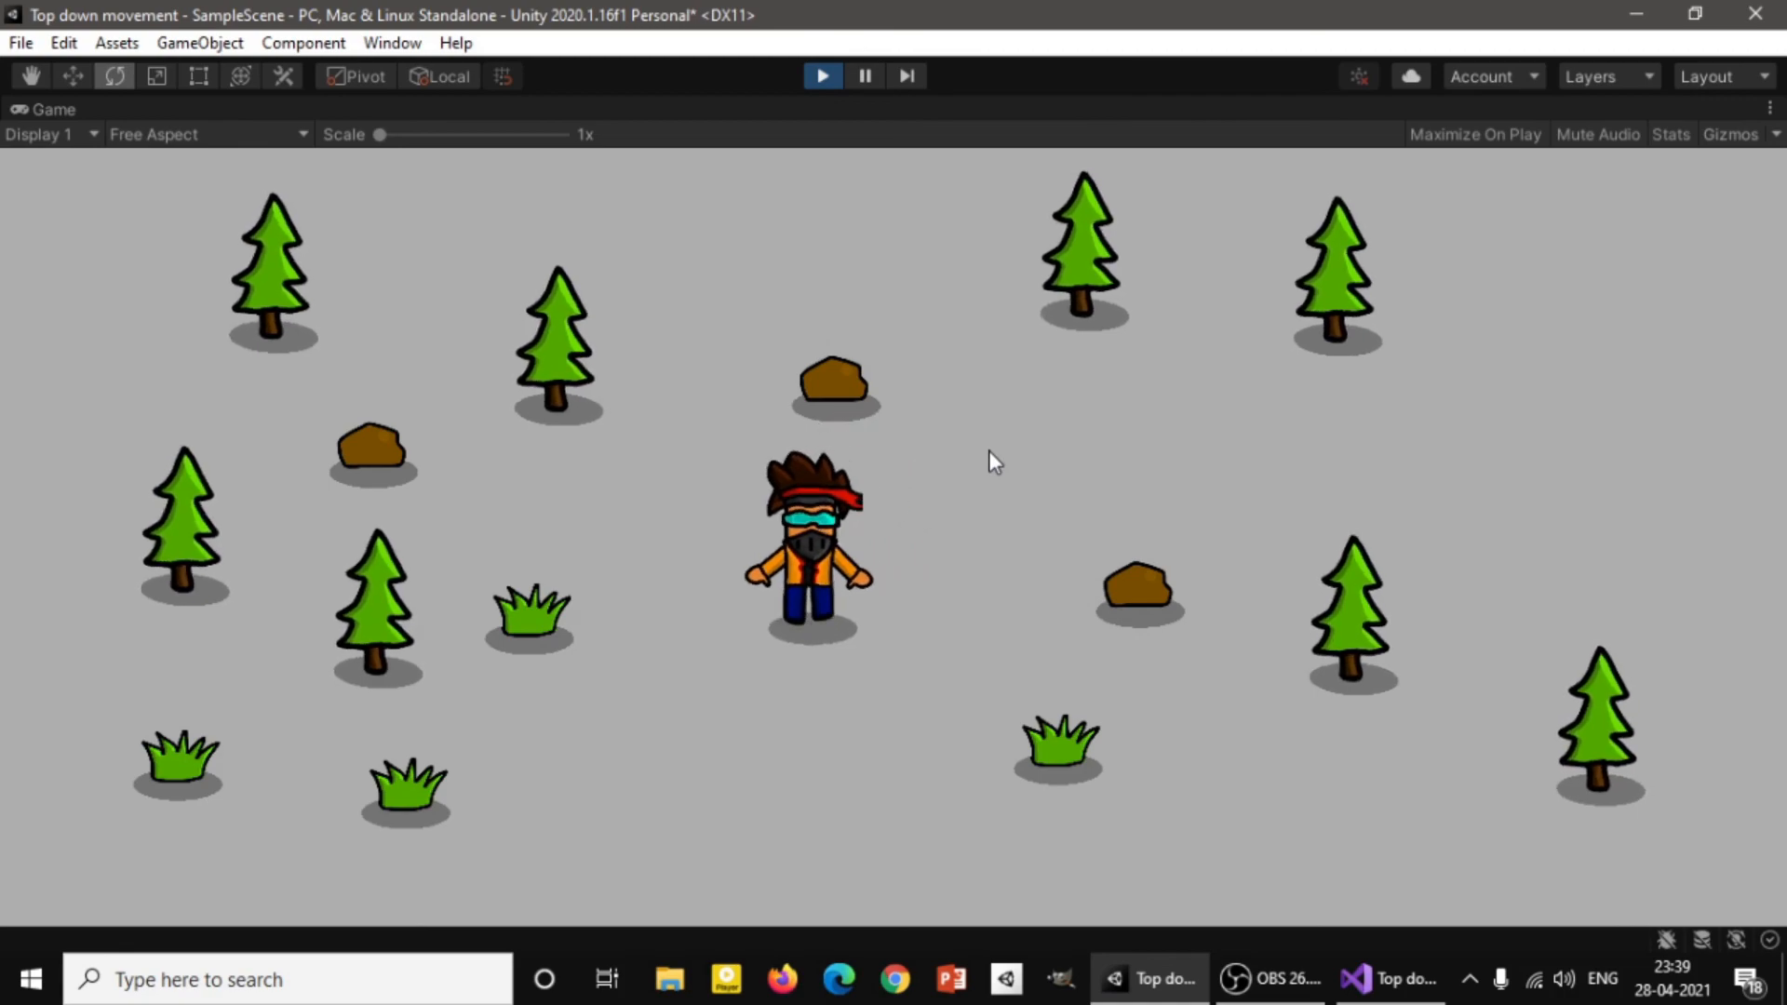
pyautogui.press('w')
pyautogui.press('d')
pyautogui.press('s')
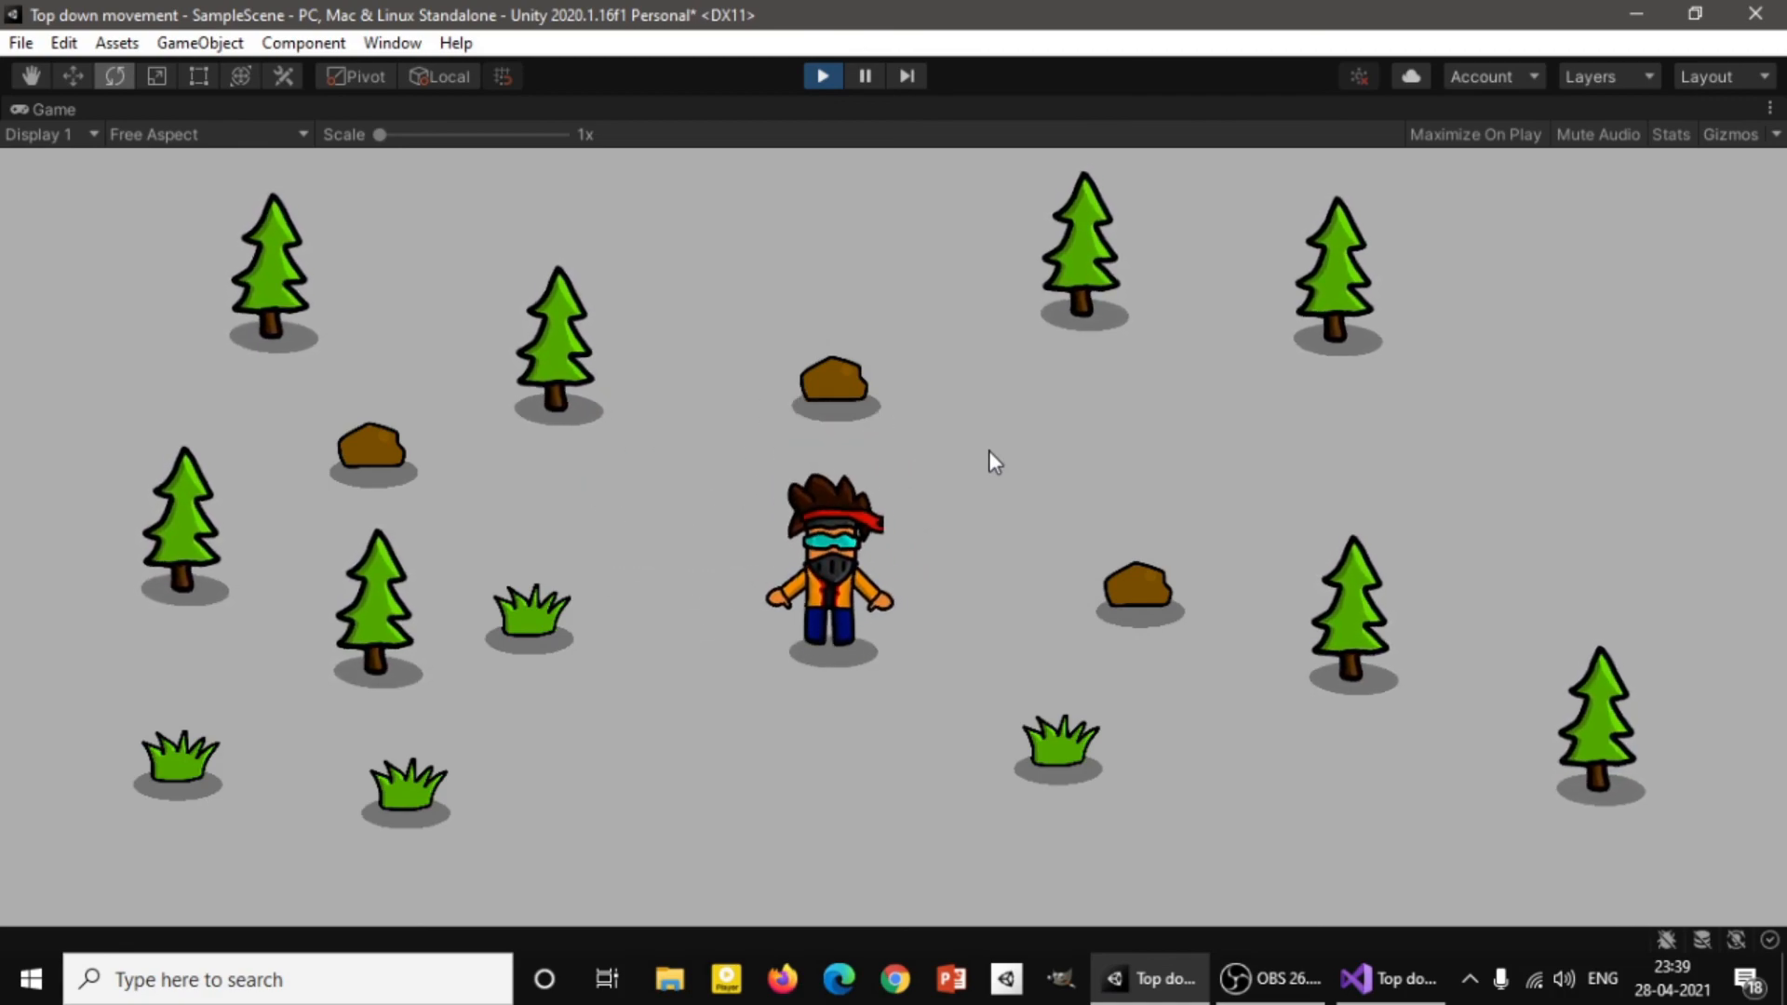
pyautogui.press('a')
pyautogui.press('d')
pyautogui.press('a')
pyautogui.press('w')
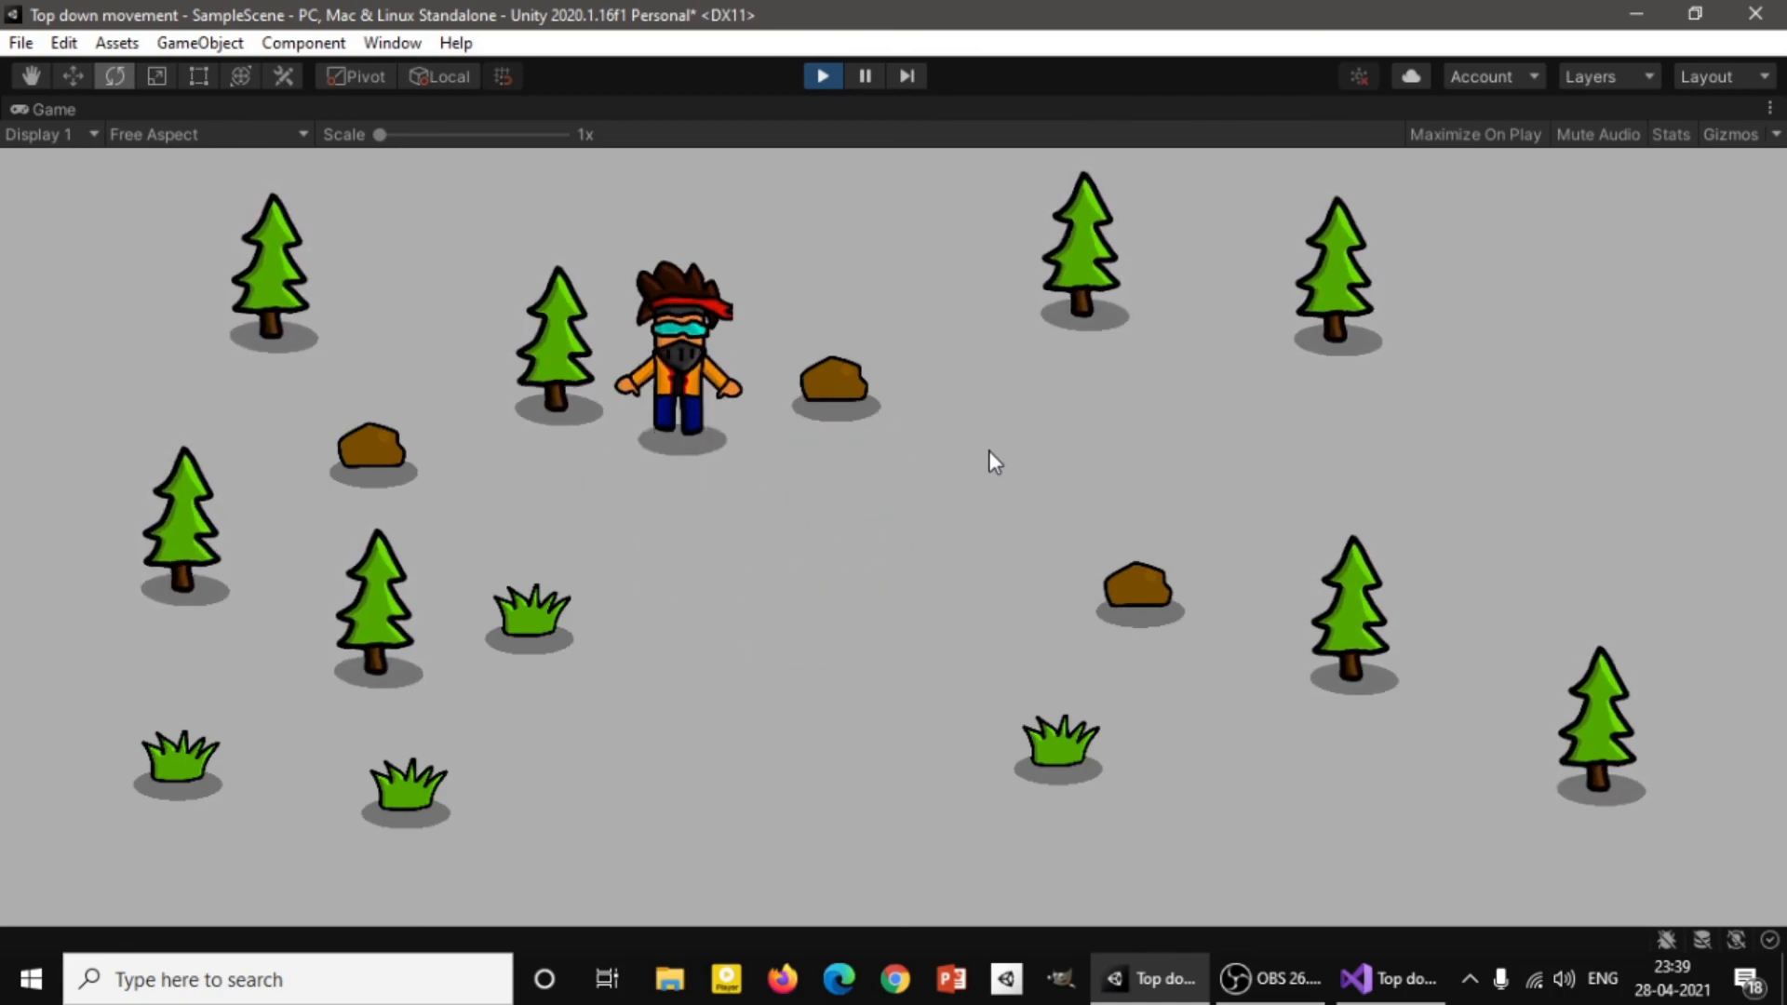
pyautogui.press('d')
pyautogui.press('s')
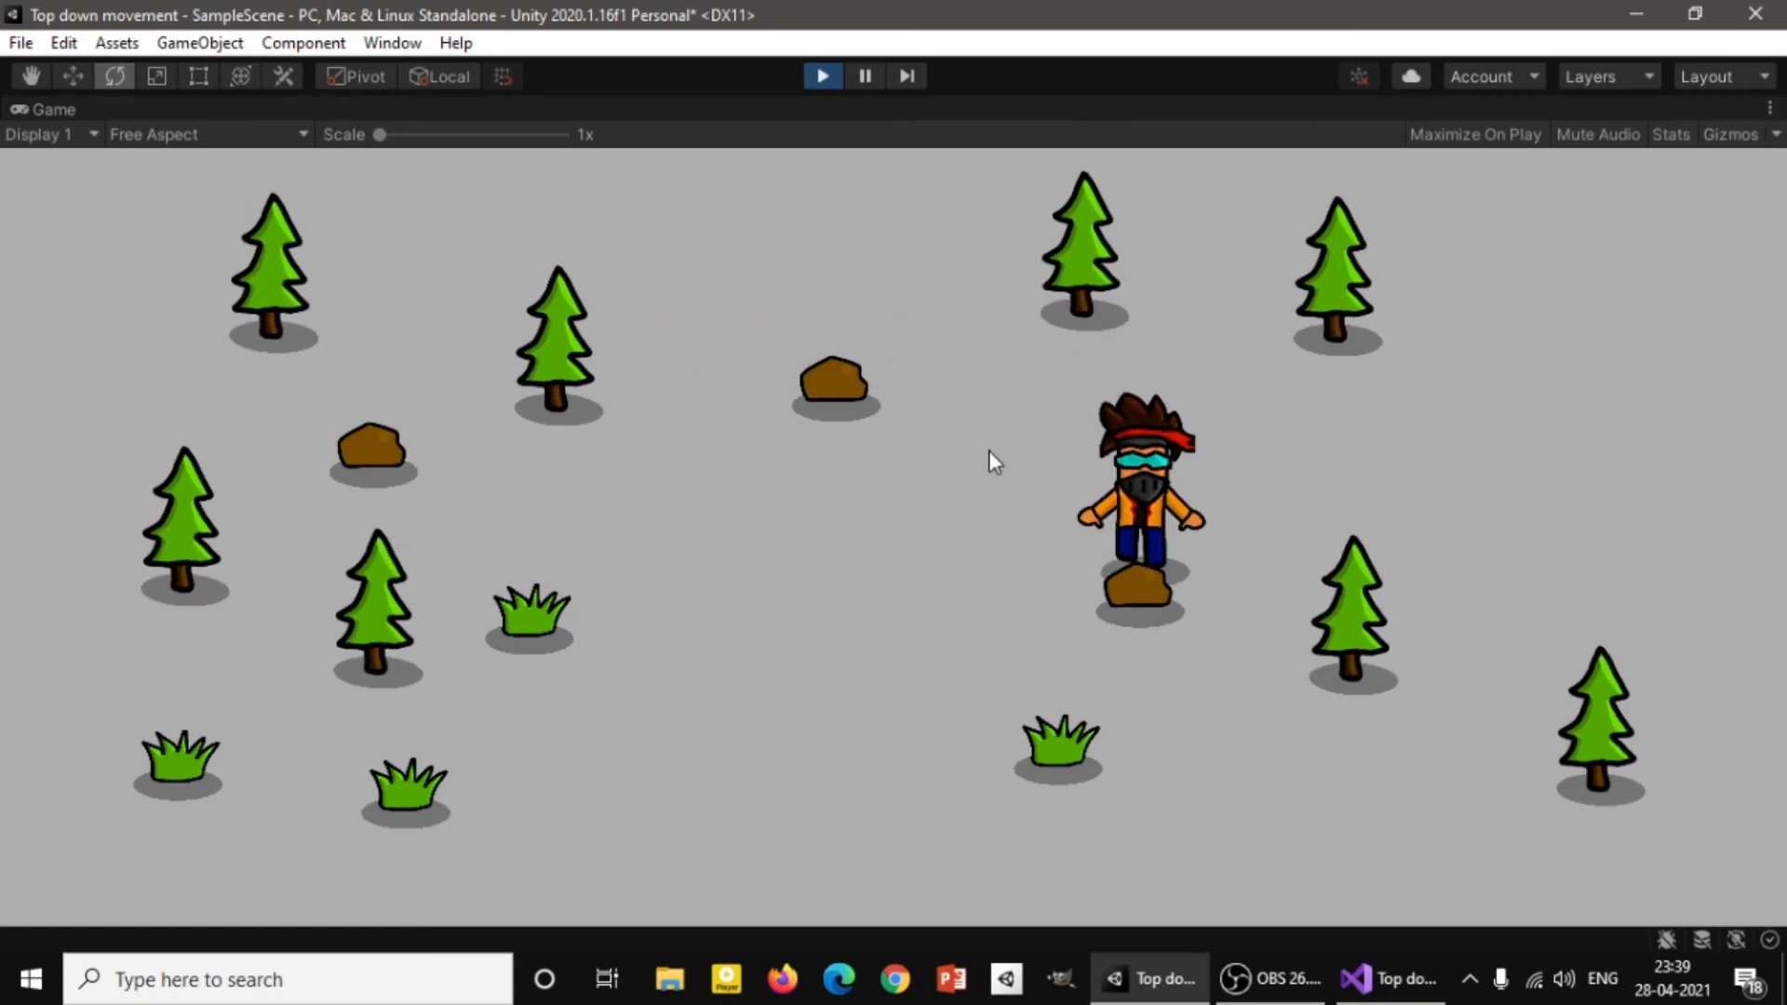
pyautogui.press('a')
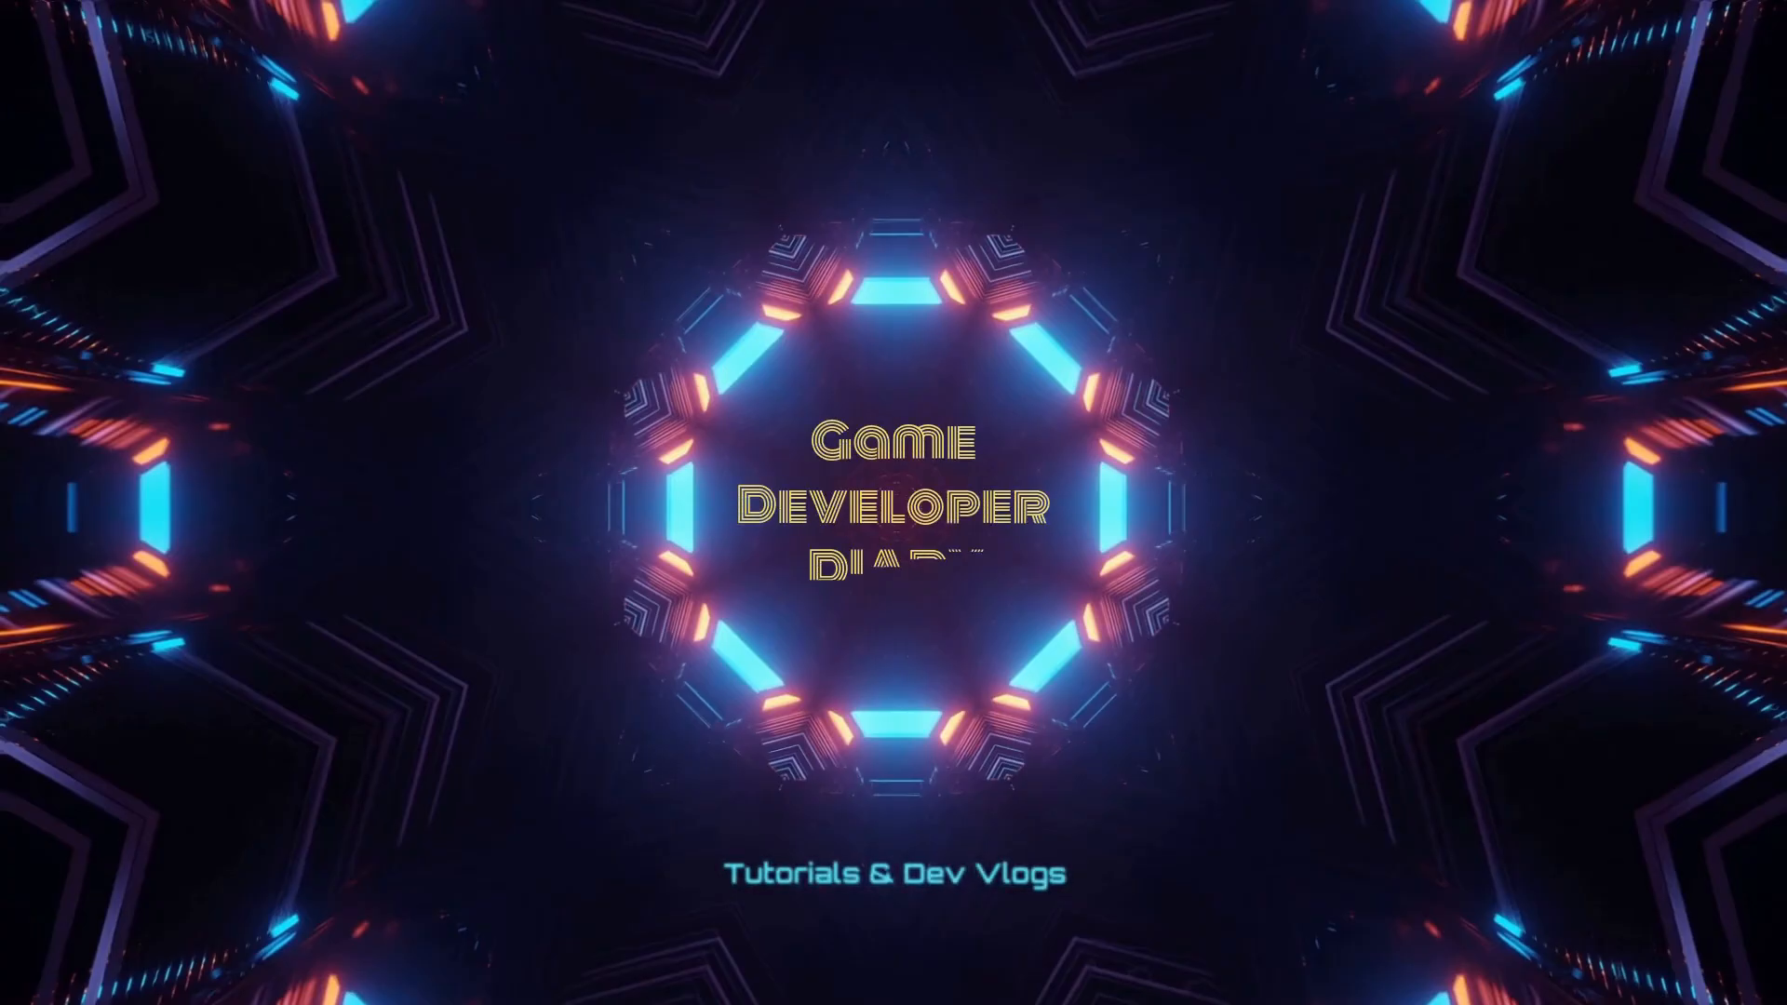